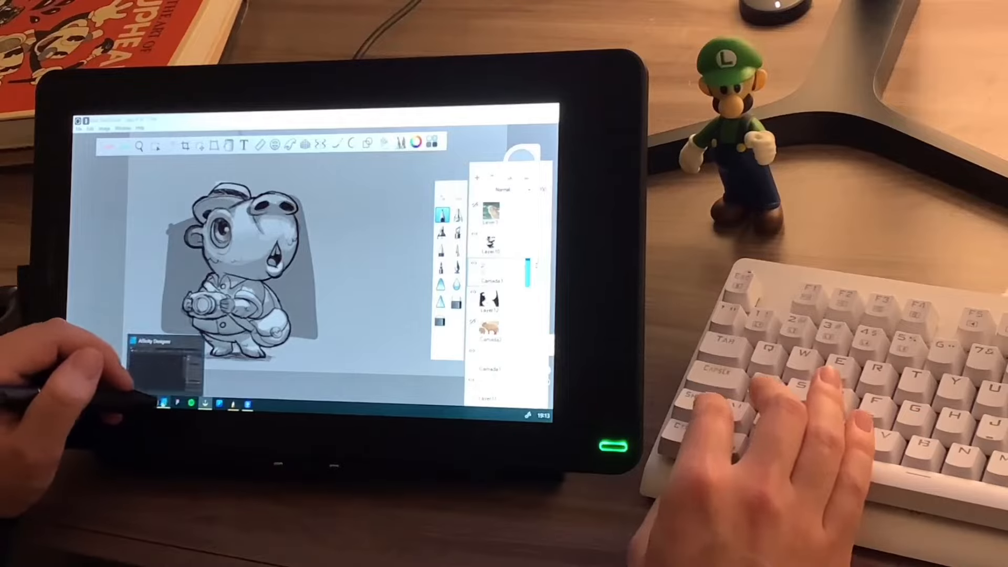
Switch to Affinity Designer and create a new document with a page size of 1080 x 1080 px
left_click(164, 402)
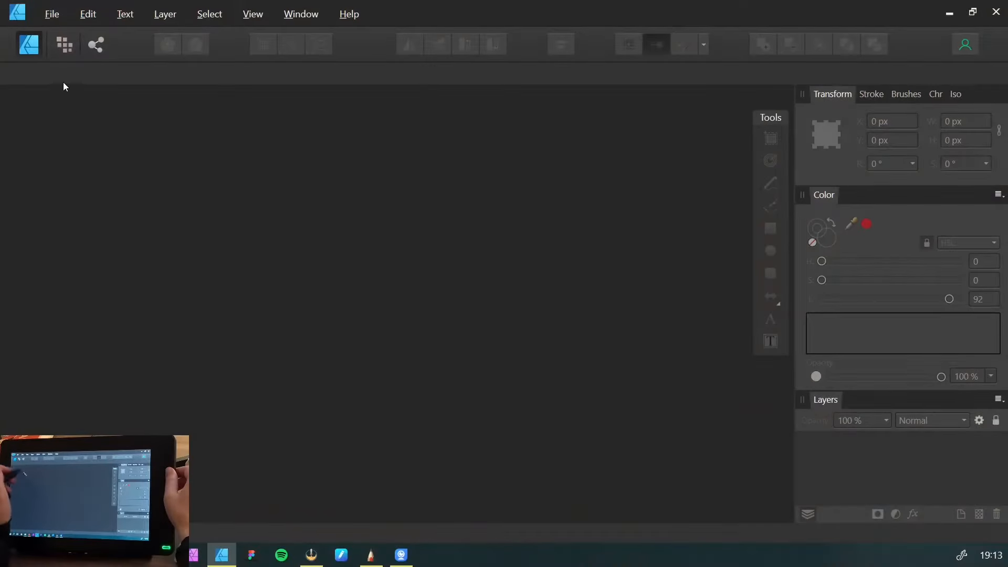
left_click(52, 14)
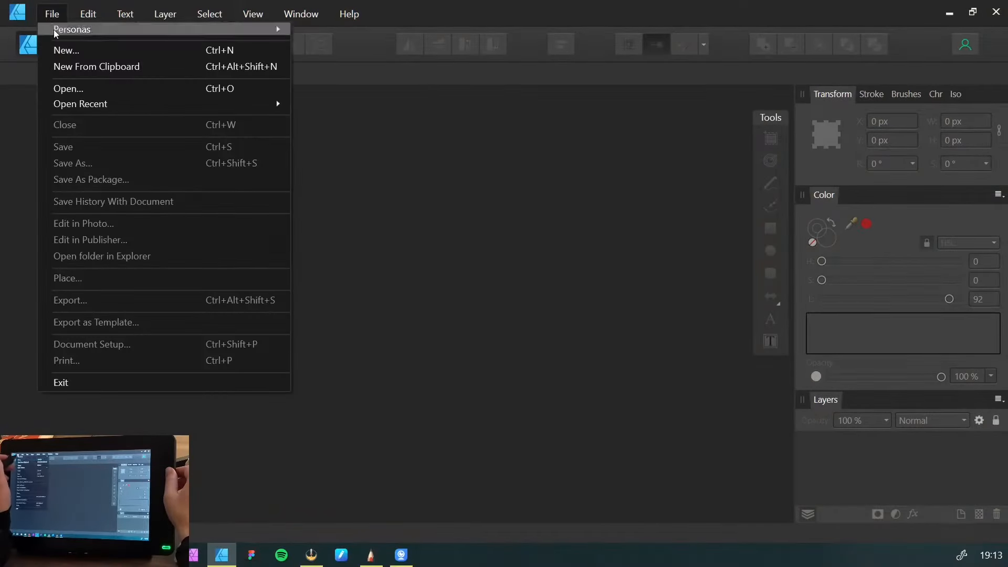
left_click(75, 50)
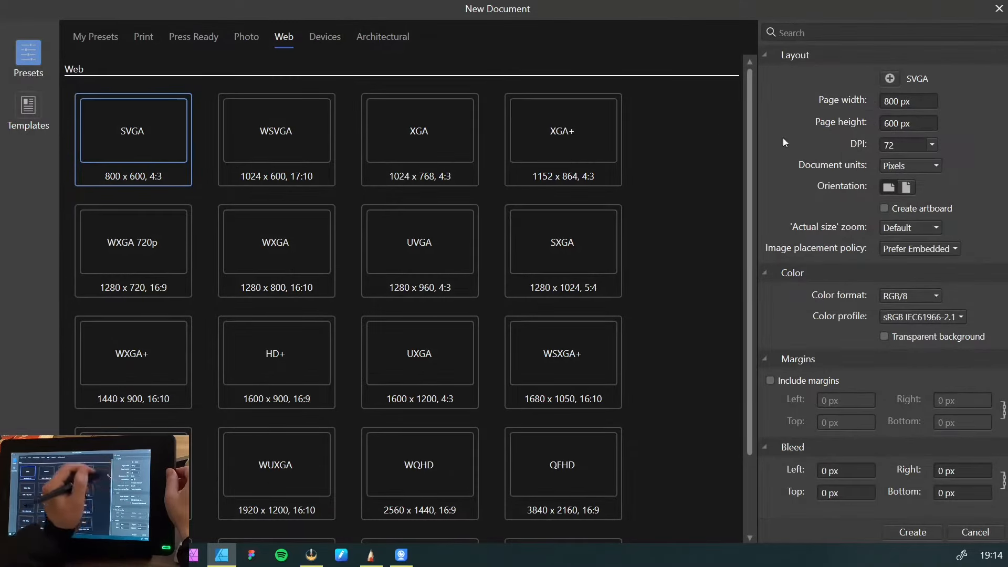
left_click(888, 126)
left_click(888, 101)
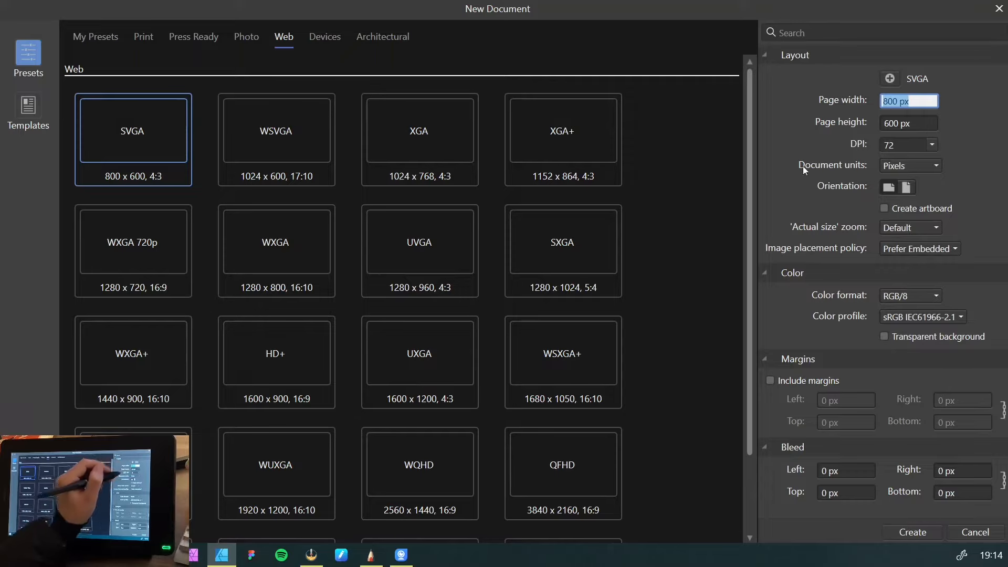
type("108")
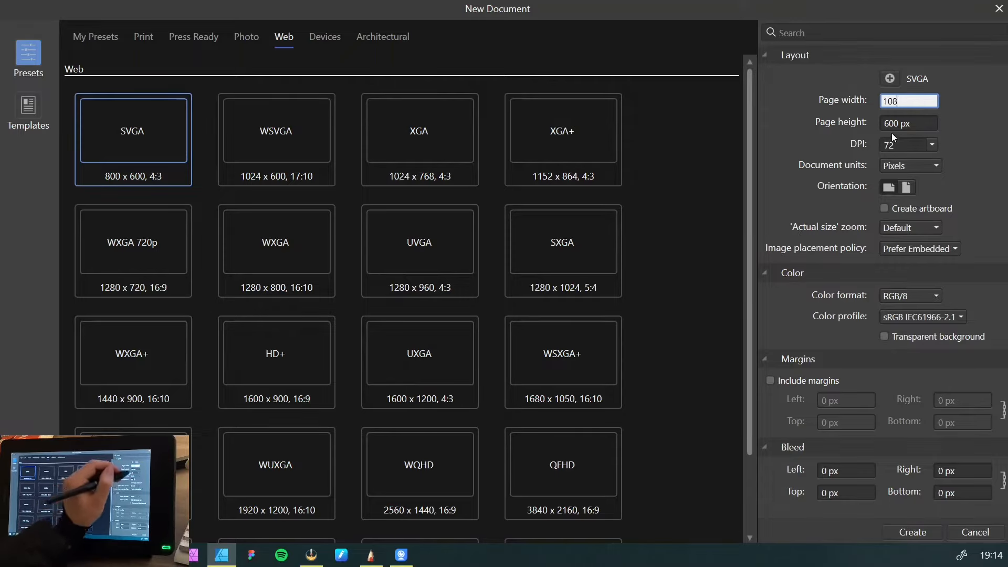
type("0")
left_click(906, 121)
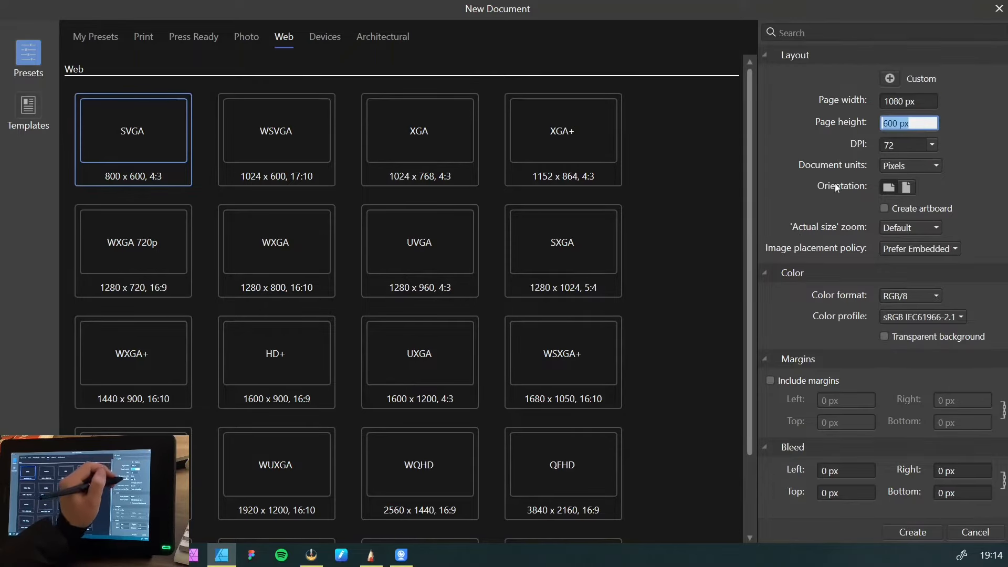
type("1080")
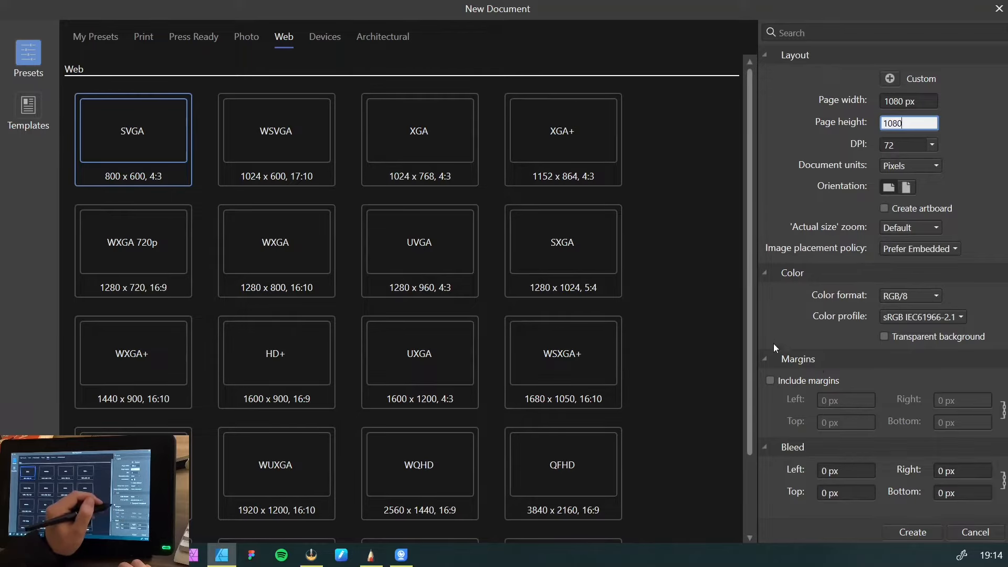
left_click(913, 531)
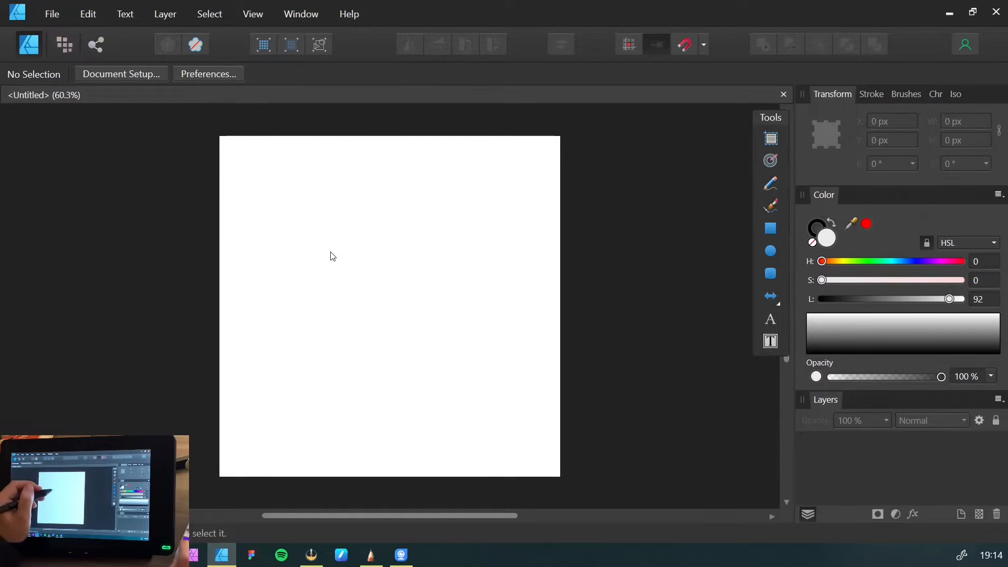
Paste the copied character sketch and enlarge it to about 1192 x 1095 px so it covers the whole page
key("ctrl+v")
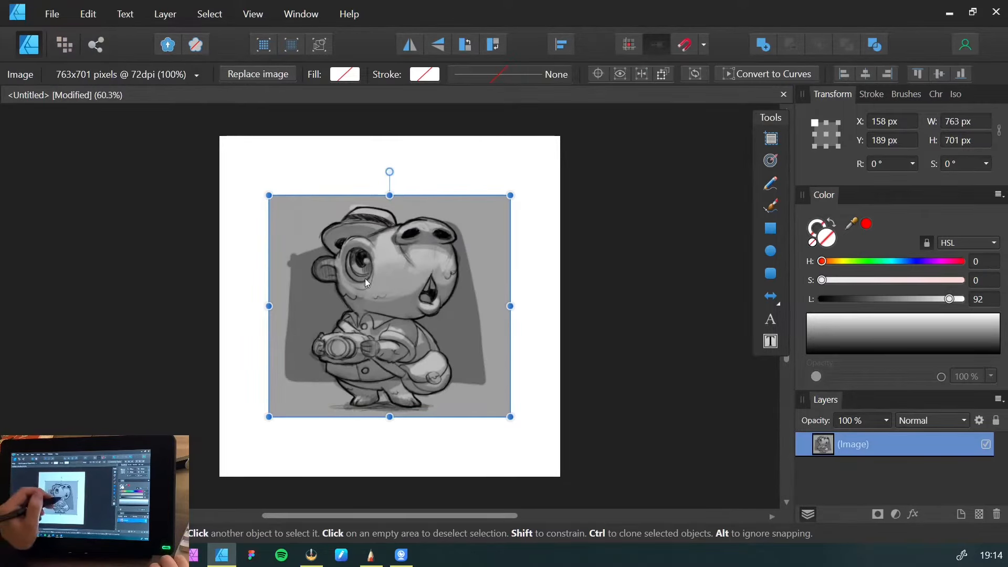
left_click_drag(269, 194, 207, 121)
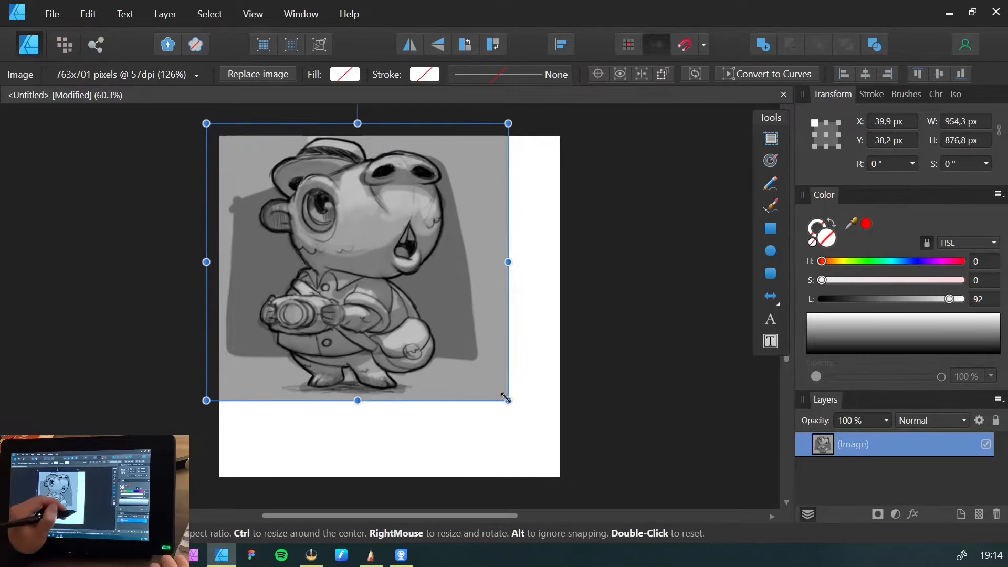
left_click_drag(508, 398, 593, 476)
mouse_move(363, 331)
left_mouse_down()
mouse_move(360, 342)
mouse_move(356, 332)
left_mouse_up()
left_click_drag(580, 475, 581, 473)
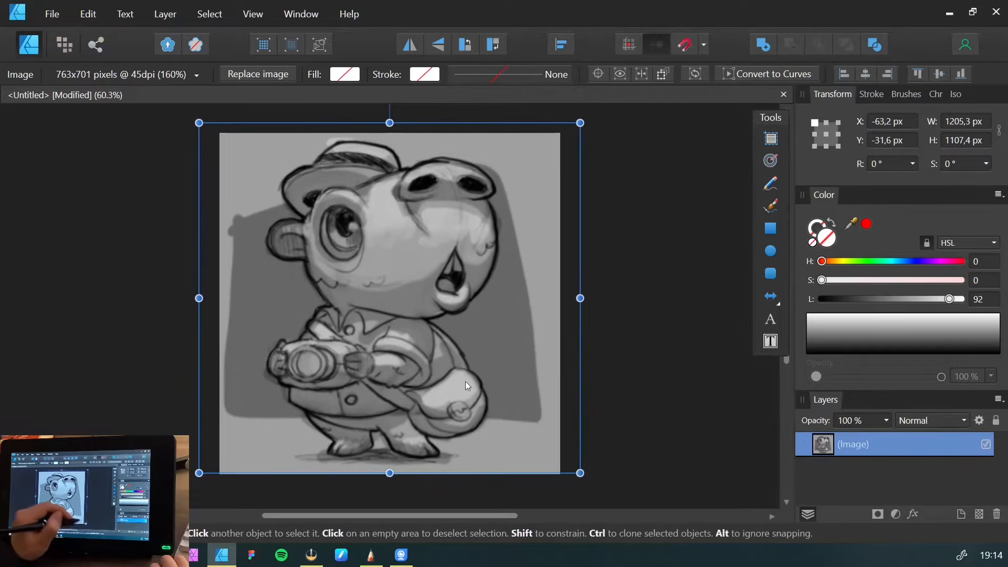
left_click_drag(381, 340, 377, 346)
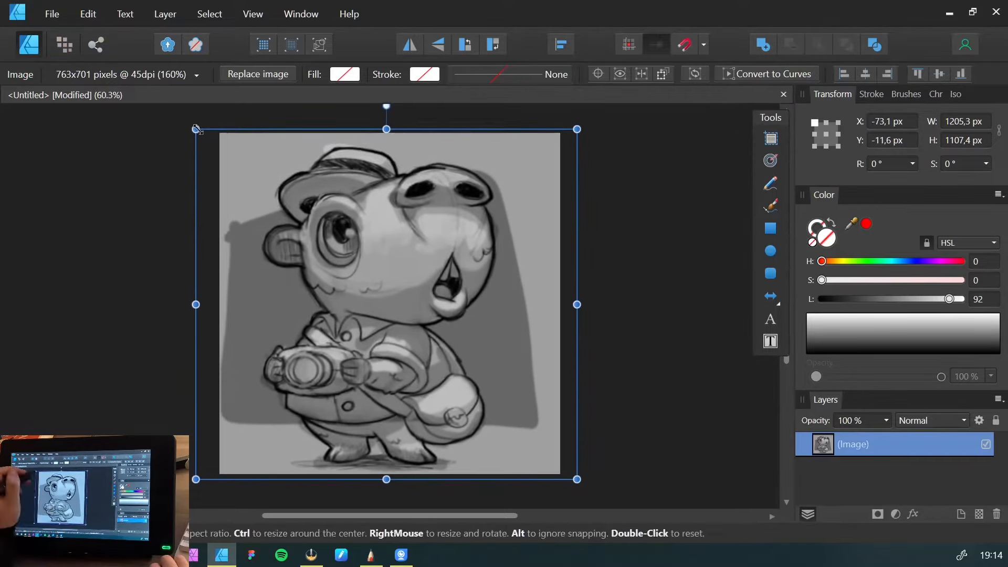
left_click_drag(196, 130, 200, 132)
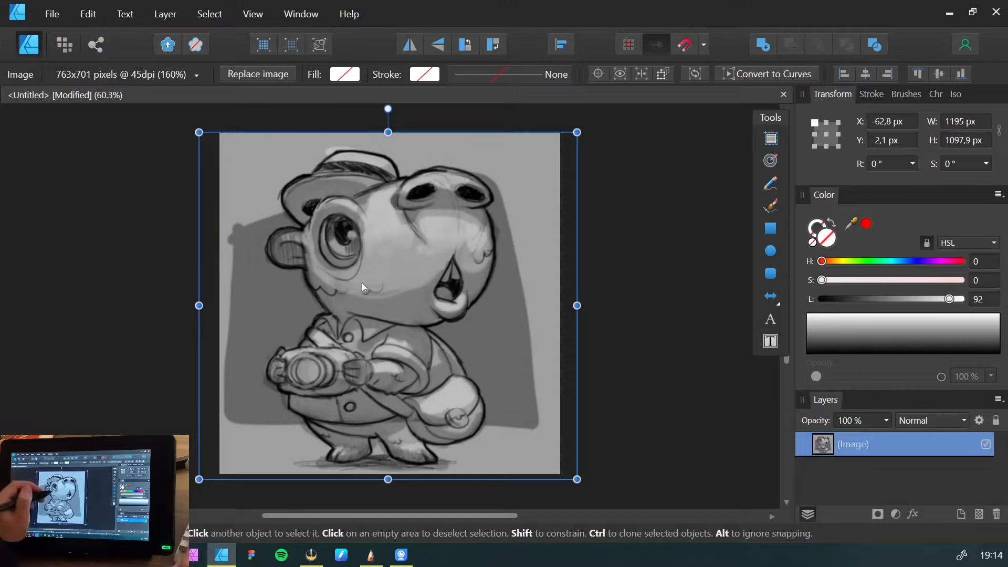
left_click_drag(575, 475, 574, 475)
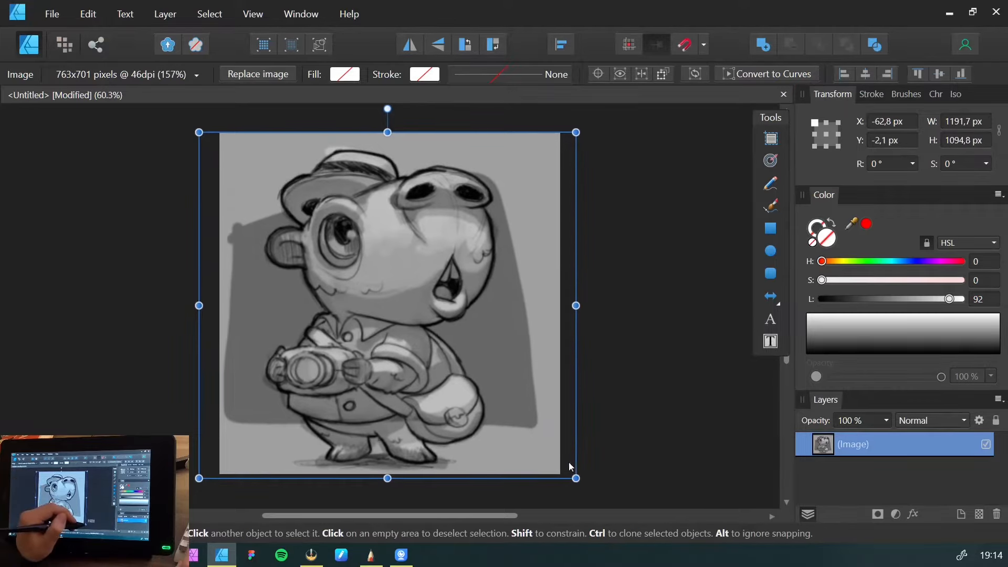
Save the document as capy on the desktop, replacing the existing file
key("ctrl+s")
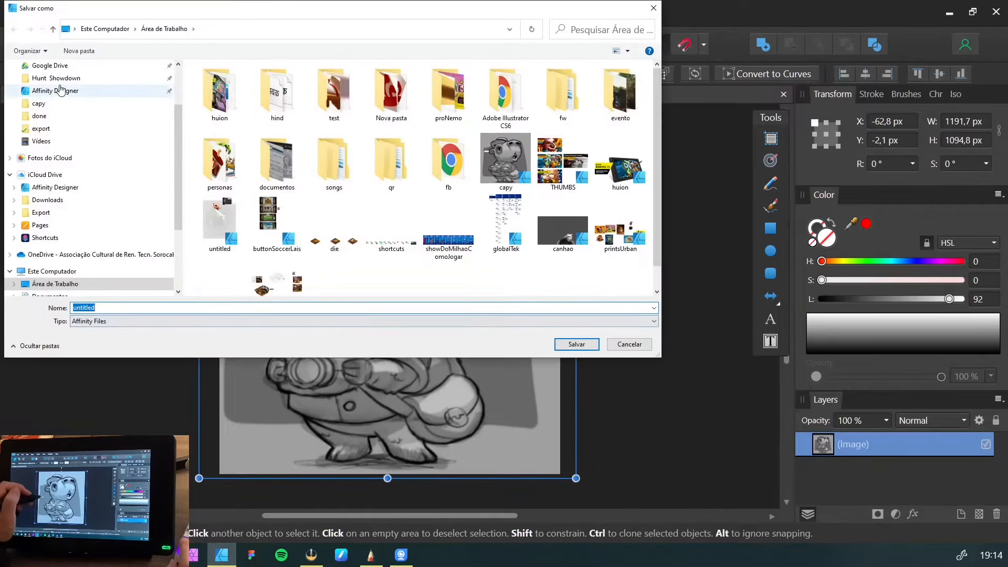
type("capy")
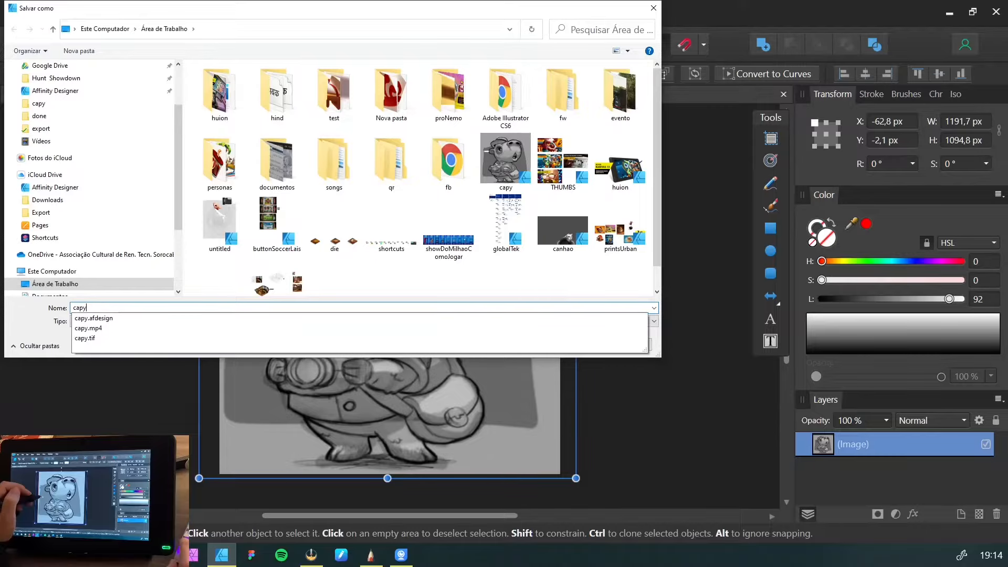
key("Return")
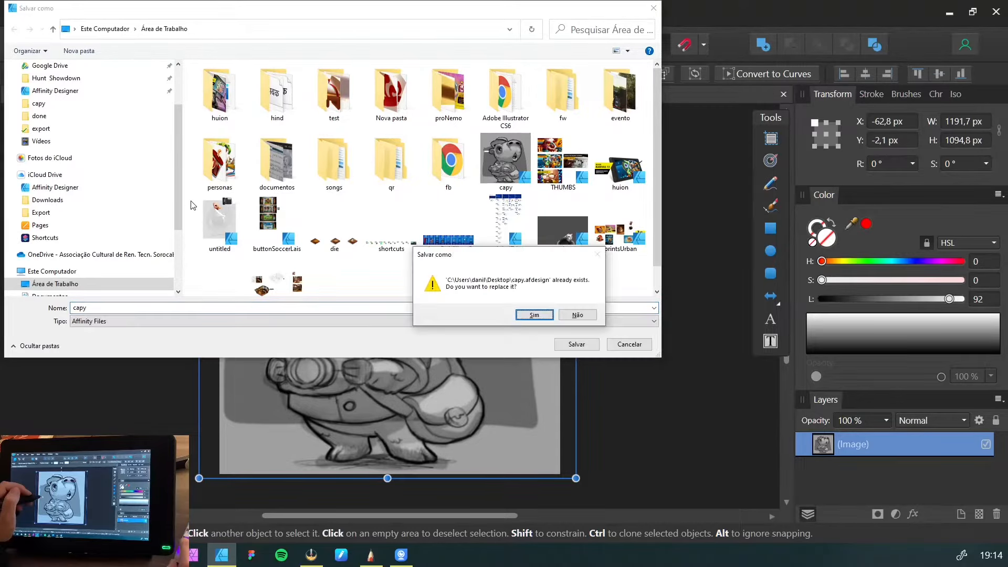
key("Return")
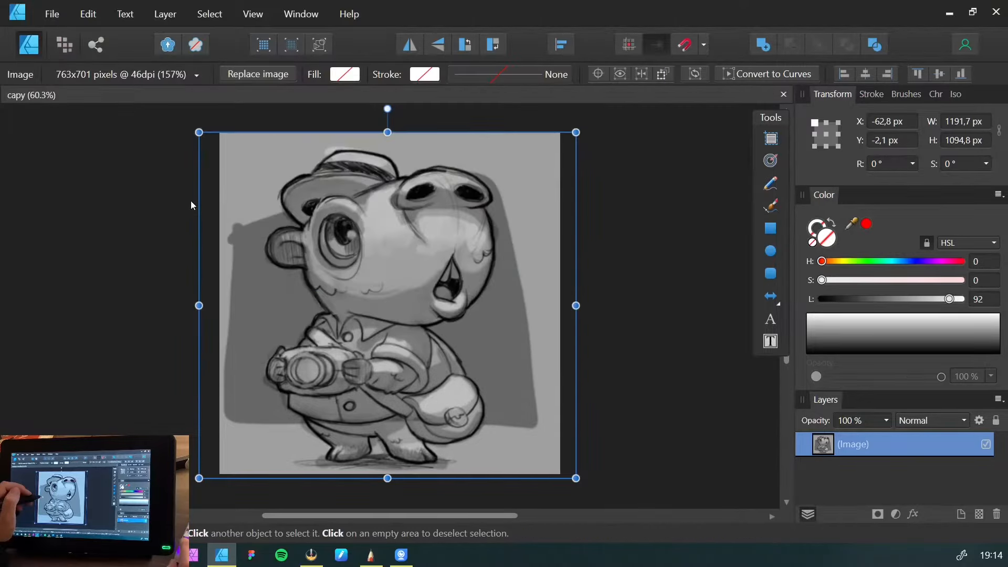
Nudge the sketch image 25 px to the right to centre the character on the page, and save the document
left_click(169, 203)
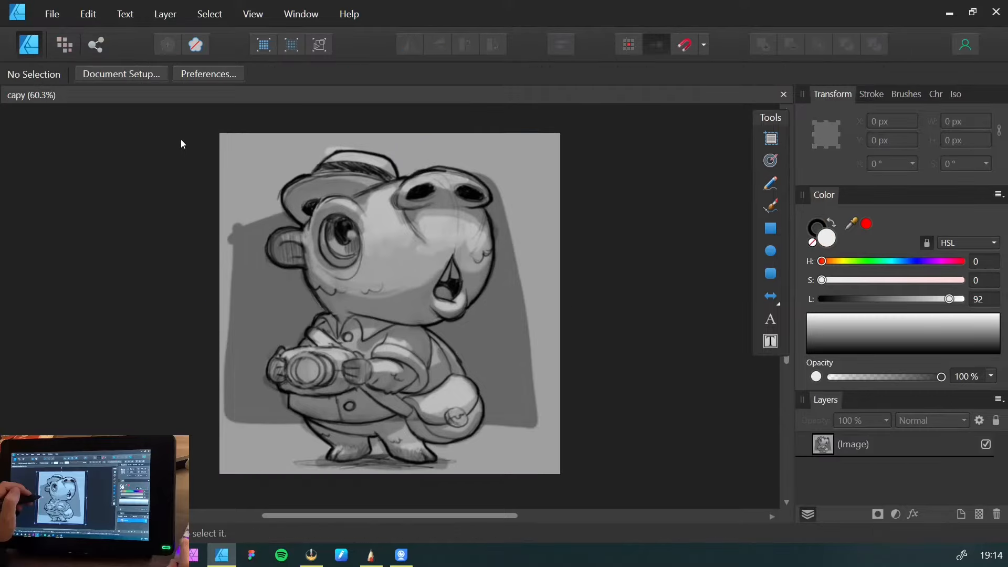
left_click(354, 274)
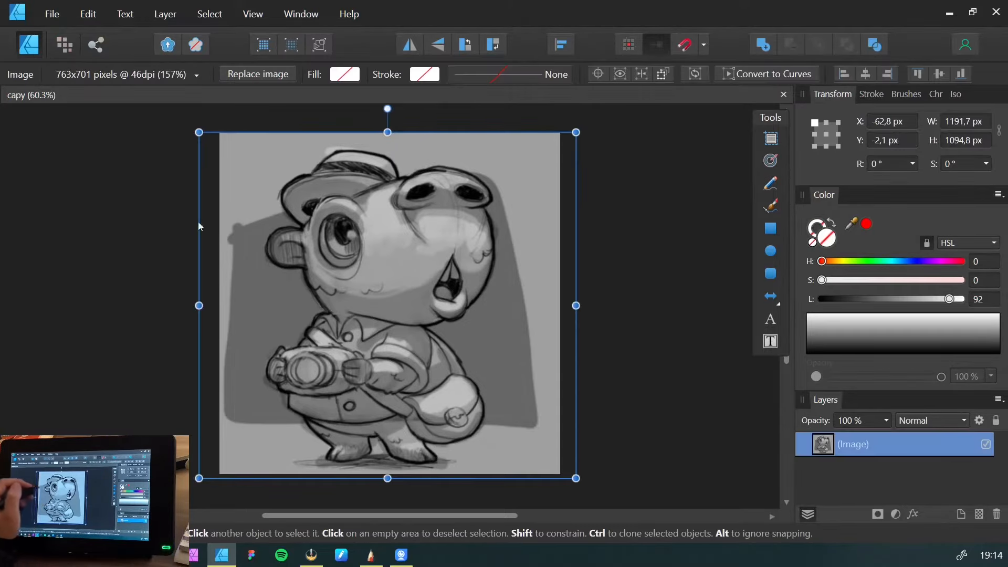
key("shift+Right")
key("shift+Right")
key("shift+Right")
key("Left")
key("Left")
key("Left")
key("Left")
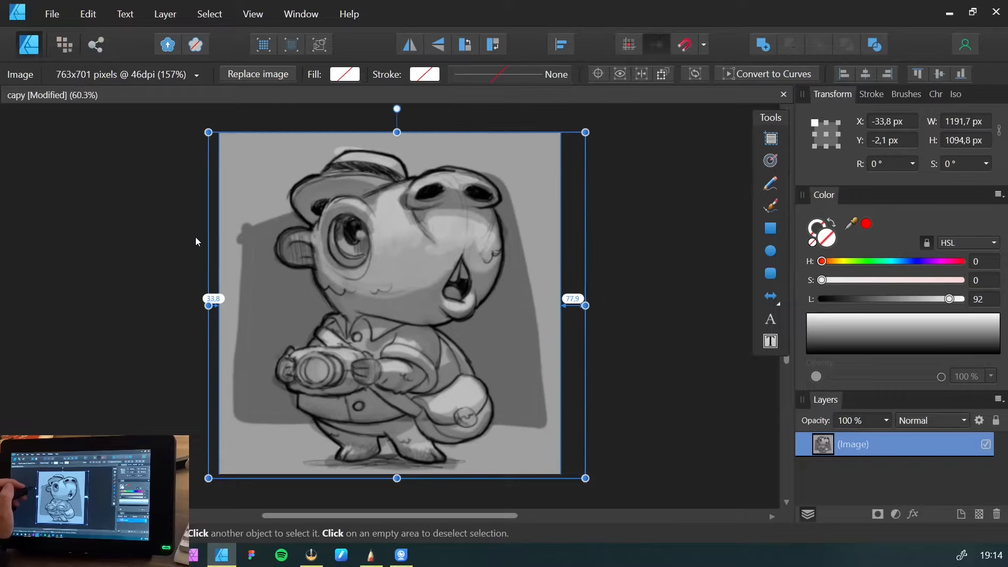
key("Left")
key("ctrl+s")
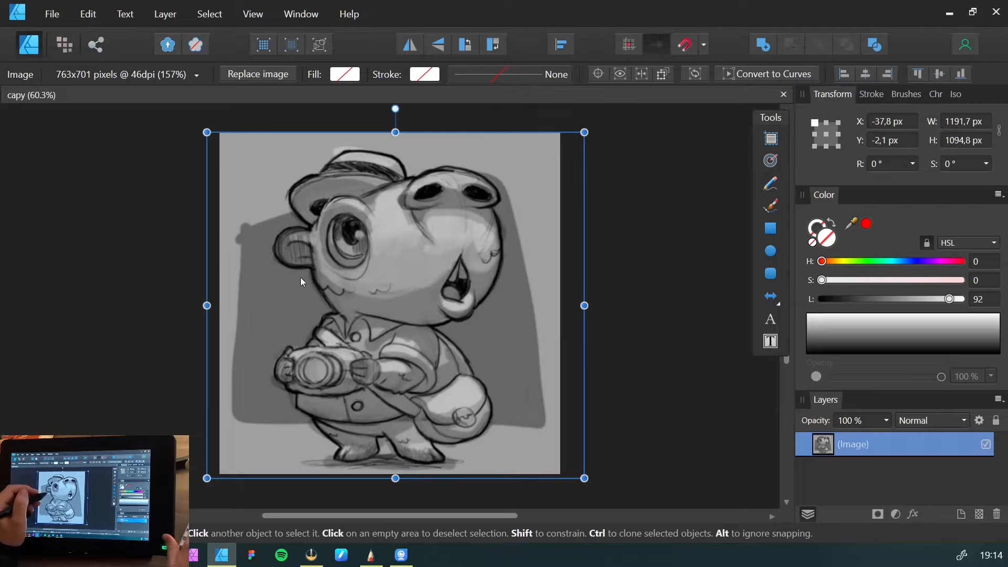
Lower the sketch image's opacity to 25%, keeping the image selected
key("3")
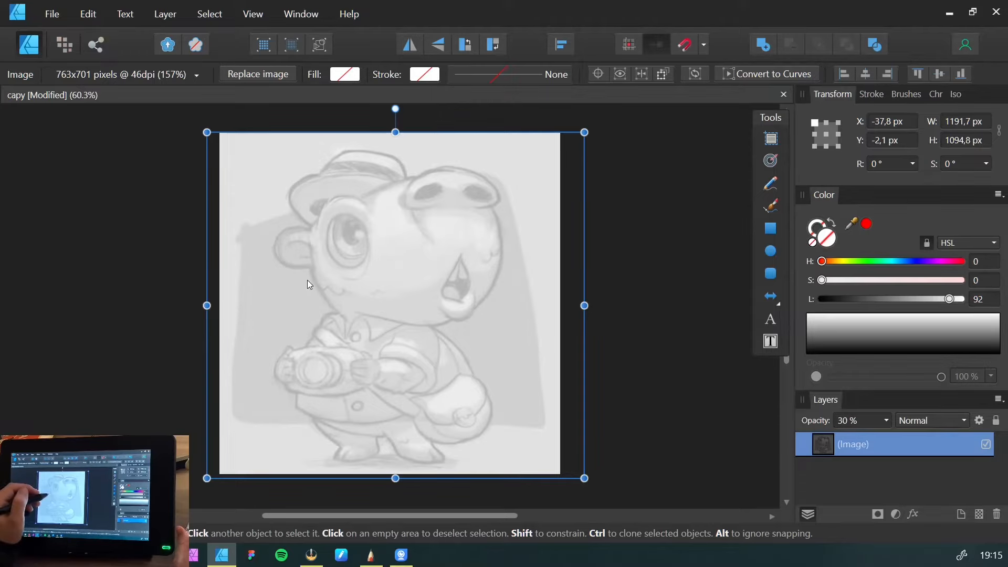
key("2")
key("5")
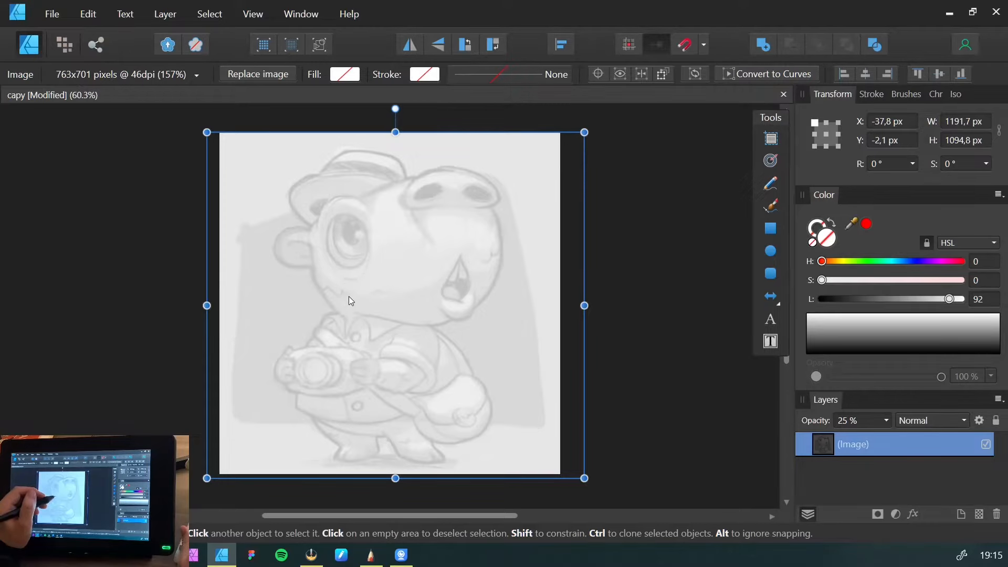
left_click(843, 423)
left_click(887, 420)
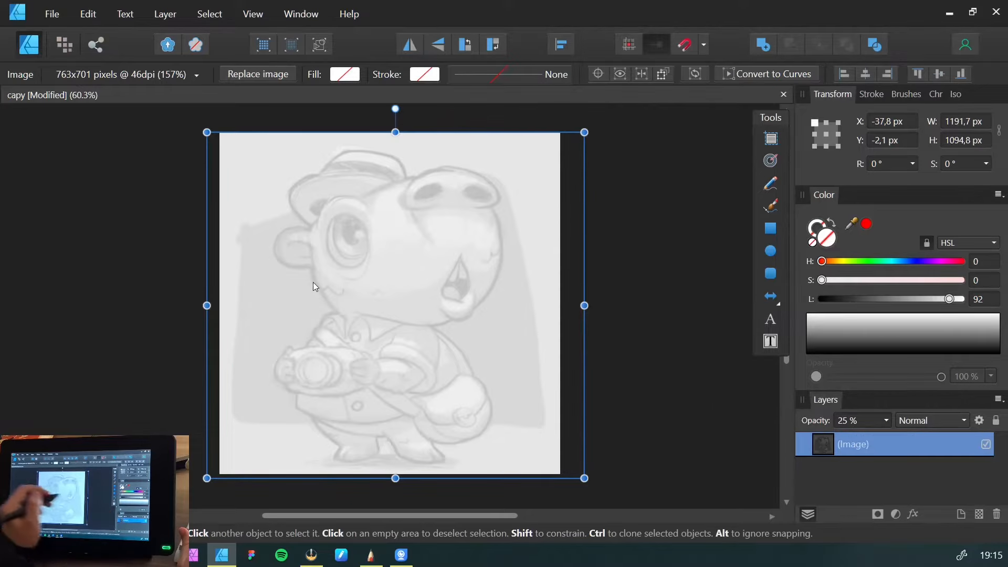
left_click(161, 238)
left_click(275, 280)
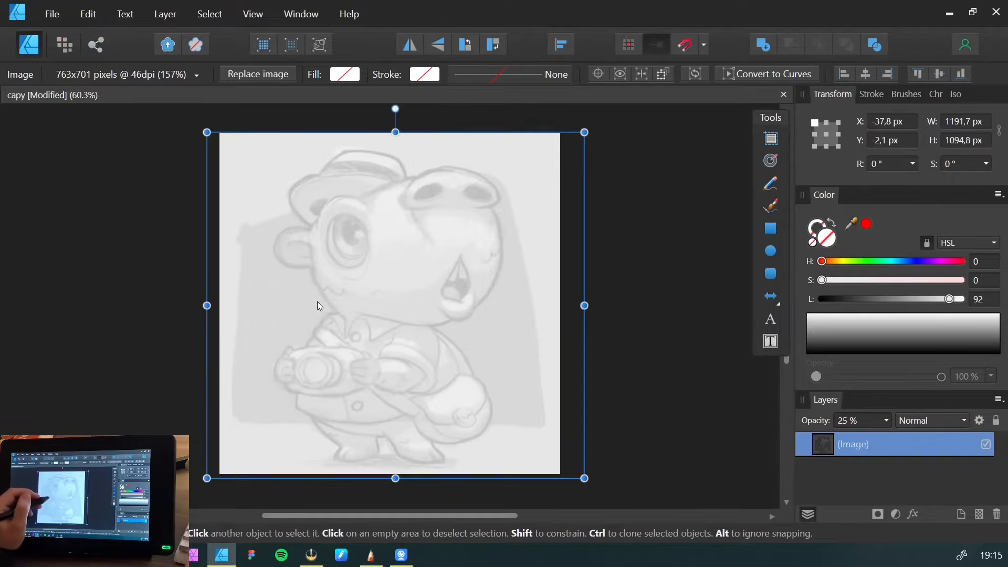
Lock the sketch image, test that it cannot be moved, and save the document
key("ctrl+l")
left_click_drag(251, 296, 358, 362)
left_click_drag(409, 297, 423, 219)
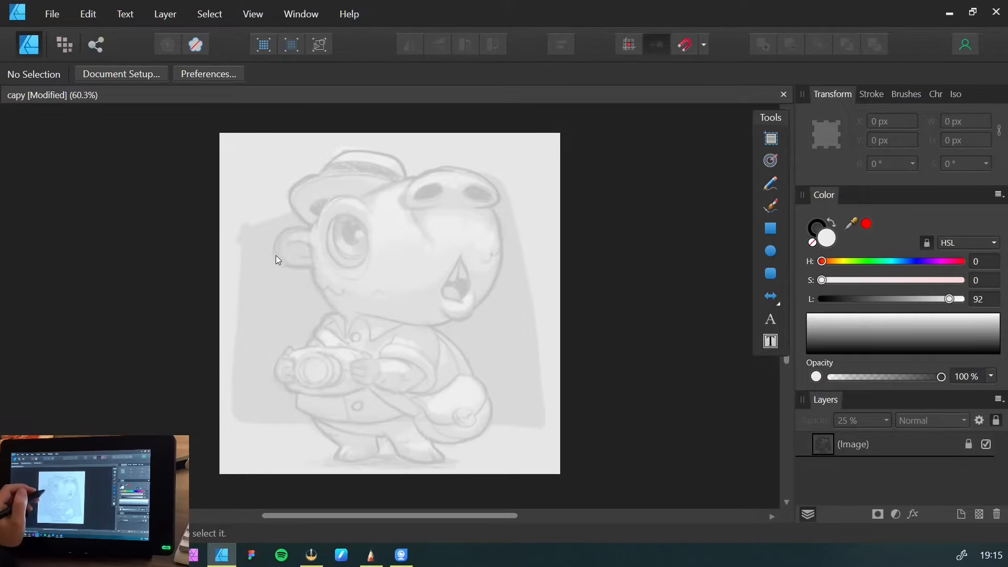
key("ctrl+s")
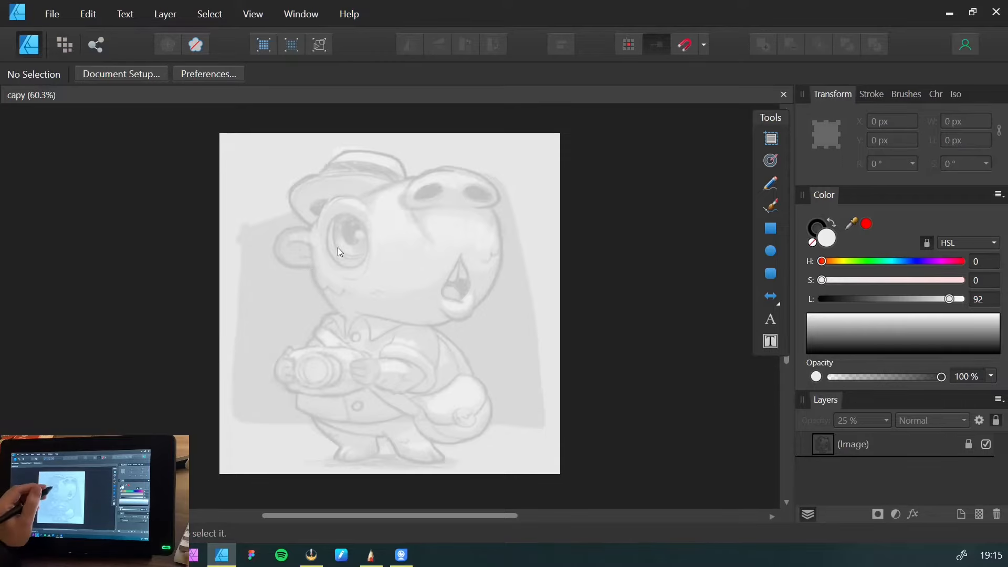
Trace the outer outline of the character's ear with a three-node open Pen curve
key("p")
left_click_drag(260, 242, 377, 262)
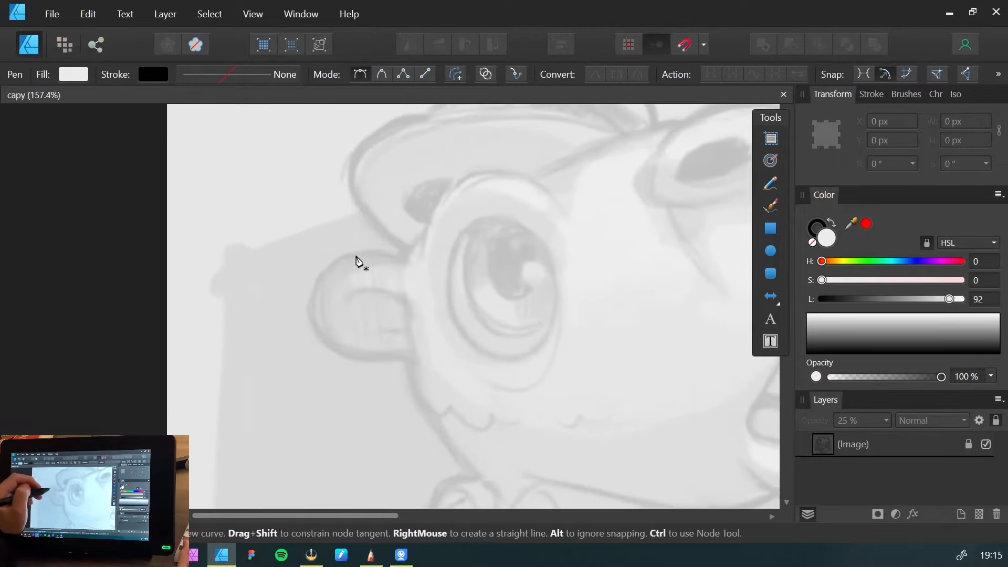
left_click(403, 259)
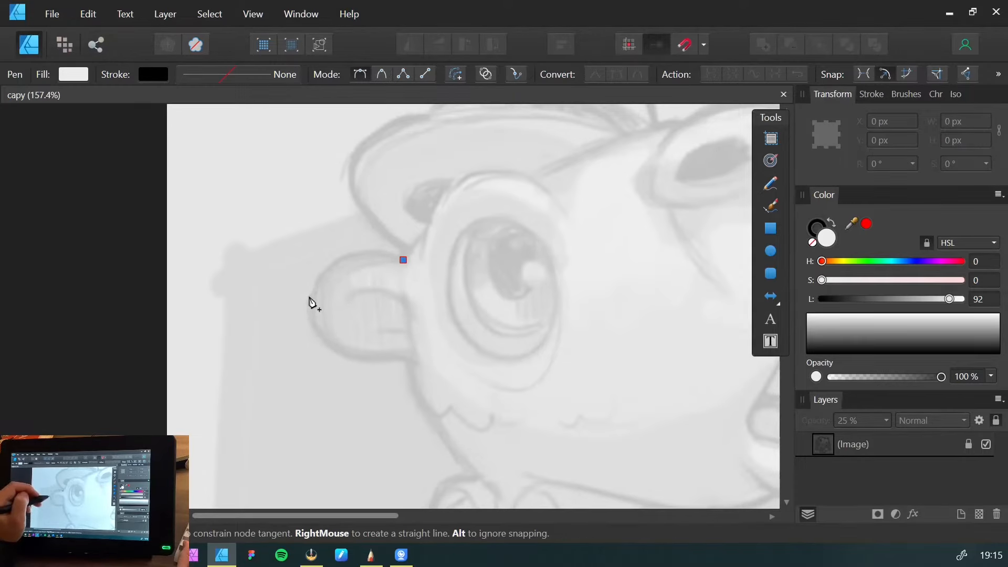
left_click_drag(308, 299, 290, 366)
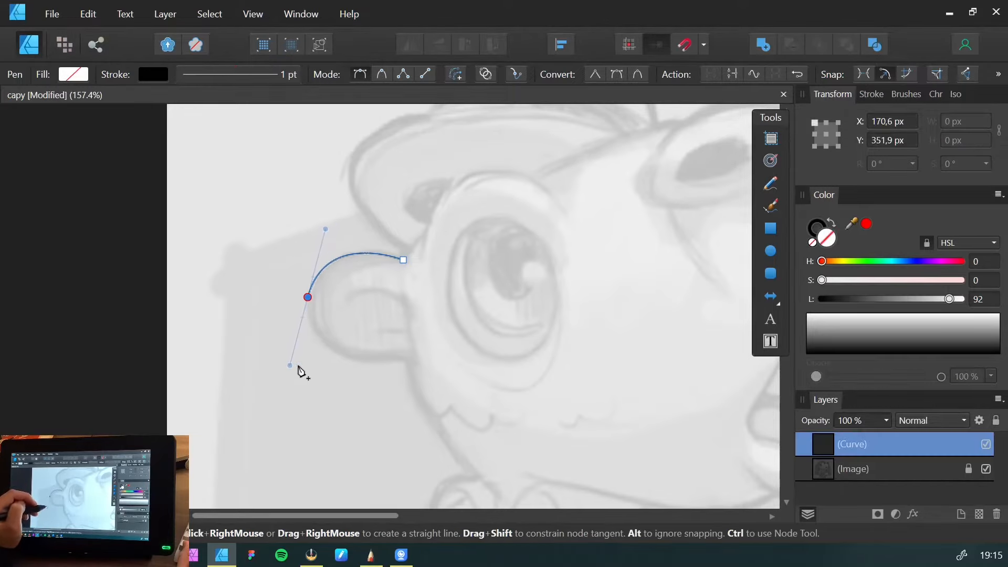
left_click(403, 358)
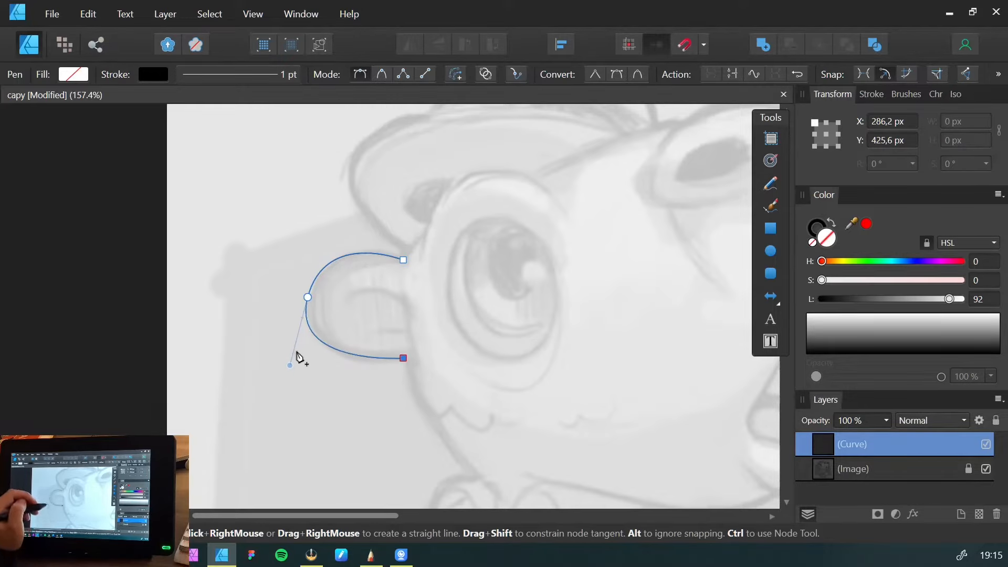
Delete the traced ear curve and save the document
key("v")
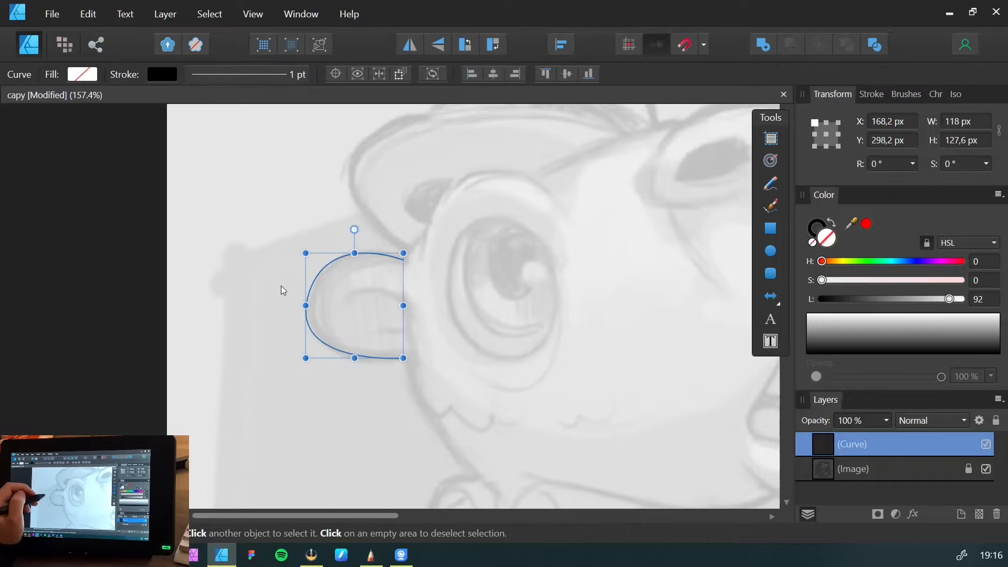
key("Delete")
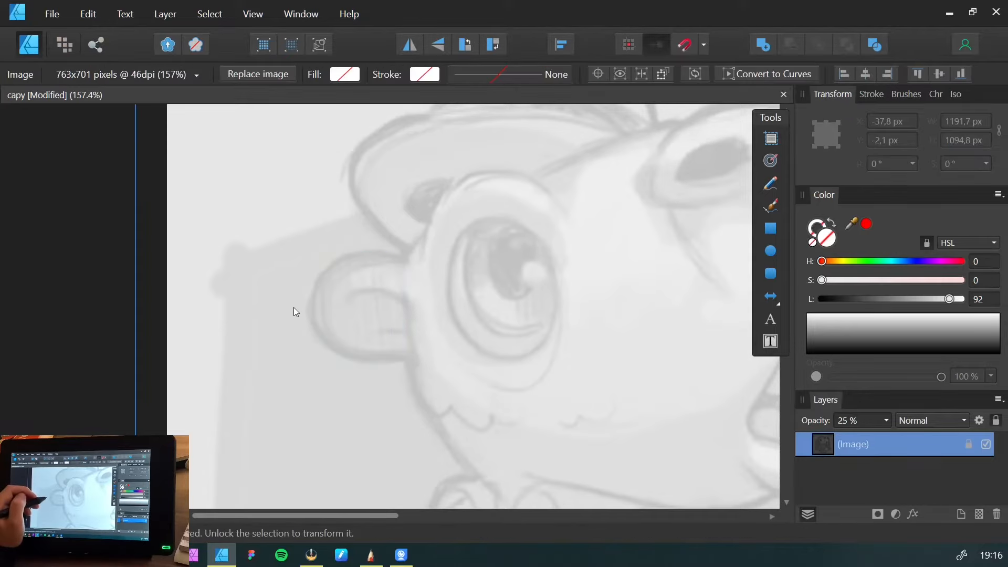
key("ctrl+s")
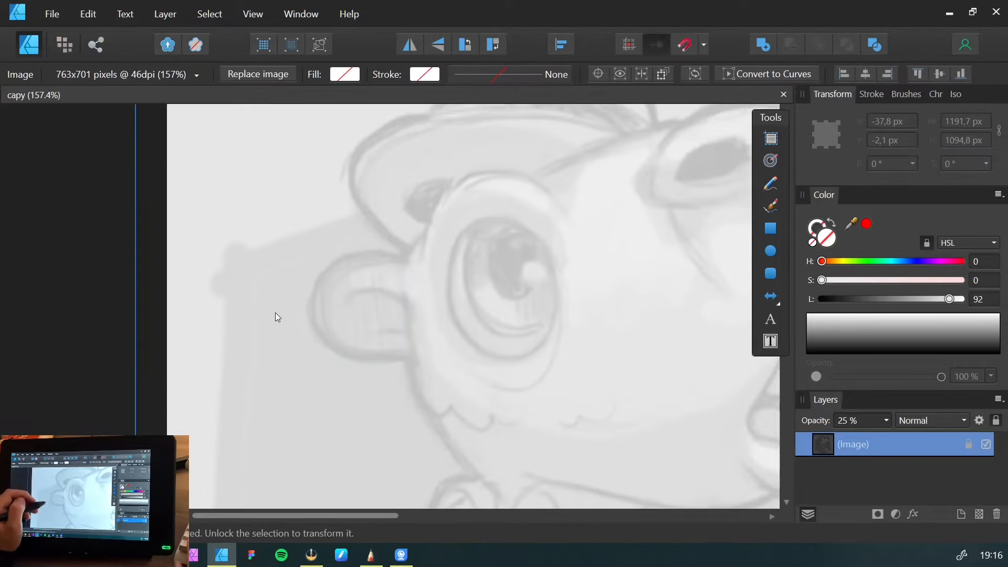
Deselect the sketch image and try to trace the ear's outer outline freehand with the Pencil tool
left_click(127, 228)
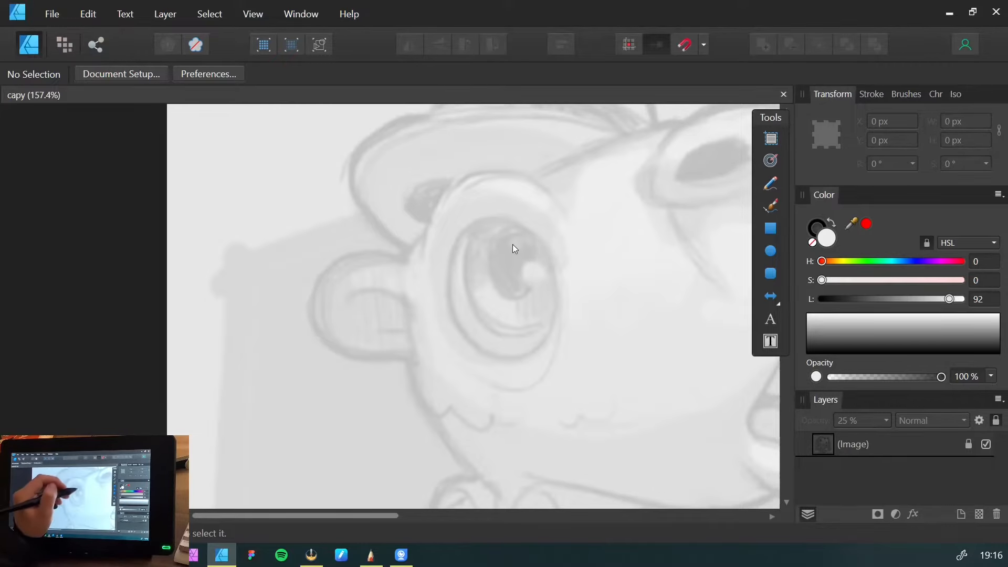
key("n")
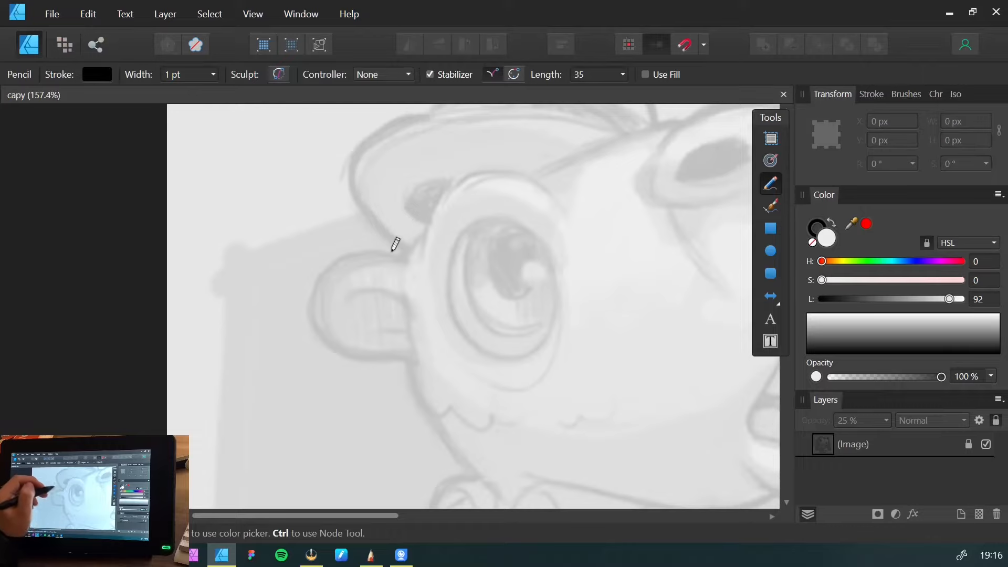
mouse_move(400, 260)
left_mouse_down()
mouse_move(317, 263)
mouse_move(301, 332)
mouse_move(402, 364)
mouse_move(429, 346)
left_mouse_up()
key("ctrl+z")
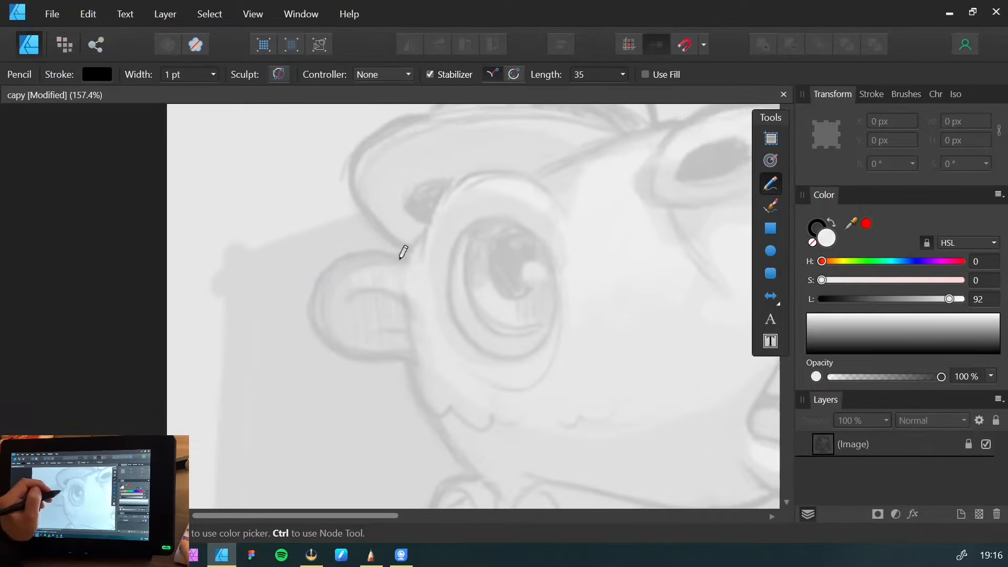
mouse_move(408, 252)
left_mouse_down()
mouse_move(336, 267)
mouse_move(317, 307)
left_mouse_up()
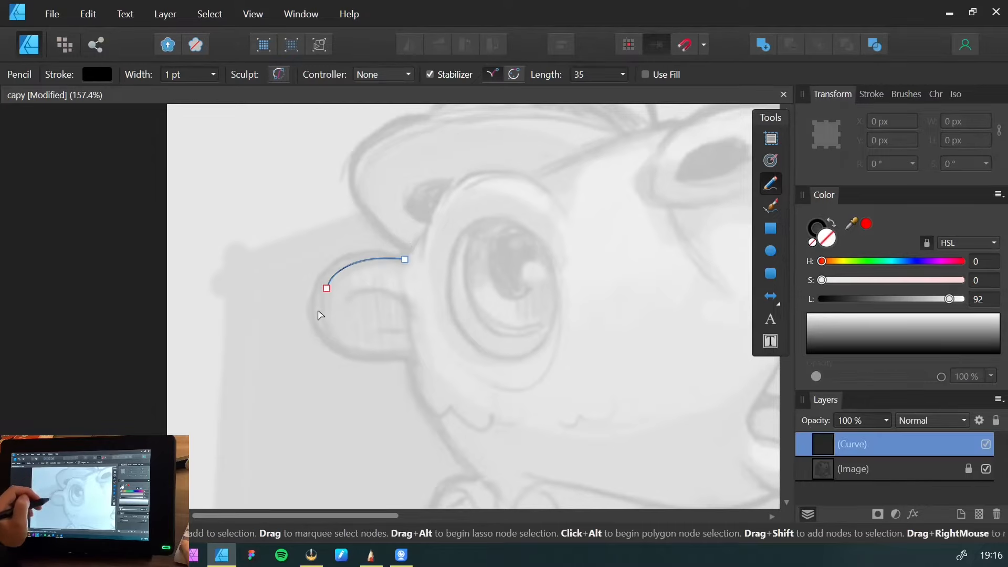
key("ctrl+z")
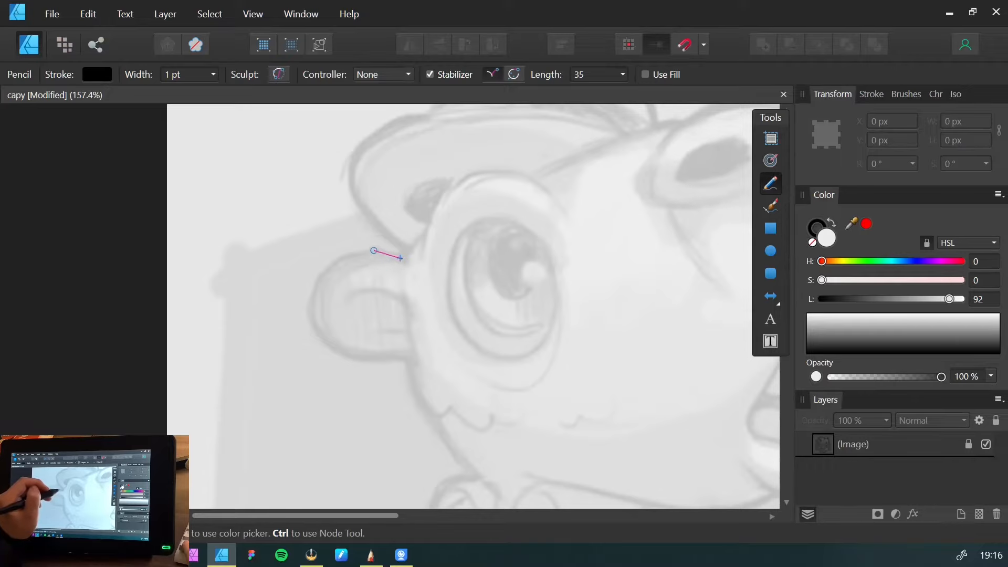
mouse_move(347, 251)
left_mouse_down()
mouse_move(322, 266)
mouse_move(315, 294)
left_mouse_up()
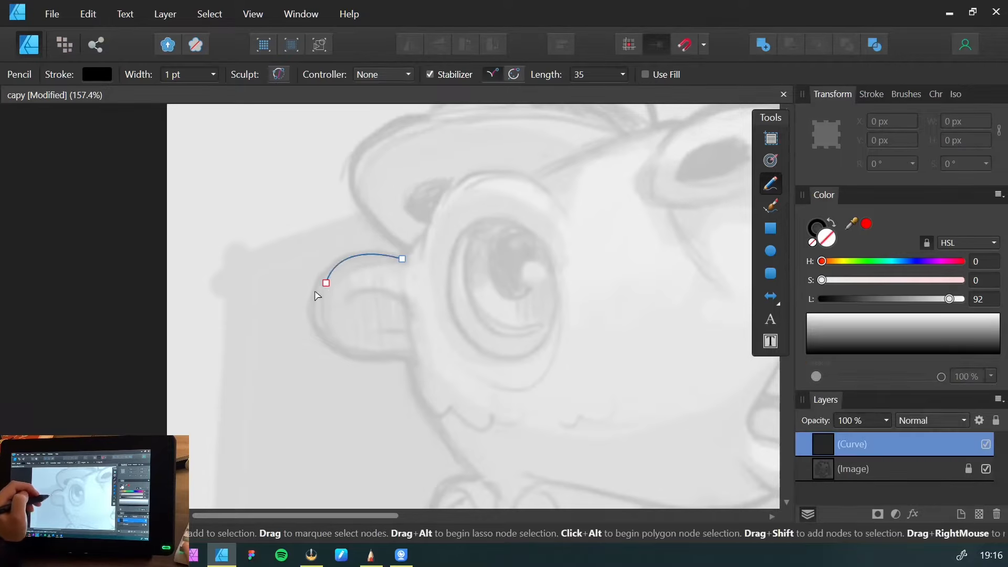
key("ctrl+z")
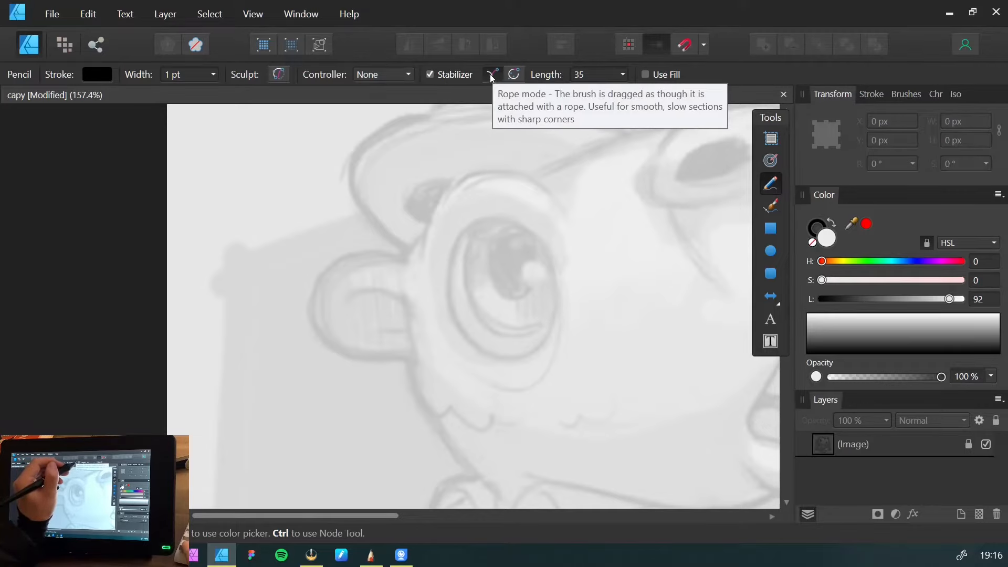
Raise the Pencil's stabilizer length to 107.8, try a stroke along the ear, and undo it
left_click(622, 74)
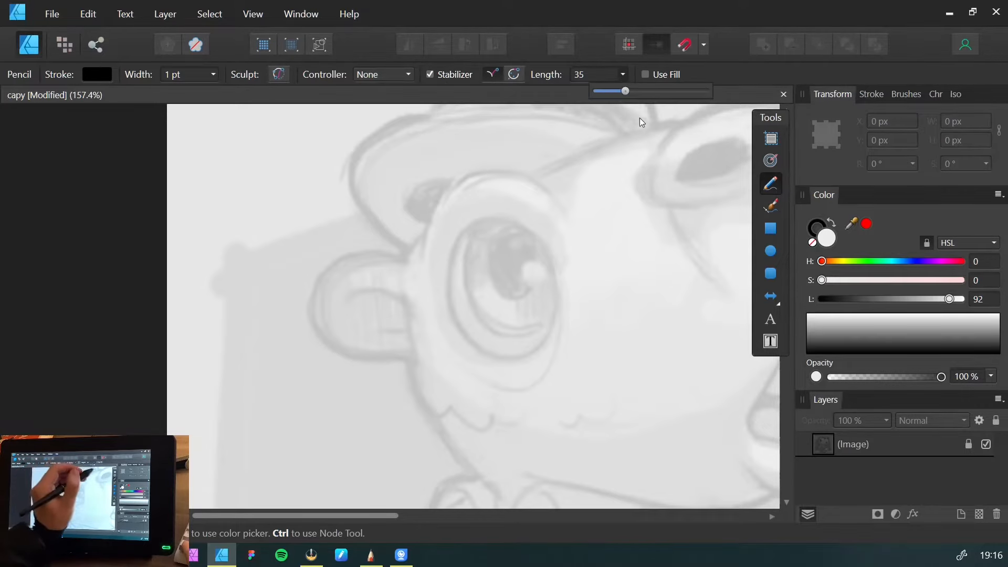
left_click_drag(625, 91, 690, 99)
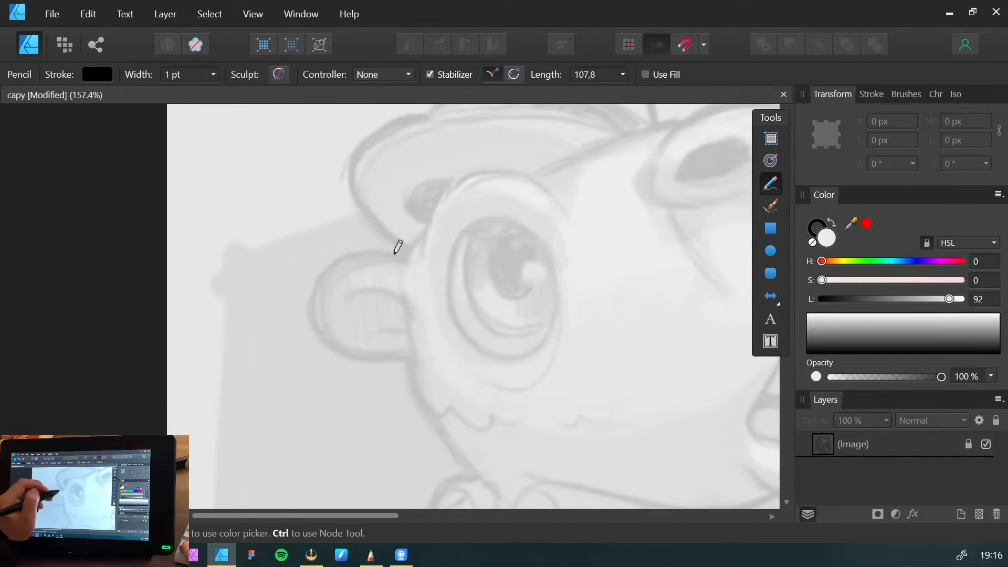
mouse_move(398, 256)
left_mouse_down()
mouse_move(333, 250)
mouse_move(275, 260)
mouse_move(245, 308)
mouse_move(299, 389)
mouse_move(463, 360)
mouse_move(467, 286)
left_mouse_up()
key("ctrl+z")
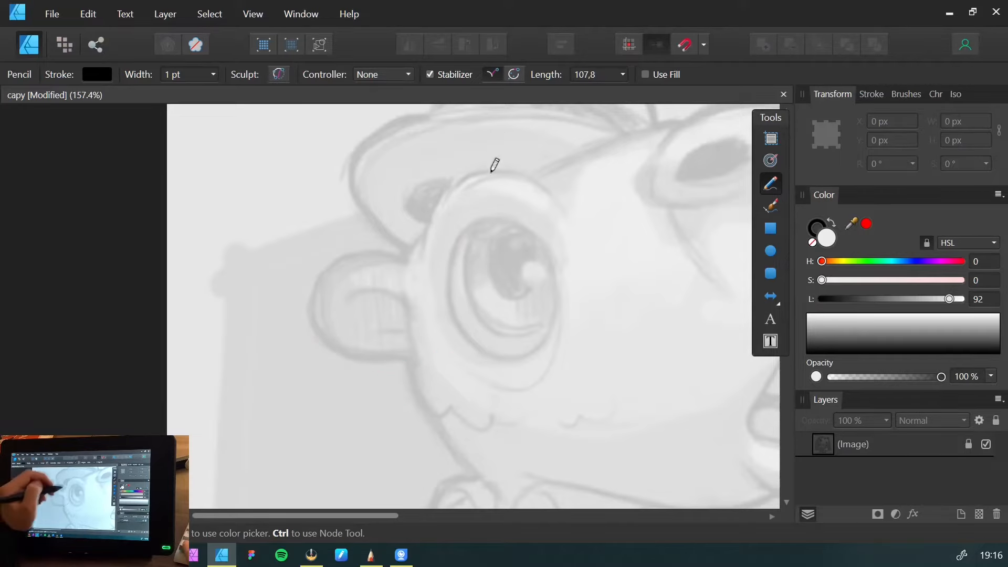
Set the Pencil's stabilizer length to 35 and trace the ear's outline as a freehand curve about 139 x 131 px
left_click(590, 76)
type("35")
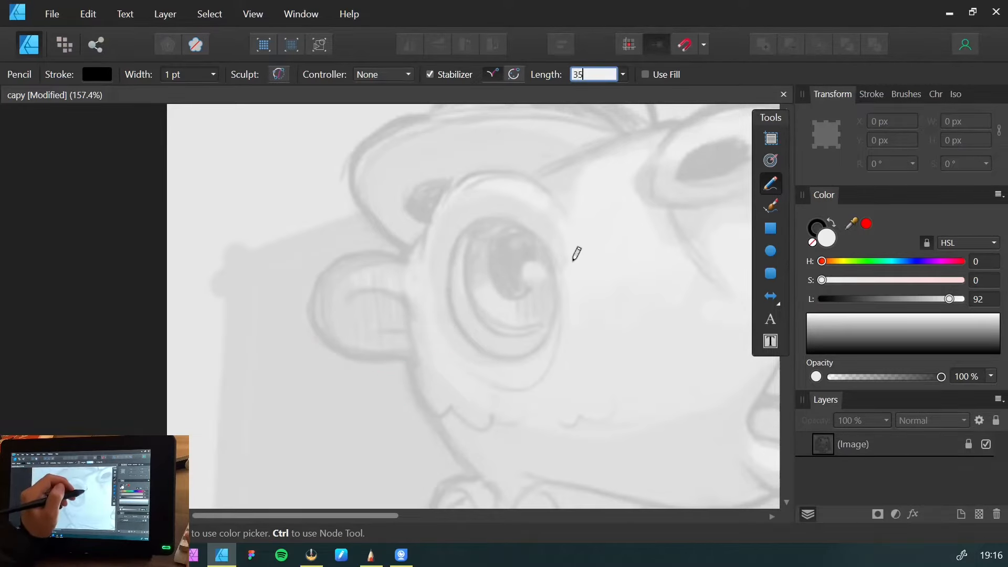
key("Return")
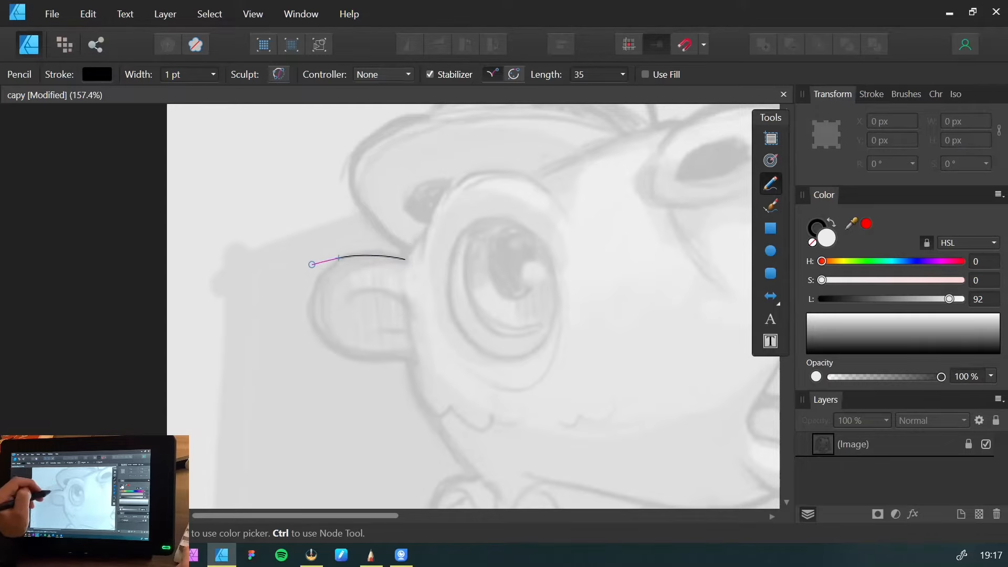
mouse_move(312, 264)
left_mouse_down()
mouse_move(300, 328)
mouse_move(412, 351)
mouse_move(431, 335)
left_mouse_up()
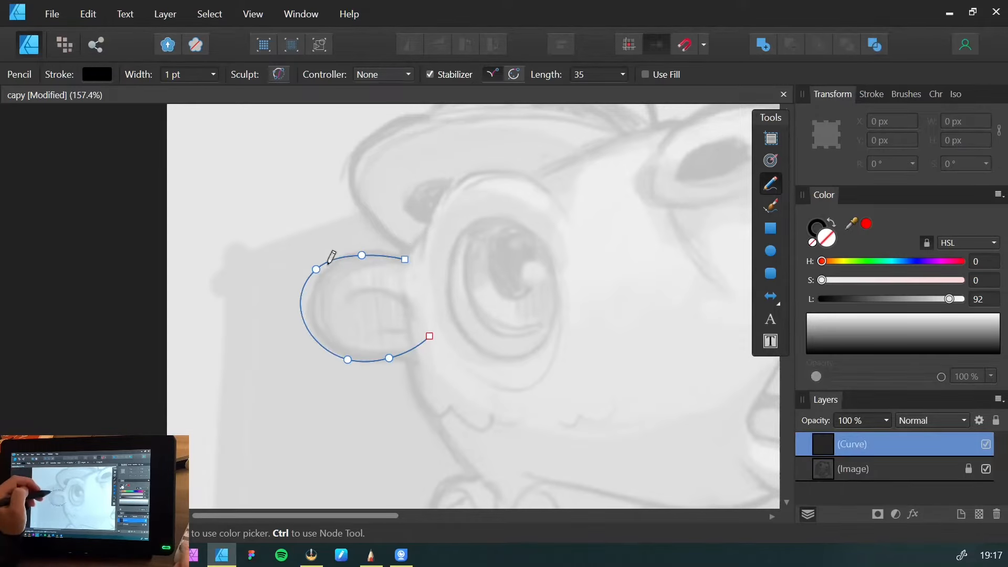
key("ctrl+z")
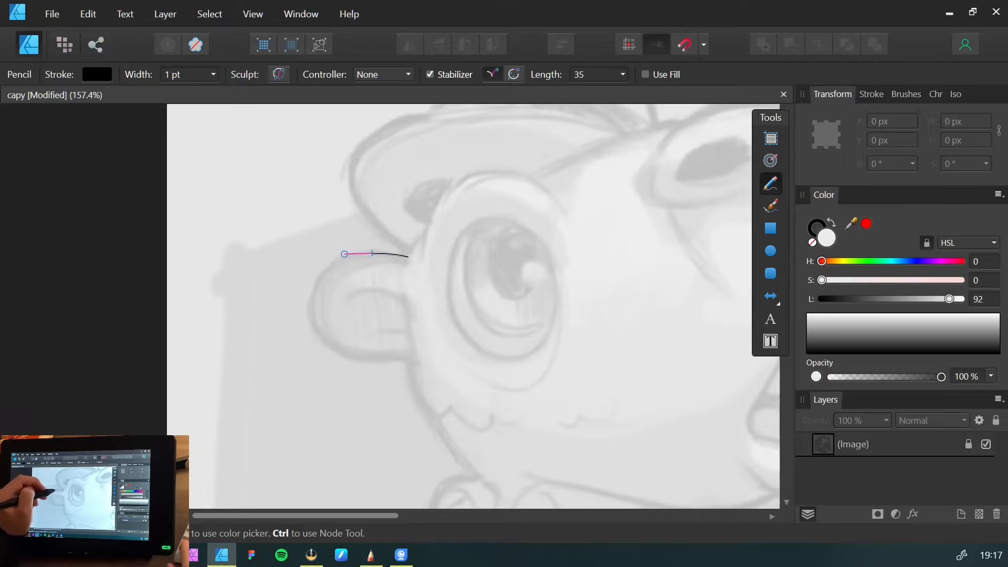
left_click_drag(322, 268, 302, 302)
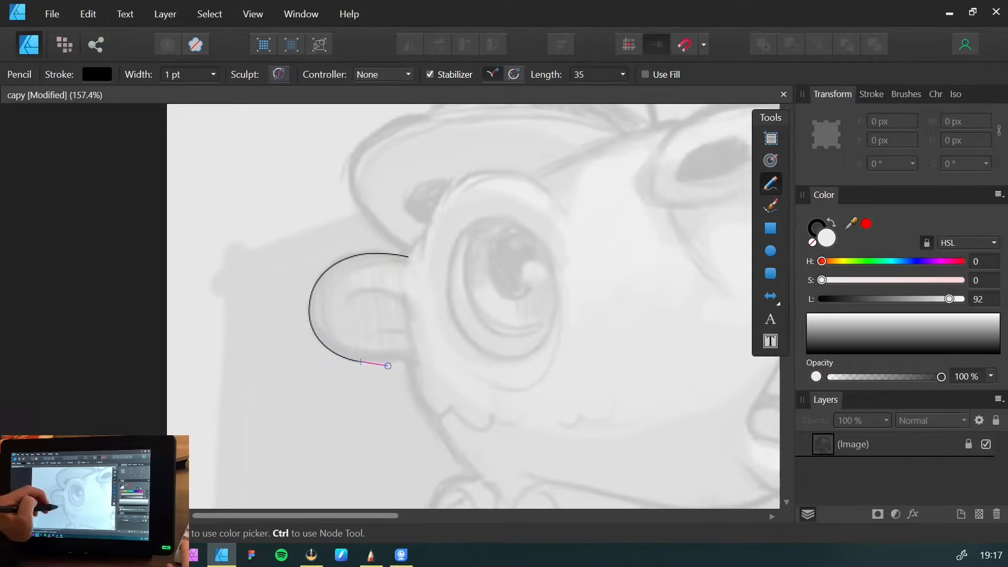
left_click_drag(387, 365, 423, 360)
key("ctrl+z")
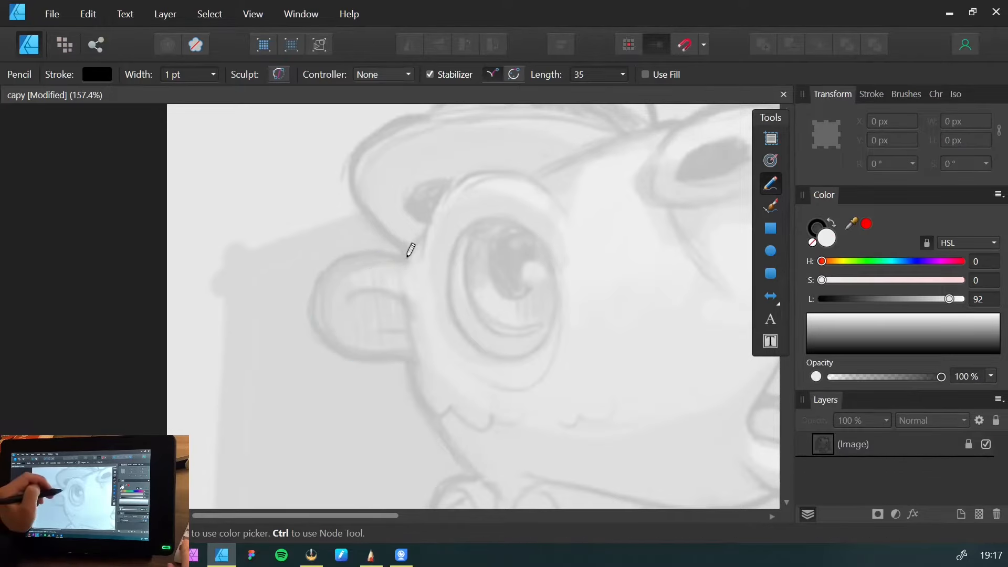
key("ctrl+z")
mouse_move(328, 271)
left_mouse_down()
mouse_move(393, 255)
mouse_move(334, 259)
left_mouse_up()
key("ctrl+z")
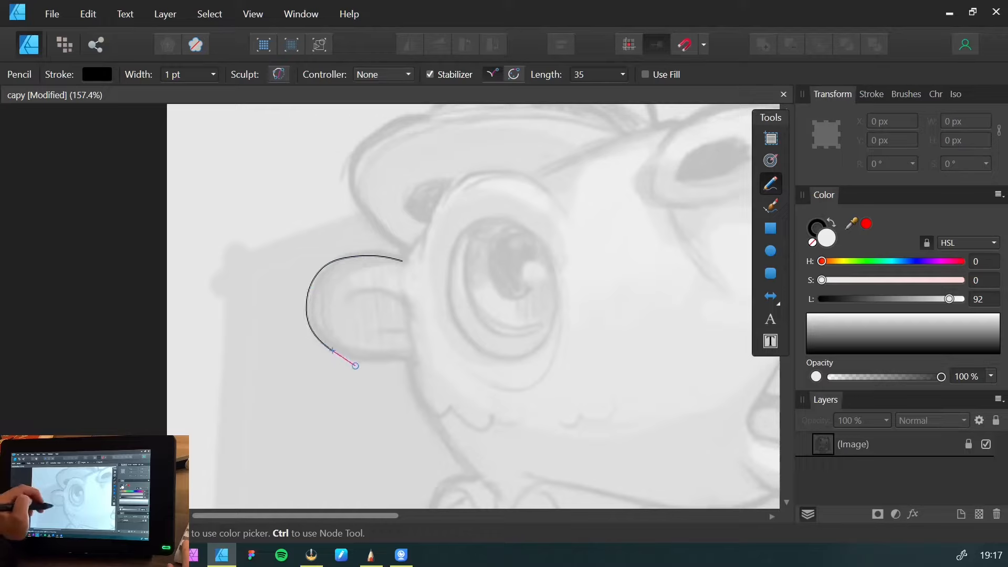
left_click_drag(356, 366, 422, 358)
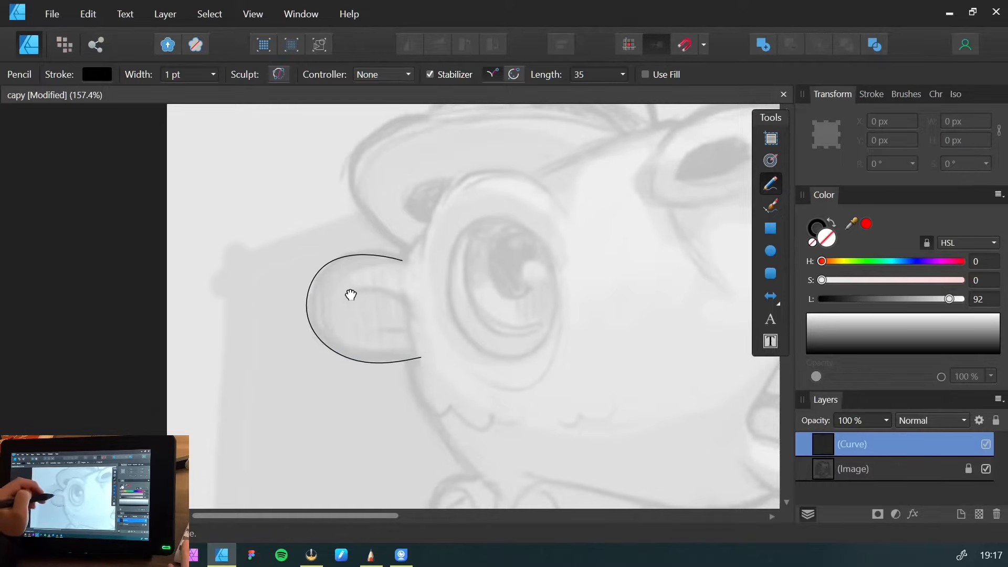
Delete the freehand ear curve, save the document, and clear the selection
left_click_drag(350, 295, 293, 321)
key("v")
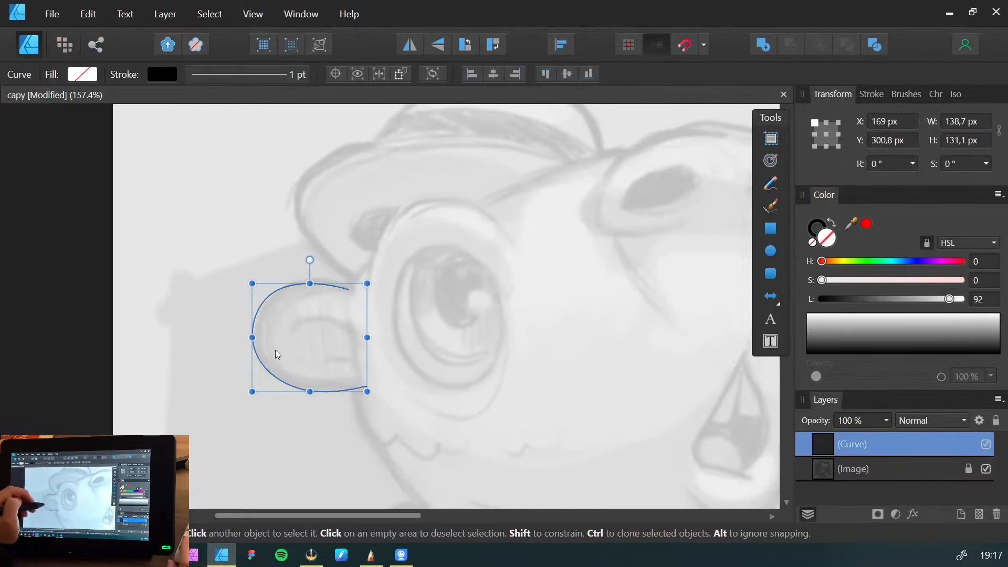
key("Delete")
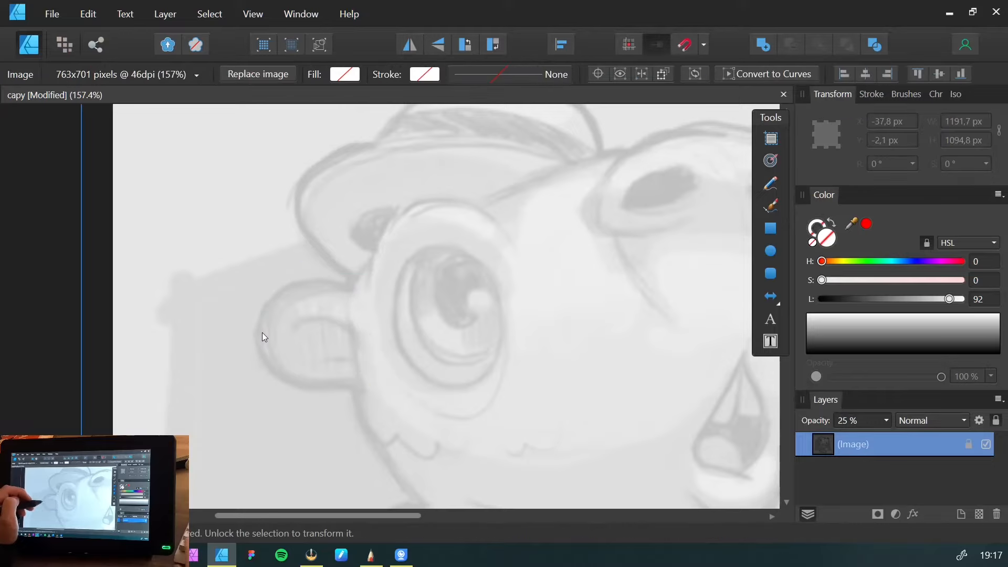
key("ctrl+s")
left_click(56, 216)
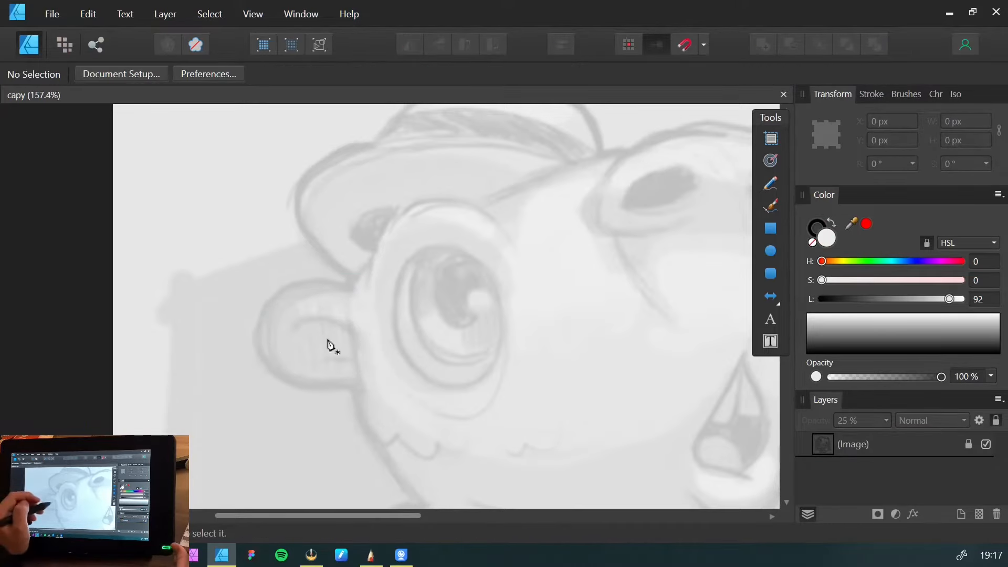
Try tracing the ear's outline again with a single Pencil stroke, and undo it
key("p")
left_click_drag(246, 309, 276, 297)
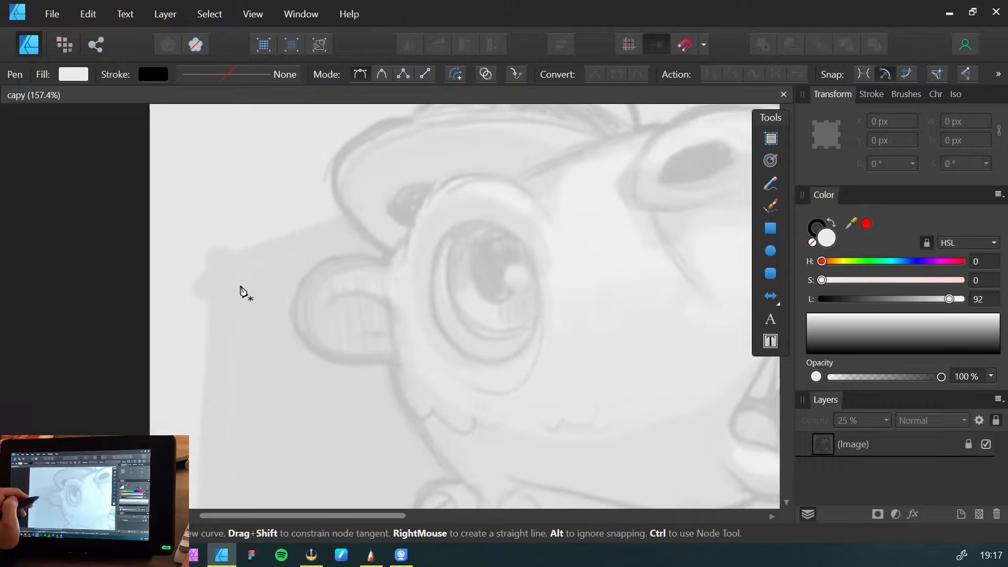
left_click_drag(301, 306, 281, 338)
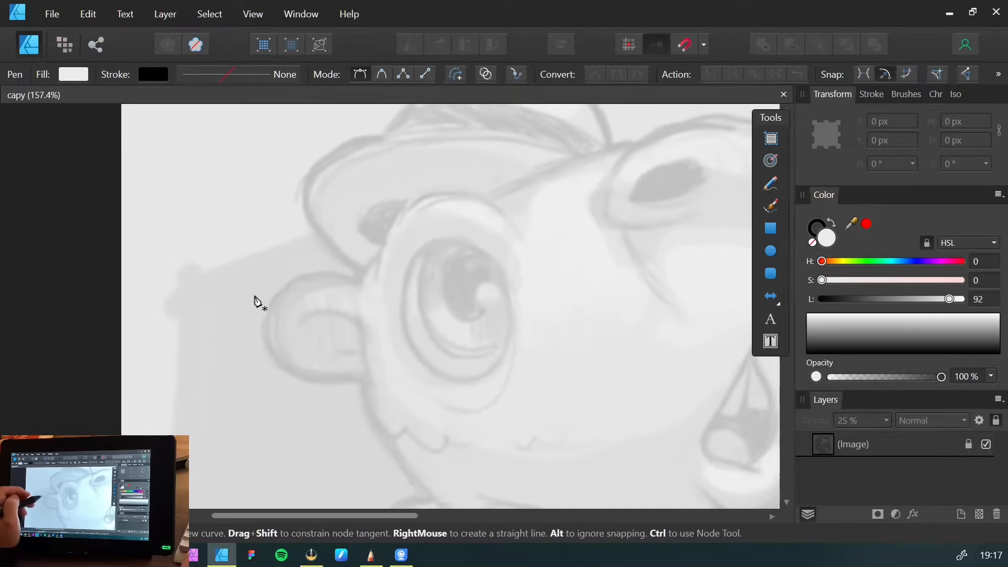
key("n")
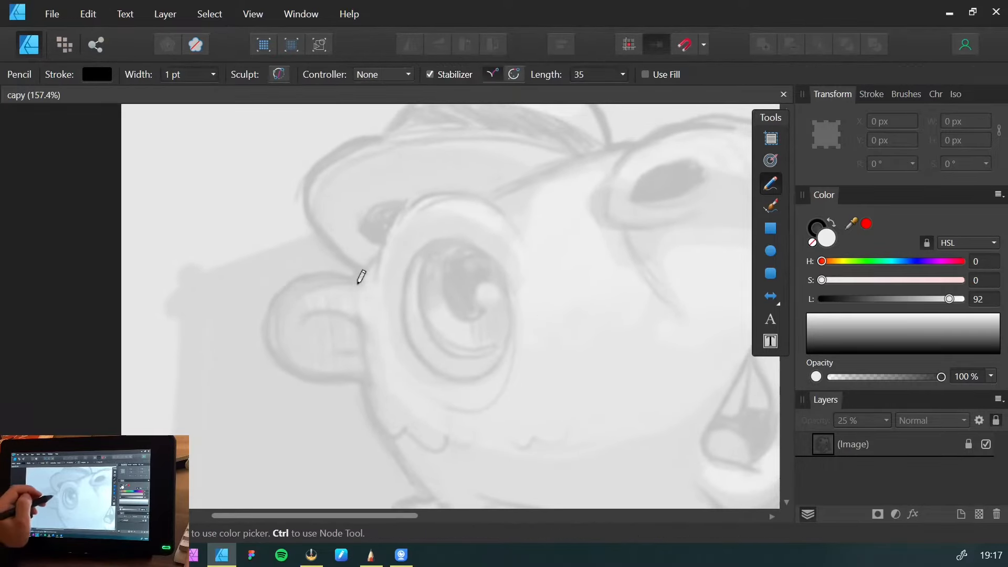
mouse_move(357, 281)
left_mouse_down()
mouse_move(263, 294)
mouse_move(349, 385)
mouse_move(381, 374)
left_mouse_up()
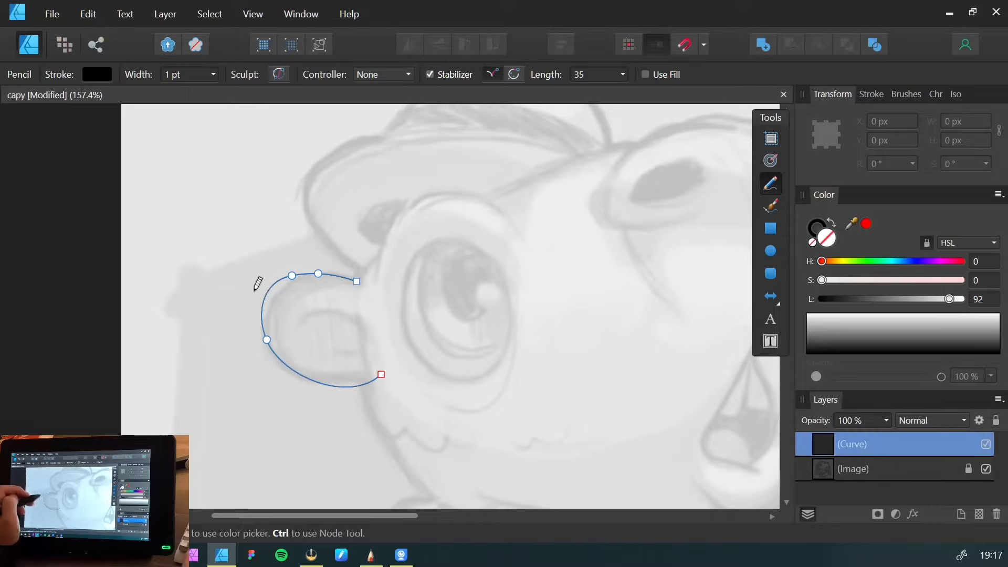
key("ctrl+z")
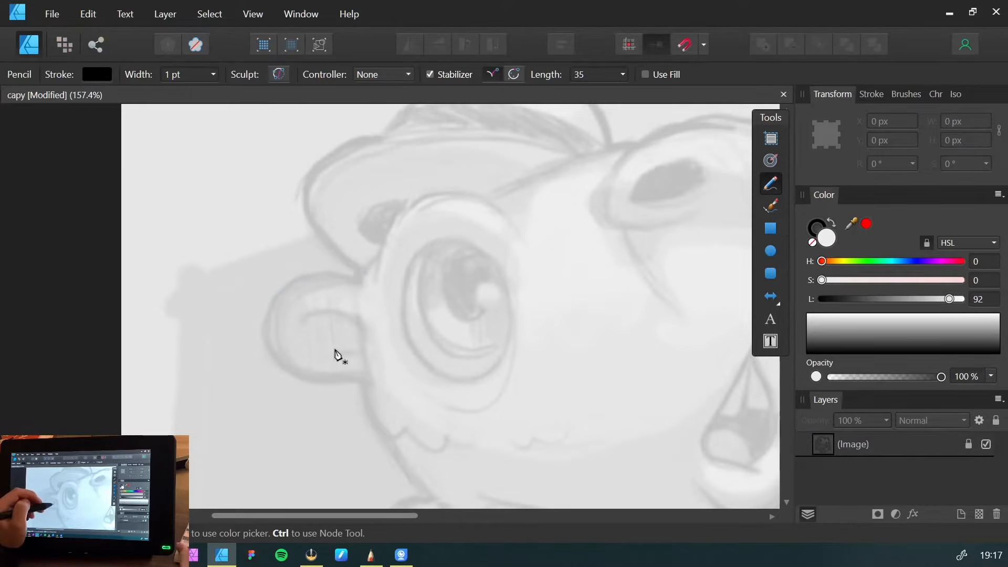
Save the document and trace the ear with the Pen tool as a closed three-node curve about 119 x 131 px
key("p")
key("ctrl+s")
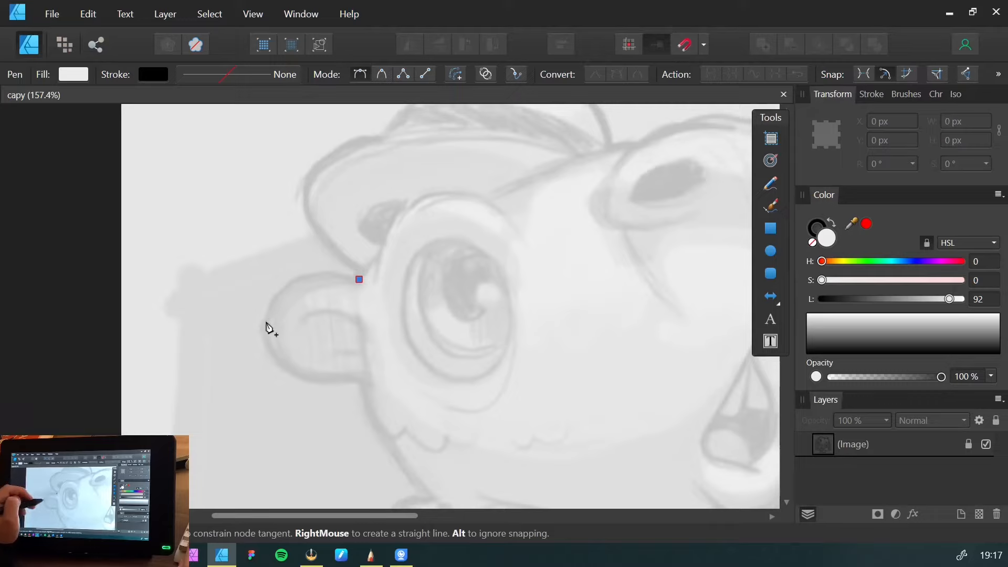
left_click_drag(266, 320, 248, 392)
left_click(362, 380)
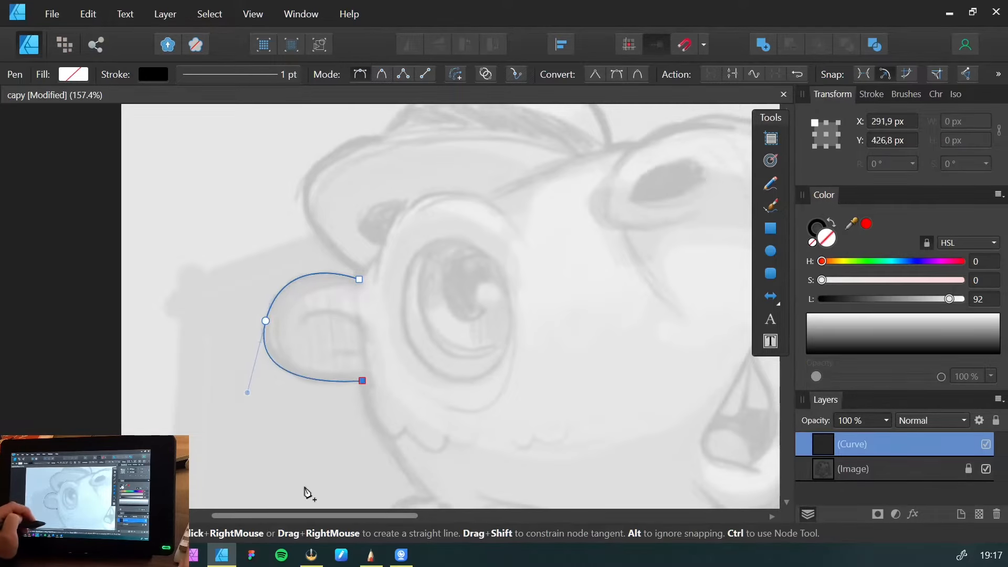
key("space")
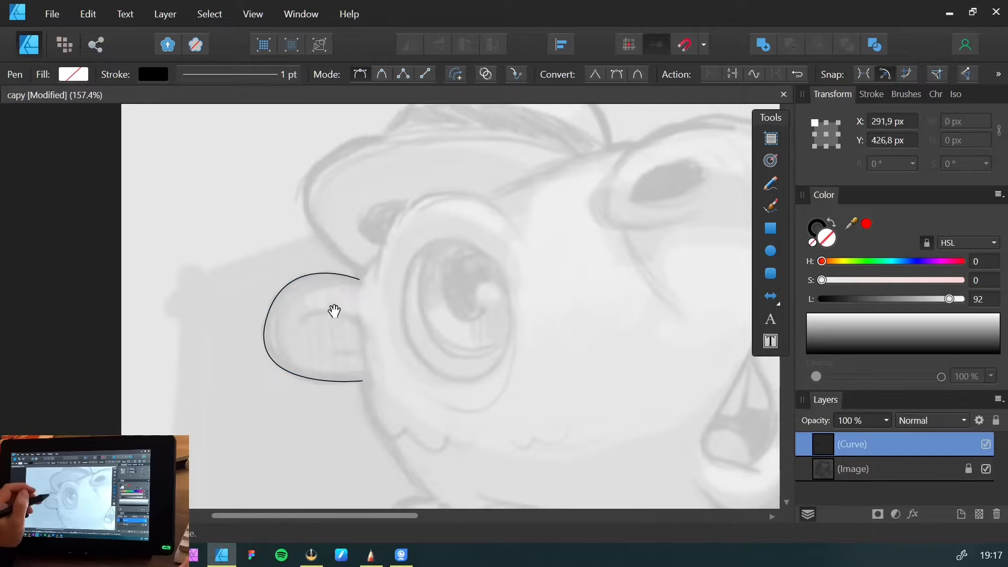
left_click_drag(328, 345, 242, 373)
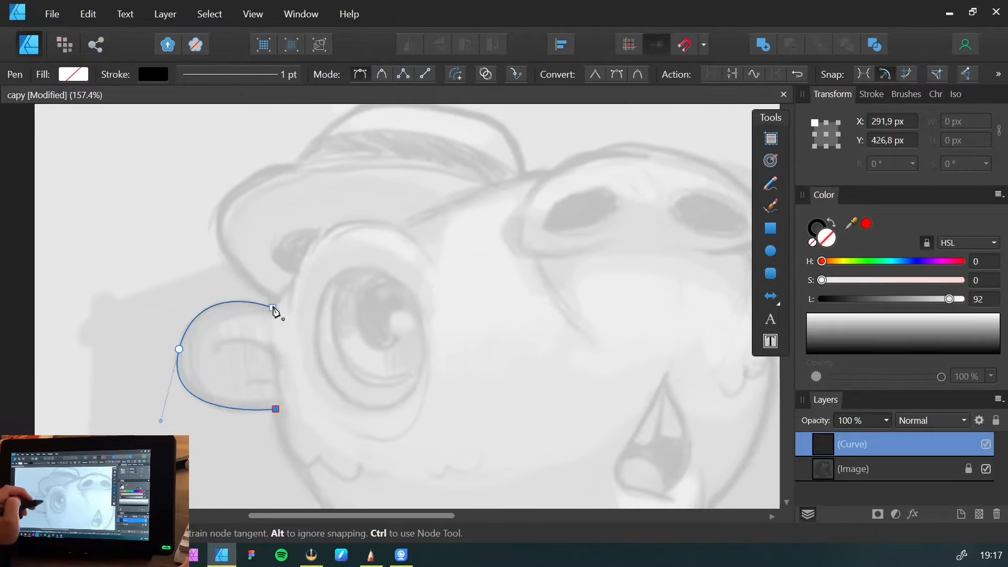
left_click_drag(273, 309, 281, 256)
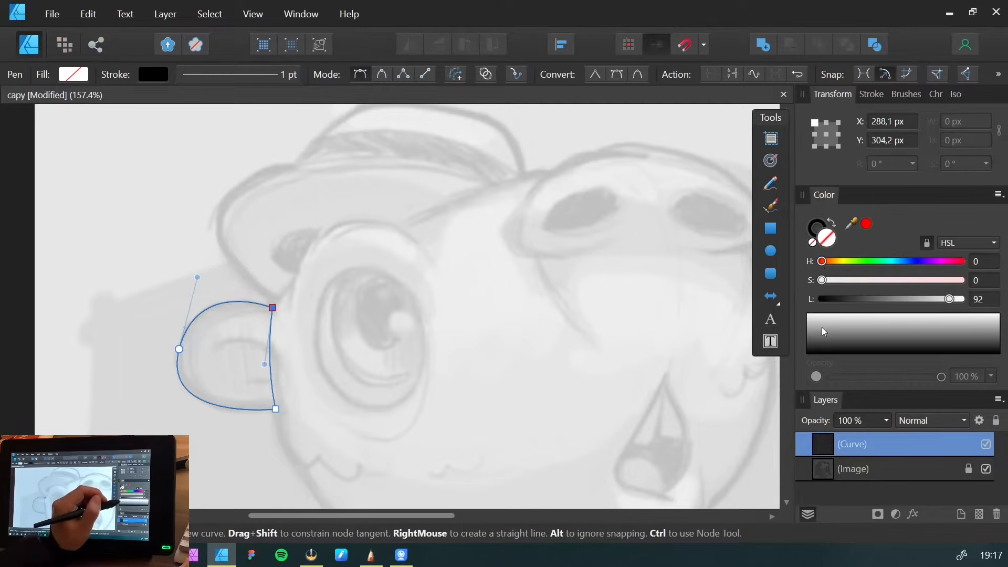
Fill the ear curve with white and move it below the sketch image in the layer order, keeping the curve selected
left_click_drag(818, 328, 762, 291)
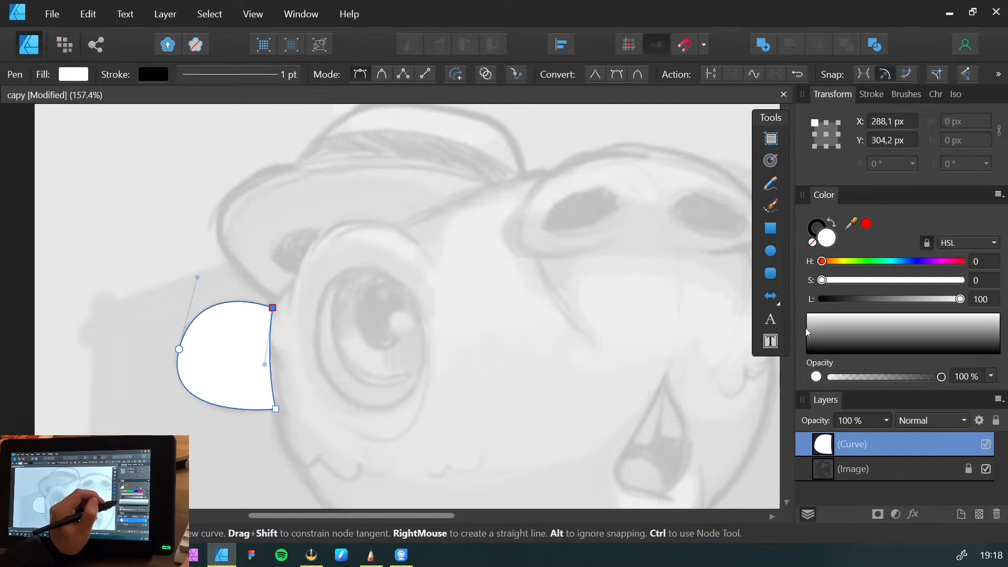
key("v")
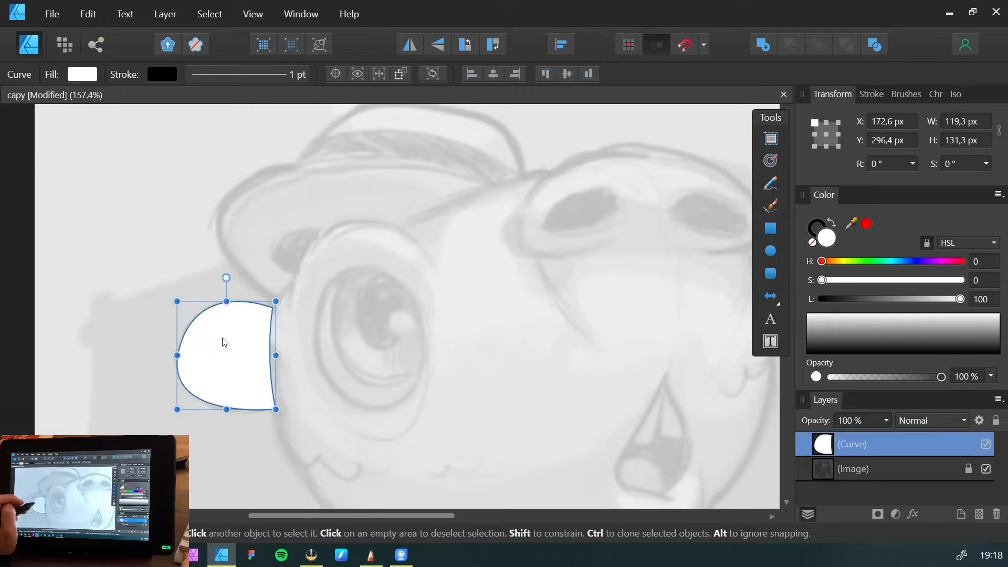
key("ctrl+bracketleft")
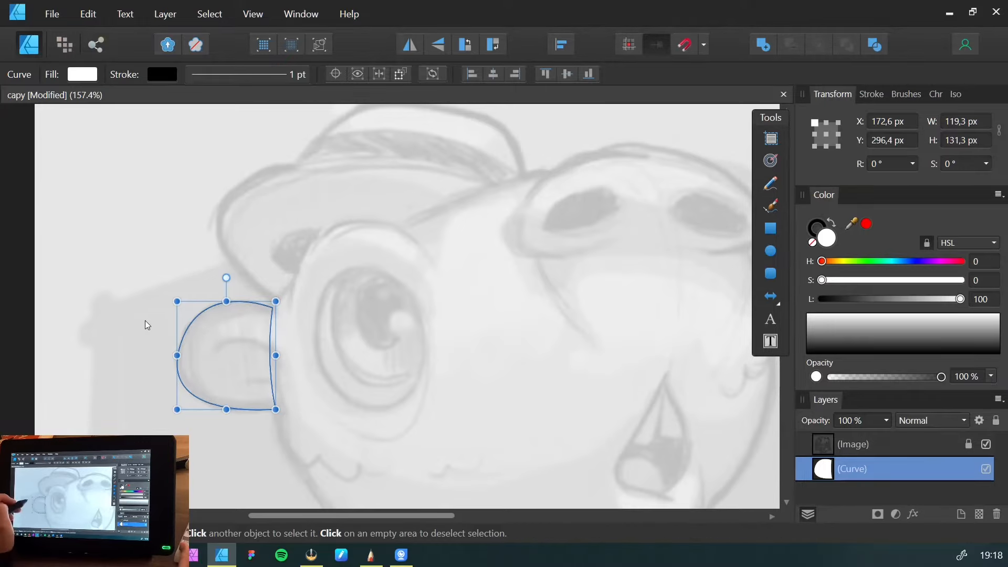
left_click(145, 320)
left_click(199, 357)
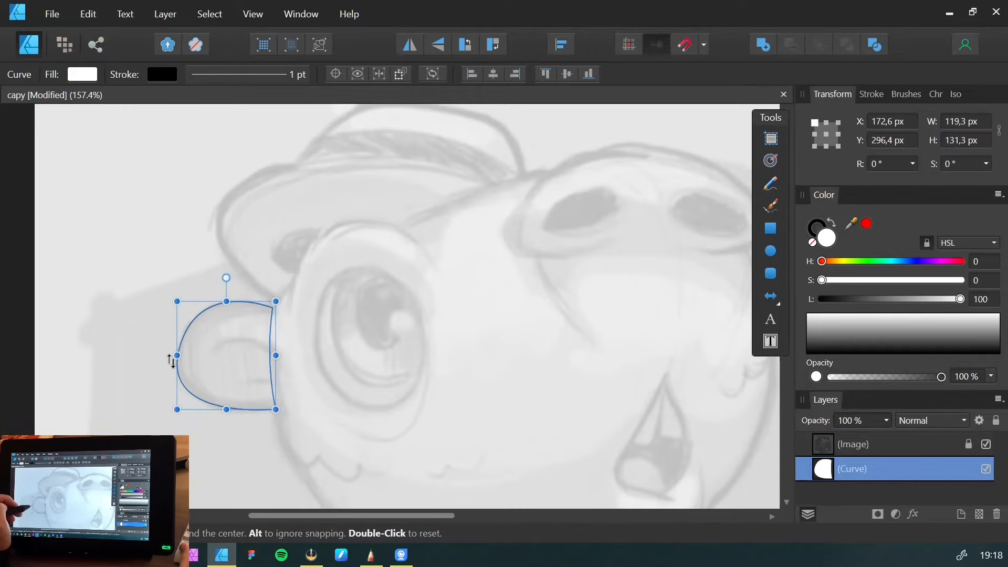
Refine the ear curve's corner nodes, outer node and handles to follow the sketch, reaching about 120 x 135 px, and save the document
double_click(271, 354)
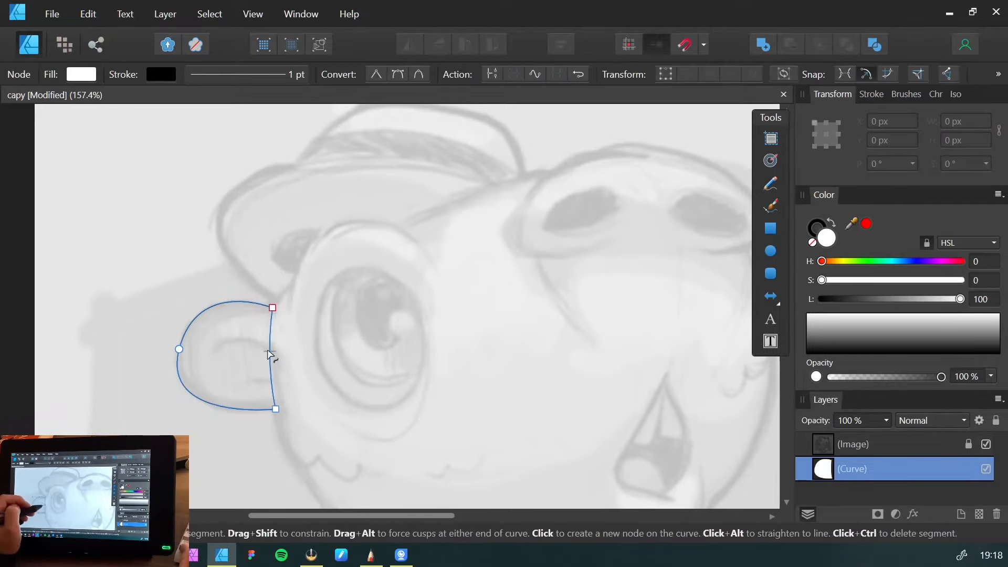
mouse_move(272, 308)
left_mouse_down()
mouse_move(281, 307)
mouse_move(273, 308)
left_mouse_up()
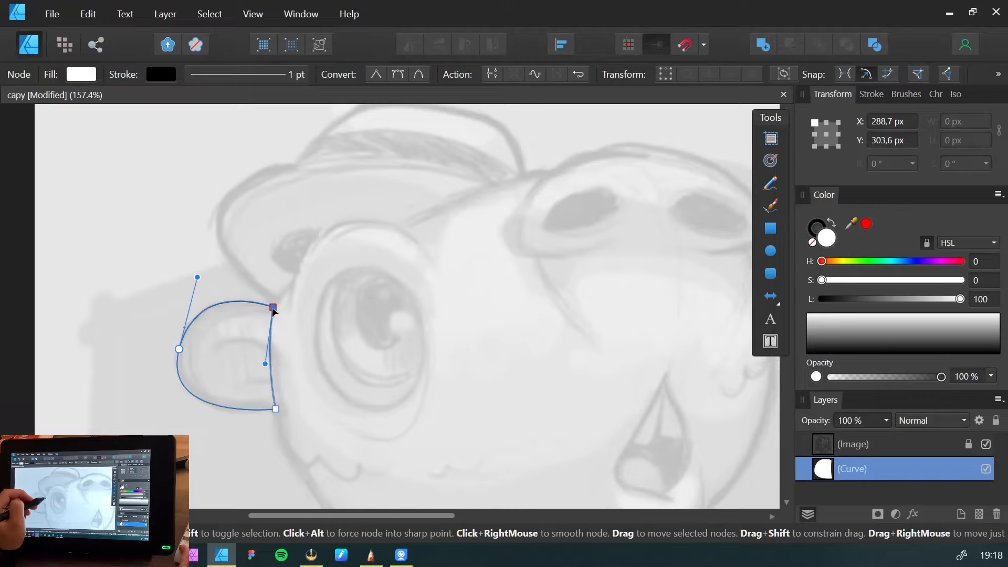
left_click(275, 410)
left_click_drag(275, 412, 277, 414)
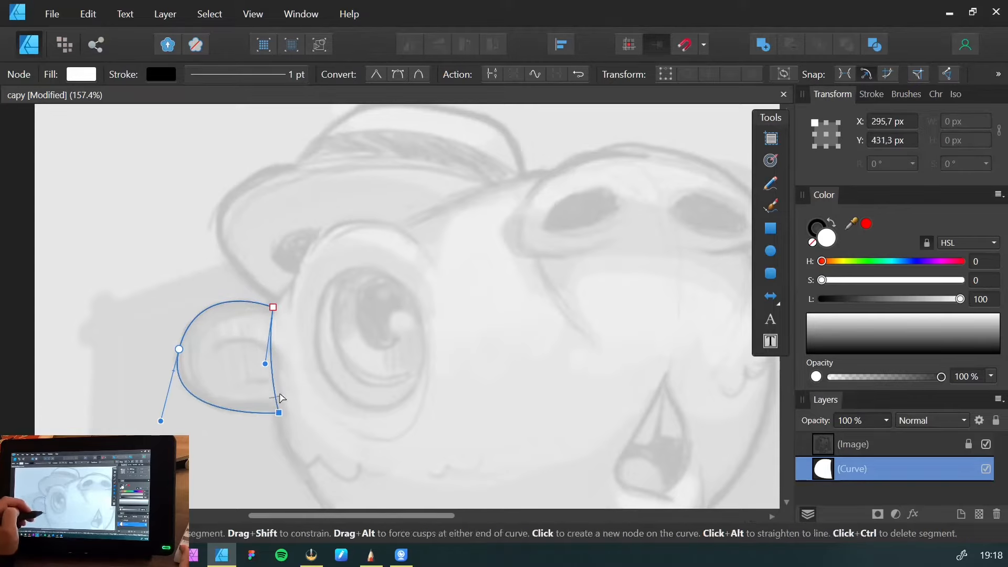
left_click_drag(178, 349, 196, 282)
left_click_drag(163, 420, 166, 420)
key("v")
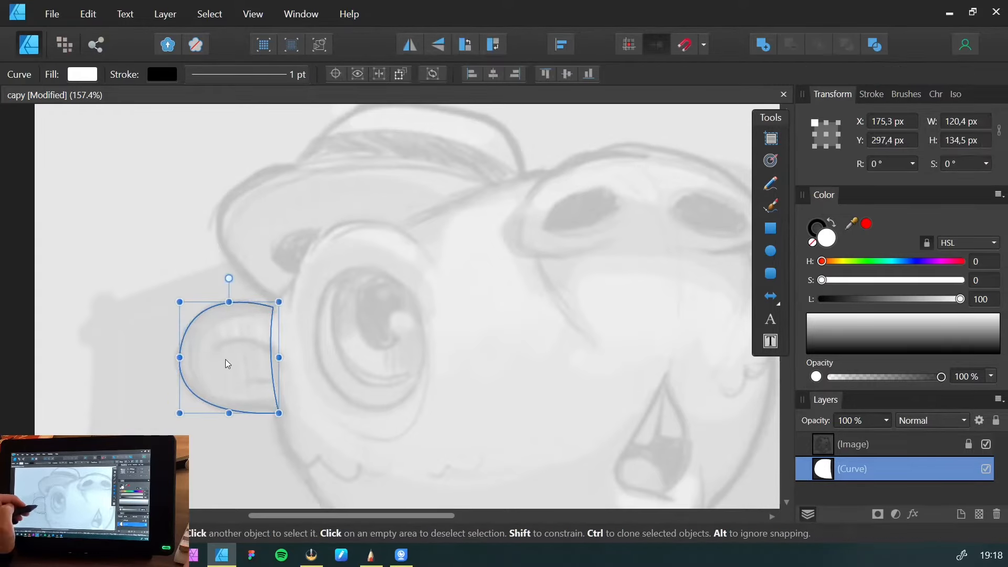
key("ctrl+s")
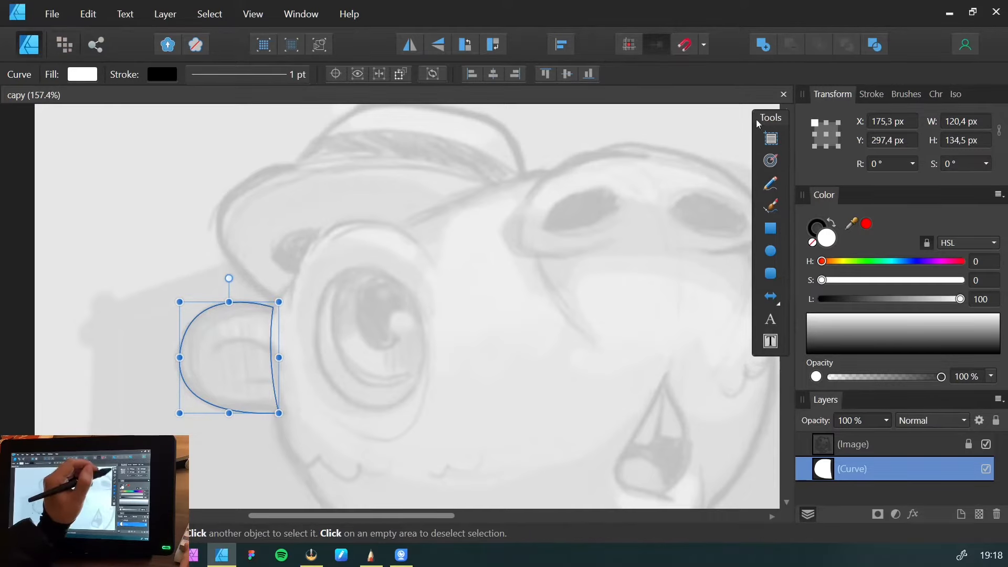
Shift the floating Tools panel slightly inward over the canvas and clear the ear selection
left_click_drag(756, 124, 750, 120)
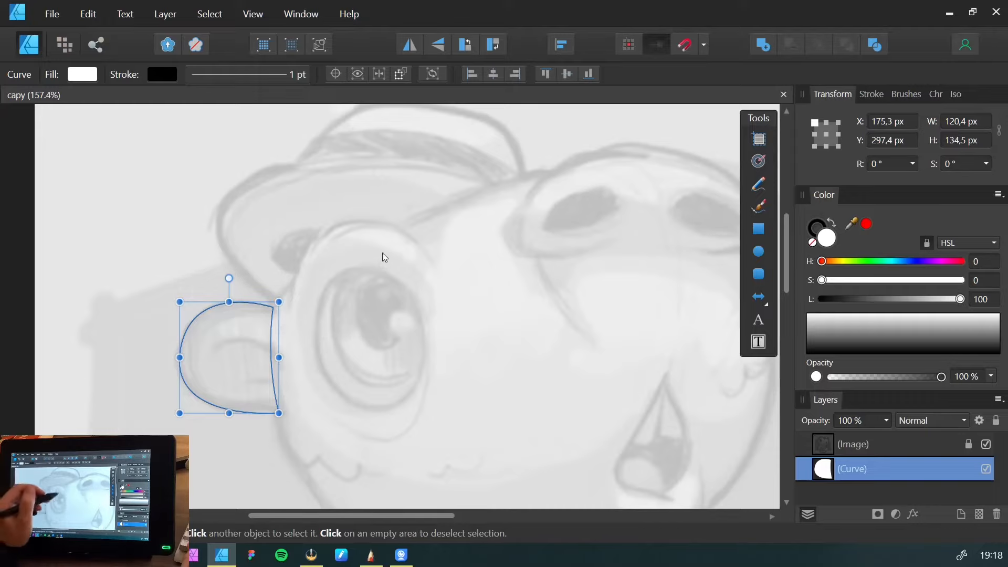
left_click(167, 269)
left_click_drag(281, 337, 198, 367)
key("z")
key("v")
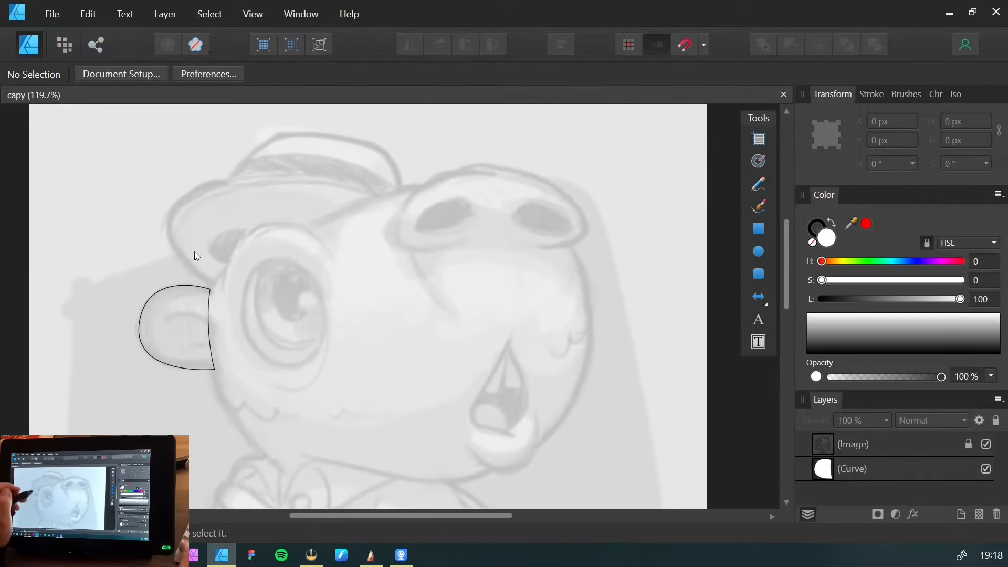
Trace the head with the Pen tool as an open curve from the ear's upper corner around the muzzle and chin to its lower corner
key("p")
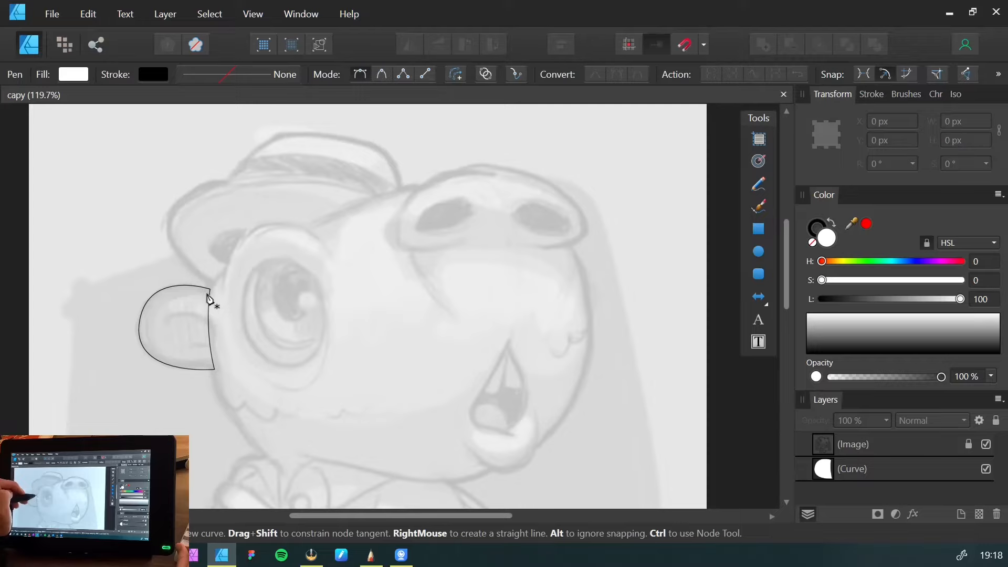
left_click(205, 297)
left_click_drag(286, 231, 380, 197)
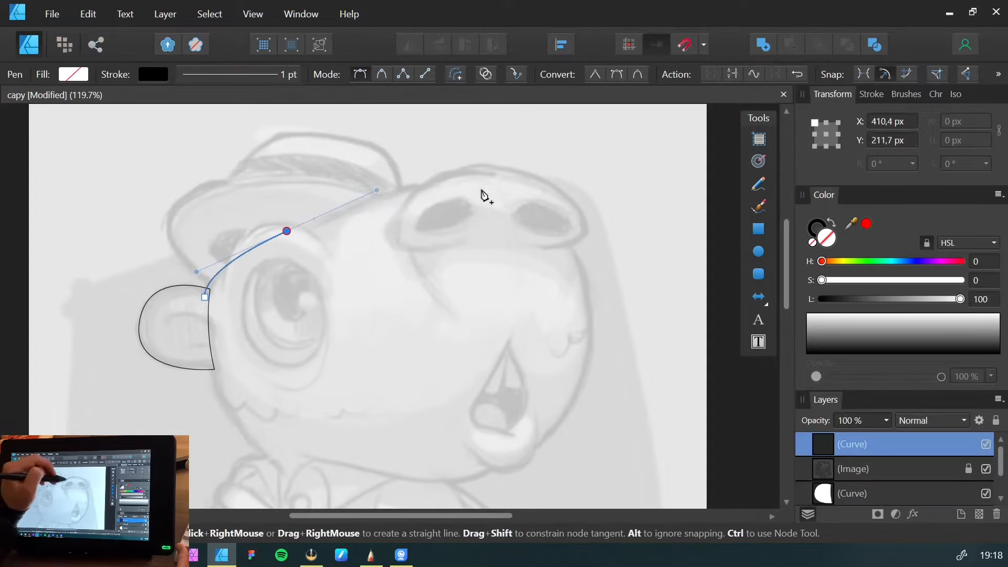
left_click_drag(544, 213, 605, 280)
left_click_drag(360, 336, 417, 222)
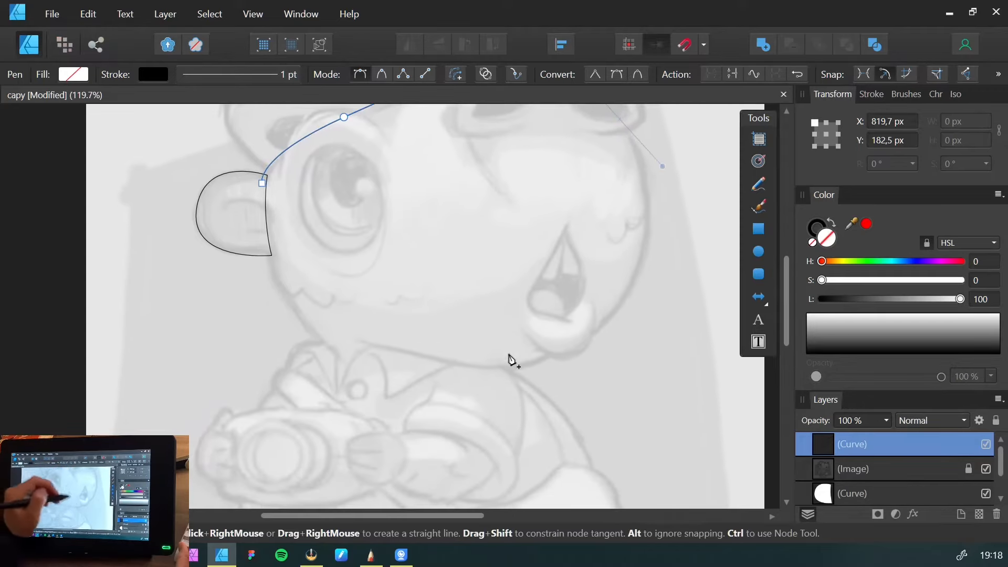
left_click_drag(483, 367, 277, 387)
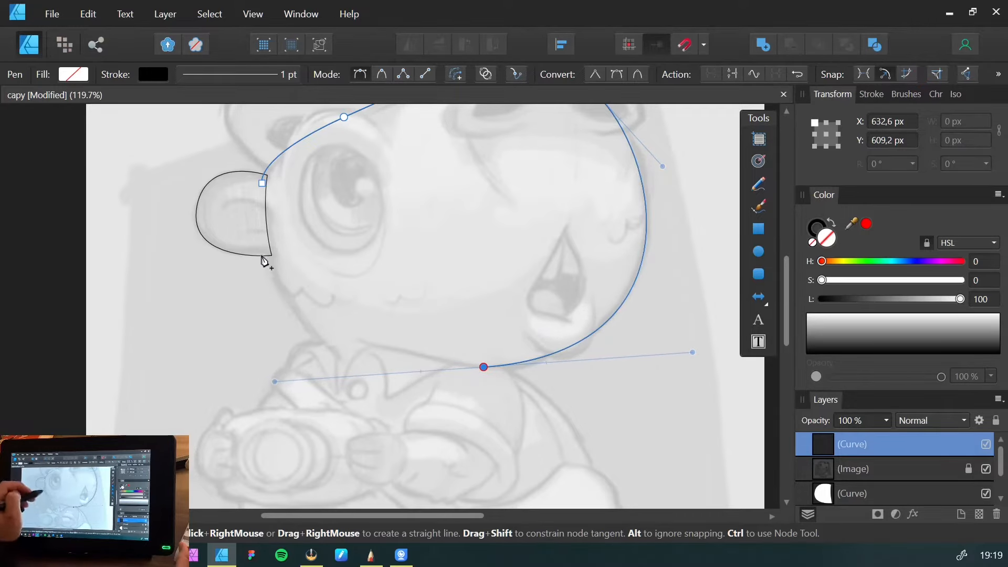
left_click_drag(263, 247, 249, 217)
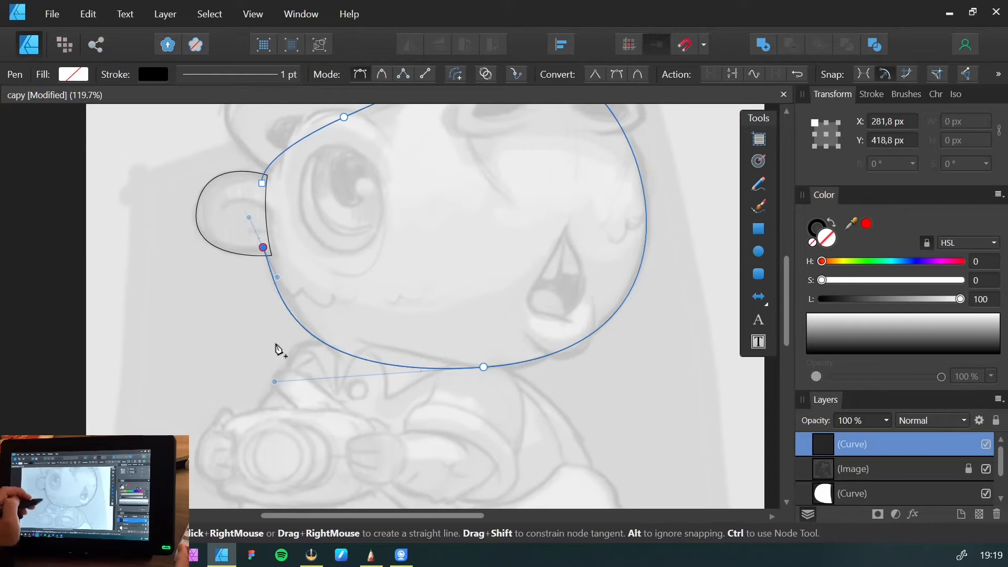
Adjust the head curve's chin node and the handles at the chin and muzzle to match the sketch, and save the document
key("a")
left_click_drag(280, 382, 299, 378)
left_click_drag(483, 368, 487, 366)
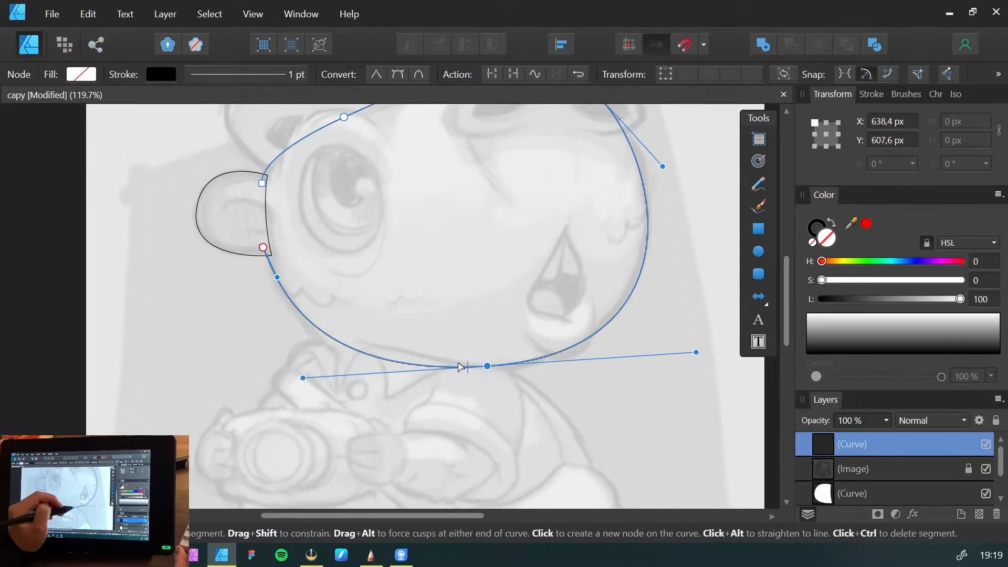
mouse_move(300, 377)
left_mouse_down()
mouse_move(316, 373)
mouse_move(292, 378)
left_mouse_up()
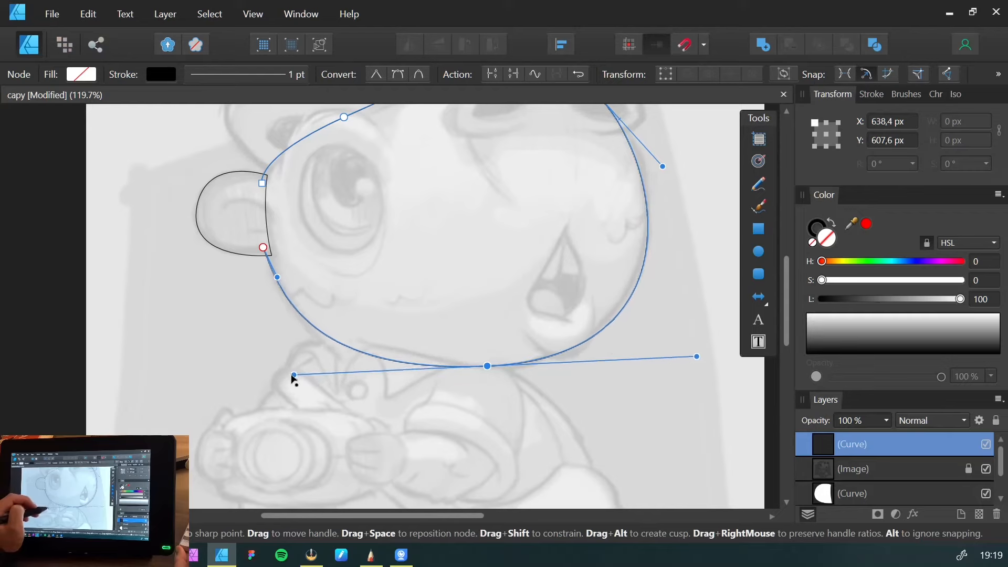
left_click_drag(487, 369, 485, 366)
left_click_drag(695, 355, 687, 360)
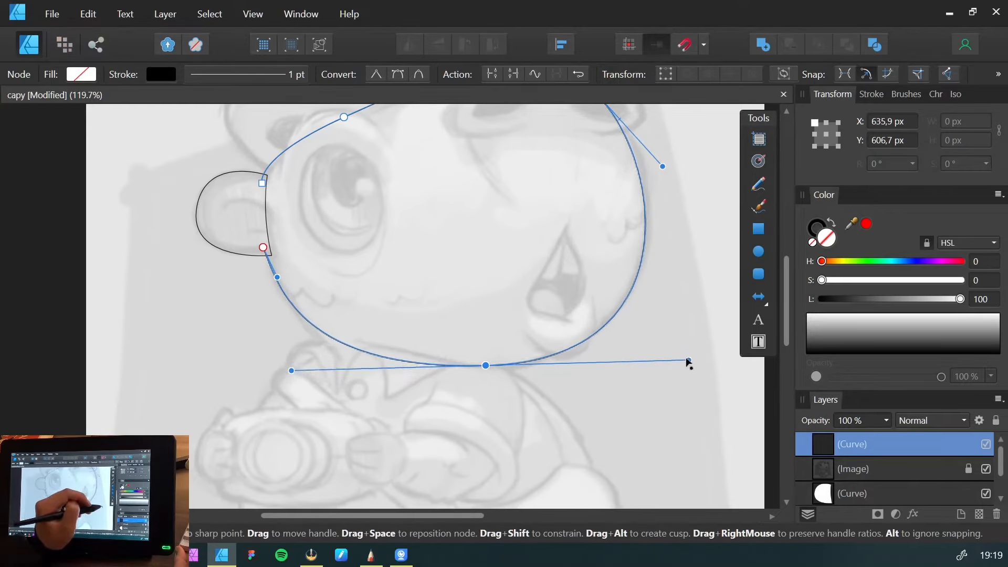
left_click_drag(662, 166, 674, 161)
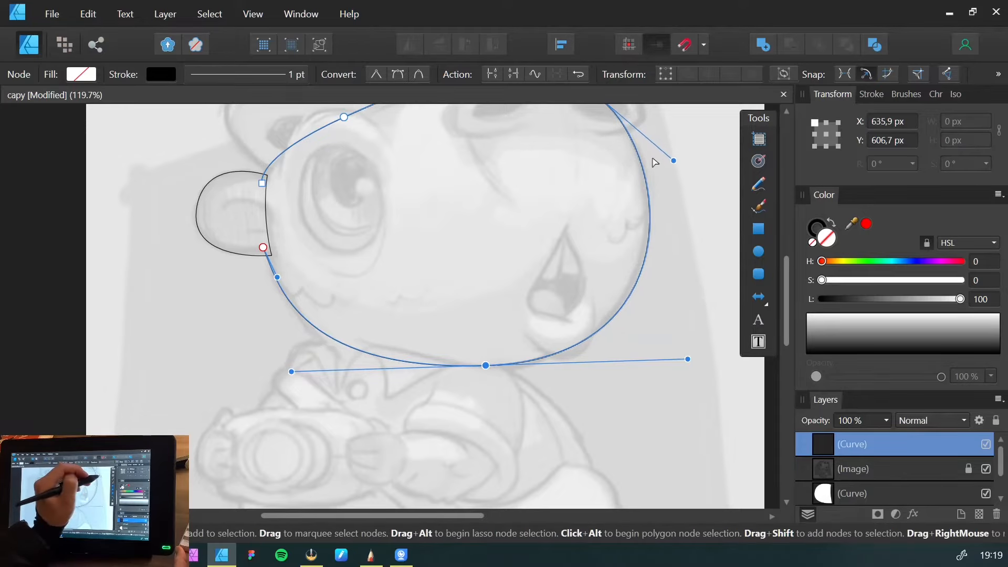
left_click_drag(688, 363, 680, 362)
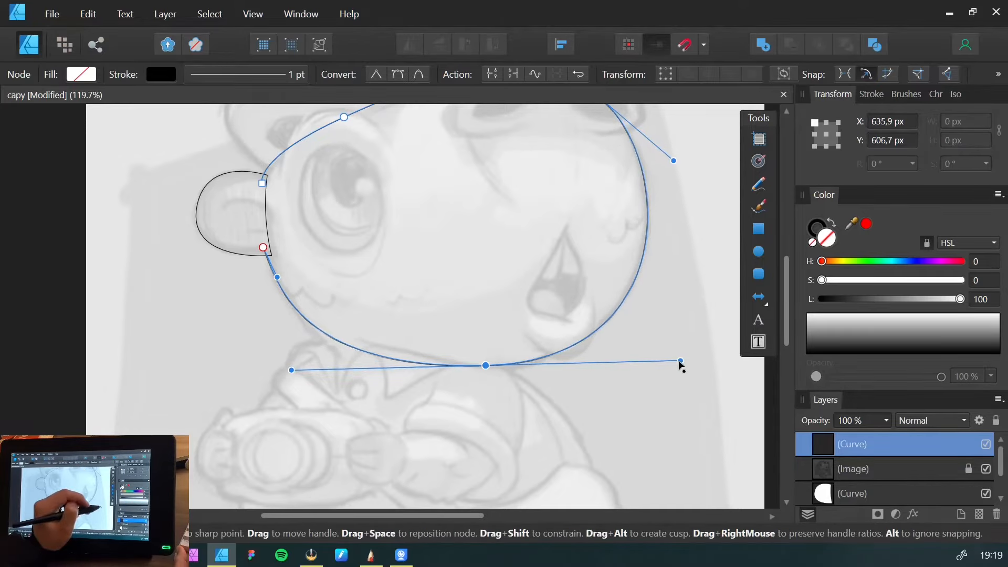
key("ctrl+s")
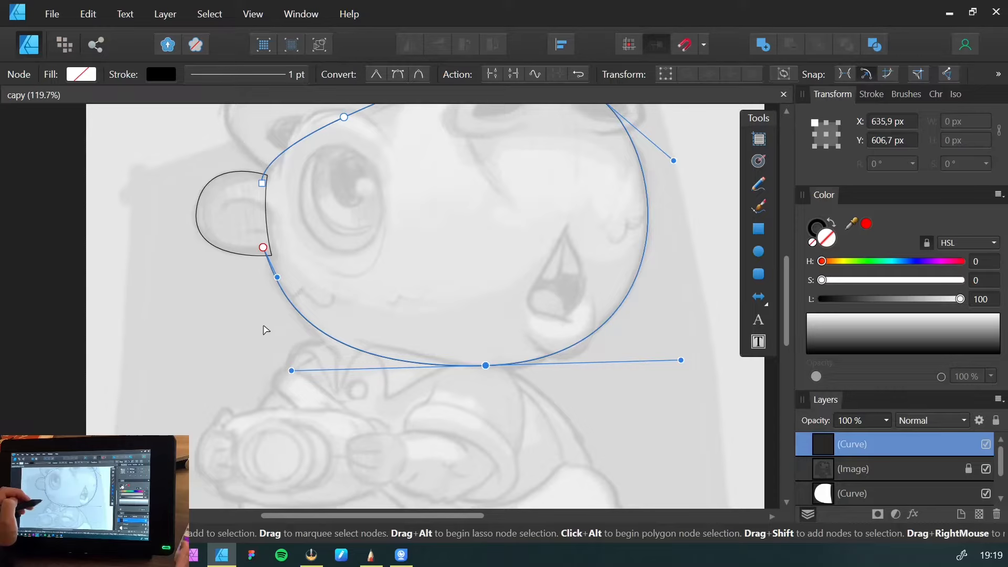
Close the head curve behind the ear with the Pen tool, giving a shape about 623 x 474 px
scroll(254, 300, "up", 2)
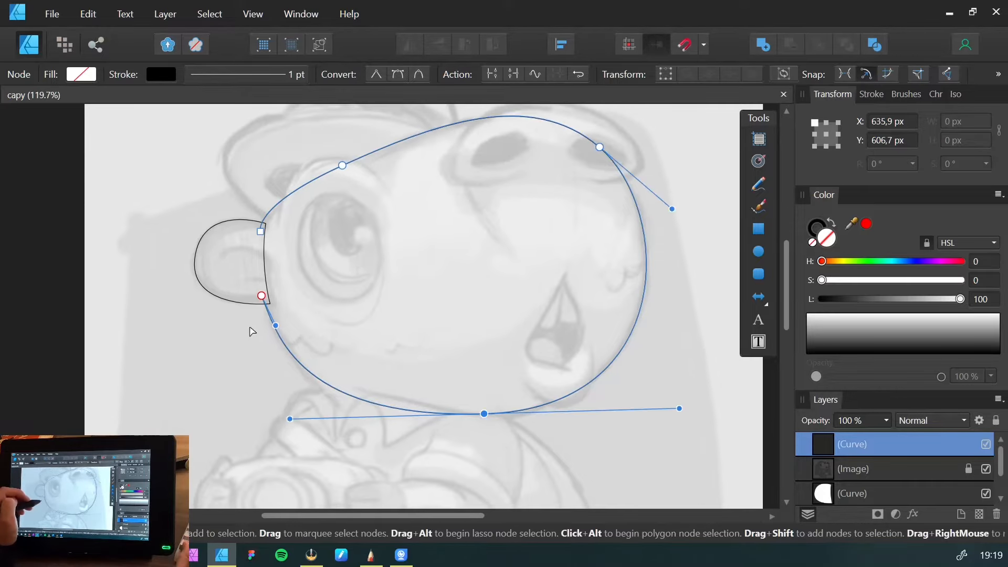
key("p")
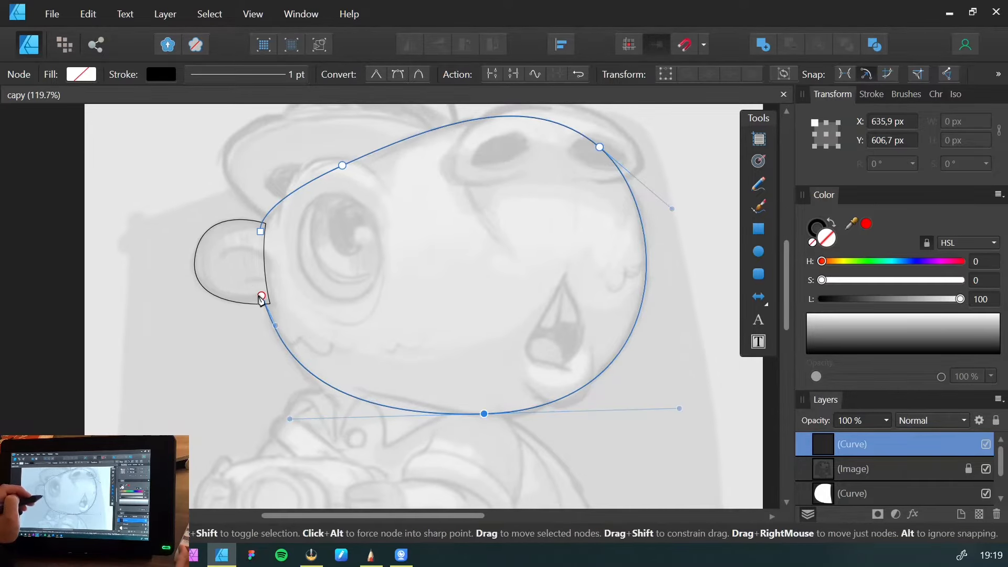
key("a")
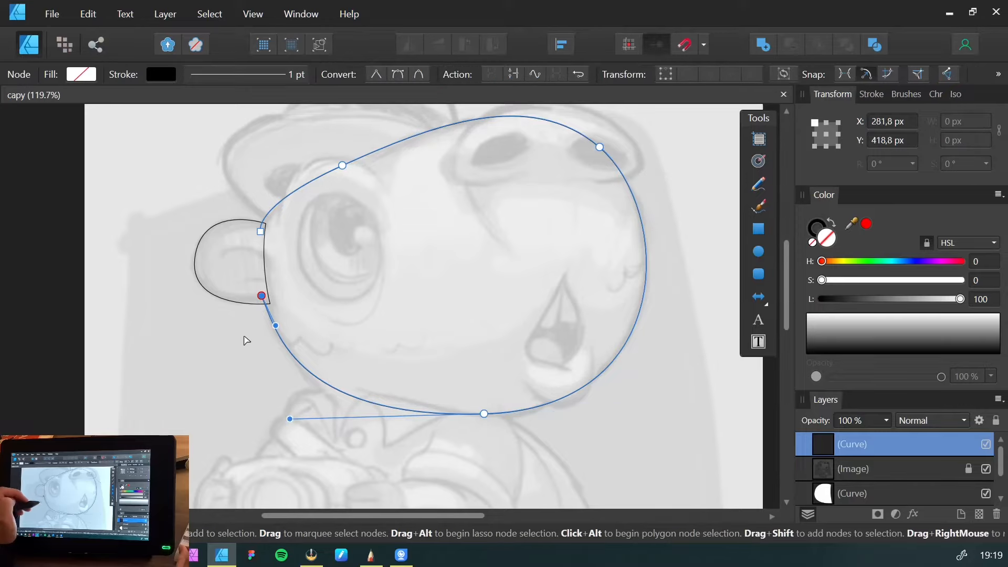
key("p")
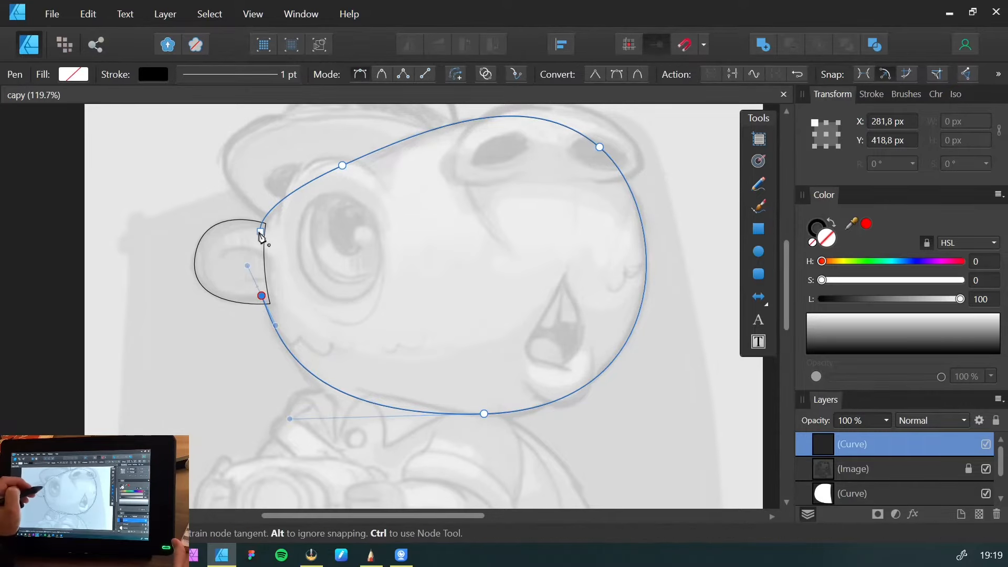
left_click_drag(261, 231, 247, 265)
key("v")
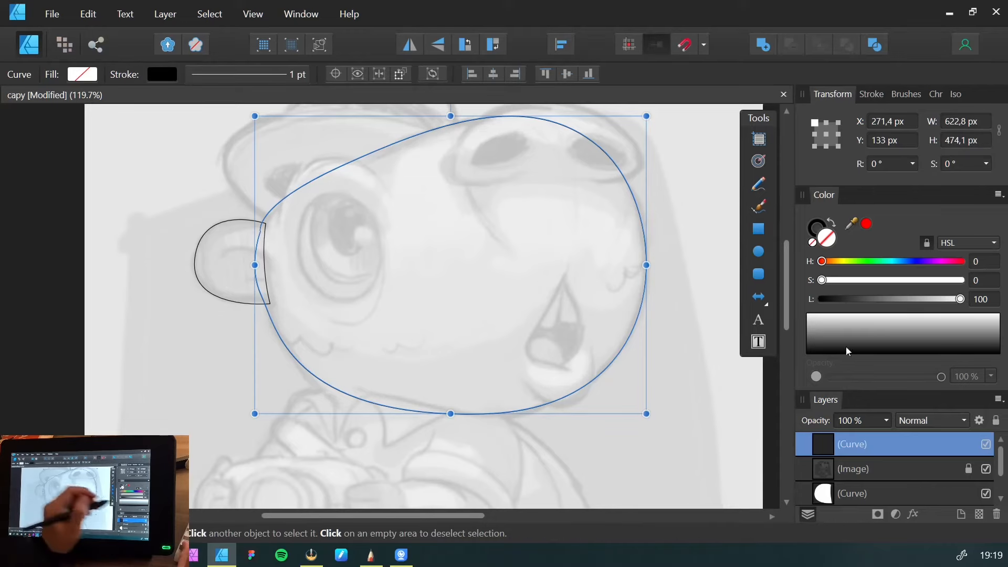
Fill the head curve with white, move it one level below the sketch image, clear the selection, and save the document
left_click_drag(845, 347, 810, 315)
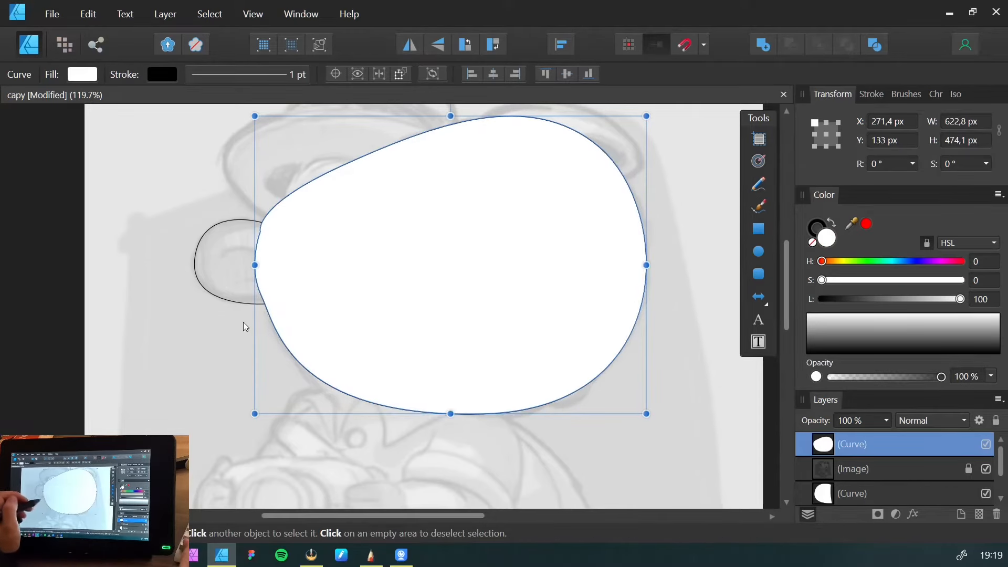
key("ctrl+bracketleft")
left_click(194, 334)
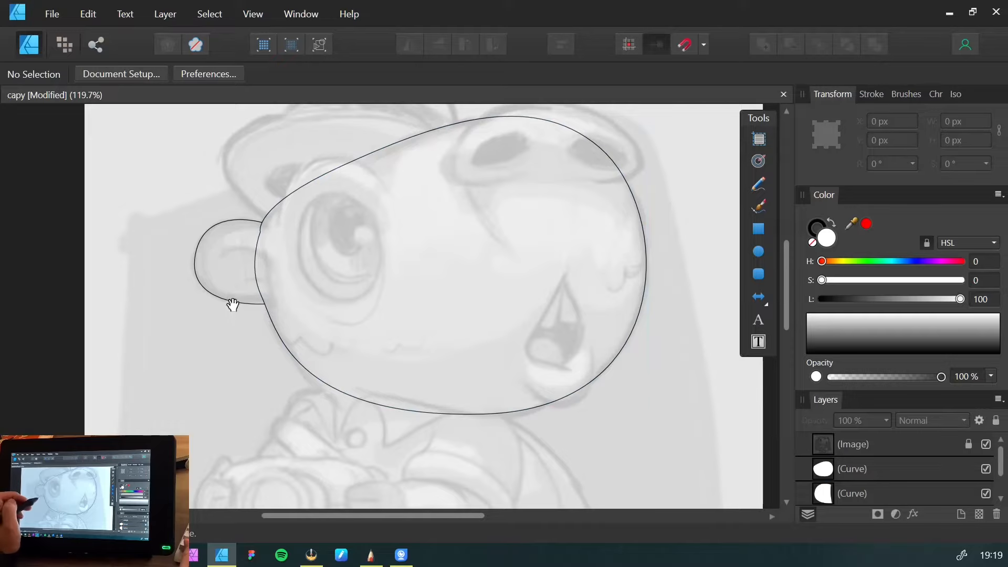
mouse_move(231, 299)
left_mouse_down()
mouse_move(231, 342)
mouse_move(221, 294)
mouse_move(216, 306)
mouse_move(234, 312)
left_mouse_up()
key("ctrl+s")
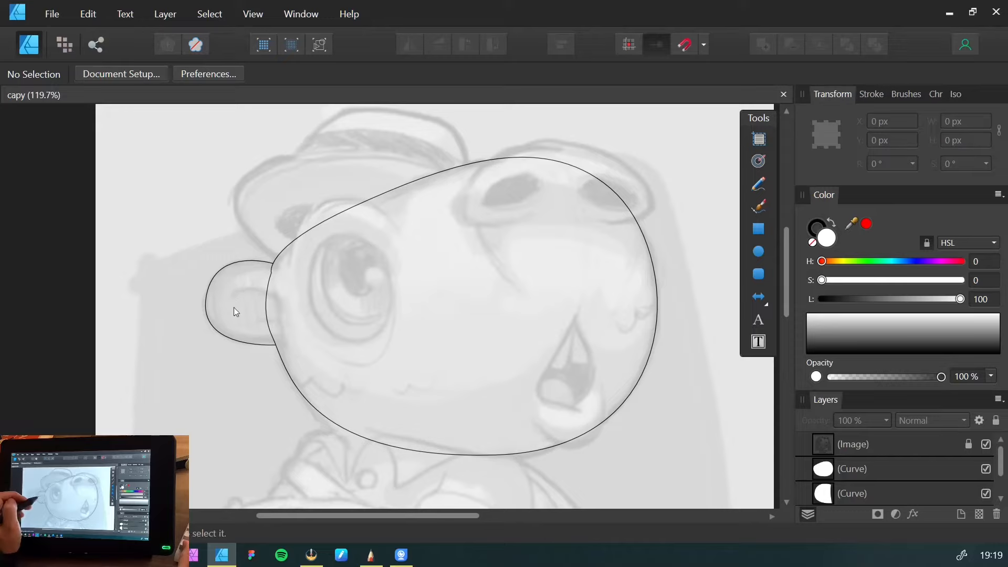
Bring the ear curve one level forward in the layer order, above the head curve, and clear the selection
left_click(278, 354)
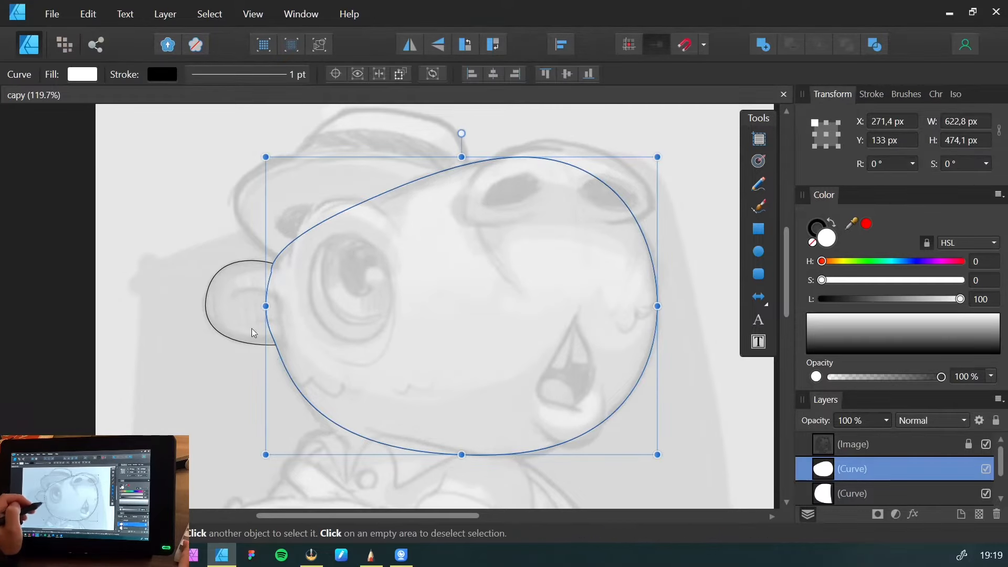
left_click(225, 316)
left_click(226, 316)
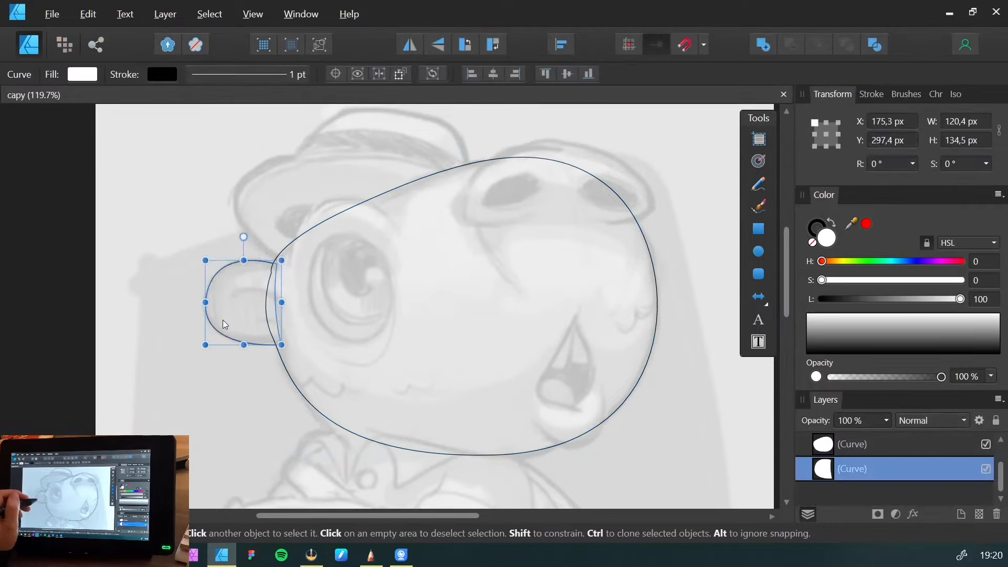
key("ctrl+]")
left_click(225, 335)
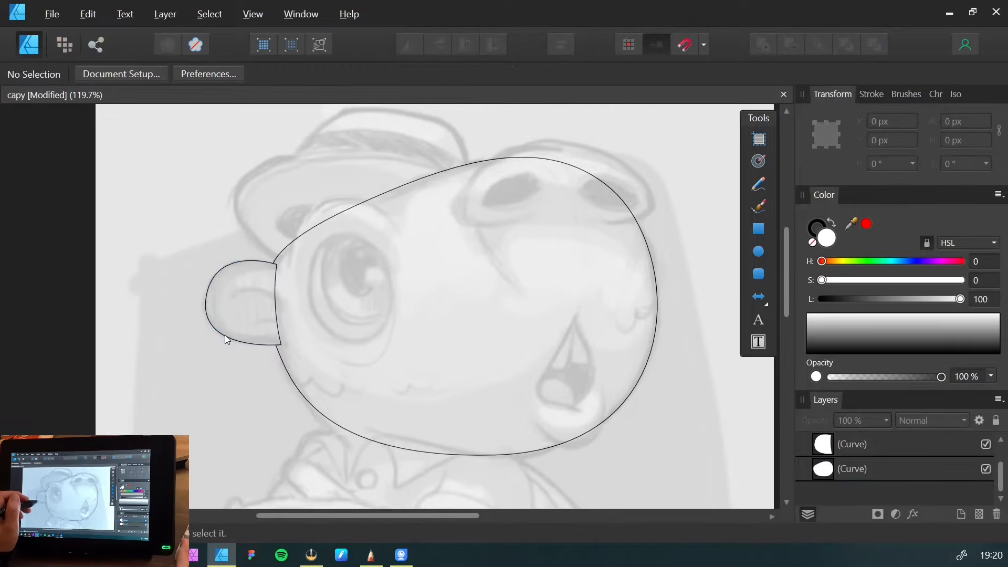
Inspect the ear curve's two inner corner nodes with the Node and Corner tools, leaving the whole ear curve selected
left_click(248, 299)
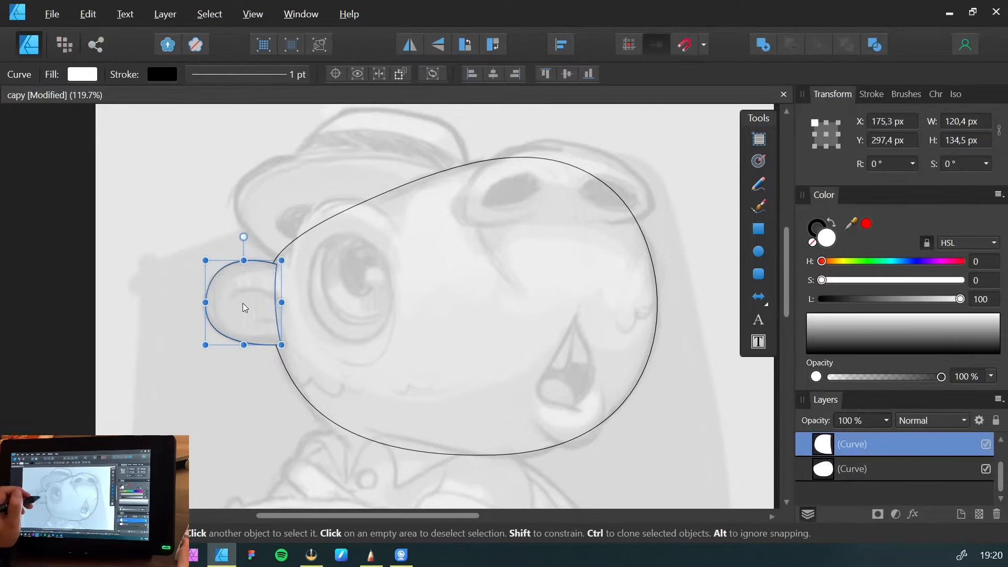
key("a")
left_click(276, 264)
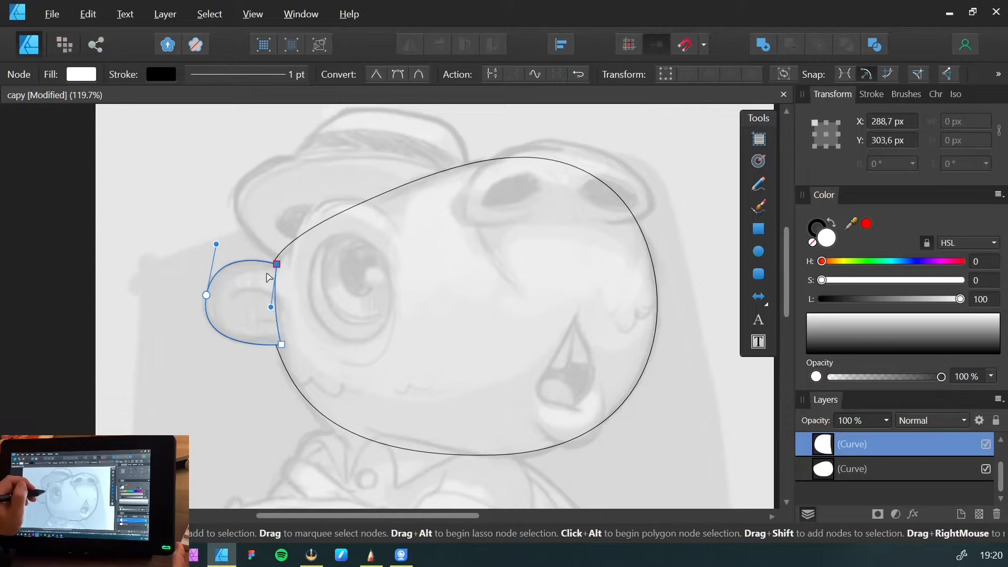
left_click(282, 345, "shift")
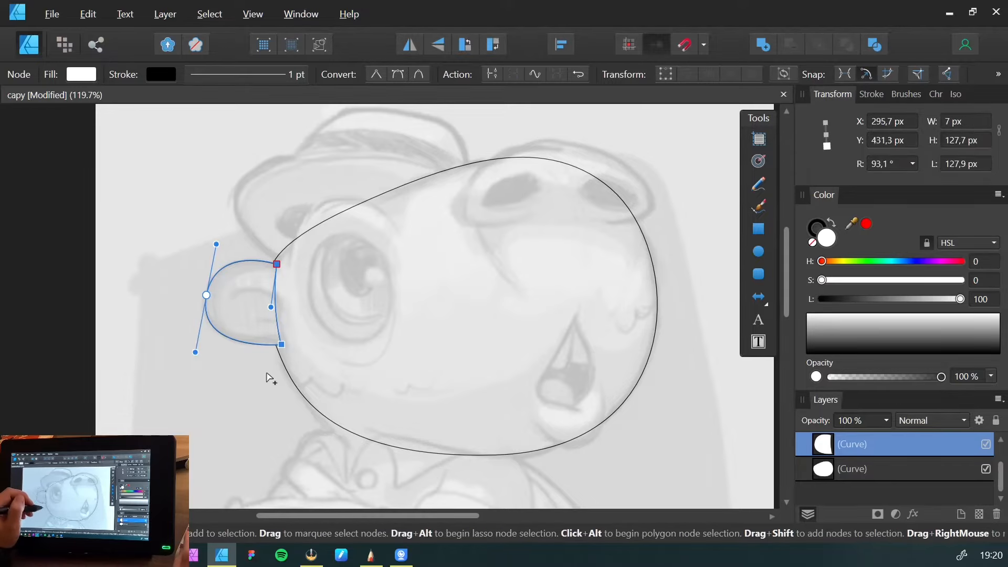
left_click(179, 329)
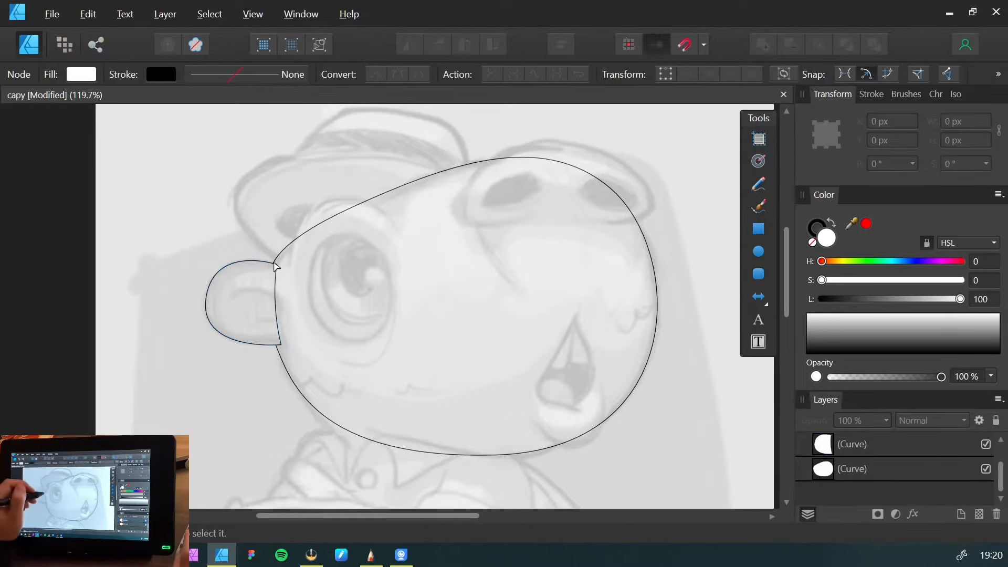
left_click(253, 273)
key("c")
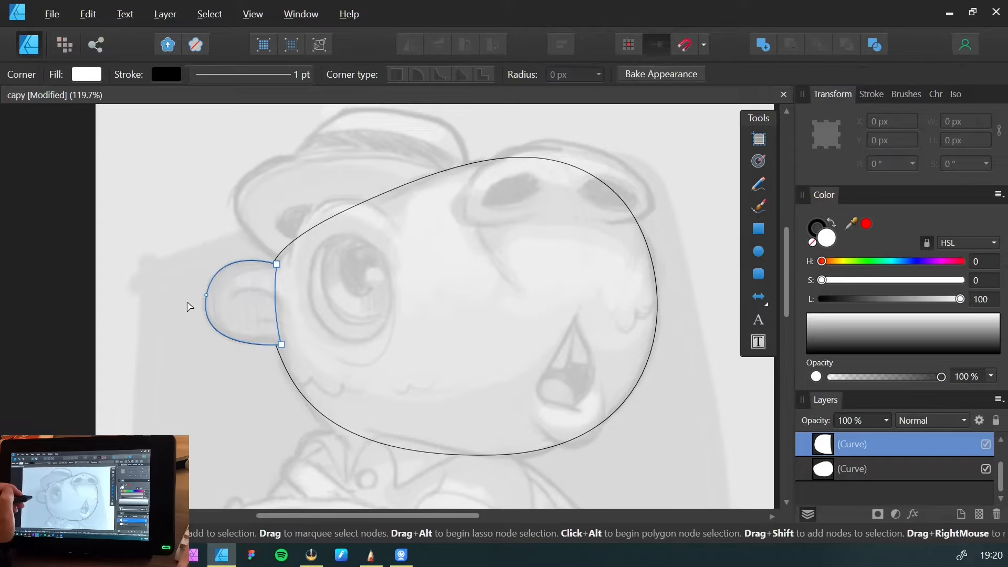
left_click(177, 320)
left_click(243, 306)
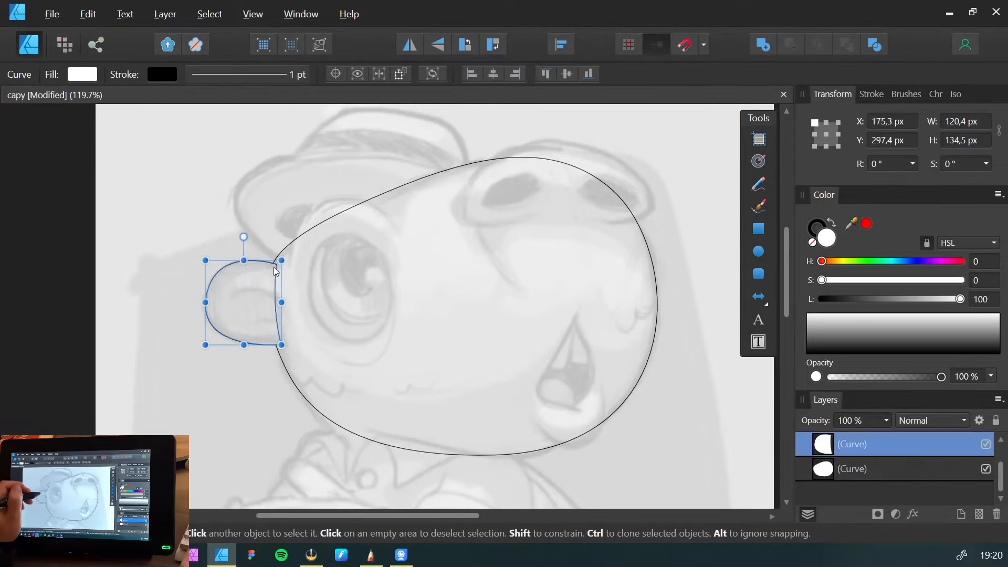
Break the ear curve at its two inner corner nodes, separating the inner edge from the ear outline
left_click(154, 331)
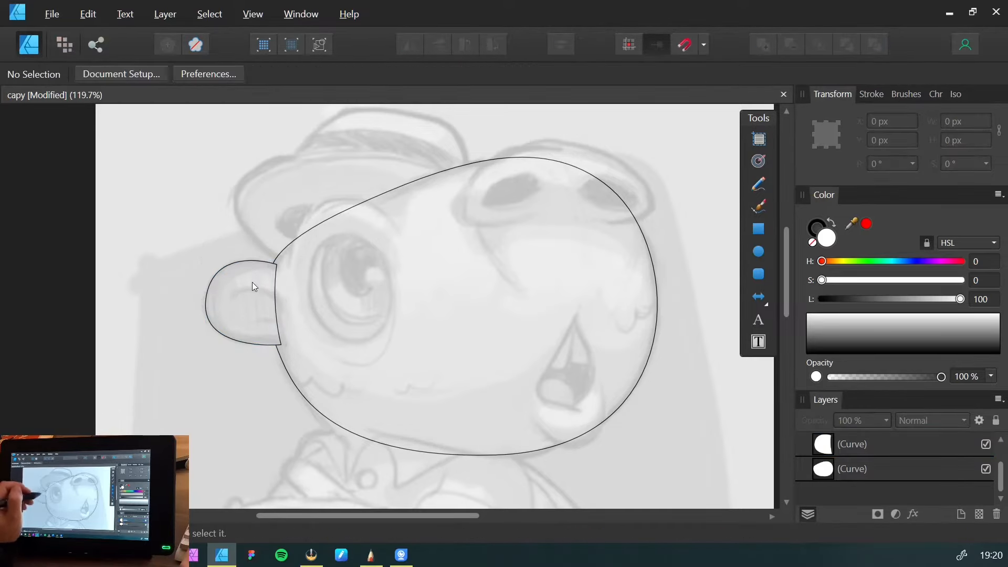
left_click(244, 297)
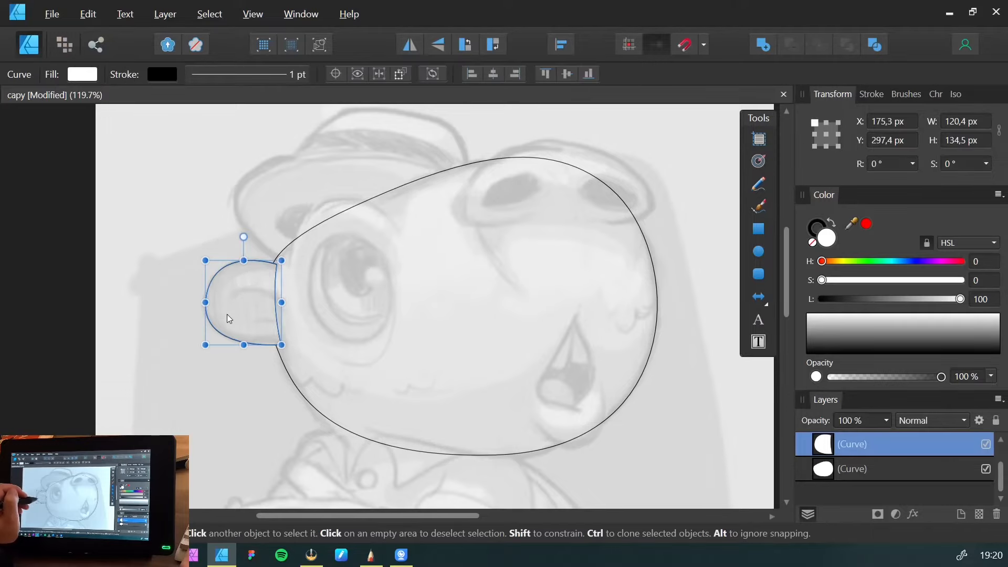
double_click(233, 311)
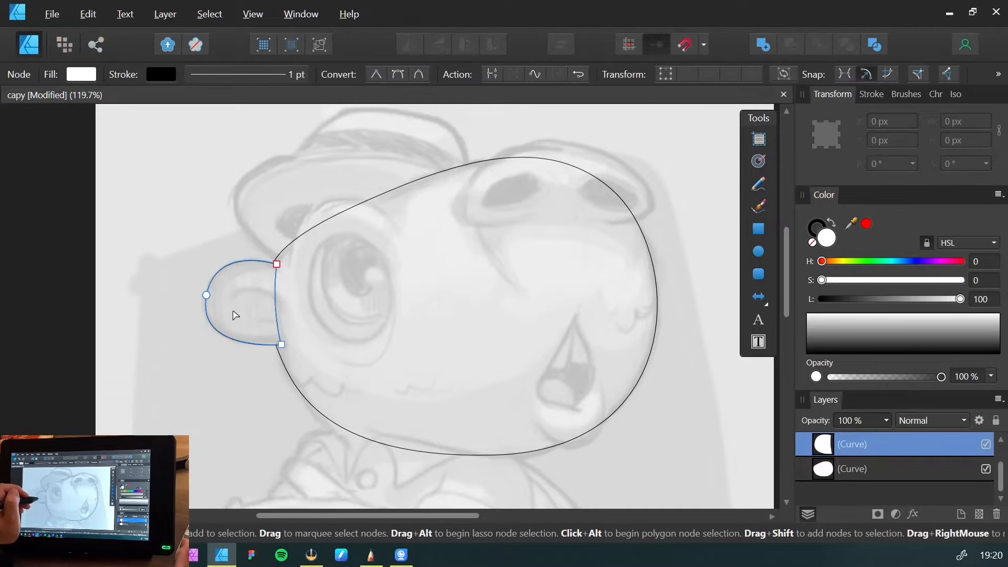
left_click(276, 265)
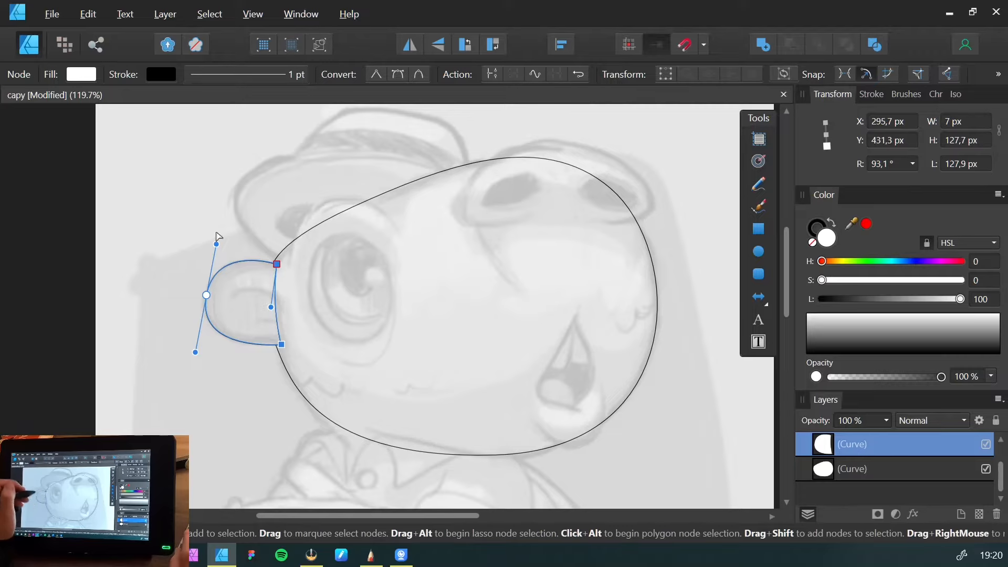
left_click(492, 75)
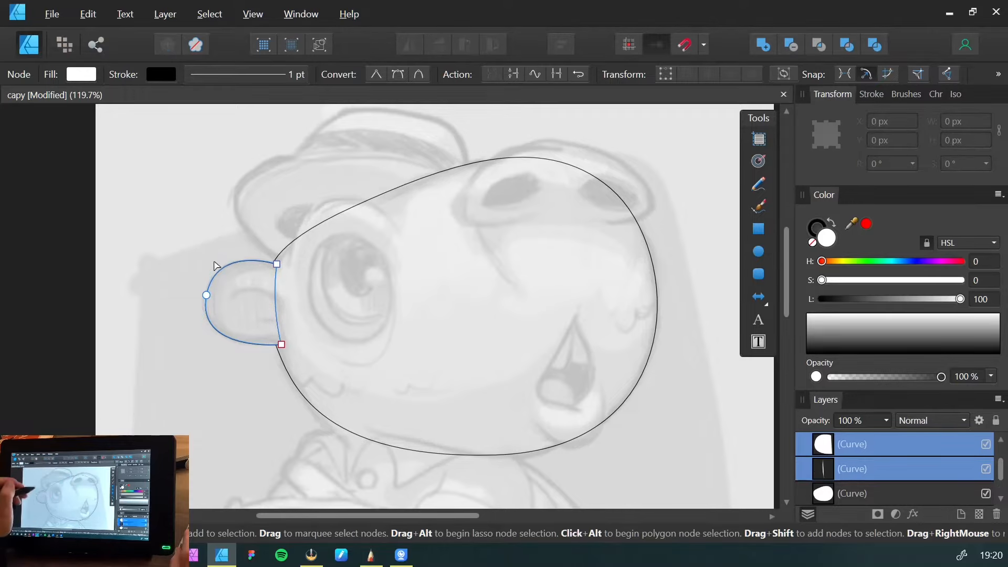
key("v")
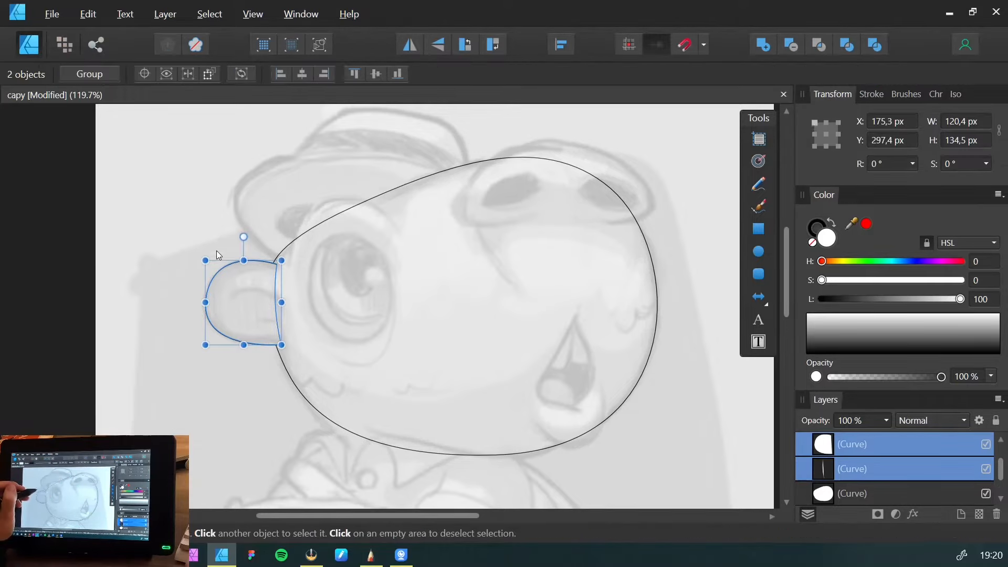
Move the ear outline aside, away from the head, and delete the separated inner edge segment
left_click(198, 255)
left_click(279, 307)
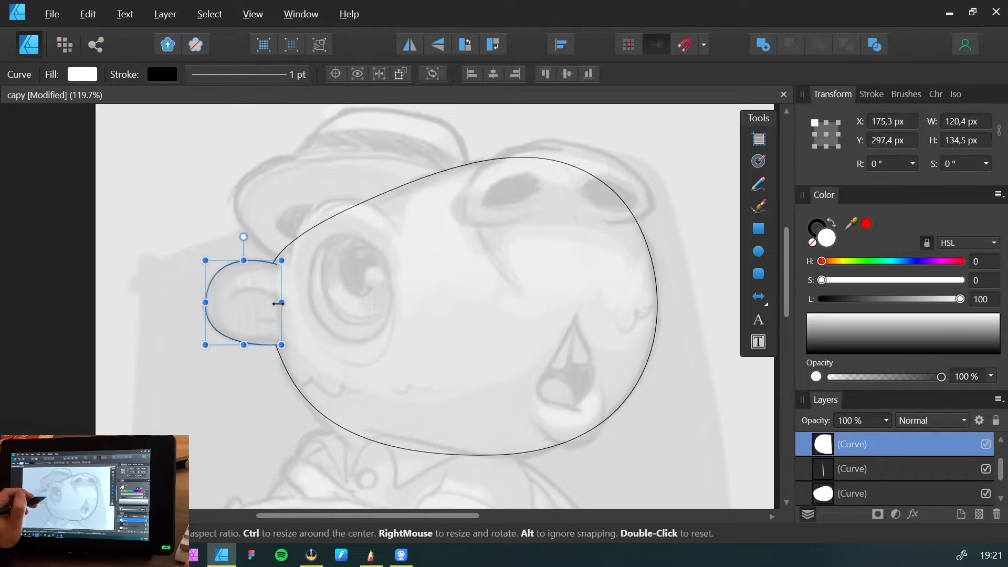
left_click_drag(229, 281, 192, 274)
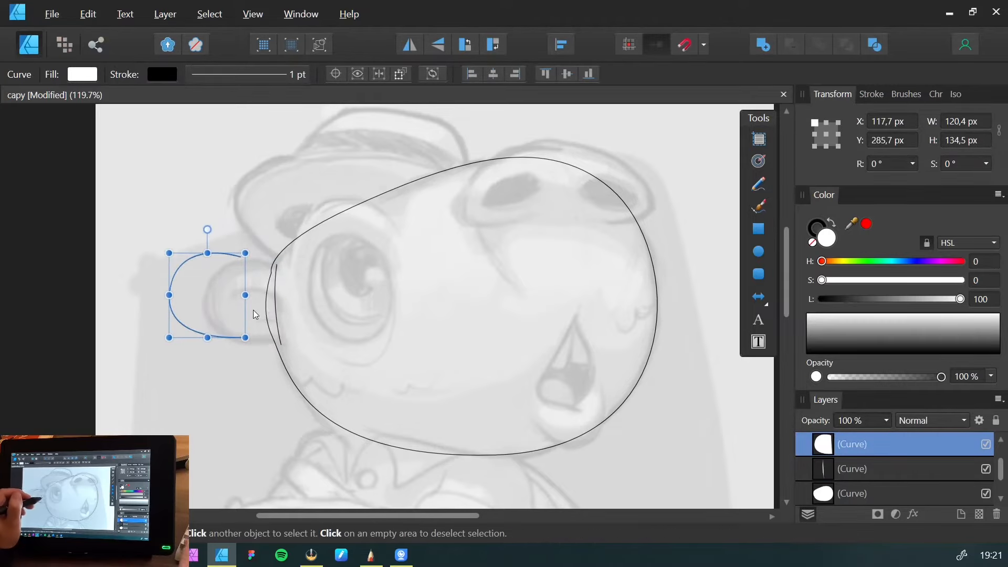
key("ctrl+z")
key("ctrl+shift+z")
left_click(274, 304)
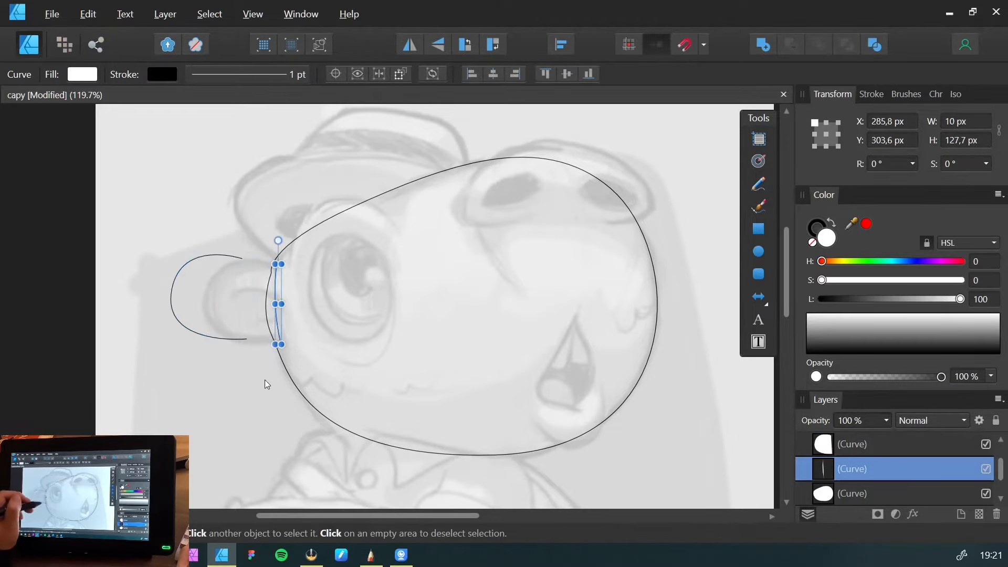
left_click_drag(269, 347, 284, 344)
key("Delete")
Move the open ear outline back over the sketched ear so its ends overlap the head, and clear the selection
left_click(195, 317)
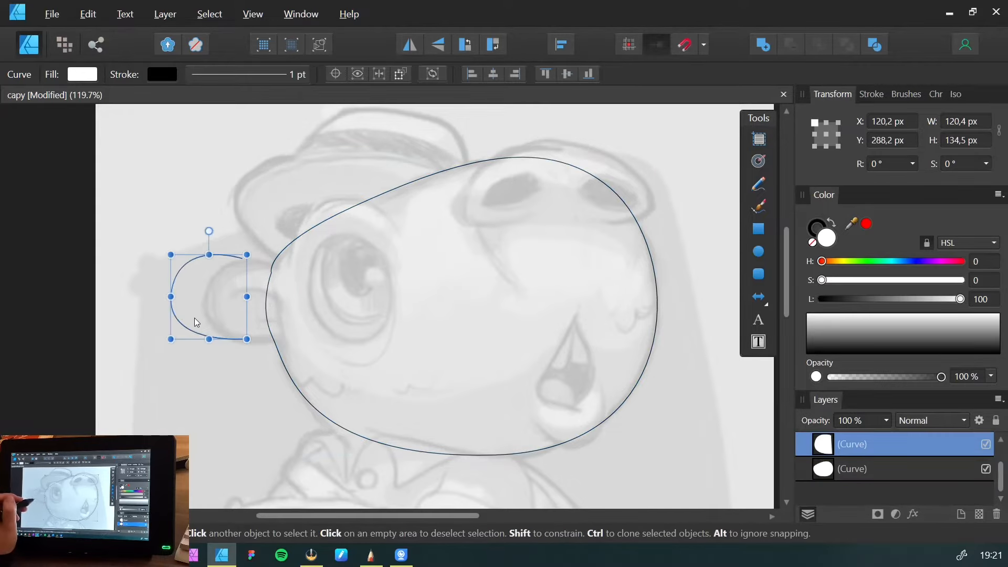
mouse_move(195, 318)
left_mouse_down()
mouse_move(209, 321)
mouse_move(217, 309)
mouse_move(213, 329)
left_mouse_up()
left_click(169, 309)
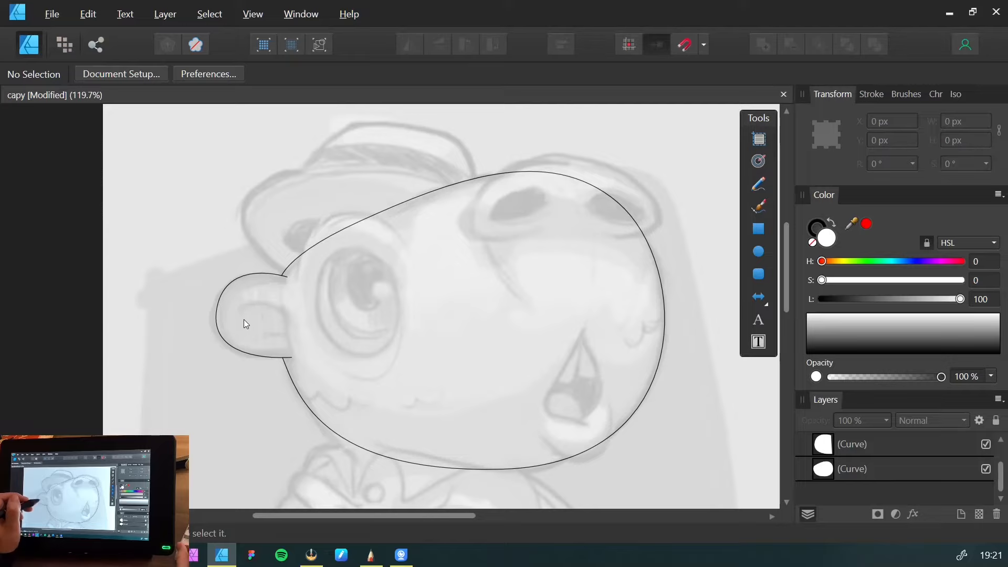
Draw an open inner-ear curve about 71 x 57 px inside the ear outline with the Pen tool
key("z")
left_click_drag(217, 315, 304, 317)
key("p")
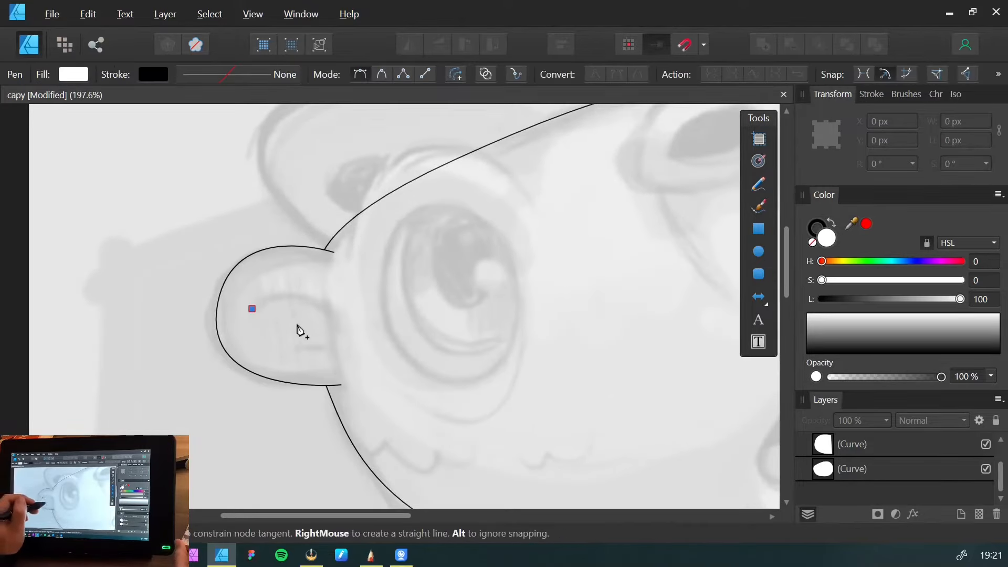
left_click_drag(324, 306, 372, 335)
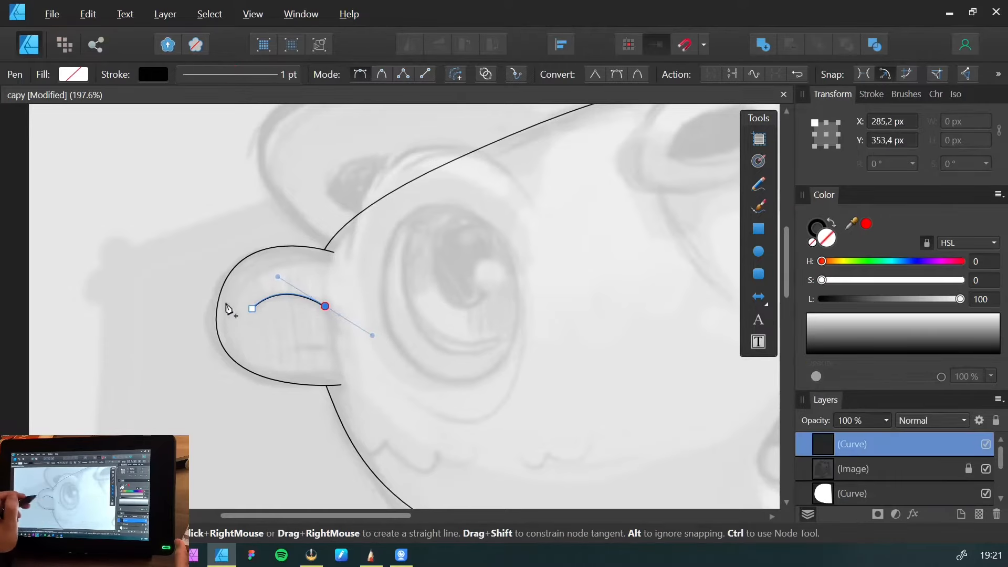
left_click(325, 307)
left_click_drag(331, 362, 244, 340)
left_click(326, 341)
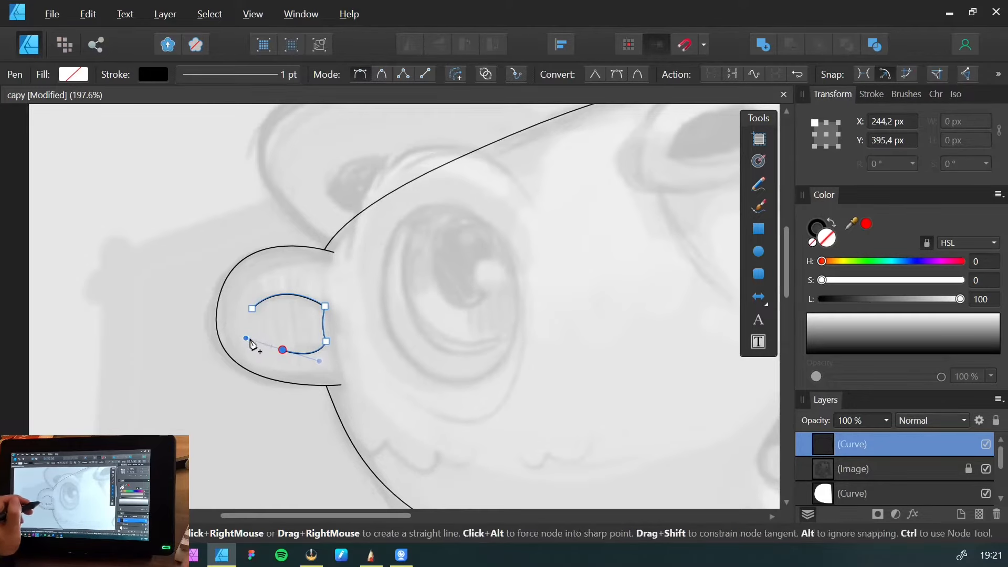
key("v")
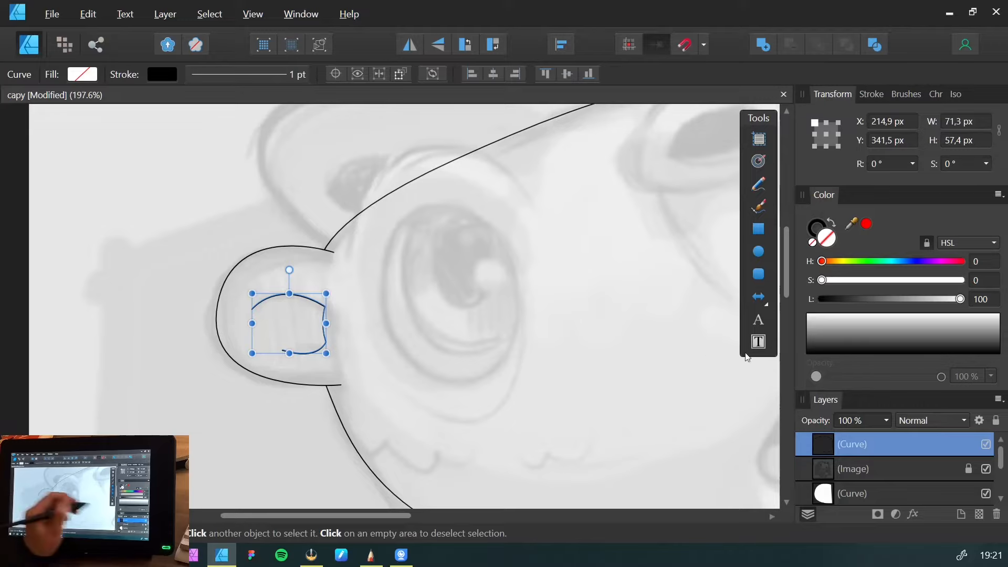
Fill the inner-ear curve with white, move it one level below the sketch image, and clear the selection
left_click(959, 299)
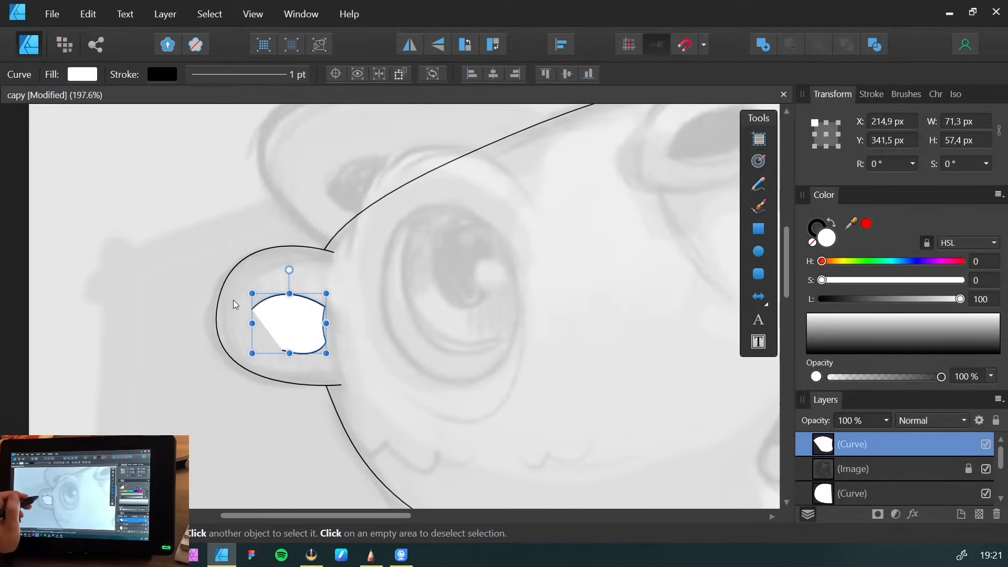
key("ctrl+bracketleft")
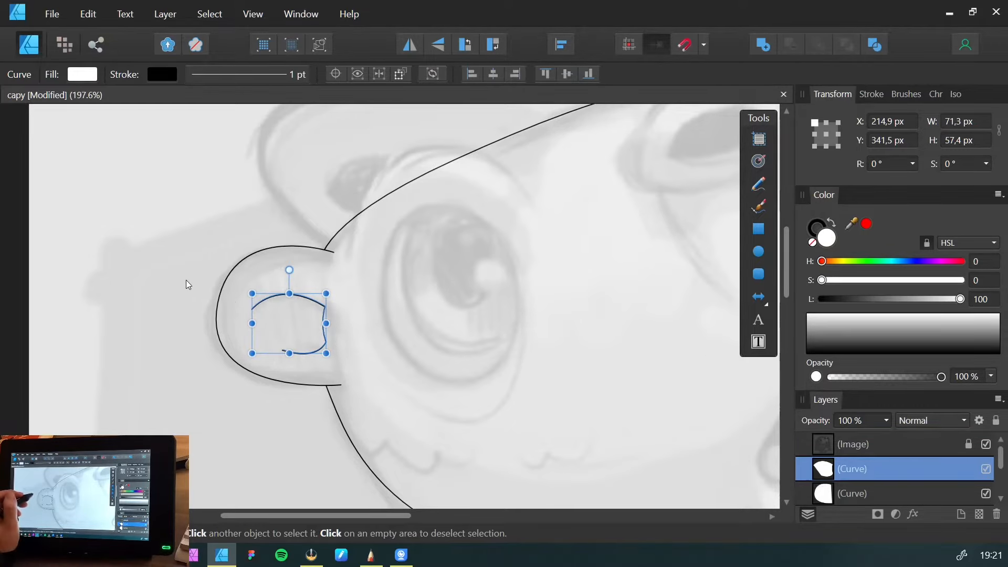
left_click(186, 279)
Try the ear outline curve without its white fill, and undo the removal
key("space")
left_click_drag(253, 337, 231, 322)
left_click(221, 299)
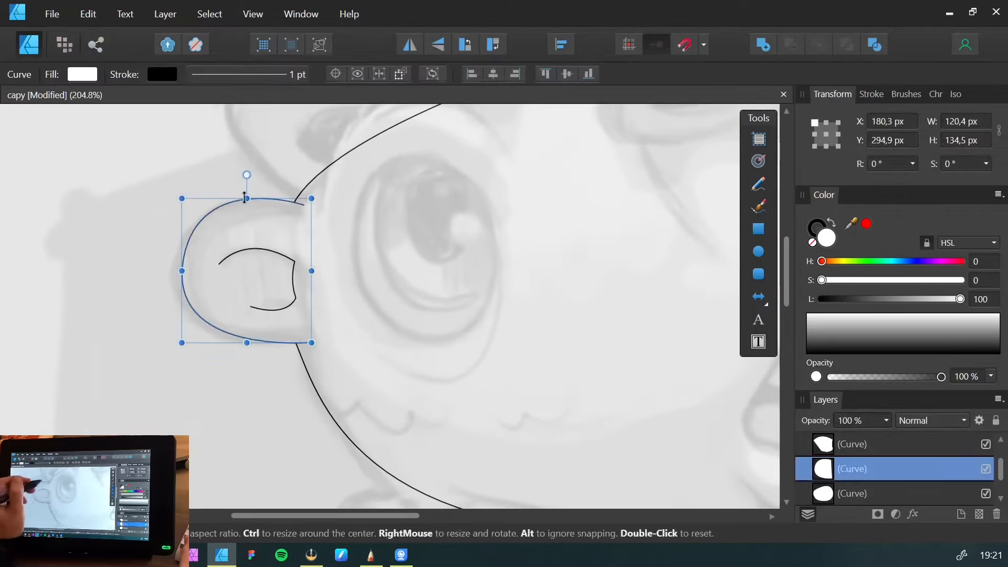
left_click_drag(197, 236, 201, 256)
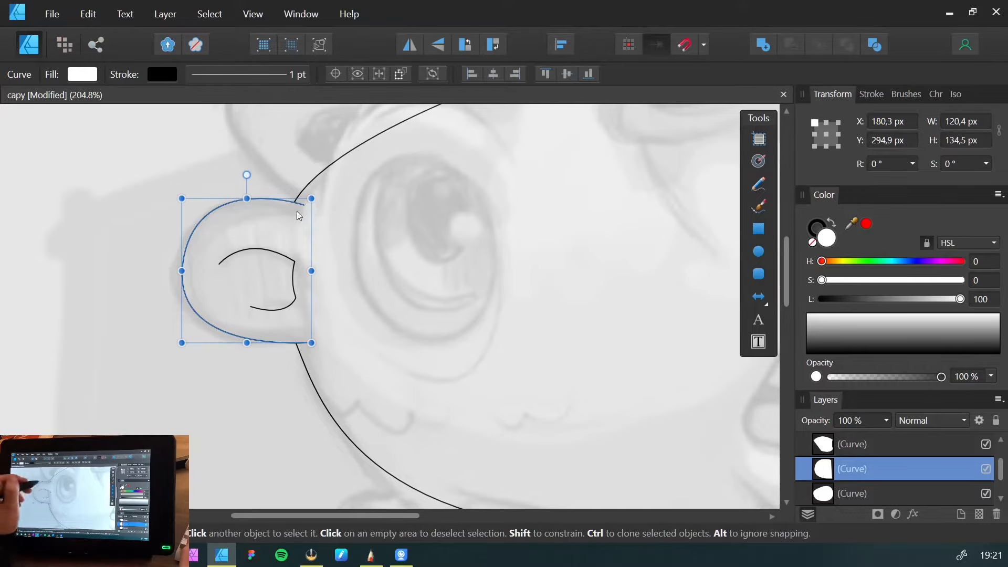
left_click(812, 243)
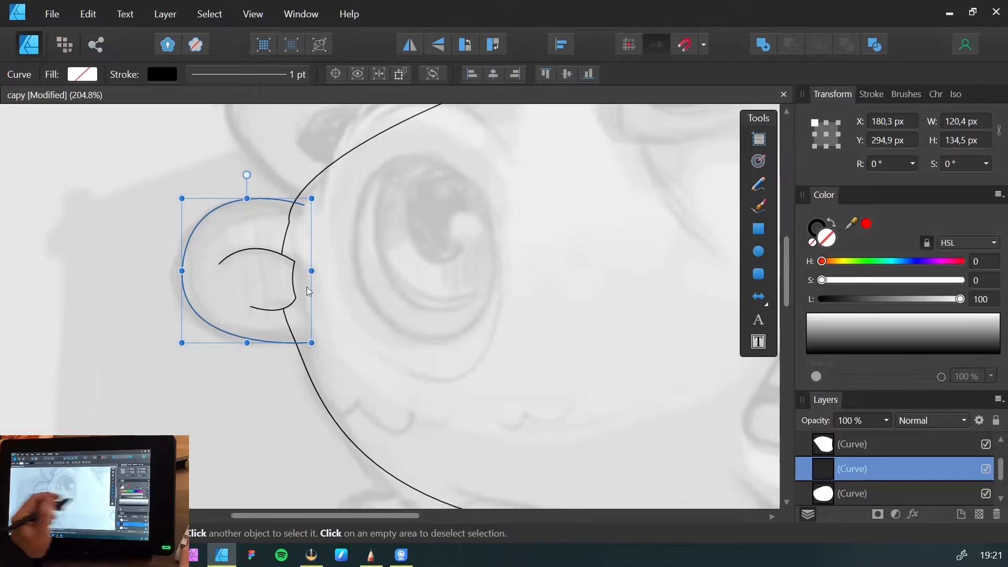
left_click(134, 248)
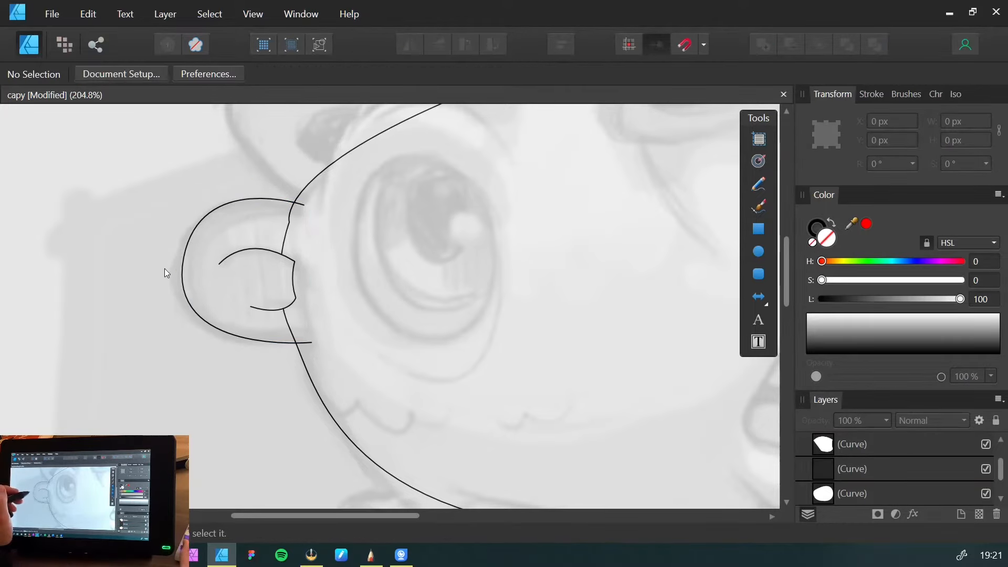
key("ctrl+z")
key("ctrl+z")
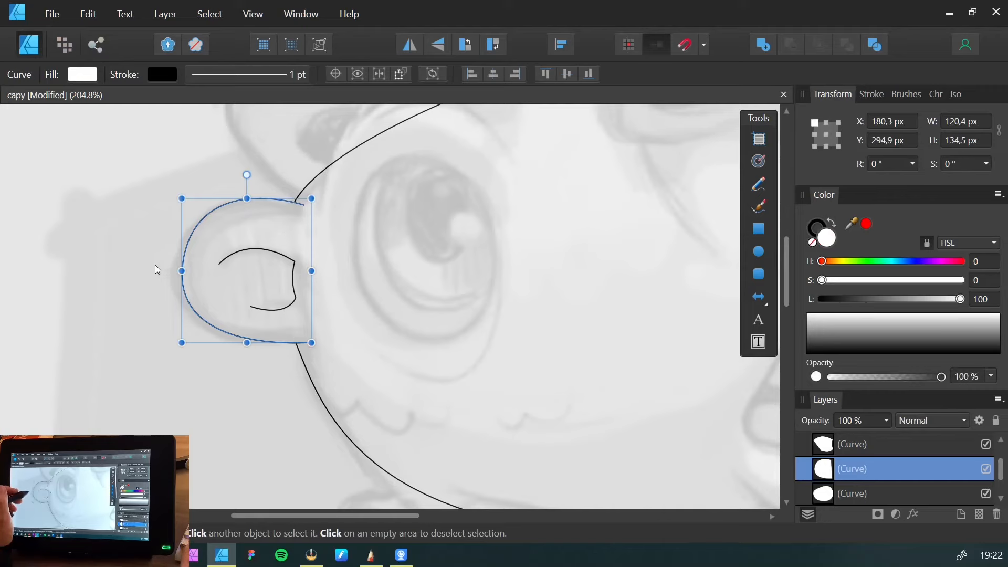
Clear the selection and save the document
left_click(142, 268)
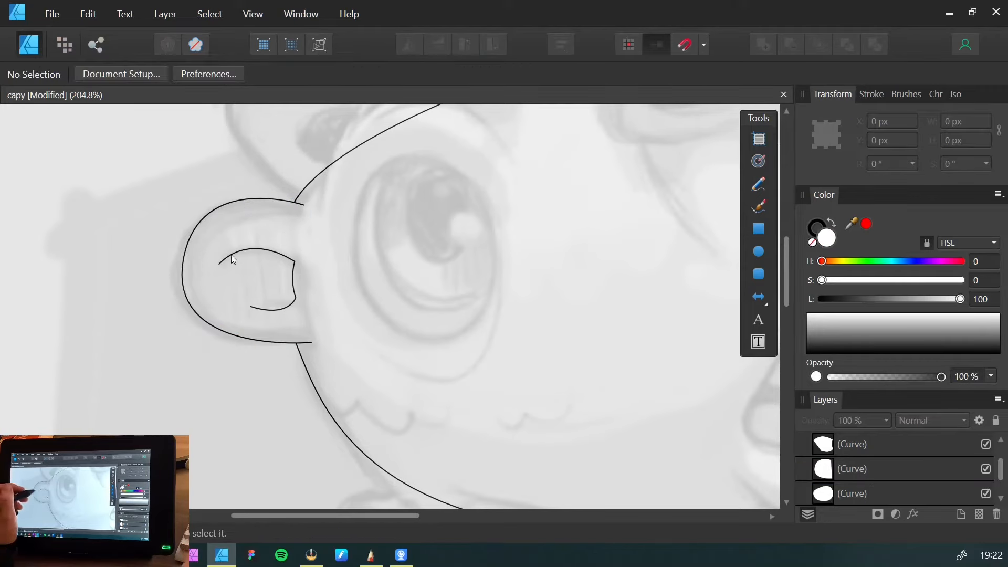
key("ctrl+s")
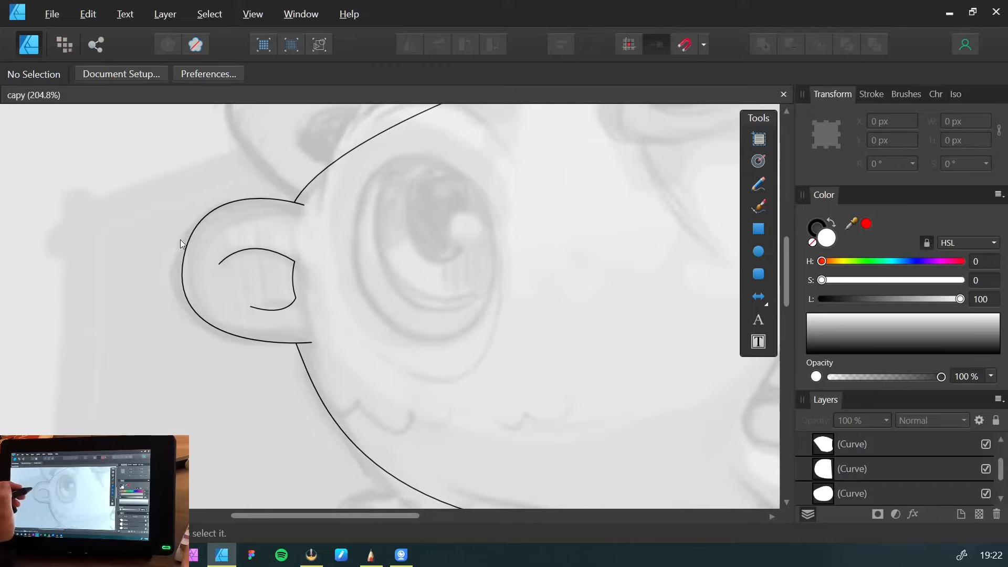
Draw an open brow arc about 166 x 100 px above the eye, crossing the head outline, with the Pen tool
left_click_drag(253, 243, 216, 302)
left_click_drag(277, 302, 232, 325)
key("p")
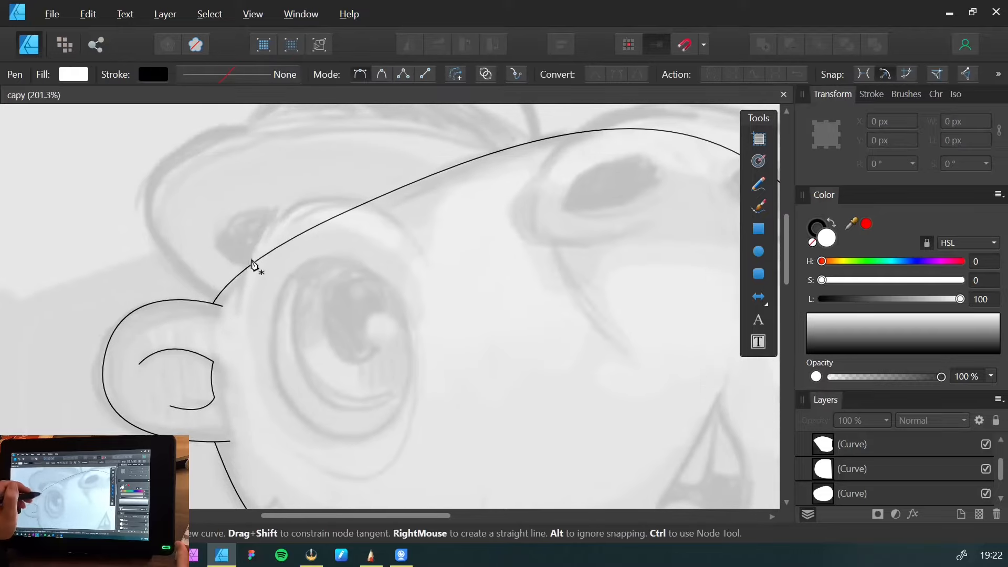
left_click(237, 299)
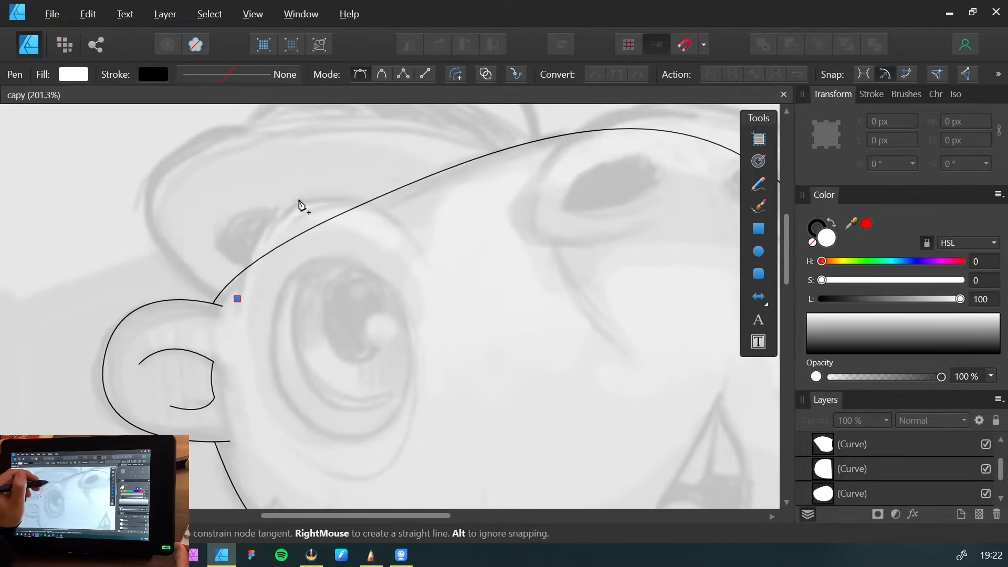
left_click_drag(298, 197, 371, 174)
left_click(412, 243)
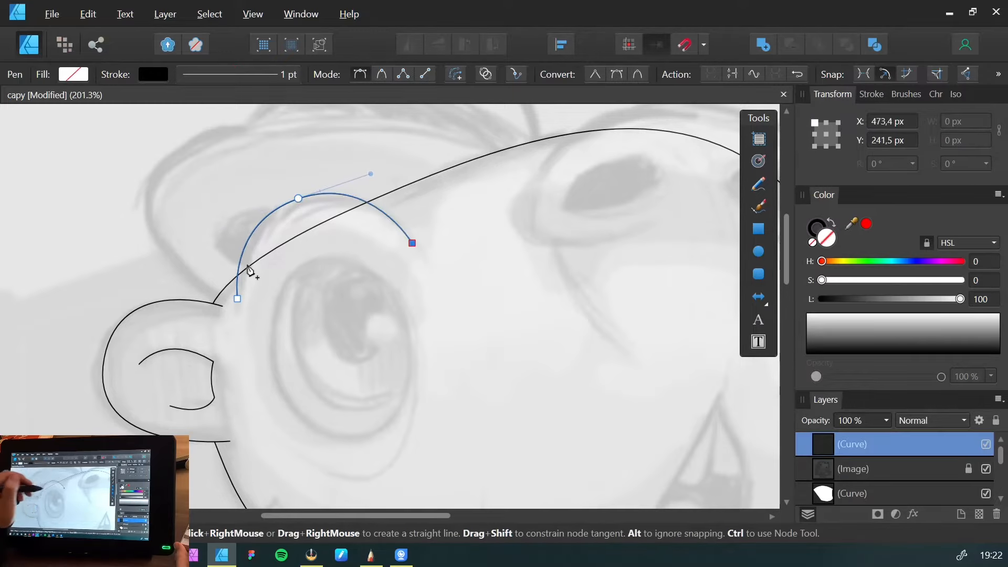
key("c")
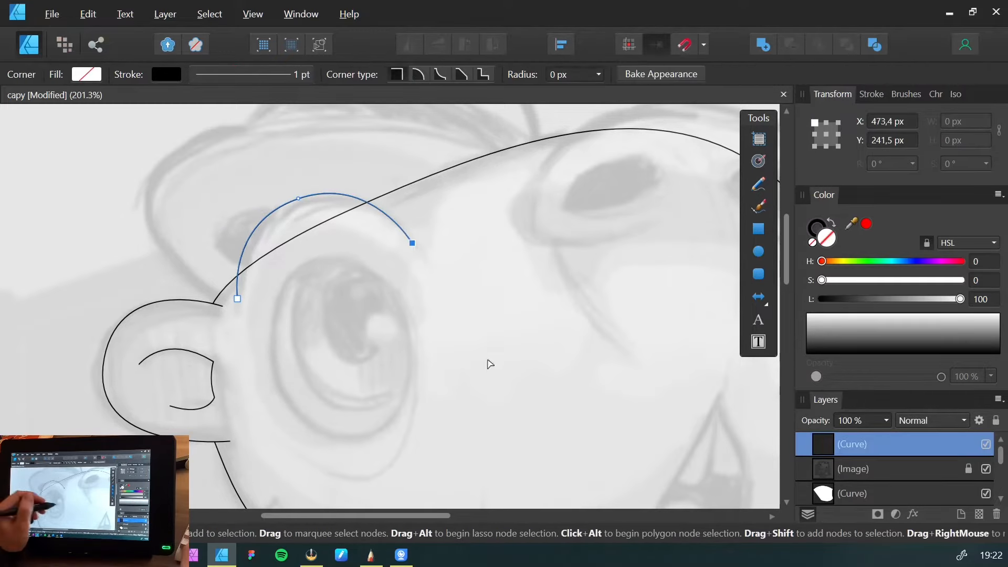
key("v")
Fill the brow arc with white, move it one level below the sketch image, and clear the selection
left_click(825, 329)
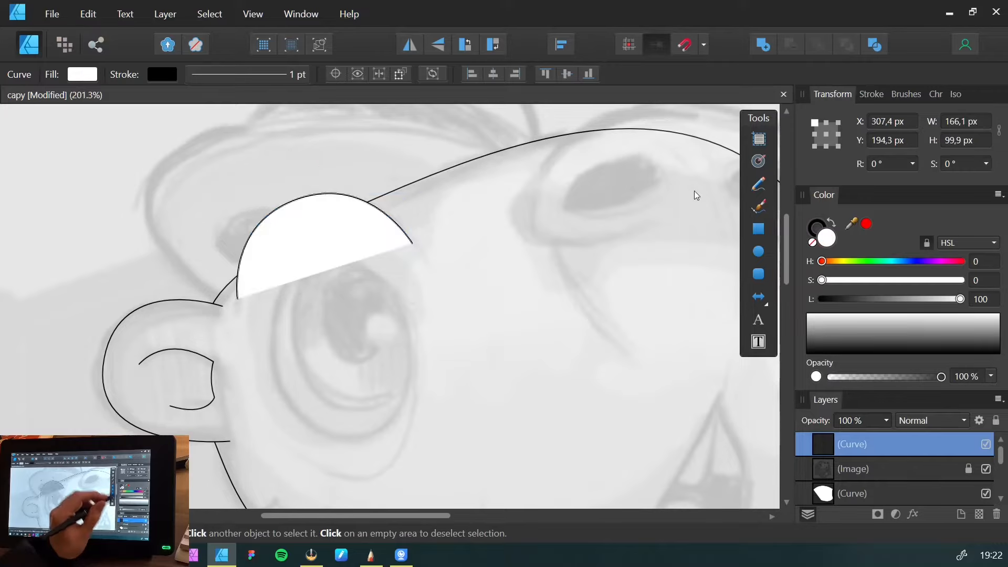
key("ctrl+[")
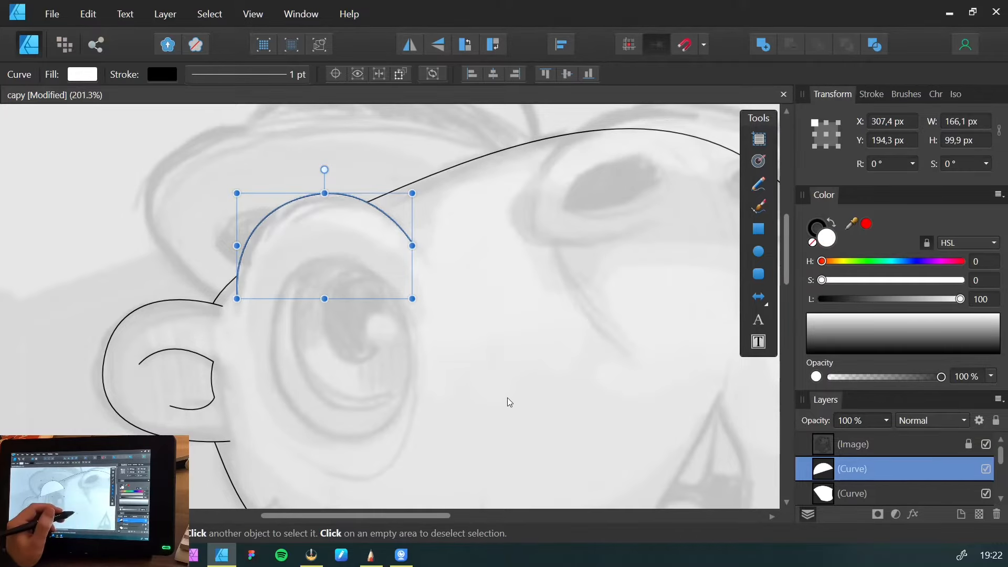
left_click(127, 253)
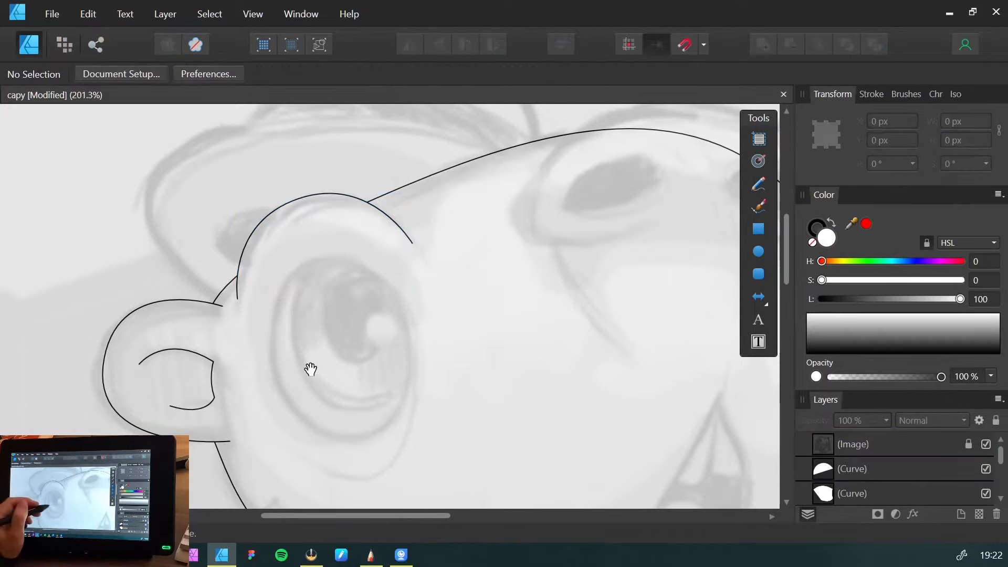
Draw a white ellipse about 142 x 178 px over the sketched eye and shift it slightly upward to match the sketch
mouse_move(310, 369)
left_mouse_down()
mouse_move(267, 282)
mouse_move(252, 286)
mouse_move(237, 273)
left_mouse_up()
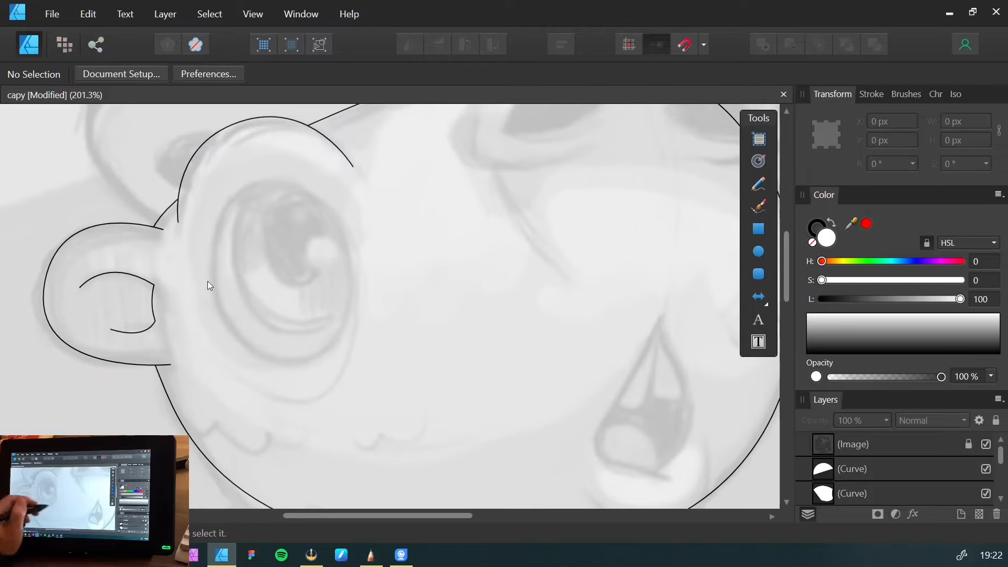
left_click(759, 251)
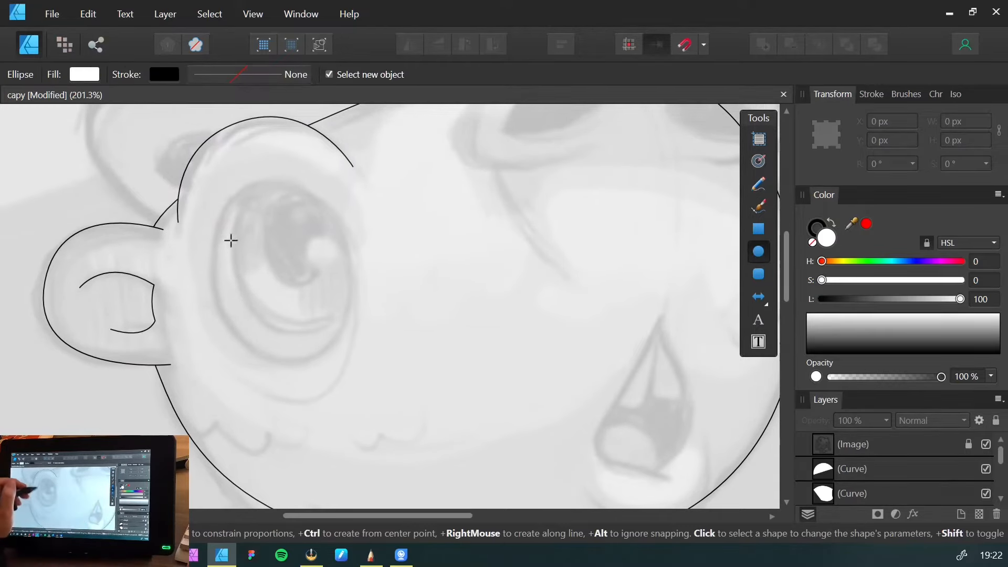
left_click_drag(204, 194, 353, 381)
key("v")
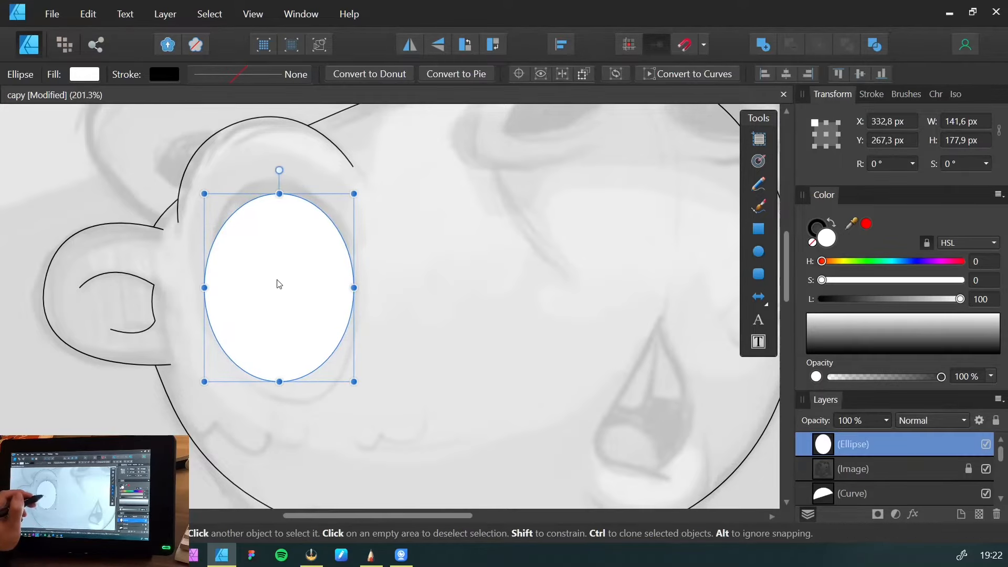
mouse_move(279, 284)
left_mouse_down()
mouse_move(268, 265)
mouse_move(280, 270)
left_mouse_up()
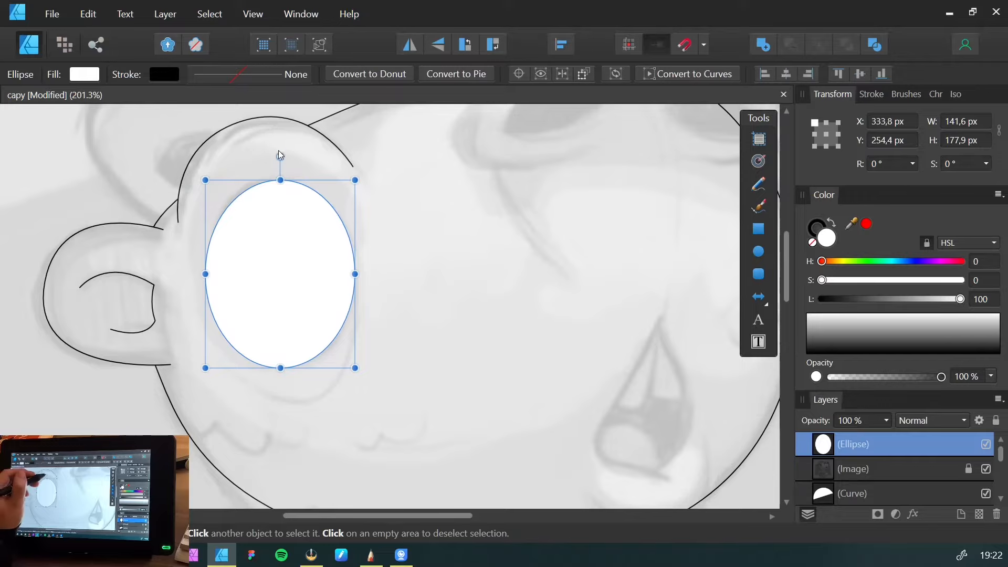
Rotate the white eye ellipse about 6.3° to match the sketch and move it one level below the sketch image
left_click(279, 153)
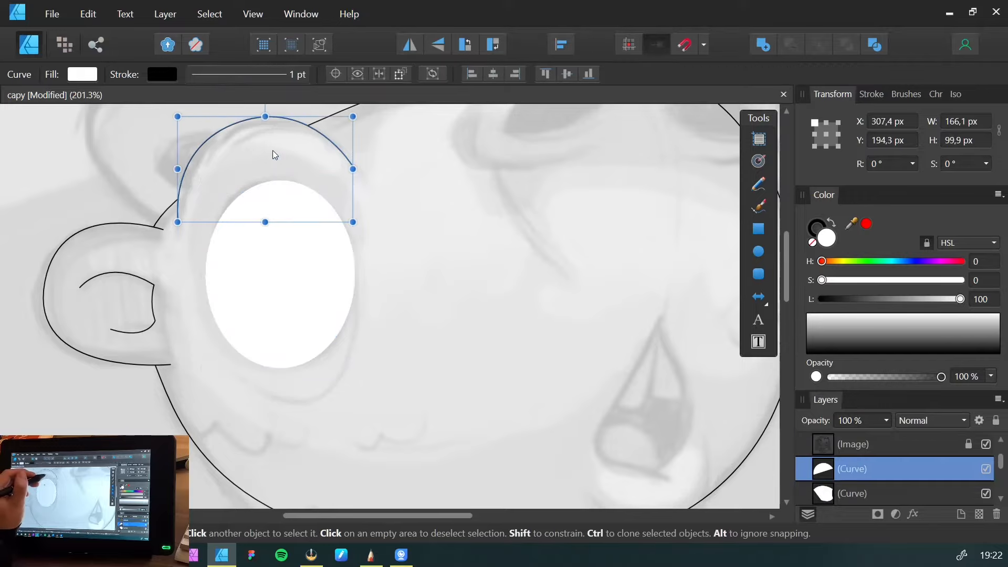
left_click(261, 286)
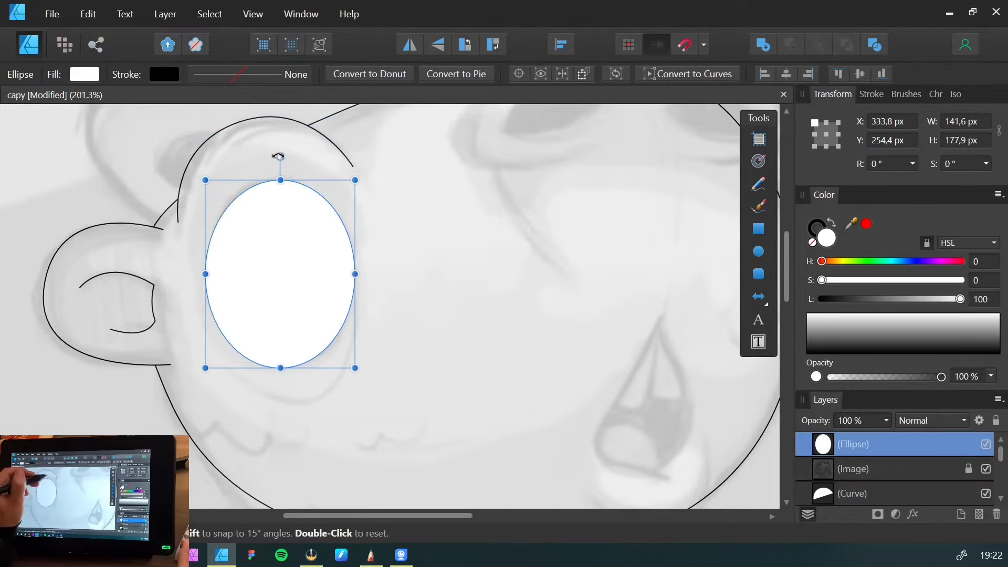
left_click_drag(278, 156, 267, 157)
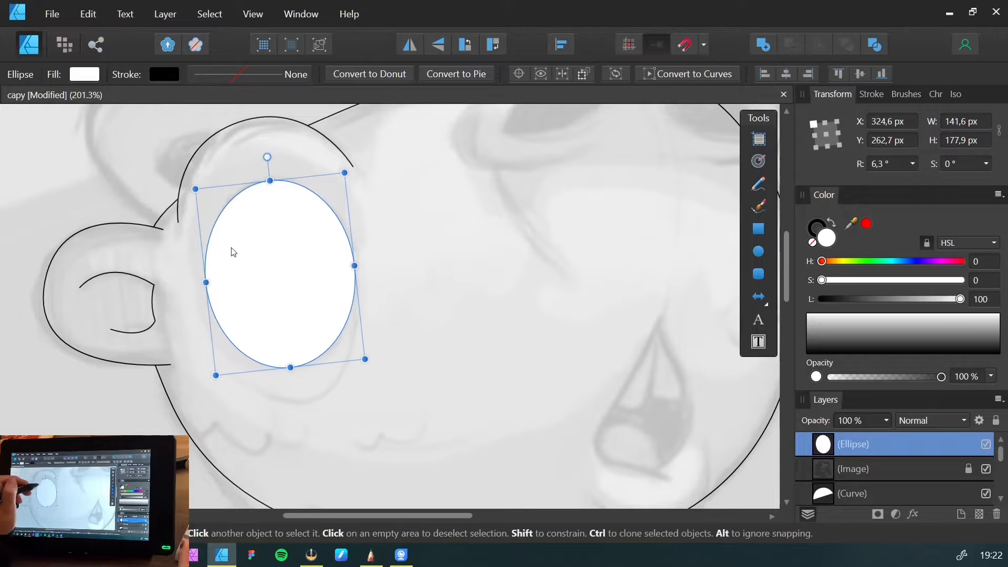
key("ctrl+bracketleft")
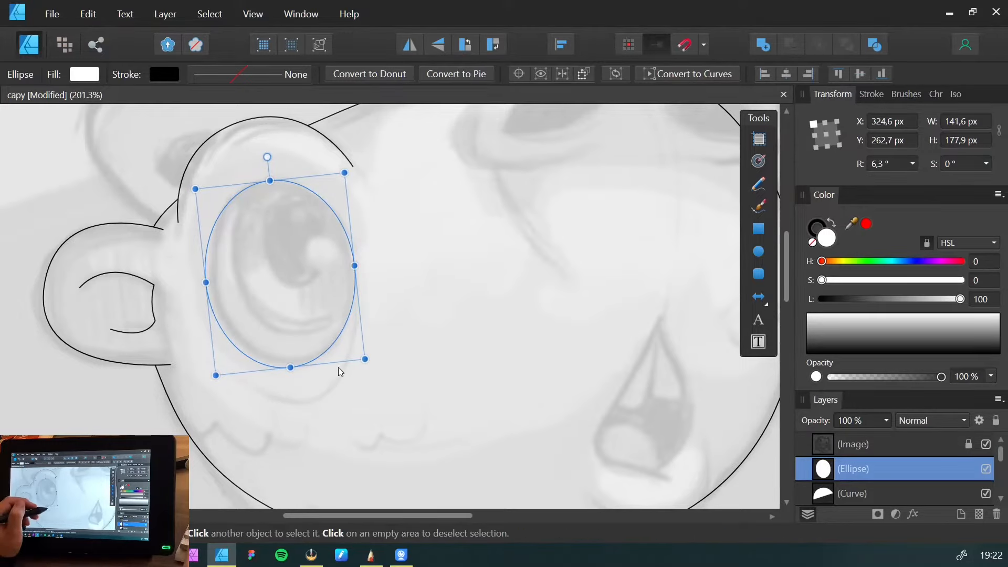
Give the eye ellipse a black 1 pt outline and clear the selection
left_click(810, 226)
left_click(815, 341)
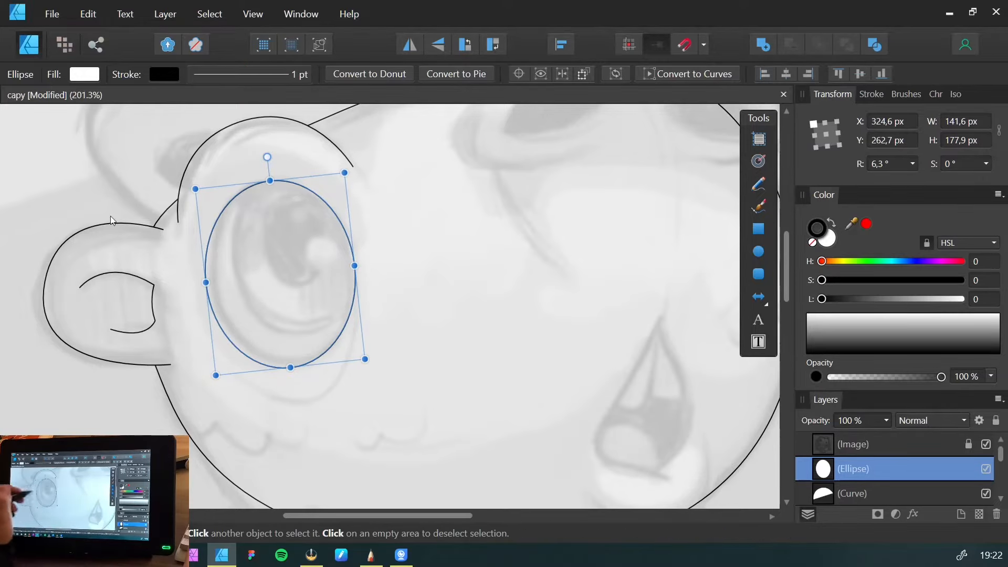
left_click(56, 190)
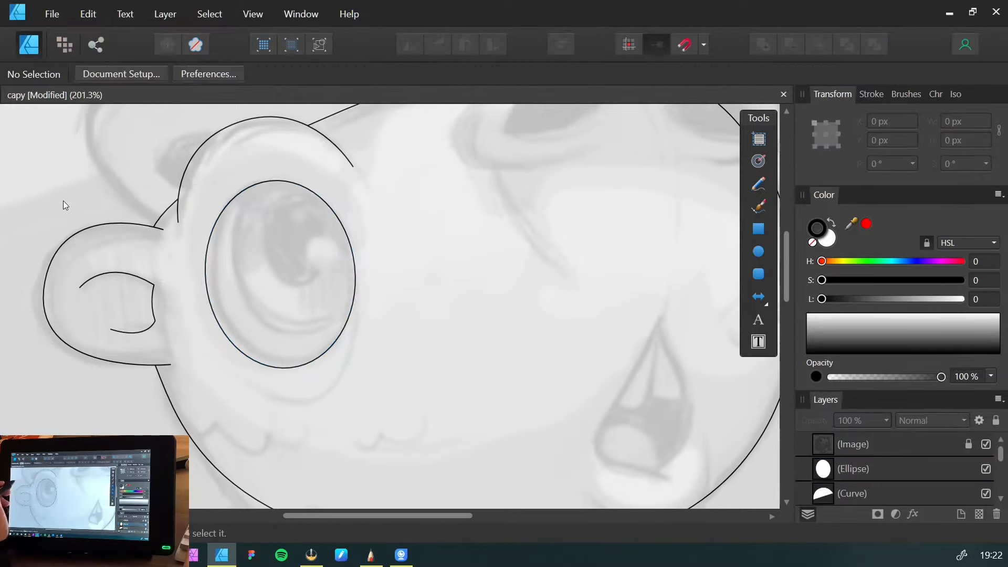
Duplicate the eye ellipse, resize the copy to about 135 x 163 px, and position it over the sketched iris
left_click(229, 294)
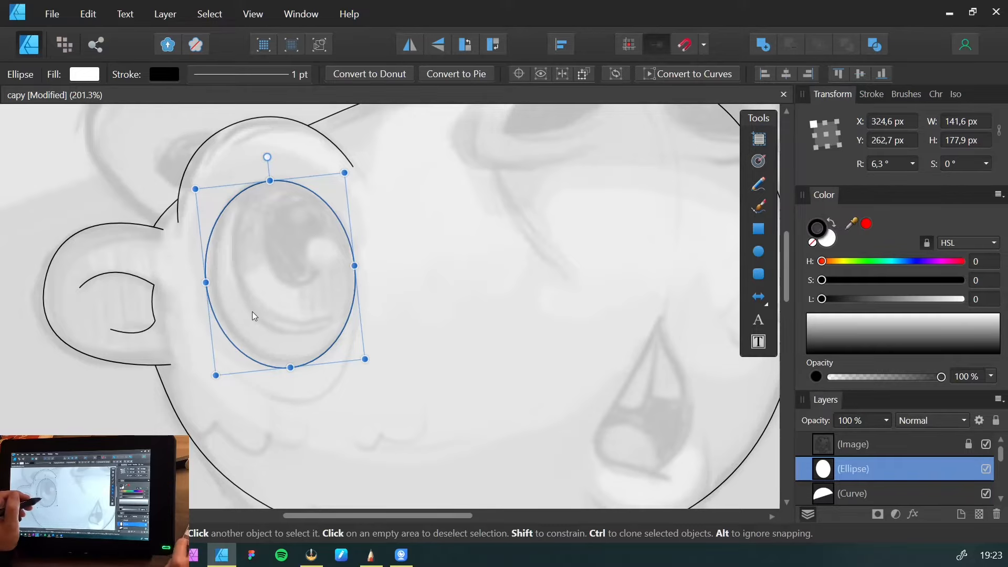
key("ctrl+j")
left_click_drag(250, 314, 266, 279)
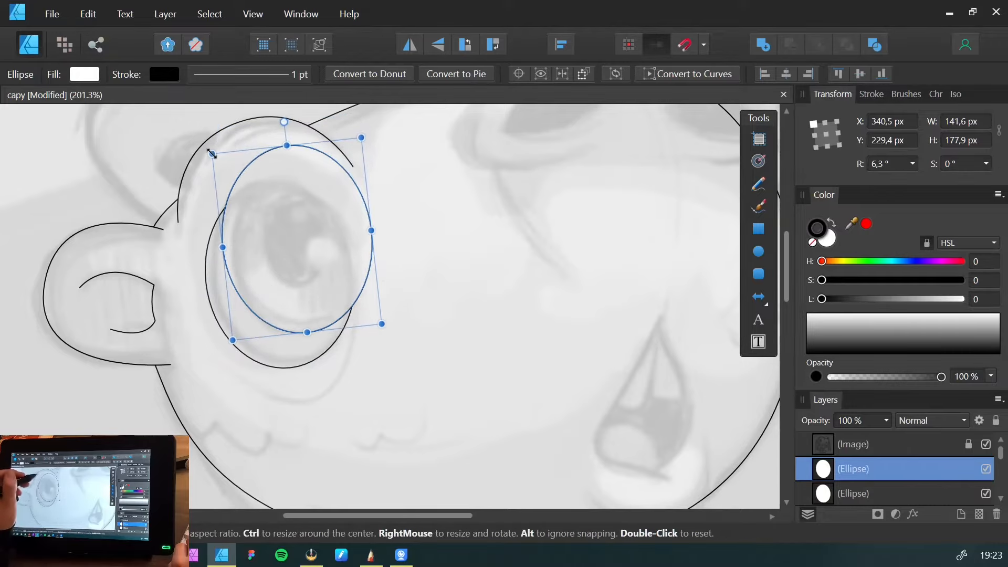
left_click_drag(210, 154, 217, 167)
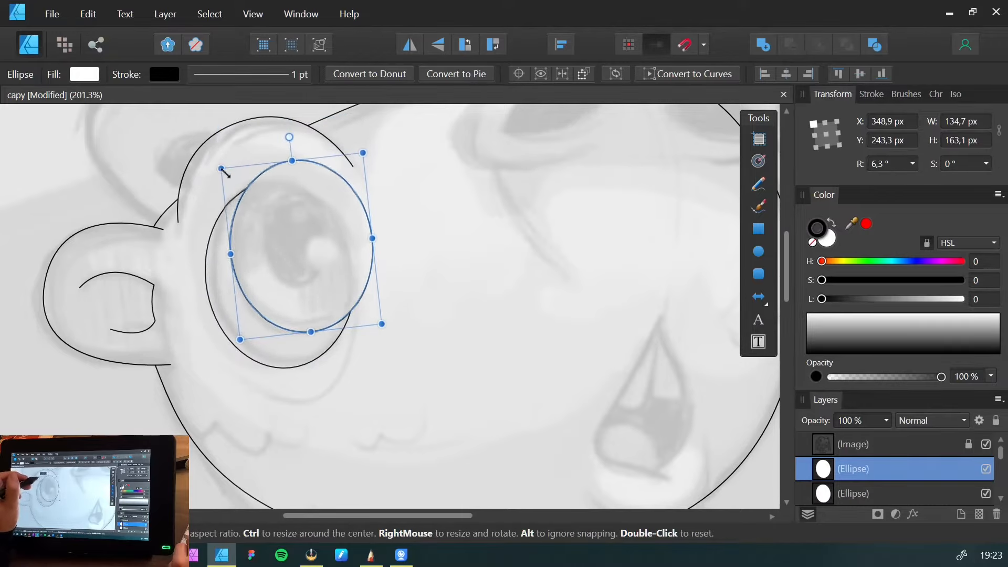
left_click_drag(276, 250, 271, 248)
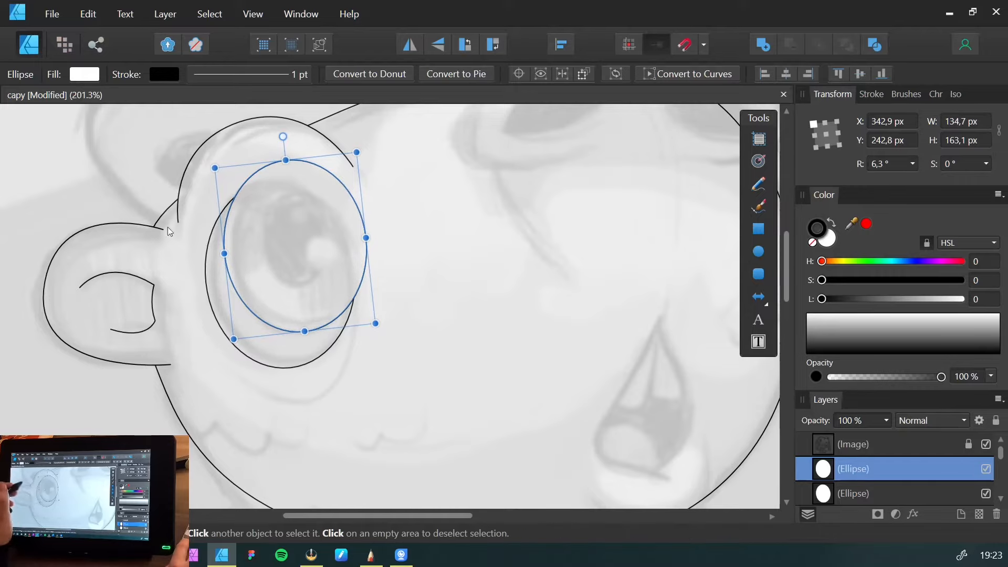
left_click(210, 288)
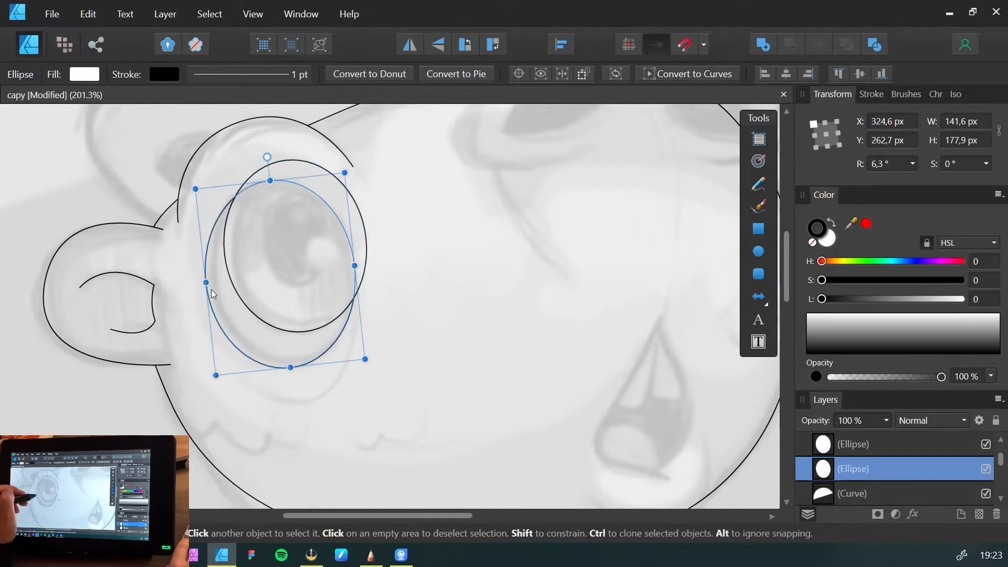
left_click(253, 238)
key("Delete")
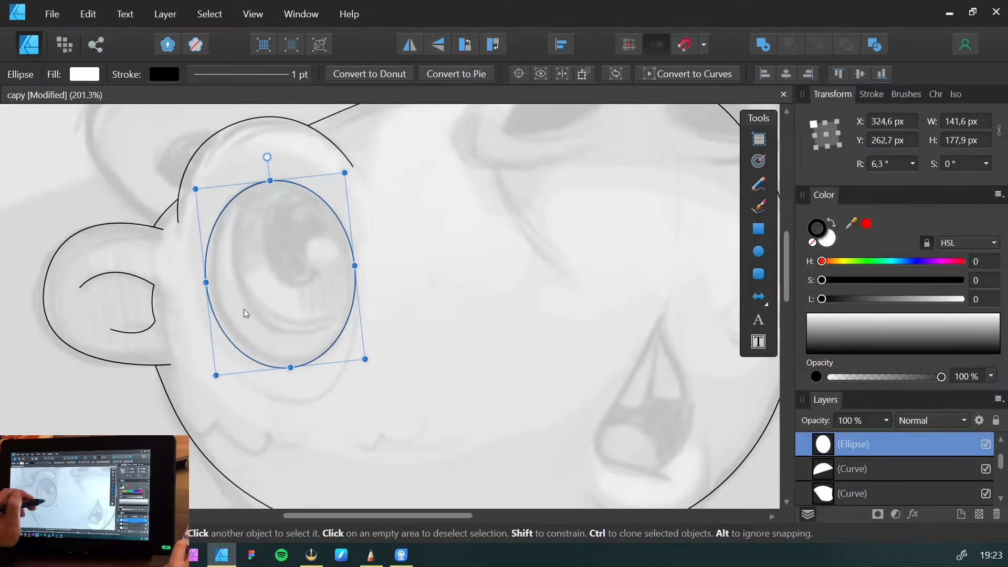
key("ctrl+z")
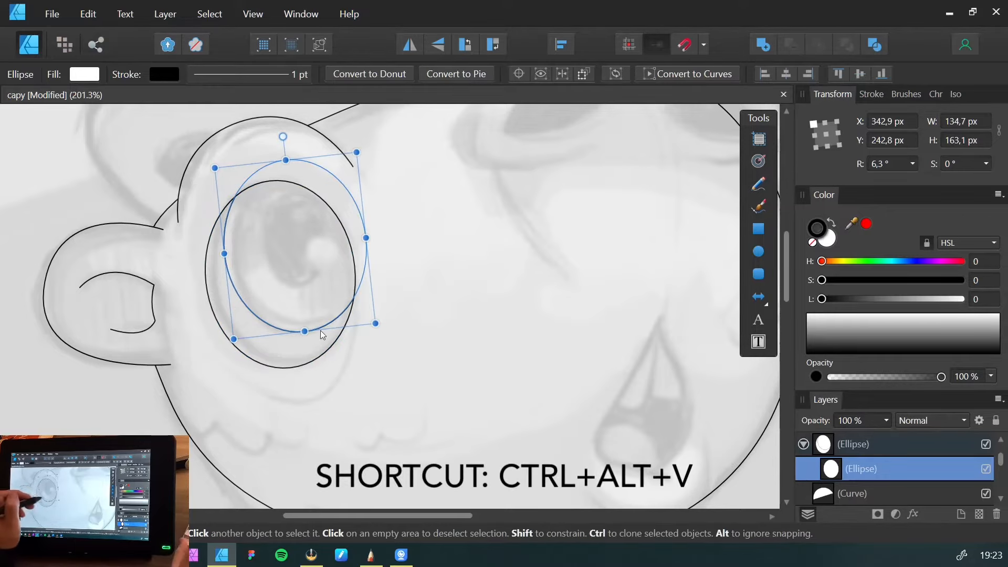
key("ctrl")
key("ctrl+z")
key("ctrl+z")
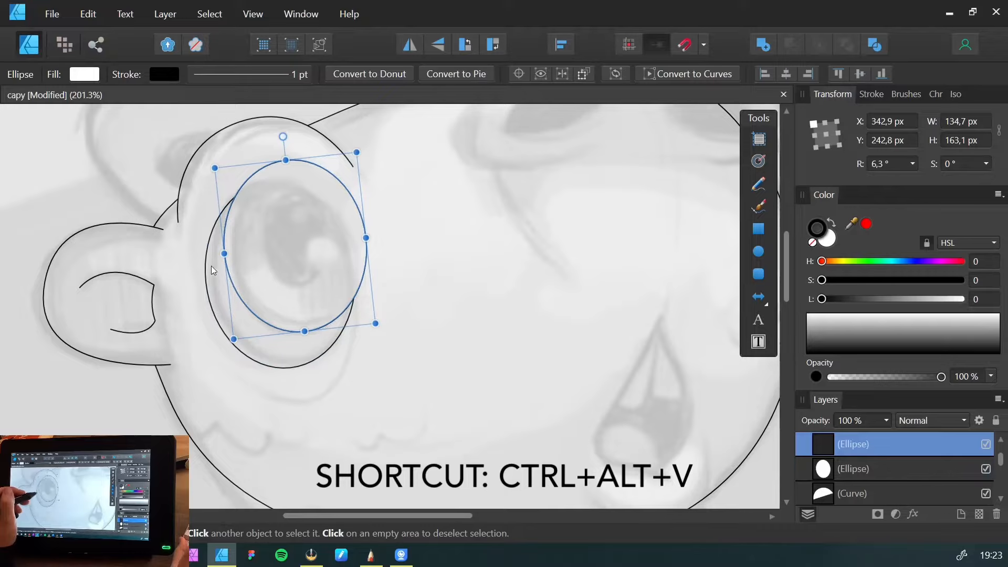
Cut the smaller iris ellipse and paste it inside the larger eye ellipse so it is clipped by the eye shape
left_click(68, 181)
left_click(253, 254)
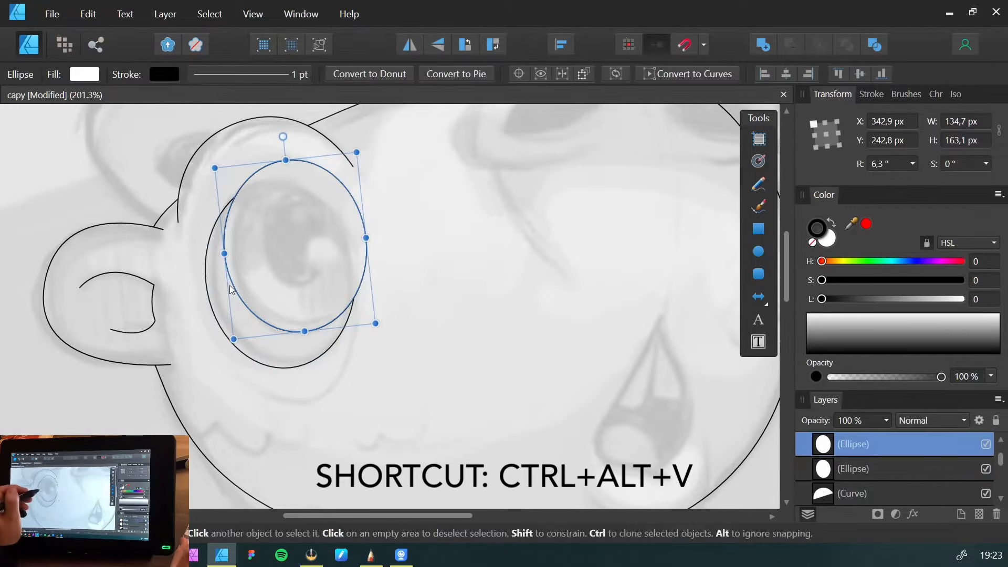
key("ctrl+x")
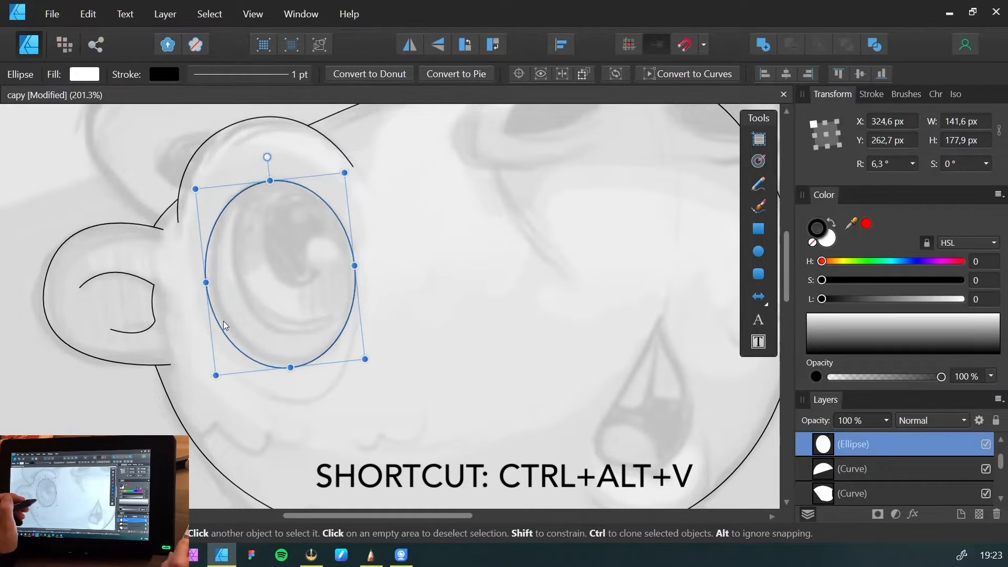
key("ctrl+alt+v")
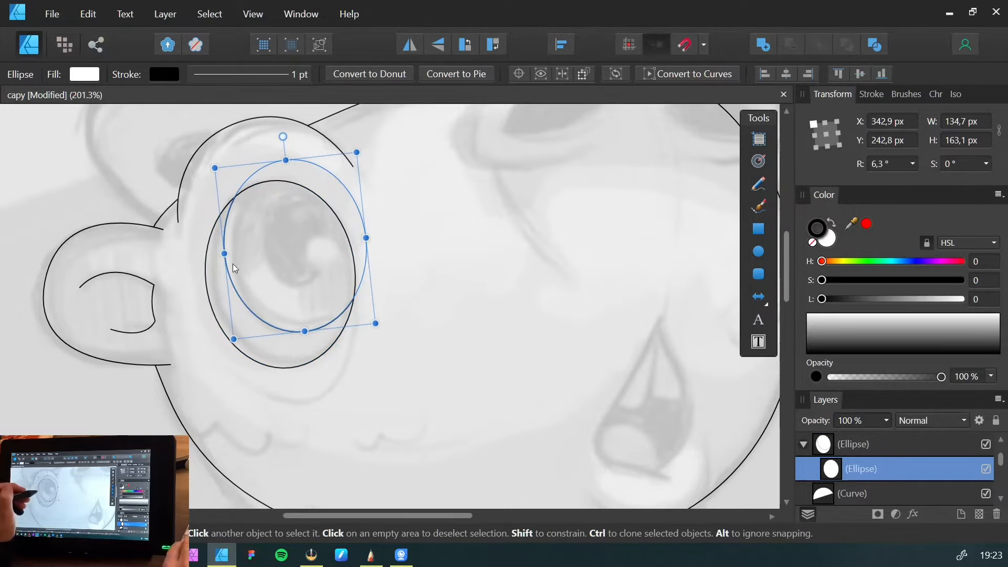
Duplicate the clipped iris ellipse, resize the copy to about 72 x 113 px over the sketched pupil, and clear the selection
key("ctrl+j")
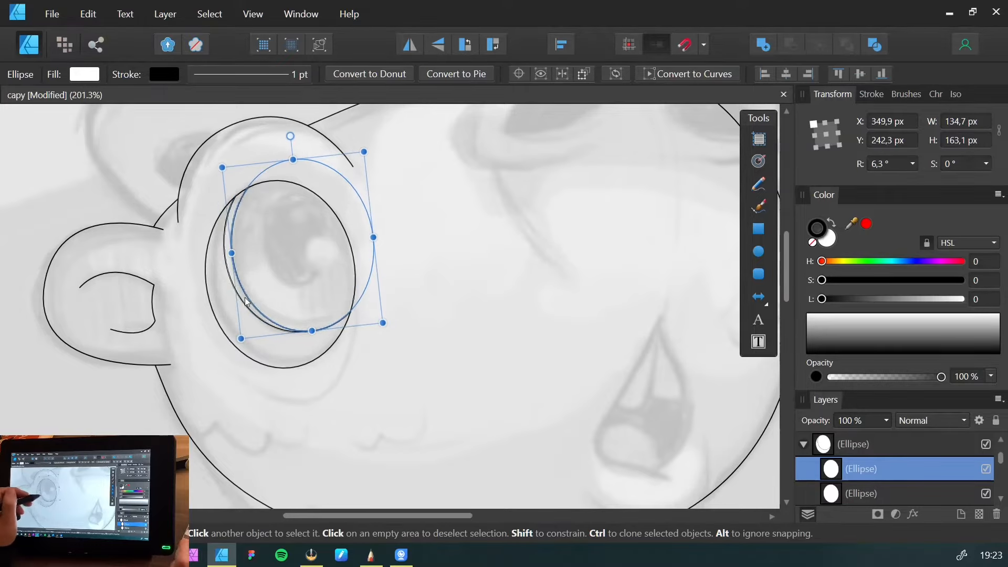
left_click_drag(234, 339, 282, 290)
left_click_drag(305, 236, 279, 243)
left_click_drag(255, 297, 282, 239)
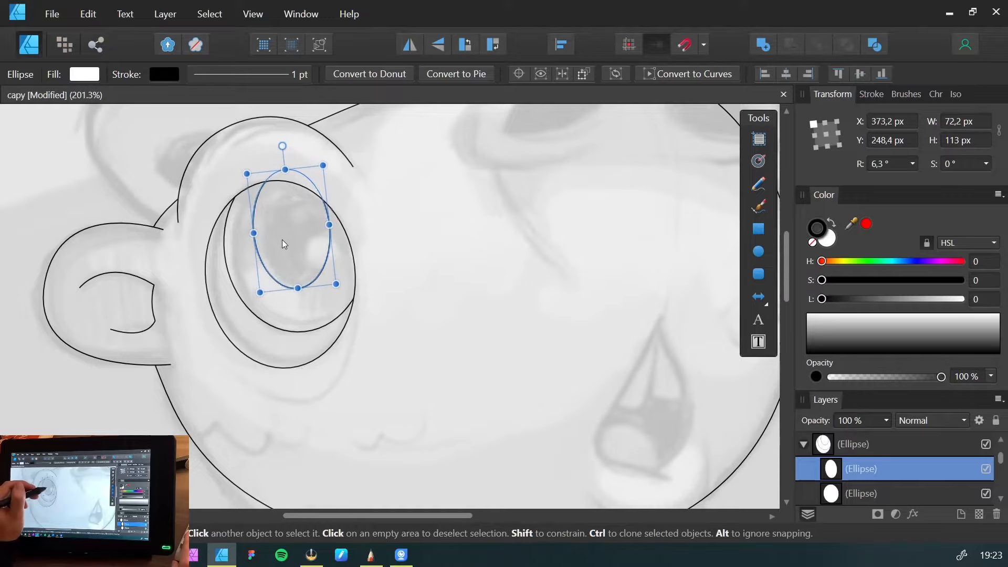
left_click(58, 182)
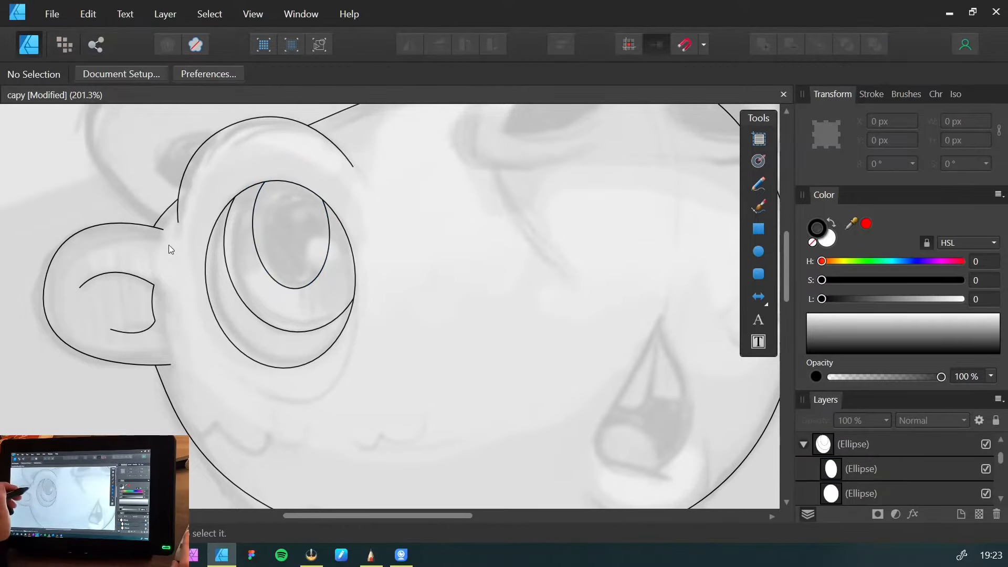
Draw an open curve below the eye with the Pen tool, from the eye's lower right edge along the sketched eye bag
left_click_drag(262, 298, 202, 342)
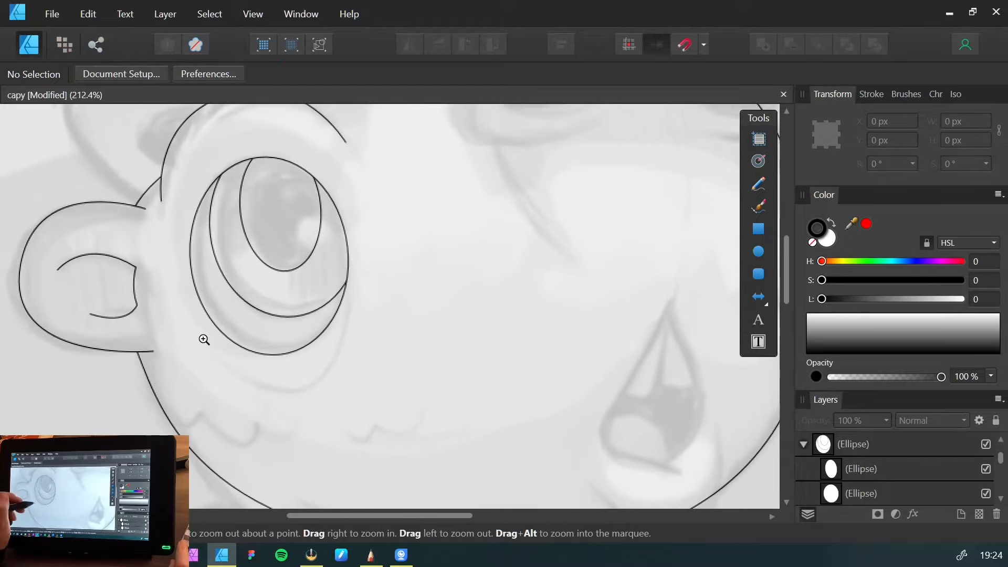
key("p")
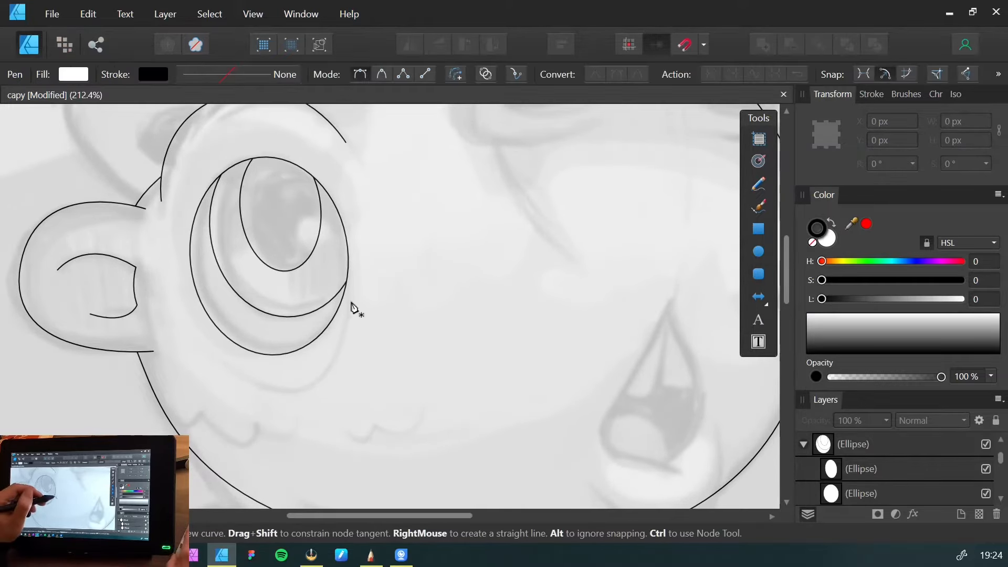
left_click(350, 294)
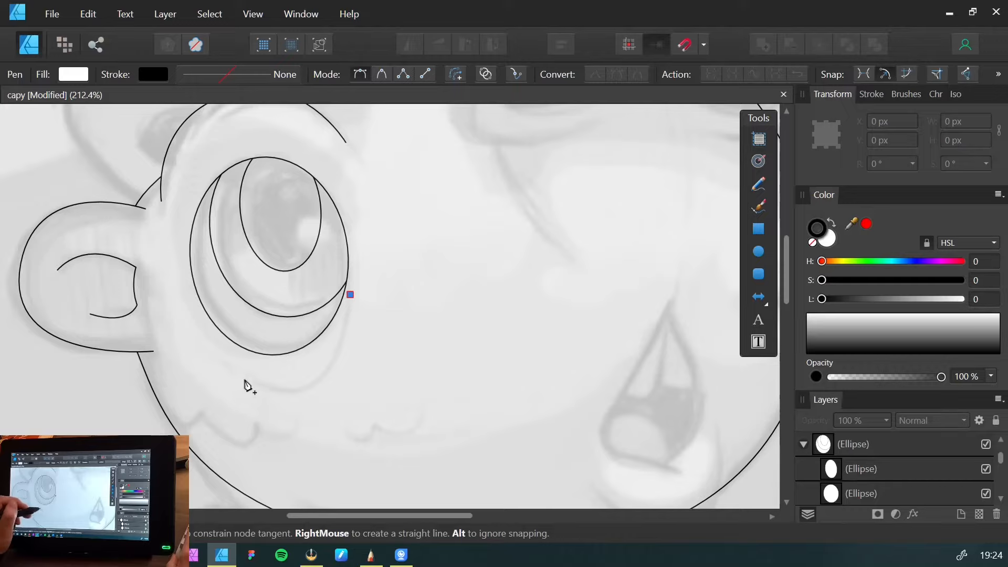
left_click_drag(247, 378, 145, 332)
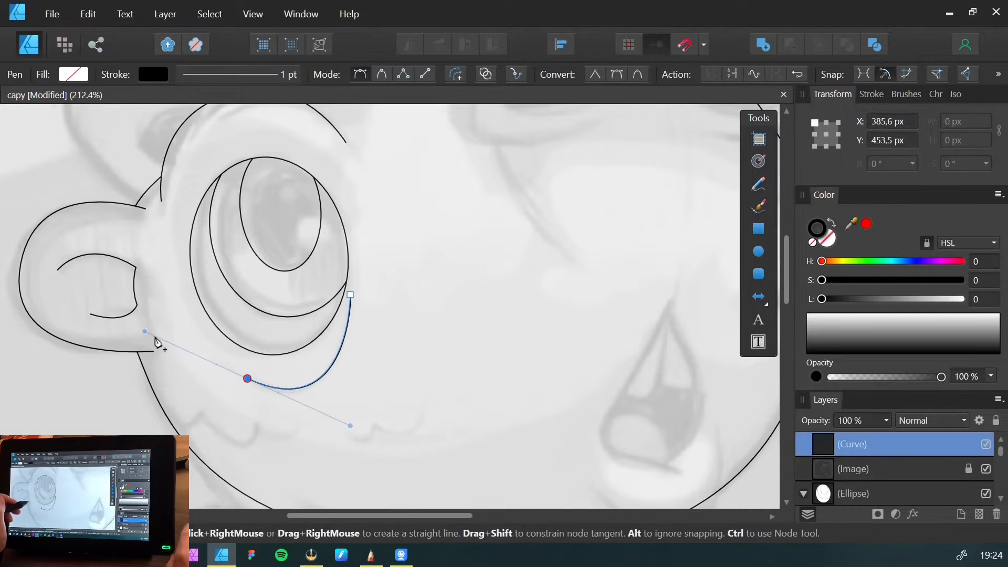
key("Escape")
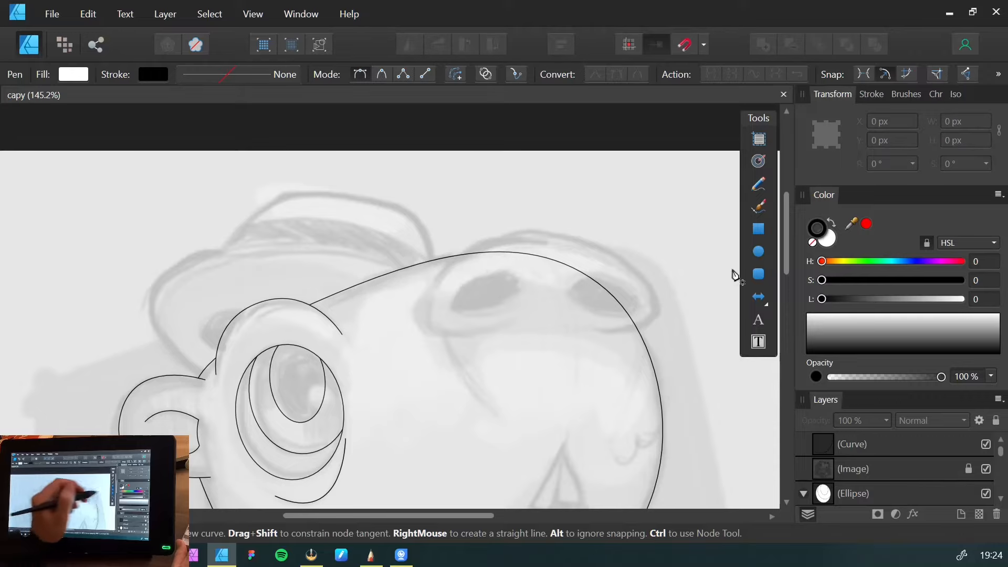
left_click(208, 376)
left_click_drag(150, 315, 161, 271)
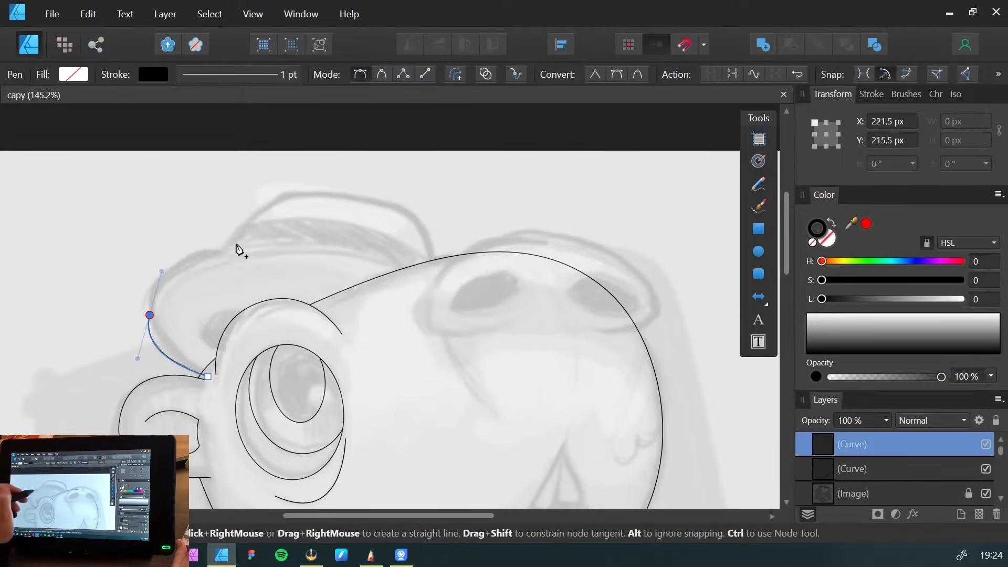
left_click_drag(264, 245, 370, 260)
key("ctrl+z")
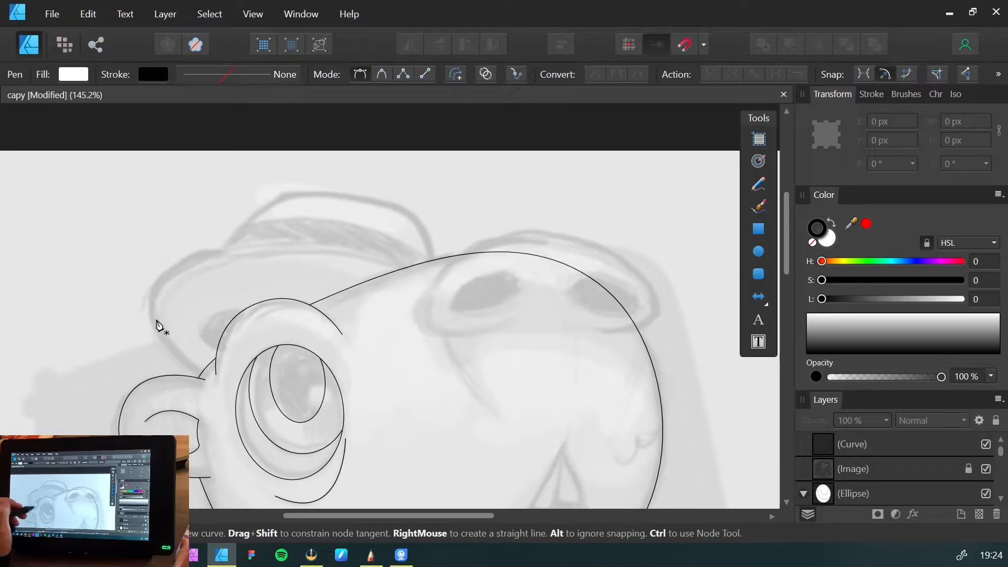
Draw a white ellipse about 380 x 208 px, rotate it about -5.1°, and position it over the sketched hat brim
left_click(758, 252)
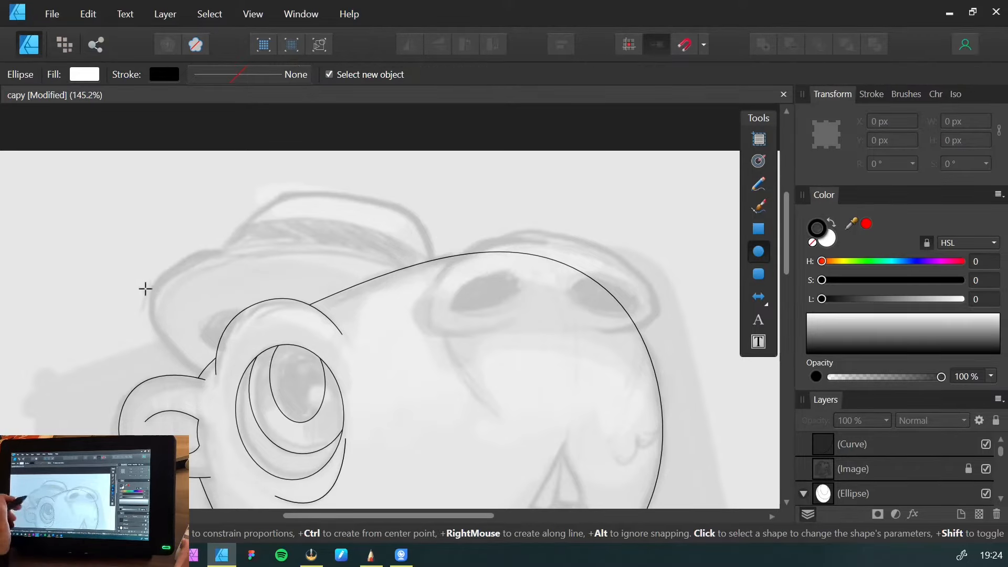
left_click_drag(140, 283, 421, 440)
left_click_drag(283, 261, 293, 259)
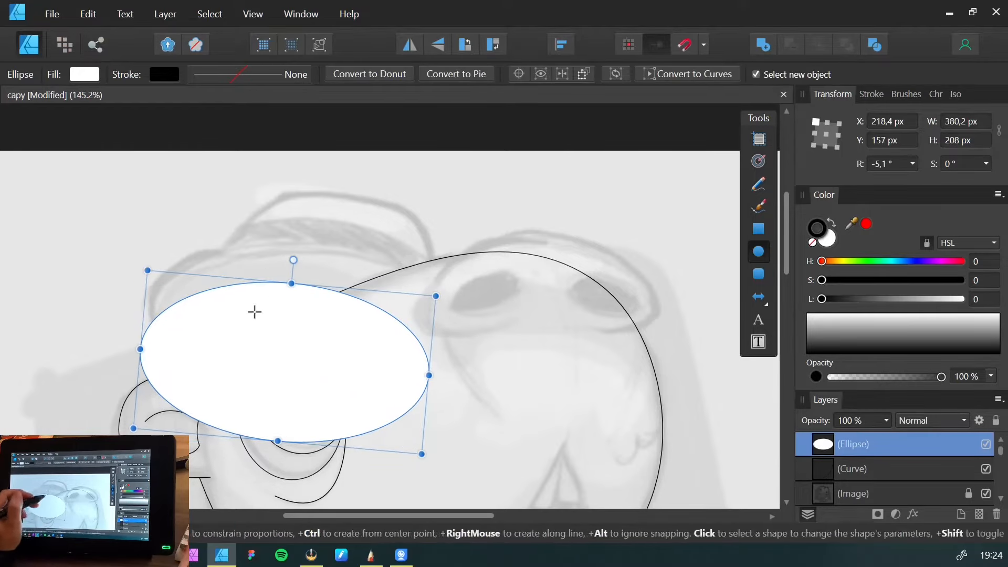
key("v")
left_click_drag(207, 363, 201, 337)
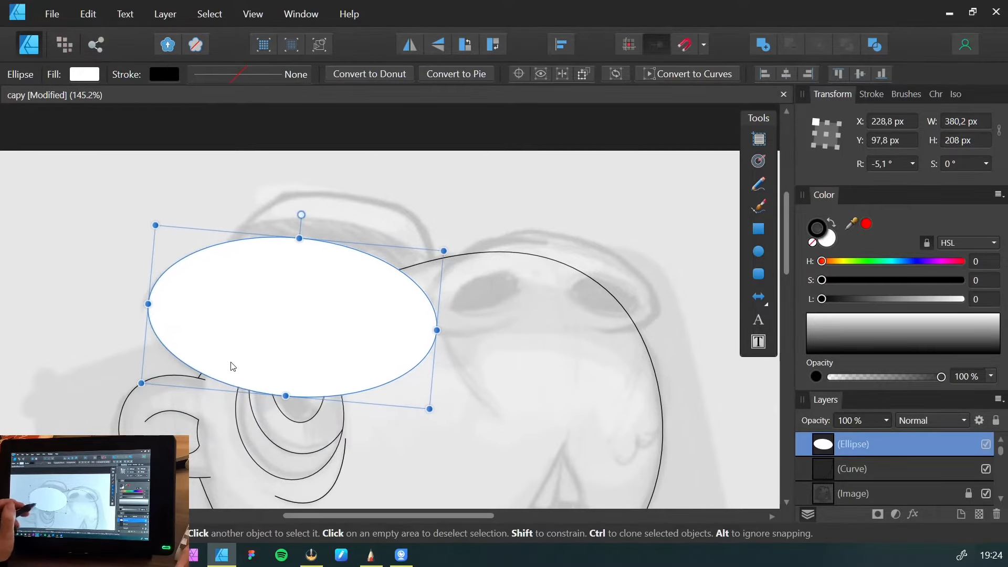
Give the hat brim ellipse a black 1 pt outline and send it behind all other layers
left_click(819, 265)
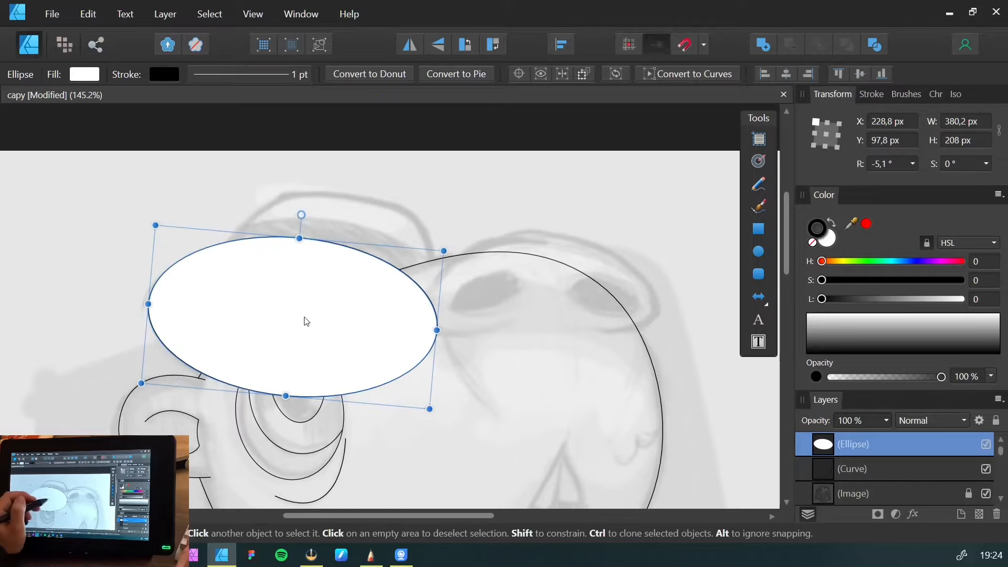
key("ctrl+shift+bracketleft")
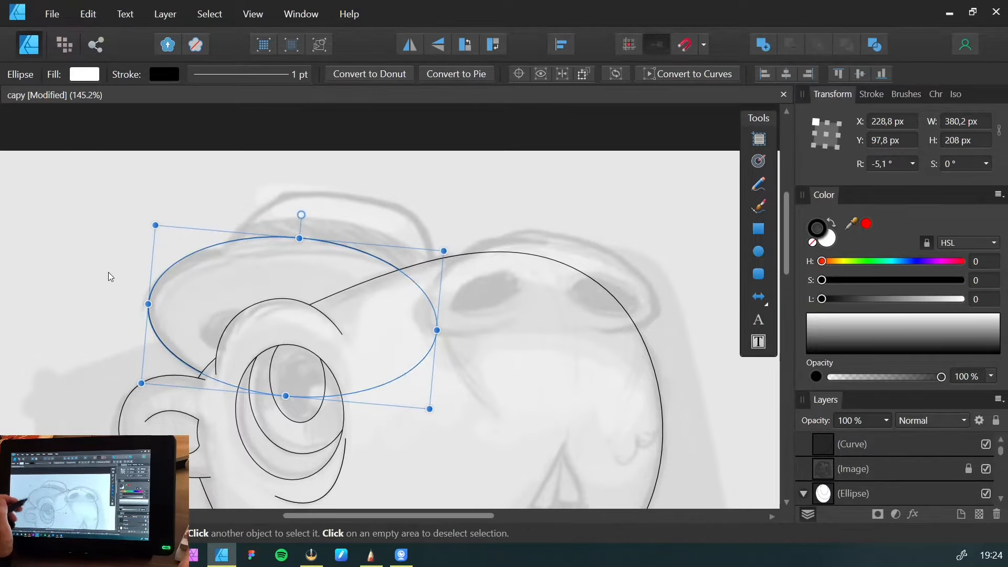
left_click(108, 278)
Reduce the hat brim ellipse's height to about 198 px by lowering its upper edge to fit the sketch
left_click(213, 277)
left_click_drag(299, 239, 298, 247)
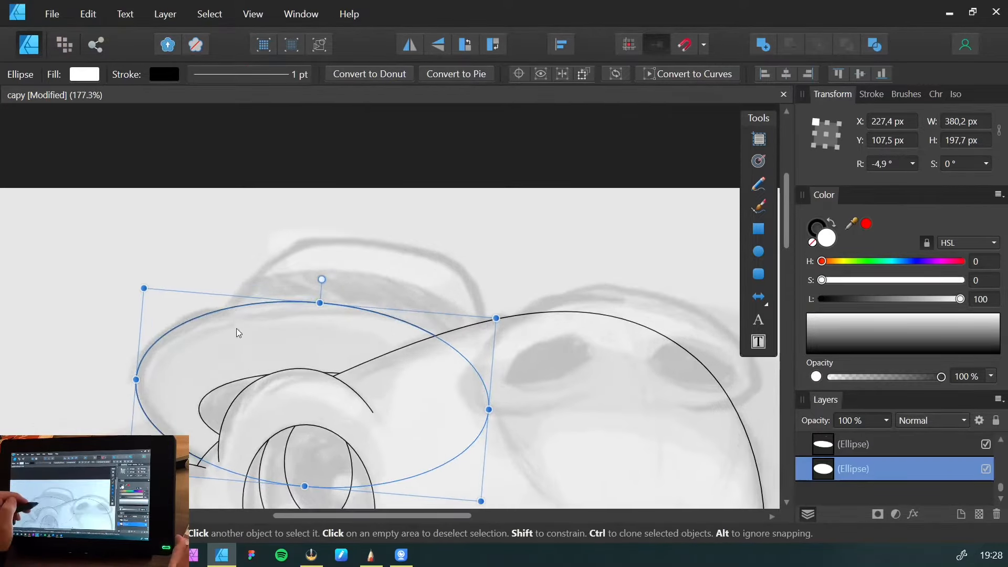
Try to draw a closed, white-filled hat crown about 289 x 138 px above the brim with the Pen tool
key("p")
left_click(214, 325)
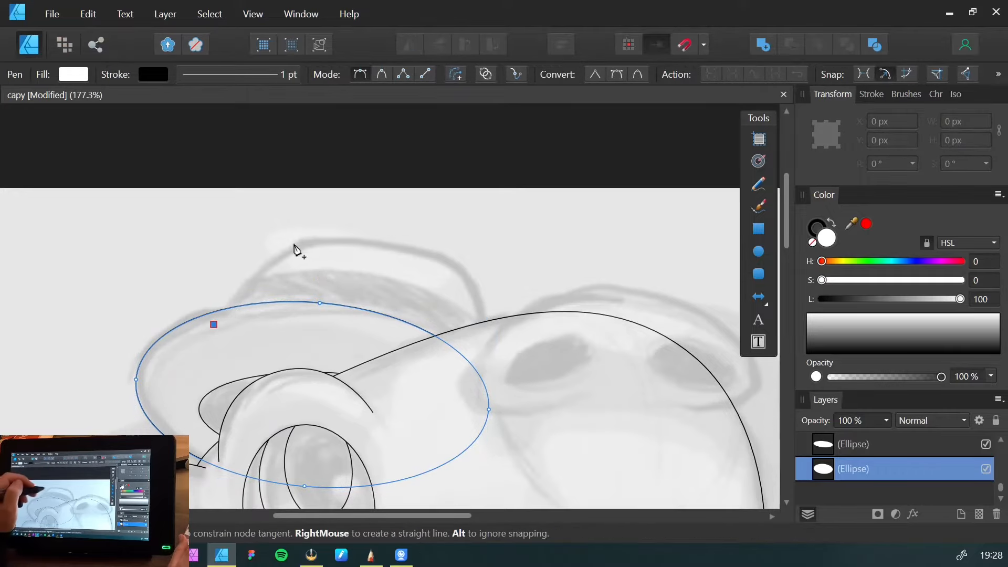
left_click_drag(293, 243, 346, 206)
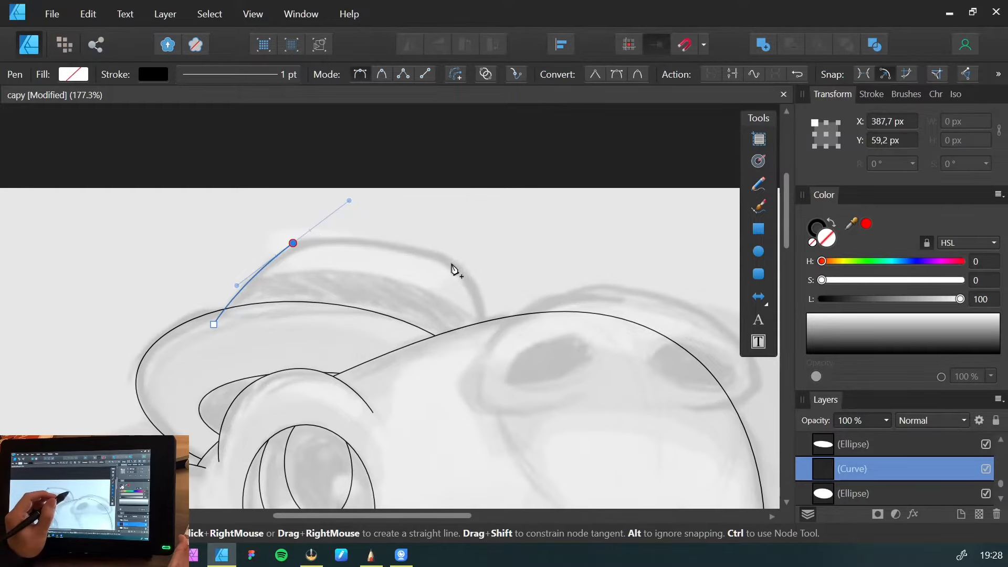
left_click_drag(461, 269, 476, 286)
left_click(482, 332)
left_click(357, 355)
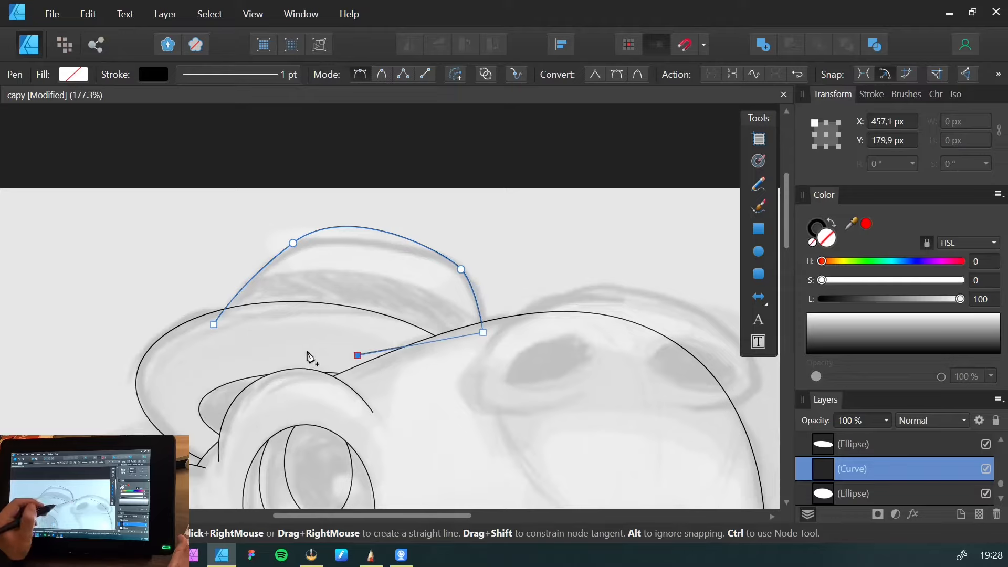
left_click(214, 324)
left_click_drag(823, 321, 790, 310)
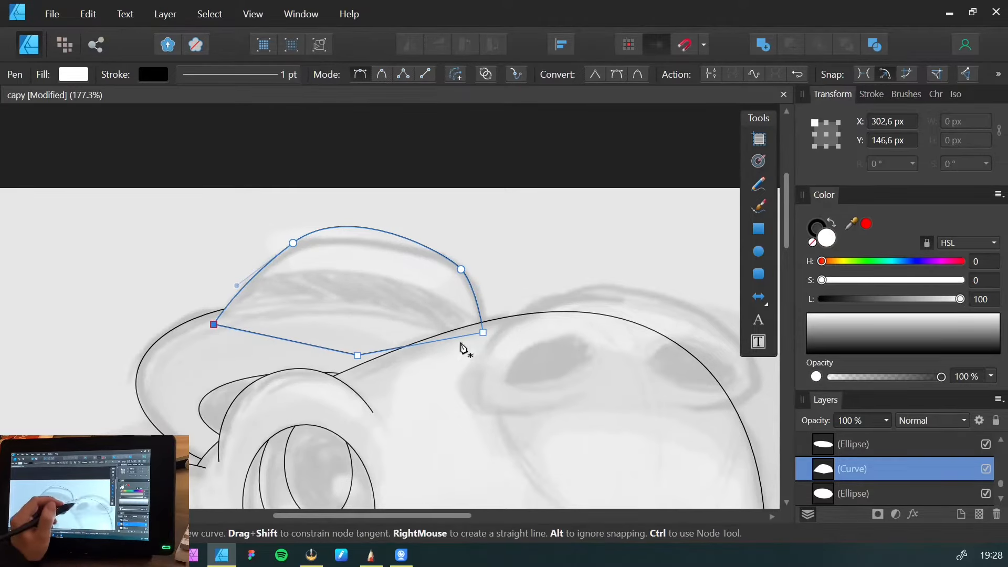
Send the hat crown curve behind the brim ellipse and deselect it
key("ctrl+bracketleft")
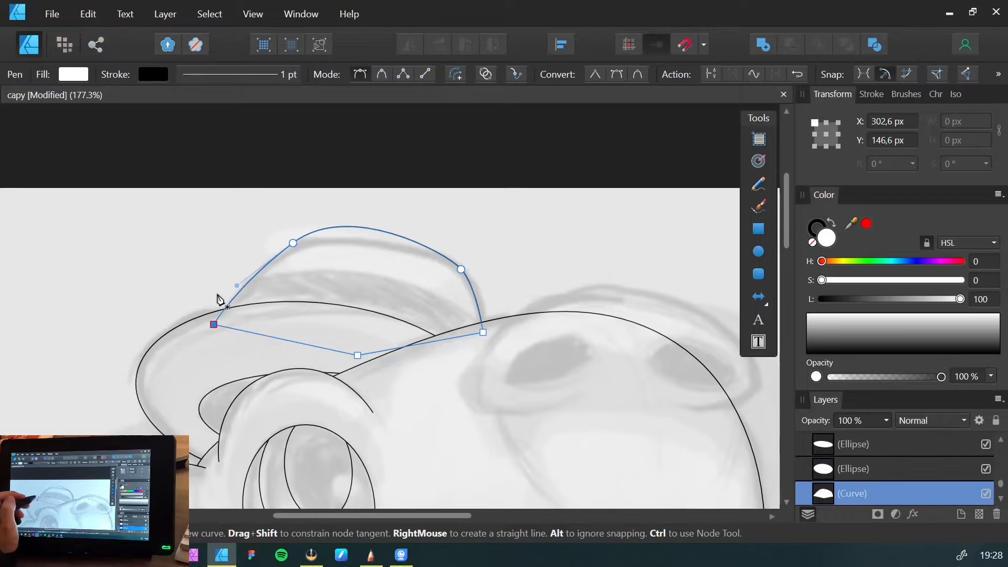
key("v")
left_click(191, 270)
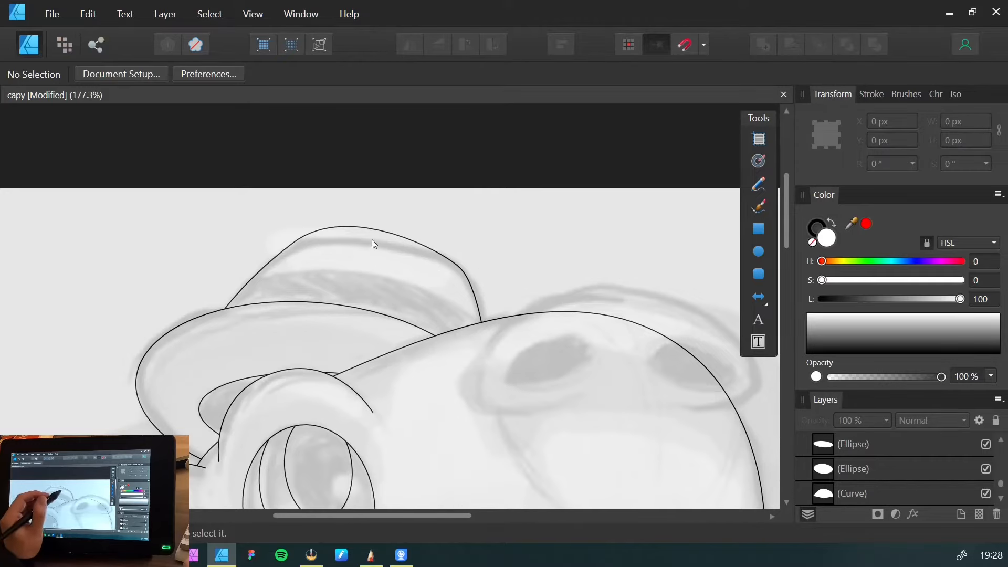
Flatten the hat crown's upper edge at its upper-left node and shift that node slightly right to match the sketch
left_click(288, 250)
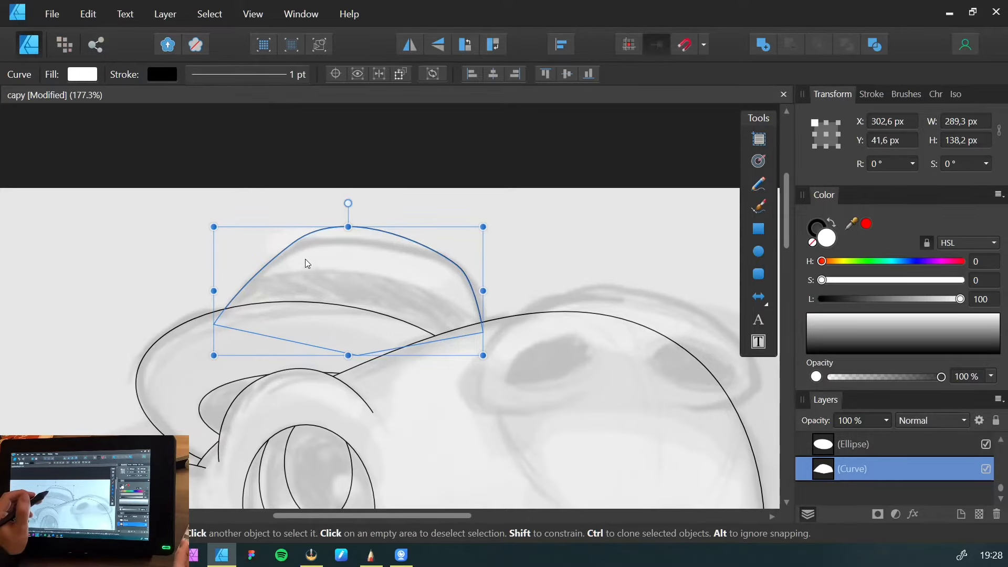
key("a")
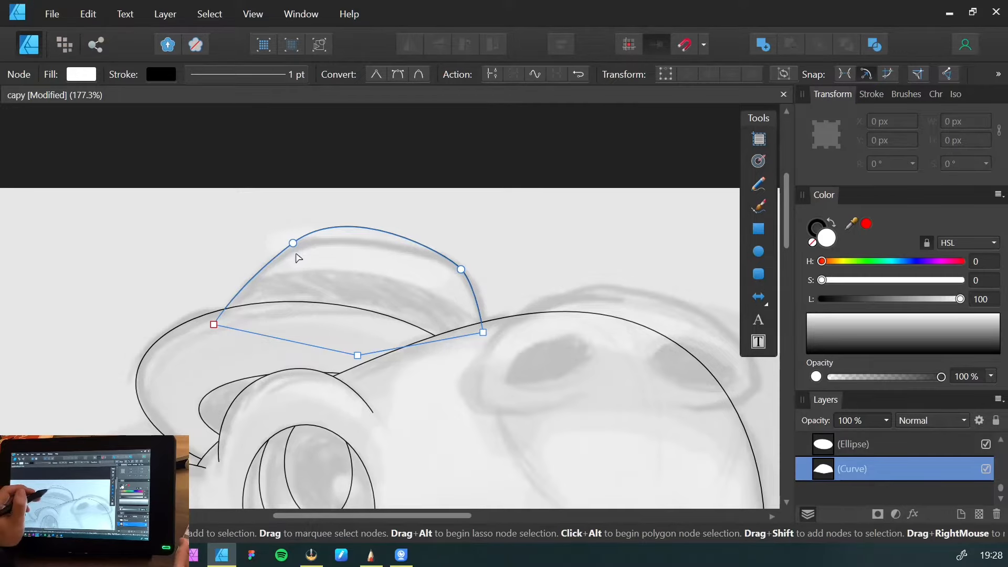
left_click(293, 243)
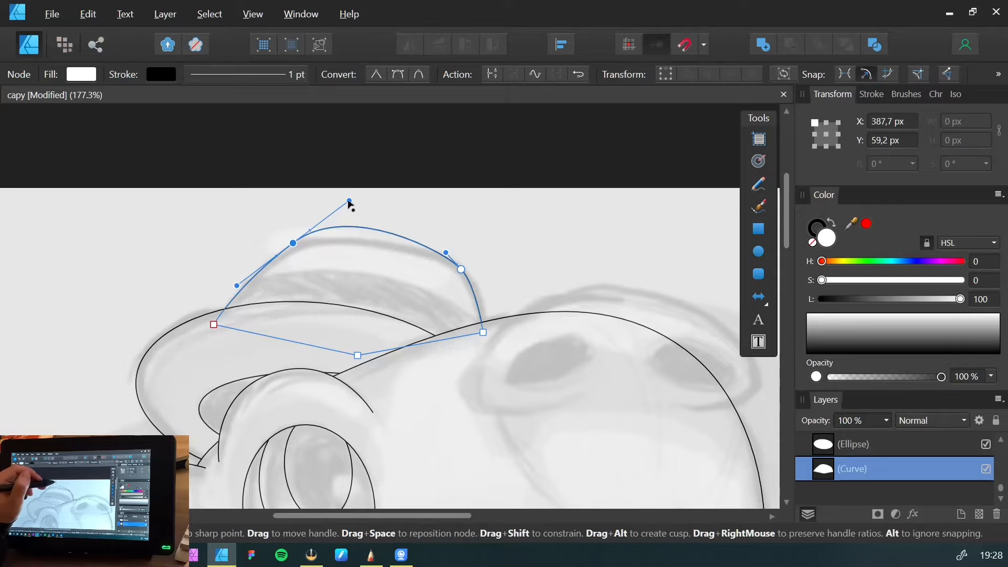
left_click_drag(349, 200, 376, 227)
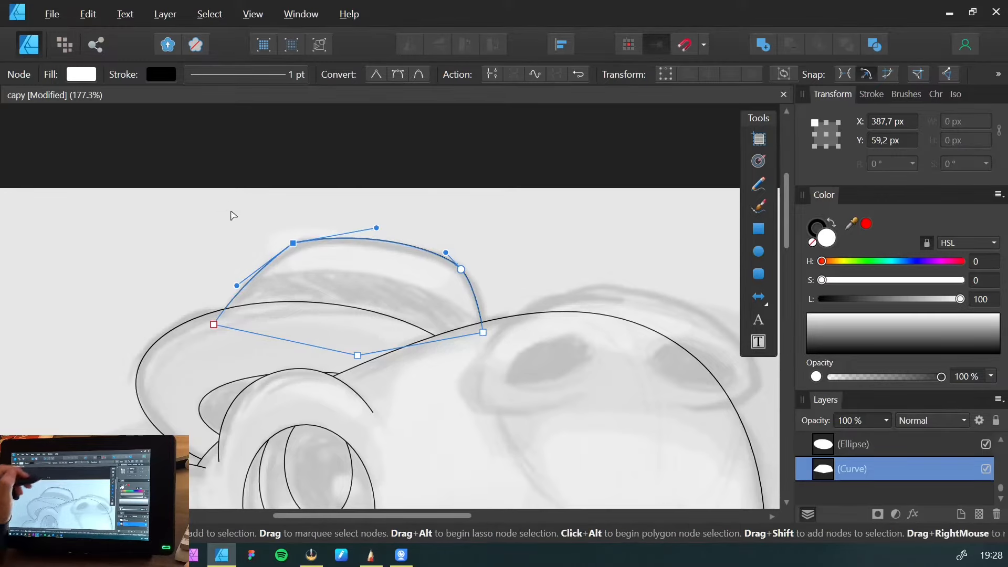
key("v")
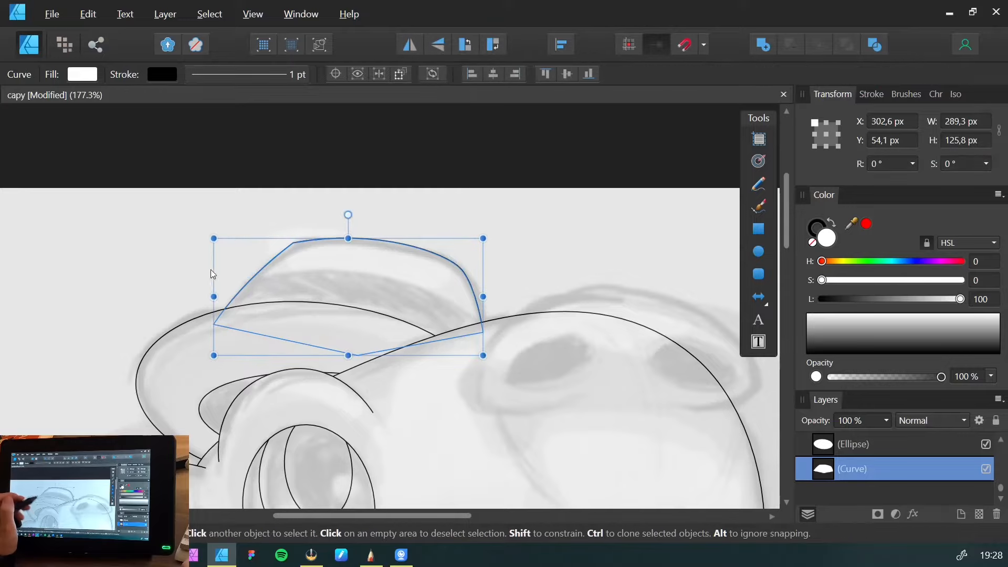
key("a")
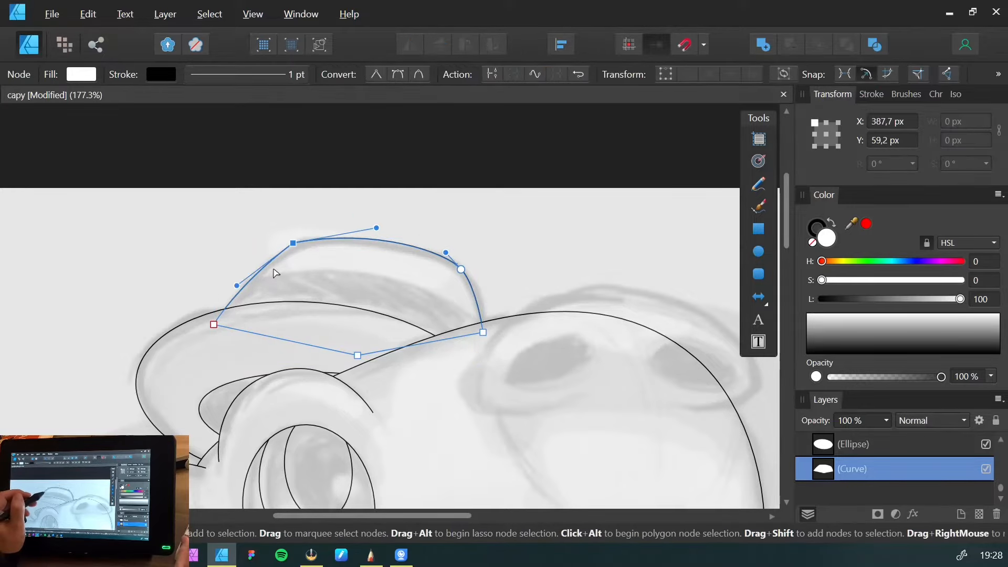
left_click_drag(293, 243, 297, 244)
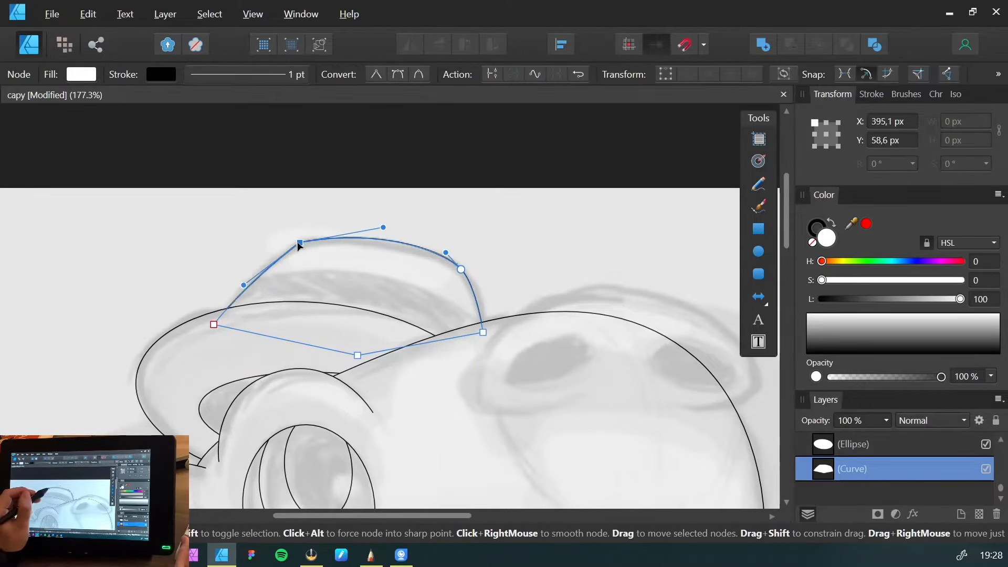
key("v")
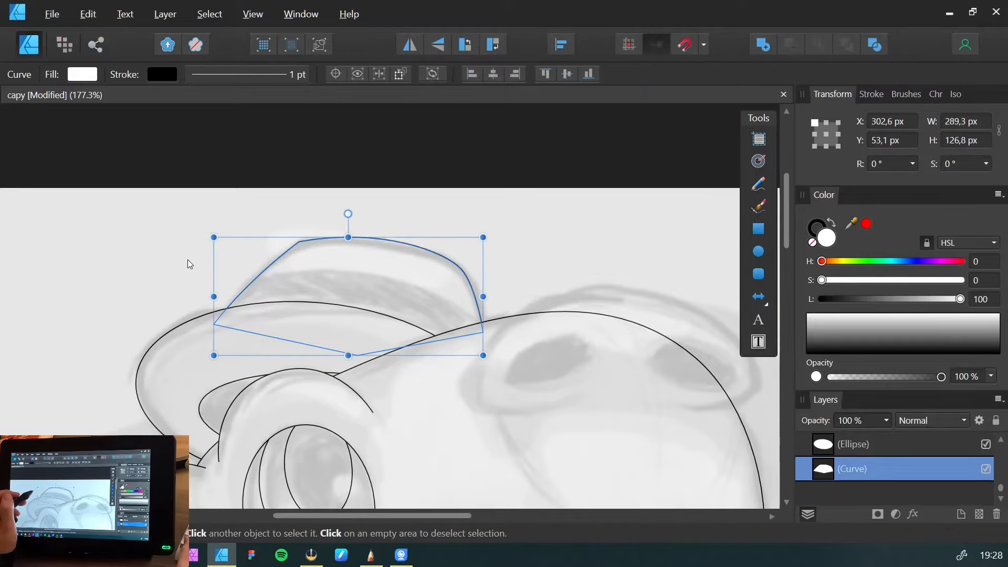
left_click(187, 260)
left_click(266, 274)
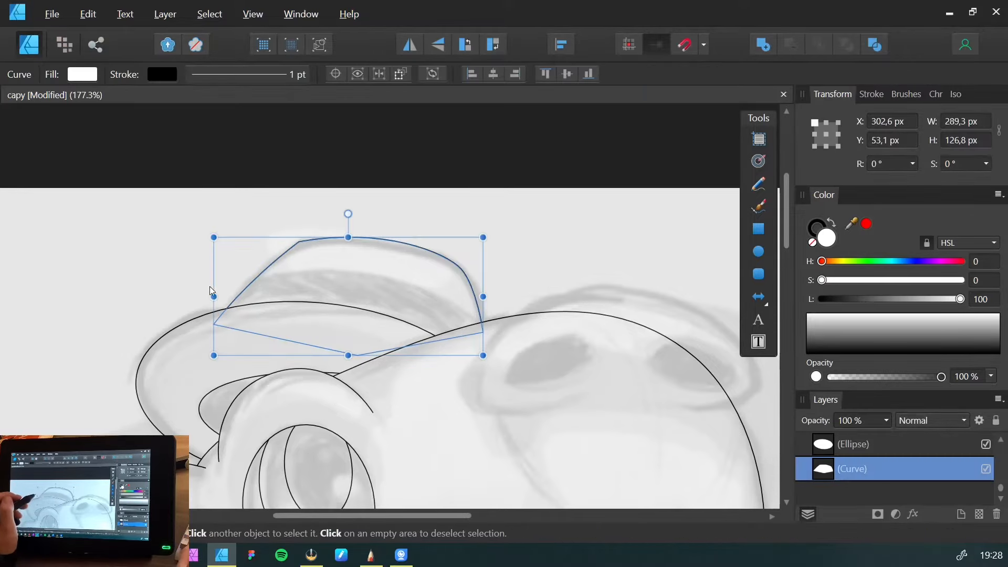
left_click(185, 272)
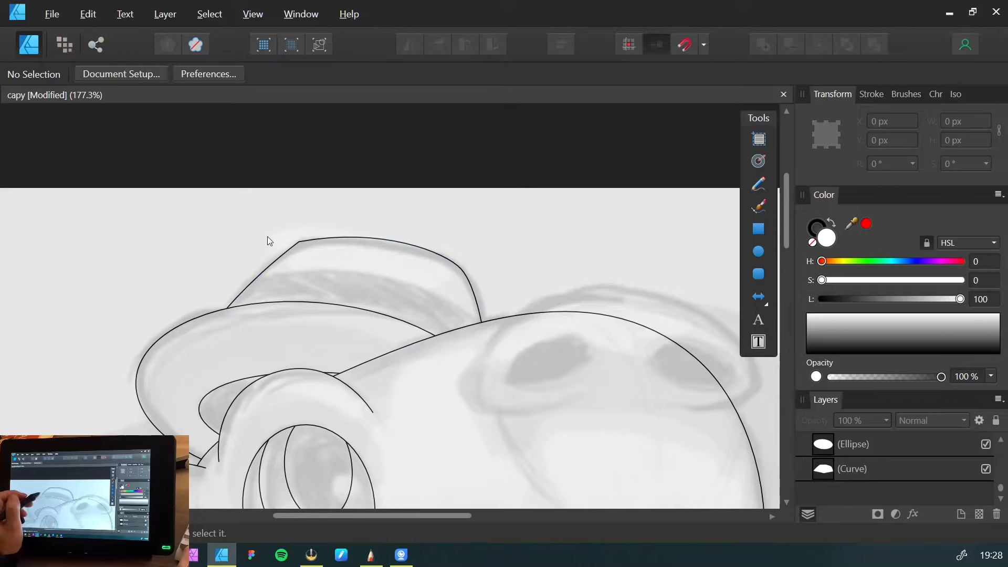
Undo the whole hat crown curve, leaving only the brim ellipse, and save the document
left_click(300, 266)
key("ctrl+z")
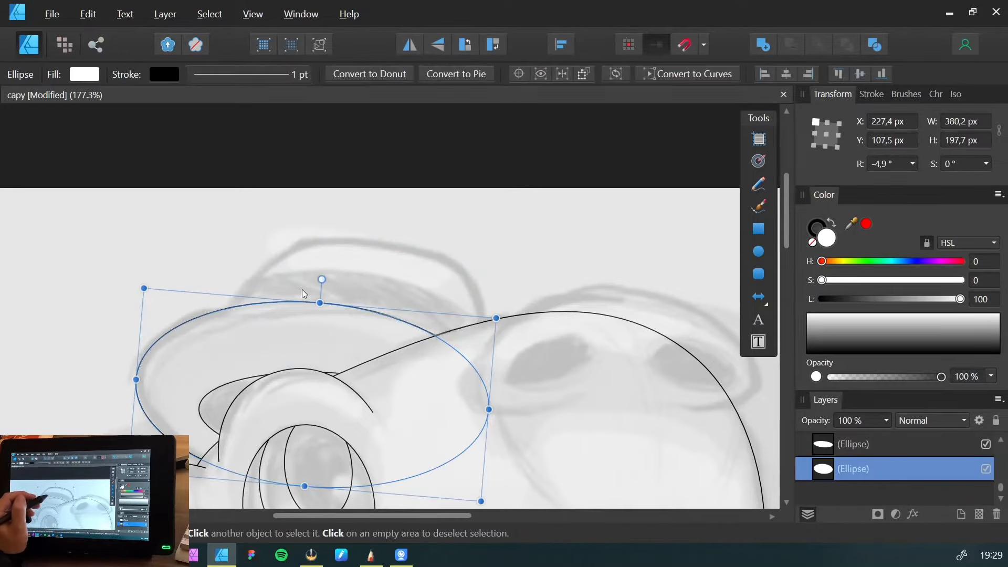
left_click(229, 263)
key("ctrl+s")
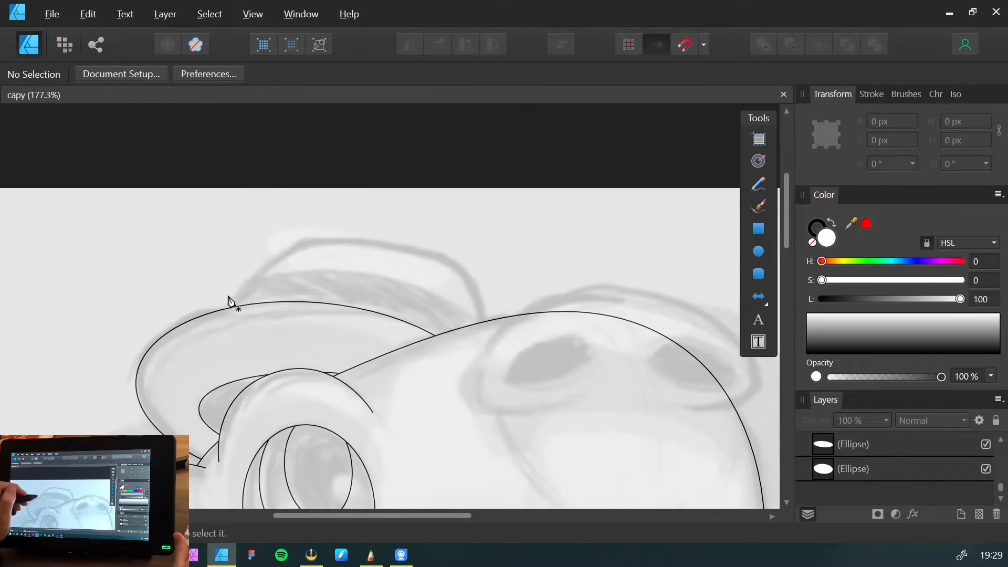
Draw an open Pen curve along the sketched hat crown from the brim's upper left to the head line, with sharp upper corners
key("p")
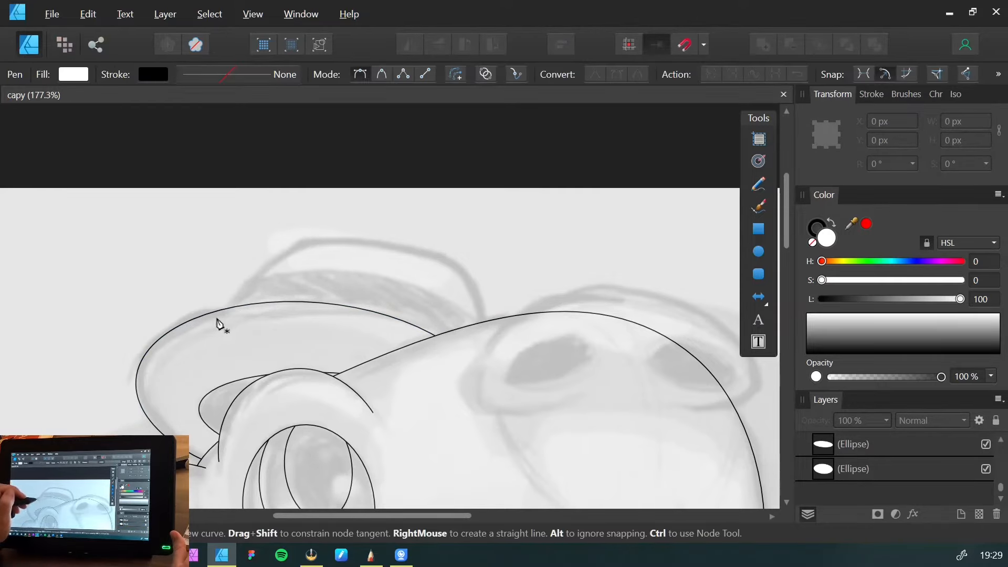
left_click(215, 315)
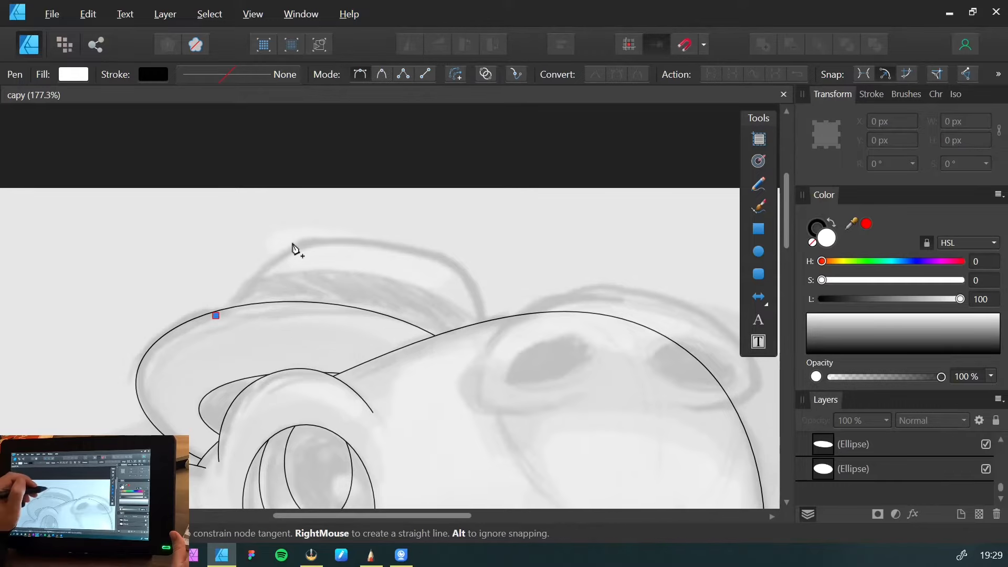
left_click_drag(295, 242, 343, 208)
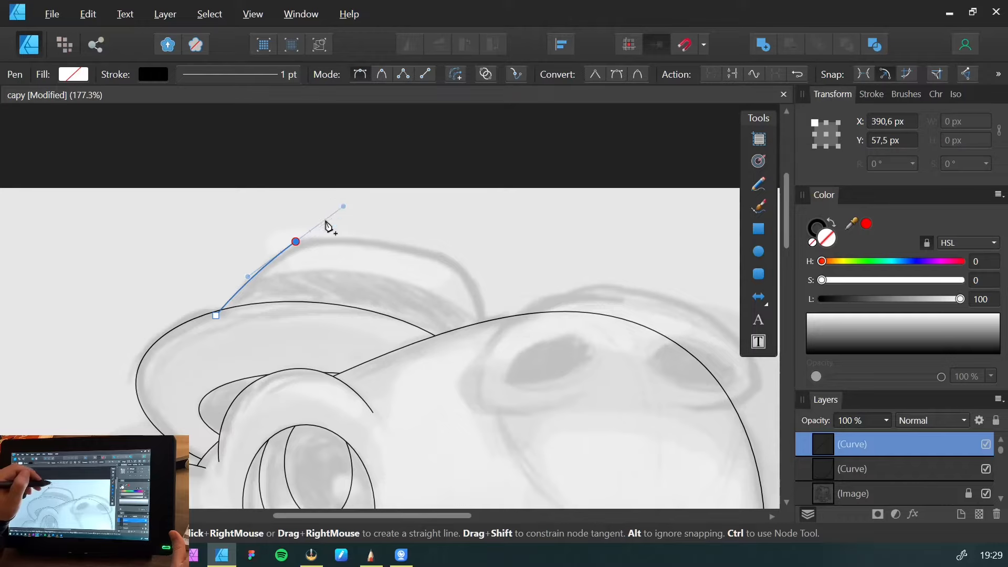
left_click(296, 243)
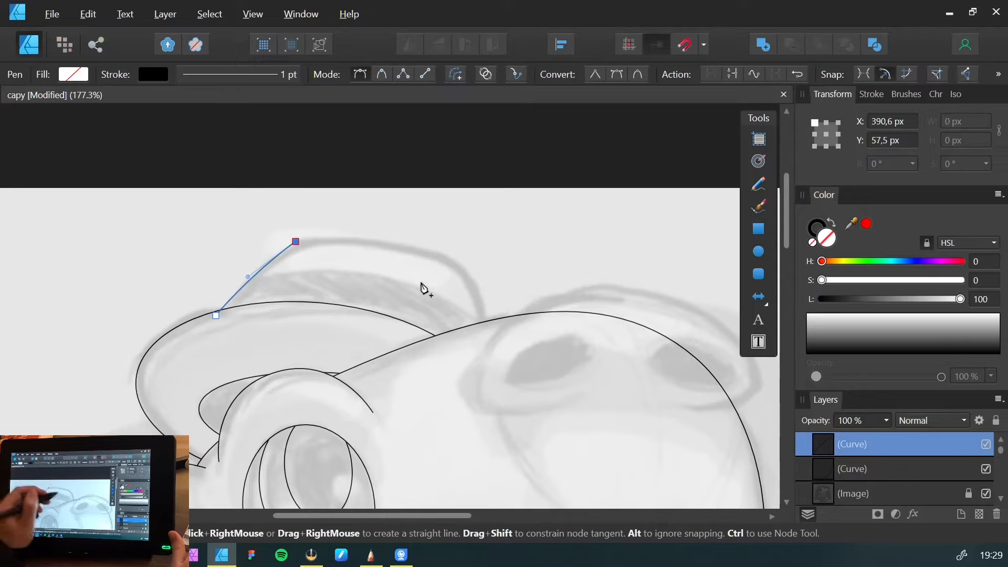
left_click_drag(453, 262, 519, 302)
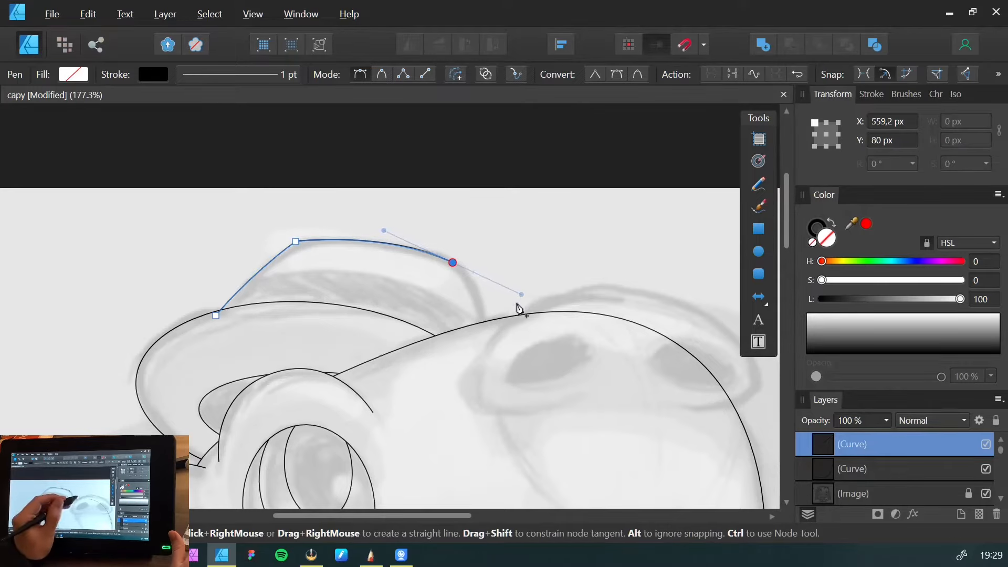
left_click(453, 262)
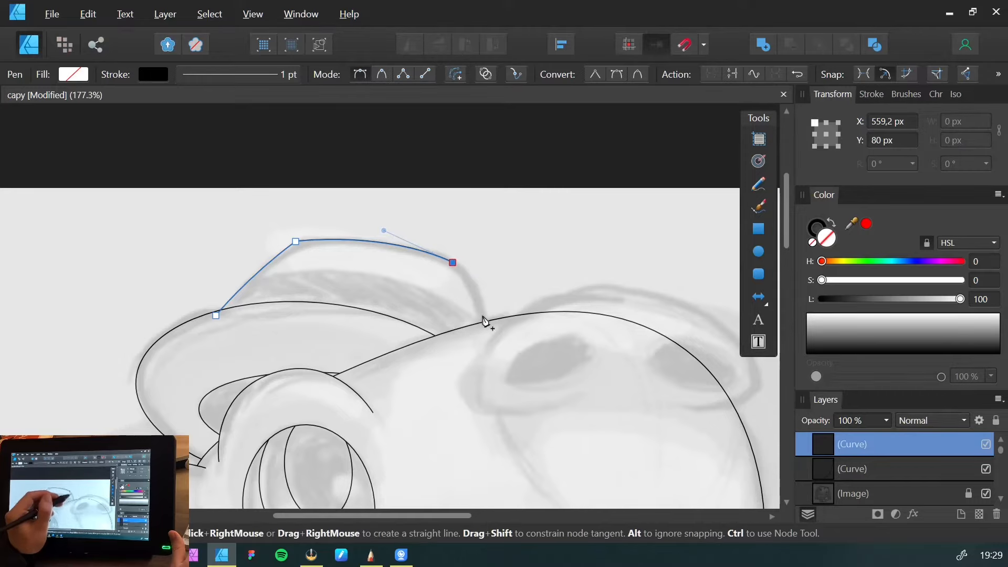
left_click_drag(484, 334, 493, 405)
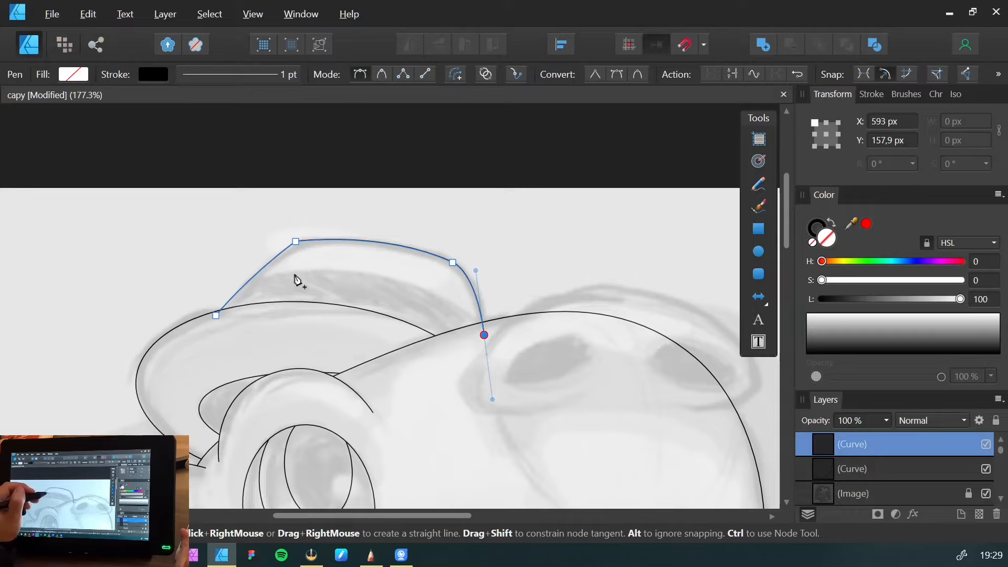
Adjust the crown curve's upper-left and starting nodes and bow its left side outward to follow the sketch
key("a")
left_click_drag(297, 245, 301, 245)
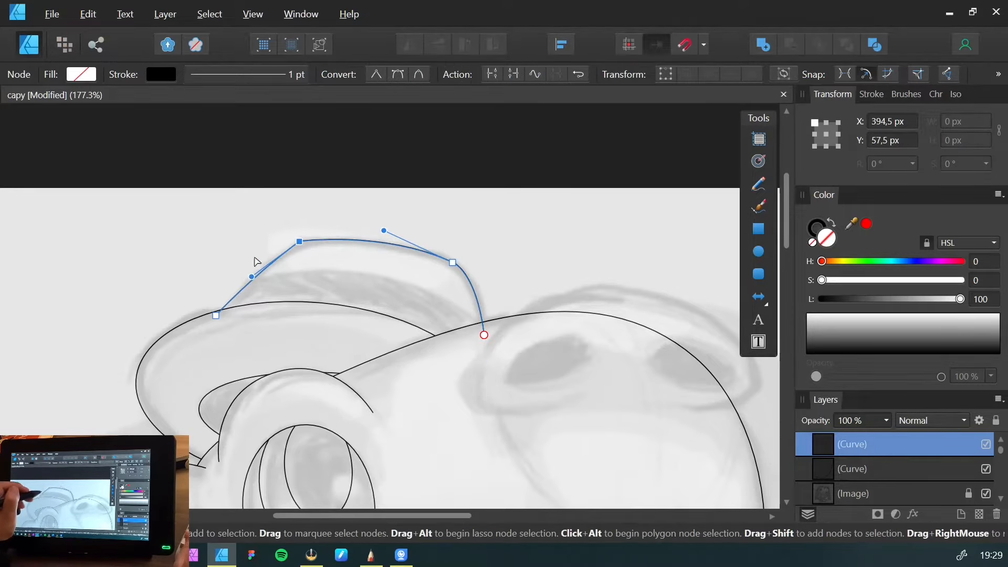
left_click_drag(215, 316, 220, 321)
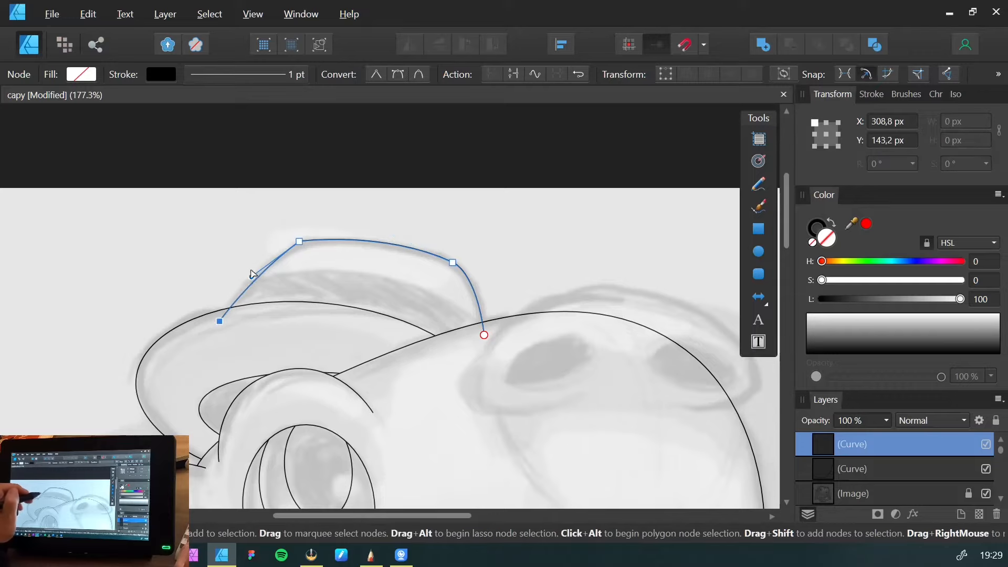
left_click_drag(252, 277, 240, 279)
left_click(208, 288)
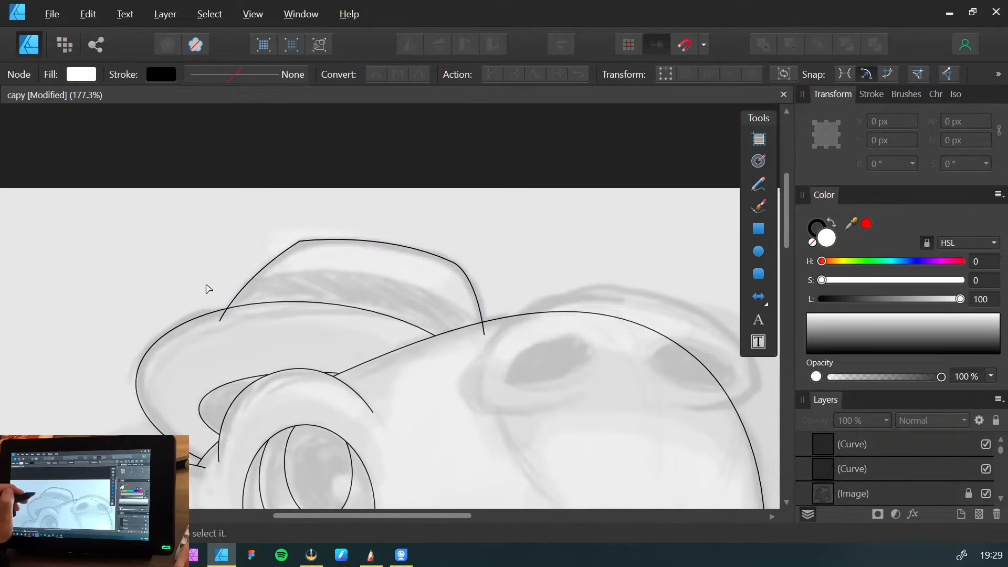
Close the crown curve between its two lower ends and fill it white, about 284 x 126 px overall
left_click(222, 320)
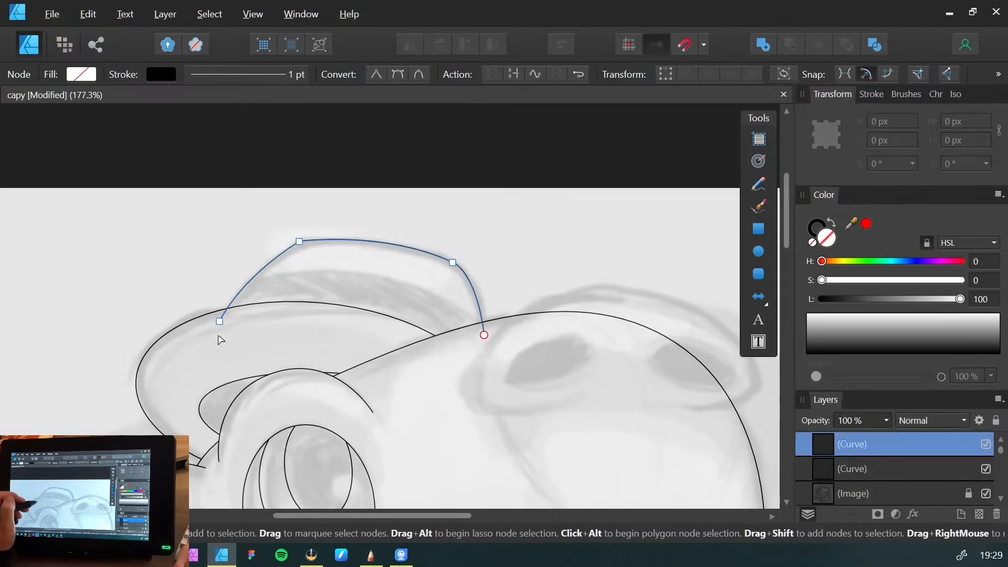
left_click(219, 321)
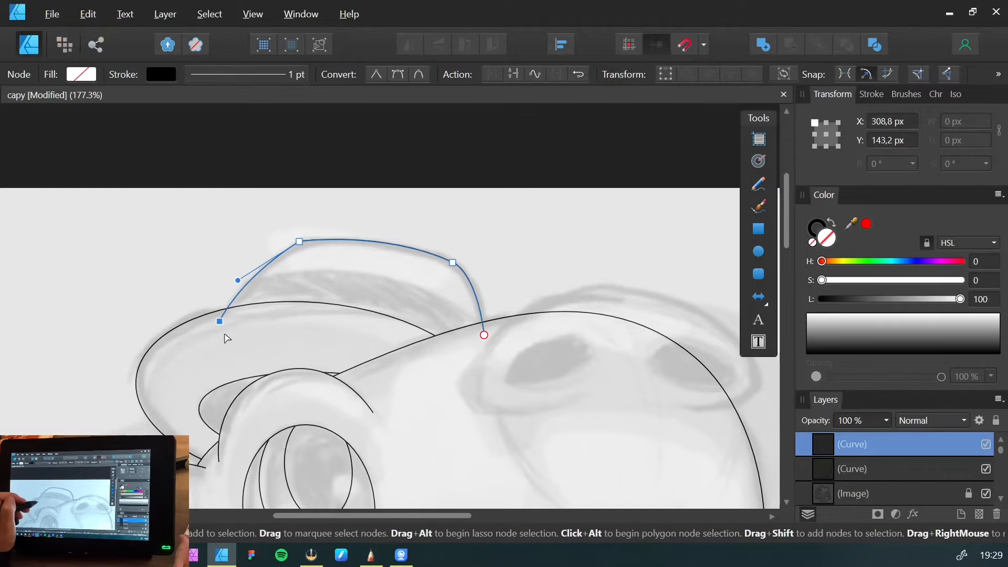
key("p")
left_click_drag(484, 335, 476, 279)
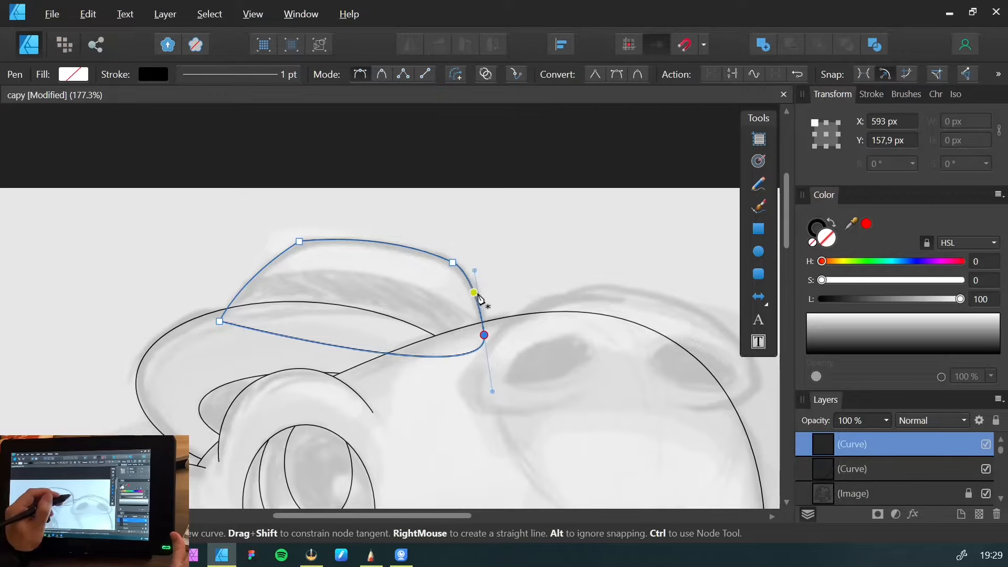
left_click(820, 318)
Send the closed hat crown curve backward until it lies behind both the head and the brim ellipse
key("v")
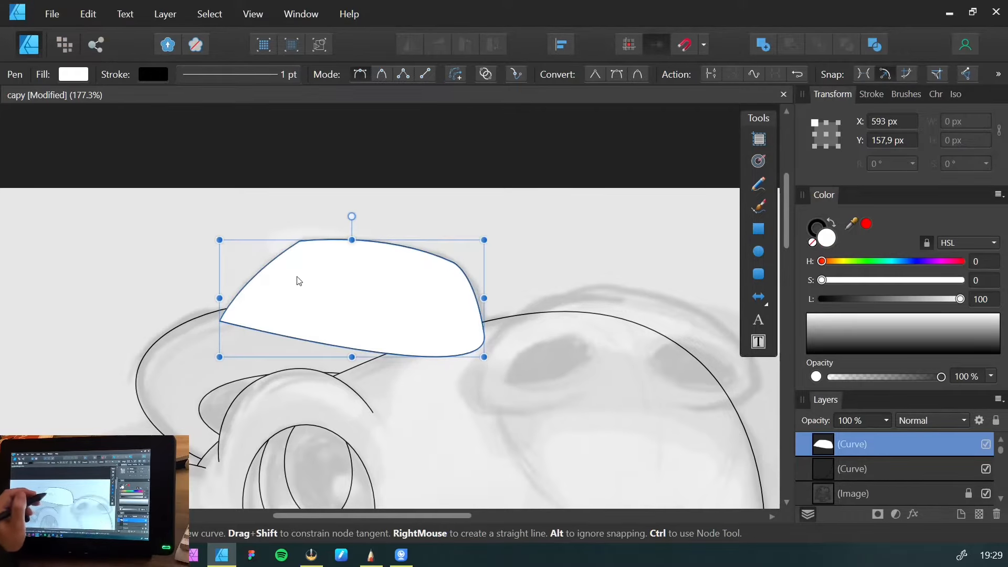
key("ctrl+bracketleft")
key("ctrl+bracketleft")
left_click(177, 258)
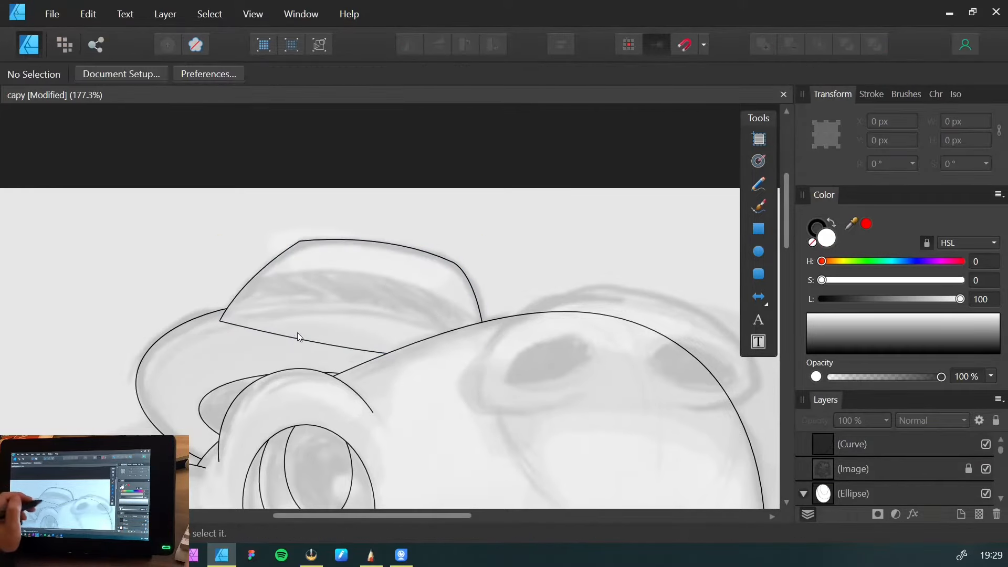
left_click(231, 299)
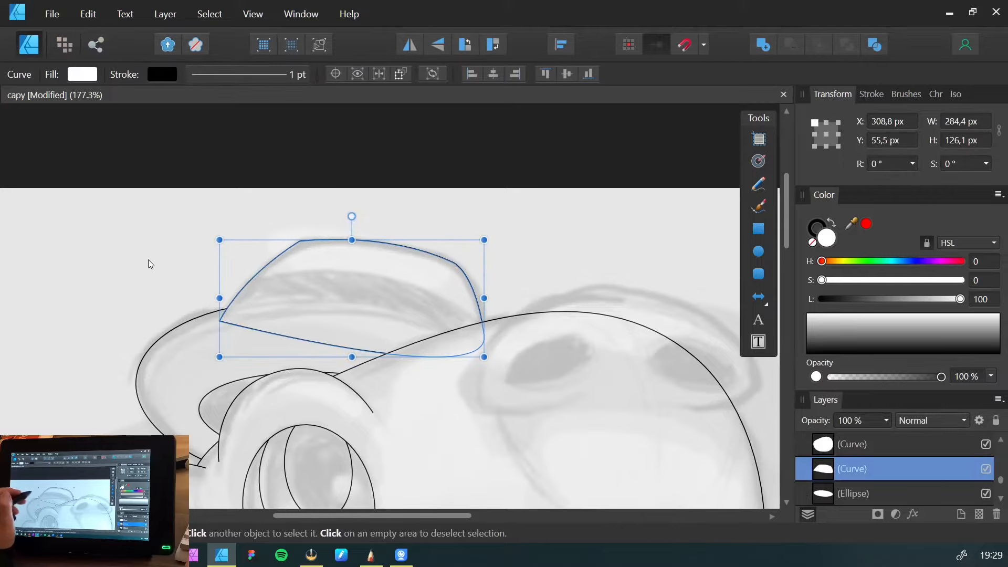
key("ctrl+bracketleft")
left_click(155, 271)
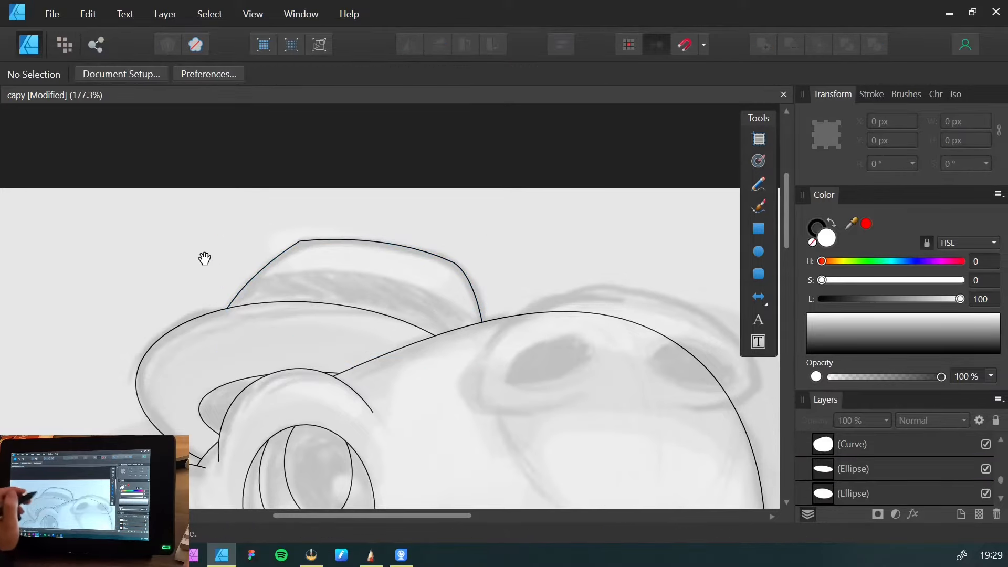
Save the capybara drawing with the hat crown in place
key("z")
left_click_drag(200, 275, 271, 277)
key("space")
key("ctrl+s")
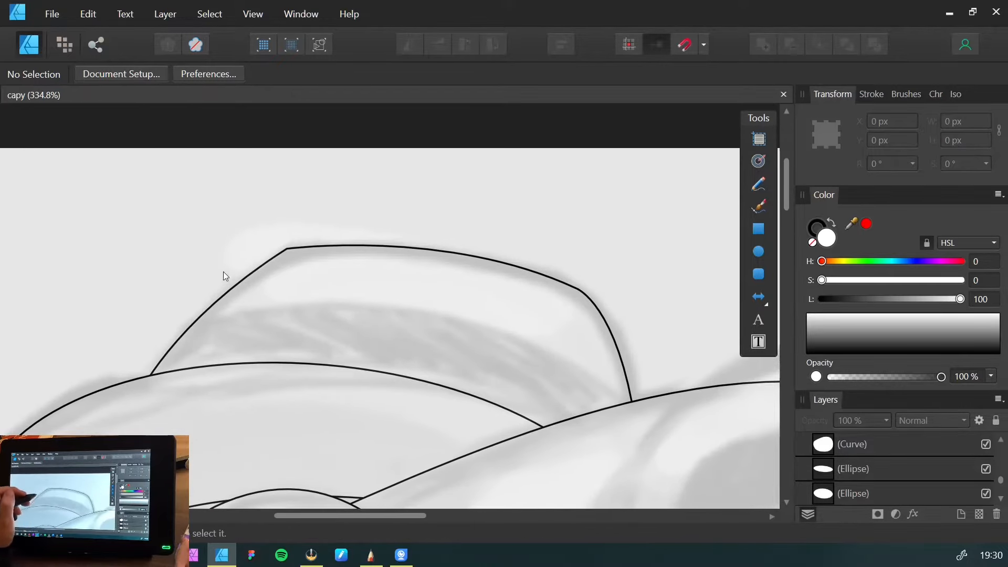
Round the hat crown curve's upper-left corner with the Corner tool to a radius of 43.3 px
left_click(284, 258)
key("z")
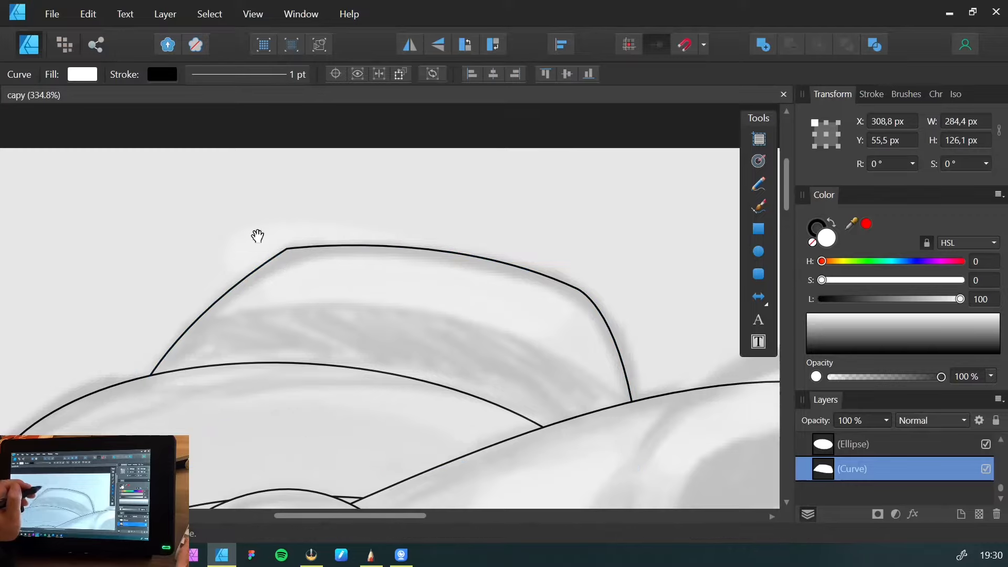
left_click_drag(254, 243, 304, 289)
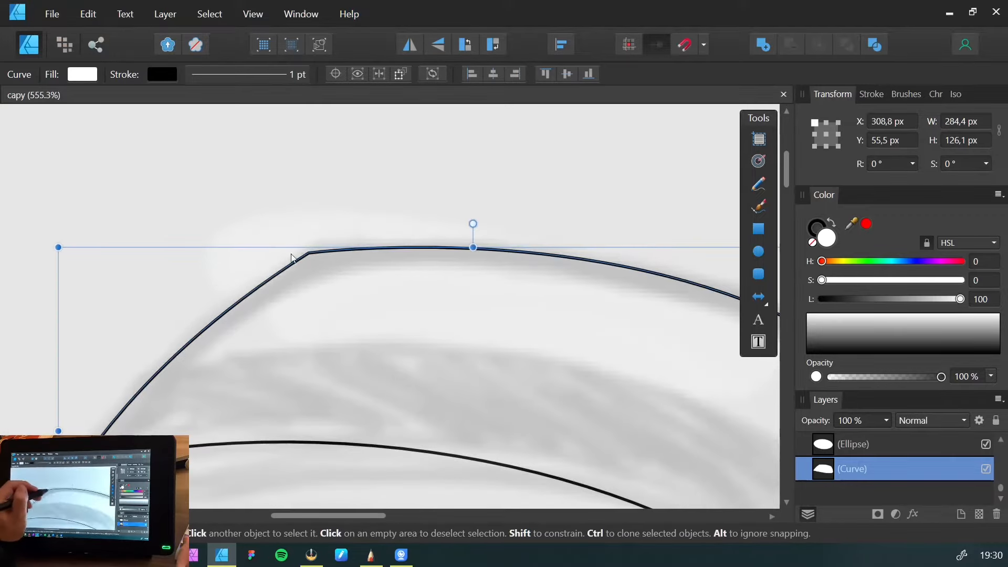
left_click_drag(218, 218, 234, 191)
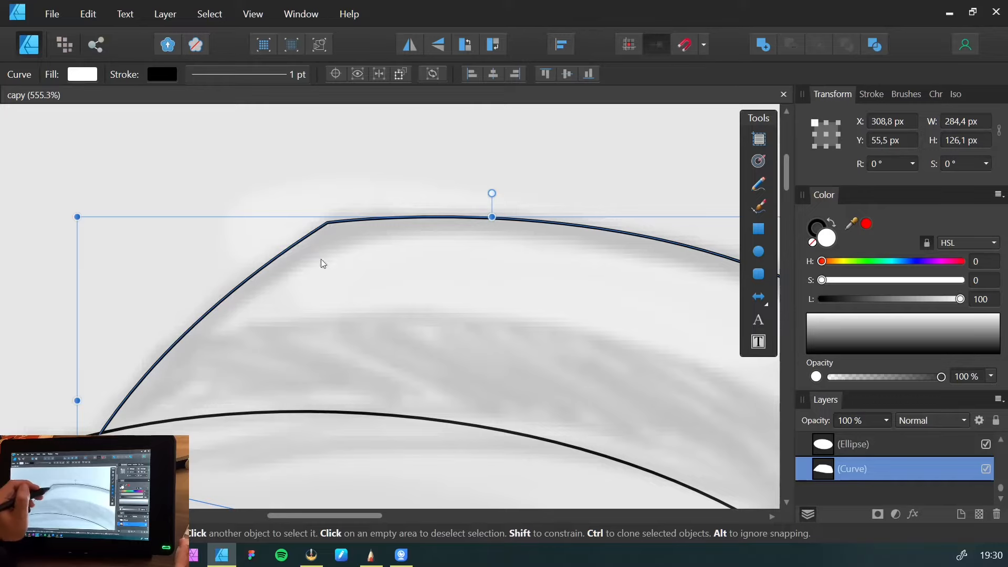
key("a")
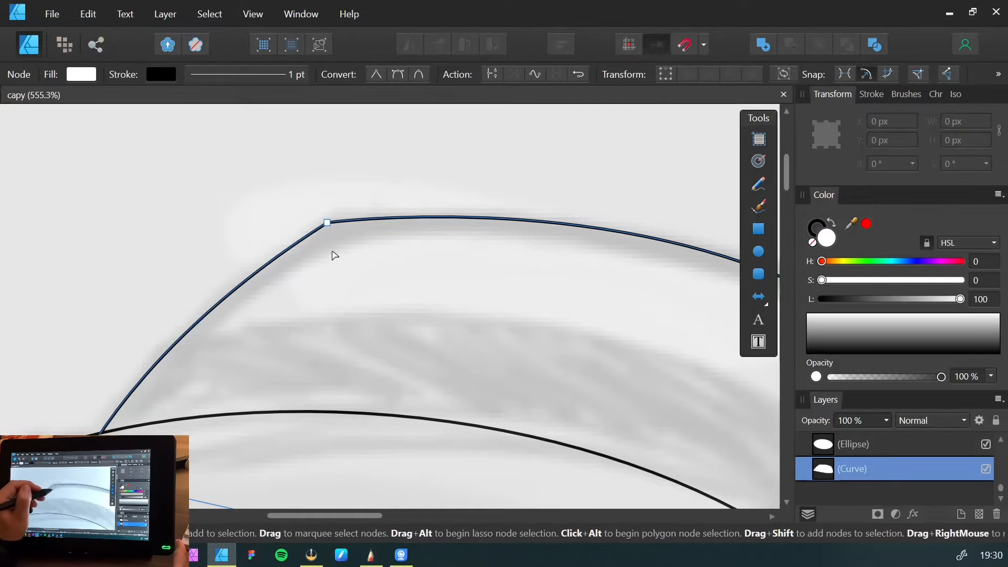
key("v")
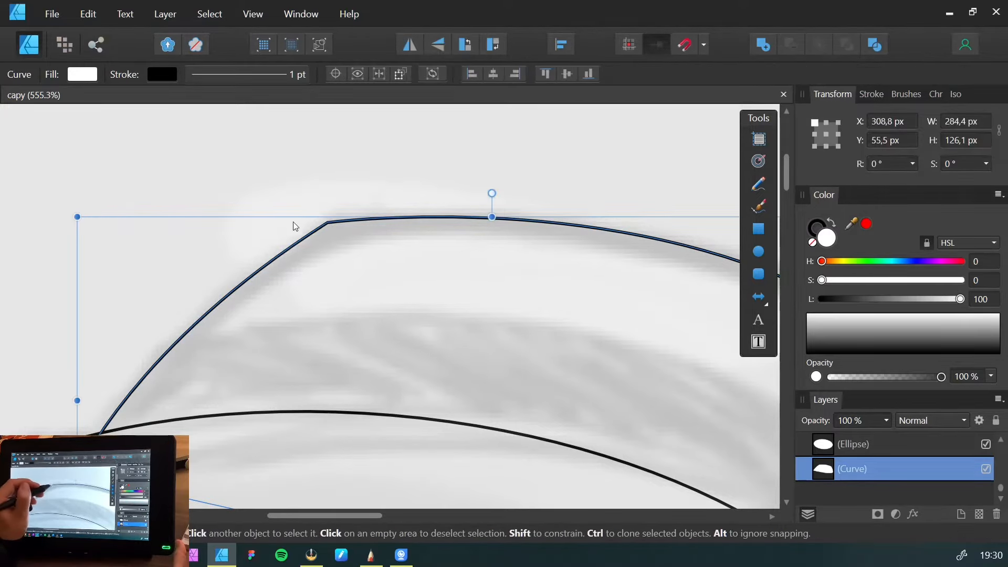
key("c")
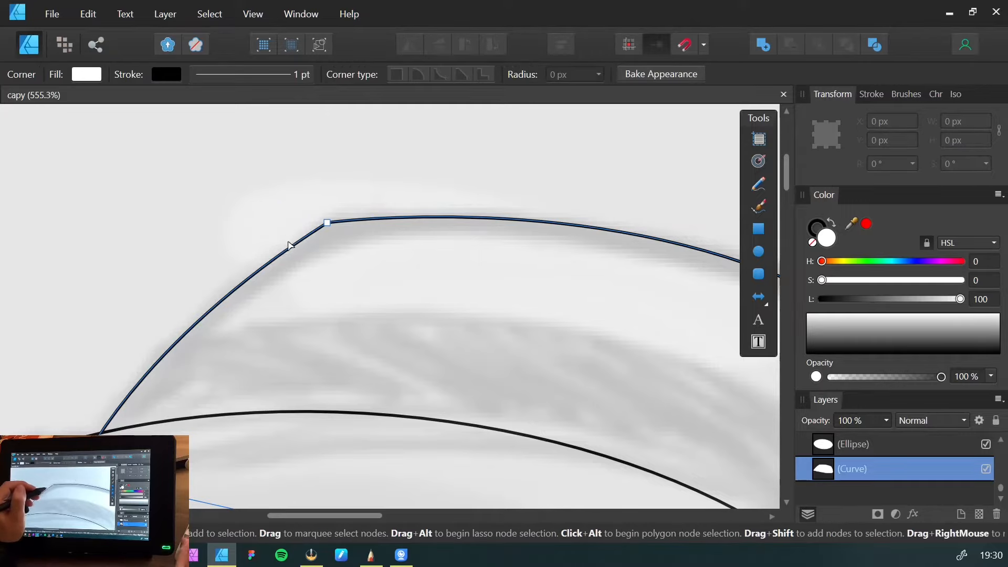
key("v")
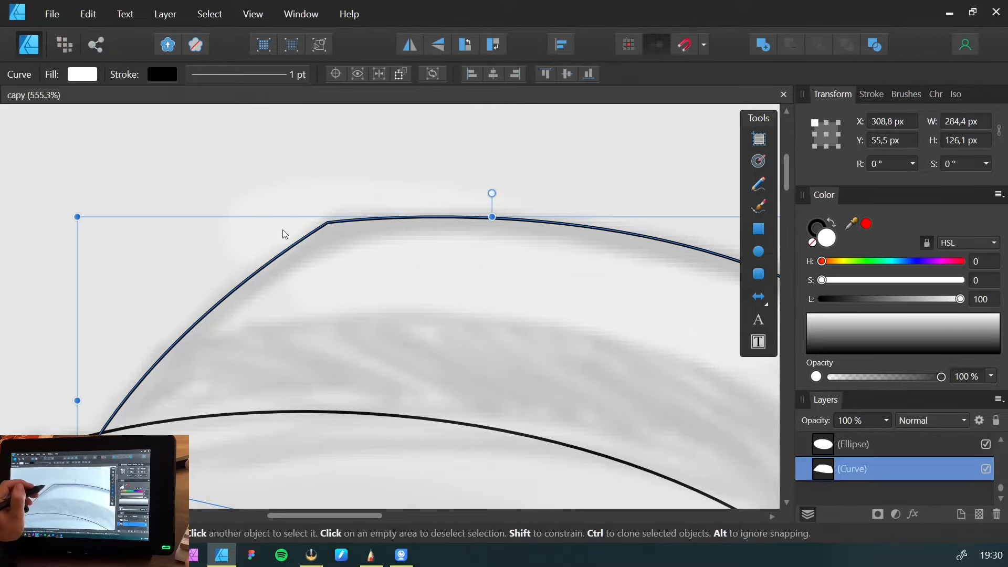
left_click(233, 191)
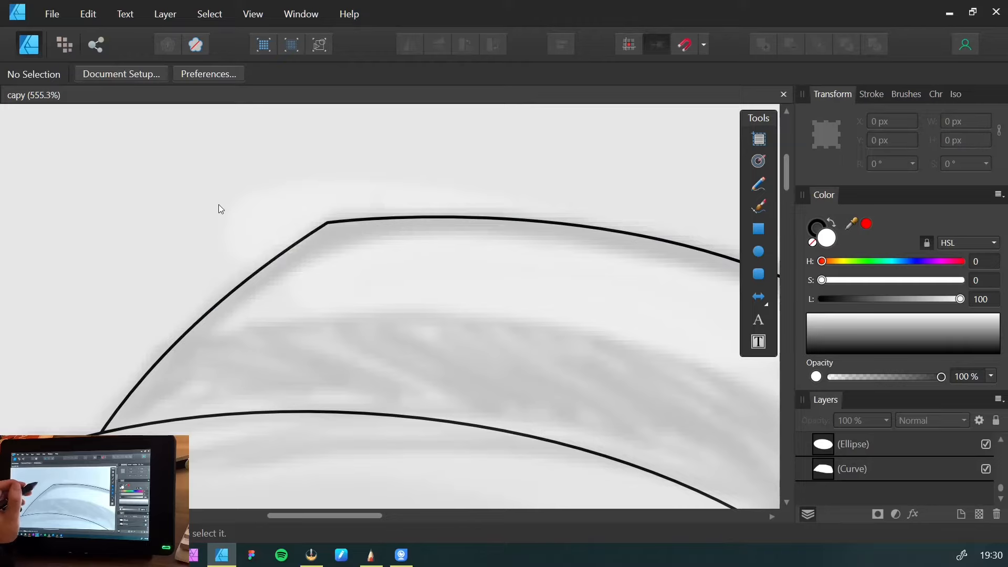
key("c")
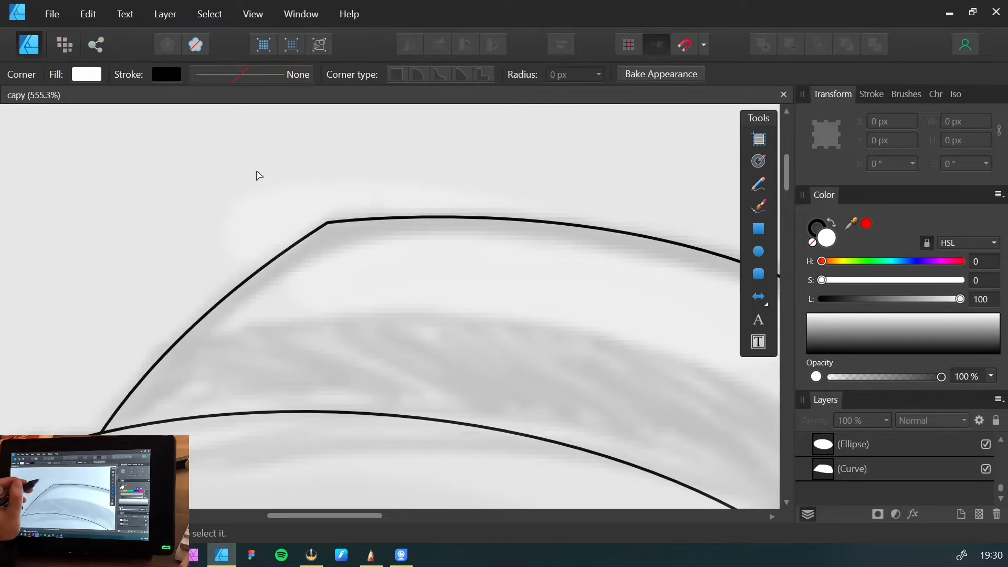
left_click(327, 226)
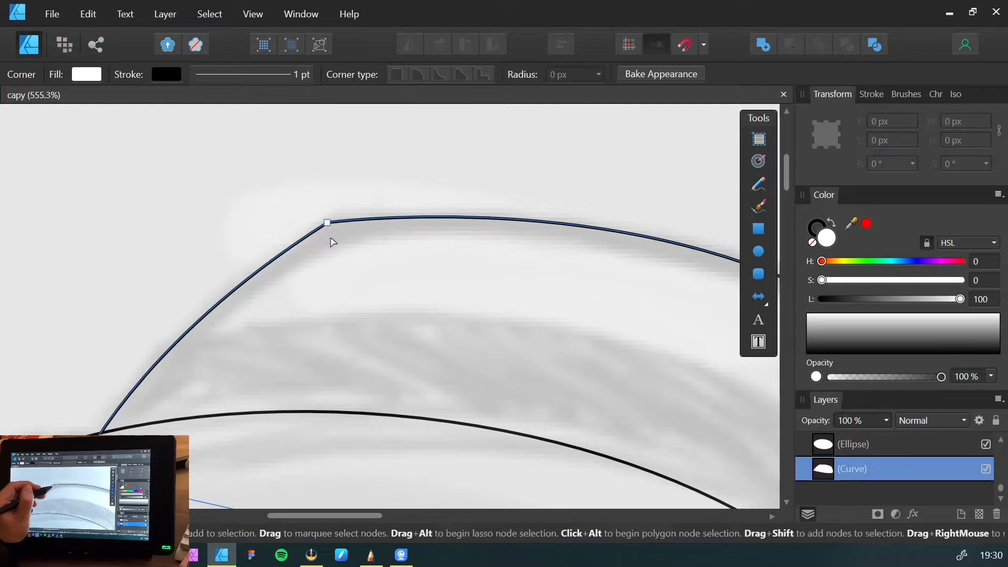
left_click_drag(327, 225, 407, 340)
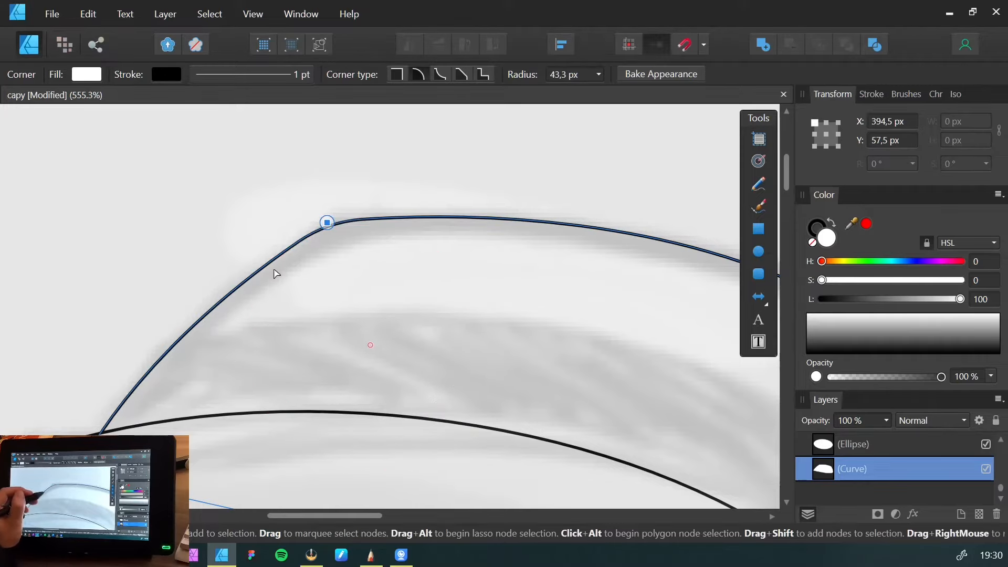
key("v")
left_click(184, 241)
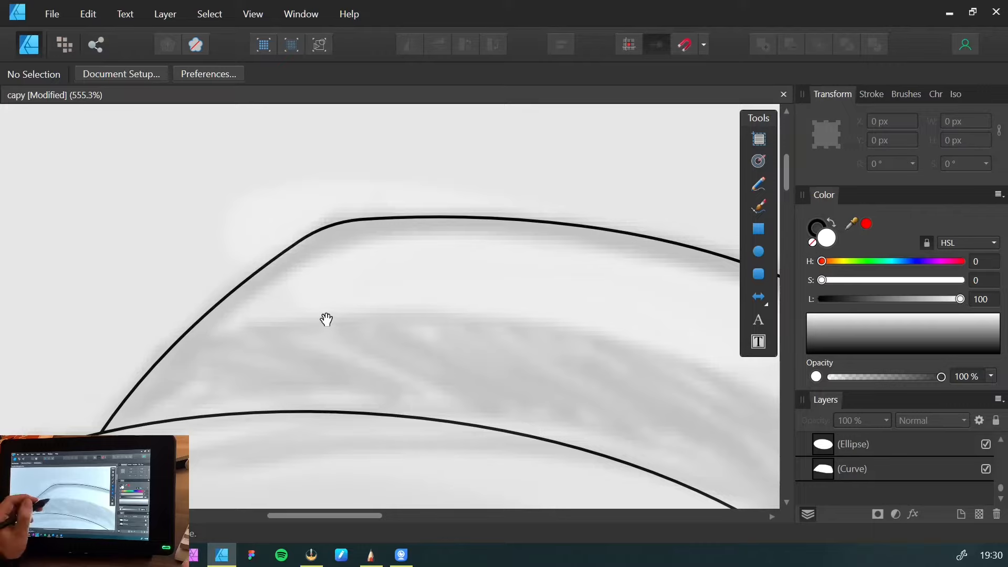
Draw a closed Pen curve whose upper edge follows the sketched hat band, about 344 x 119 px, and fill it white
left_click_drag(364, 305, 156, 320)
left_click_drag(243, 326, 178, 321)
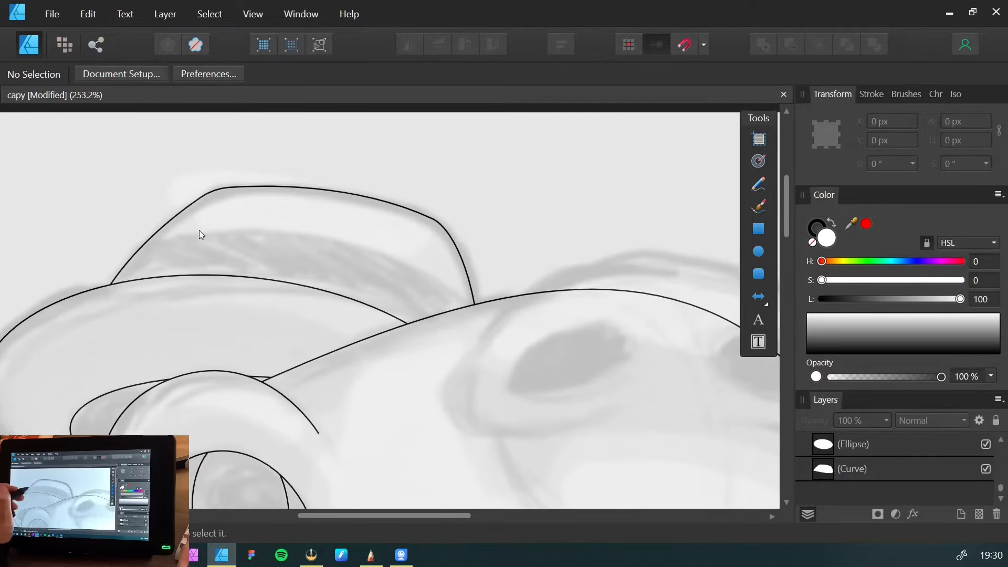
key("p")
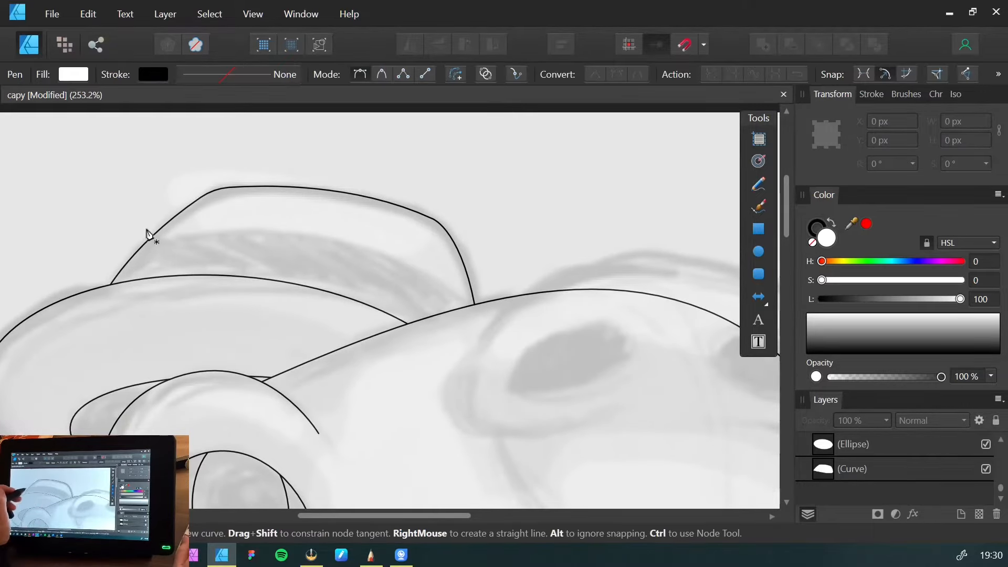
left_click(119, 247)
left_click_drag(486, 305, 670, 423)
left_click(388, 382)
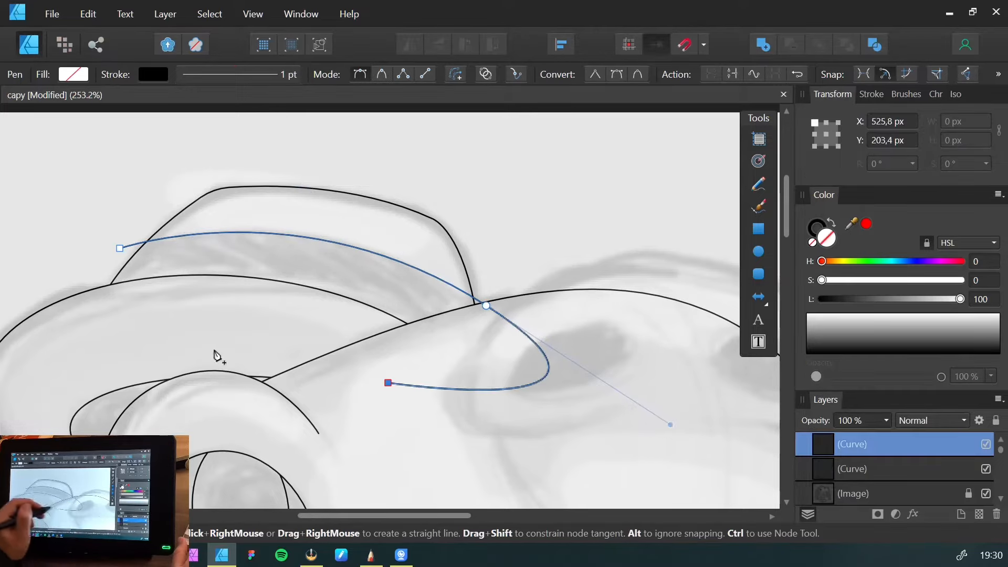
left_click(97, 330)
left_click(92, 264)
left_click(120, 247)
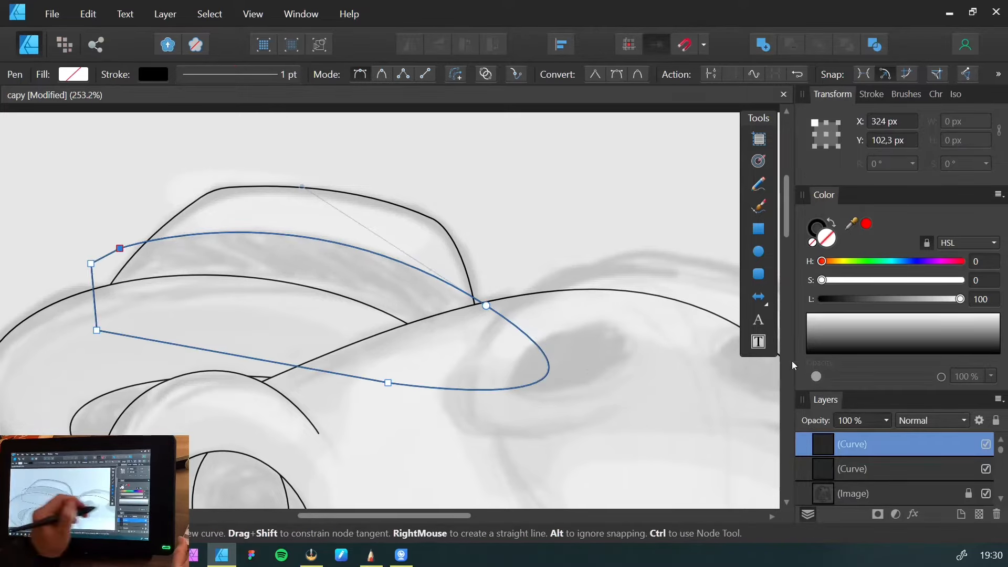
left_click(816, 314)
key("c")
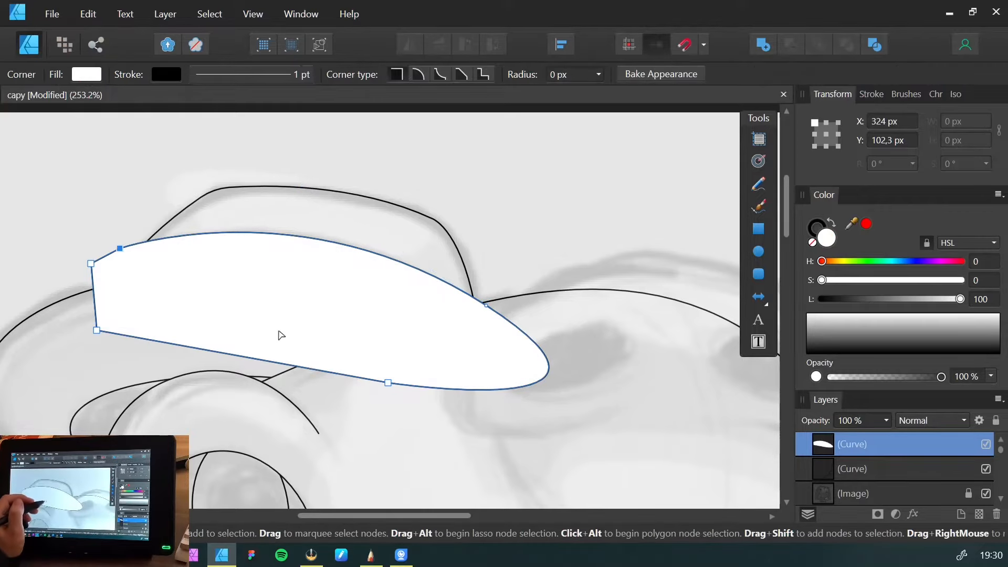
key("v")
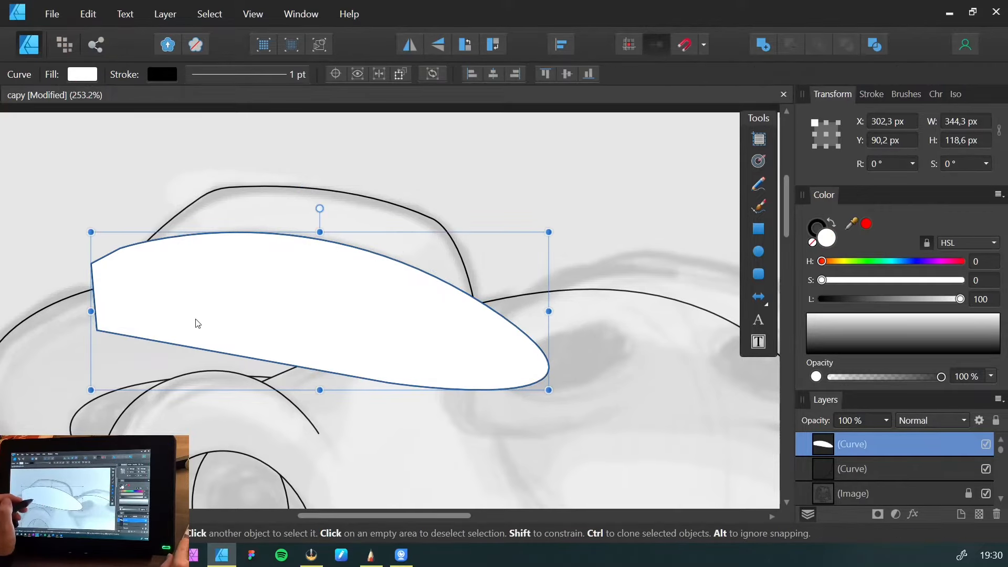
Cut the white hat band curve and paste it inside the crown curve so the crown clips it
key("Delete")
key("ctrl+alt+v")
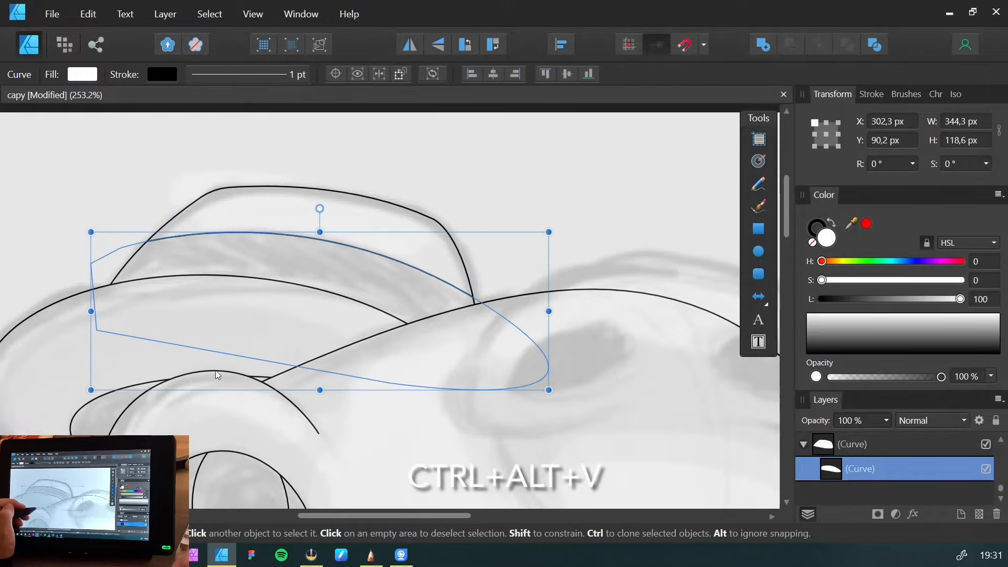
left_click(105, 275)
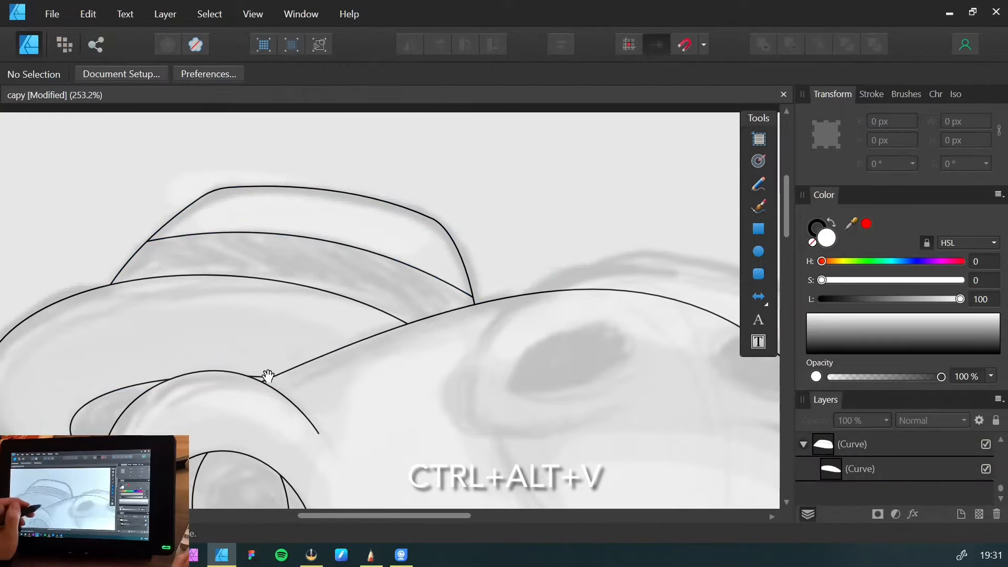
Refine the open nose curve's right-side handles and lower-right end node to follow the sketch, about 313 x 131 px overall
left_click_drag(267, 375, 294, 252)
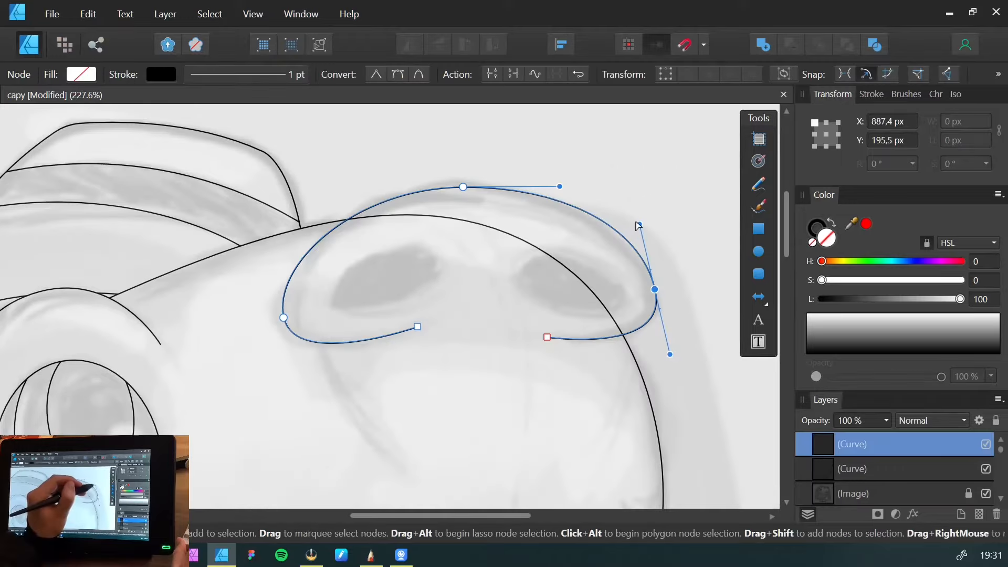
left_click_drag(636, 225, 640, 225)
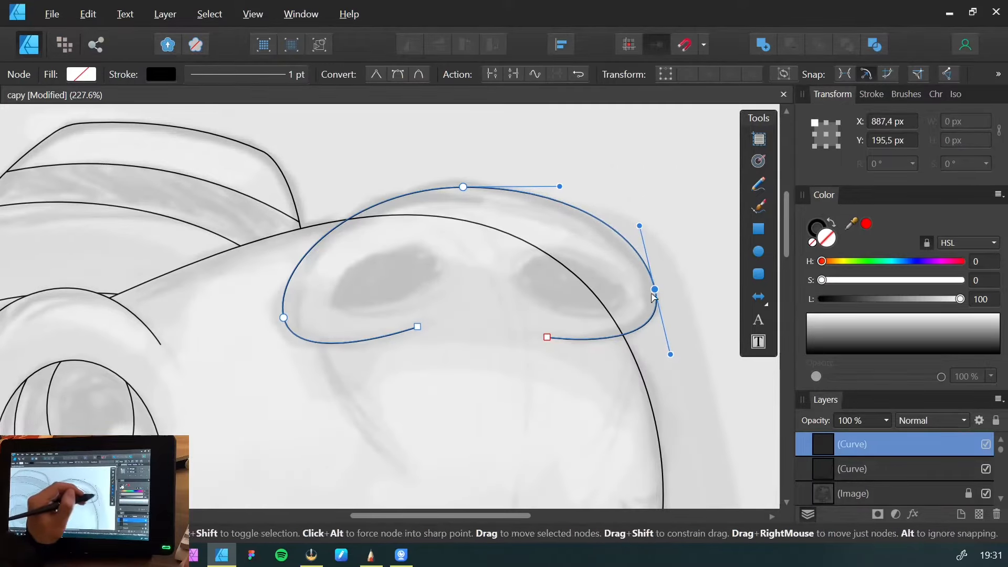
left_click_drag(546, 338, 537, 340)
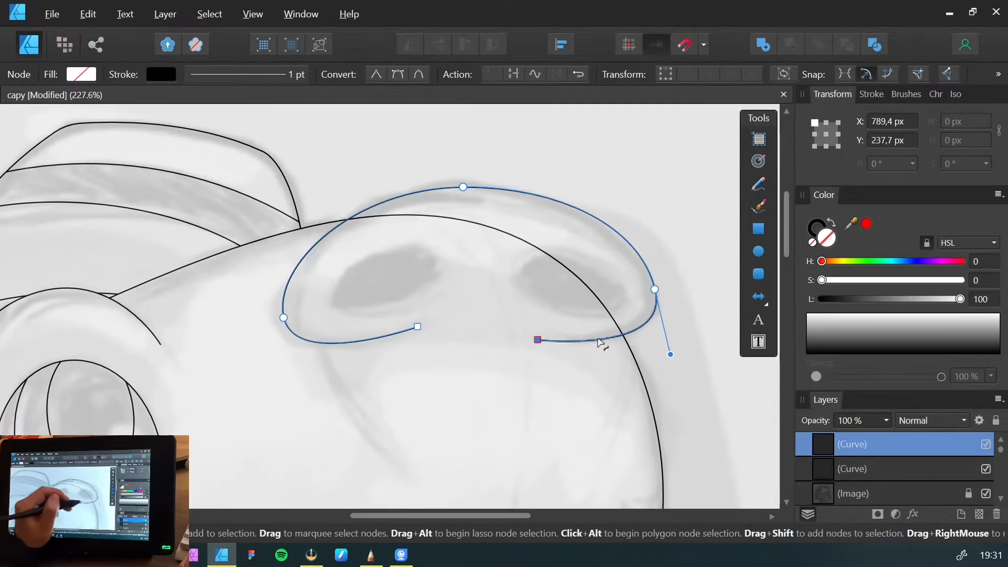
left_click_drag(671, 354, 673, 358)
key("v")
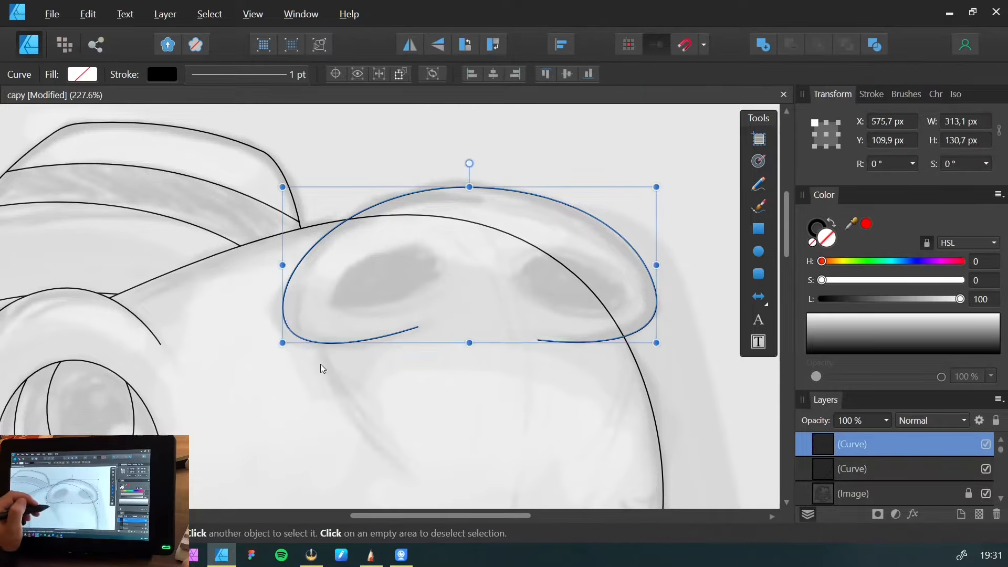
Fill the open nose curve white and send it beneath the sketch template image
left_click(823, 335)
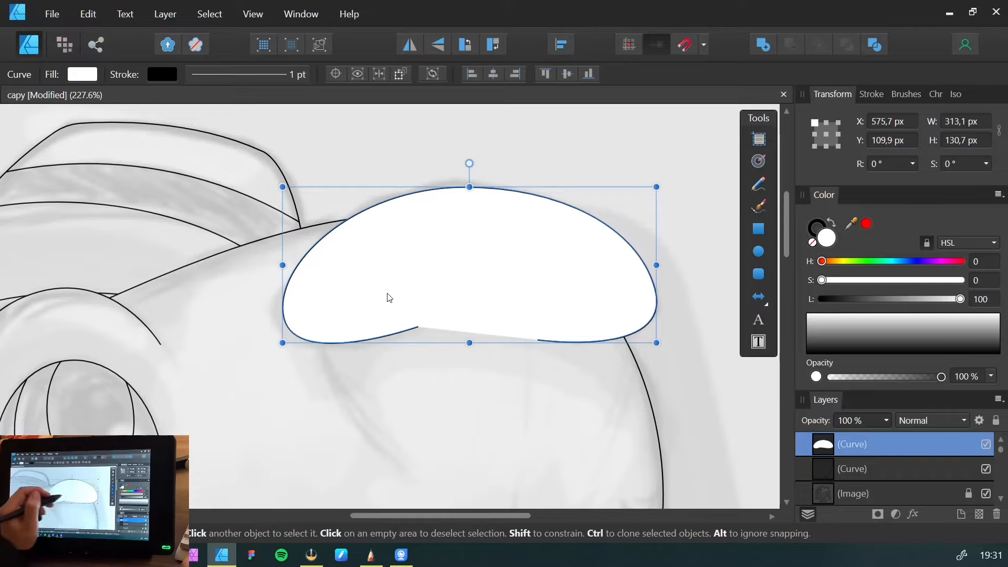
key("ctrl+shift+bracketleft")
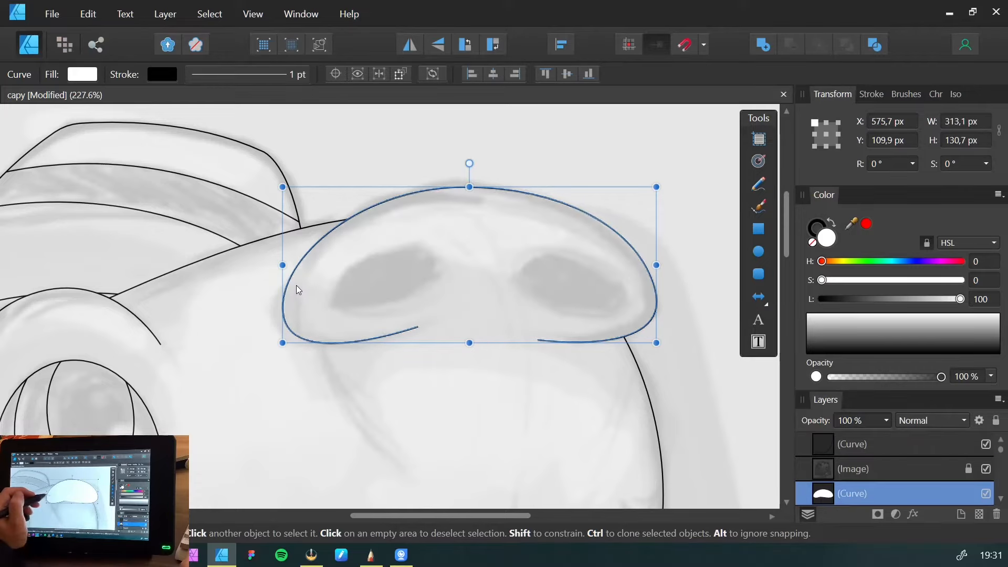
left_click(338, 134)
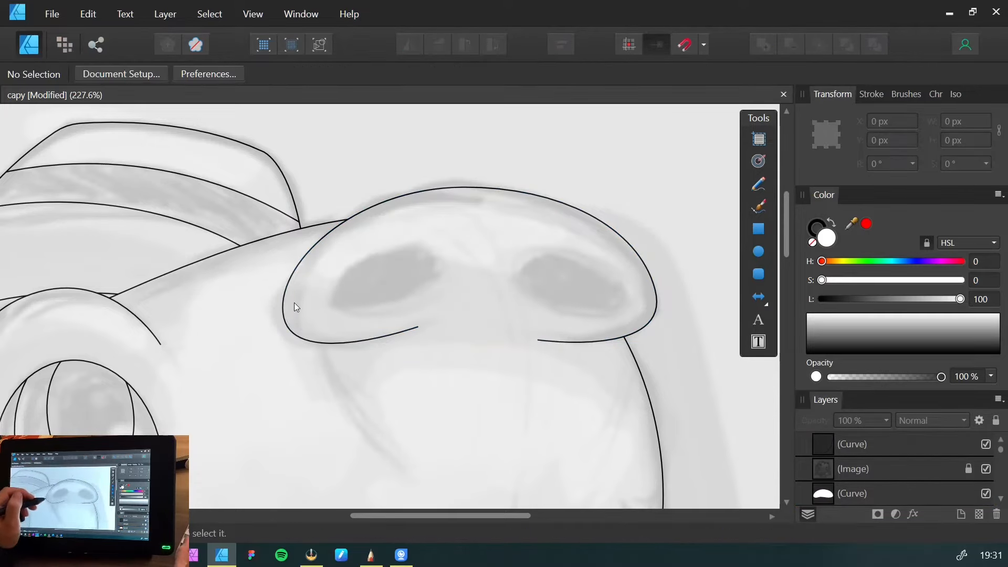
Draw an open Pen curve, about 66 x 98 px, from the nose's lower-left edge down along the sketched snout crease
left_click_drag(238, 372, 321, 322)
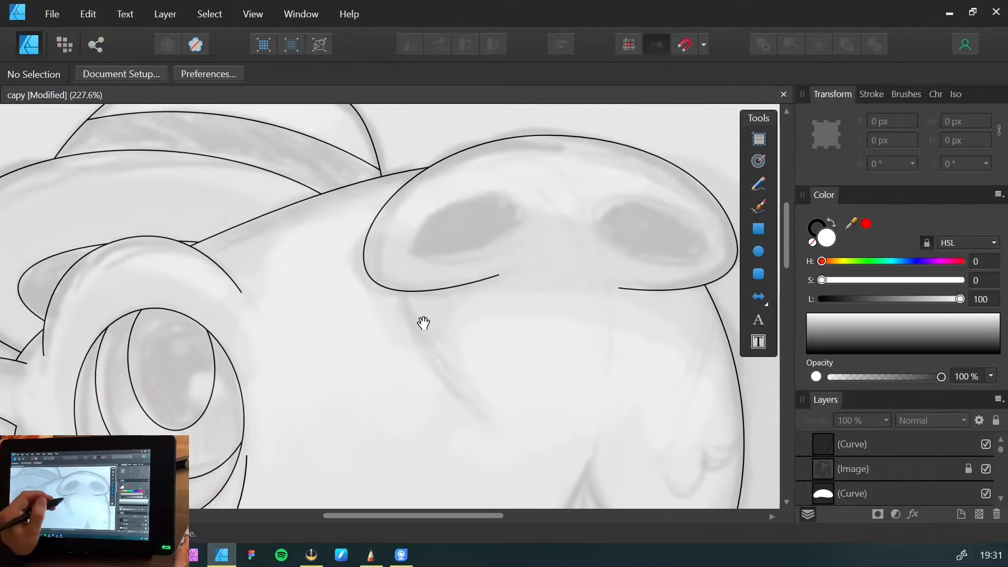
left_click_drag(421, 322, 365, 328)
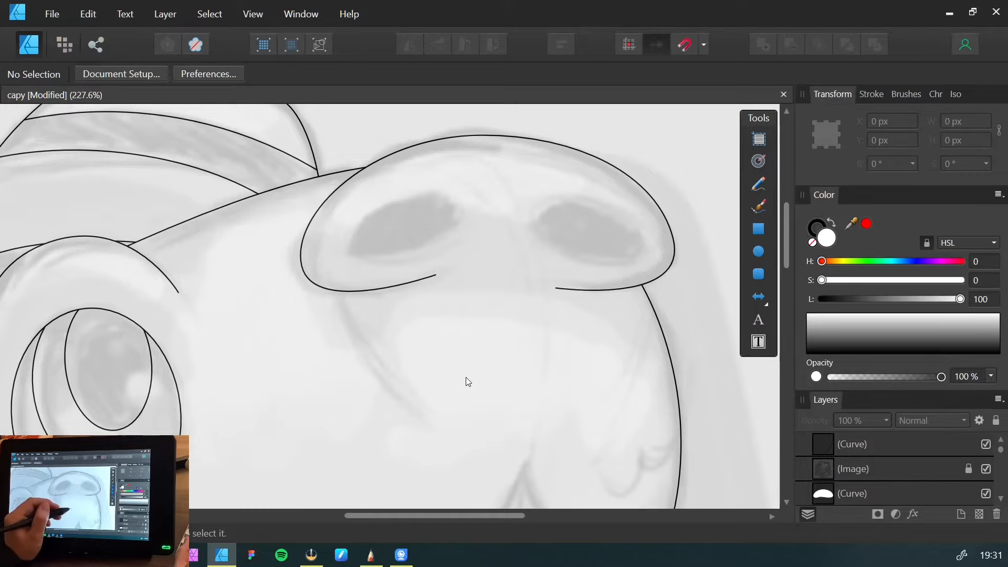
key("z")
left_click_drag(383, 353, 246, 386)
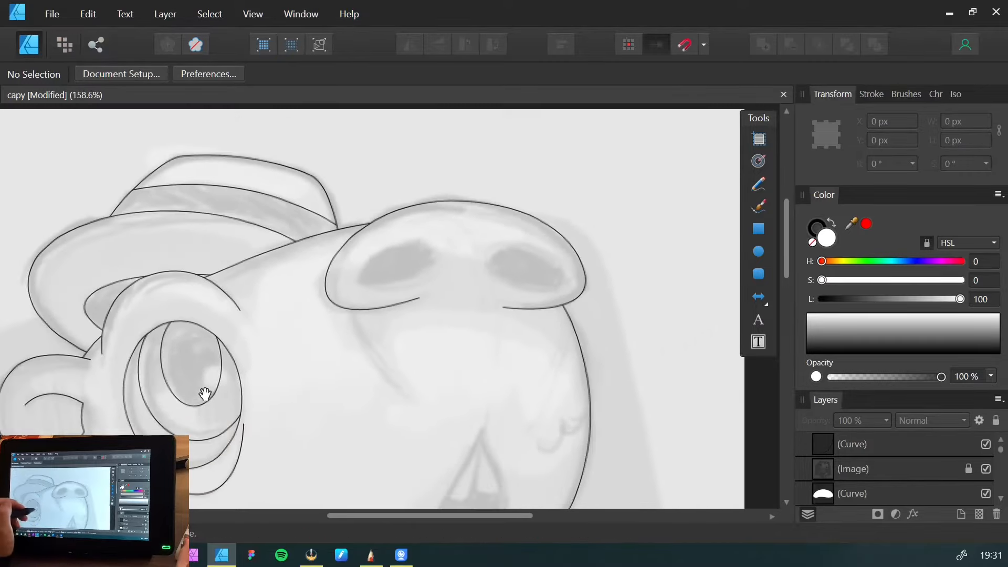
left_click_drag(226, 351, 466, 278)
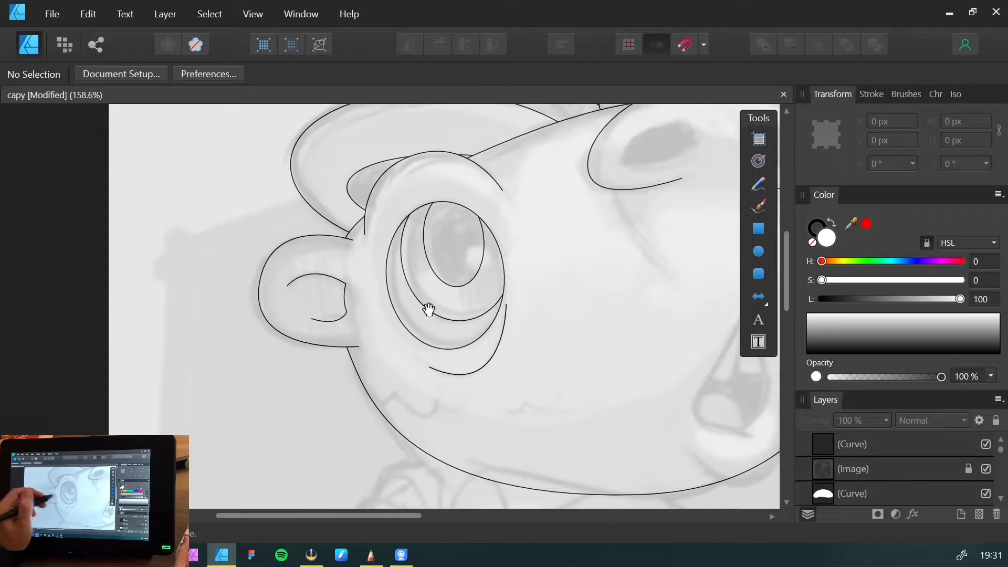
mouse_move(429, 309)
left_mouse_down()
mouse_move(393, 342)
mouse_move(426, 353)
left_mouse_up()
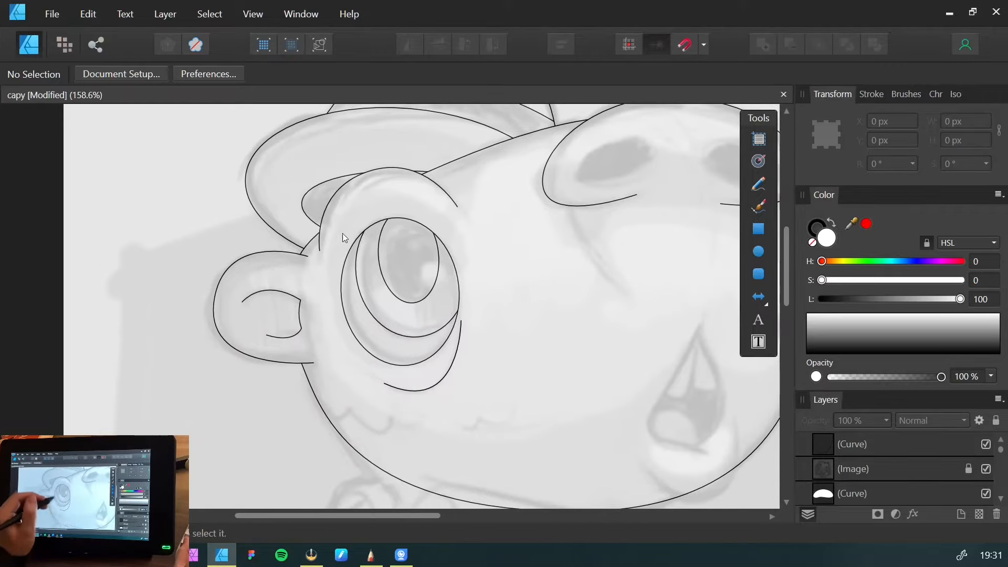
mouse_move(551, 214)
left_mouse_down()
mouse_move(349, 292)
mouse_move(323, 291)
mouse_move(400, 317)
left_mouse_up()
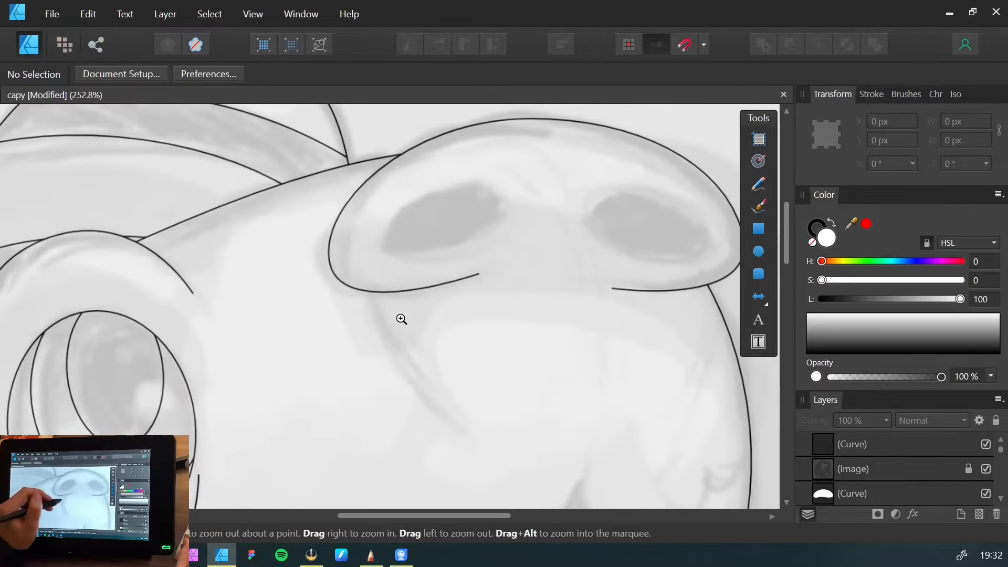
key("p")
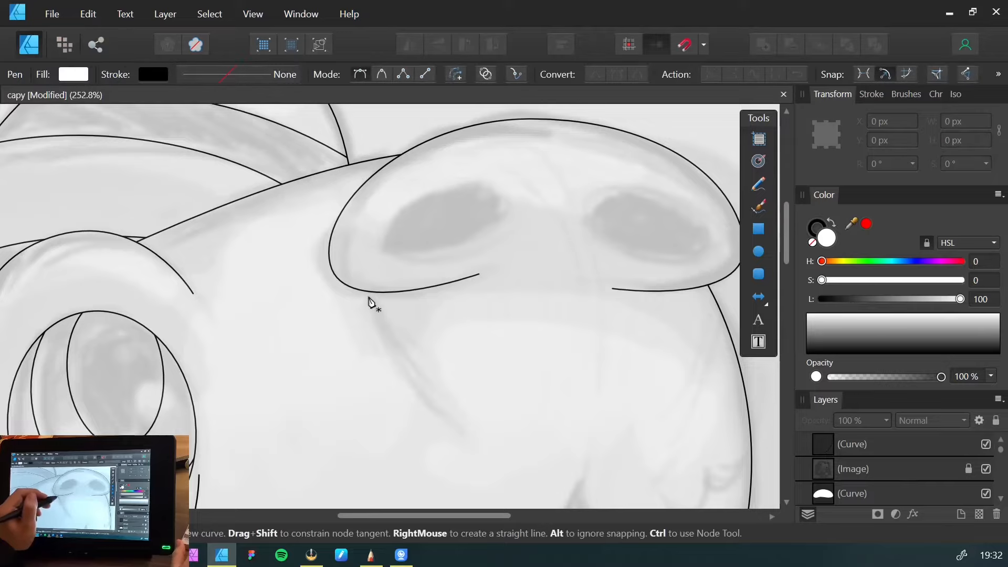
left_click(369, 295)
left_click_drag(455, 424, 536, 481)
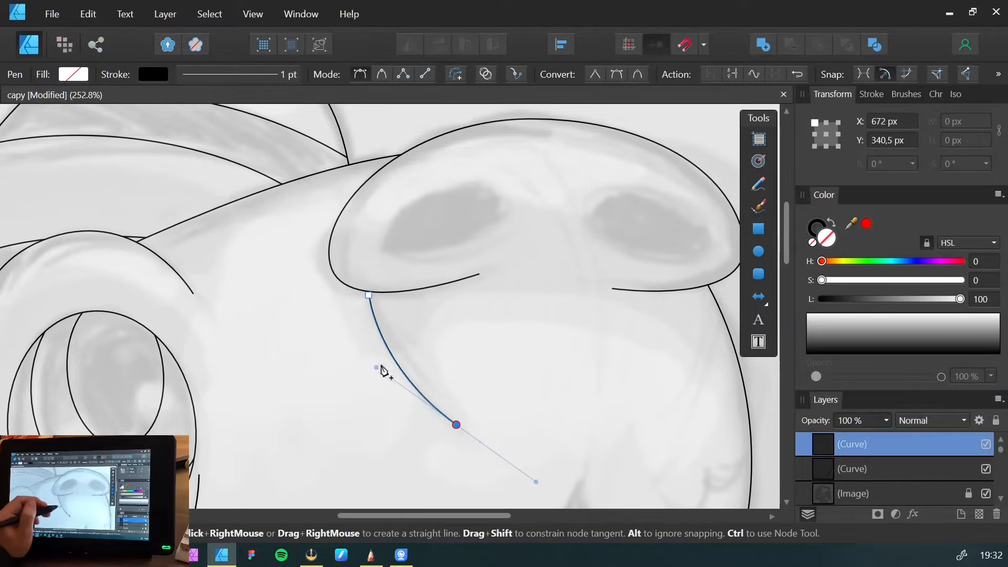
key("v")
scroll(386, 360, "right", 4)
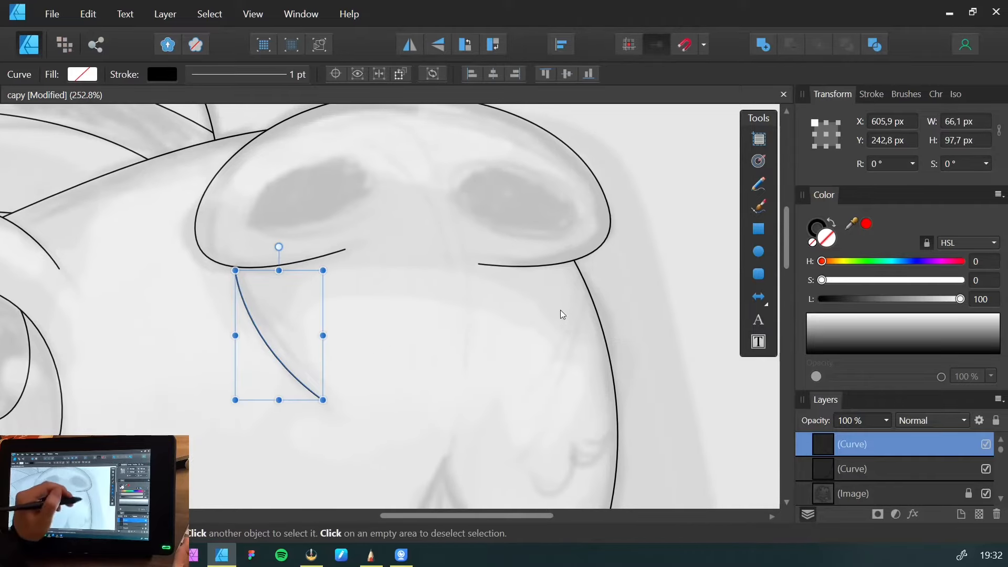
key("p")
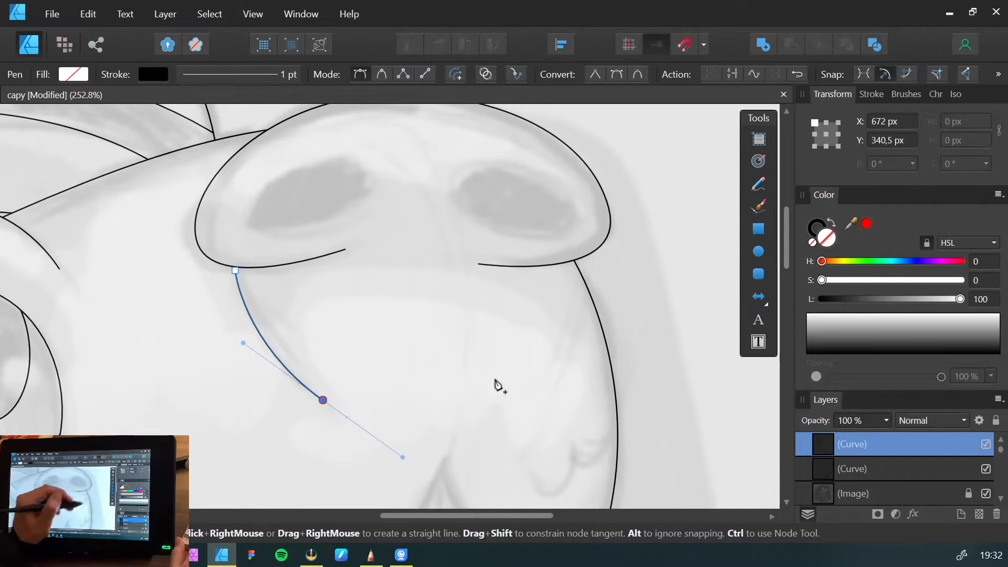
left_click(577, 280)
key("ctrl+z")
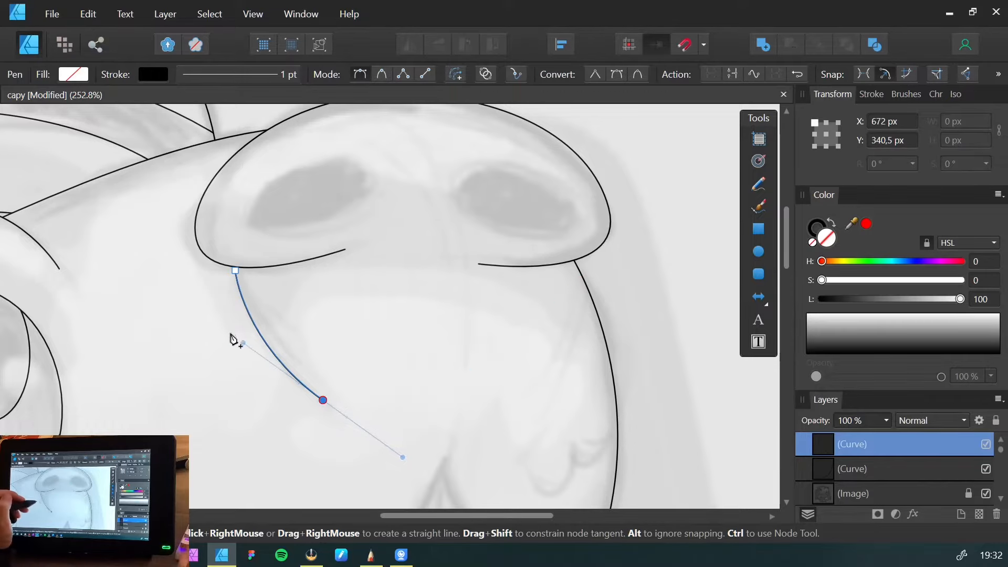
key("v")
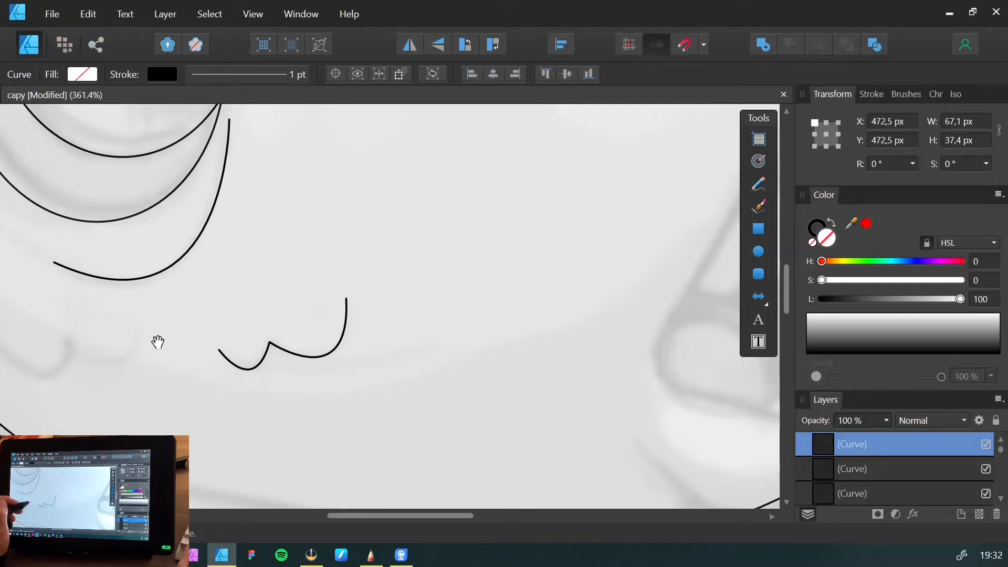
left_click_drag(157, 342, 497, 268)
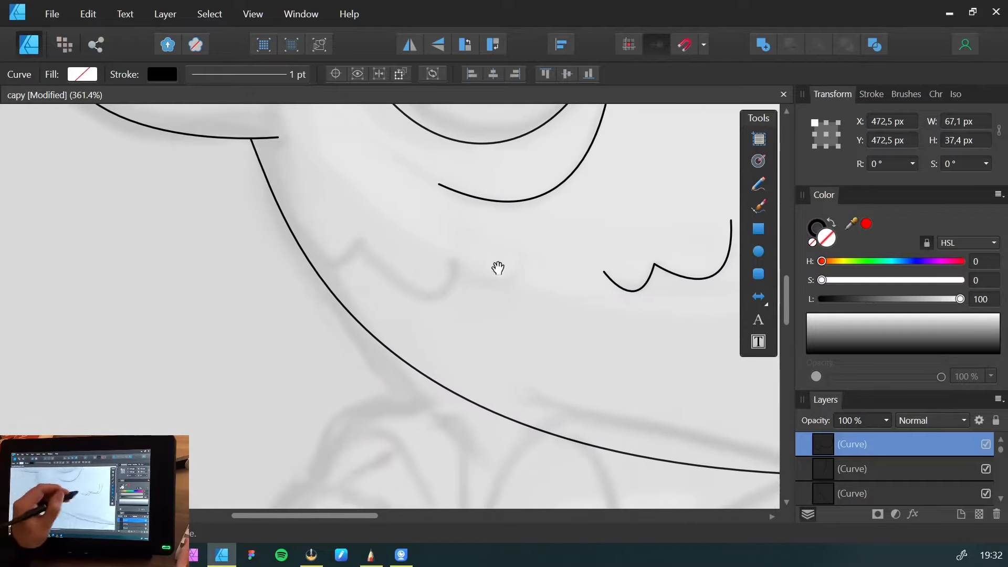
left_click_drag(313, 295, 266, 325)
key("p")
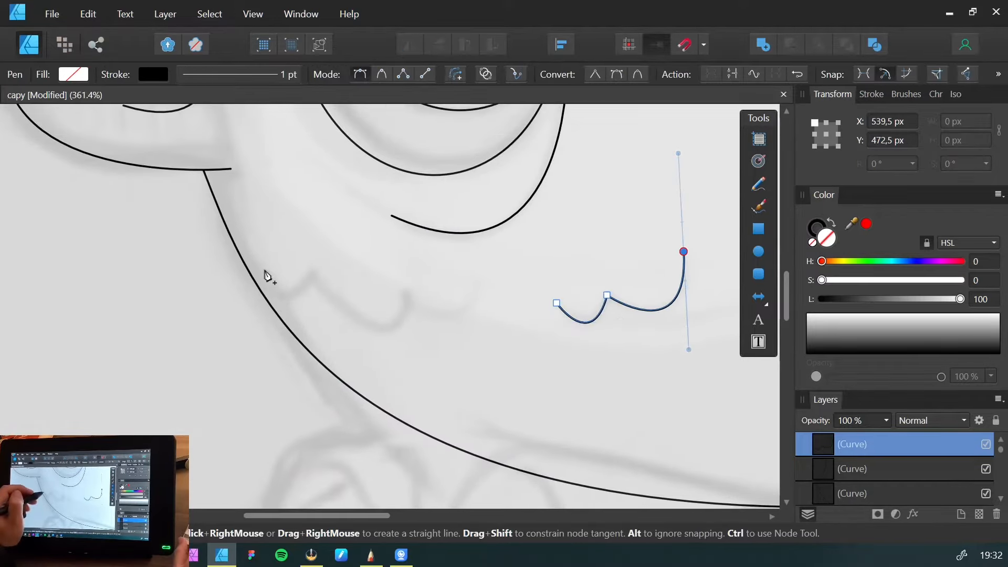
left_click(258, 262)
key("ctrl+z")
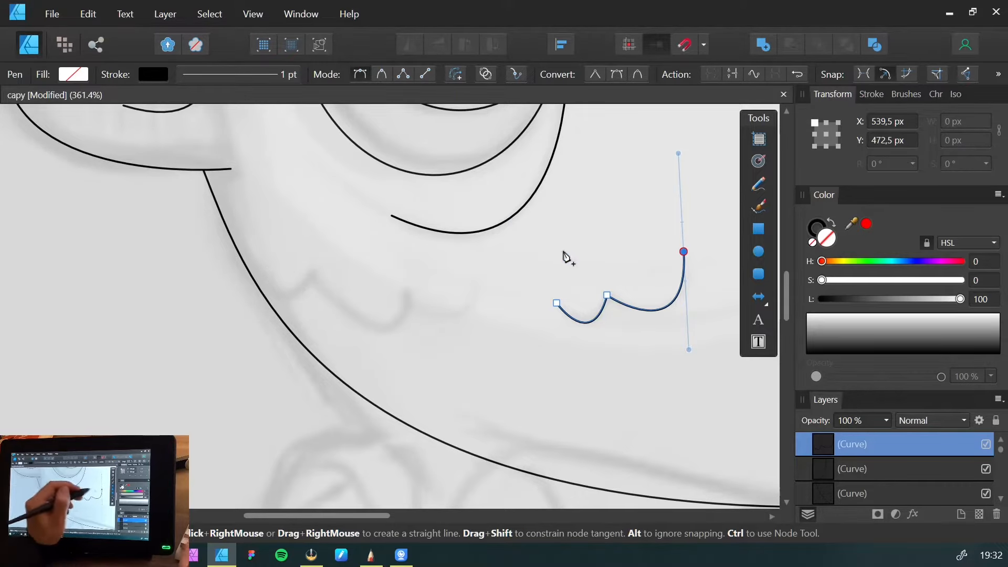
Deselect the existing cheek curve and draw a separate open Pen curve with three scallops along the sketched fur marks beside the lower-left head outline
left_click(307, 297, "ctrl")
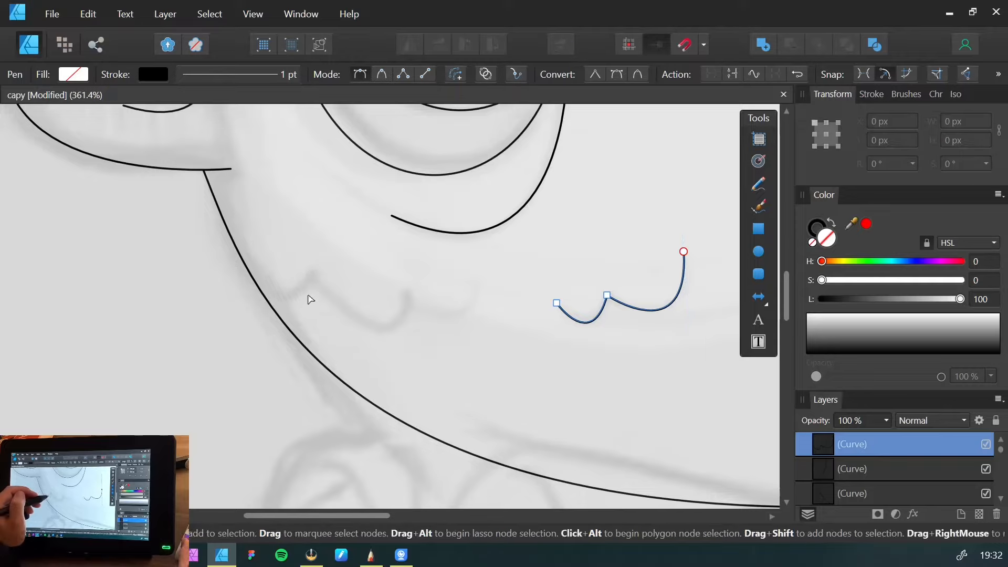
key("v")
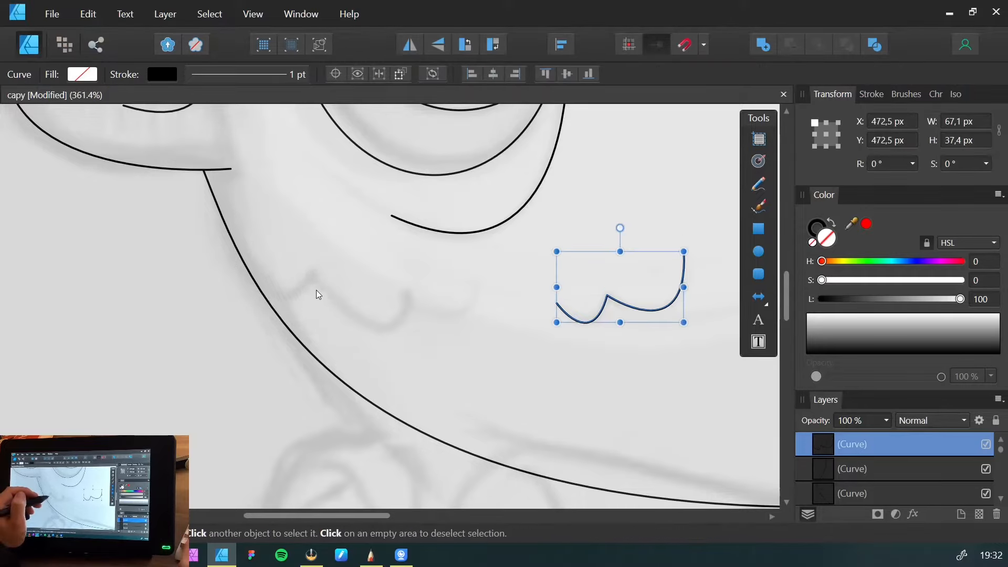
left_click(200, 285)
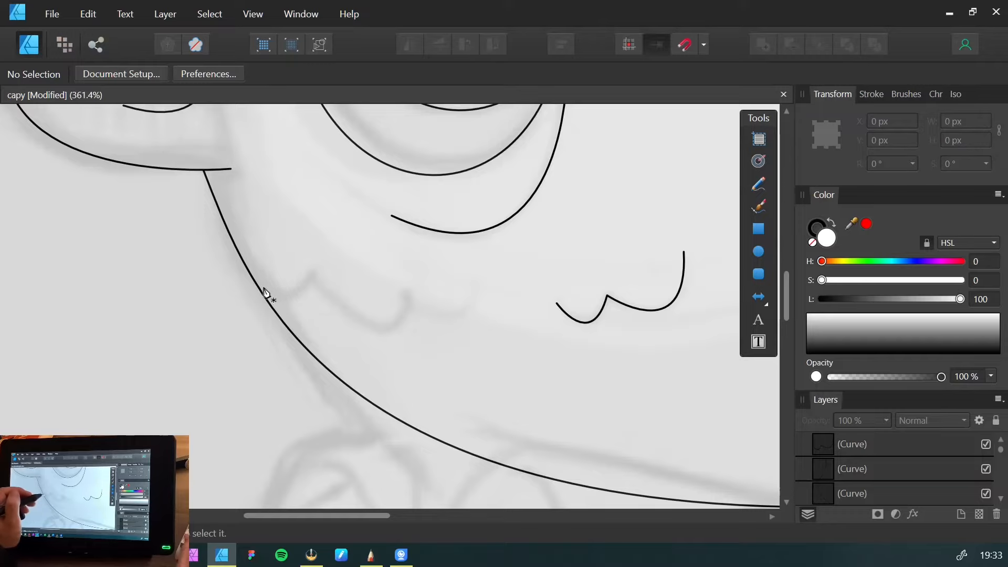
key("p")
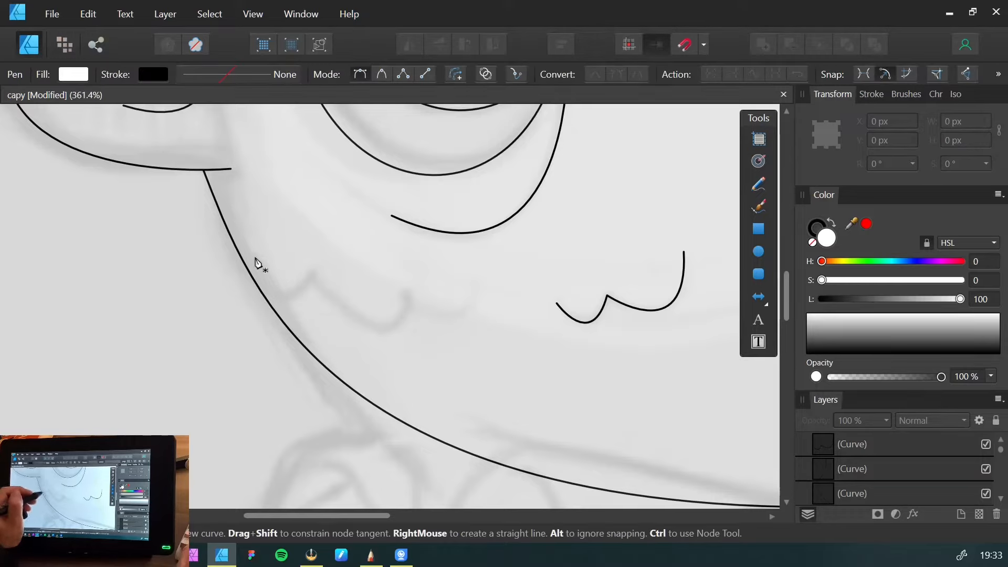
left_click(260, 272)
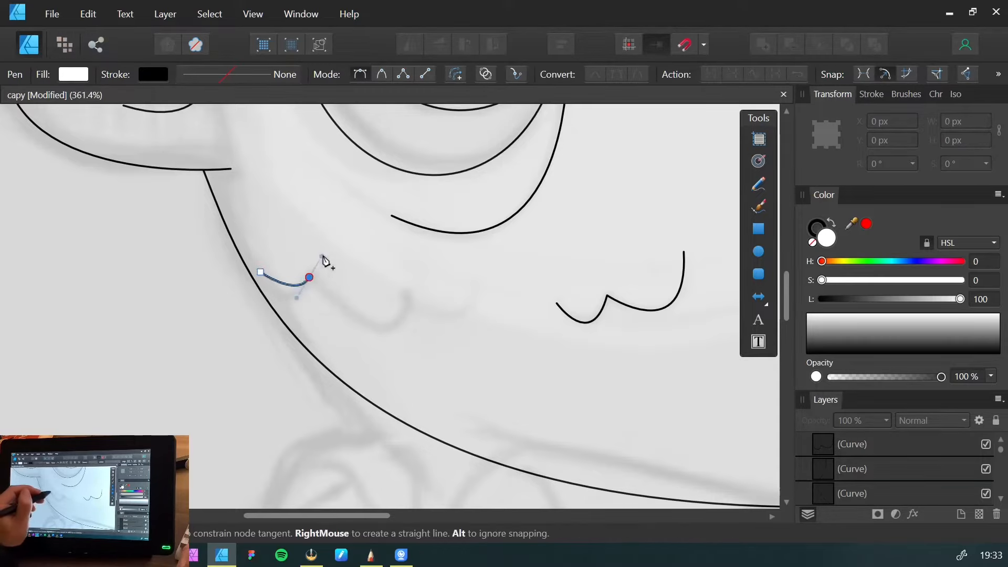
left_click_drag(322, 257, 334, 229)
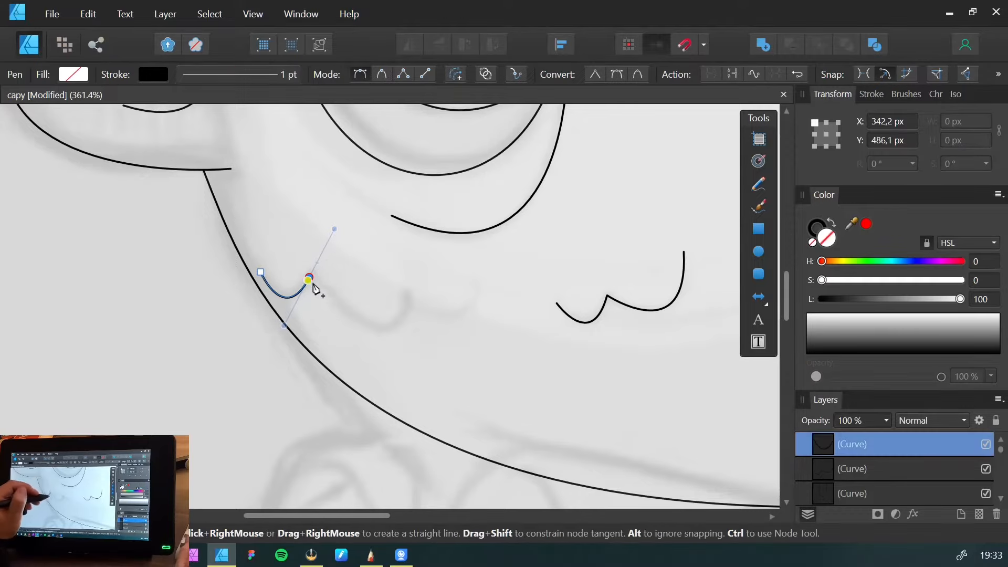
left_click(310, 278)
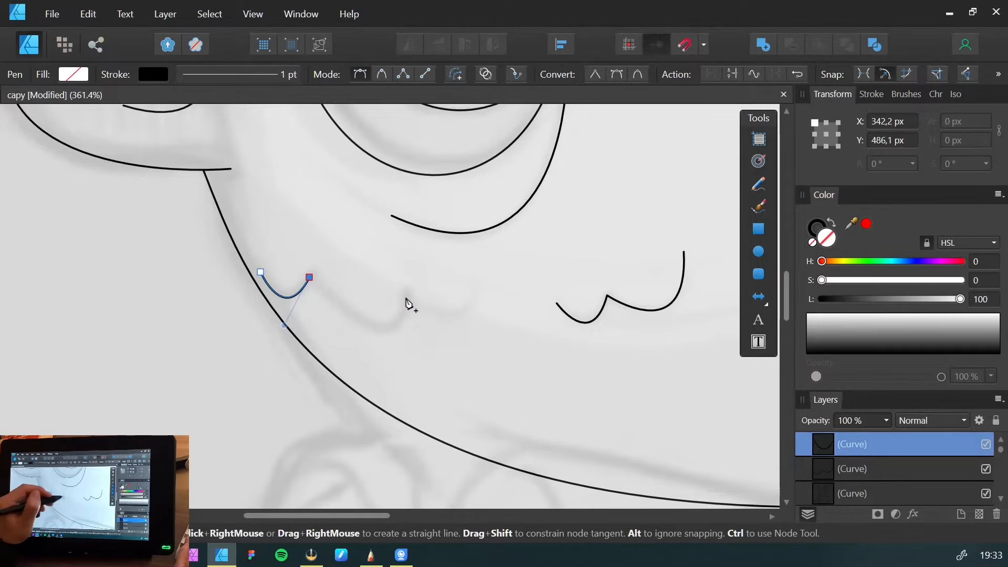
left_click_drag(404, 294, 420, 207)
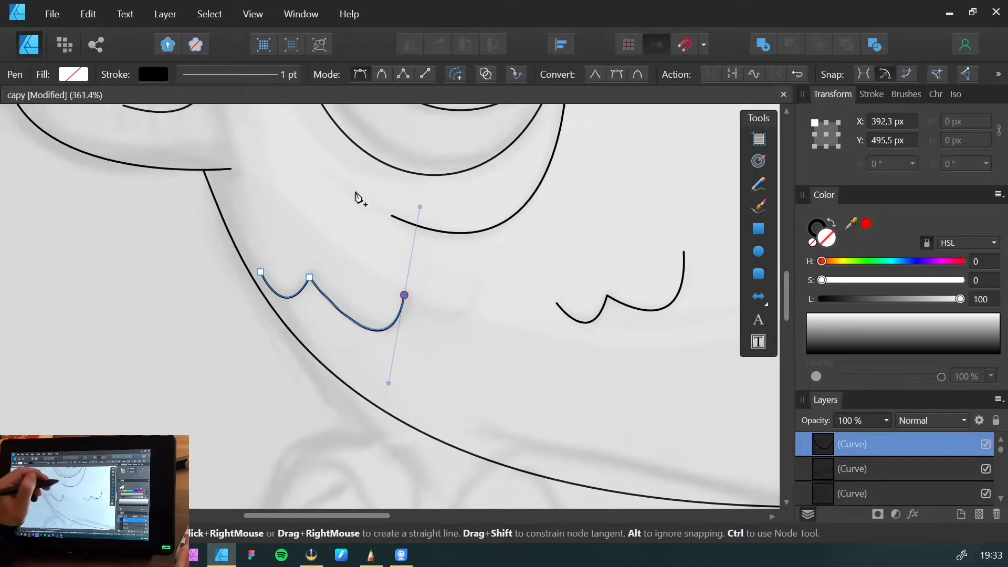
left_click(404, 295)
left_click_drag(466, 303, 494, 263)
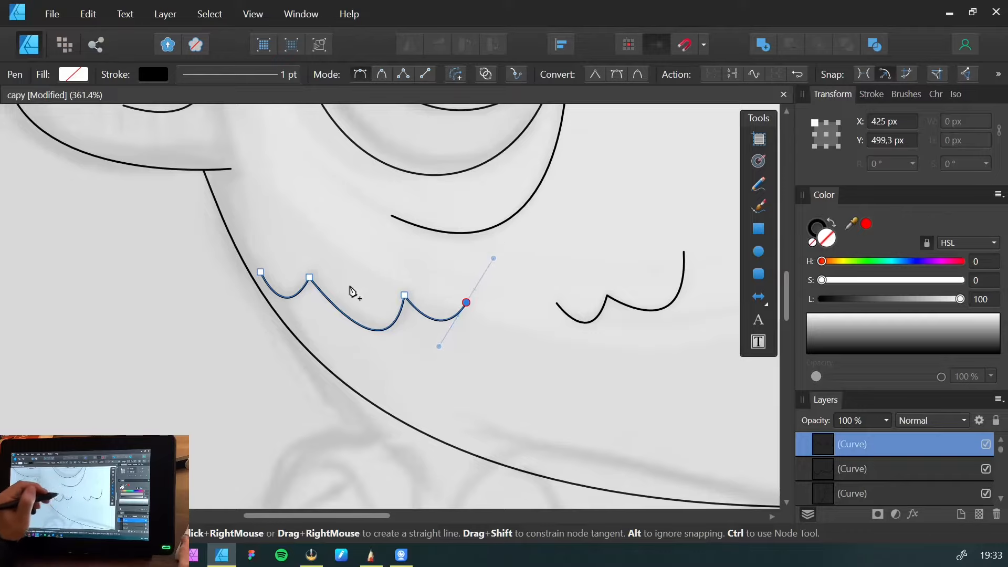
key("Escape")
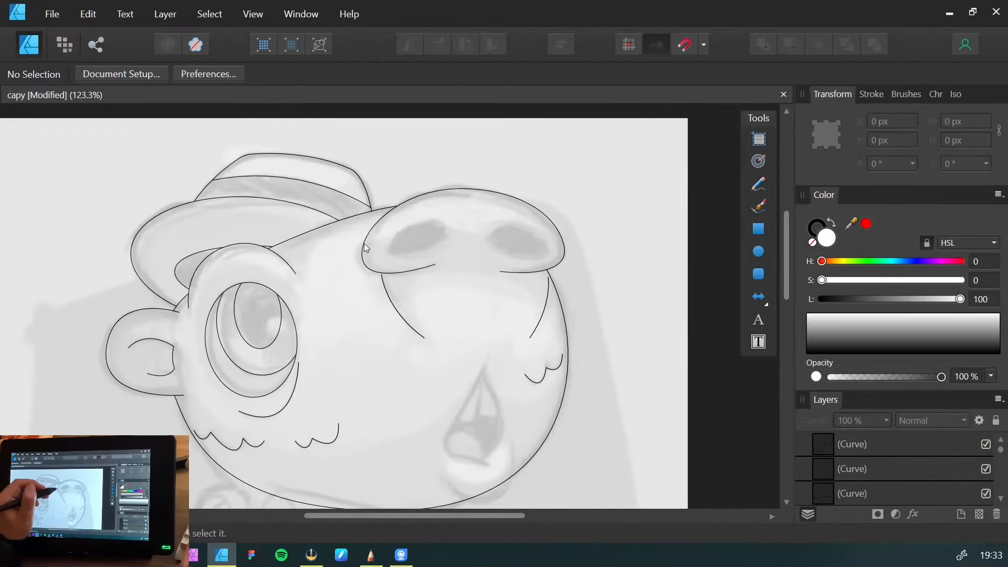
Select the nose curve and both snout crease curves and move them together 20 px to the right
left_click(364, 244)
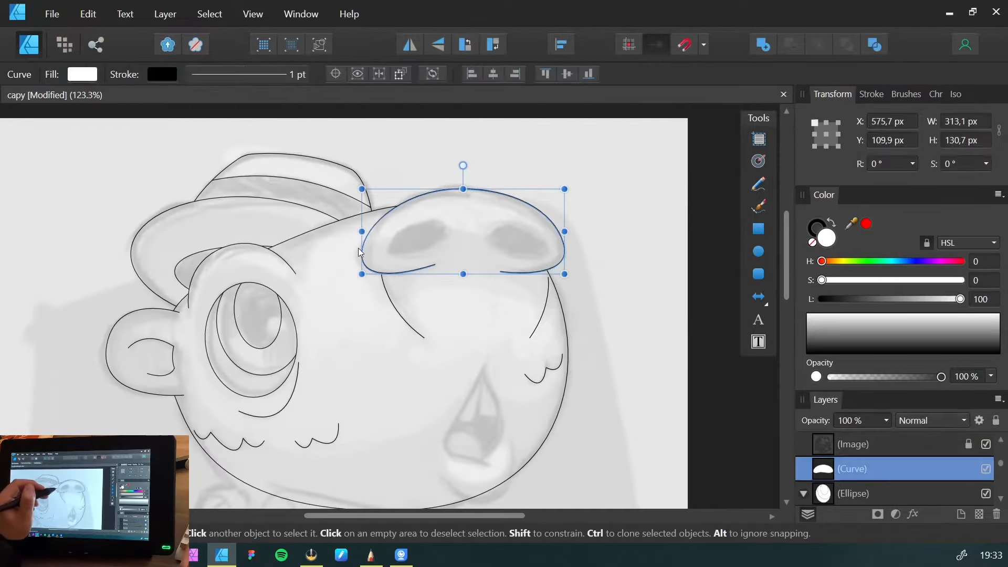
left_click(397, 314, "shift")
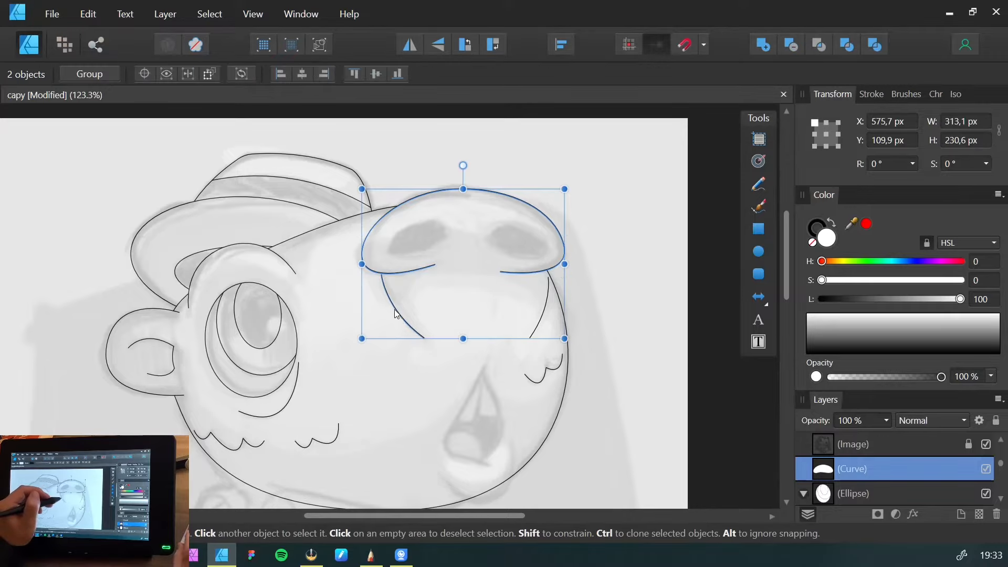
left_click(542, 315, "shift")
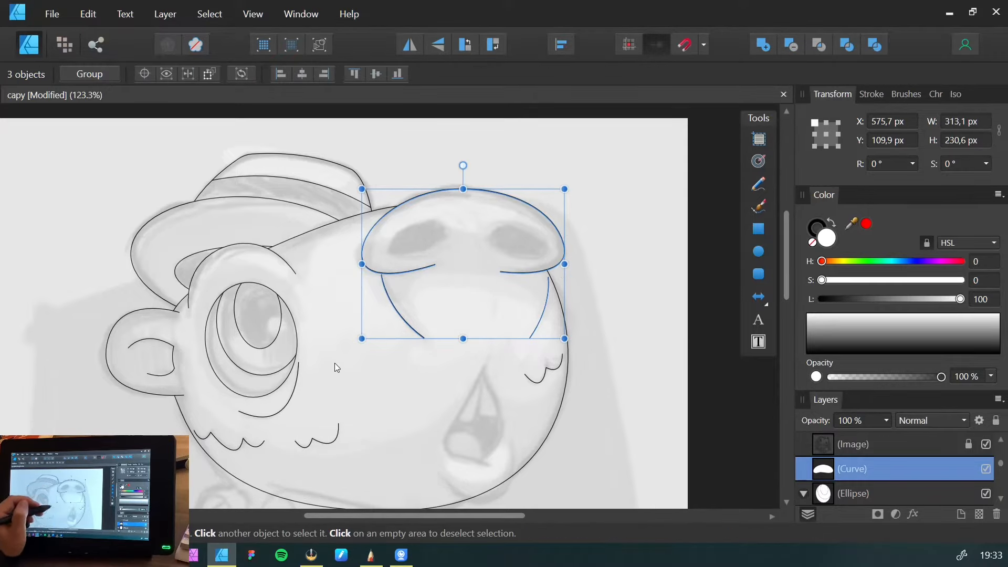
key("shift+Right")
key("shift+Right")
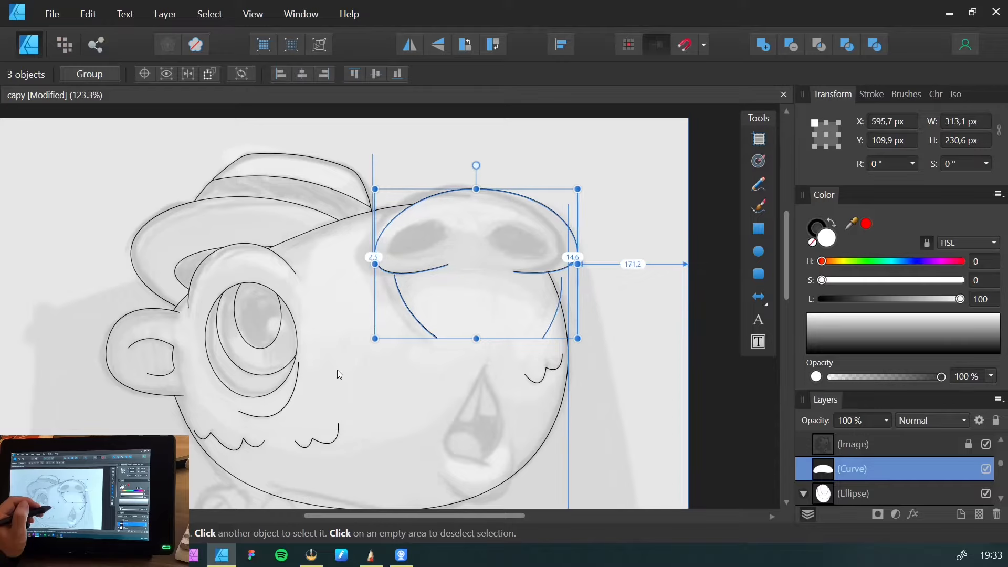
left_click(670, 339)
Skew the right snout crease curve slightly so its upper end leans inward from the head outline
left_click(555, 300)
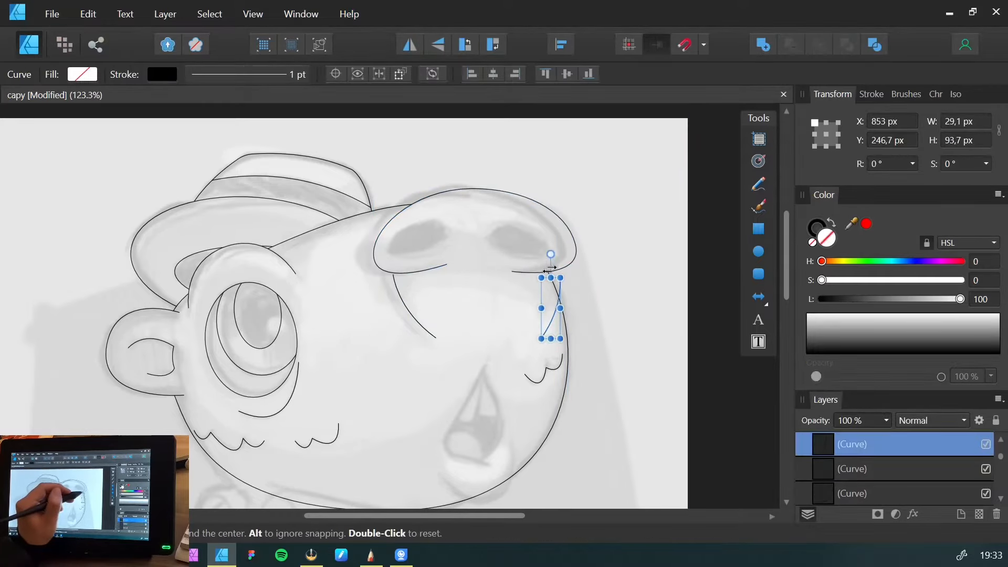
left_click_drag(546, 277, 542, 272)
left_click(300, 351)
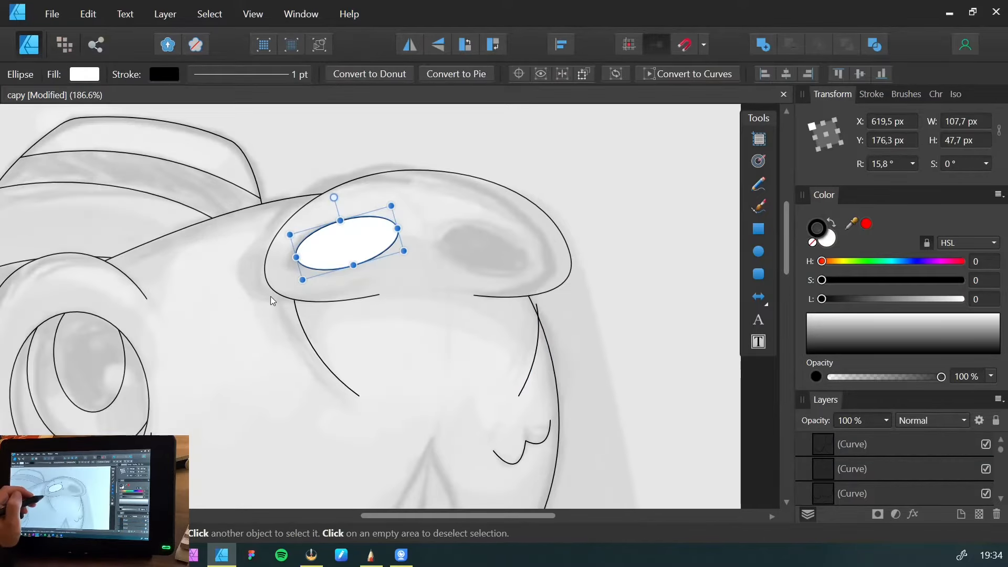
Send the white left nostril ellipse beneath the sketch image, shift it about 9 px left and rotate it to 19.1°
key("ctrl+[")
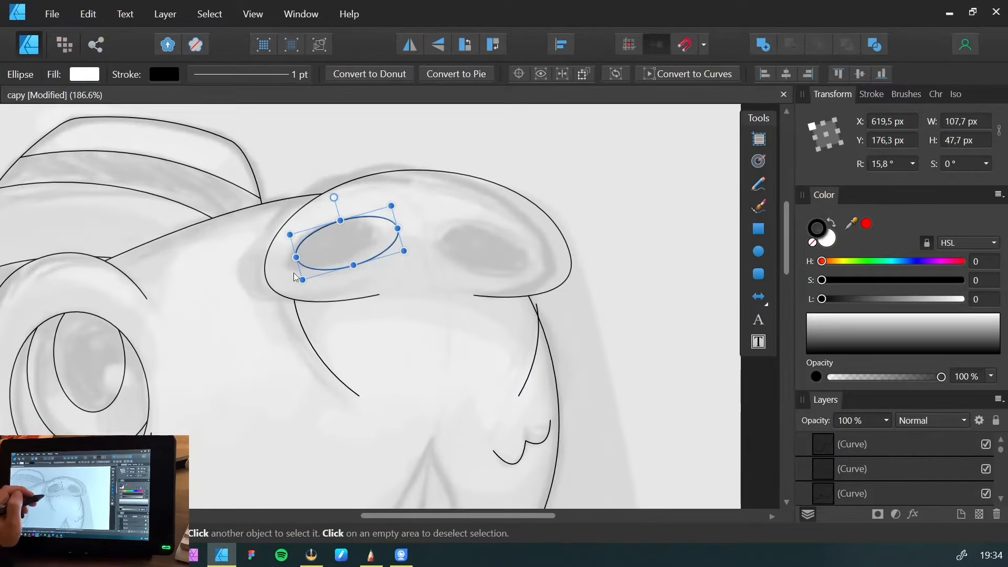
left_click_drag(331, 247, 322, 252)
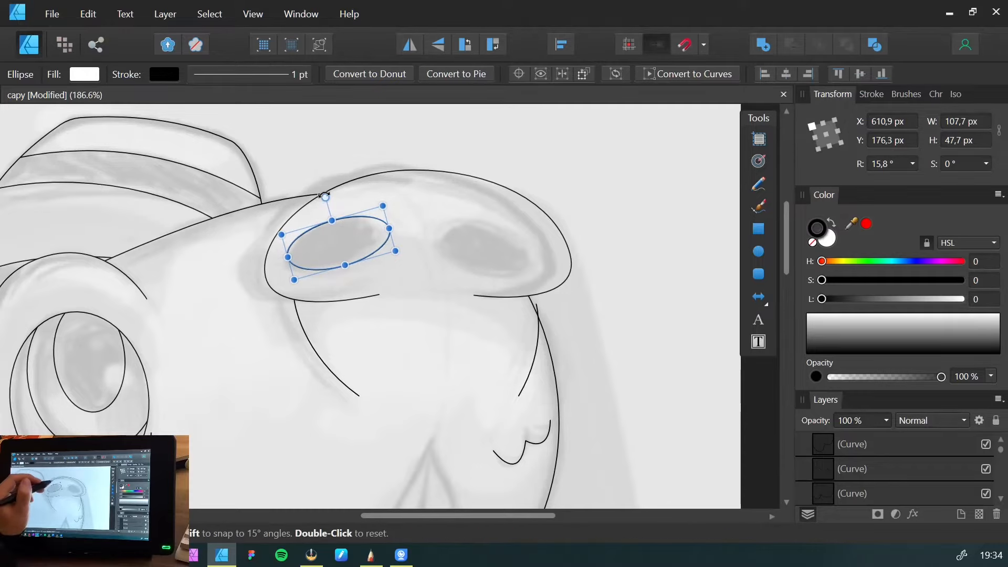
left_click_drag(317, 196, 321, 198)
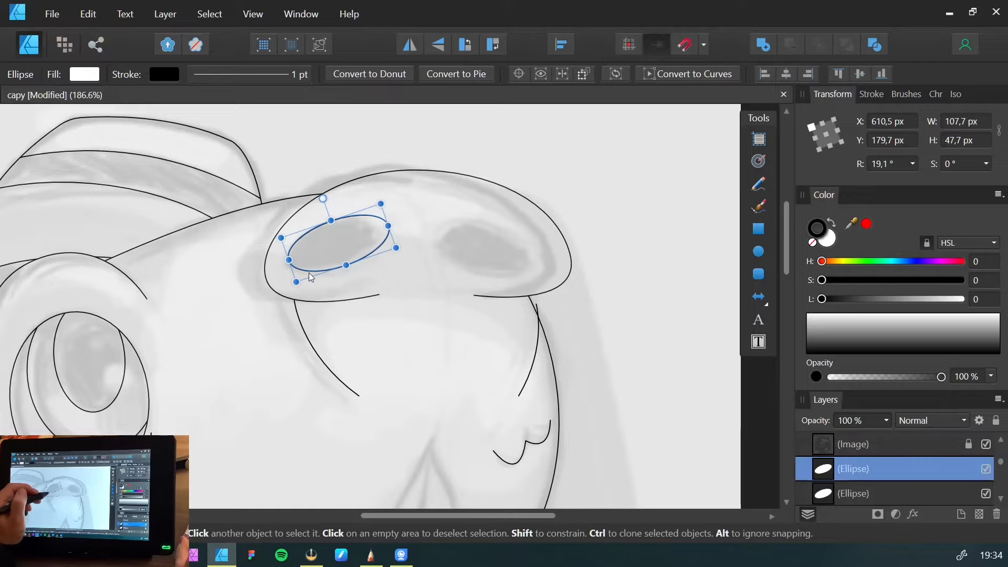
Flip the duplicated nostril ellipse horizontally and move it about 156 px to the right over the sketched right nostril
left_click(409, 46)
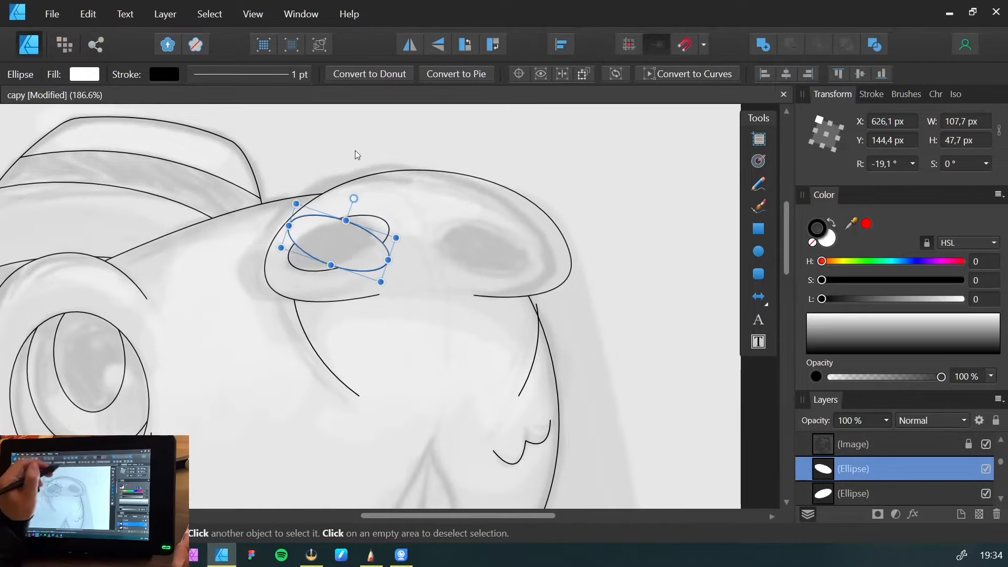
left_click_drag(324, 240, 476, 242)
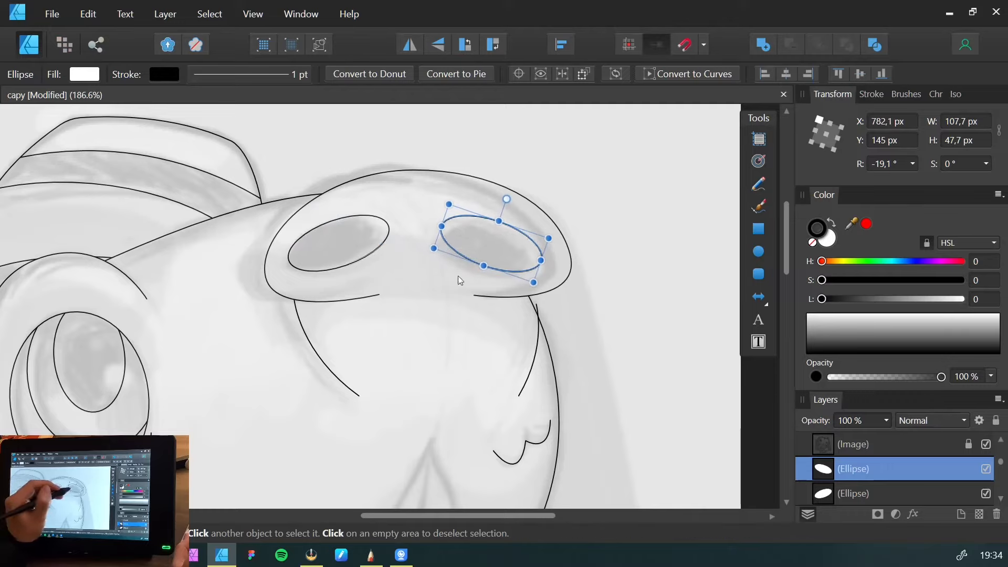
left_click(348, 241)
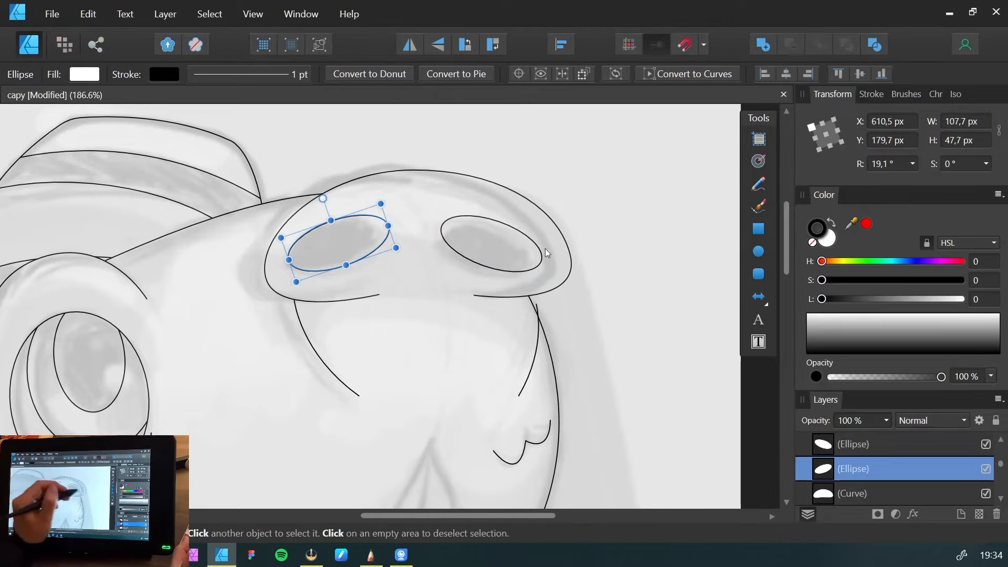
left_click(635, 275)
Duplicate the right nostril ellipse, shift the copy slightly left and paste it inside the original right nostril
left_click(489, 249)
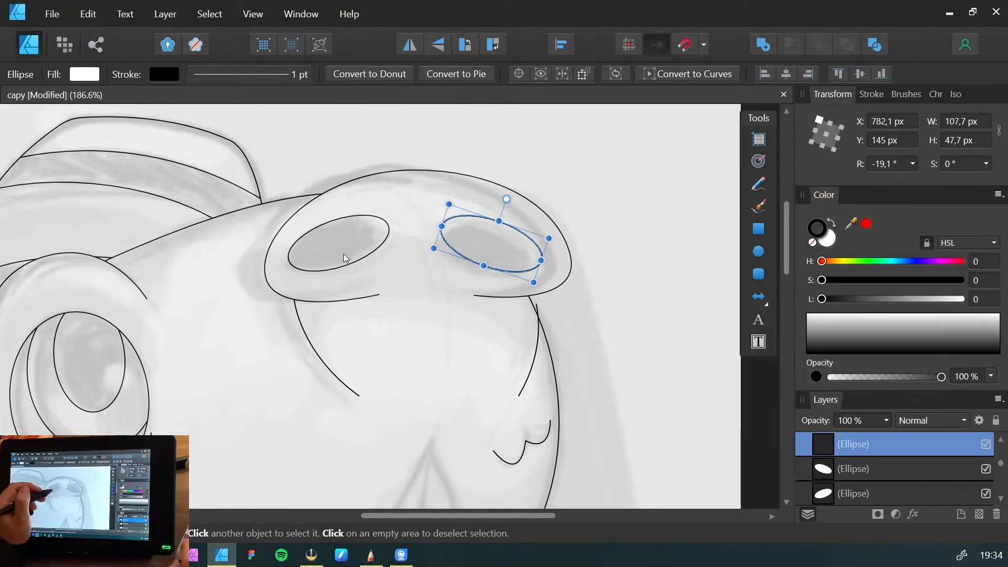
left_click_drag(476, 242, 464, 241)
key("ctrl+x")
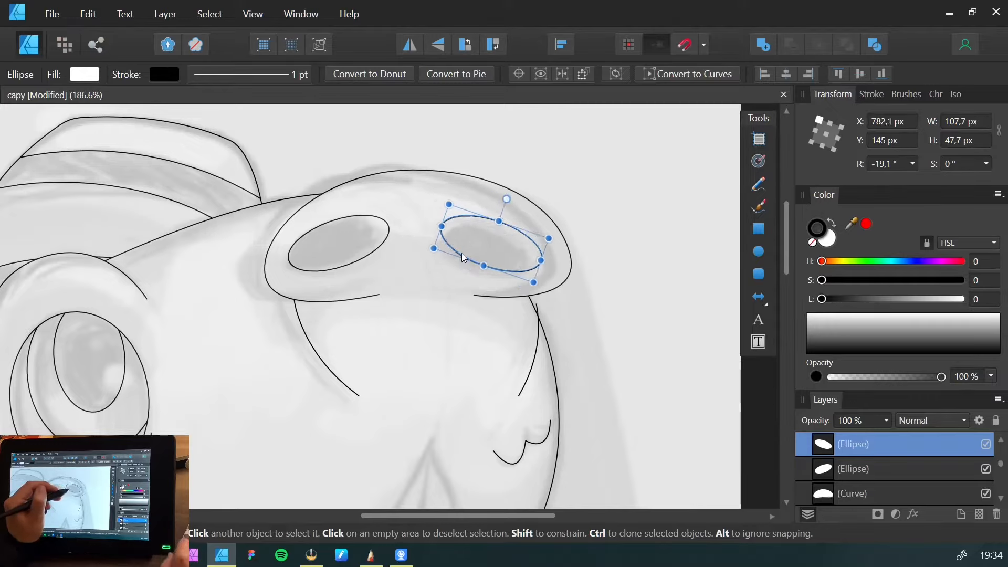
key("ctrl+alt+v")
left_click(606, 340)
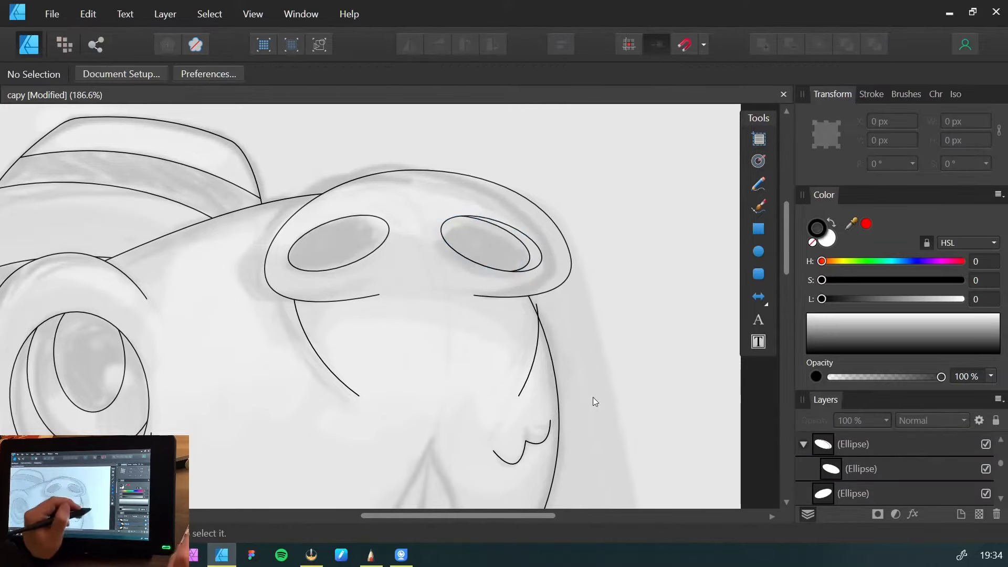
Duplicate the left nostril ellipse, shift the copy about 13 px left and paste it inside the original left nostril
left_click(327, 244)
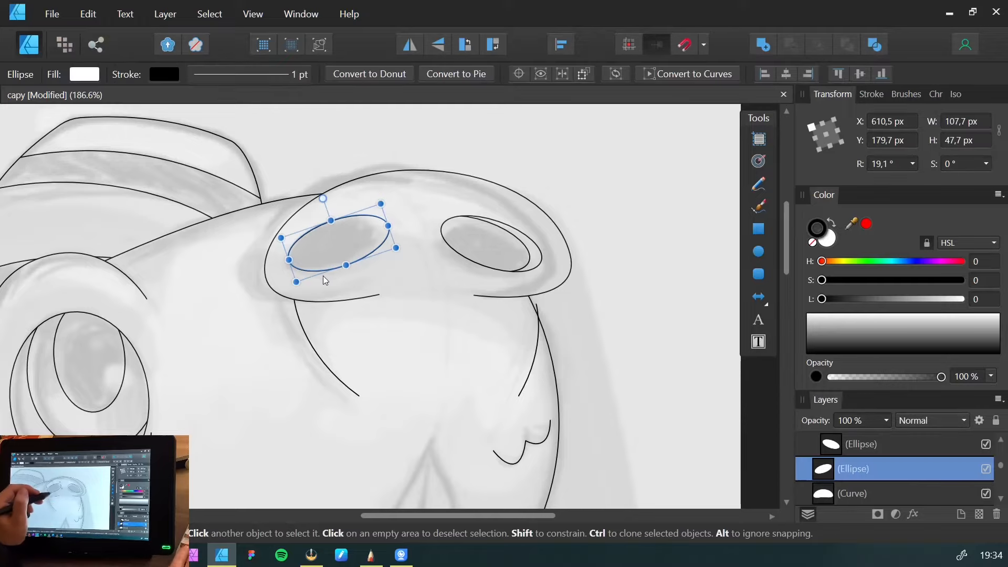
left_click(325, 279)
left_click(336, 238)
left_click_drag(336, 237, 322, 242)
key("ctrl+z")
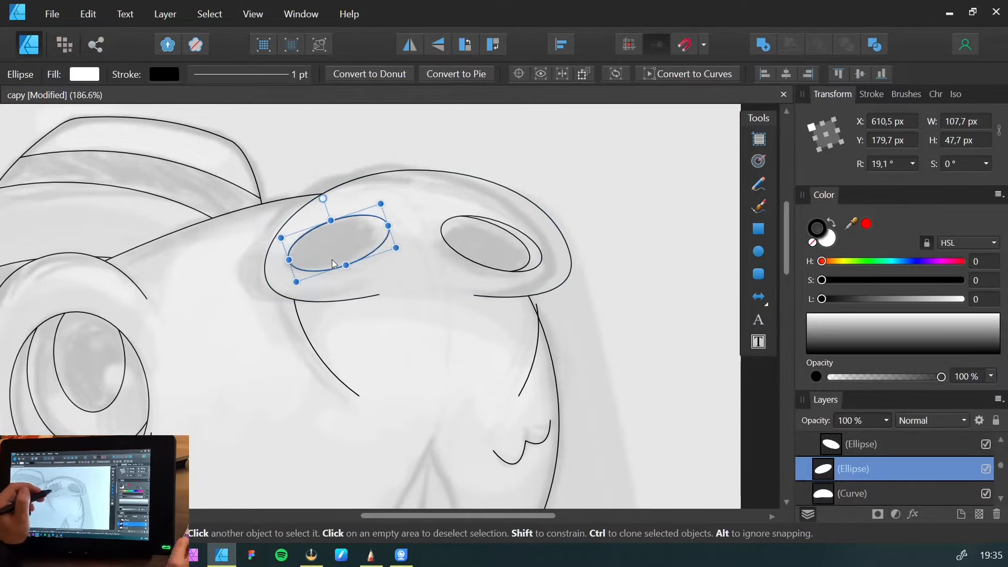
key("ctrl+alt+v")
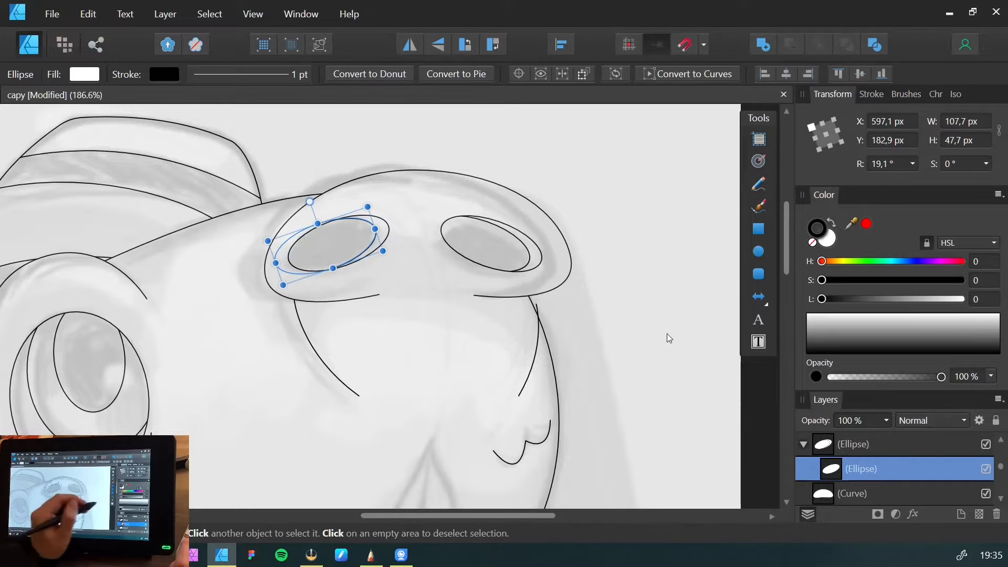
left_click(669, 338)
Draw a short open Pen curve about 25 px tall above the teardrop mouth's tip and nudge it 2 px right and 2 px down
left_click_drag(326, 245, 335, 250)
key("space")
key("ctrl+space")
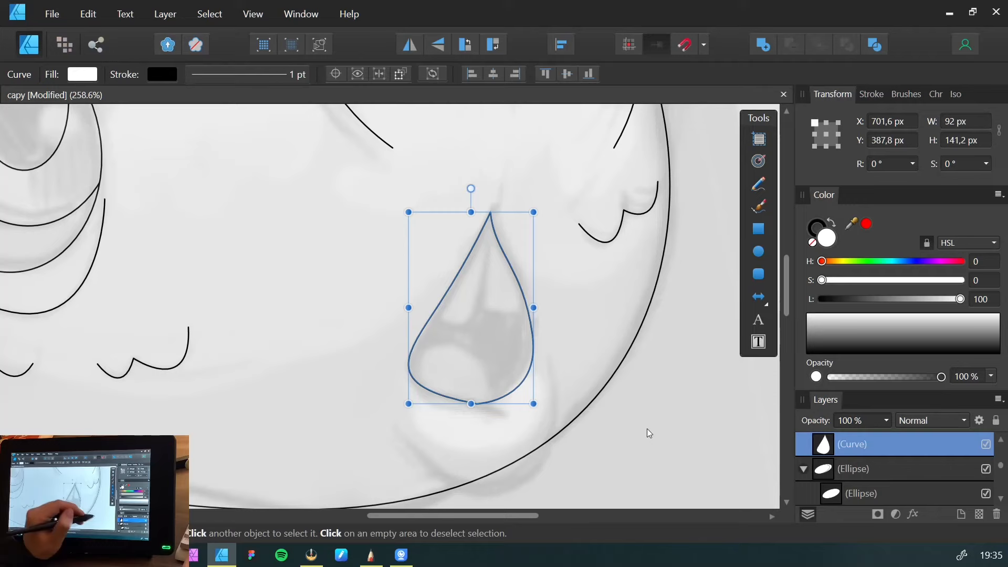
left_click(645, 428)
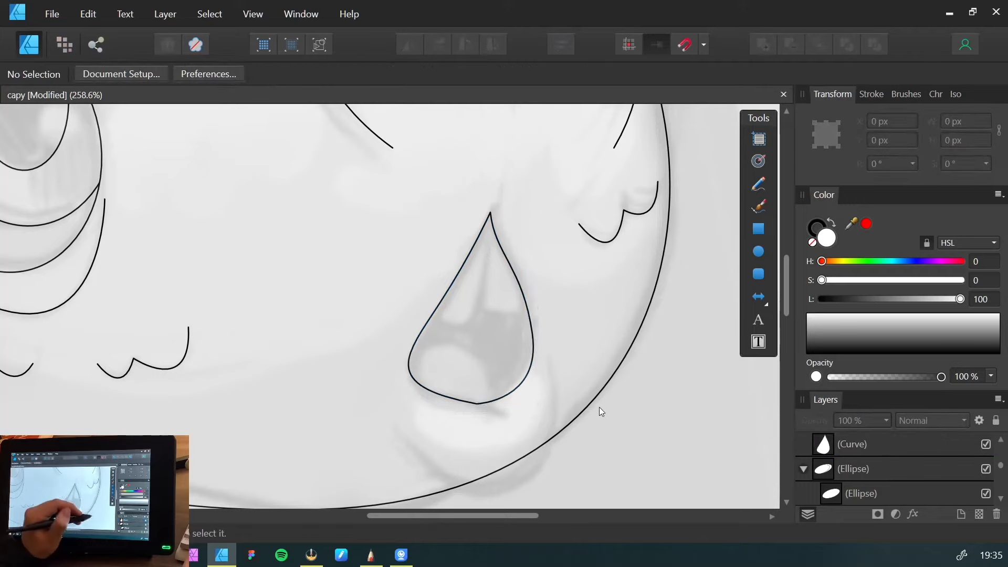
key("p")
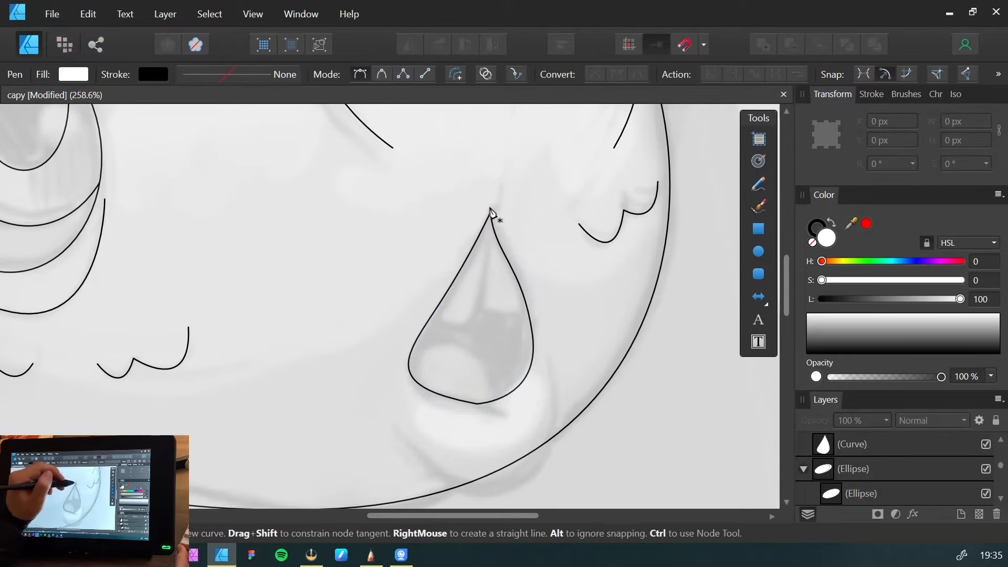
left_click(490, 207)
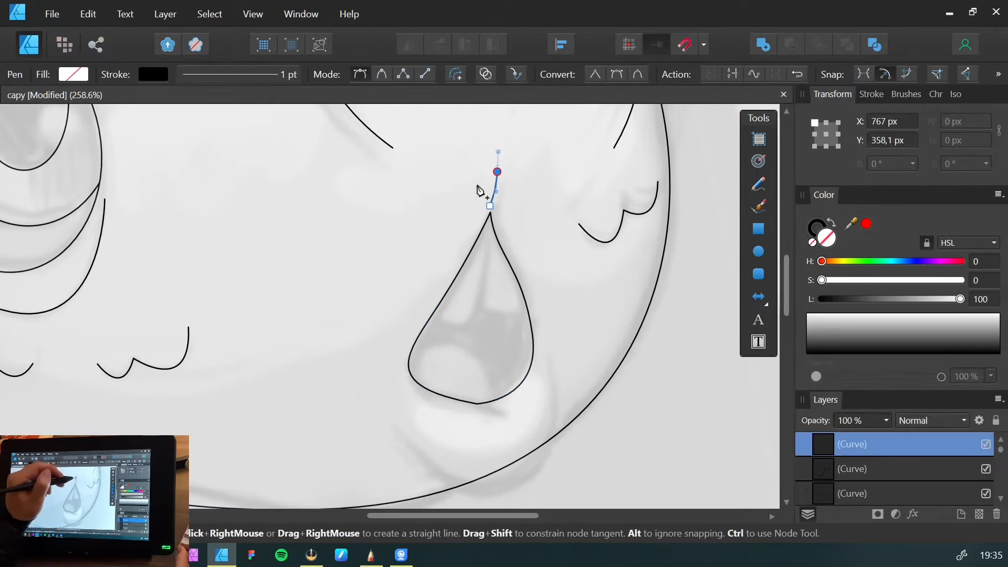
key("v")
key("Right")
key("Right")
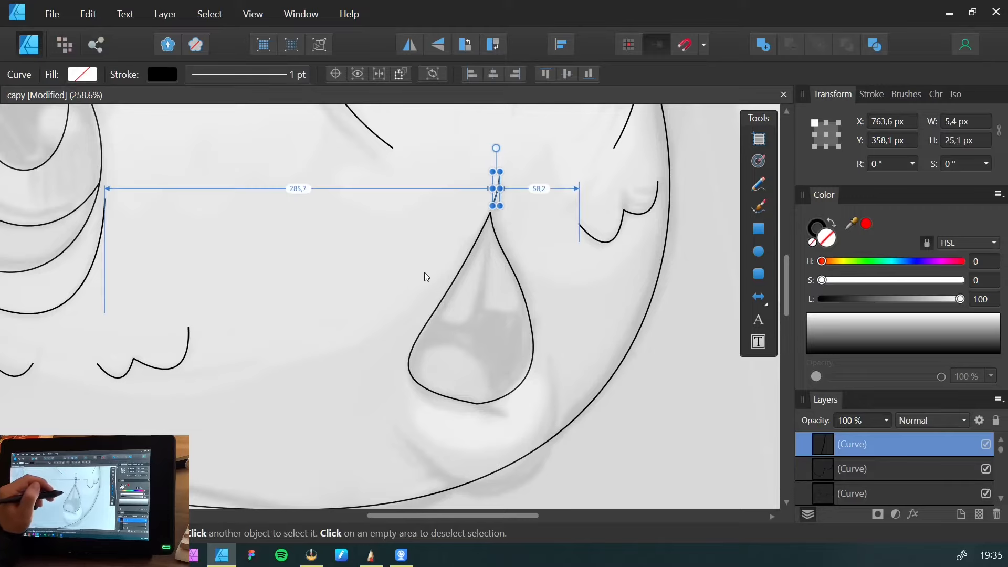
key("Down")
key("Down")
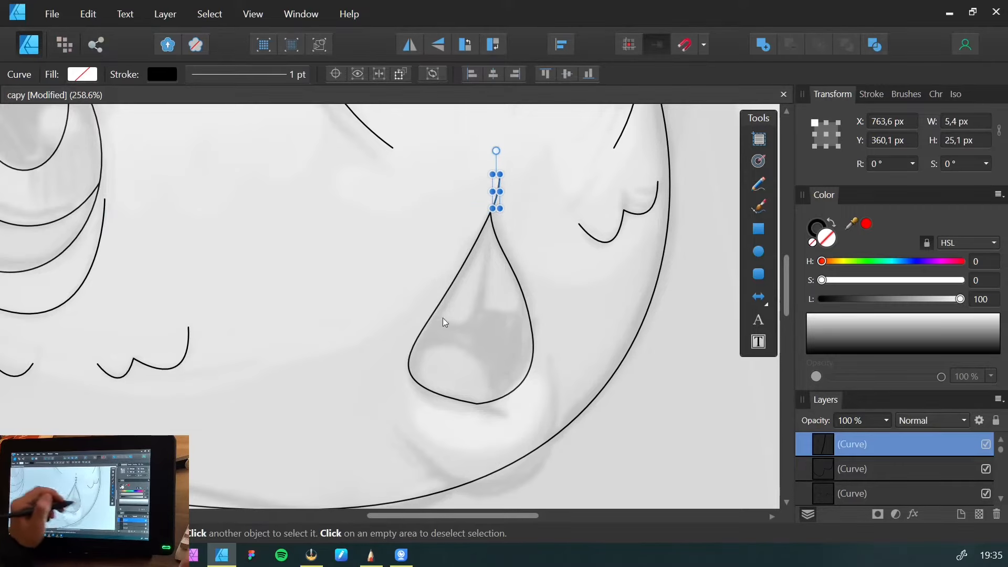
left_click(662, 434)
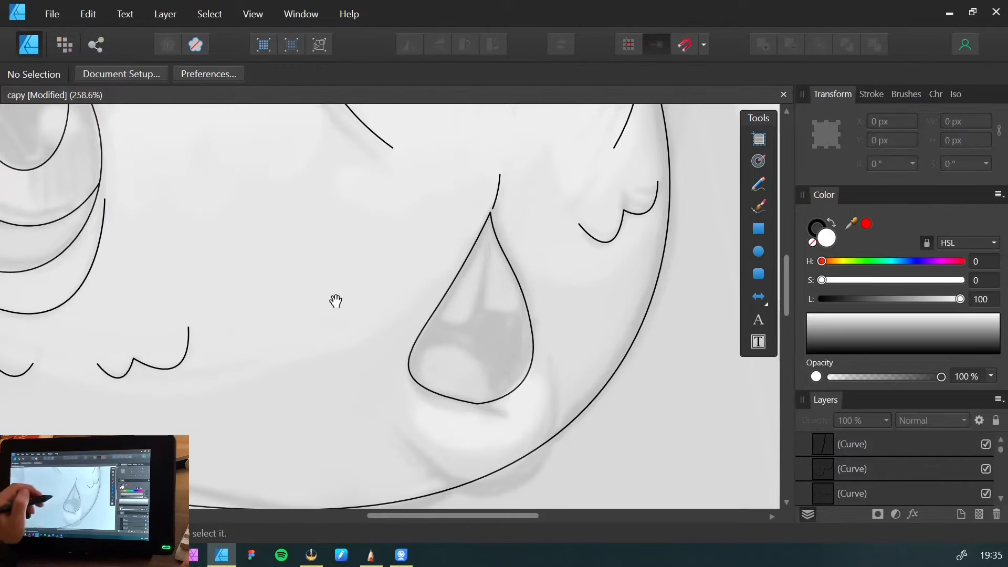
Draw a short open Pen curve about 30 px wide from the mouth's lowest point toward the lower right and nudge it 1 px up
left_click_drag(308, 269, 377, 352)
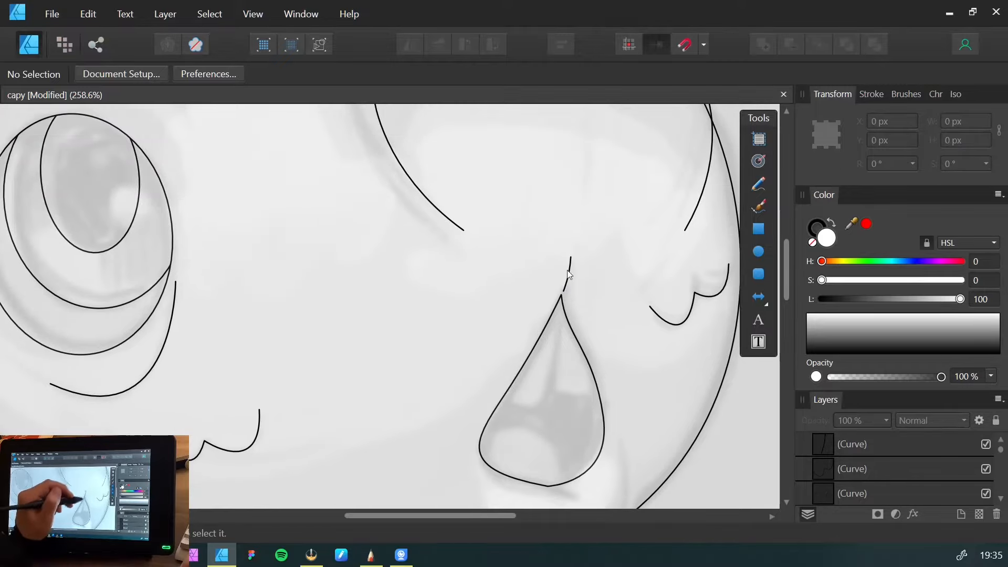
left_click_drag(420, 437, 400, 355)
left_click_drag(449, 269, 296, 363)
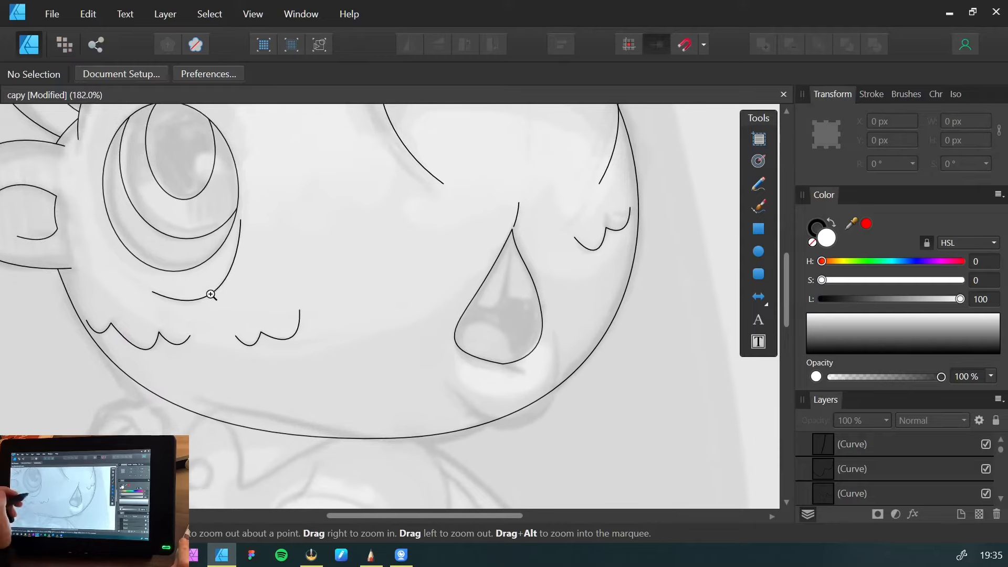
left_click_drag(440, 372, 505, 366)
left_click_drag(461, 416, 310, 373)
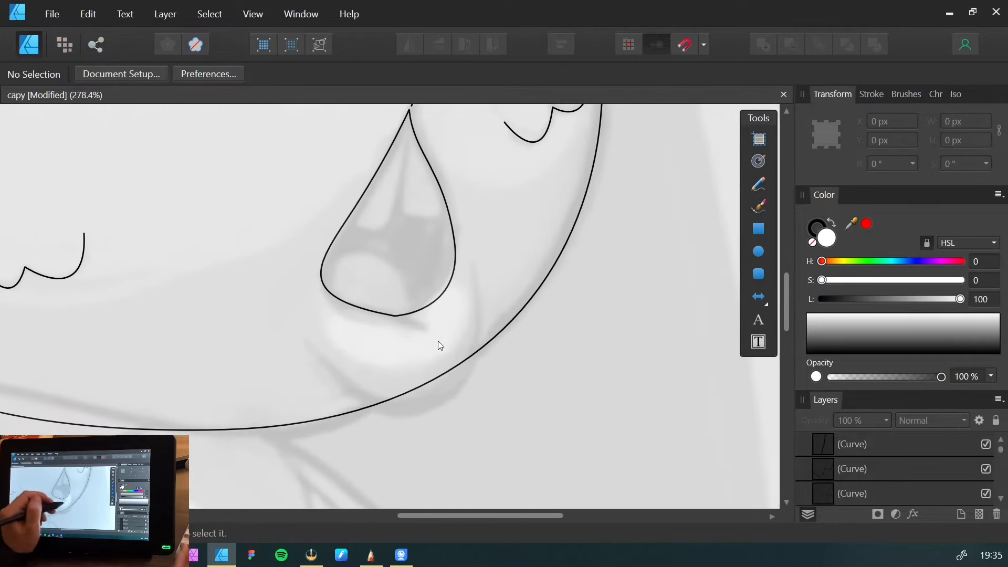
key("p")
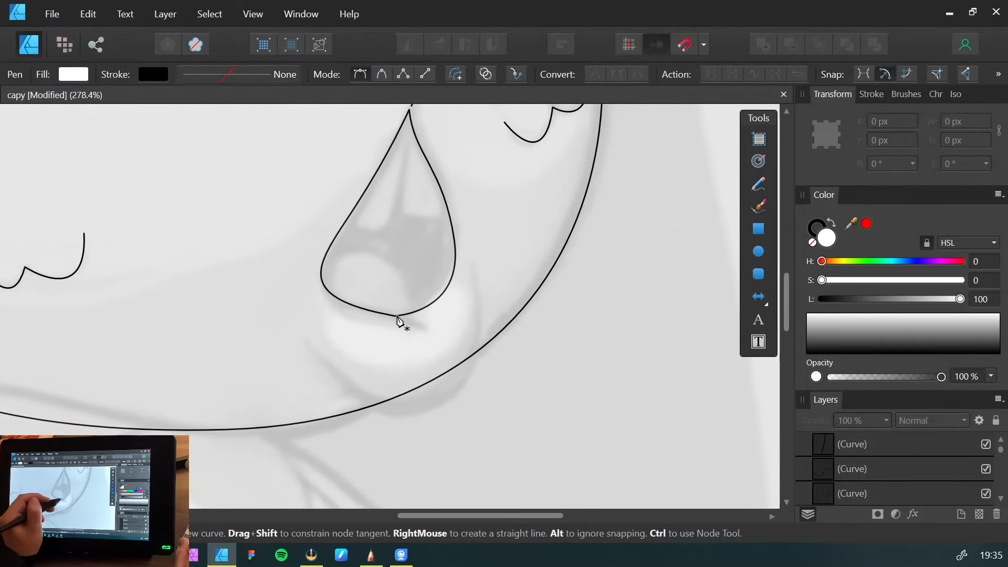
left_click(396, 316)
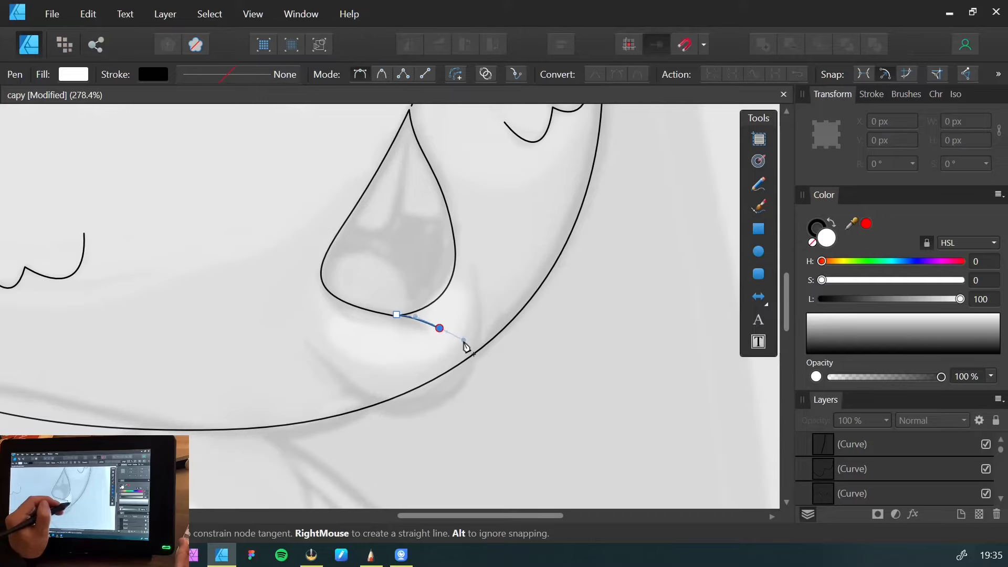
left_click_drag(466, 346, 464, 348)
key("v")
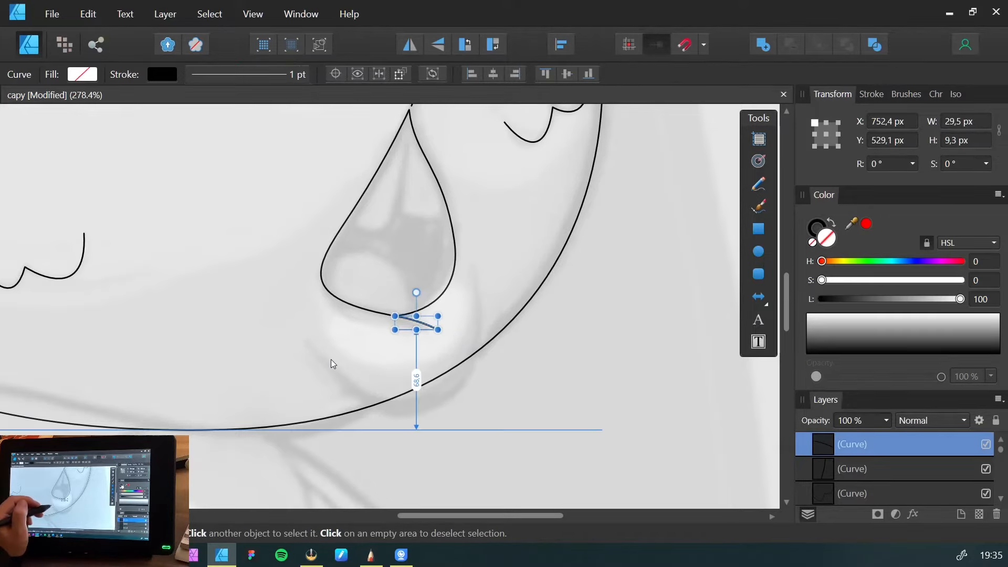
key("Up")
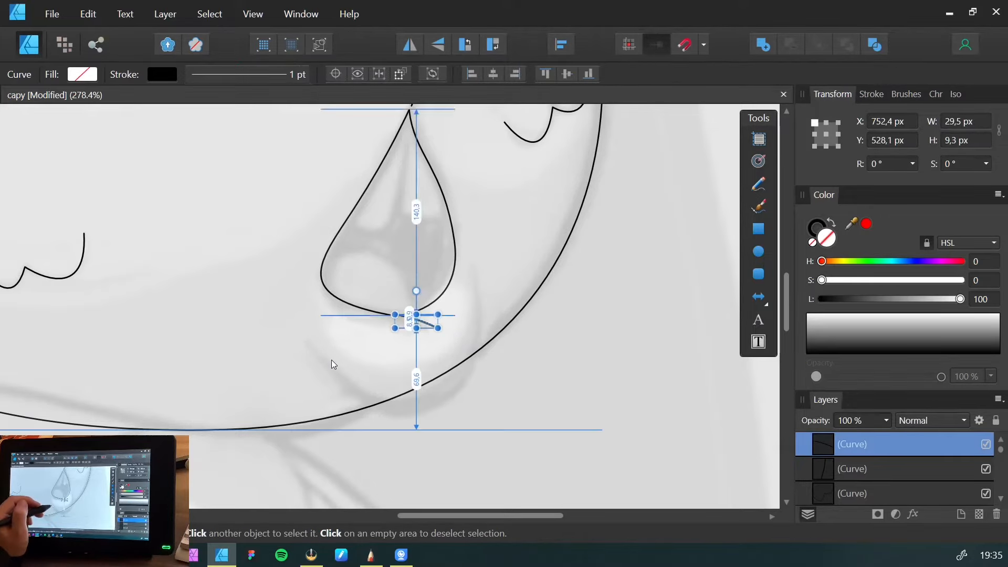
left_click(508, 408)
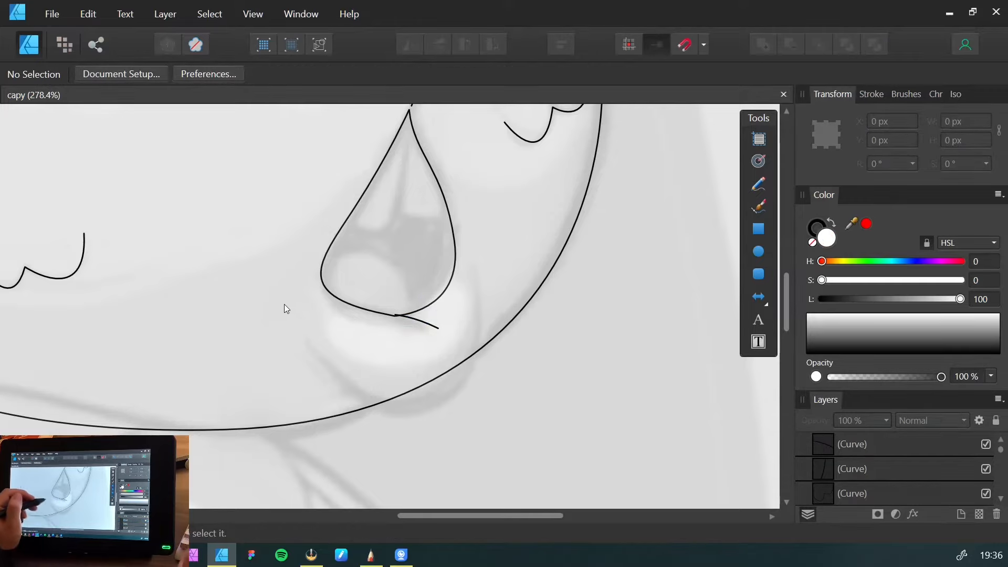
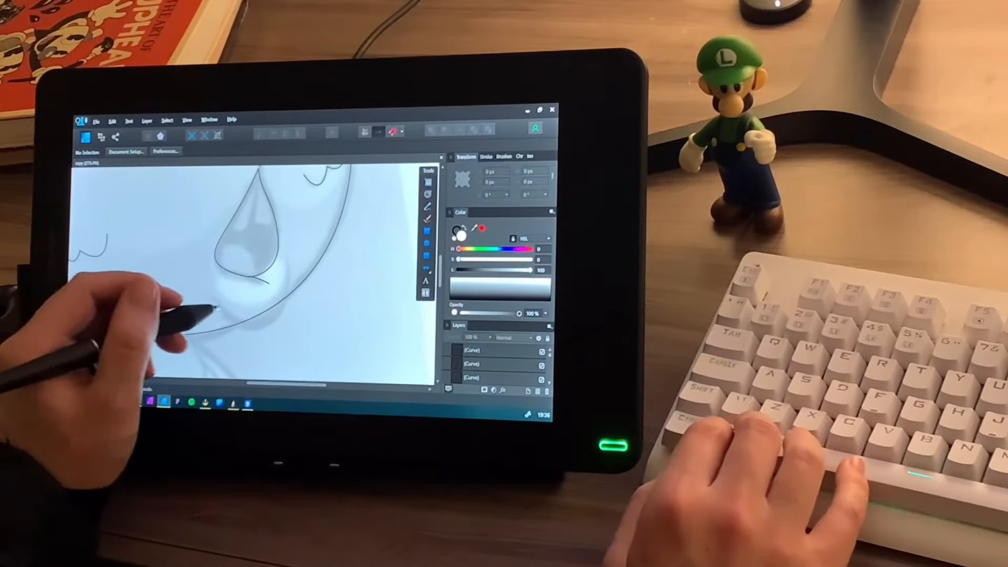
left_click_drag(282, 321, 348, 334)
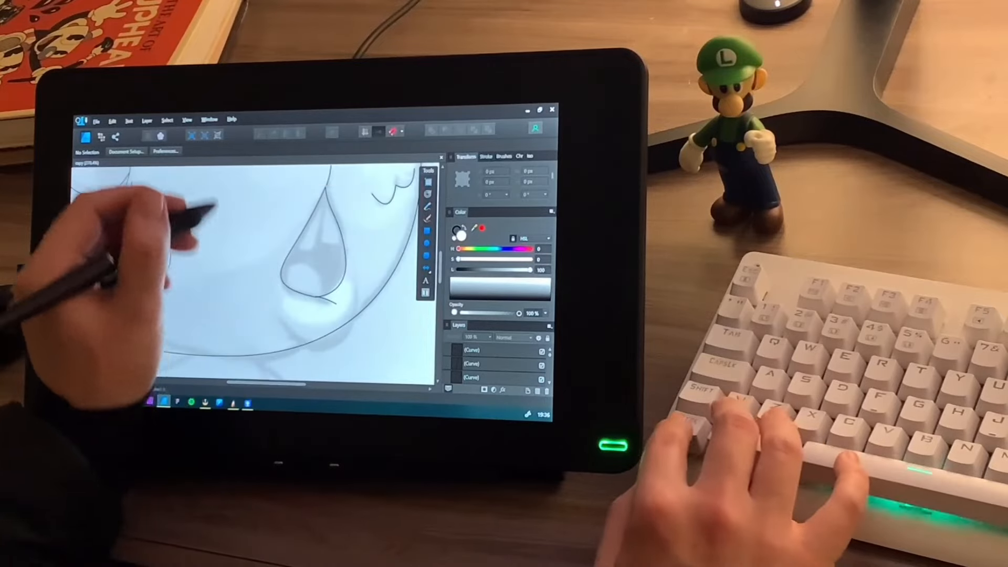
left_click_drag(238, 265, 251, 309)
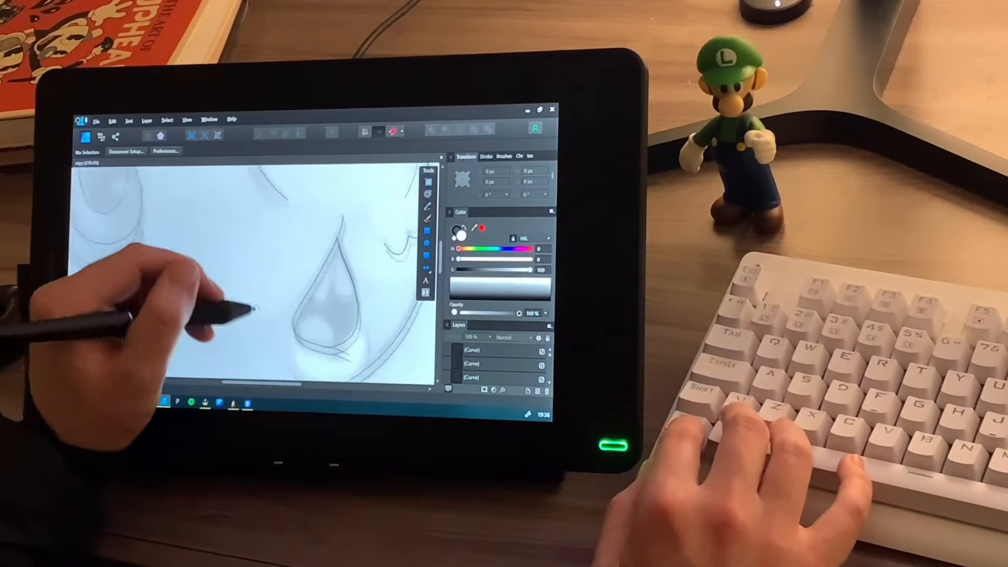
mouse_move(195, 221)
left_mouse_down()
mouse_move(223, 307)
mouse_move(226, 254)
mouse_move(241, 305)
mouse_move(184, 225)
mouse_move(164, 169)
left_mouse_up()
mouse_move(222, 258)
left_mouse_down()
mouse_move(303, 253)
mouse_move(286, 267)
mouse_move(255, 266)
mouse_move(278, 254)
left_mouse_up()
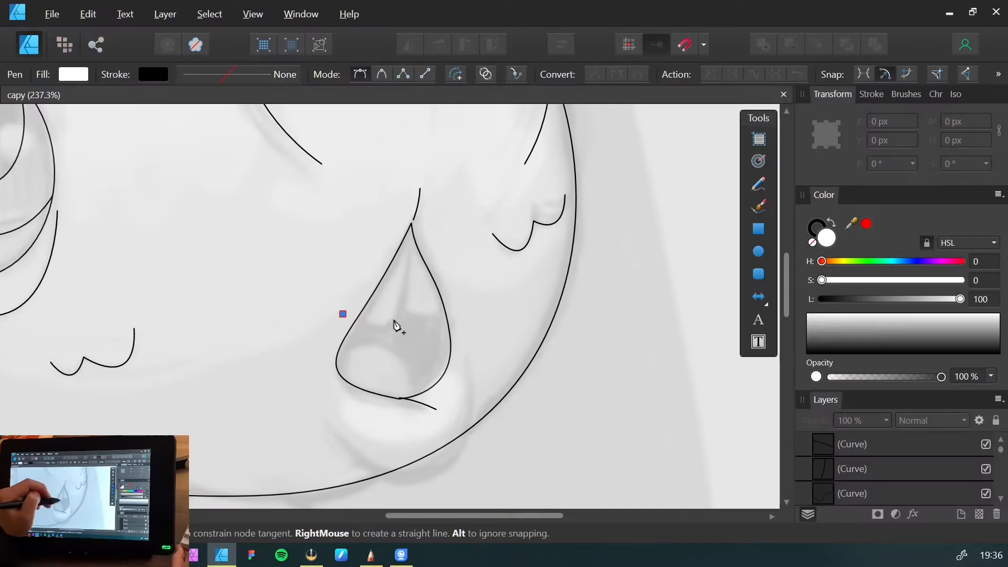
left_click_drag(399, 313, 408, 276)
left_click_drag(413, 224, 410, 196)
key("ctrl+z")
key("ctrl+z")
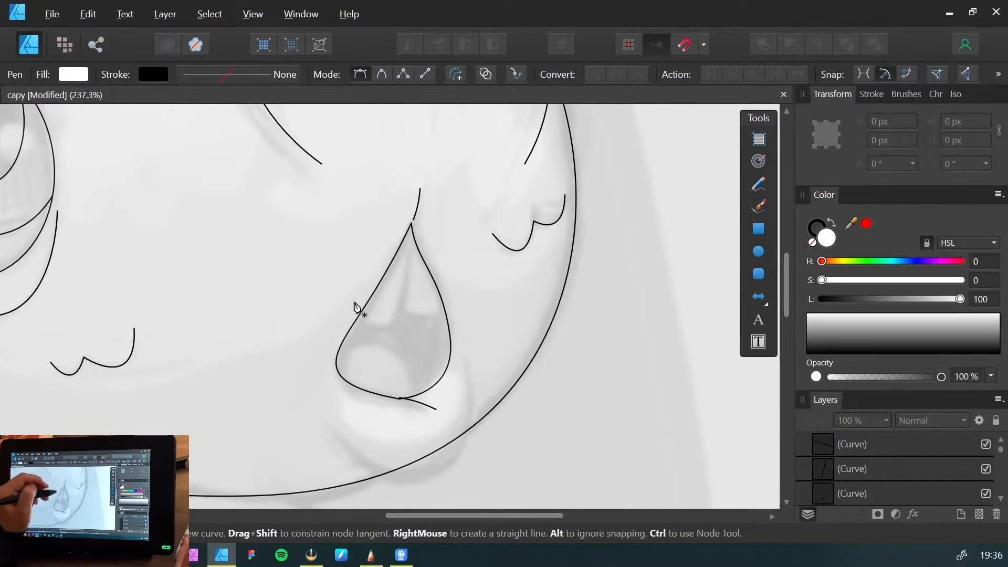
left_click(335, 312)
left_click_drag(394, 312, 413, 295)
key("ctrl+z")
Draw a closed Pen shape for the left tooth, following its sketched lower and inner edges and extending past the mouth's left outline
left_click(326, 307)
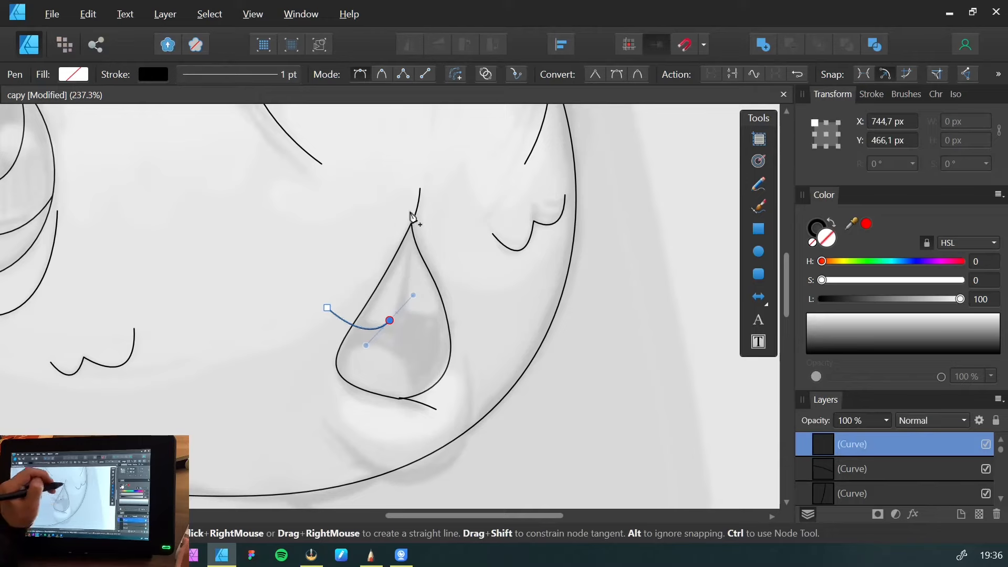
left_click_drag(408, 209, 405, 182)
left_click(322, 269)
left_click(327, 307)
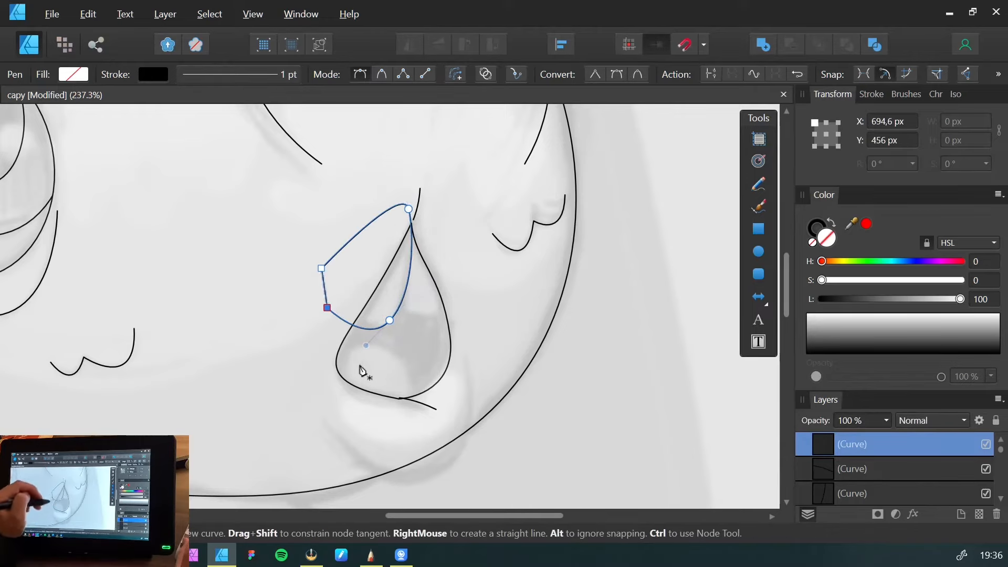
Fill the tooth shape over the mouth with white, then cut it and paste it inside the teardrop mouth curve
left_click(844, 335)
key("c")
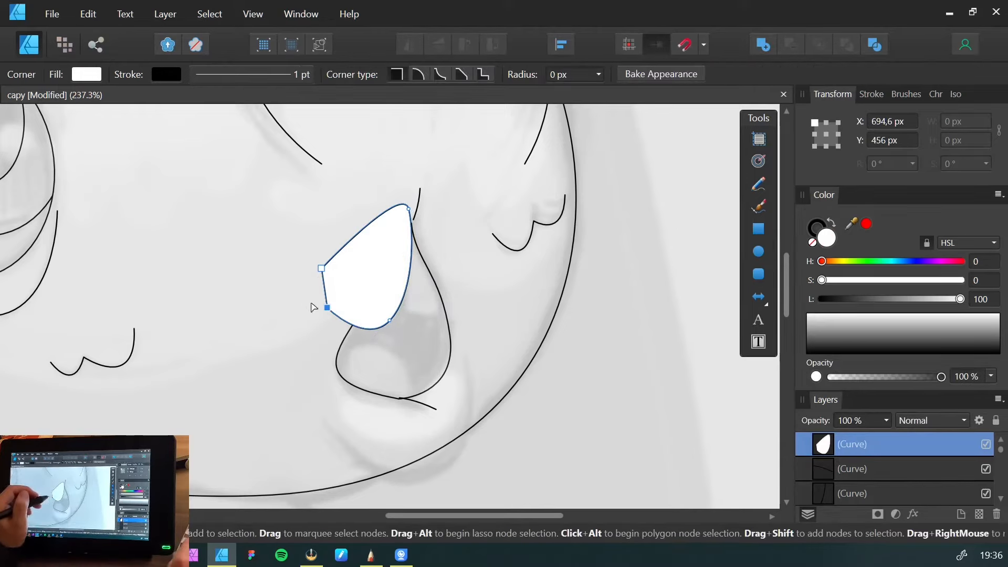
key("v")
key("Delete")
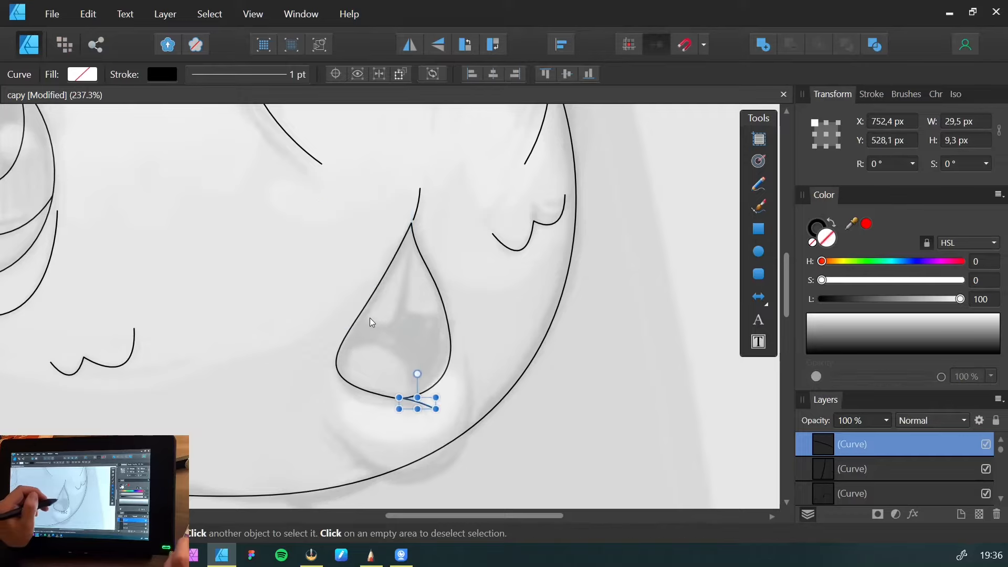
left_click(363, 342)
key("ctrl+alt+v")
left_click(593, 404)
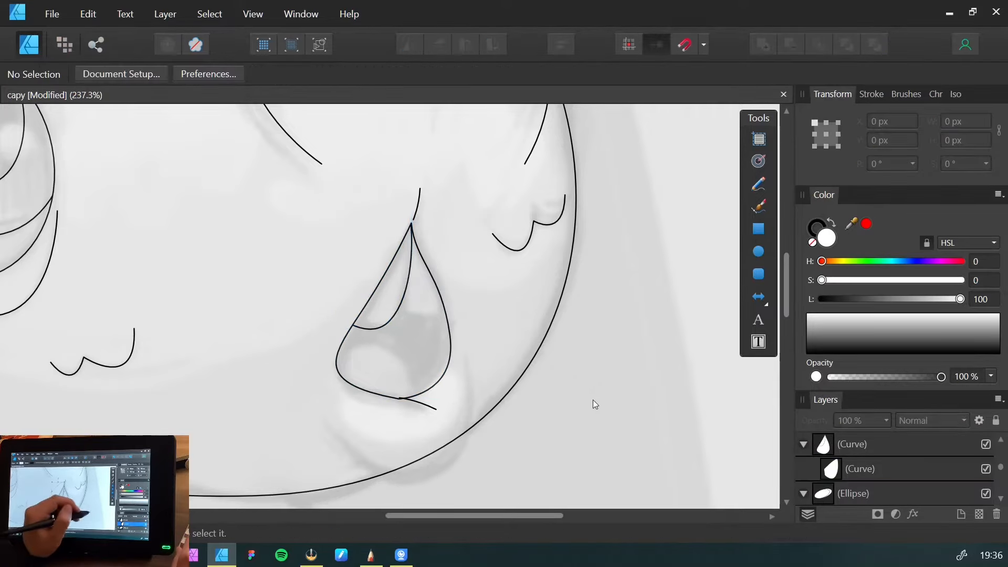
Draw a second closed tooth shape, about 55 × 94 px, over the mouth's upper right part and fill it with white
key("p")
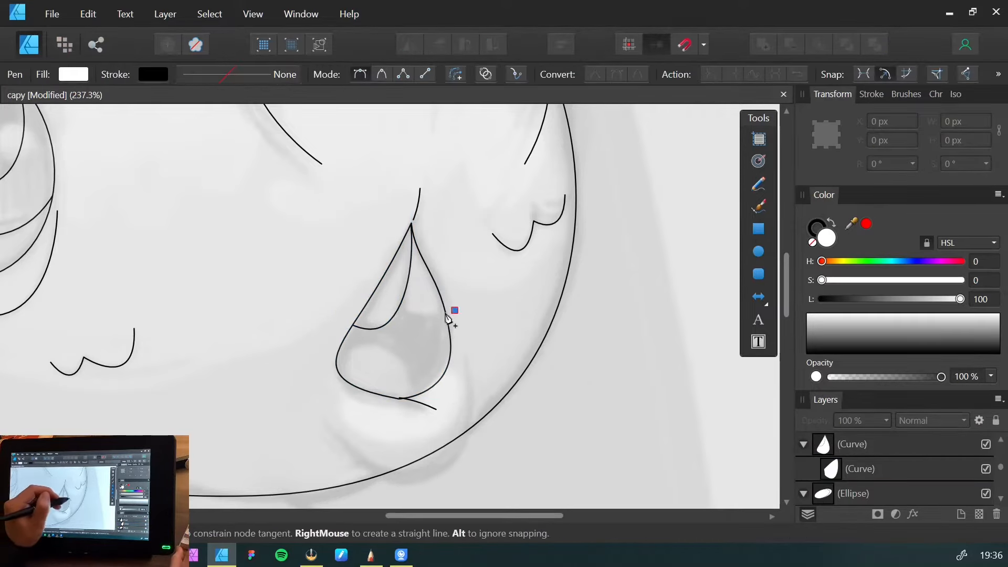
left_click_drag(399, 284, 405, 234)
left_click(408, 200)
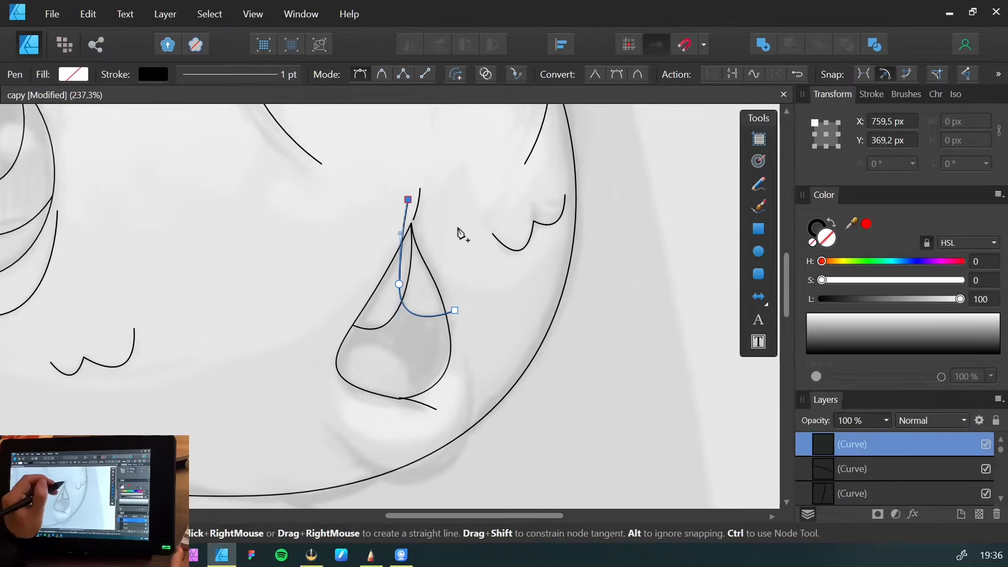
left_click_drag(467, 240, 470, 246)
left_click(454, 310)
left_click_drag(819, 326, 787, 303)
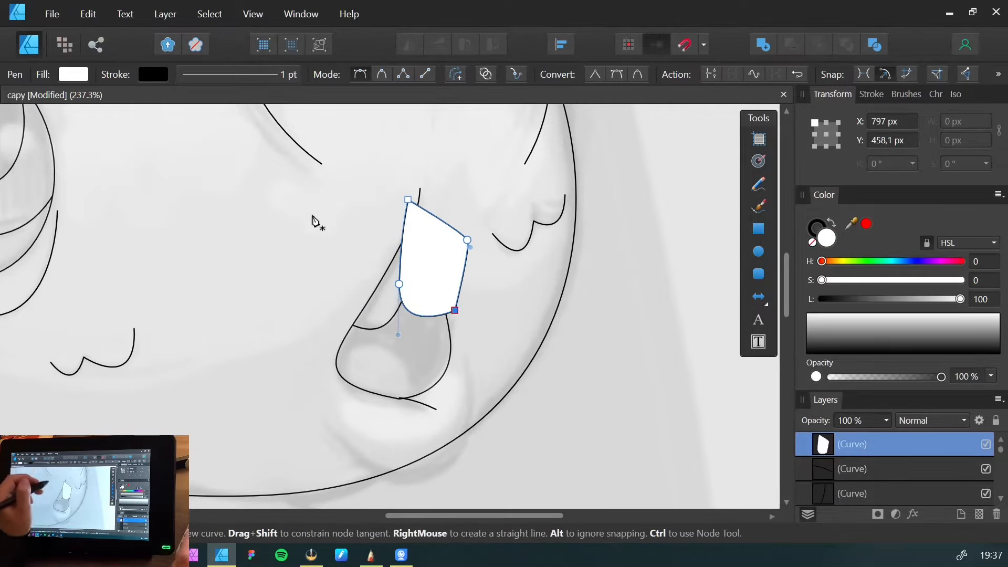
Cut the second tooth shape and paste it inside the teardrop mouth curve
key("c")
key("v")
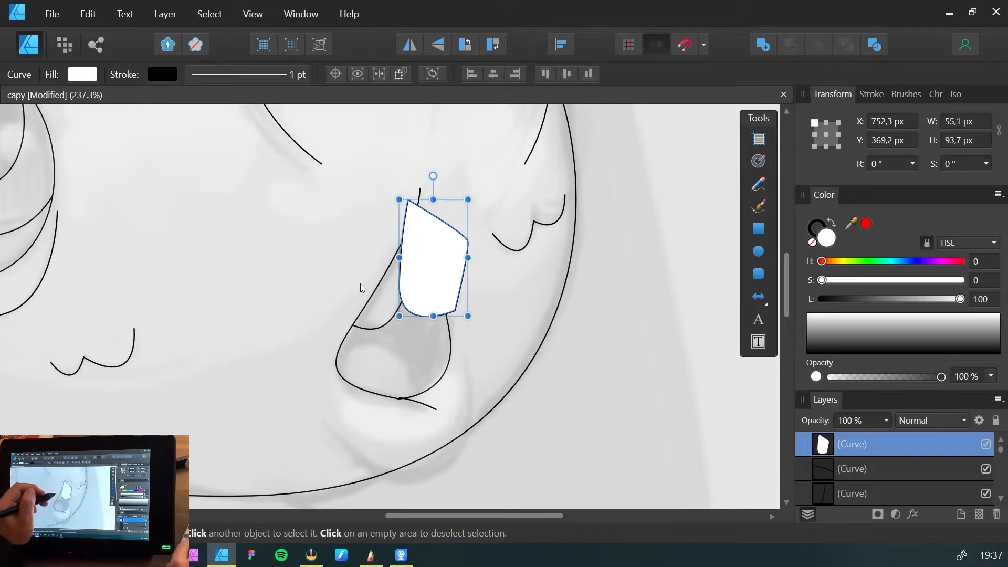
key("Delete")
left_click(406, 341)
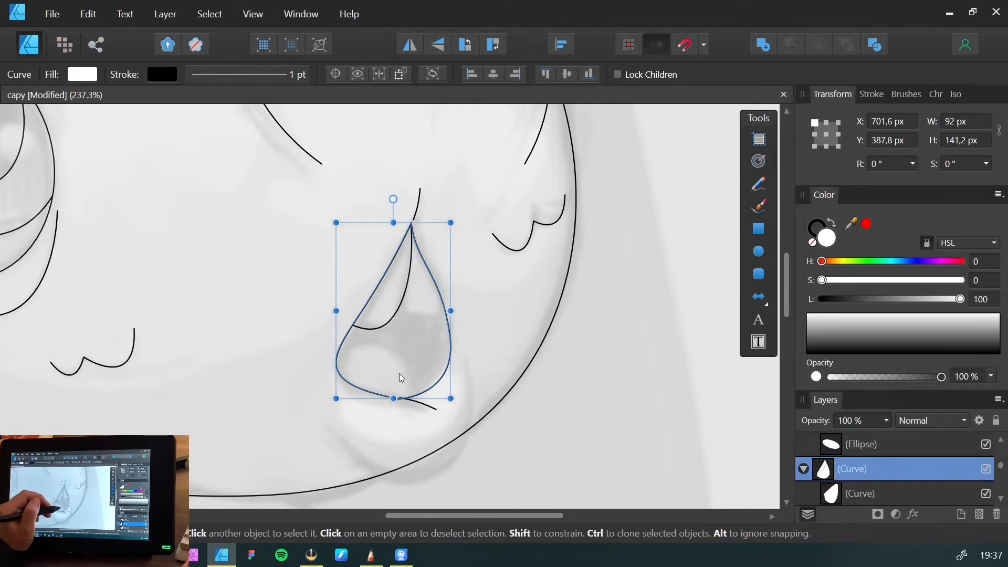
key("ctrl+alt+v")
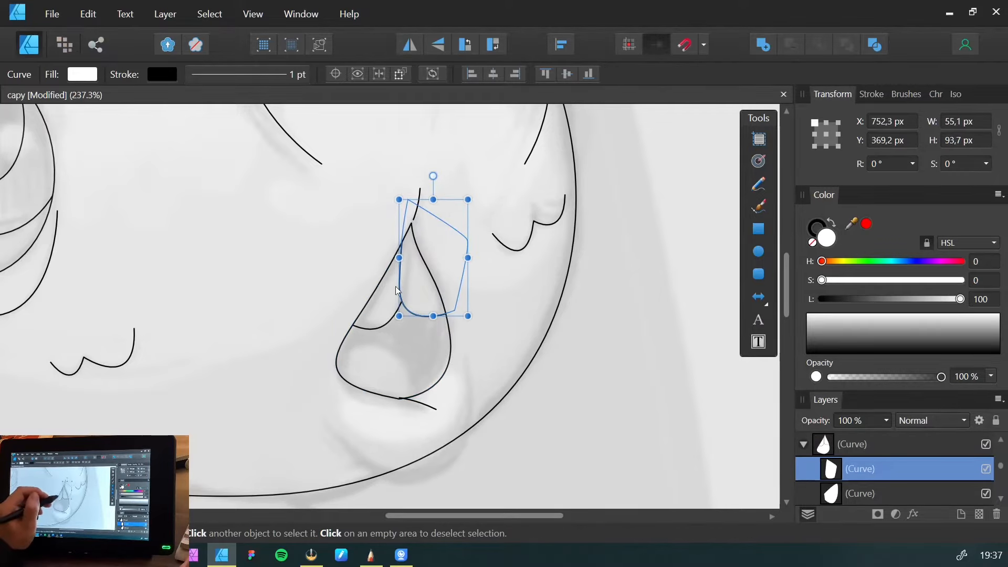
Move the second tooth one level back so it sits behind the first tooth inside the mouth
key("space")
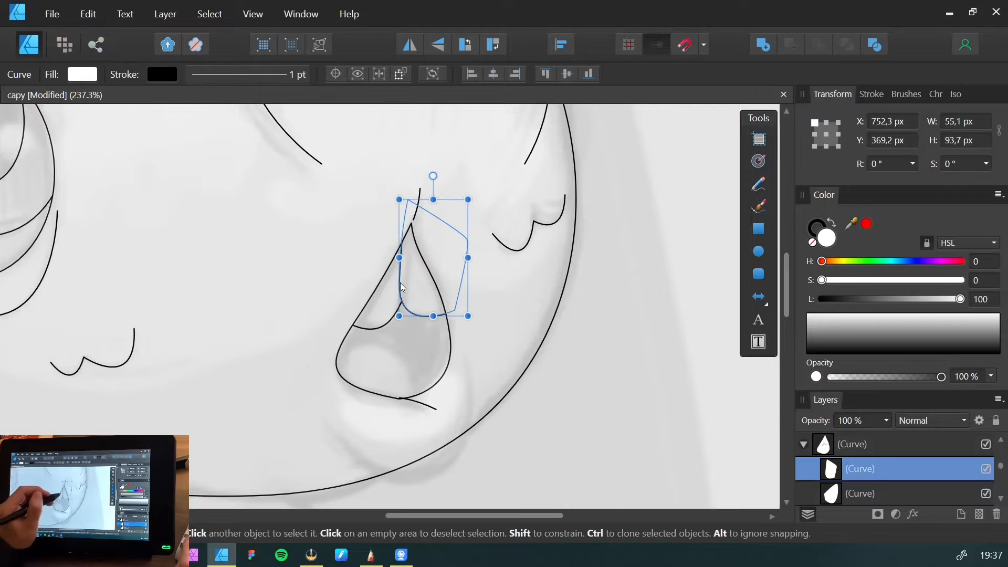
left_click_drag(376, 279, 392, 284)
left_click(412, 284)
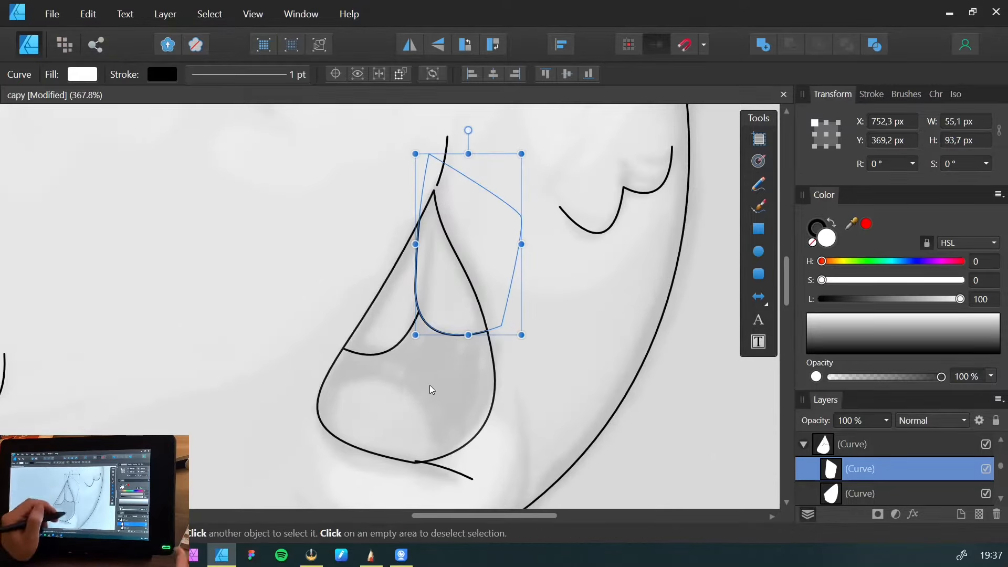
key("ctrl+[")
key("z")
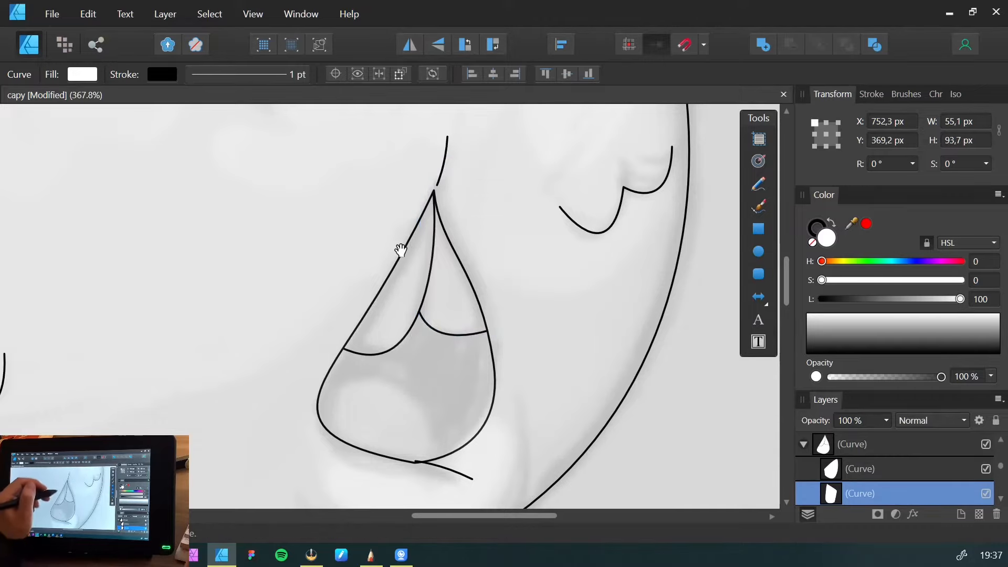
Save the document with the finished teeth
left_click_drag(418, 250, 214, 310)
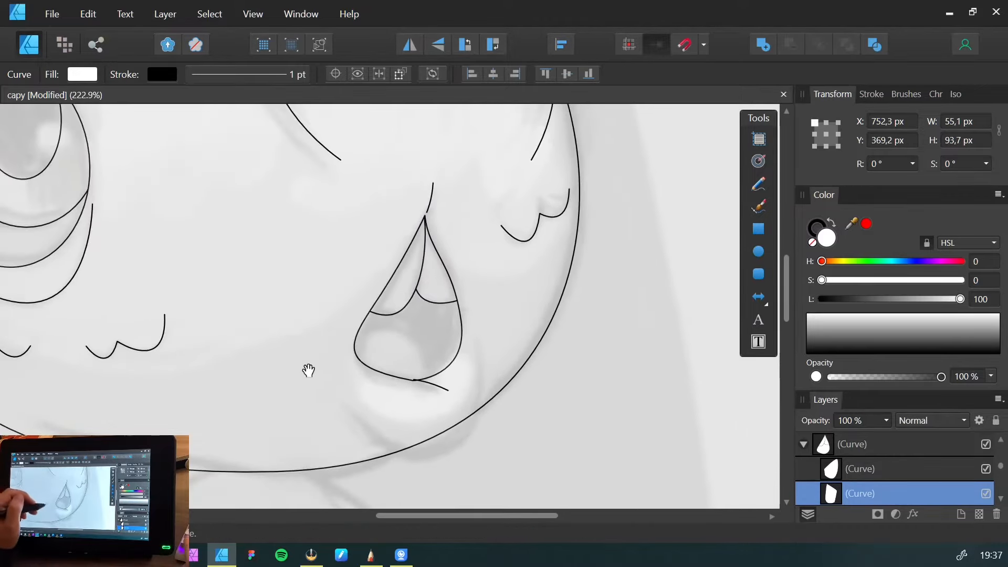
left_click_drag(306, 367, 282, 360)
key("ctrl+space")
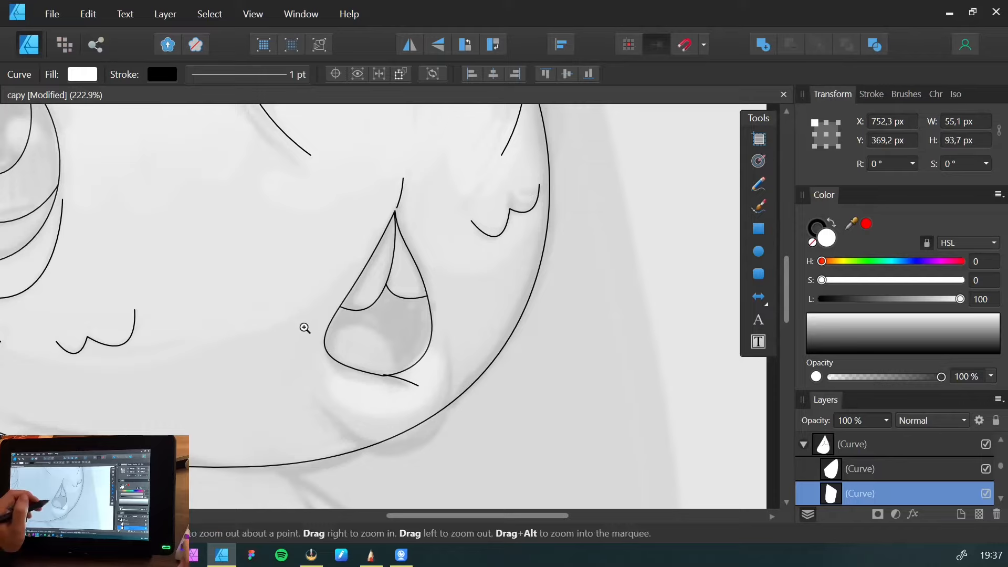
left_click_drag(306, 326, 294, 309)
key("ctrl+s")
key("space")
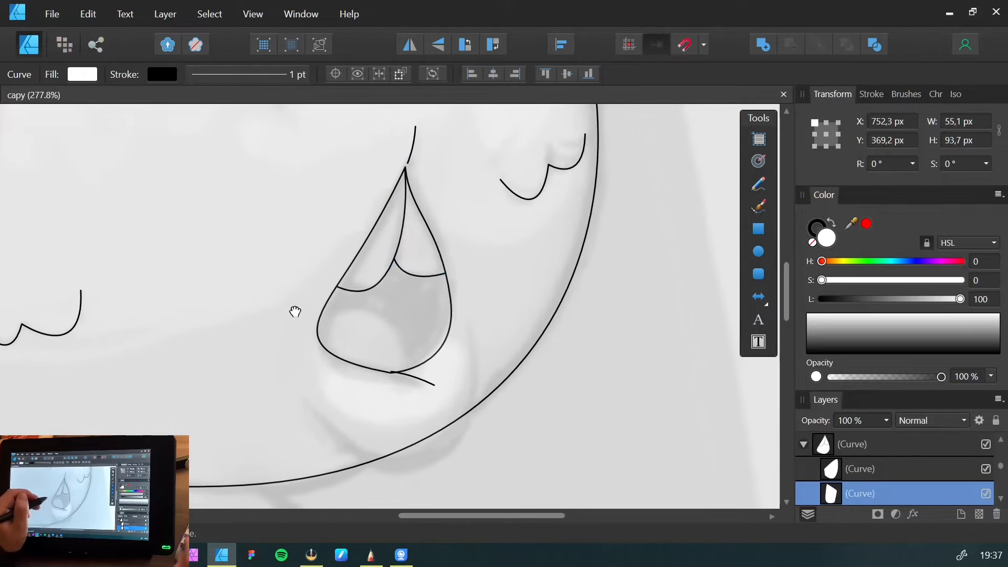
Deselect the tooth and examine the line art of the whole head, then the mouth and chin against the sketch
key("v")
key("z")
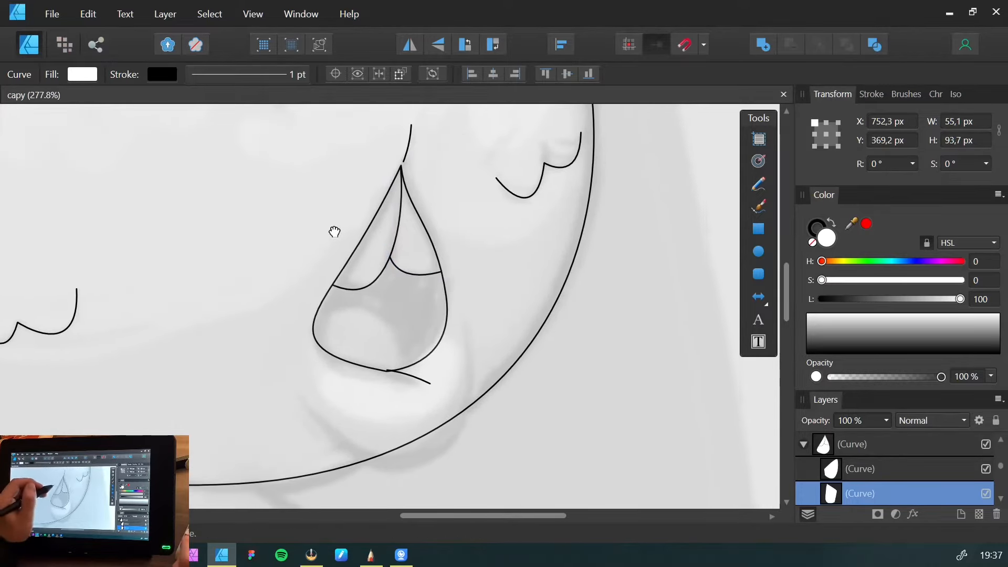
left_click_drag(333, 230, 126, 269)
key("v")
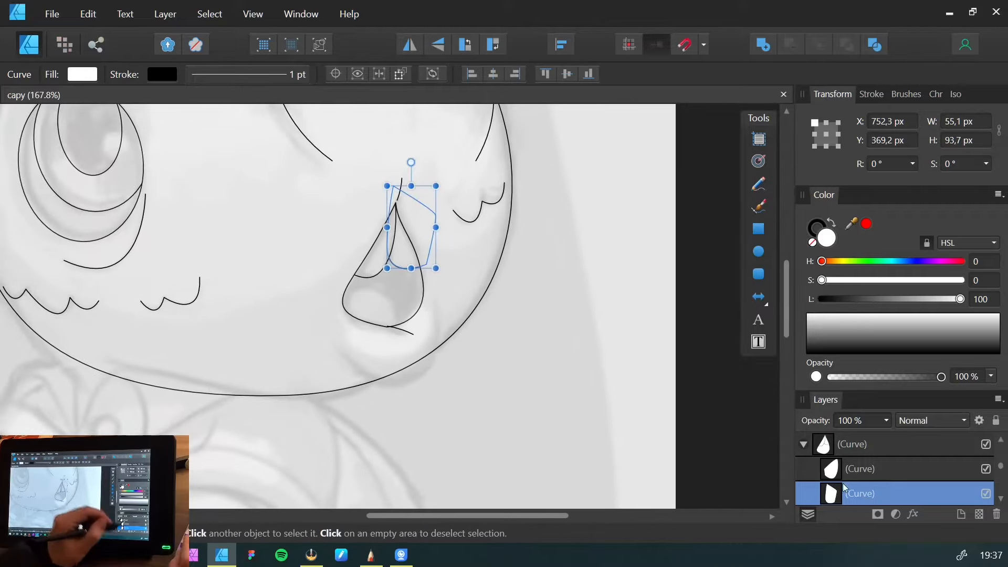
left_click(537, 355)
key("space")
left_click_drag(231, 227, 308, 349)
key("z")
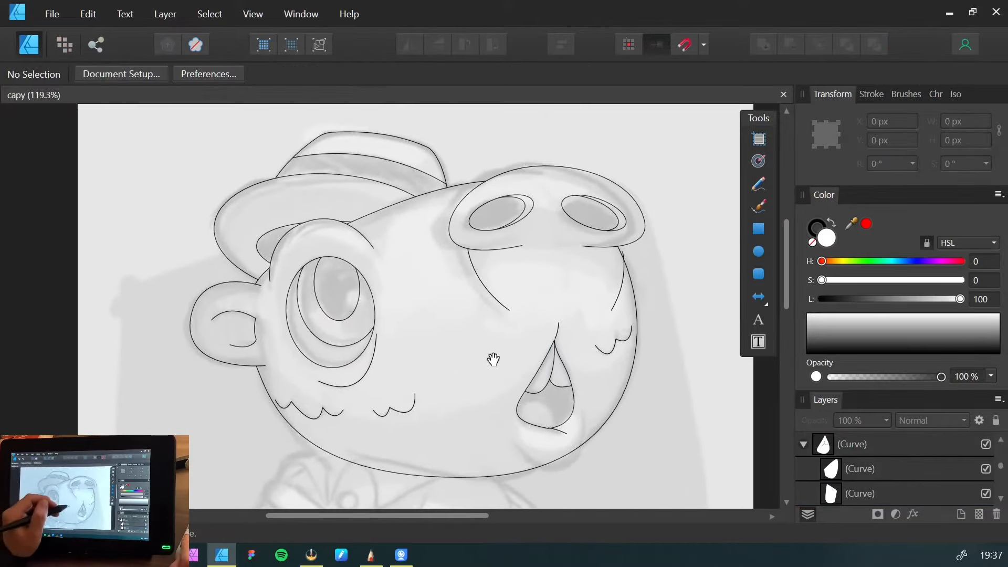
key("space")
left_click_drag(427, 353, 418, 317)
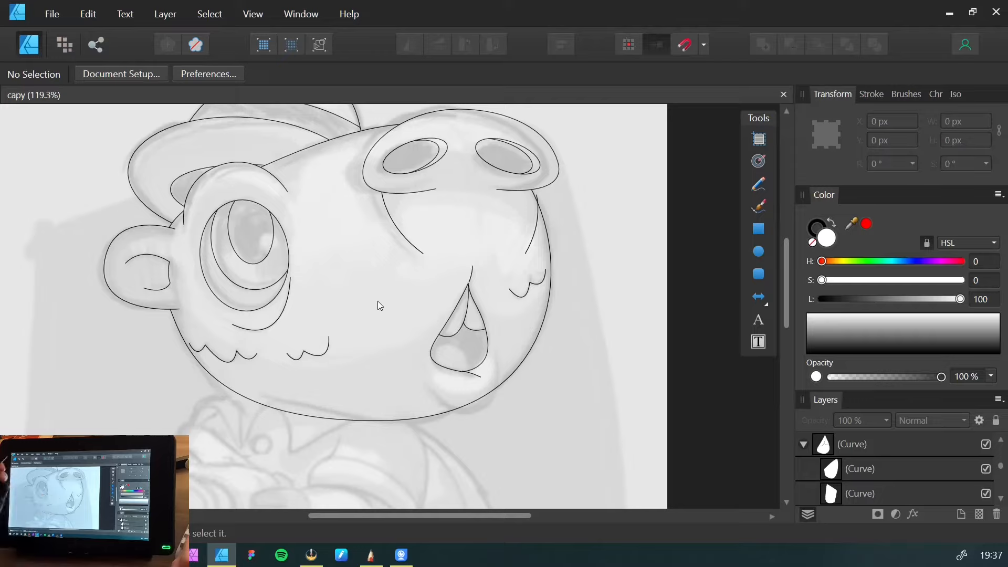
key("ctrl+space")
left_click_drag(384, 326, 342, 334)
key("ctrl+space")
left_click_drag(286, 299, 360, 342)
left_click_drag(409, 387, 364, 406)
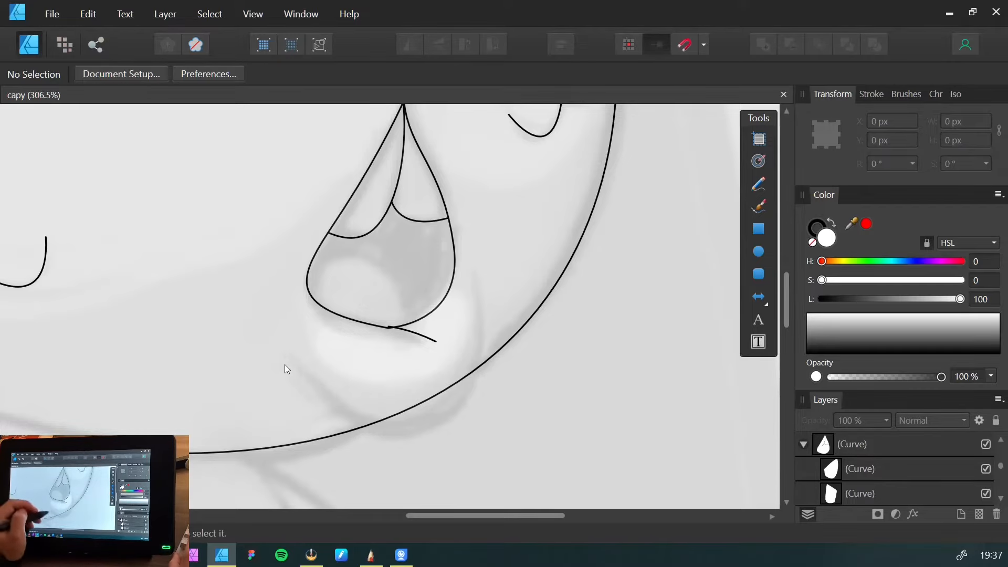
Draw a closed neck shape, about 140 × 129 px, along the jaw's lower left edge and fill it with white
key("p")
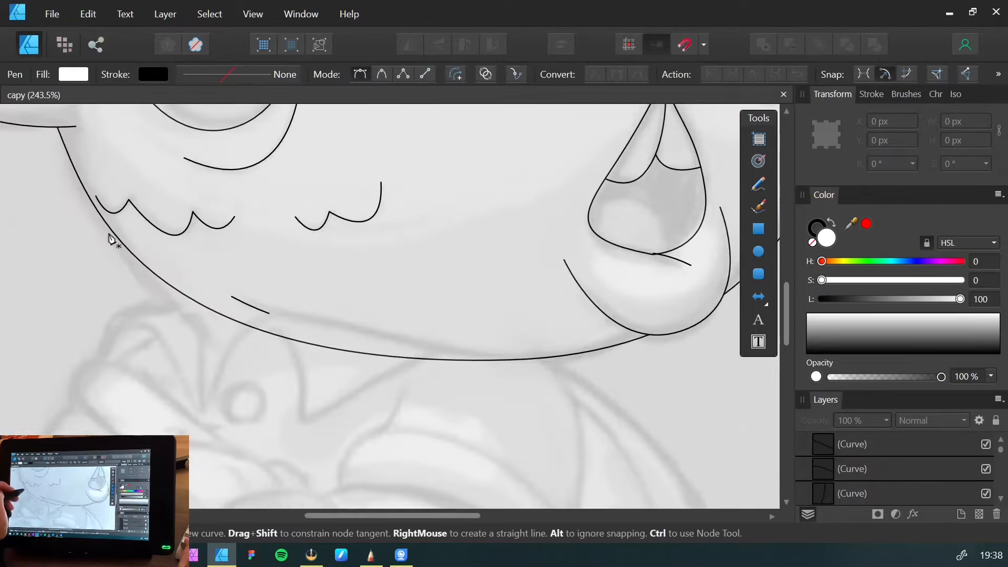
left_click(100, 214)
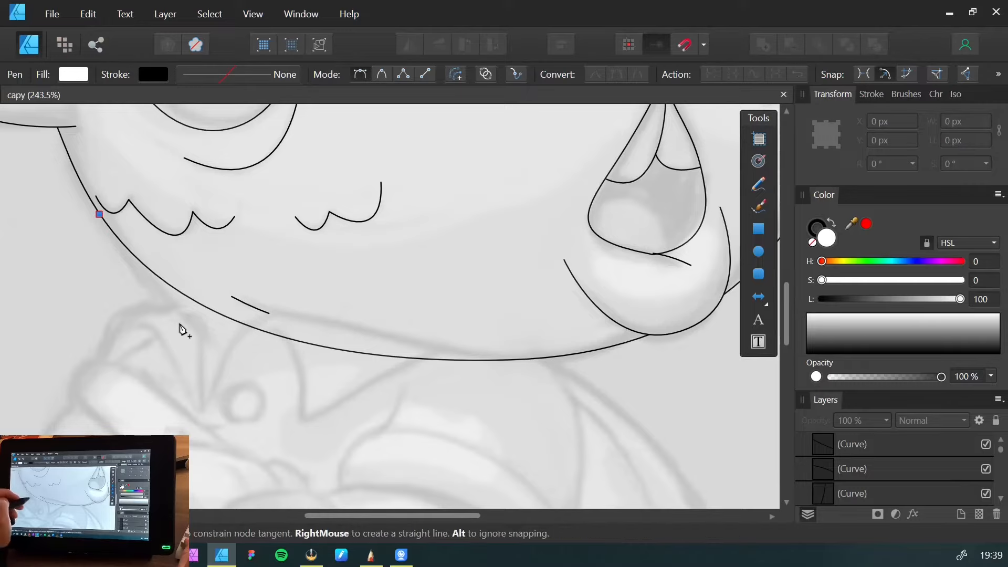
left_click_drag(204, 338, 270, 381)
left_click_drag(262, 324, 309, 282)
left_click(239, 238)
left_click(111, 181)
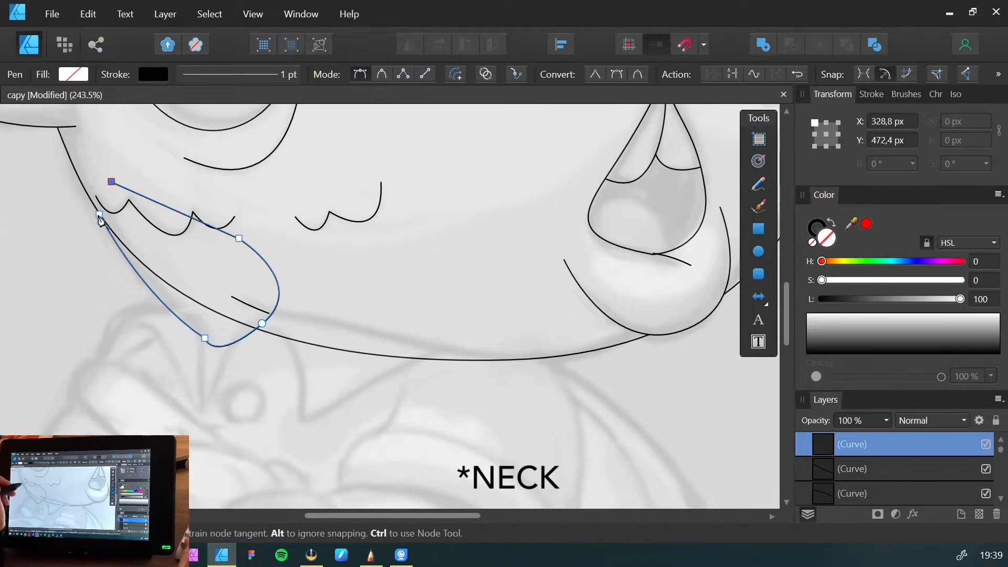
left_click(99, 214)
left_click_drag(821, 336, 619, 256)
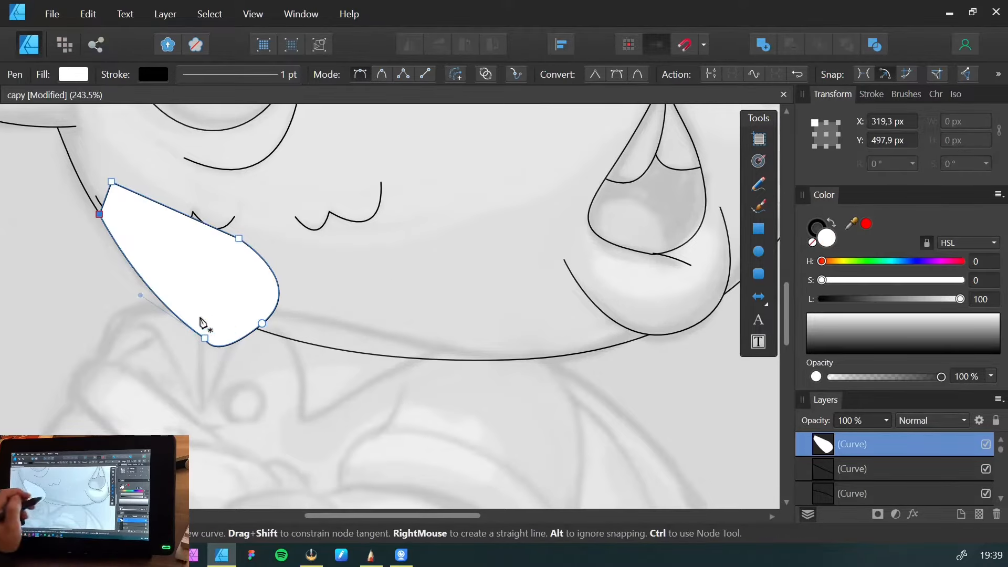
Send the neck shape back behind the head outline, deselect it and save the document
key("v")
key("ctrl+bracketleft")
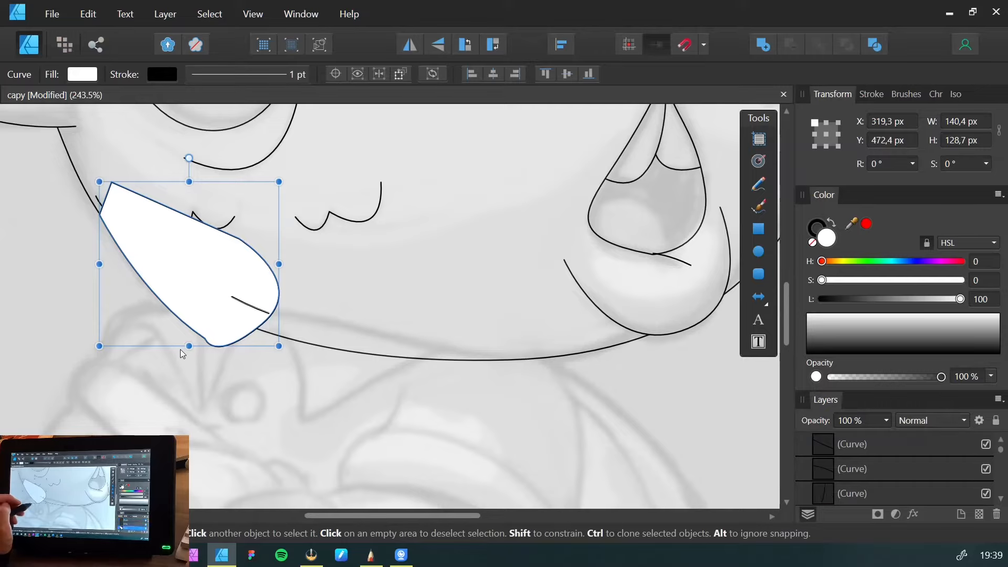
key("ctrl+bracketleft")
key("ctrl+bracketleft")
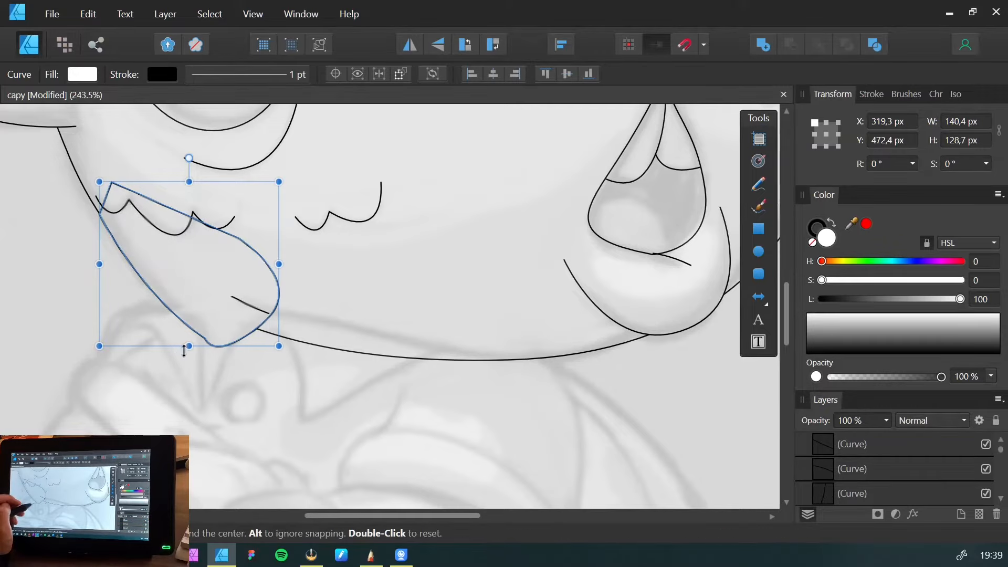
left_click(61, 270)
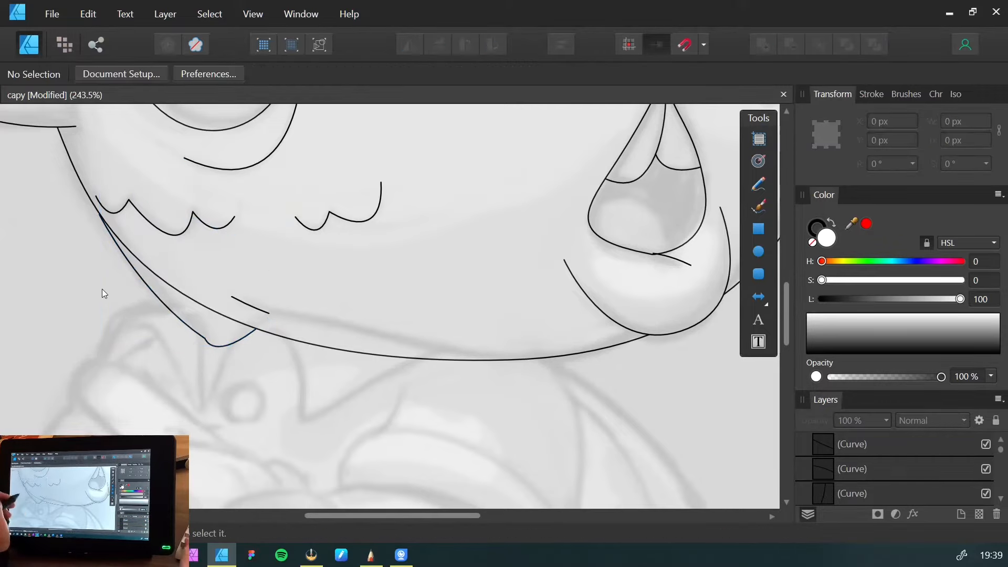
key("ctrl+s")
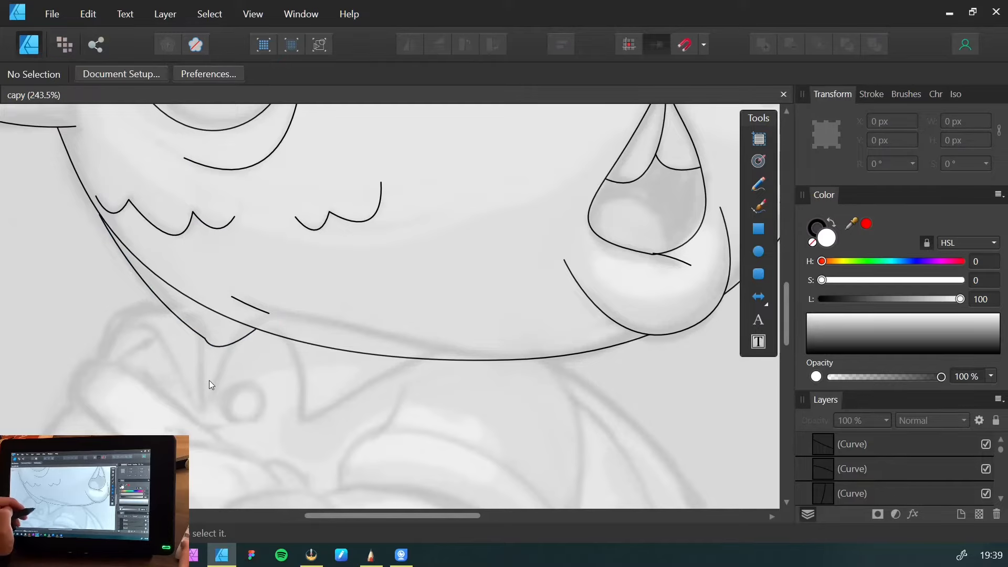
Draw a closed, pointed collar shape, about 163 × 85 px, under the jaw following the sketch and fill it with white
key("p")
left_click_drag(211, 368, 188, 358)
left_click(213, 319)
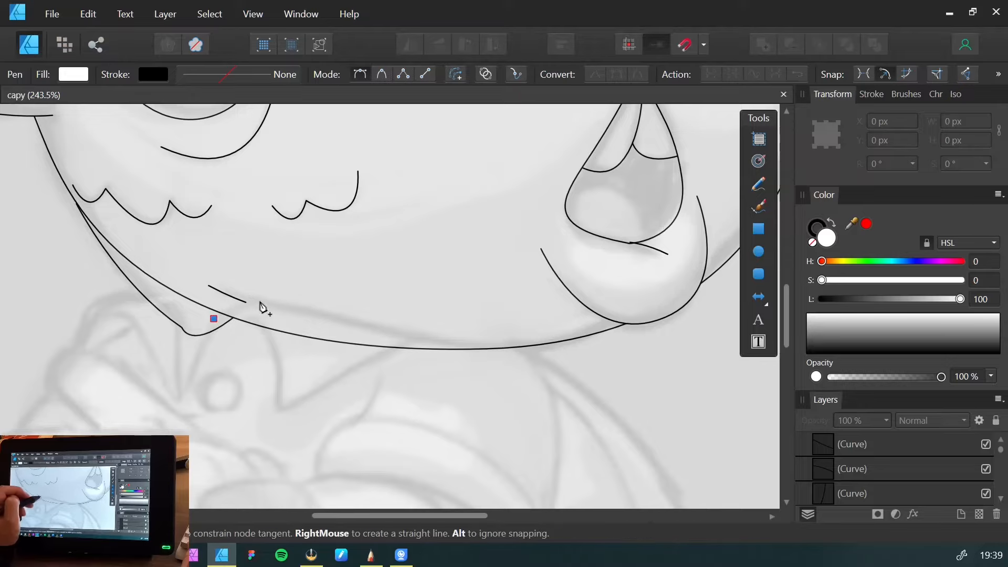
left_click_drag(260, 300, 299, 308)
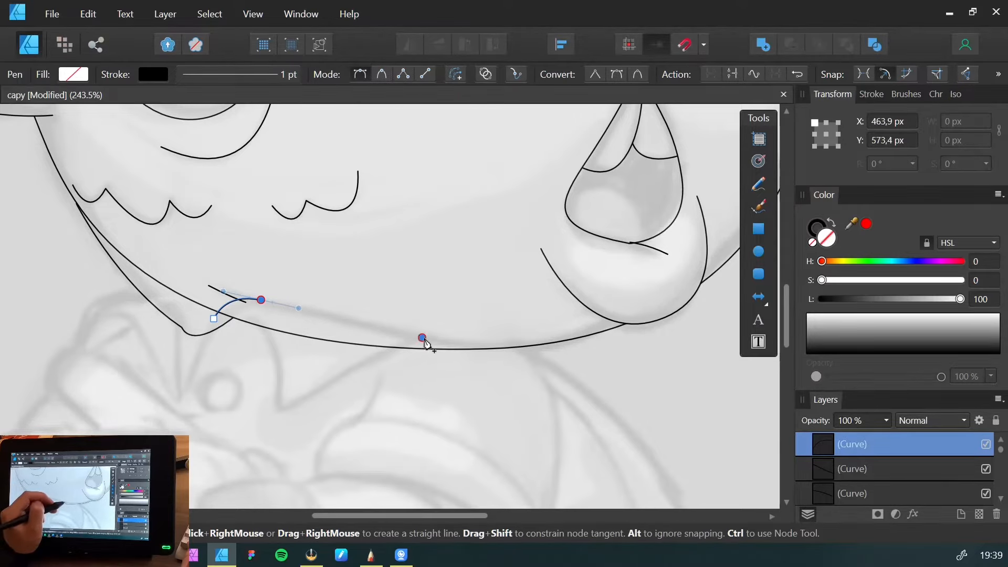
left_click_drag(424, 340, 471, 349)
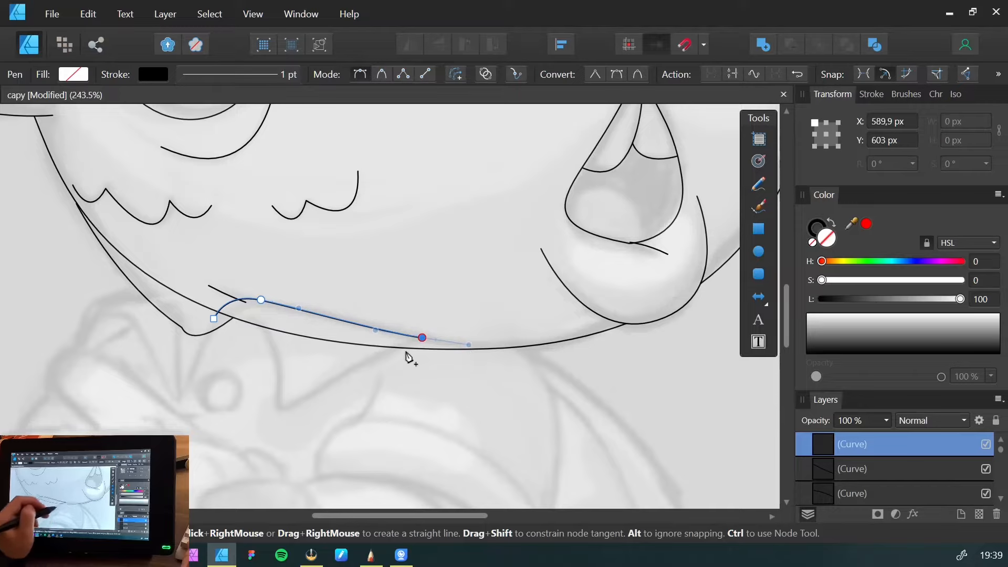
left_click(422, 338)
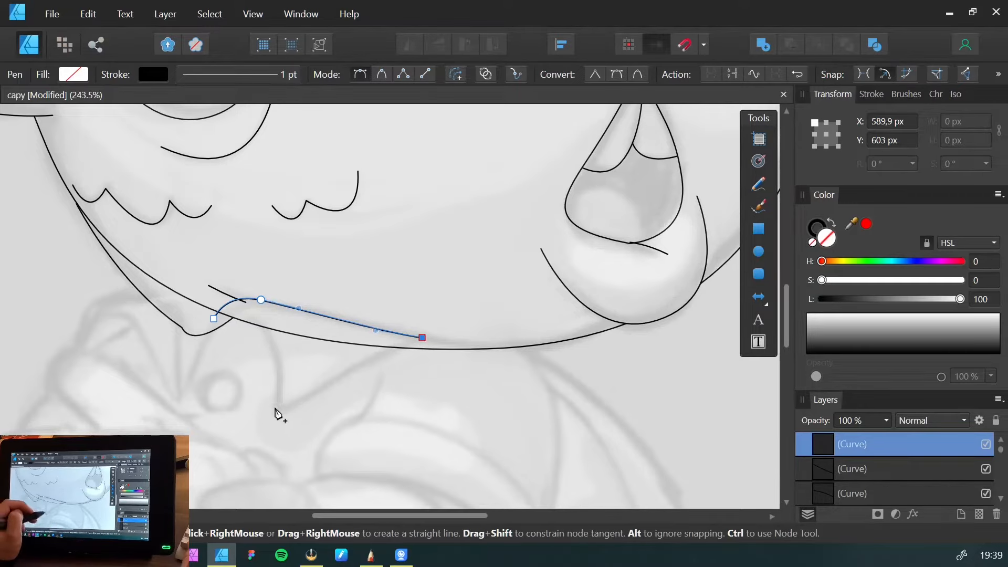
left_click_drag(275, 406, 245, 434)
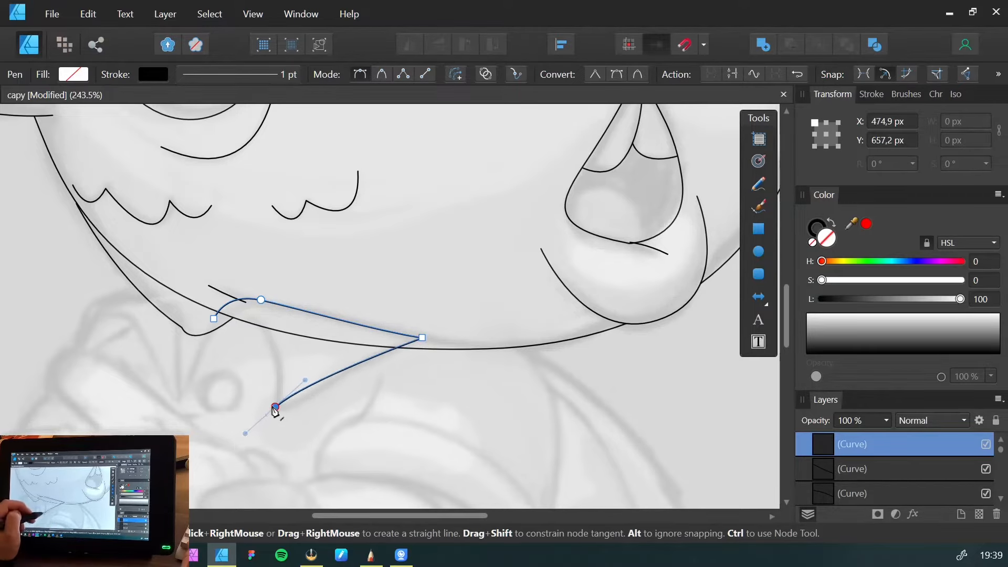
left_click(275, 408)
left_click_drag(216, 317, 142, 363)
key("v")
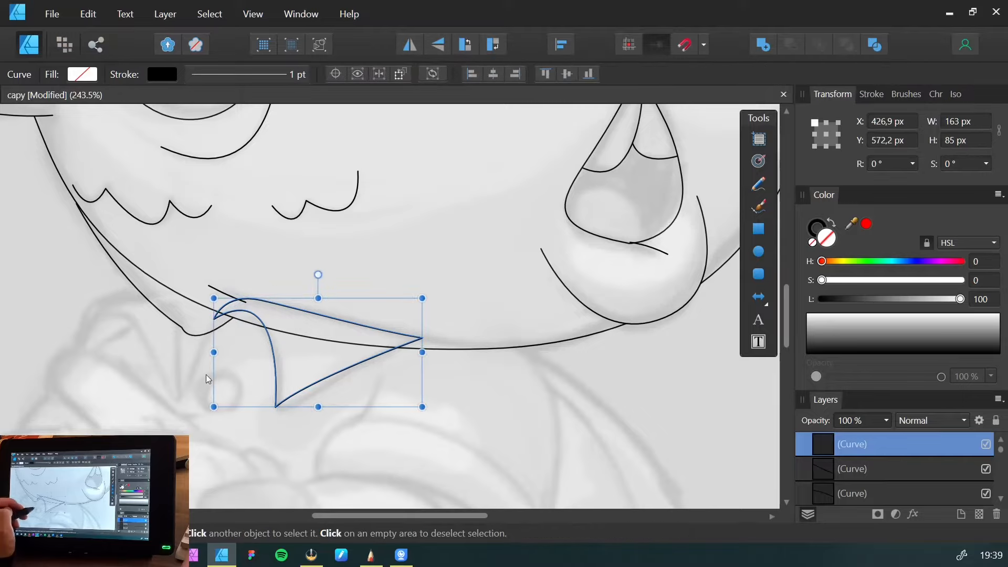
left_click(821, 280)
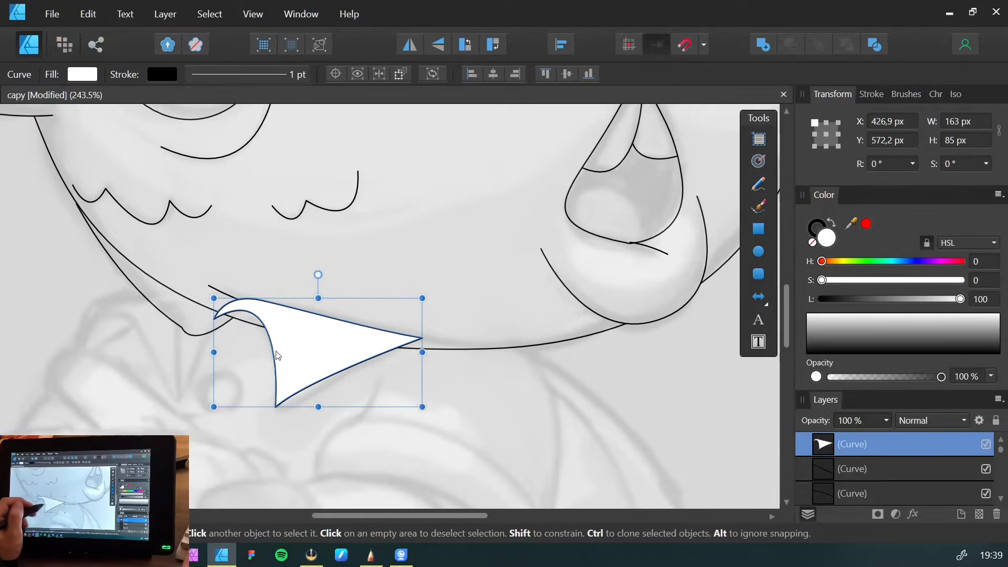
Send the white collar shape back behind the jaw and neck line art and deselect it
key("ctrl+[")
key("ctrl+[")
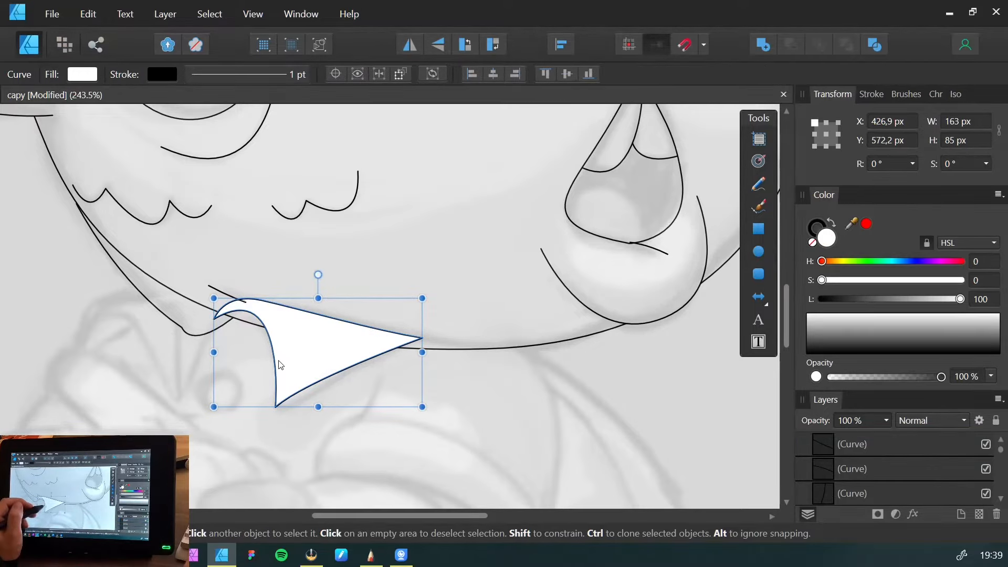
key("ctrl+shift+[")
left_click(98, 301)
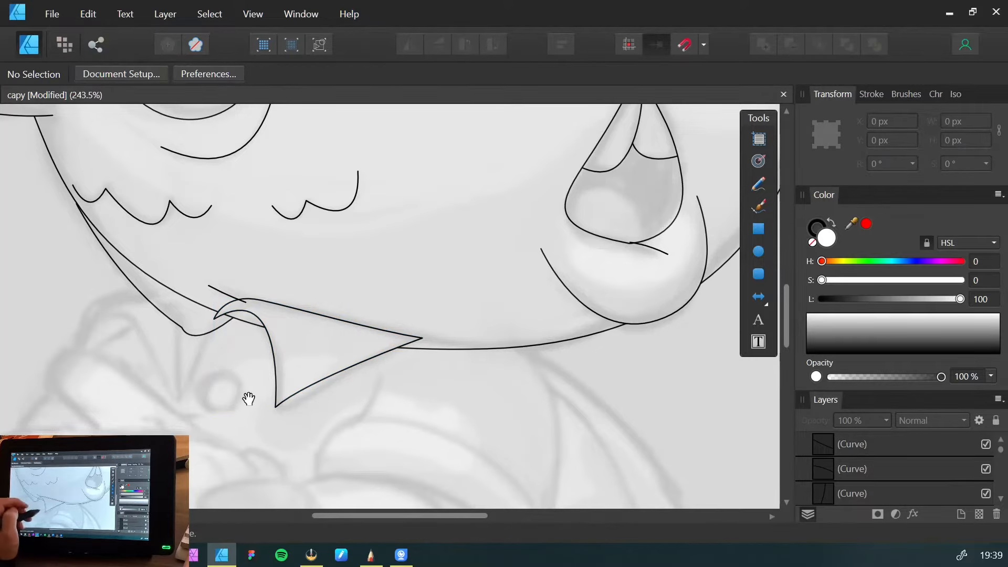
Round the collar's lower tip with a radius of about 8.5 px and adjust its node and handle to follow the sketch
left_click_drag(248, 398, 261, 400)
left_click(282, 398)
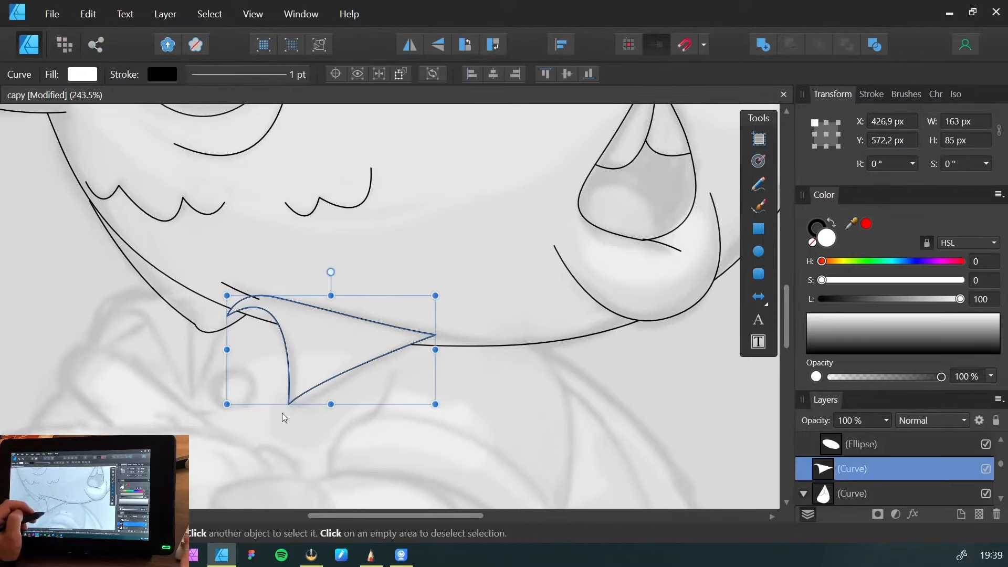
key("c")
left_click_drag(288, 404, 298, 386)
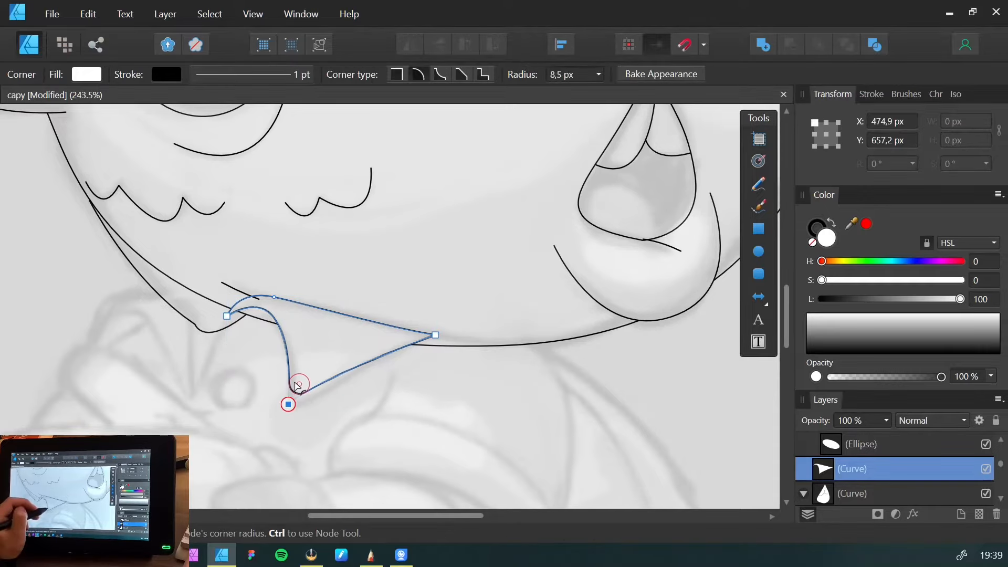
key("a")
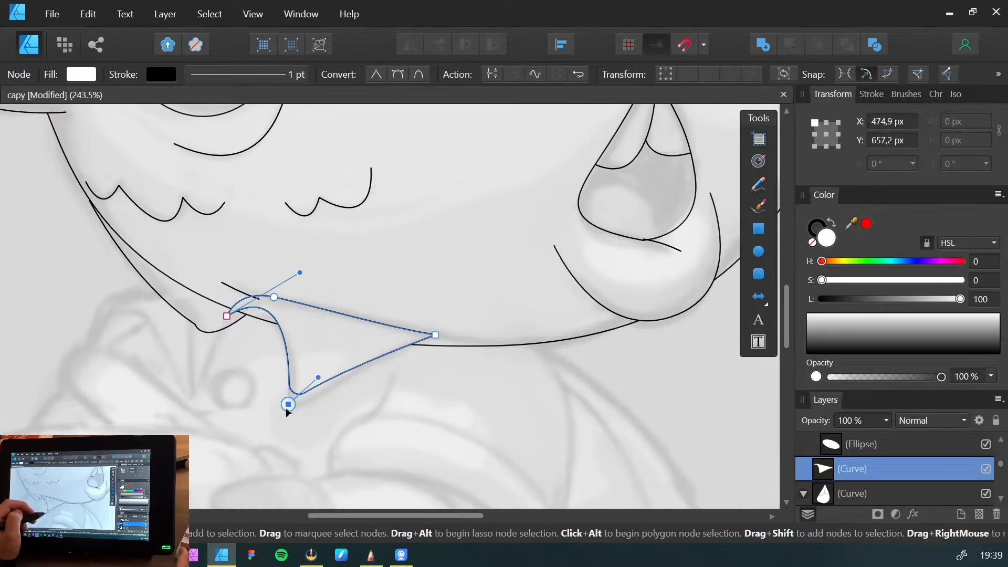
left_click_drag(288, 405, 285, 417)
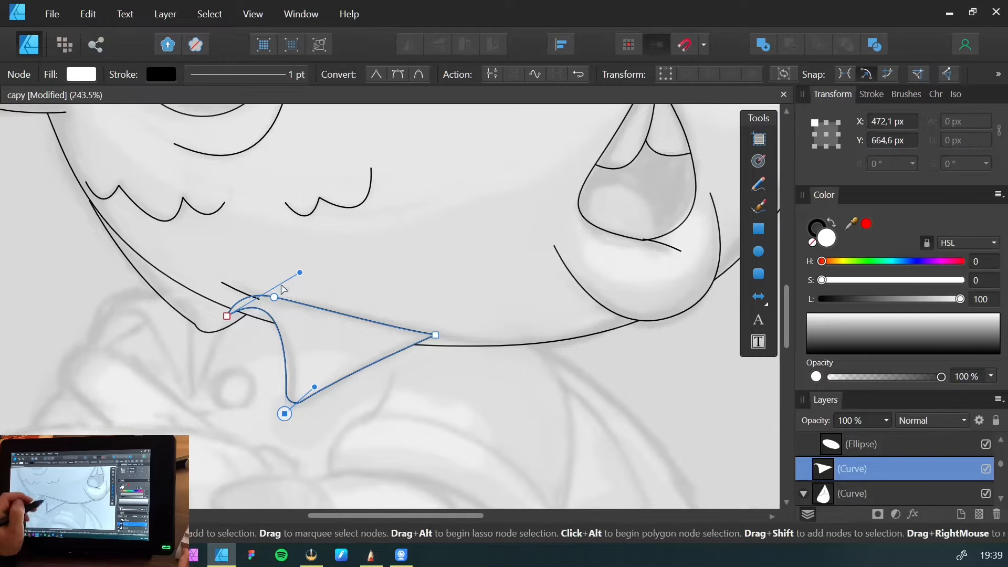
left_click_drag(300, 272, 311, 275)
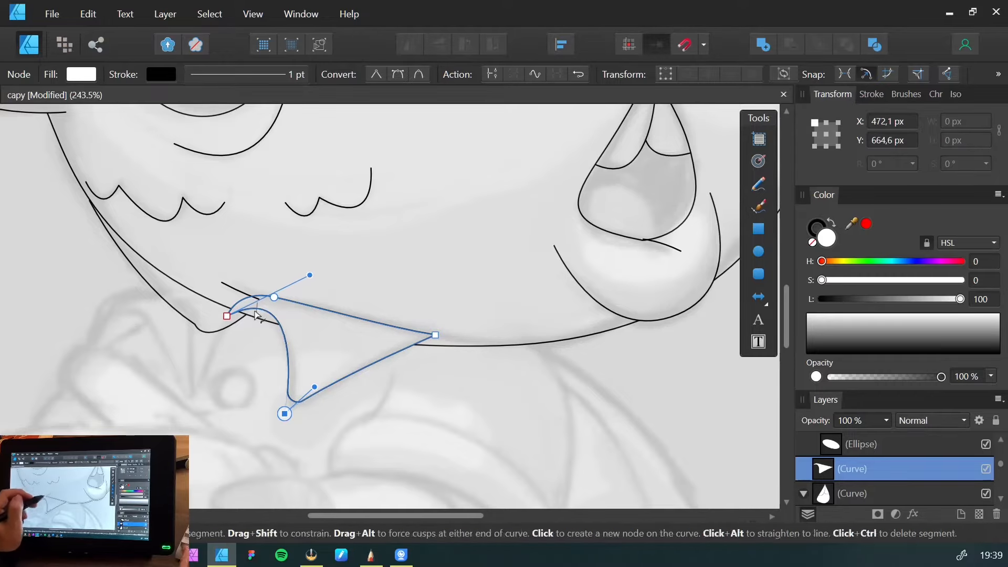
key("v")
left_click(187, 324)
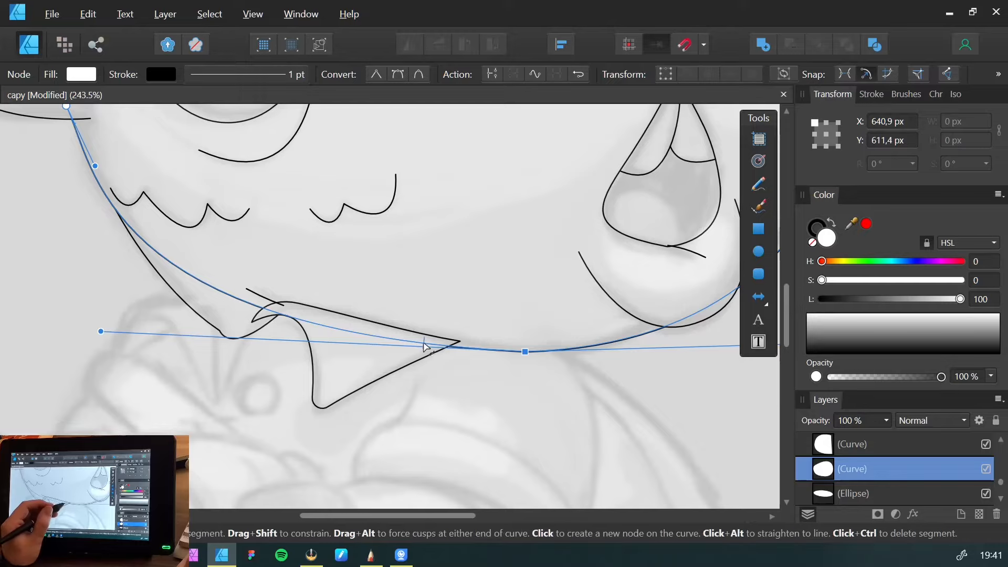
Add two nodes to the head outline under the collar and raise the jaw line to meet the collar's right tip
left_click(423, 344)
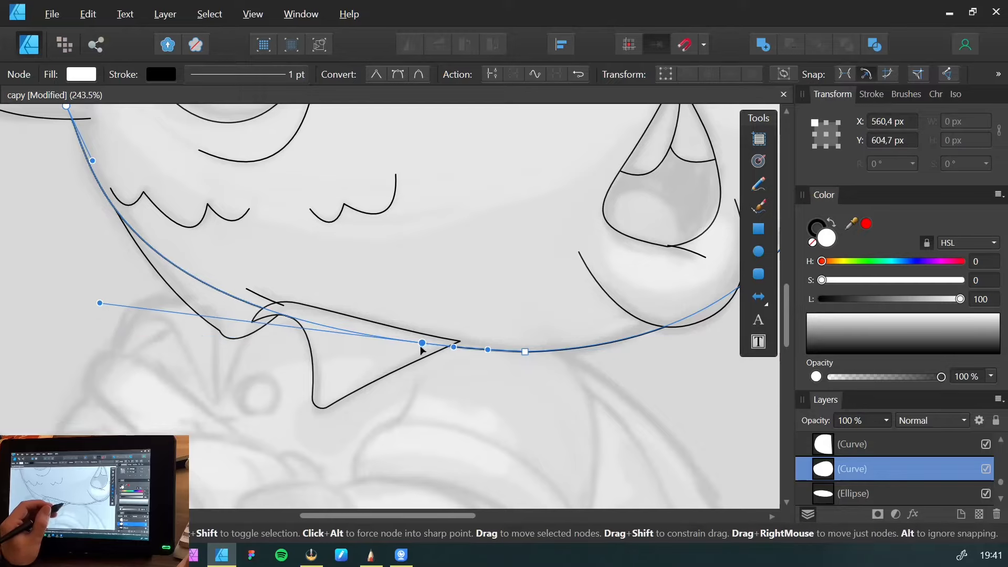
left_click_drag(423, 344, 435, 339)
key("ctrl+z")
left_click(386, 339)
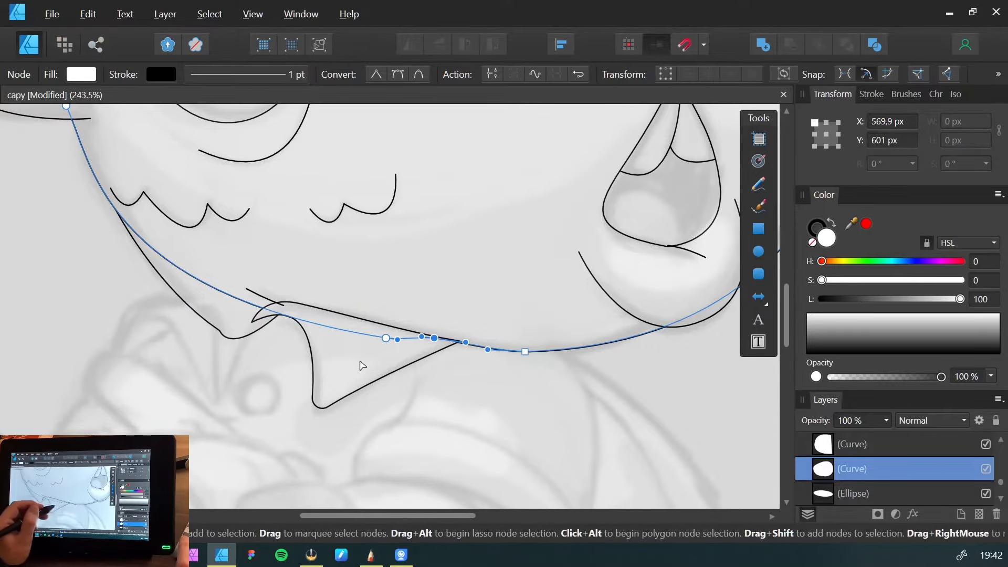
key("v")
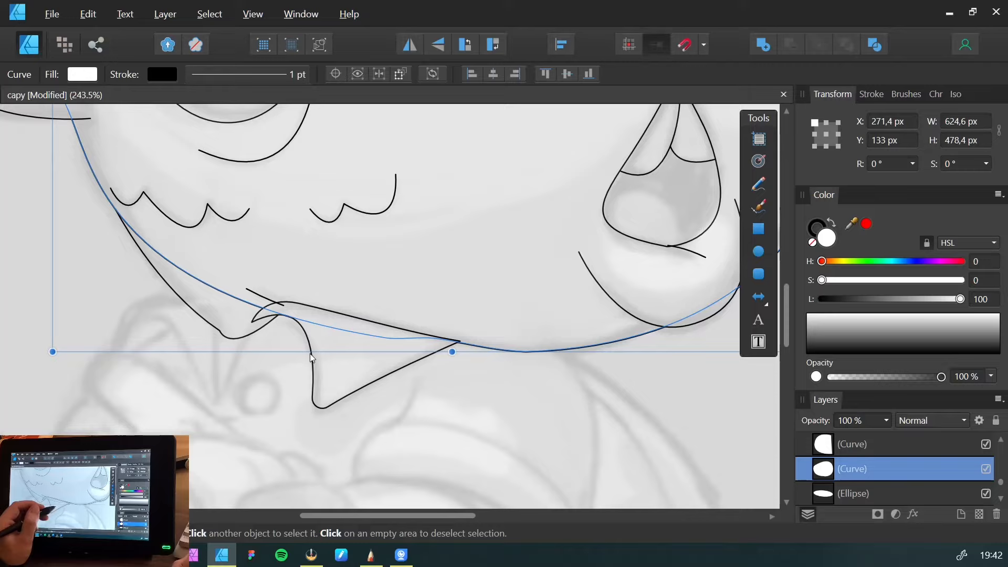
left_click(44, 296)
left_click(508, 354)
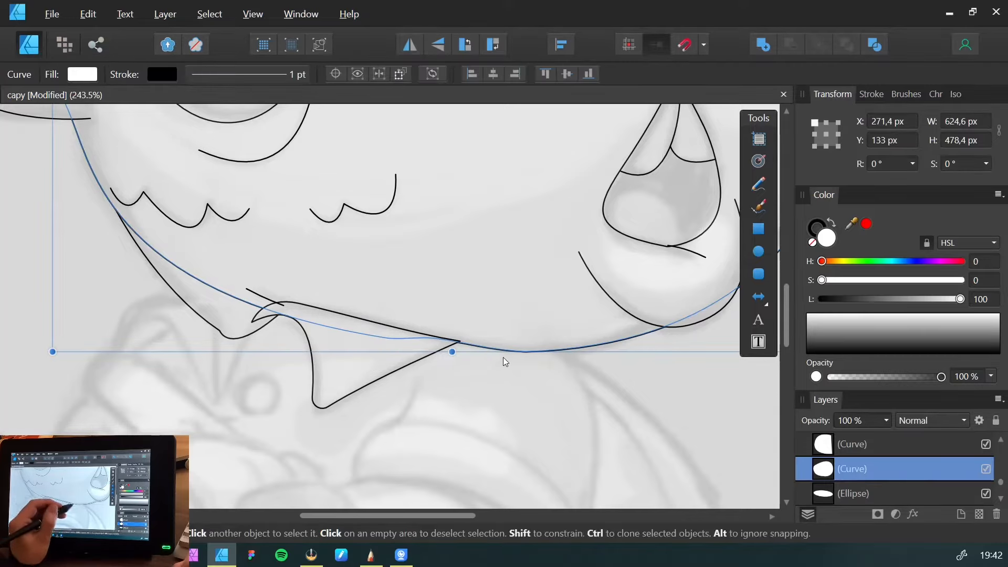
key("a")
left_click(526, 357)
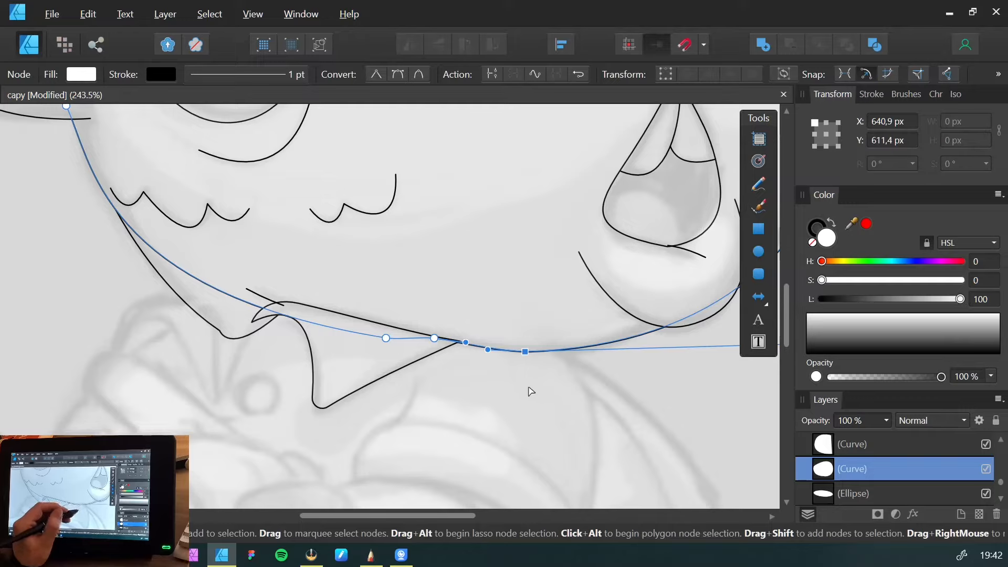
key("c")
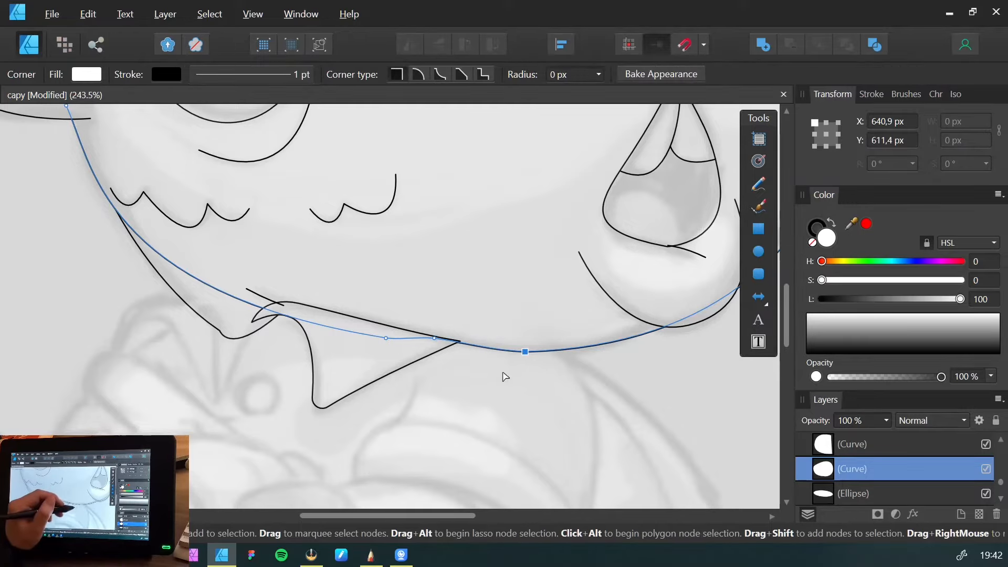
key("v")
left_click(513, 394)
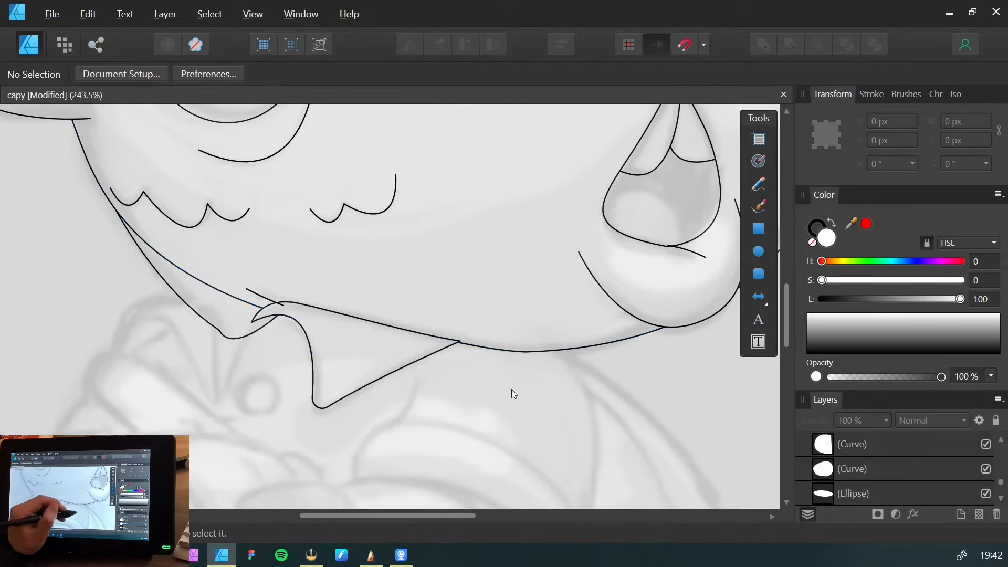
Round the head outline's lowest jaw node with a corner radius of about 174 px
left_click(519, 351)
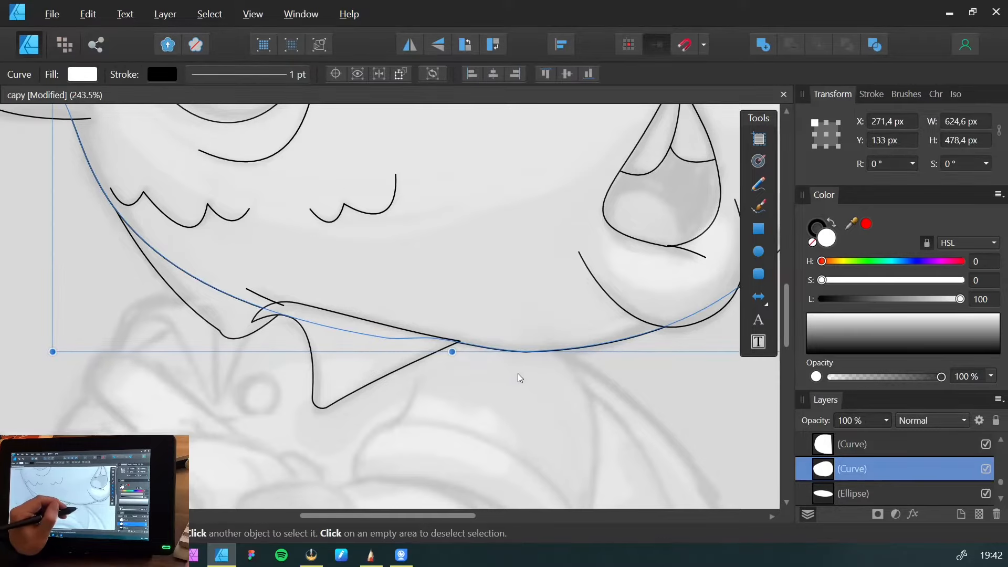
key("a")
key("c")
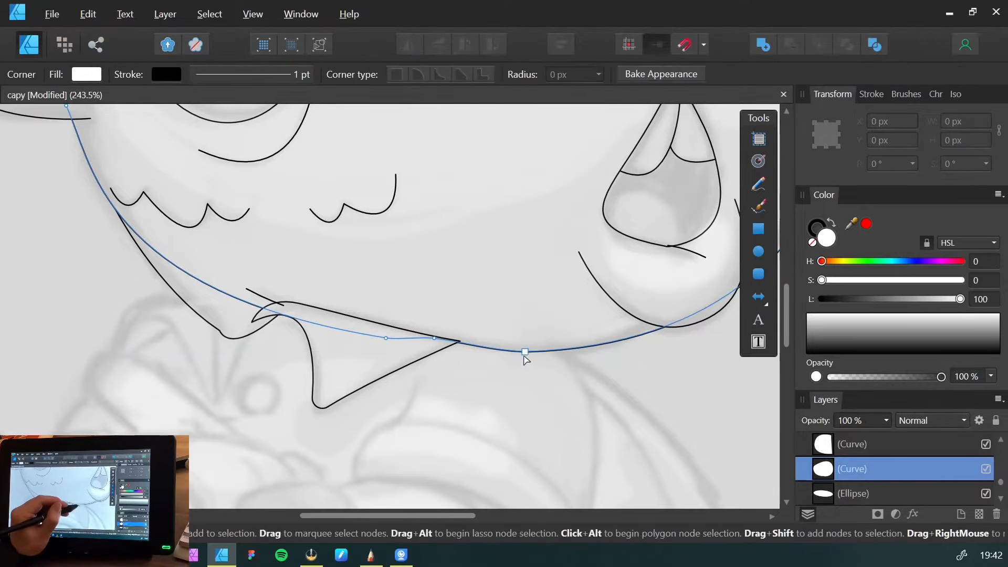
left_click_drag(525, 352, 465, 189)
Draw a closed, downward-pointed neck shape, about 69 × 133 px, over the neck beside the collar and fill it with white
key("space")
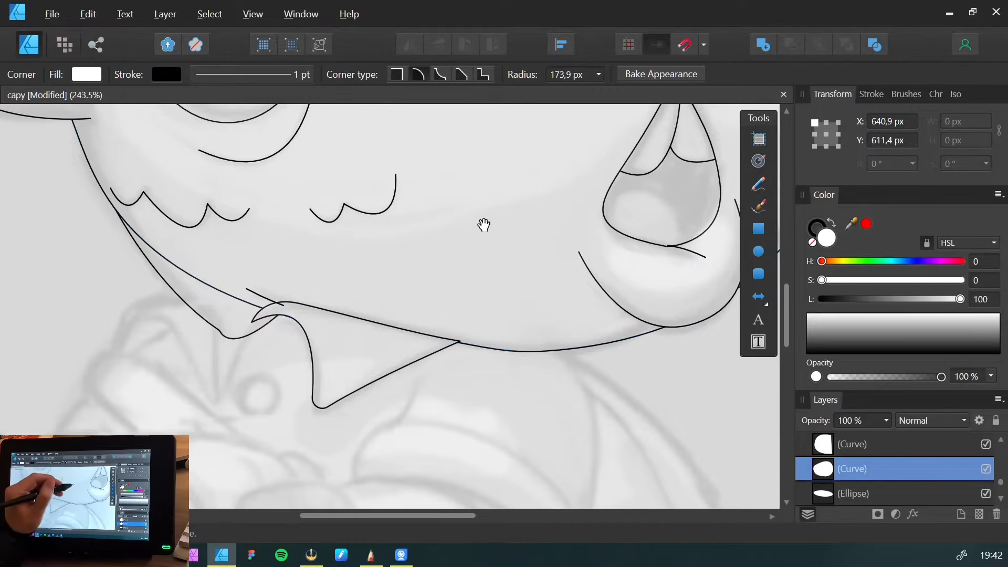
left_click_drag(493, 221, 378, 295)
left_click_drag(438, 232, 440, 140)
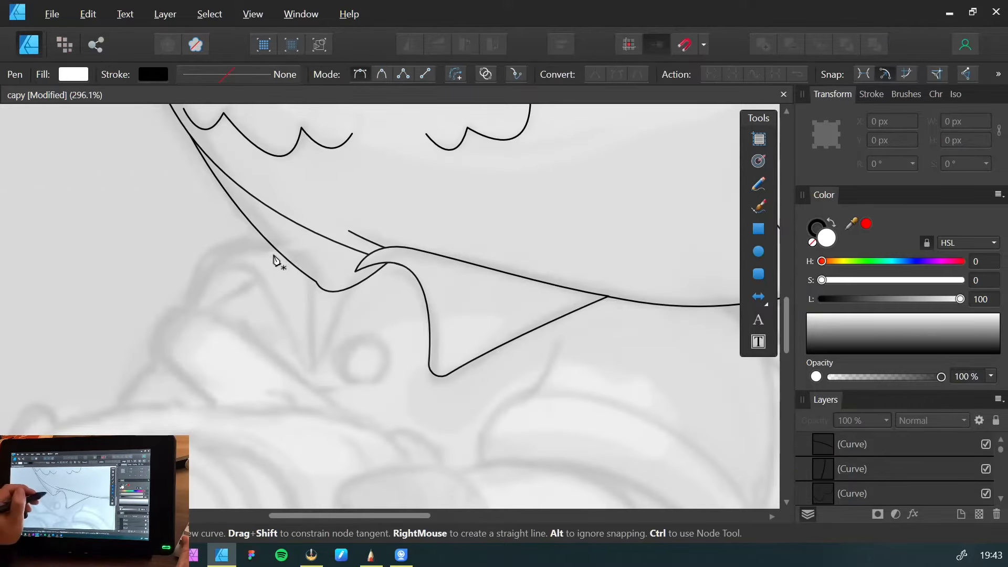
left_click(266, 239)
left_click_drag(308, 304, 313, 346)
left_click(312, 369)
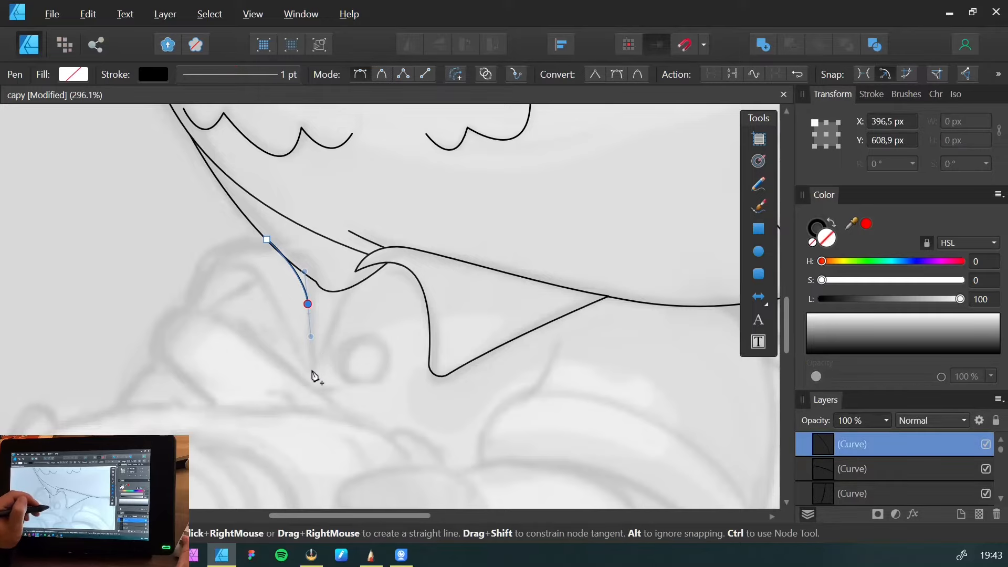
left_click_drag(356, 268, 374, 241)
left_click(367, 200)
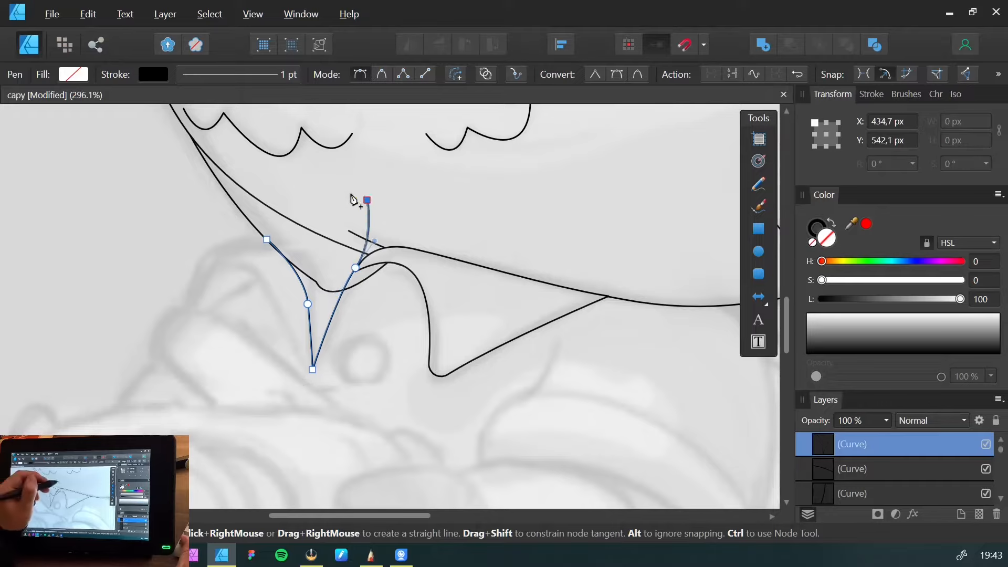
left_click(271, 162)
left_click(261, 219)
left_click(266, 239)
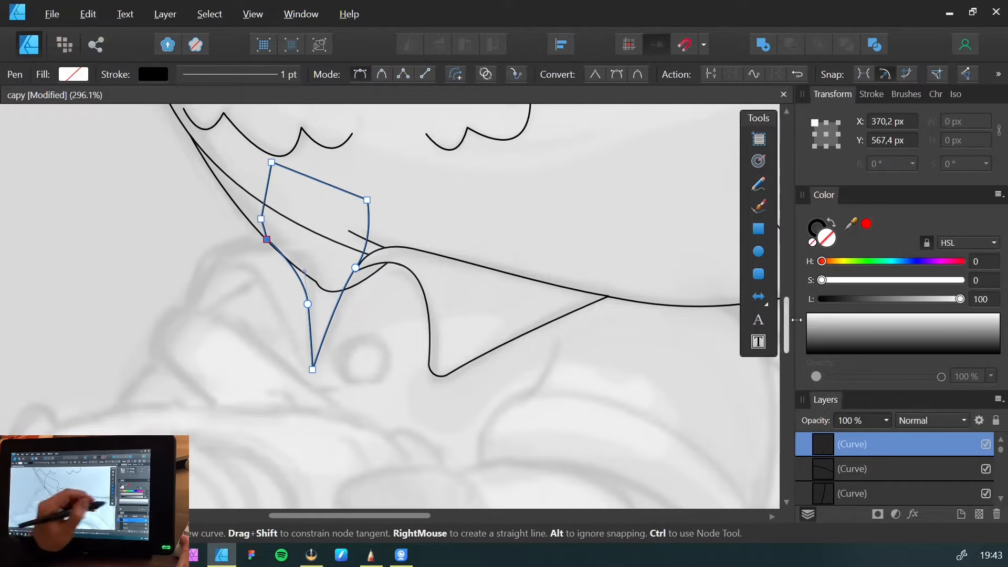
left_click_drag(831, 334, 806, 313)
key("v")
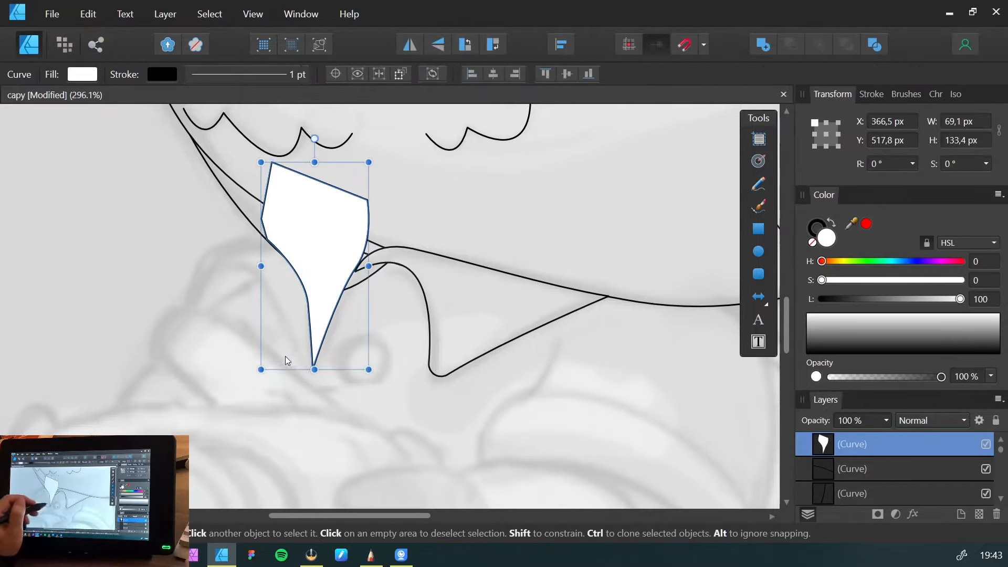
Merge the pointed shape with the existing neck shape and send the result back behind the head and collar
left_click(236, 203, "shift")
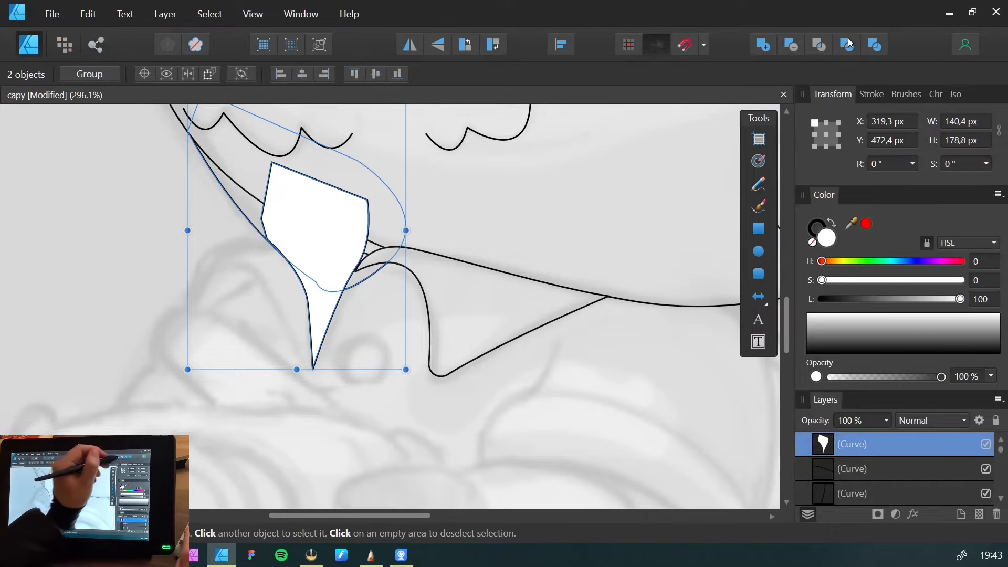
left_click(761, 45)
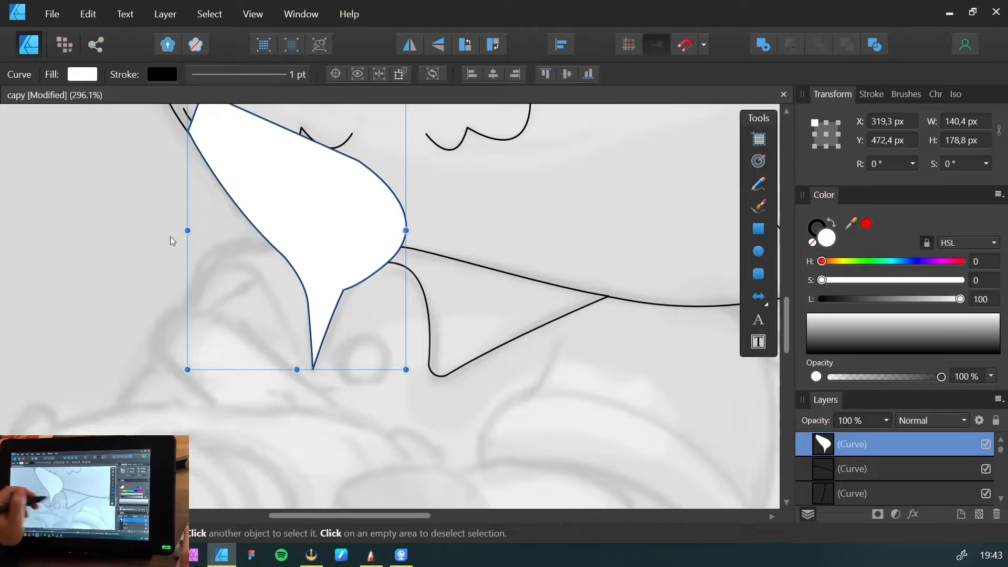
key("ctrl+bracketleft")
key("ctrl+bracketleft")
key("ctrl+bracketleft")
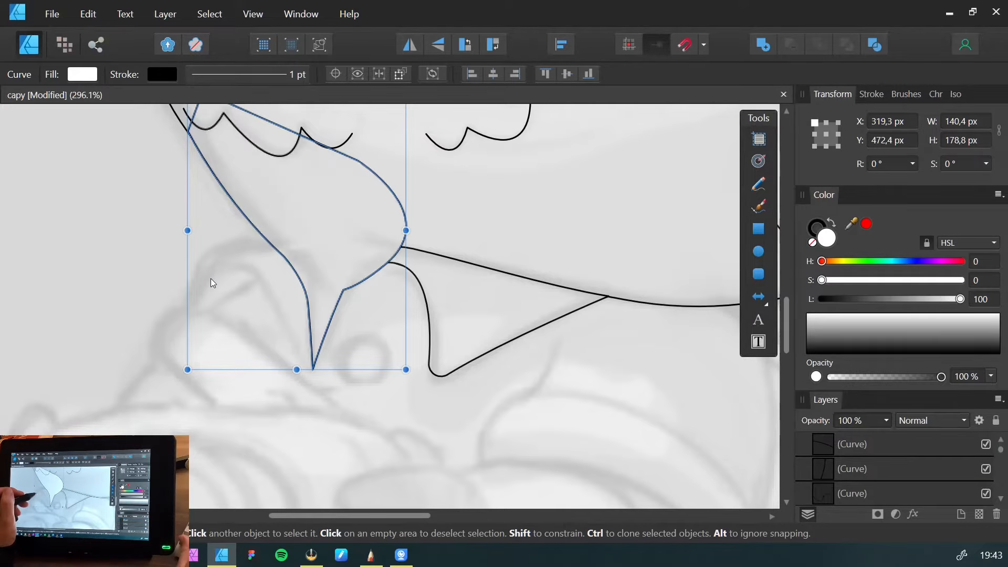
key("ctrl+bracketleft")
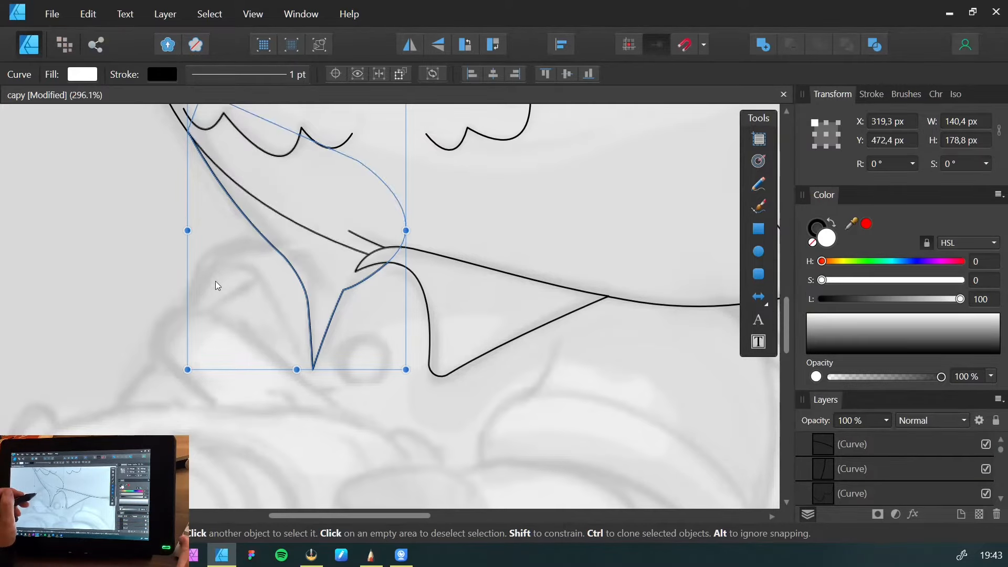
left_click(140, 224)
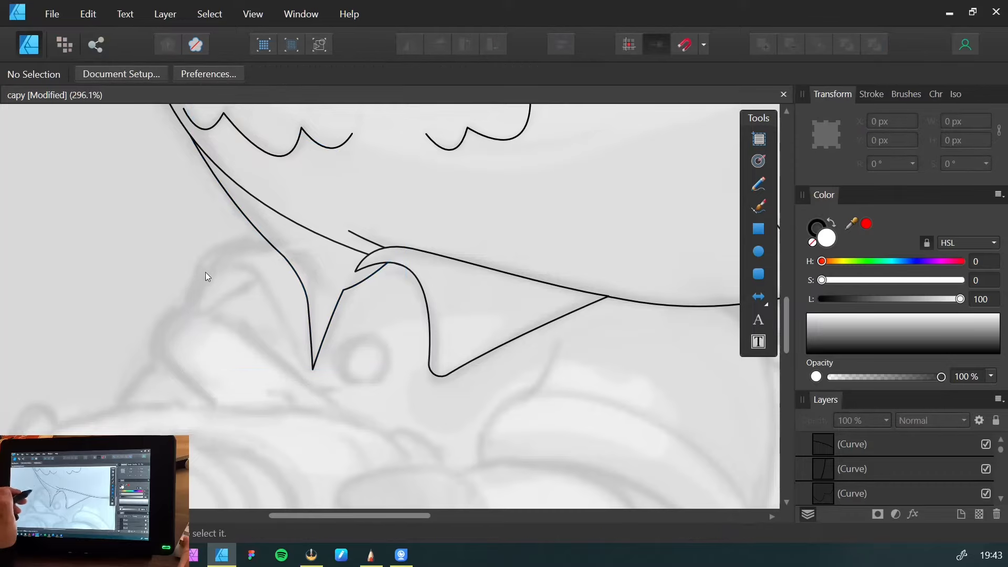
left_click_drag(230, 318, 218, 277)
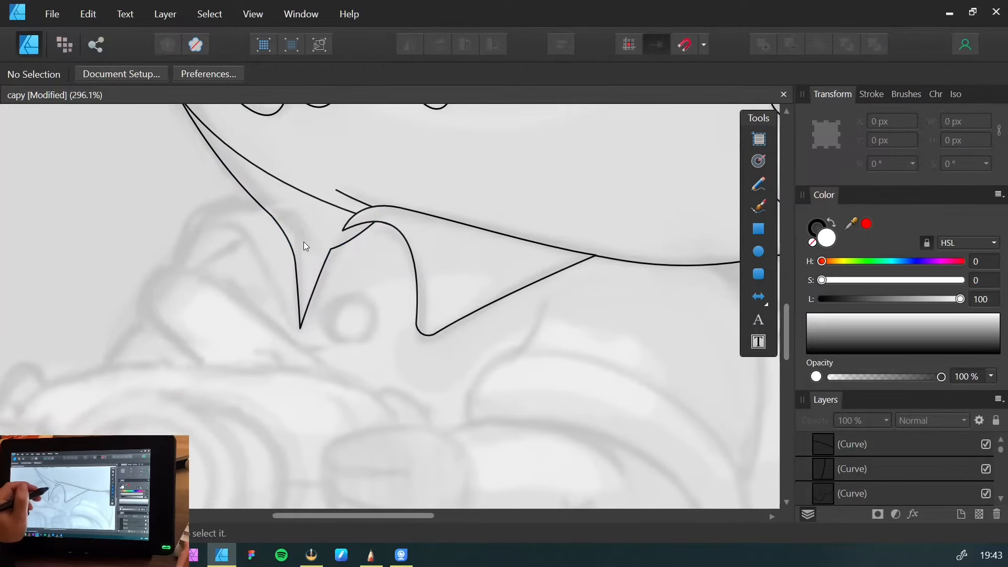
Smooth the merged neck shape's right edge by deleting its kink node and tucking the adjoining node behind the collar
left_click_drag(305, 252, 283, 228)
key("ctrl+z")
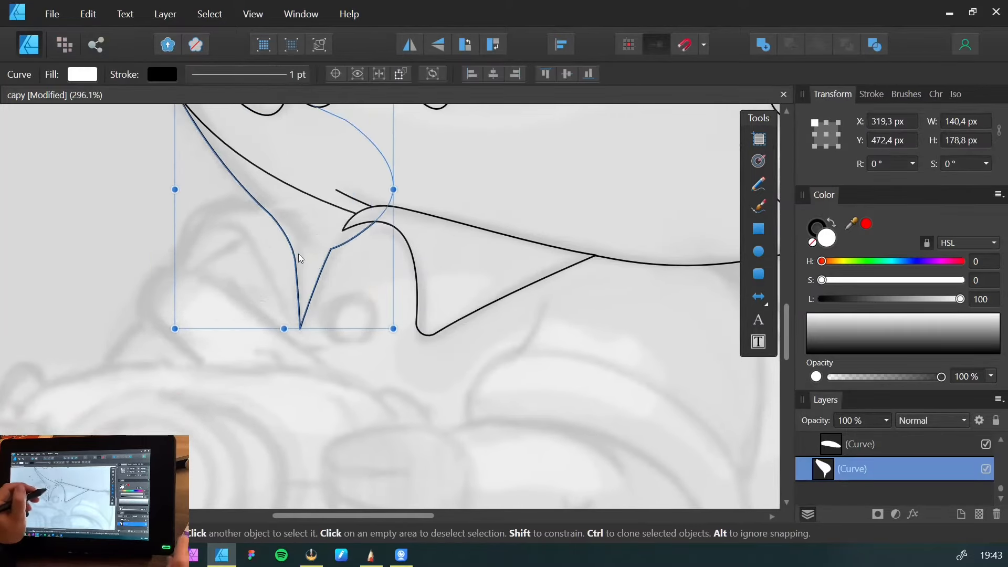
key("a")
left_click(330, 249)
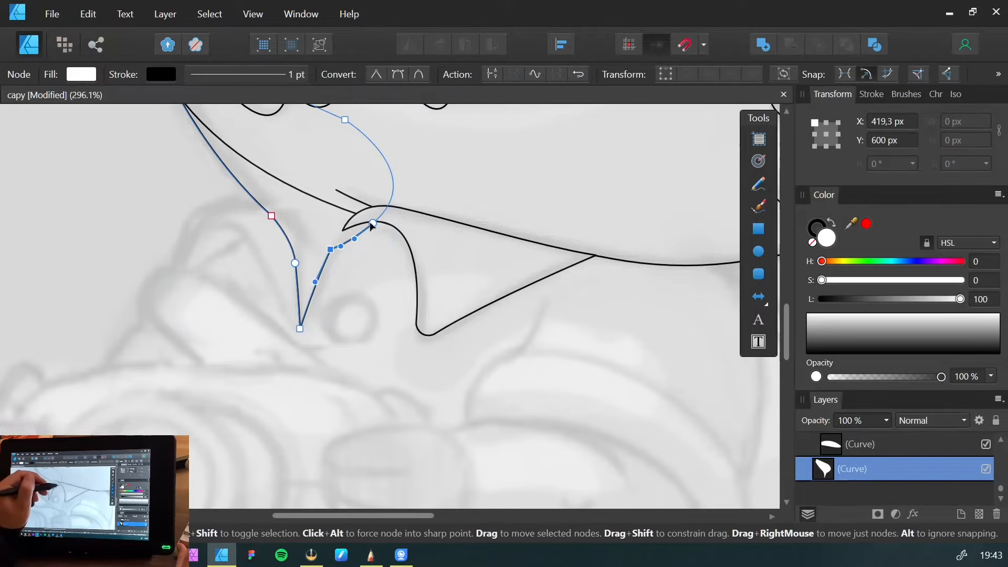
left_click_drag(371, 224, 364, 202)
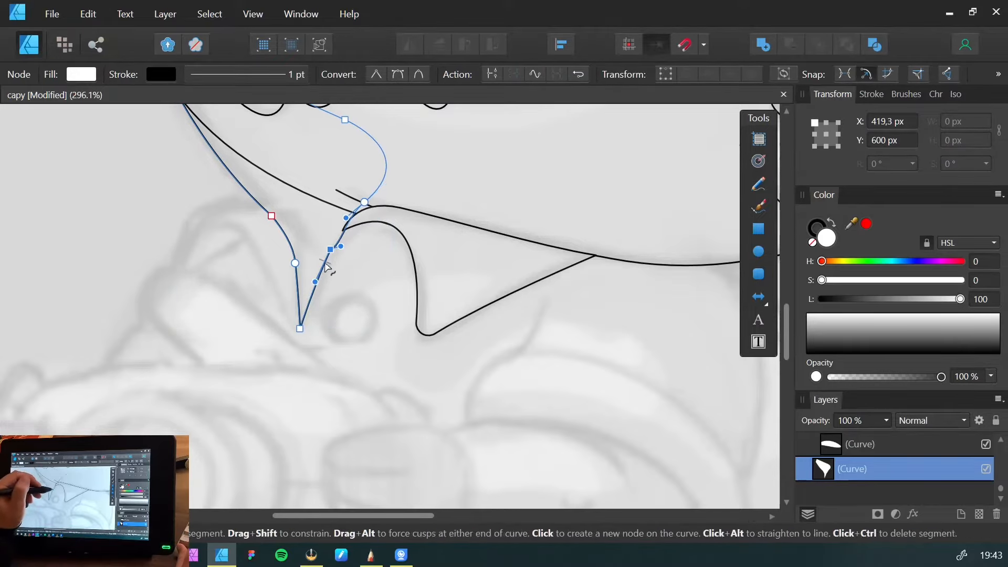
key("Delete")
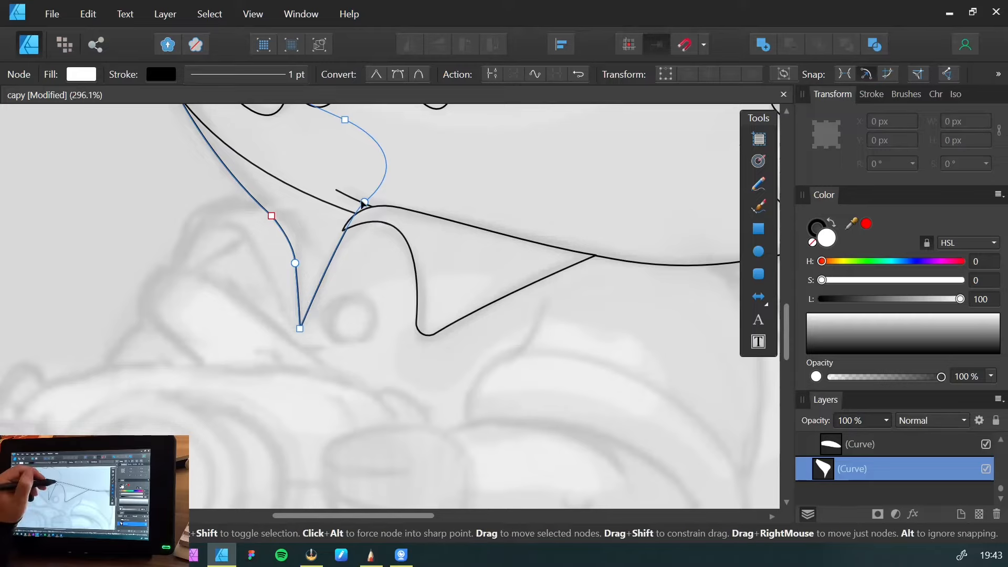
left_click_drag(362, 202, 326, 234)
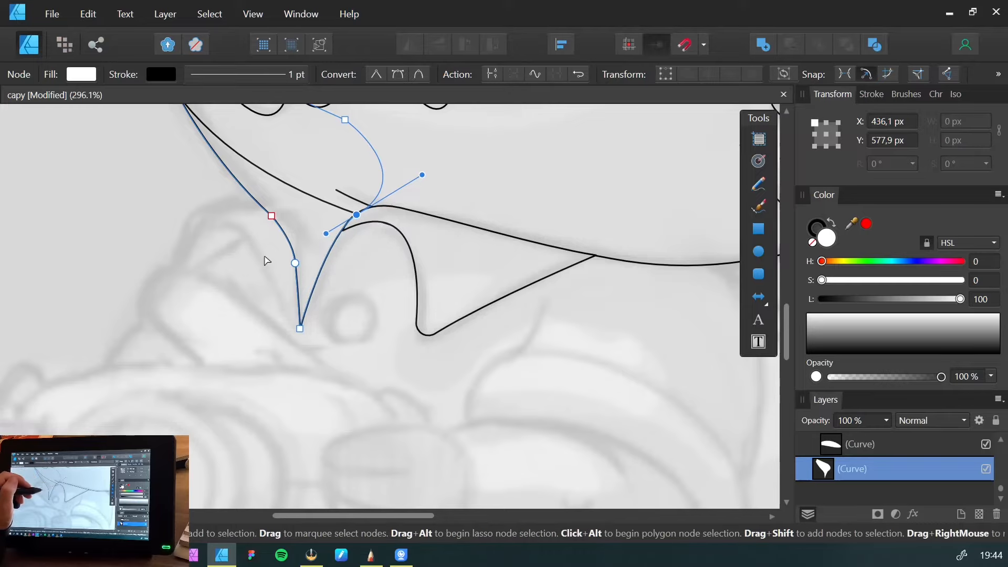
key("Down")
key("v")
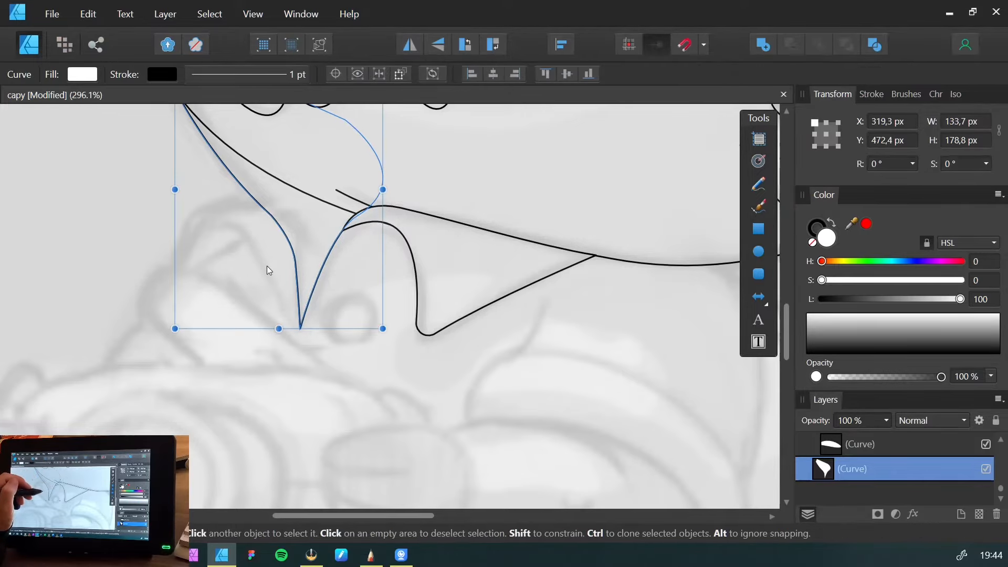
Break the head outline at its two jaw nodes, where the neck begins and beside the collar
left_click(267, 266)
left_click_drag(191, 217, 253, 310)
left_click_drag(314, 259, 126, 336)
left_click_drag(227, 305, 173, 331)
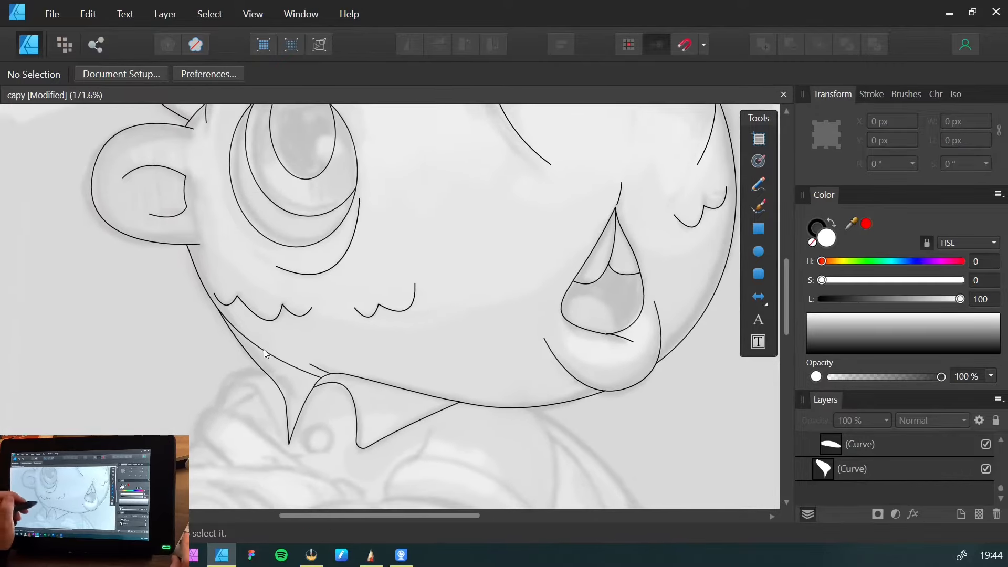
left_click(259, 351)
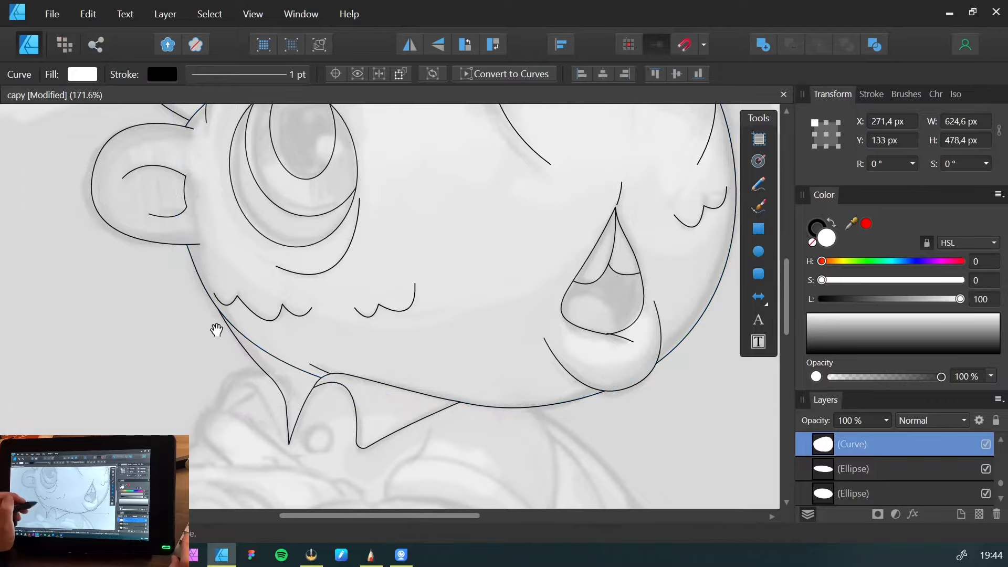
left_click_drag(175, 304, 183, 331)
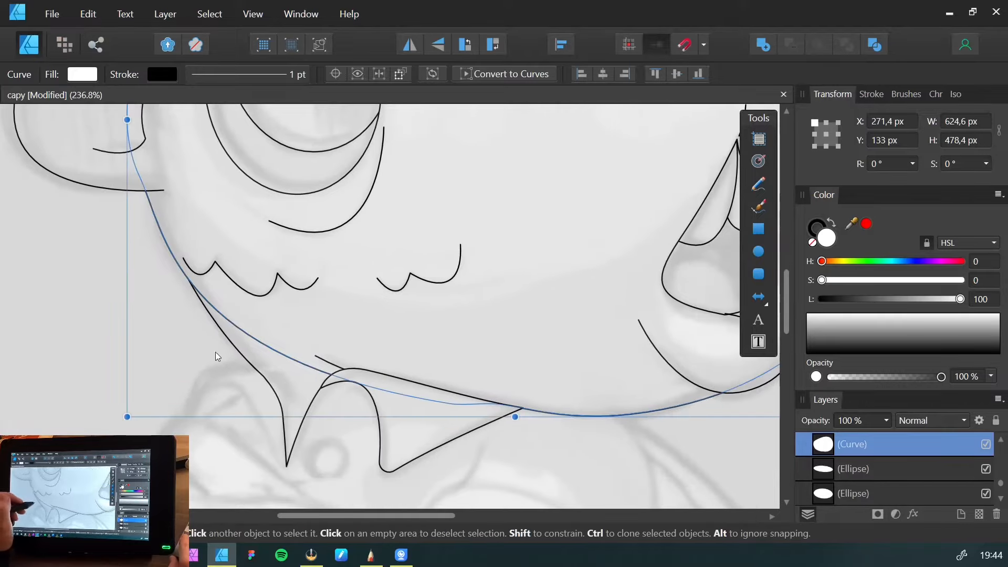
key("a")
left_click(191, 286)
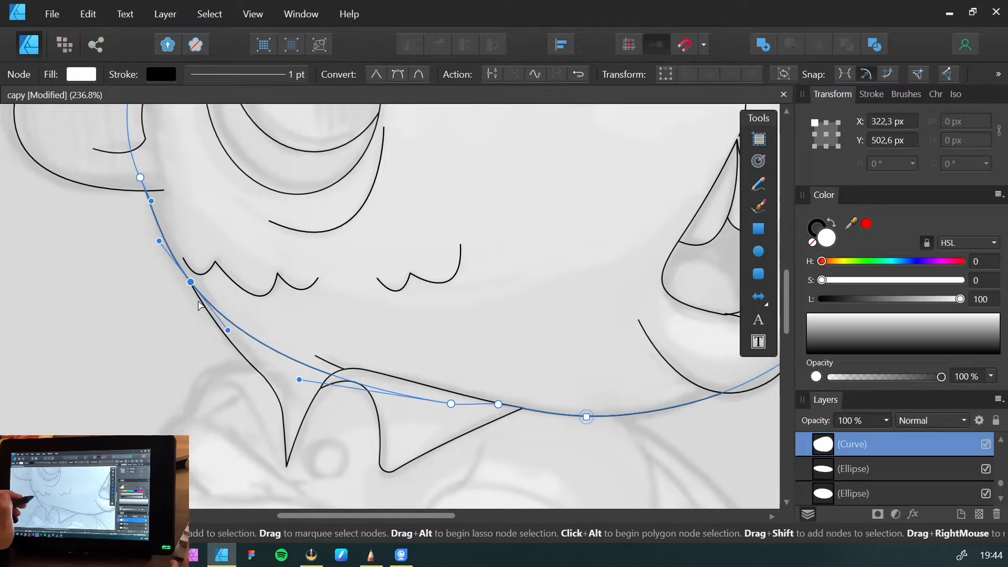
left_click(332, 376)
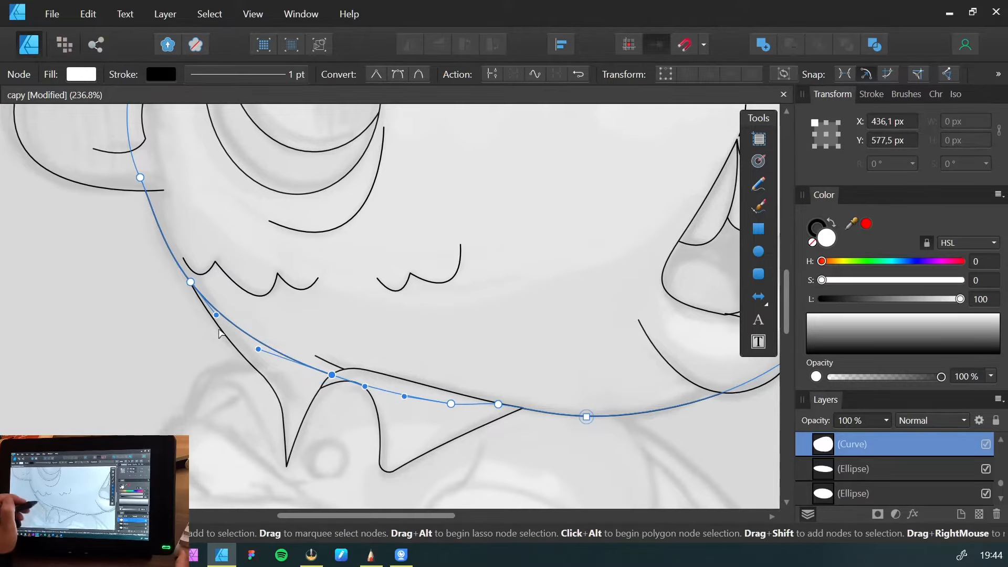
left_click(191, 284, "shift")
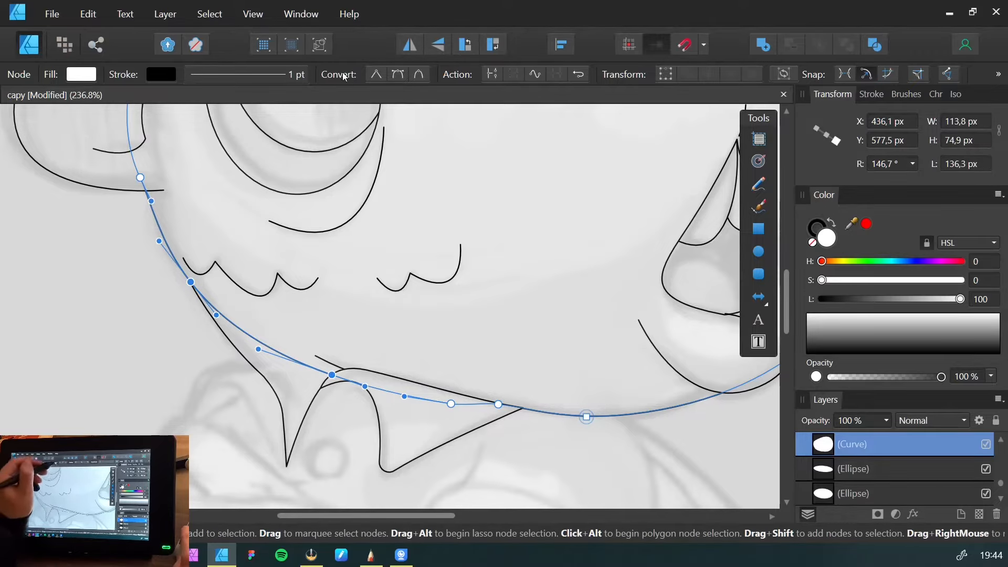
left_click(491, 75)
Delete the separated jaw segment that crosses between the head and the neck
left_click(214, 330)
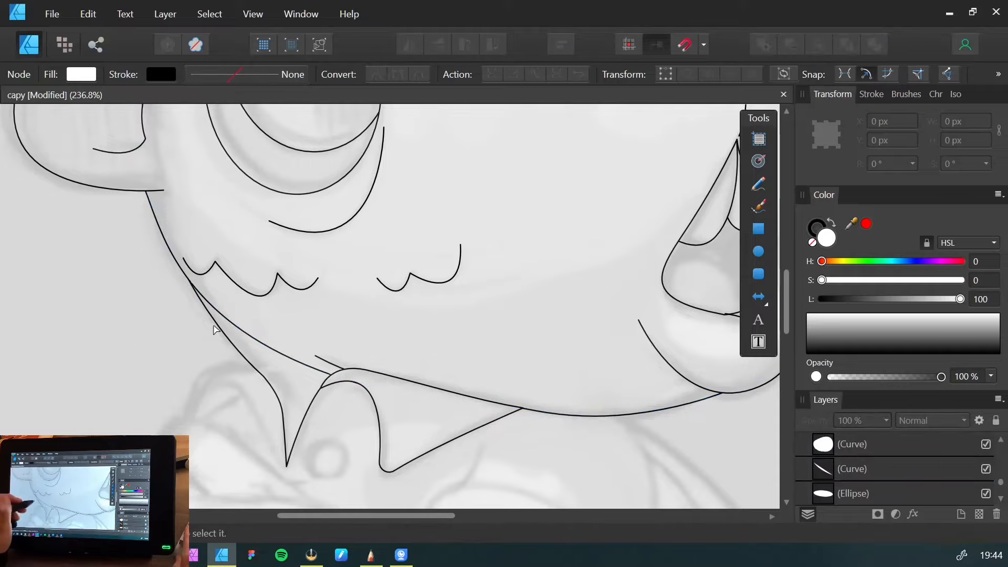
left_click(233, 328)
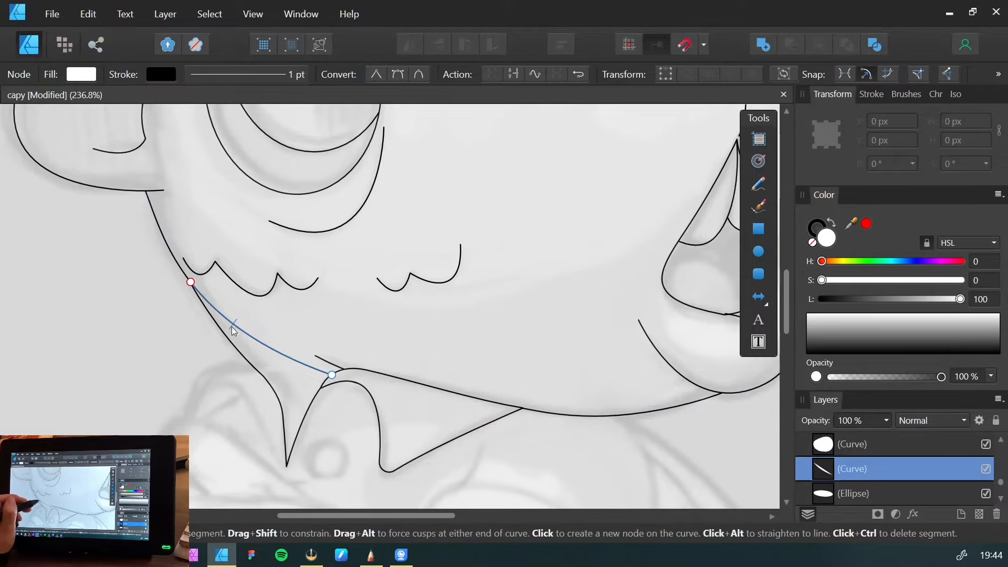
key("v")
key("Delete")
left_click(160, 330)
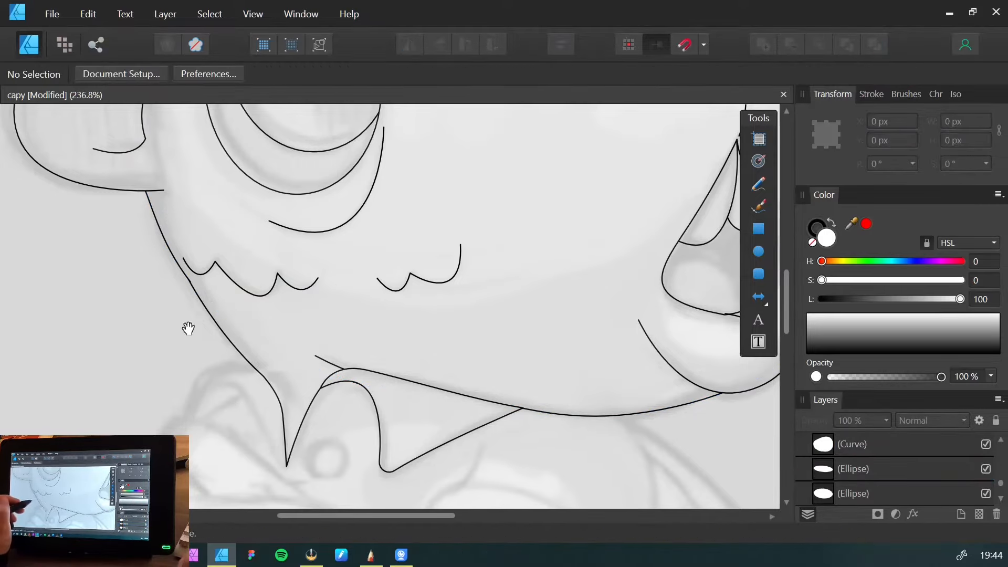
left_click_drag(188, 328, 207, 359)
key("ctrl+z")
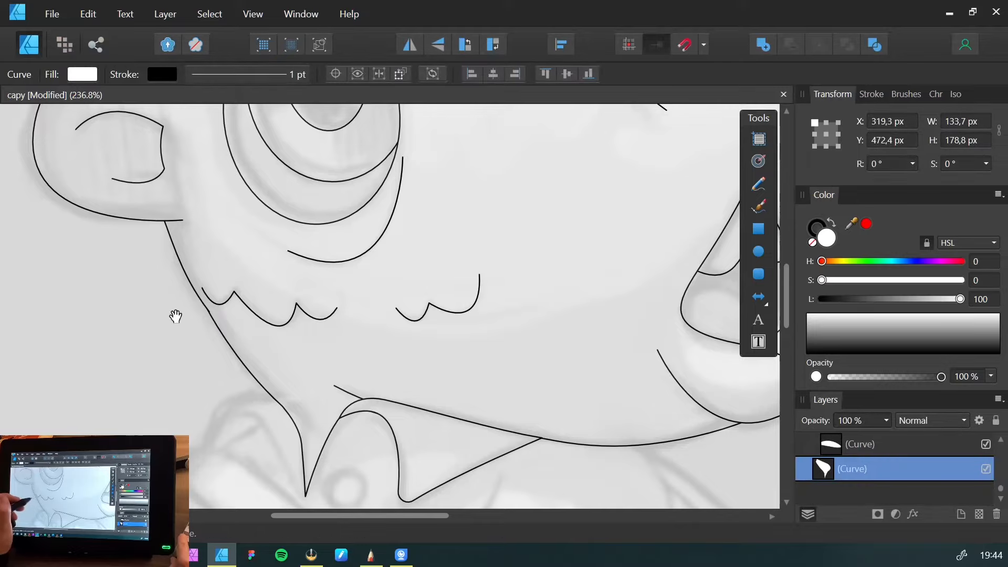
Move the collar shape's inner node down onto the pointed neck tip and reshape both adjoining curves into tall arches
left_click_drag(172, 311, 289, 367)
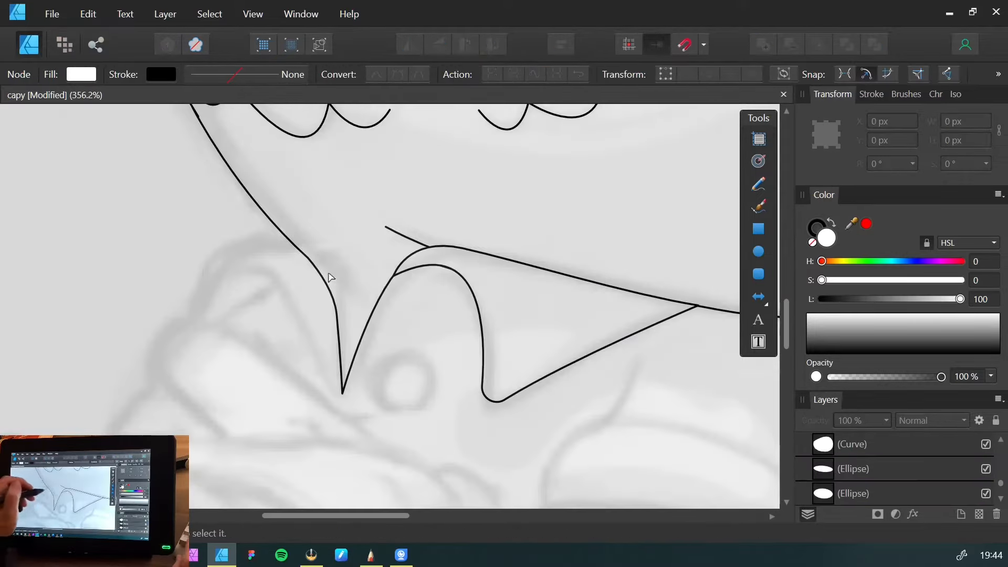
left_click(407, 271)
left_click_drag(392, 276, 344, 390)
left_click_drag(406, 236, 378, 222)
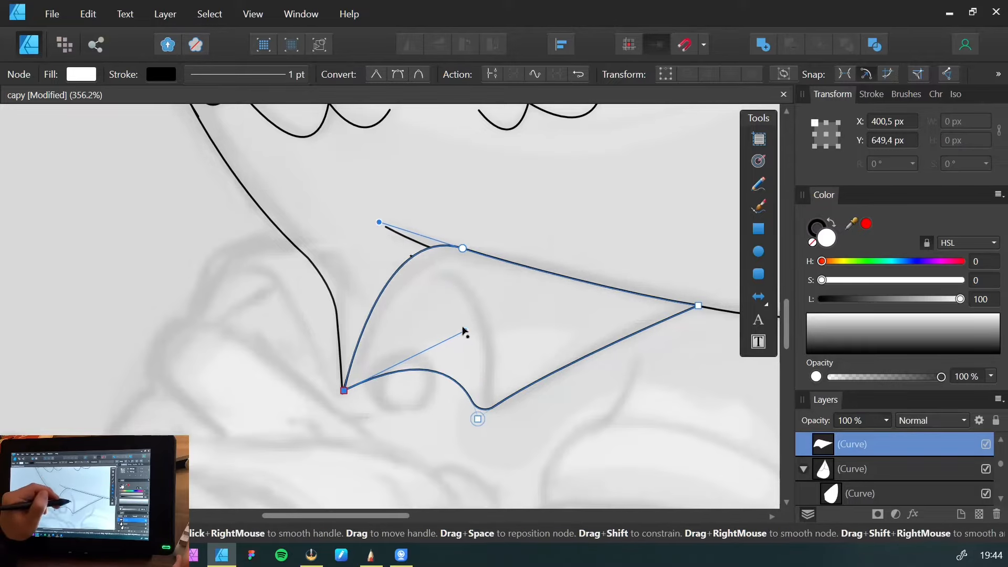
left_click_drag(463, 332, 486, 124)
scroll(481, 128, "up", 2)
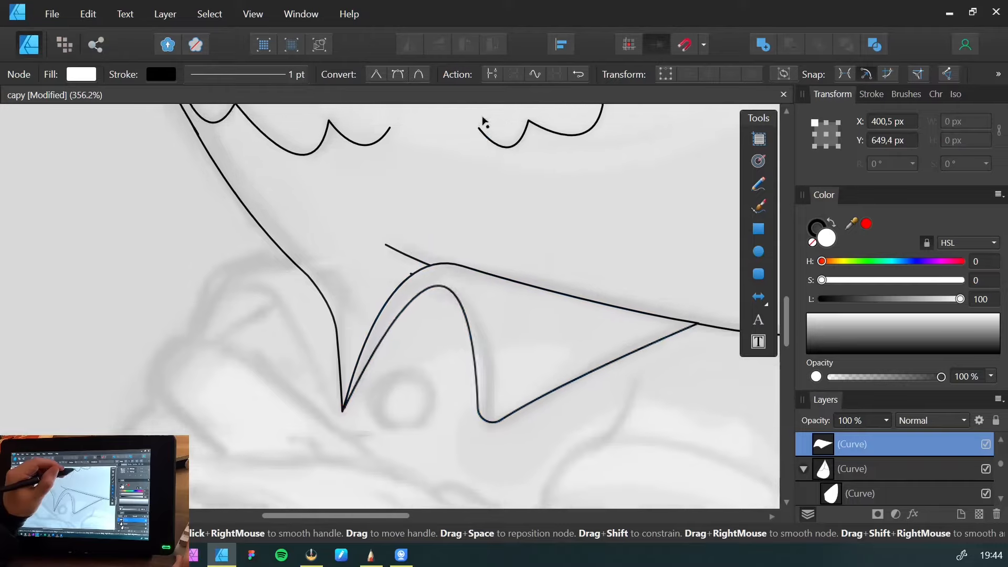
Nudge the collar's rounded lower tip toward the sketch line and bend its lower outer edge slightly
left_click(475, 461)
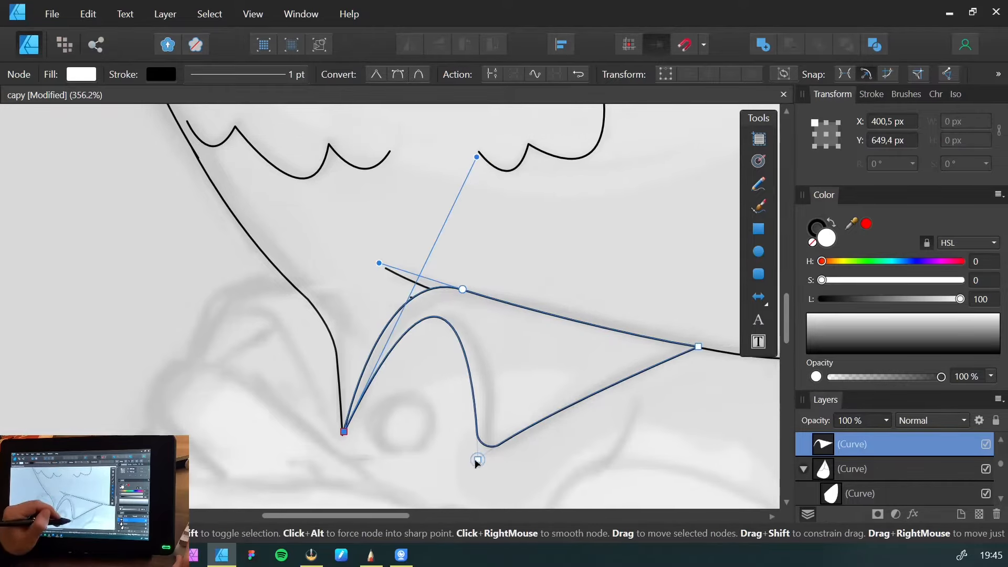
left_click(479, 457)
left_click_drag(525, 416, 546, 400)
key("space")
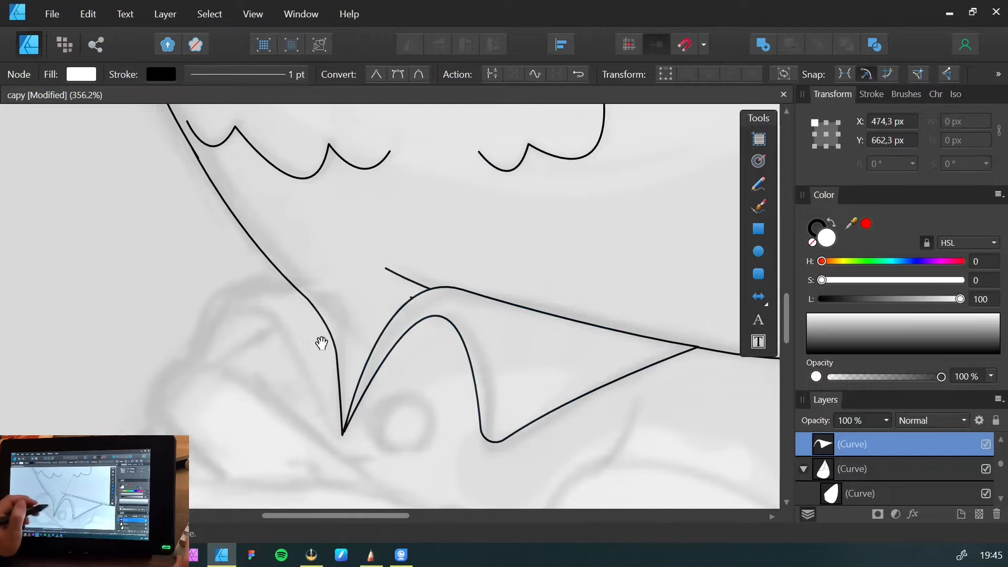
left_click_drag(334, 346, 261, 374)
key("v")
left_click(174, 306)
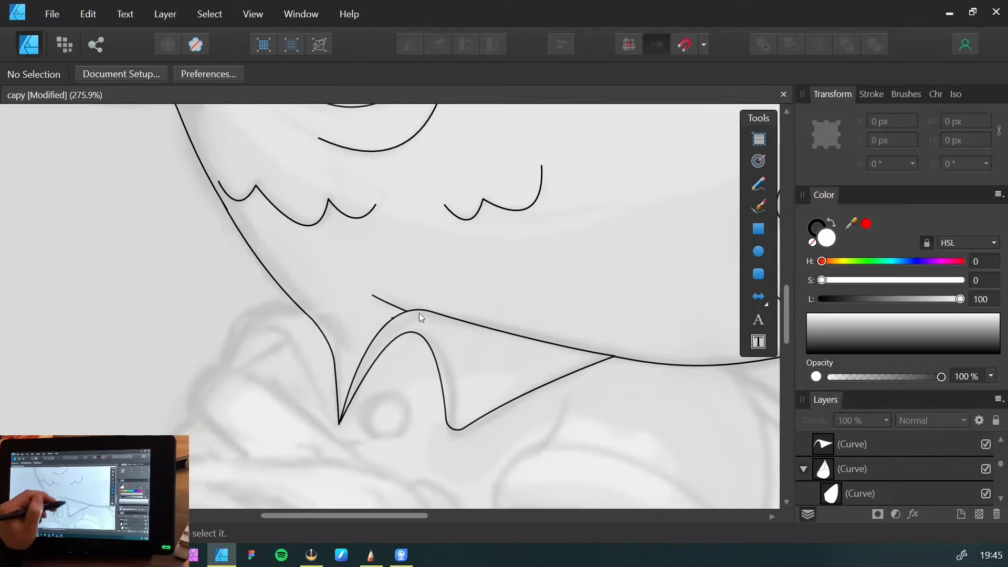
Draw a closed arch shape, about 85 × 108 px, from the collar's lower tip over the fold to the neck tip
left_click_drag(378, 365, 301, 340)
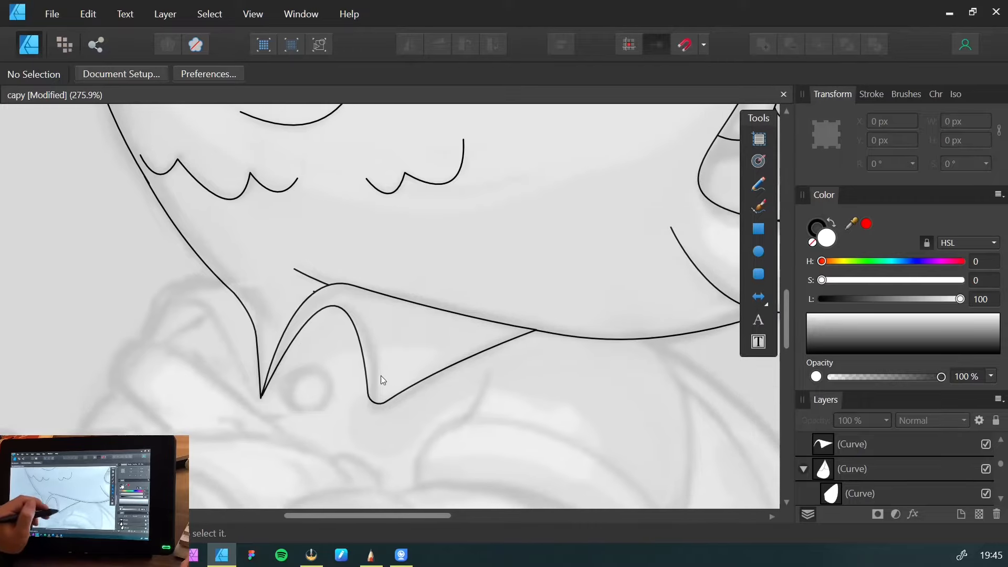
key("p")
left_click(377, 408)
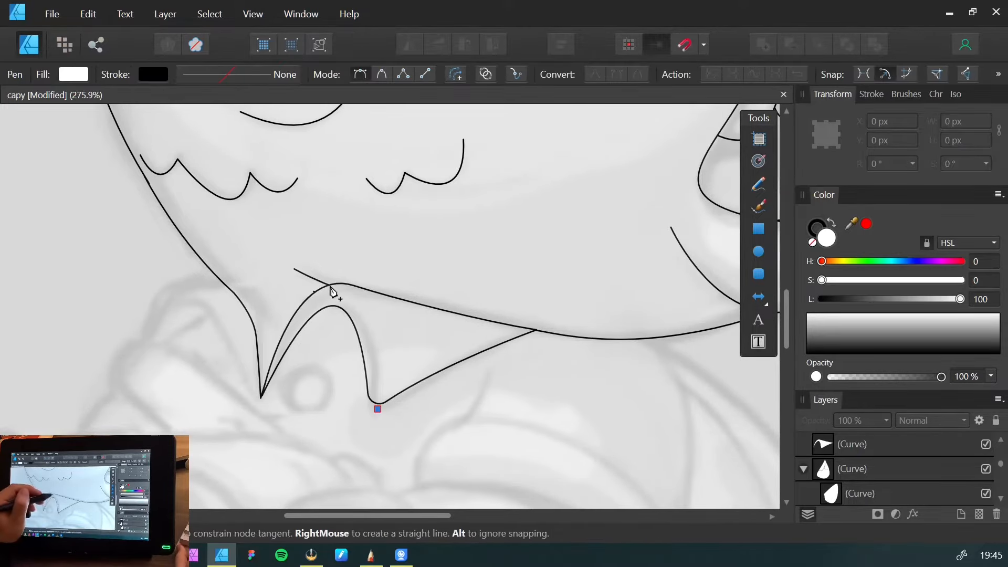
left_click_drag(330, 284, 265, 282)
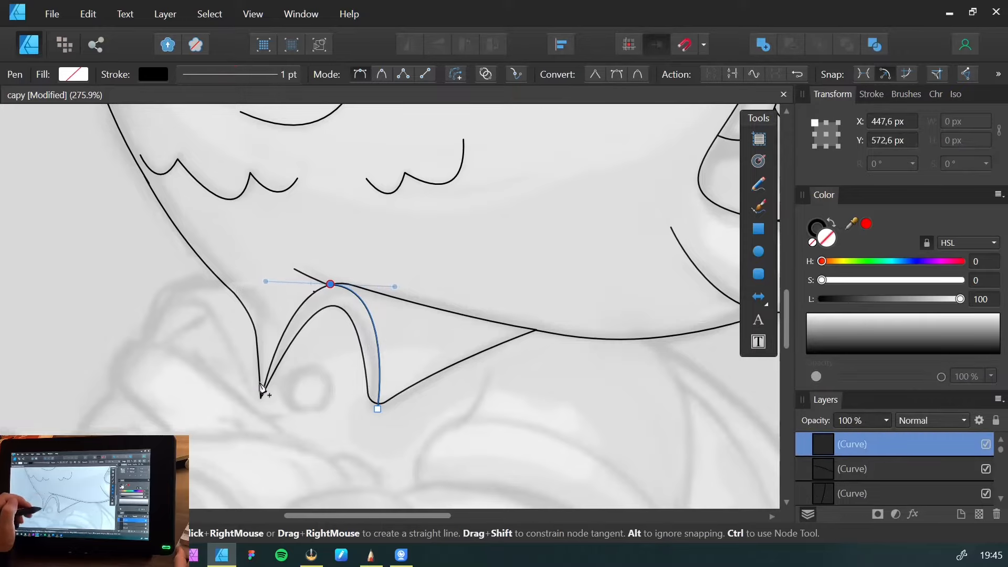
left_click(256, 379)
left_click(259, 418)
left_click(372, 440)
left_click(377, 408)
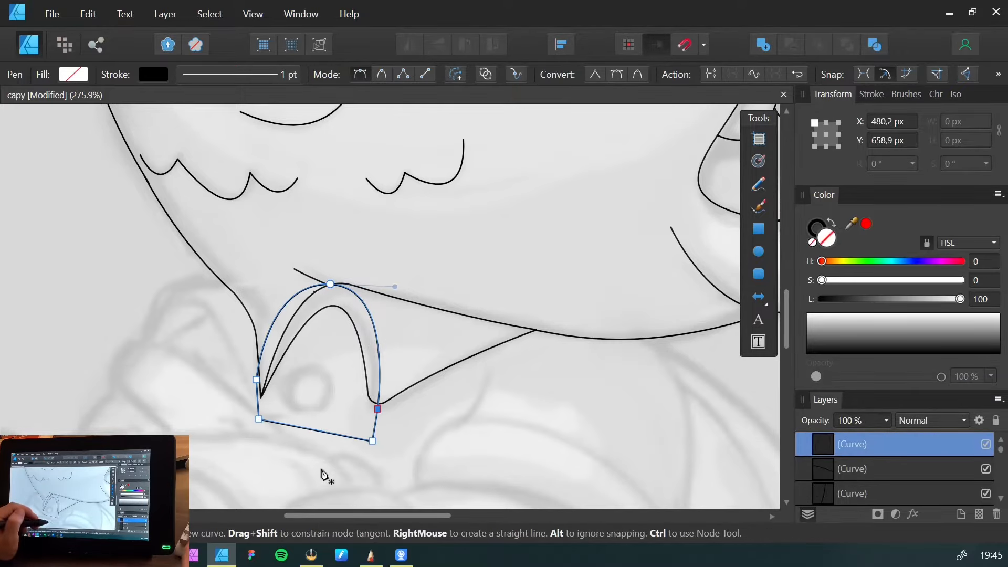
key("v")
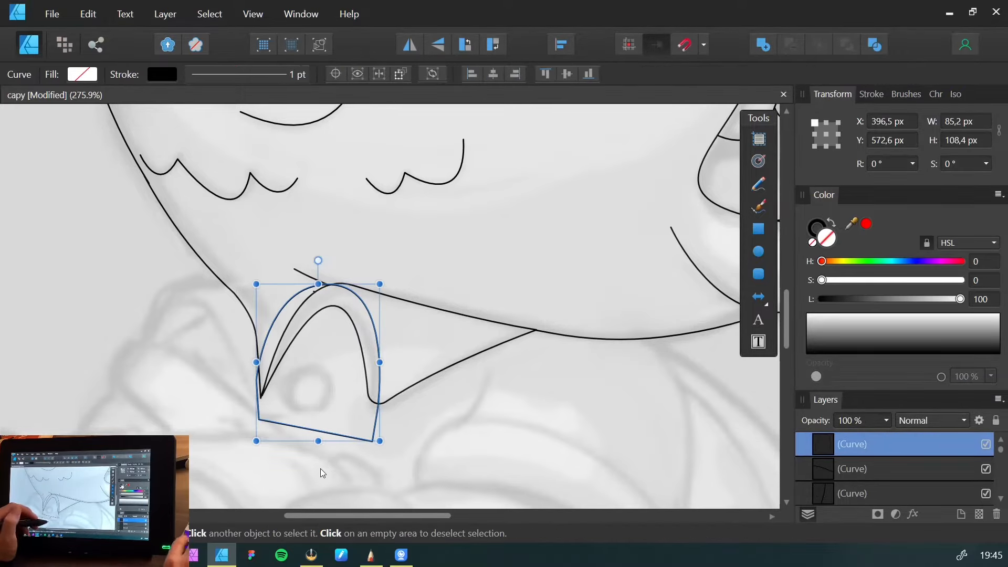
Nest the arch shape inside the collar curve so the collar clips it
key("Delete")
left_click(370, 395)
key("ctrl+alt+v")
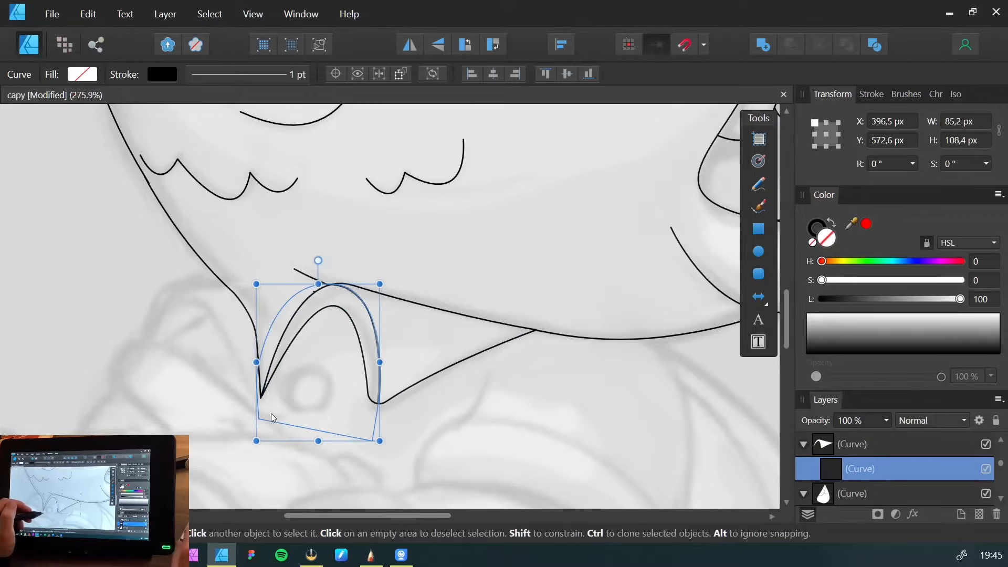
left_click(130, 269)
Draw the other collar flap as a closed, arched shape ending at the neck tip and fill it with white
key("space")
mouse_move(220, 319)
left_mouse_down()
mouse_move(173, 348)
mouse_move(146, 326)
mouse_move(206, 306)
left_mouse_up()
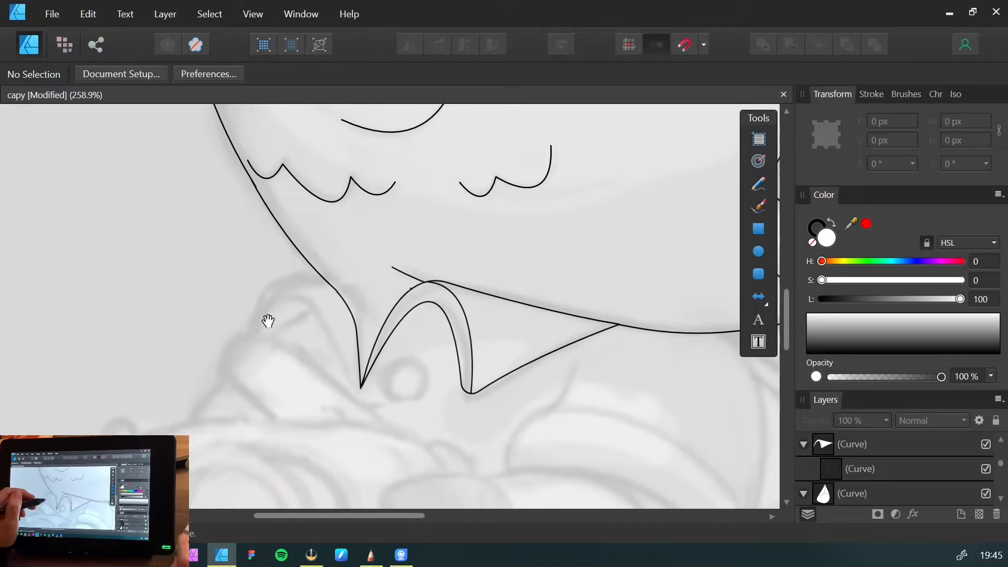
left_click_drag(267, 320, 278, 315)
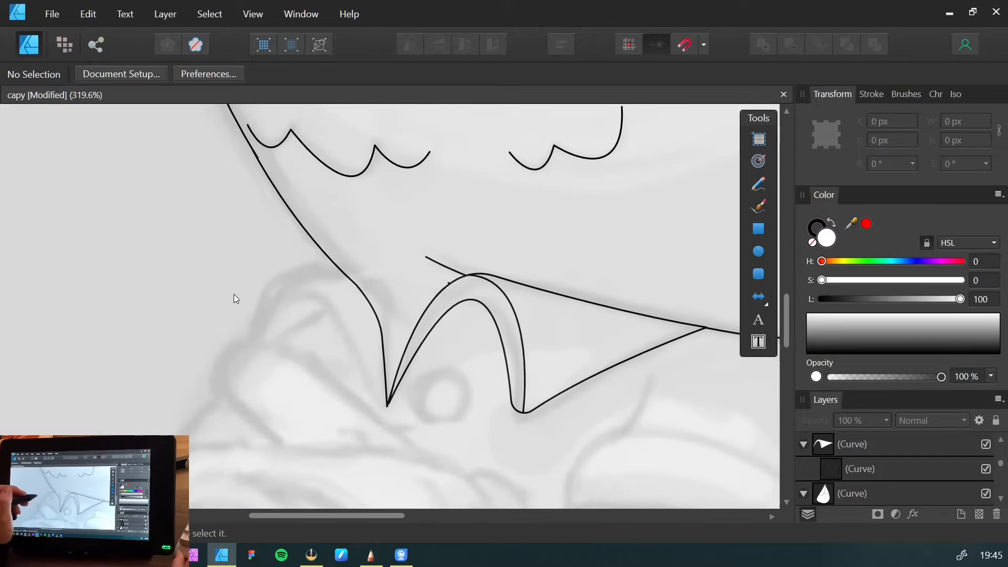
key("p")
left_click(345, 261)
left_click_drag(248, 345, 233, 450)
left_click(248, 359)
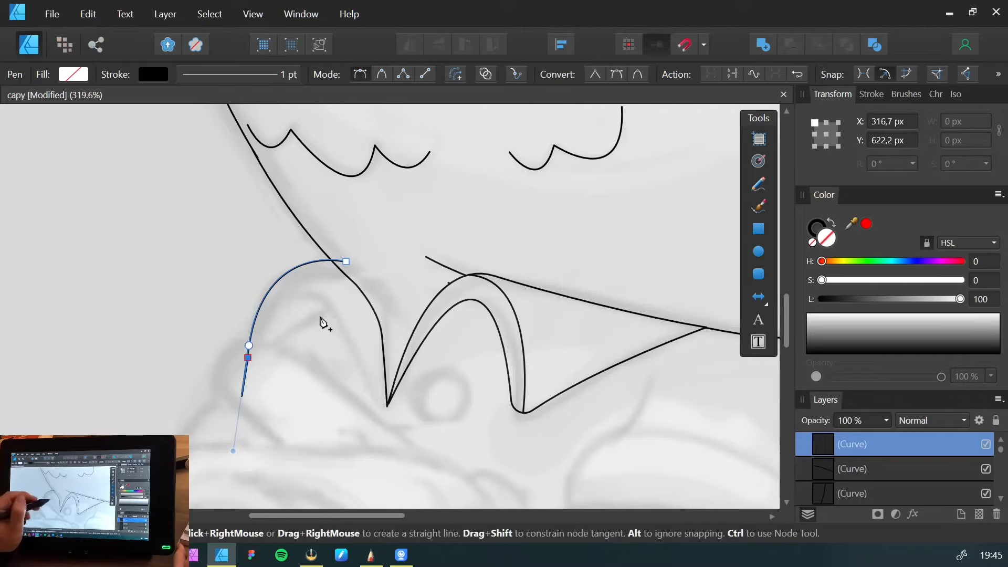
left_click_drag(326, 308, 366, 297)
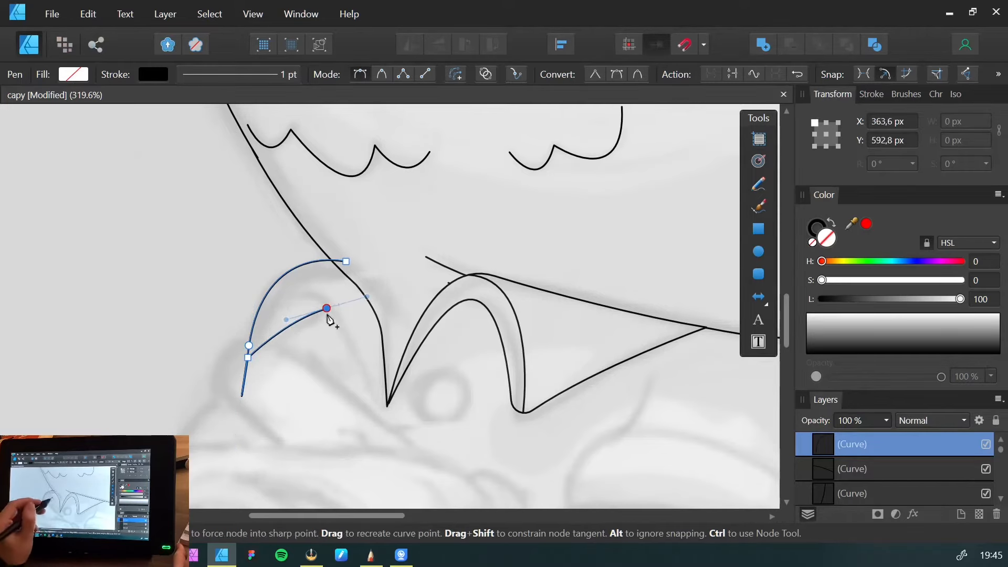
mouse_move(385, 407)
left_mouse_down()
mouse_move(400, 471)
mouse_move(387, 412)
left_mouse_up()
left_click(346, 262)
left_click(808, 316)
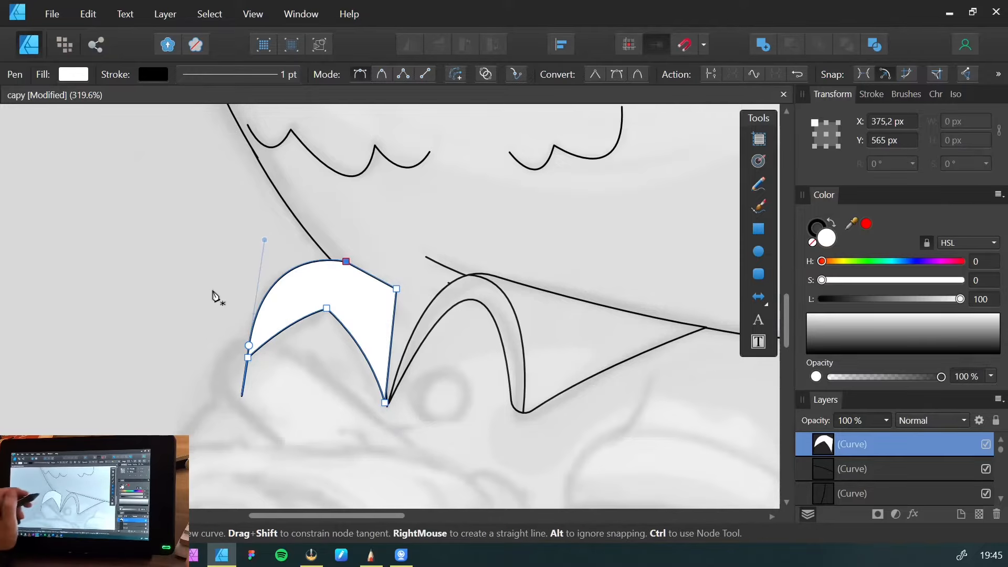
Remove the spike at the new flap's outer corner and send the flap back beneath the sketch
key("v")
key("a")
left_click_drag(241, 395, 239, 443)
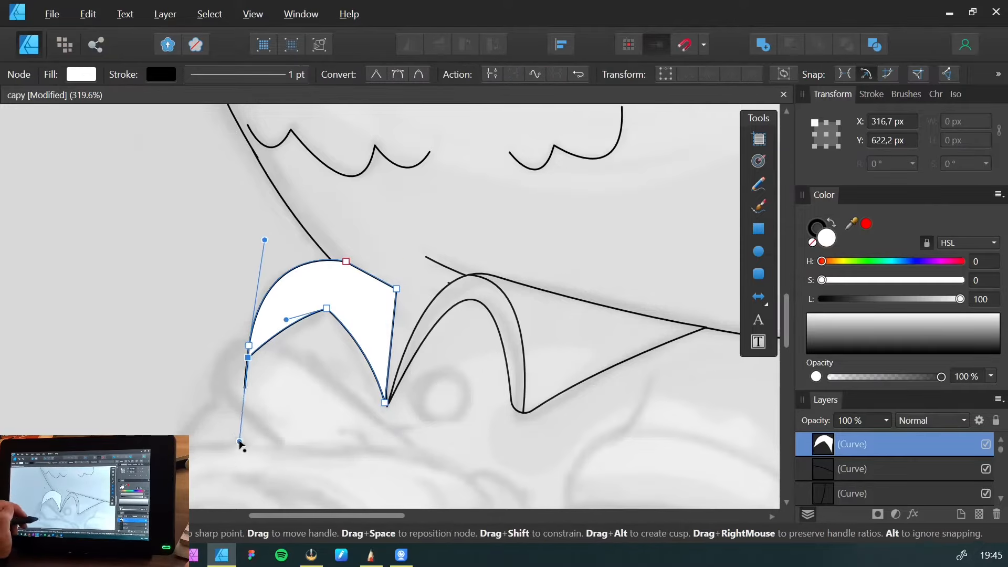
left_click(174, 320)
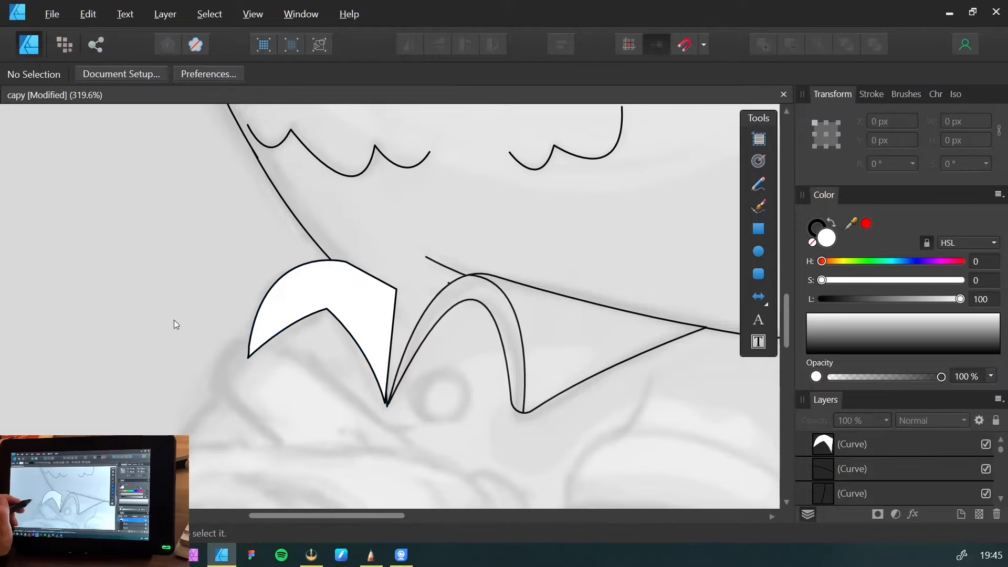
left_click(274, 318)
key("Delete")
Draw an arched curve over the new flap from its outer corner to the neck tip and adjust its end nodes
key("p")
left_click(239, 364)
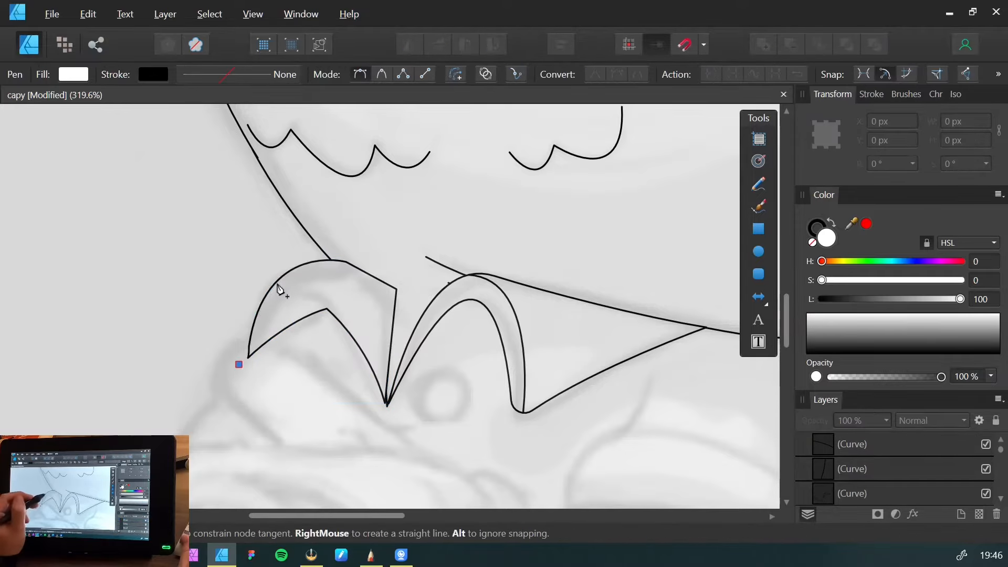
left_click_drag(276, 282, 311, 272)
left_click_drag(384, 401, 384, 479)
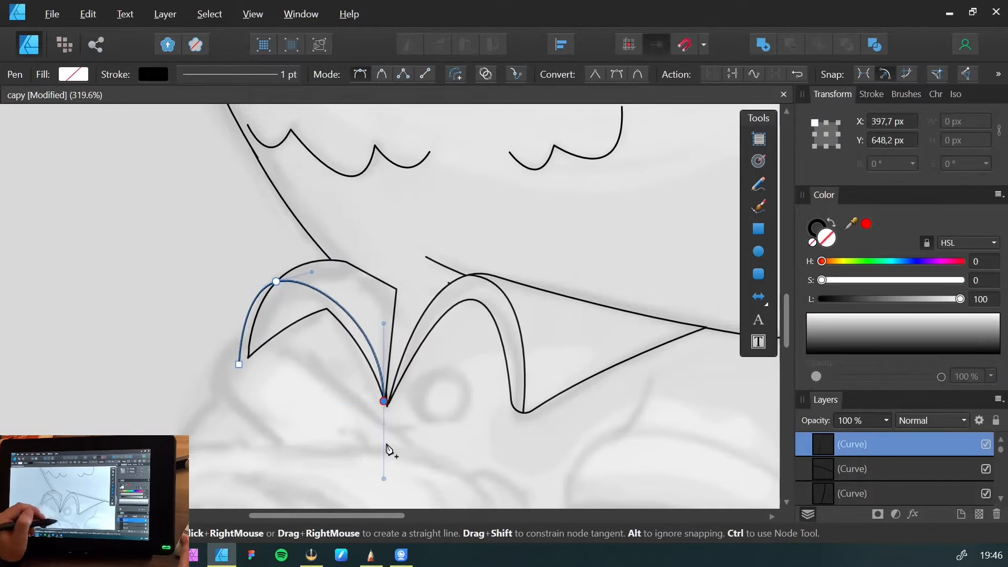
key("a")
left_click_drag(384, 323, 382, 278)
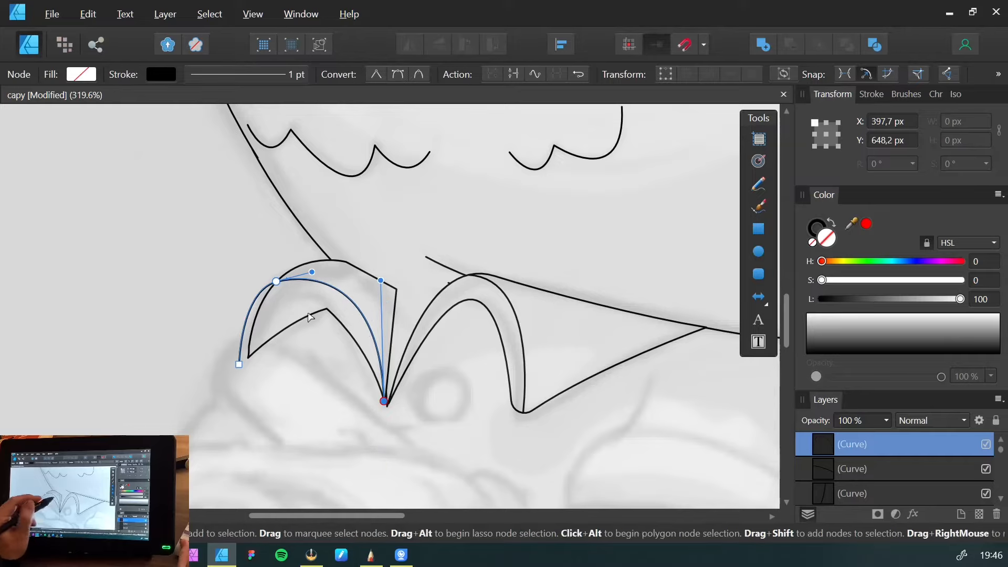
left_click_drag(238, 364, 243, 371)
left_click_drag(242, 372, 241, 374)
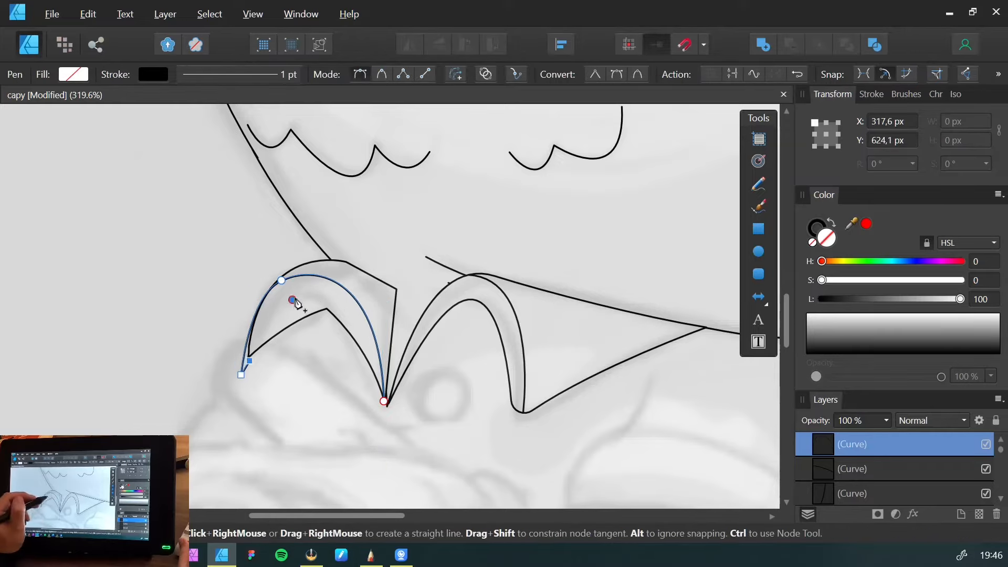
Close the arched curve with a parallel inner arch, forming a fold band about 85 × 91 px
left_click_drag(292, 300, 324, 292)
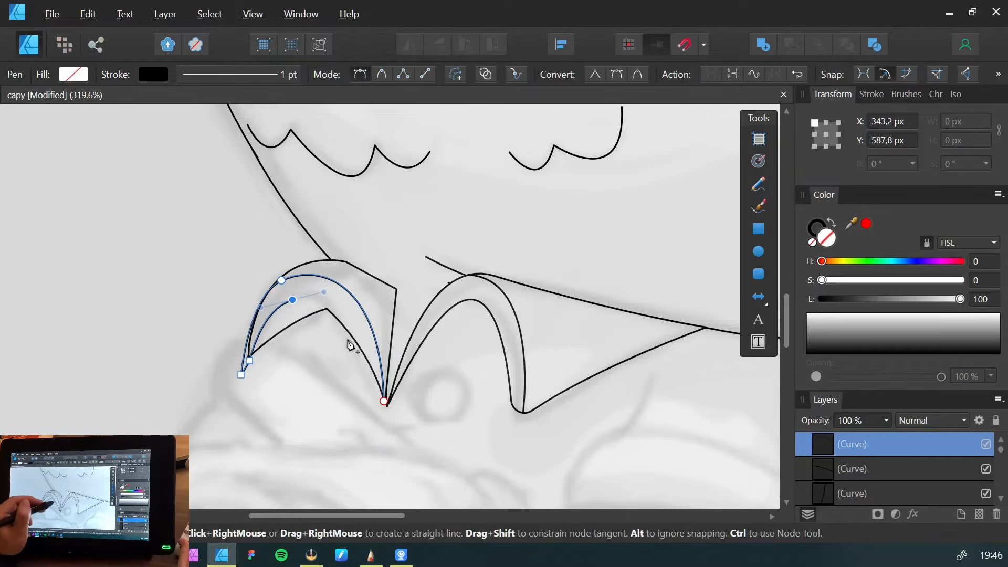
left_click_drag(384, 401, 383, 475)
key("v")
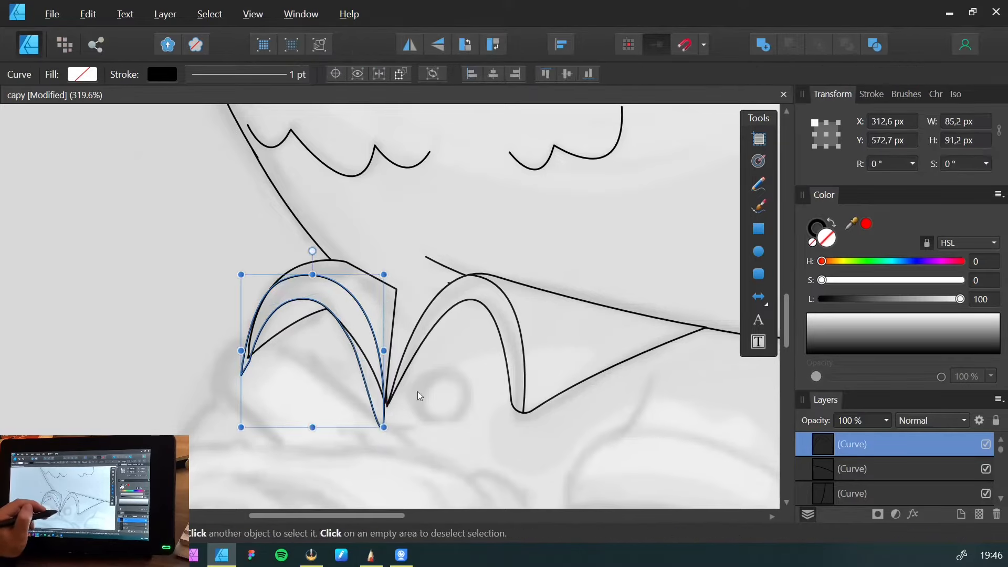
Fill the fold band with white and nest it inside the arched collar flap so the flap's outline clips it
left_click(821, 316)
key("ctrl+x")
left_click(346, 319)
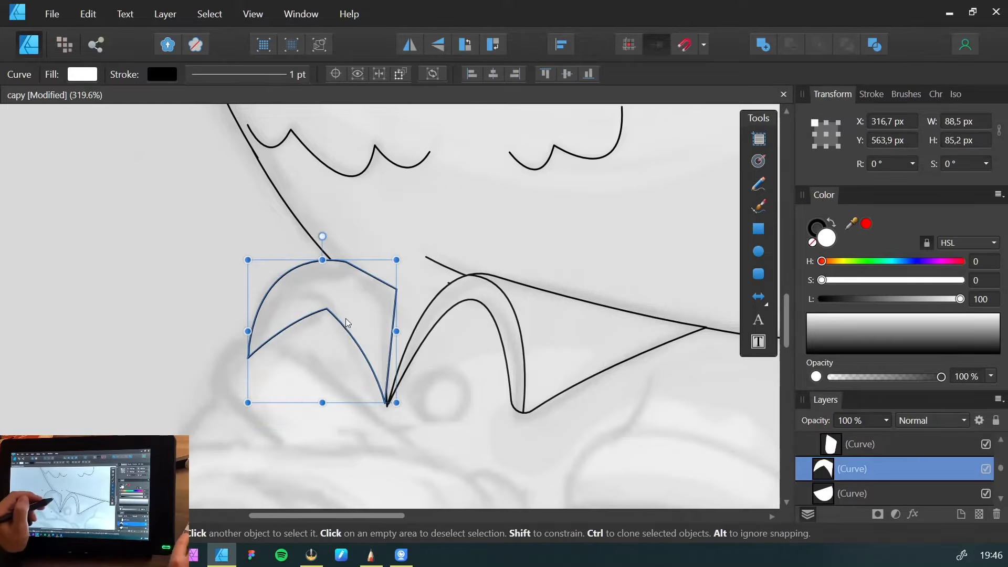
key("ctrl+alt+v")
left_click(227, 262)
Send the arched collar flap with its fold band backward beneath the head and neck shapes
left_click(311, 273)
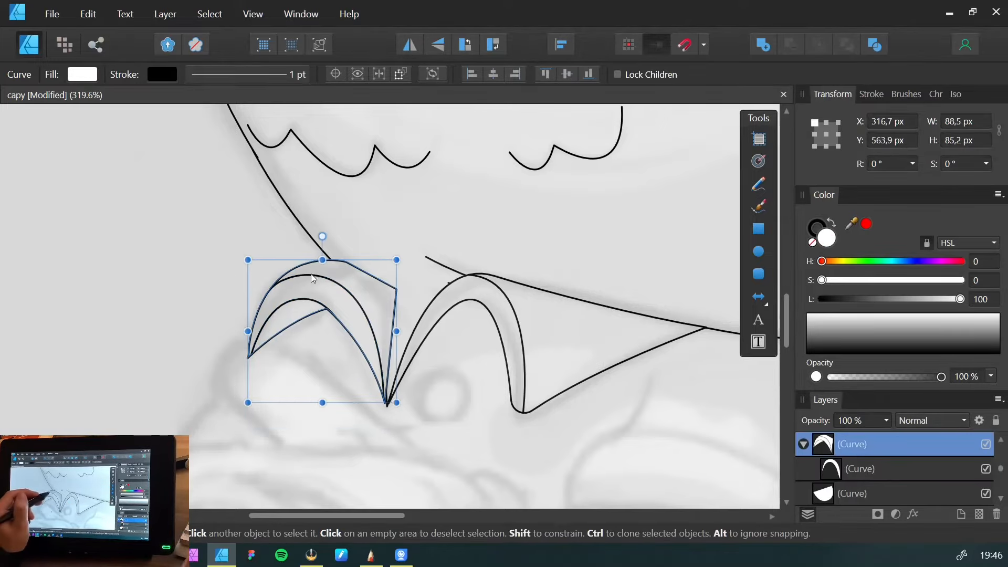
key("p")
key("v")
left_click(226, 240)
left_click(294, 279)
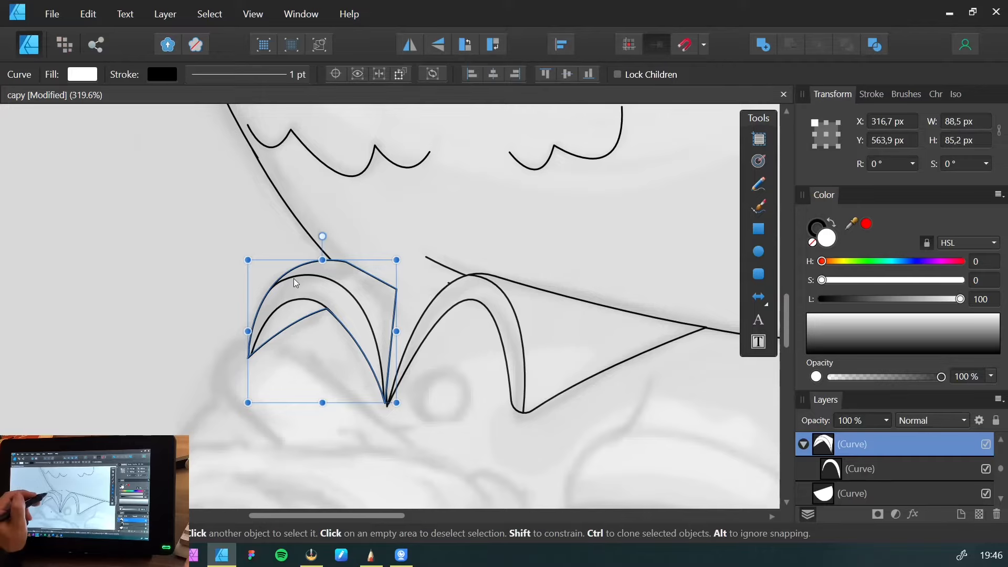
key("ctrl+[")
key("ctrl+[")
key("ctrl+[")
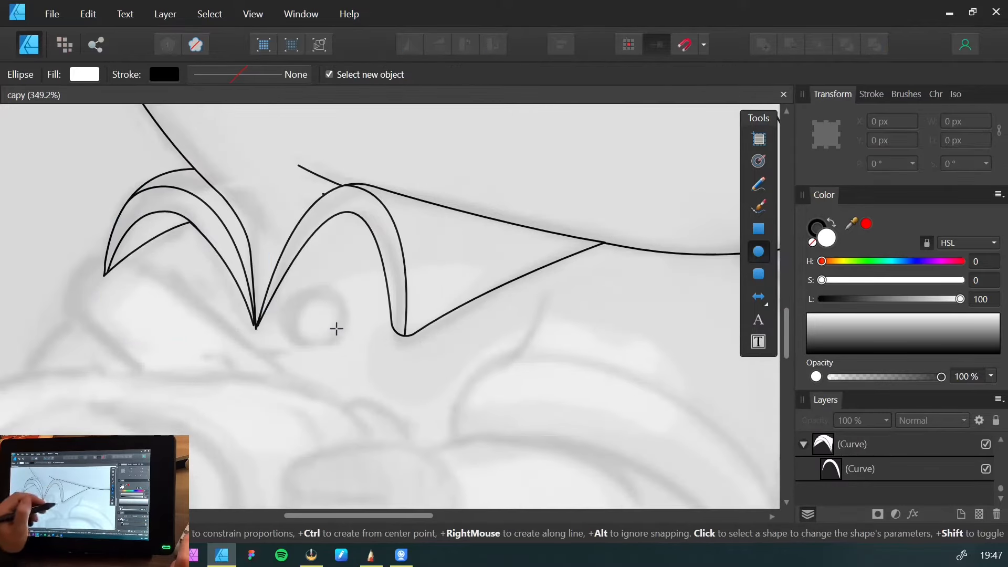
Draw a white ellipse button between the collar flaps, give it a black stroke and fit it to about 31 × 32 px
left_click_drag(288, 302, 342, 361)
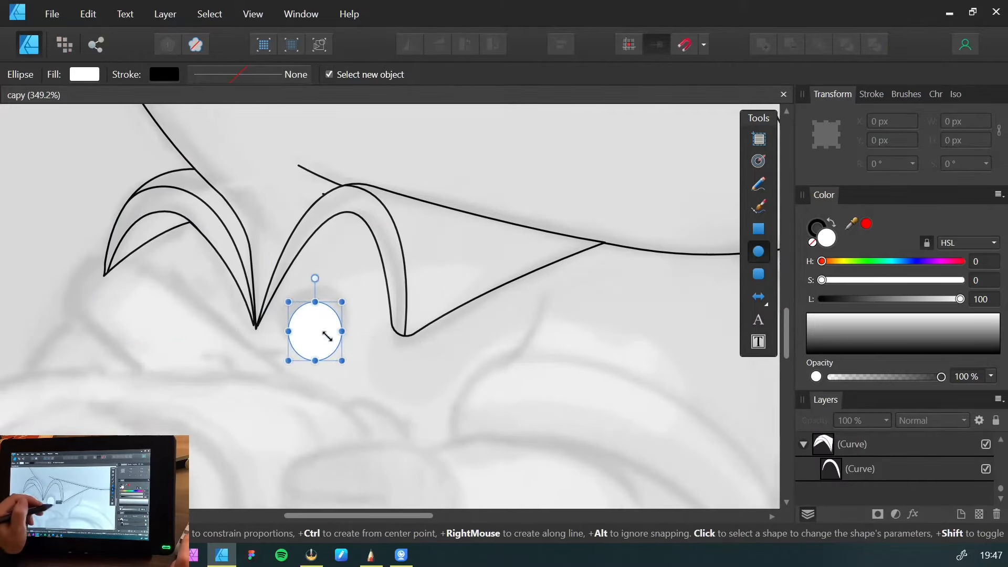
key("v")
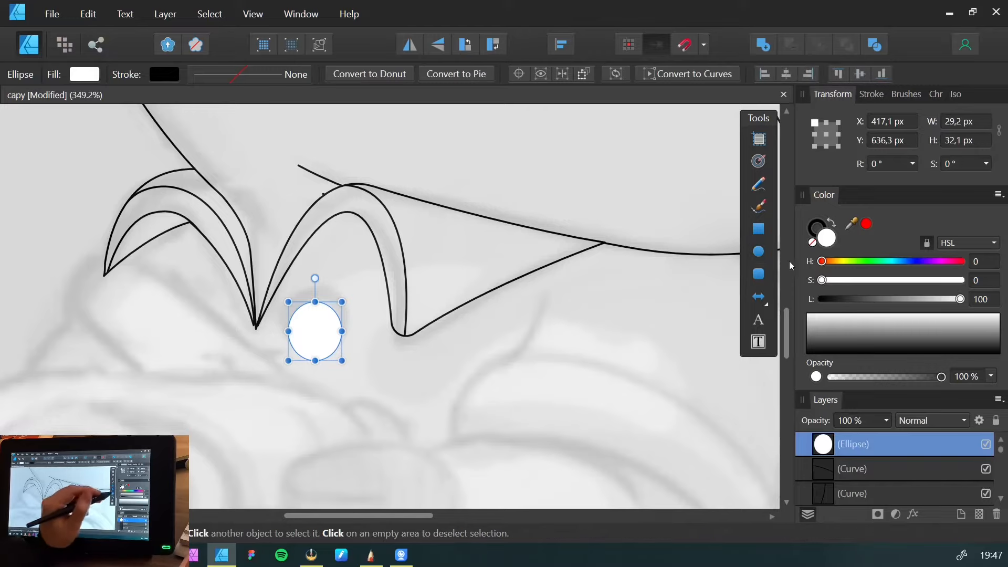
left_click(813, 228)
left_click_drag(811, 320, 810, 349)
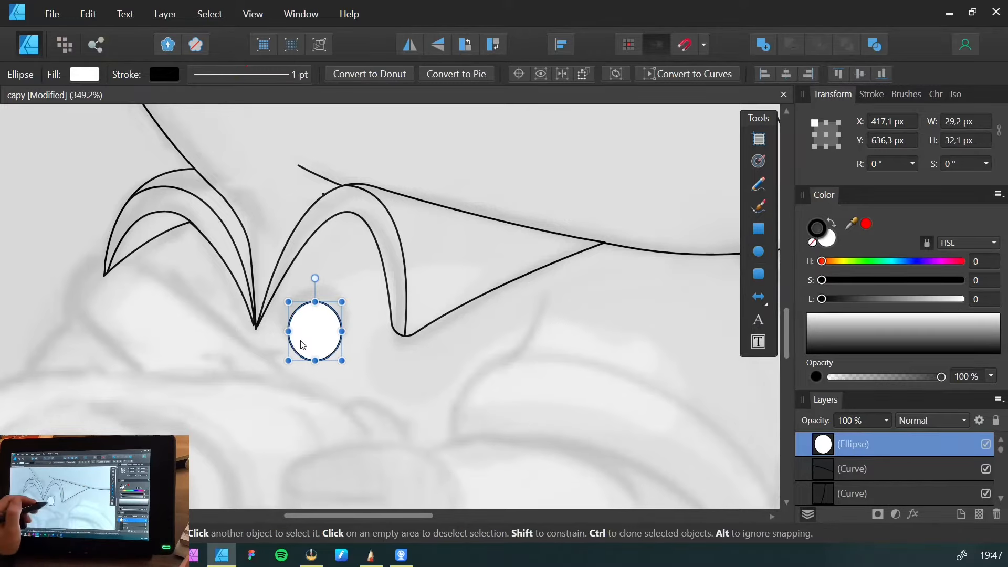
left_click_drag(306, 336, 343, 321)
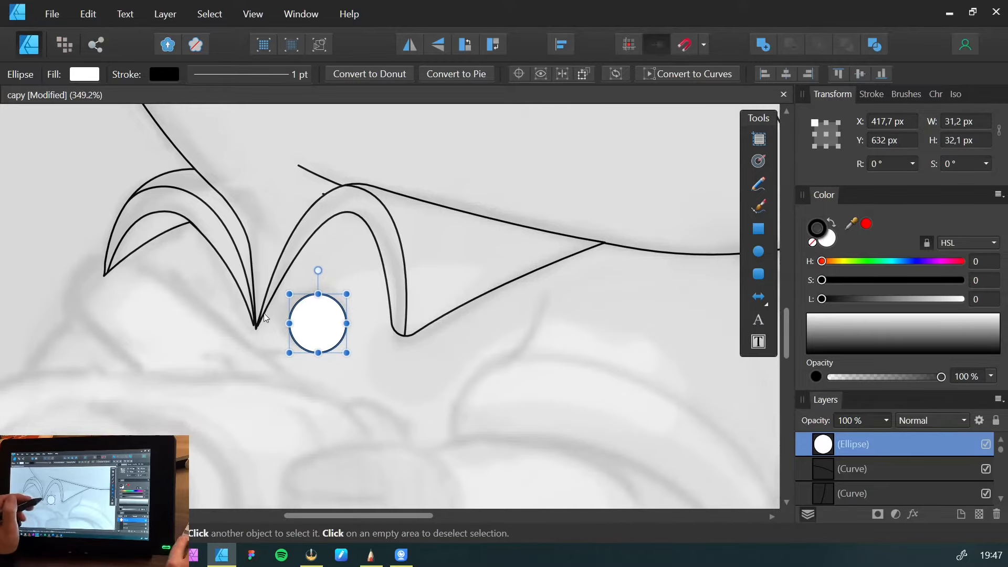
Duplicate the button ellipse and offset the copy 3 px left and 3 px up from the original
key("ctrl+j")
key("Up")
key("Up")
key("Up")
key("Right")
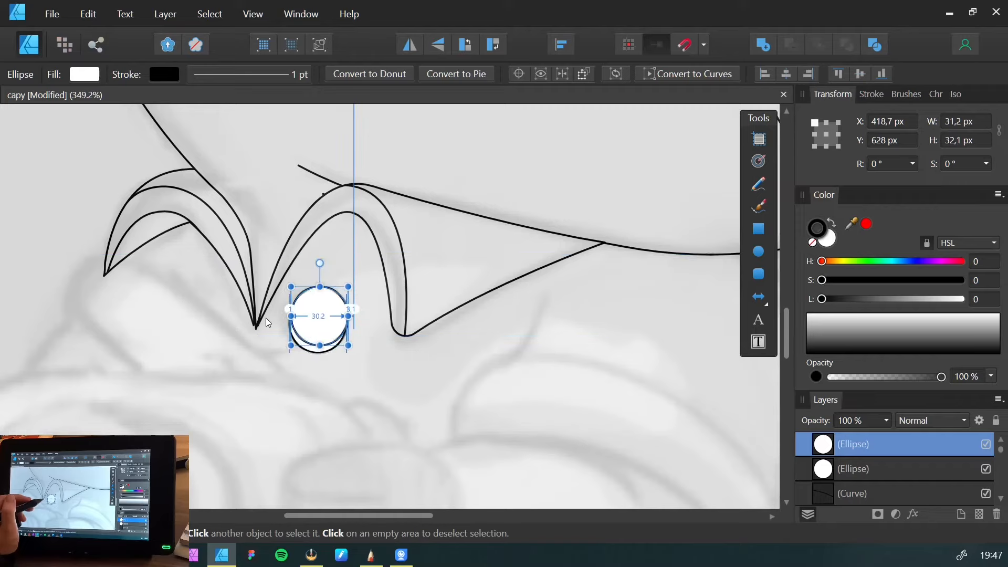
key("Left")
key("Right")
key("Right")
key("Up")
key("Down")
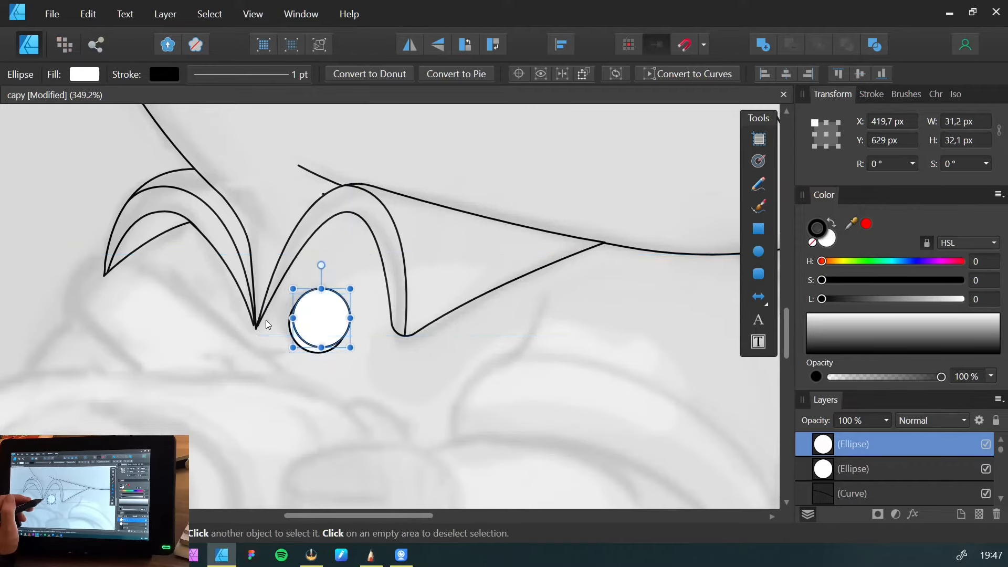
key("Left")
key("Left")
key("Left")
key("Left")
key("Left")
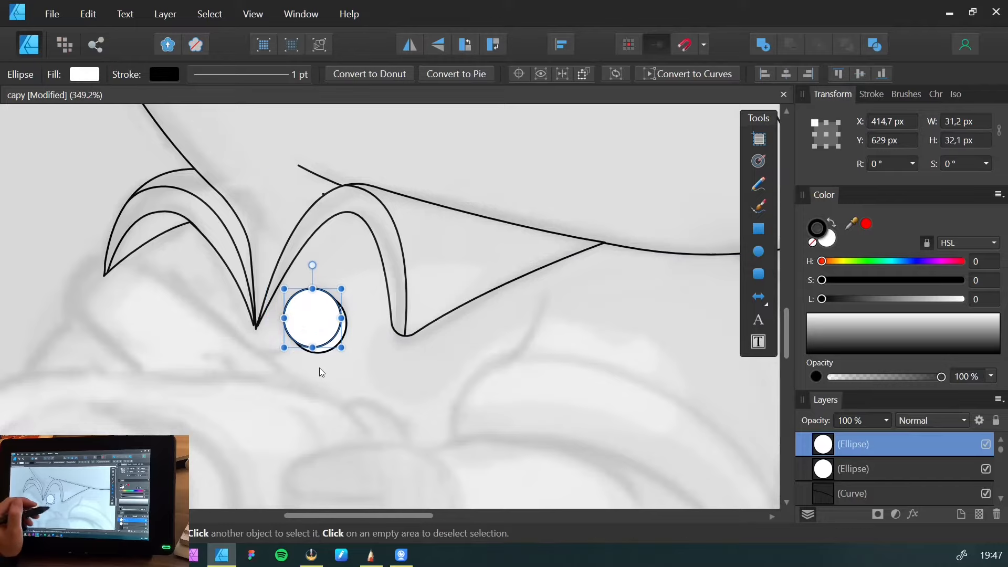
Group the two button ellipses and send the group backward beneath the sketch
left_click(325, 354, "shift")
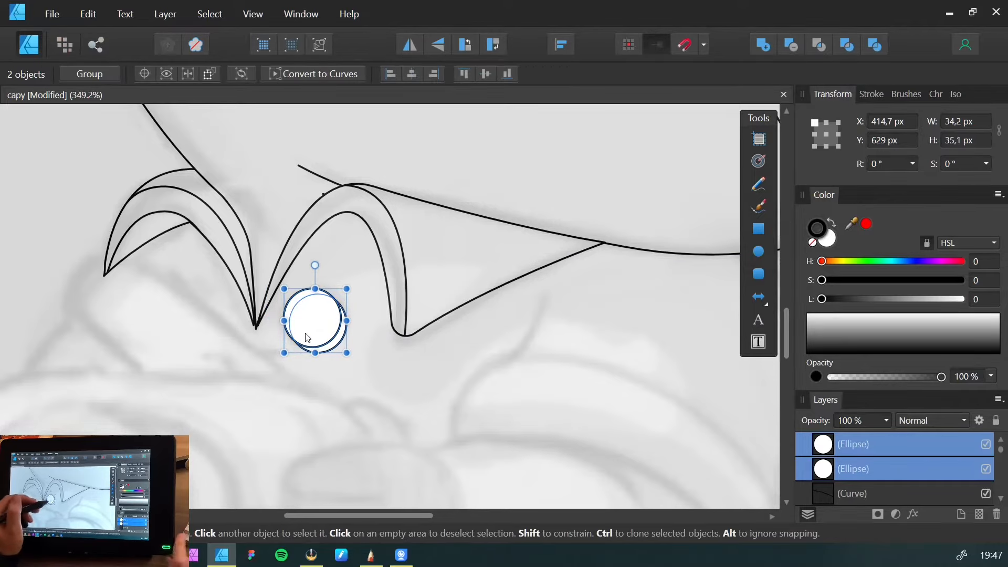
key("ctrl+g")
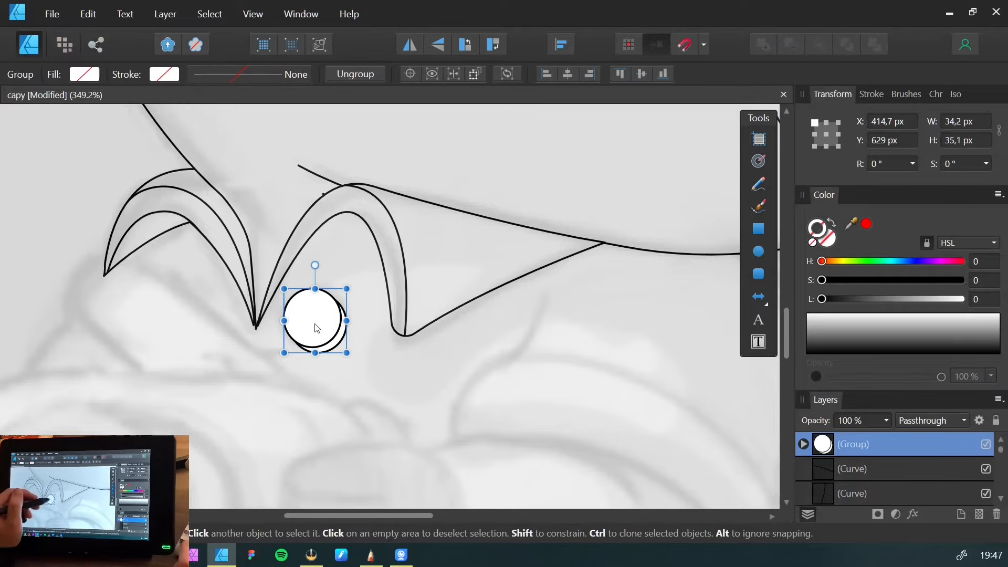
key("ctrl+[")
key("ctrl+[")
key("ctrl+[")
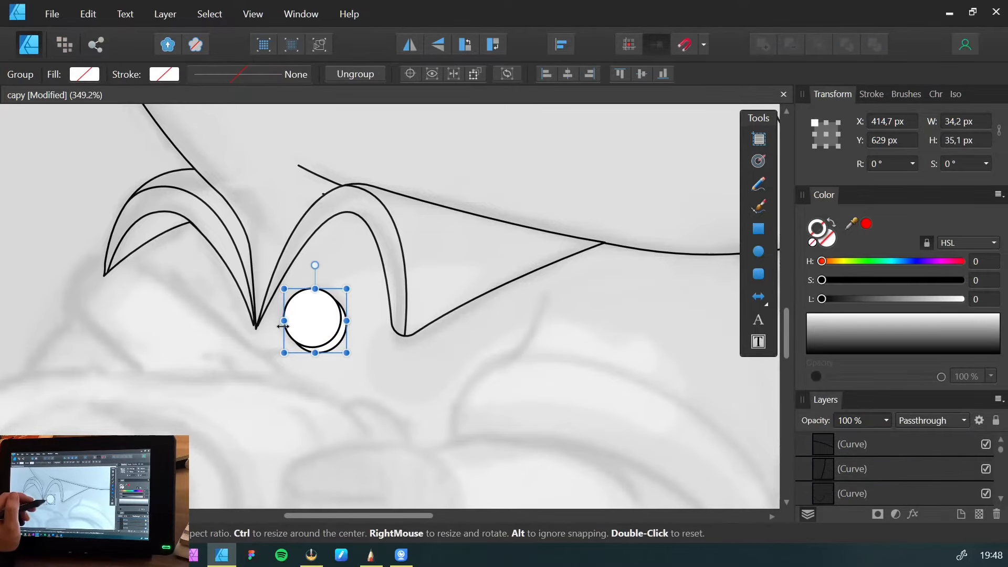
key("ctrl+[")
Draw the jacket's back curve from the chin around to the hem and adjust the node at the hem corner
left_click_drag(207, 261, 269, 237)
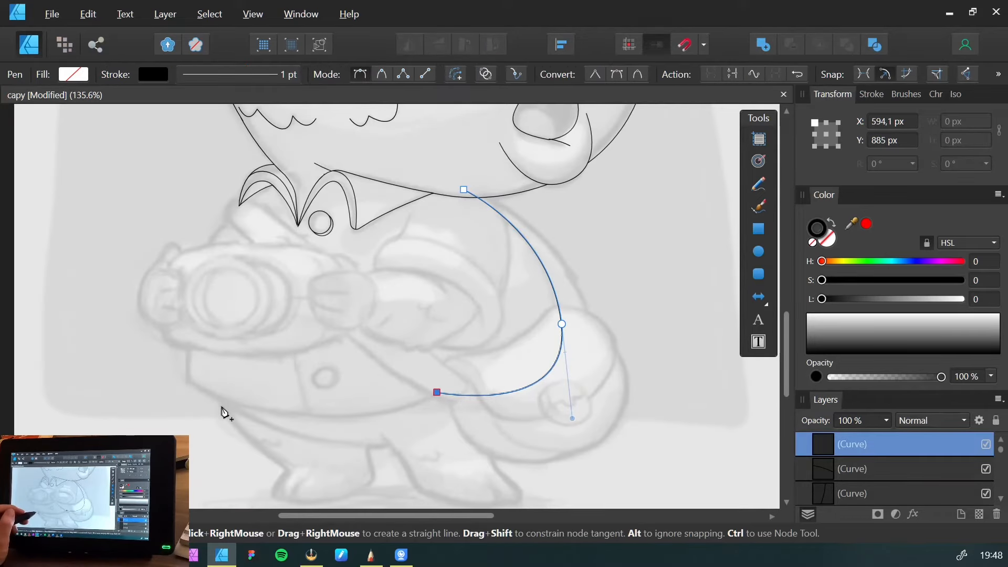
left_click(436, 393)
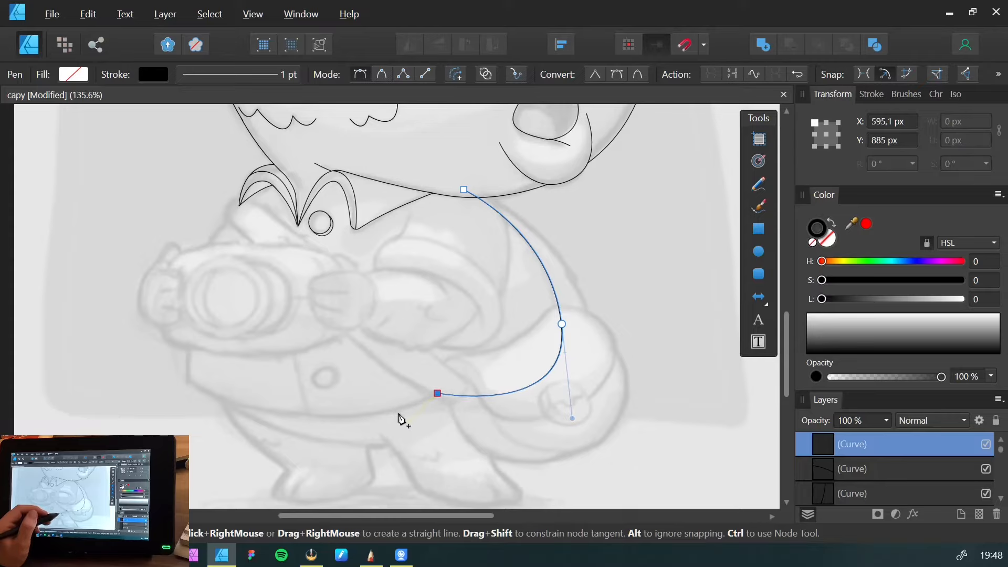
key("shift+Up")
key("shift+Up")
key("shift+Left")
key("shift+Left")
key("shift+Left")
key("shift+Down")
key("shift+Down")
key("shift+Down")
key("shift+Down")
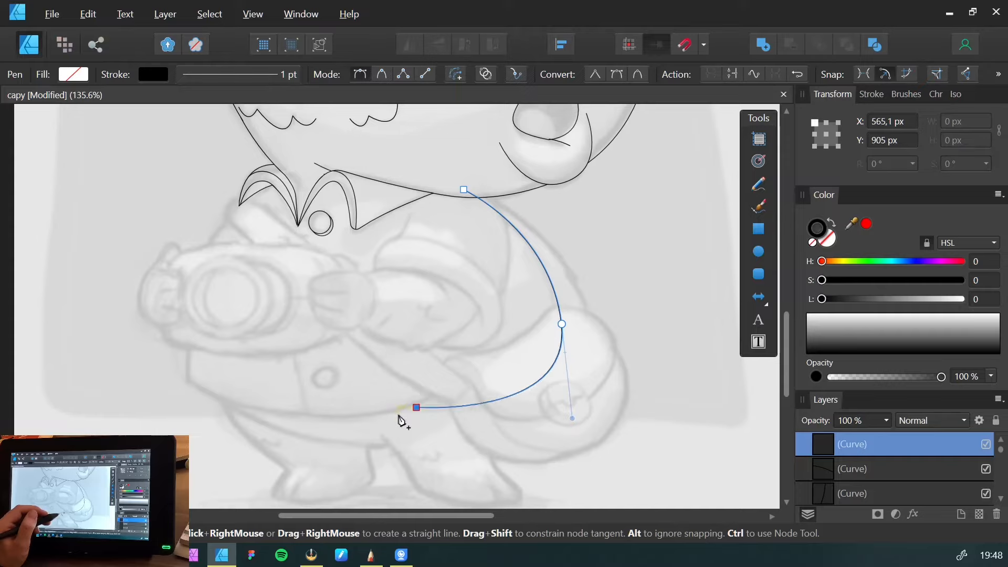
left_click_drag(416, 407, 445, 393)
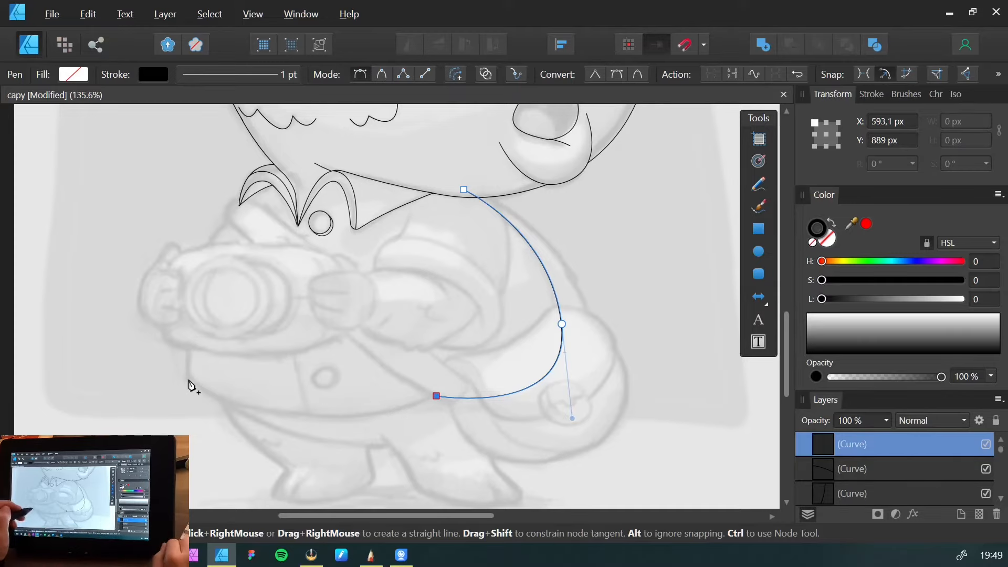
Continue the jacket outline along the curved hem and up the front side to the arched collar flap
left_click_drag(188, 379, 85, 307)
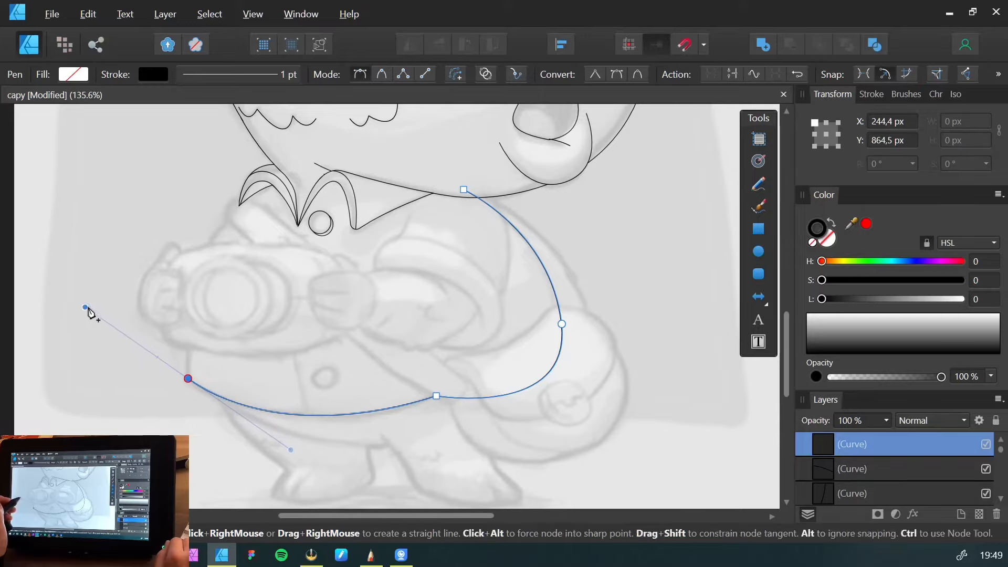
left_click(188, 379)
left_click(273, 183)
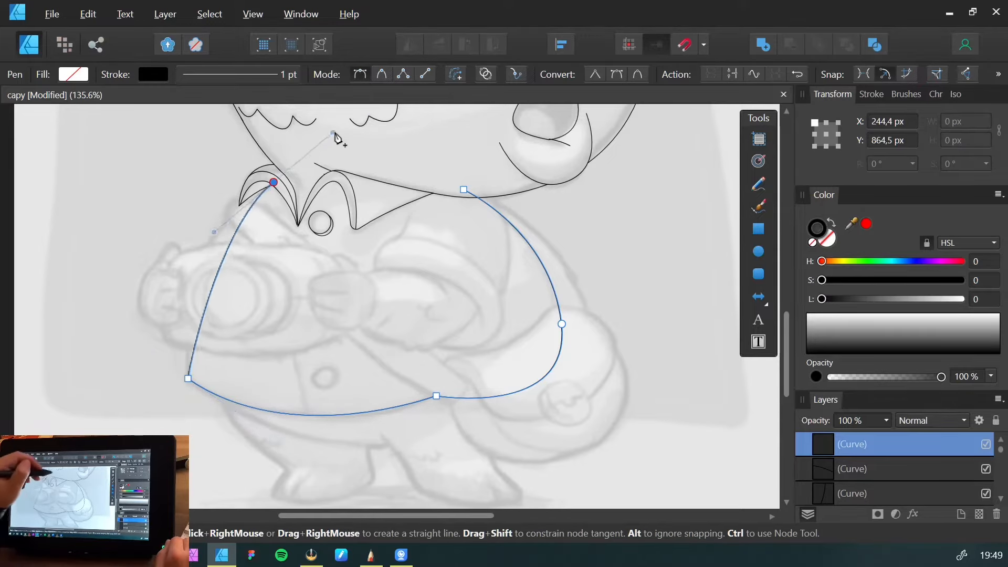
key("Escape")
Draw the sleeve cuff around the raised forearm as a closed oval about 181 × 158 px and fill it with white
scroll(389, 157, "up", 5)
left_click_drag(394, 211, 398, 211)
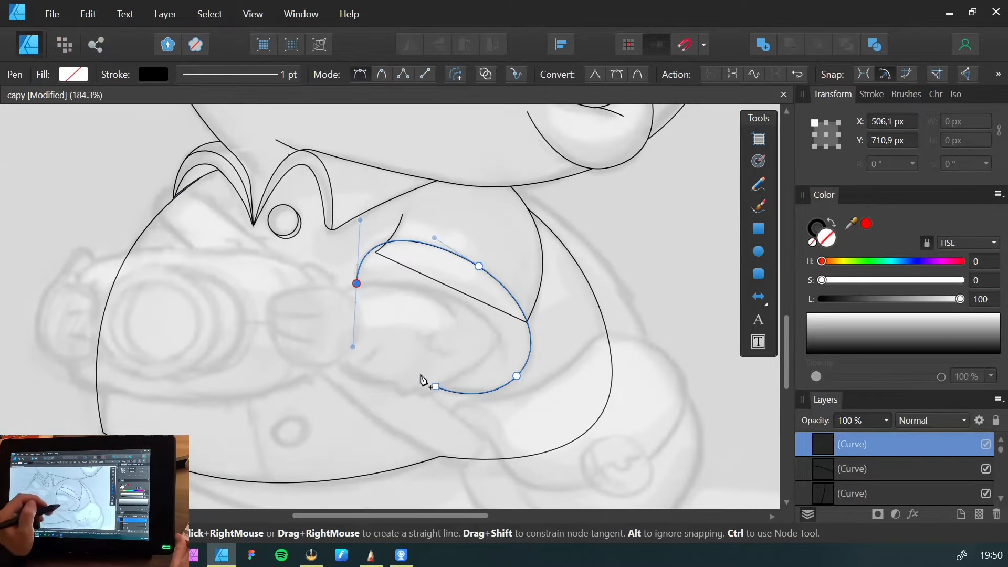
left_click_drag(435, 390, 467, 402)
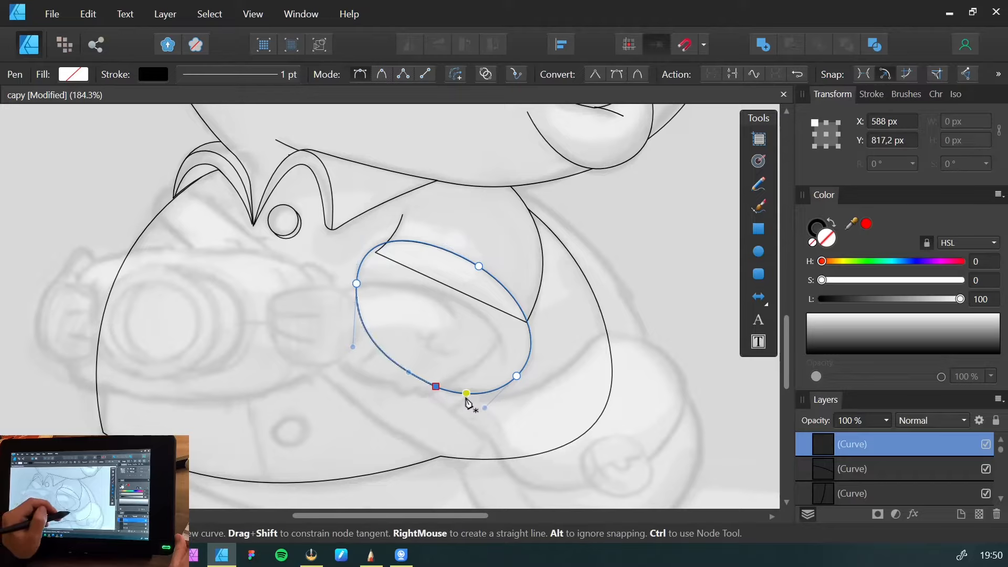
left_click_drag(825, 321, 807, 307)
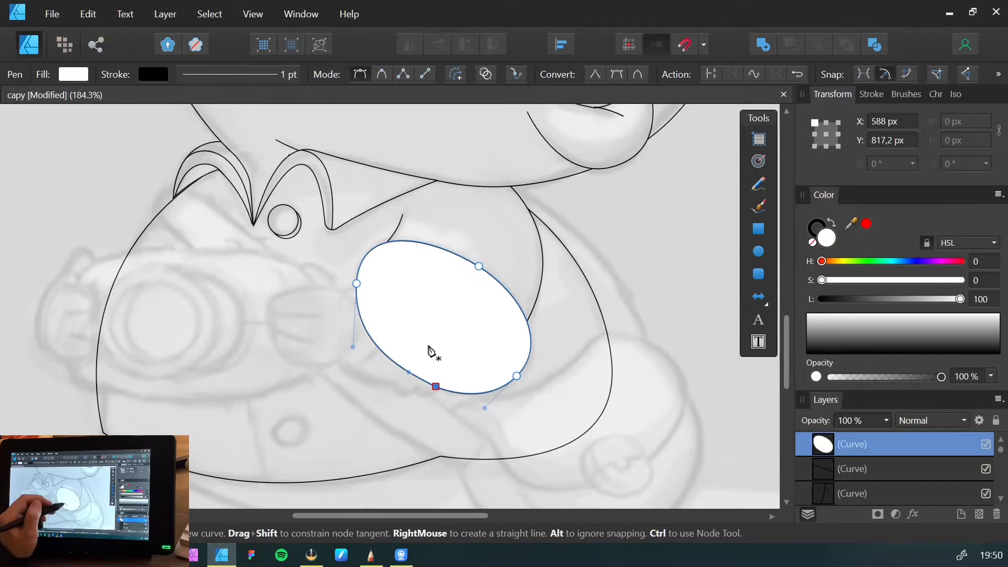
Send the white sleeve cuff oval to the back of the stack and deselect it
key("v")
key("ctrl+[")
key("ctrl+[")
key("ctrl+[")
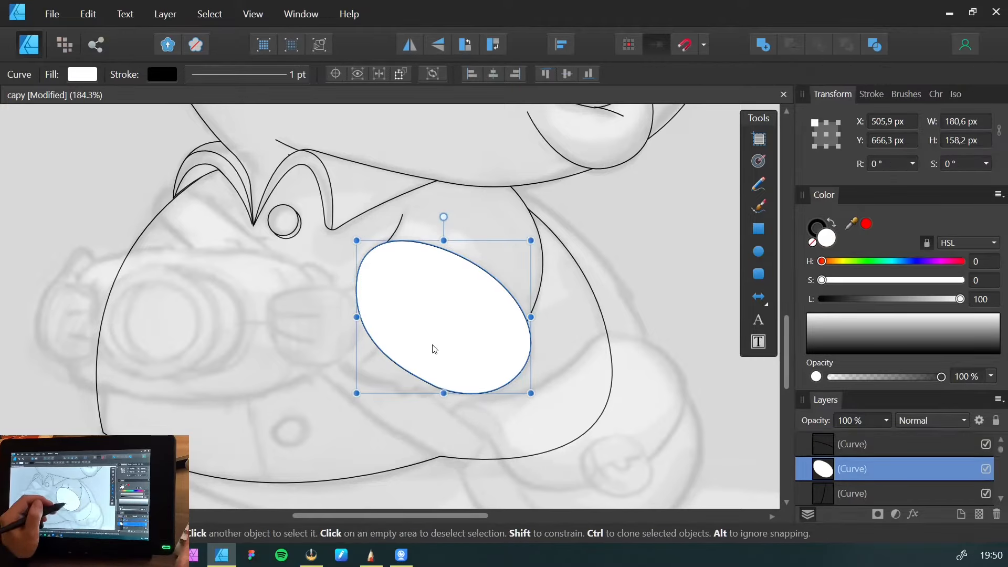
key("ctrl+shift+[")
key("ctrl+d")
Draw a closed rounded shape about 93 × 71 px over the lower part of the head's teardrop shape and fill it white
left_click_drag(321, 321, 284, 353)
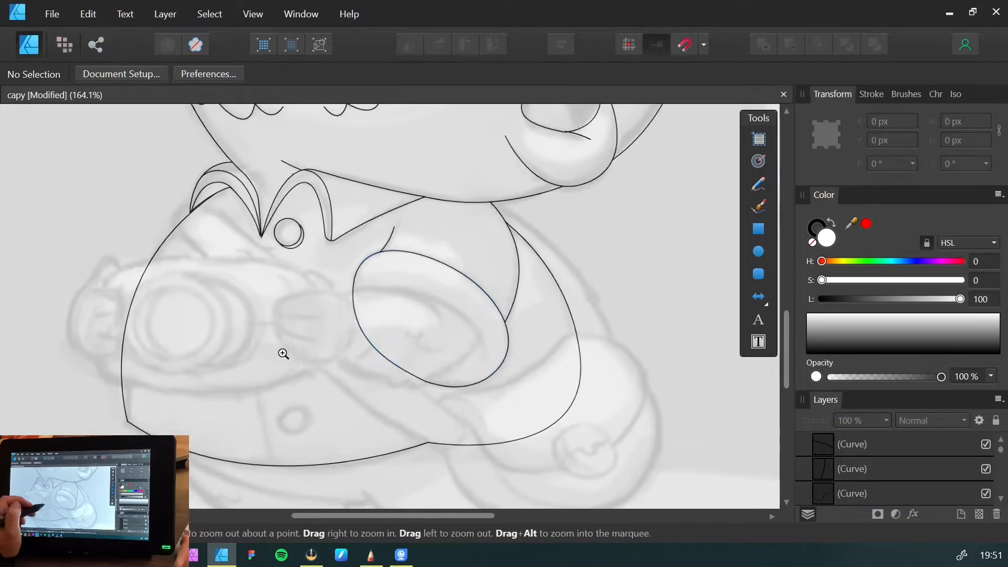
mouse_move(265, 204)
left_mouse_down()
mouse_move(357, 356)
mouse_move(370, 473)
mouse_move(331, 382)
mouse_move(253, 264)
left_mouse_up()
mouse_move(326, 389)
left_mouse_down()
mouse_move(279, 333)
mouse_move(326, 349)
mouse_move(405, 288)
mouse_move(375, 280)
left_mouse_up()
key("p")
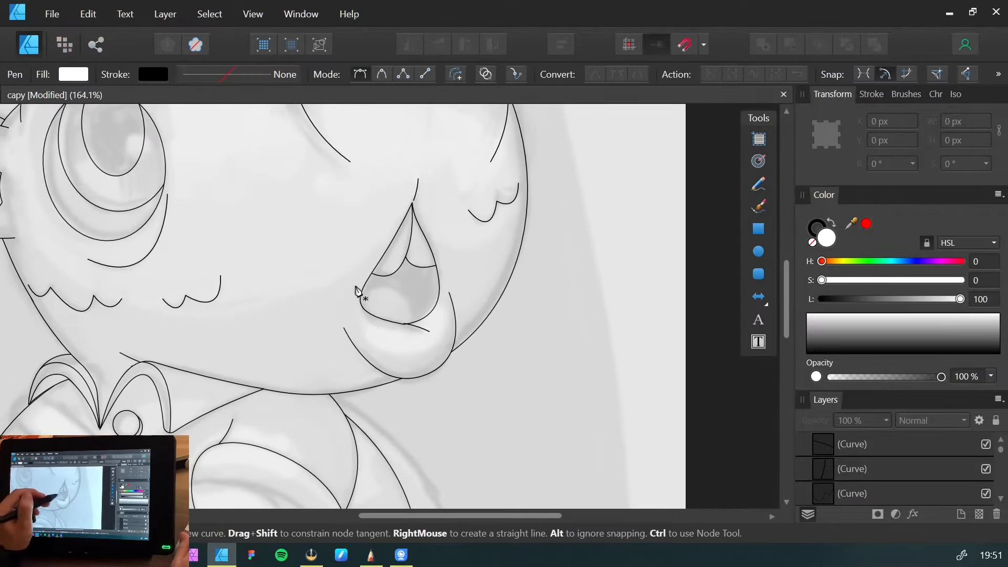
left_click(349, 287)
left_click_drag(415, 327, 418, 381)
left_click(335, 314)
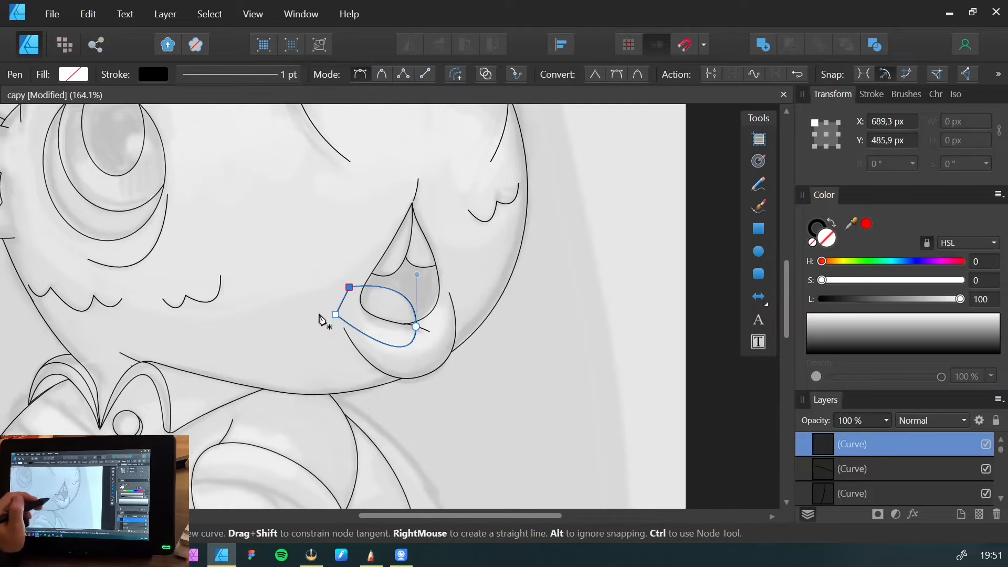
left_click(959, 299)
key("v")
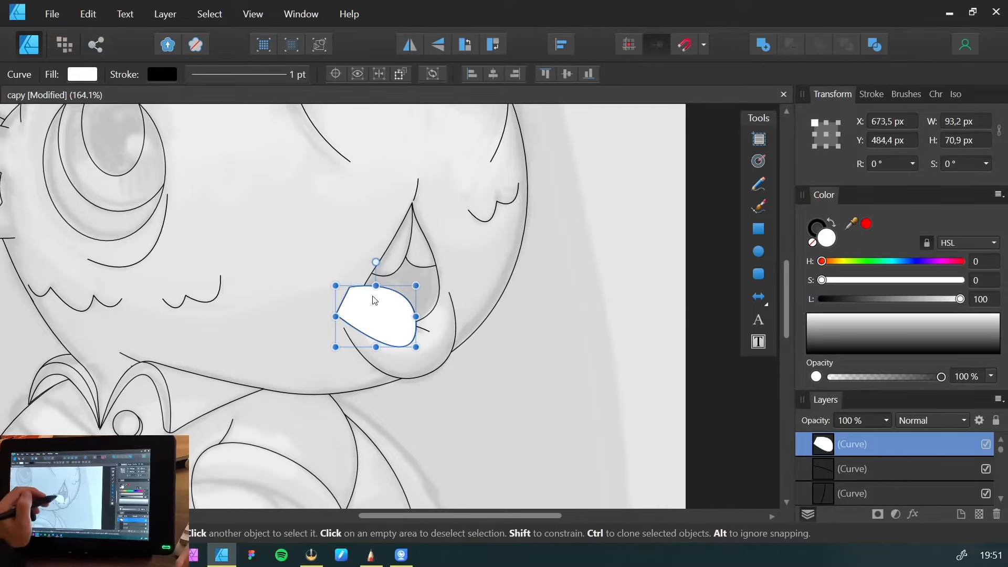
Nest the new white shape inside the teardrop shape so that it is clipped to its outline
key("ctrl+x")
left_click(364, 311)
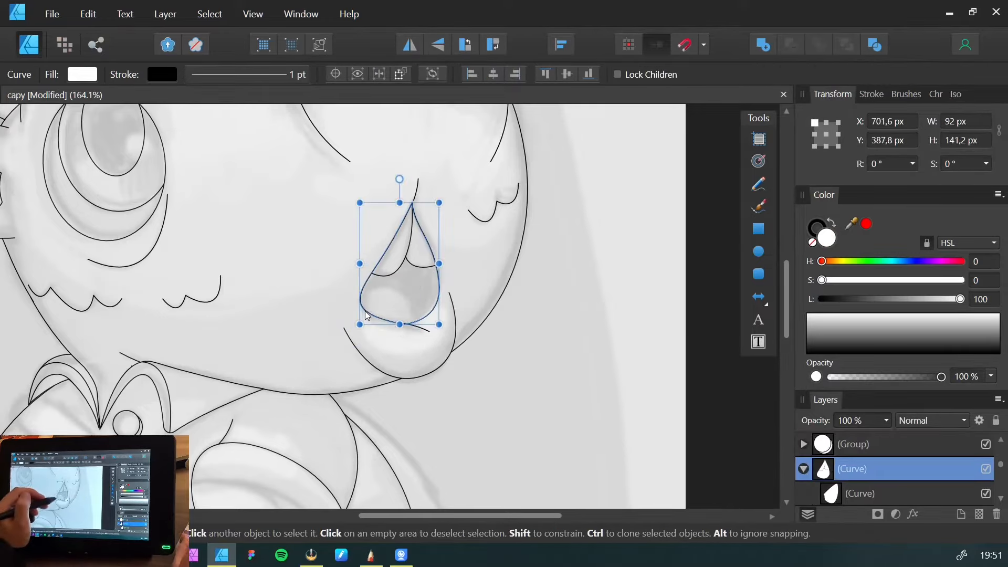
key("ctrl+alt+v")
left_click(440, 339)
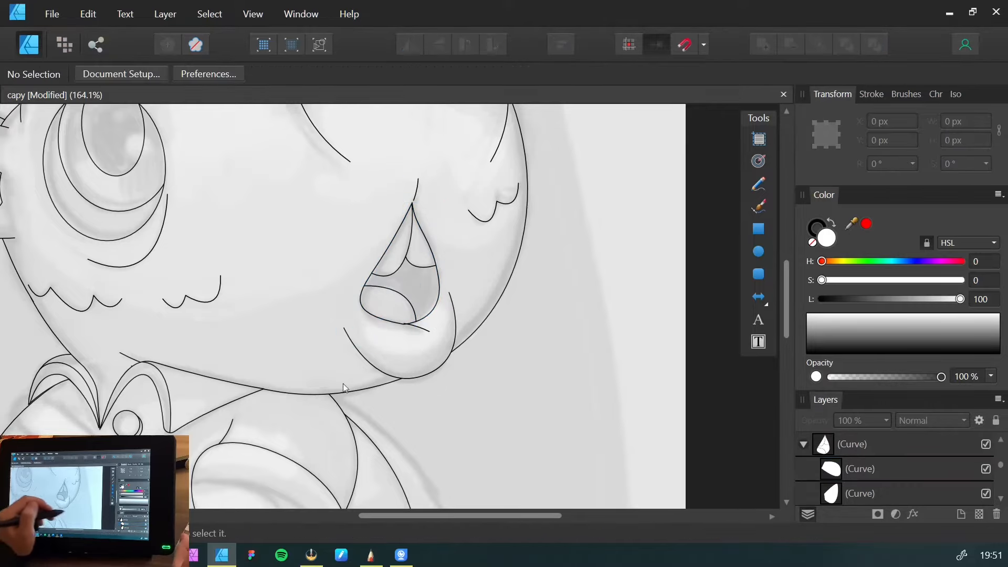
Draw the hand gripping the camera as a closed outline about 96 × 83 px with finger notches and fill it white
left_click_drag(265, 378, 397, 244)
left_click_drag(366, 322, 308, 353)
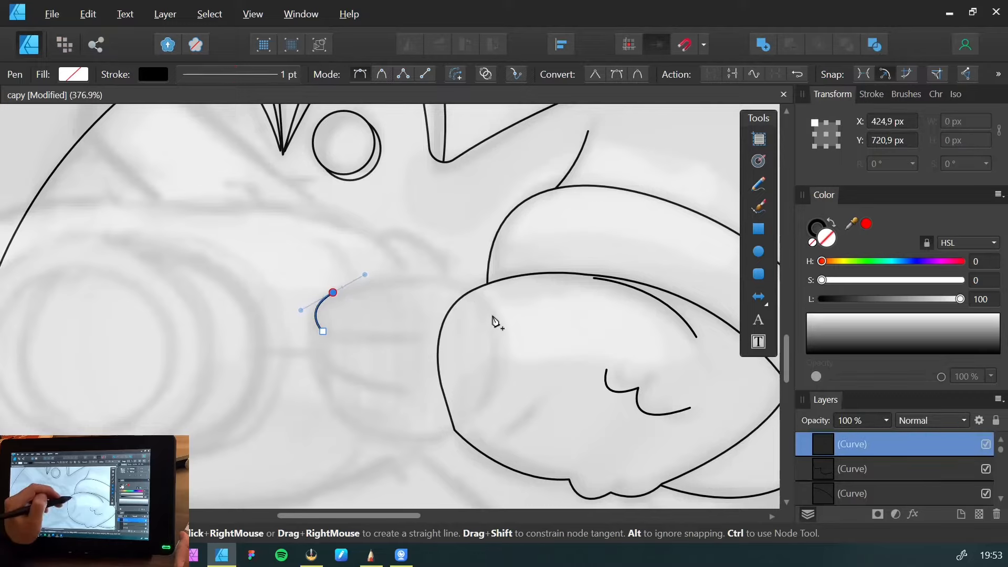
left_click_drag(488, 310, 518, 354)
left_click_drag(426, 439, 361, 451)
left_click_drag(324, 374, 326, 368)
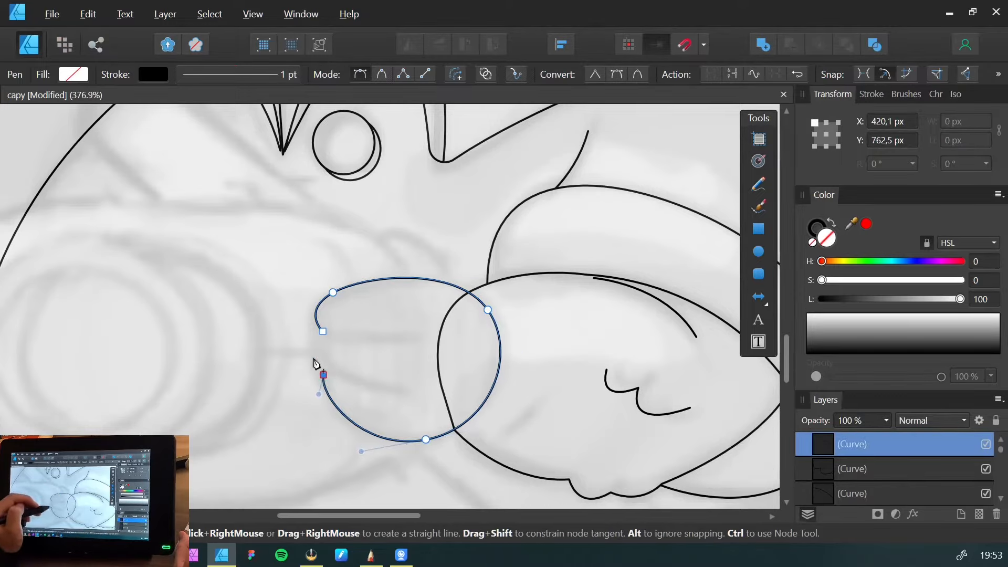
left_click(323, 331)
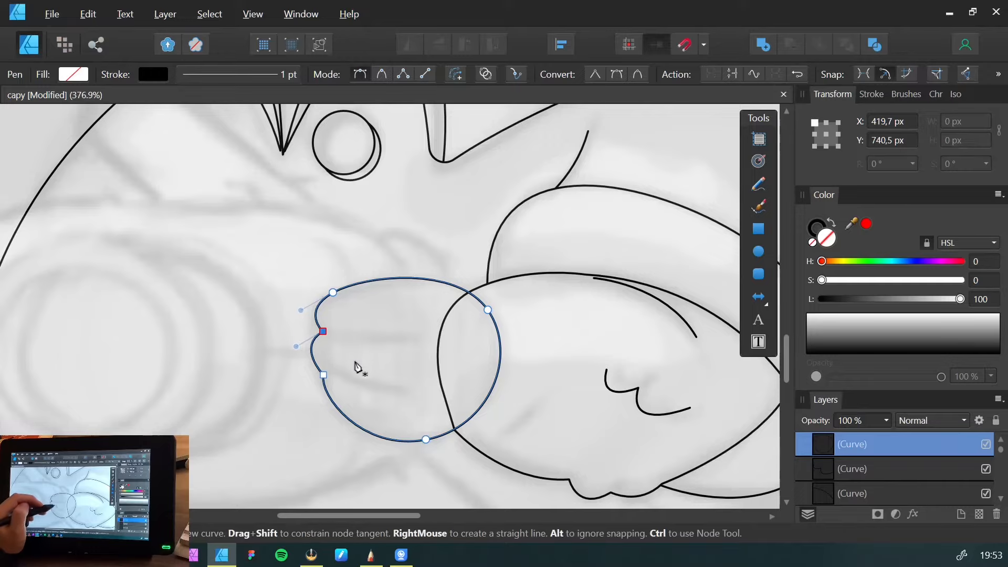
key("v")
left_click(808, 330)
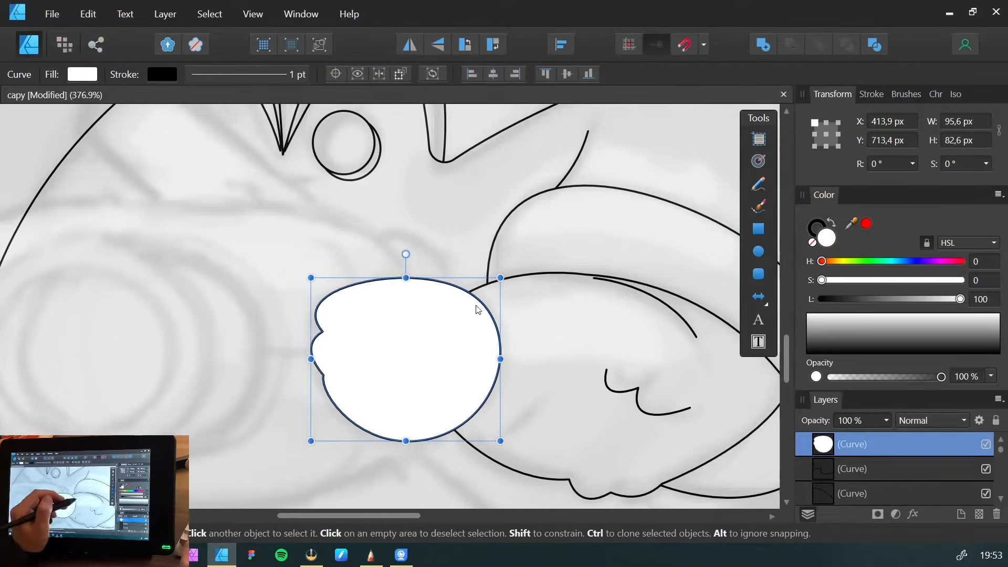
Send the hand shape backward beneath the sketch and deselect it
key("ctrl+bracketleft")
key("ctrl+bracketleft")
key("ctrl+bracketleft")
key("ctrl+bracketleft")
key("ctrl+bracketleft")
key("ctrl+bracketleft")
left_click(333, 284)
Draw a gently curved finger line about 43 px long from the hand's upper notch and place a copy below it
left_click_drag(382, 337, 351, 334)
key("p")
left_click(295, 330)
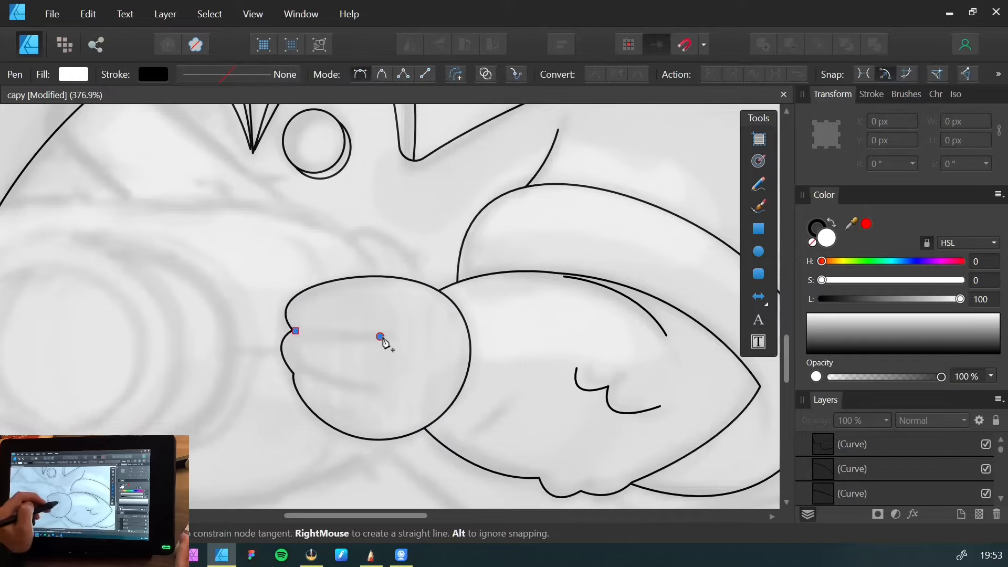
key("v")
key("ctrl+j")
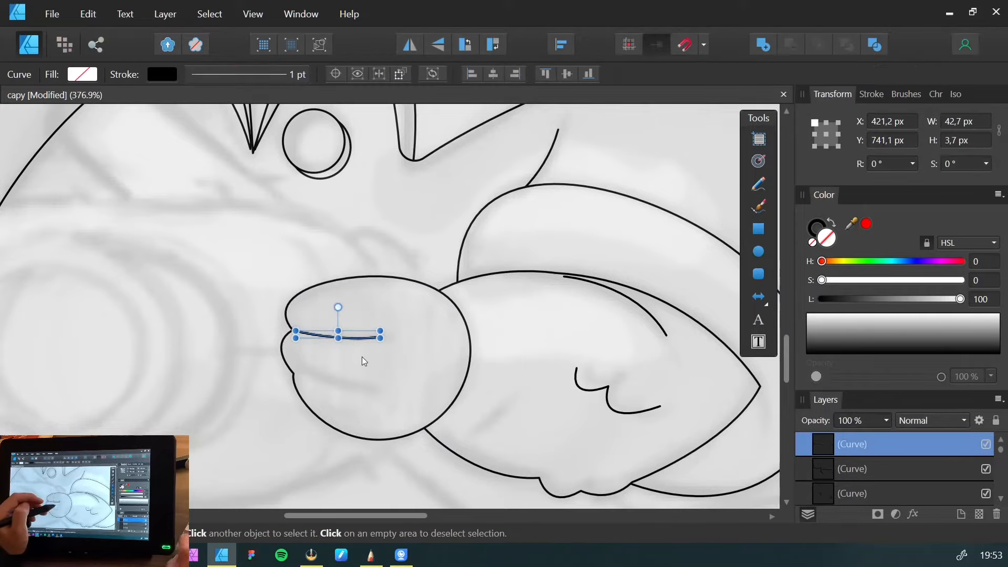
key("shift+Down")
left_click_drag(364, 360, 387, 387)
Draw the camera body as a closed rounded outline about 234 × 155 px, fill it white and send it behind the hand
left_click(374, 316)
mouse_move(371, 316)
left_mouse_down()
mouse_move(412, 348)
mouse_move(388, 390)
mouse_move(360, 400)
mouse_move(314, 370)
left_mouse_up()
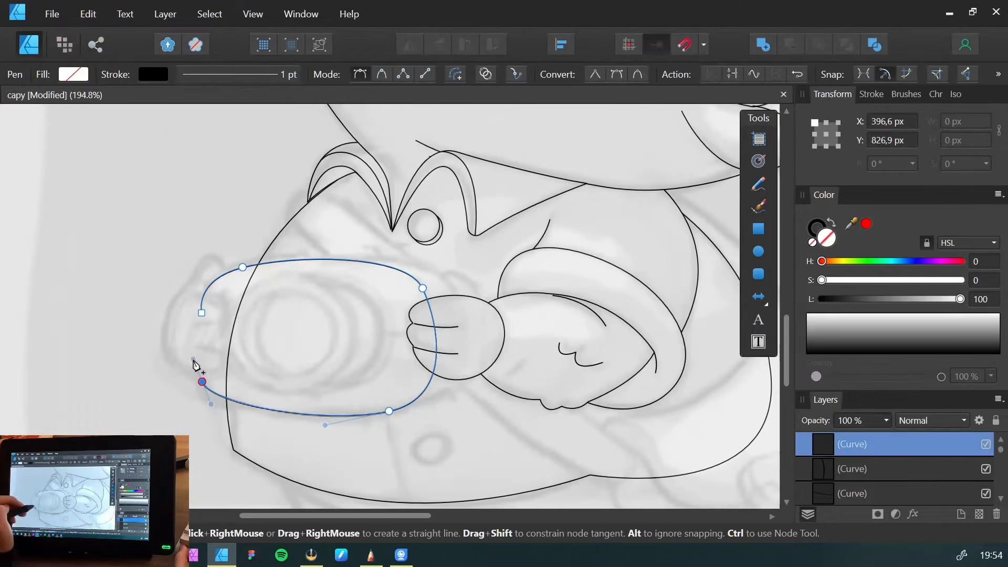
left_click_drag(197, 370, 192, 356)
left_click(202, 314)
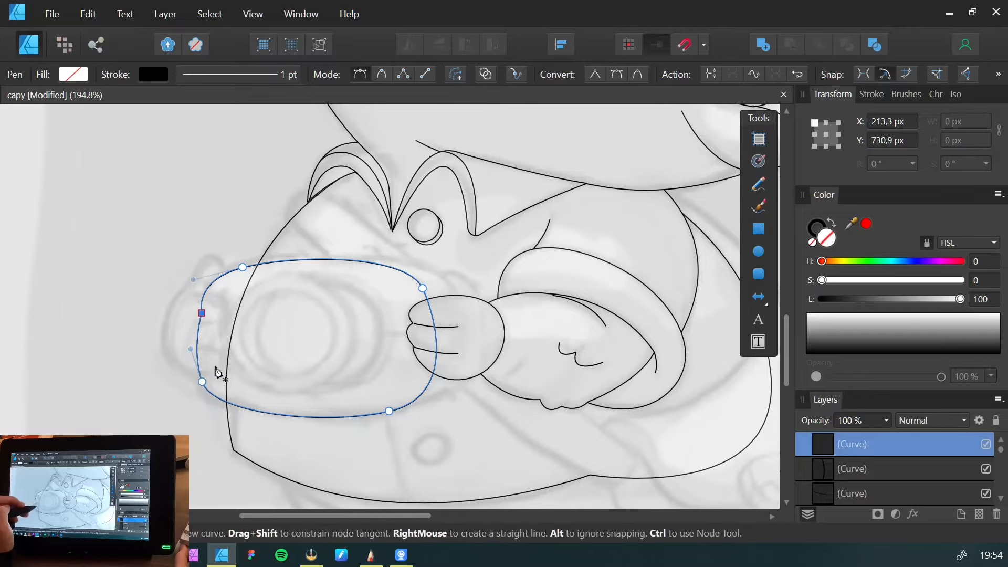
left_click(812, 331)
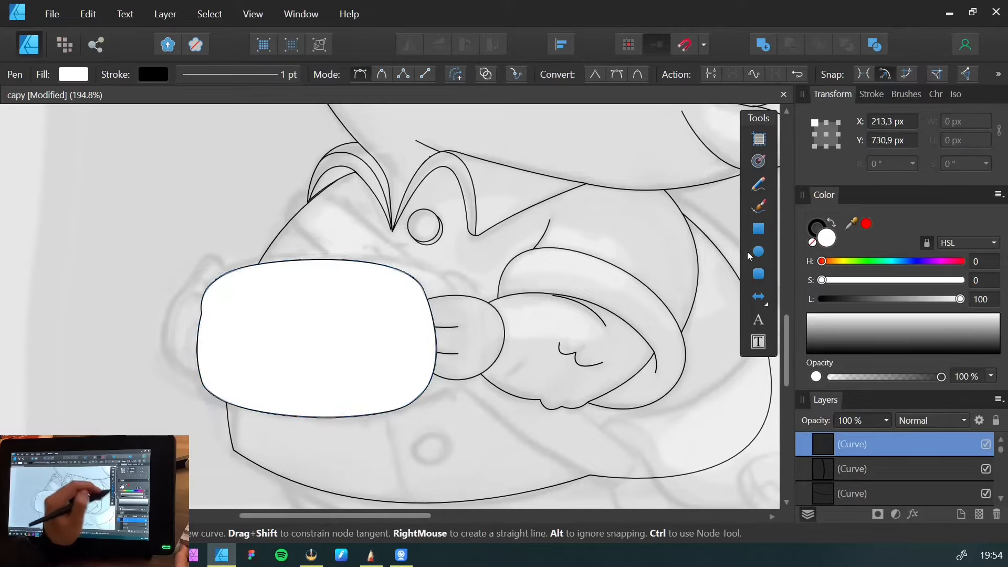
key("v")
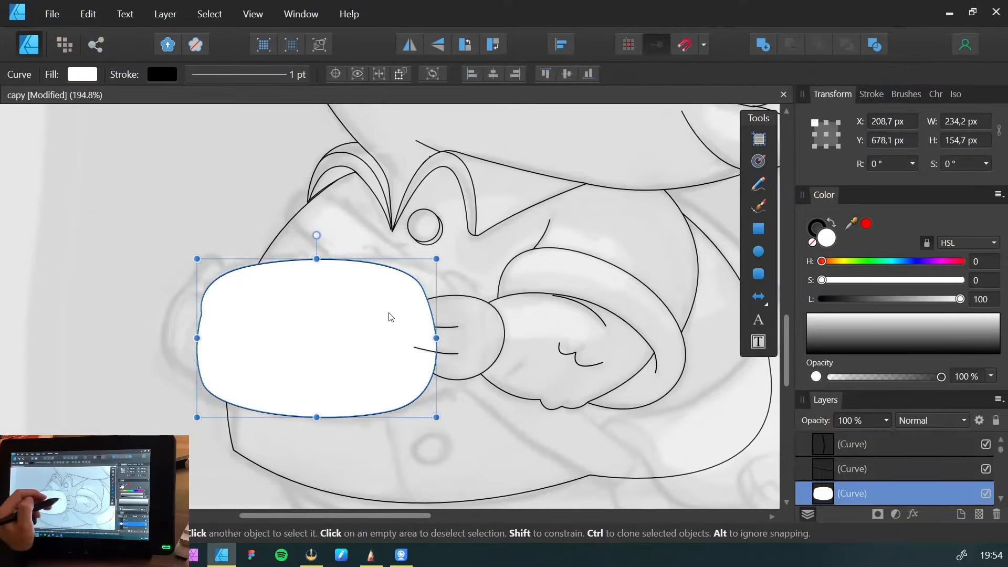
key("ctrl+shift+[")
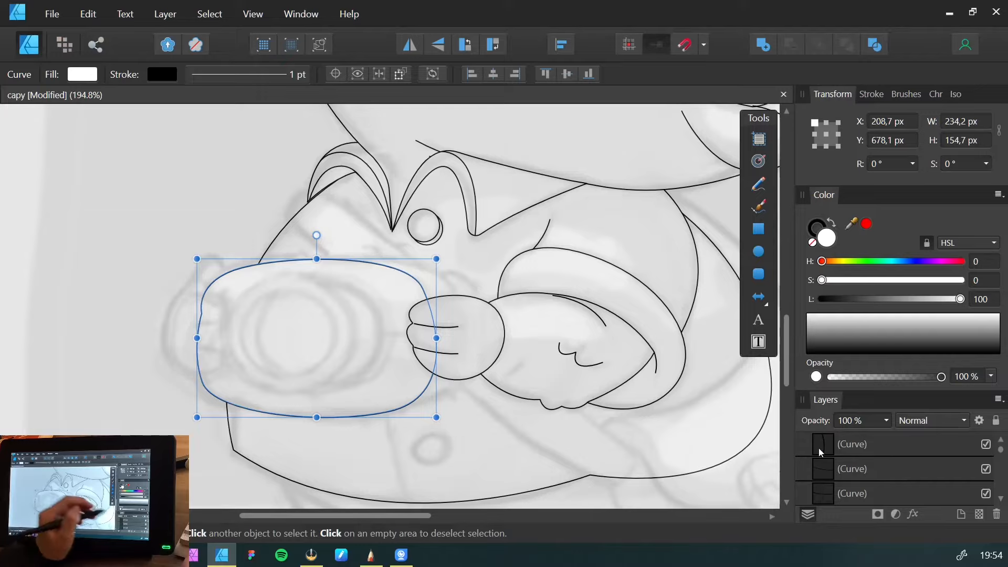
Cut the camera body shape, paste it directly above the jacket body in the layer stack, and deselect it
key("space")
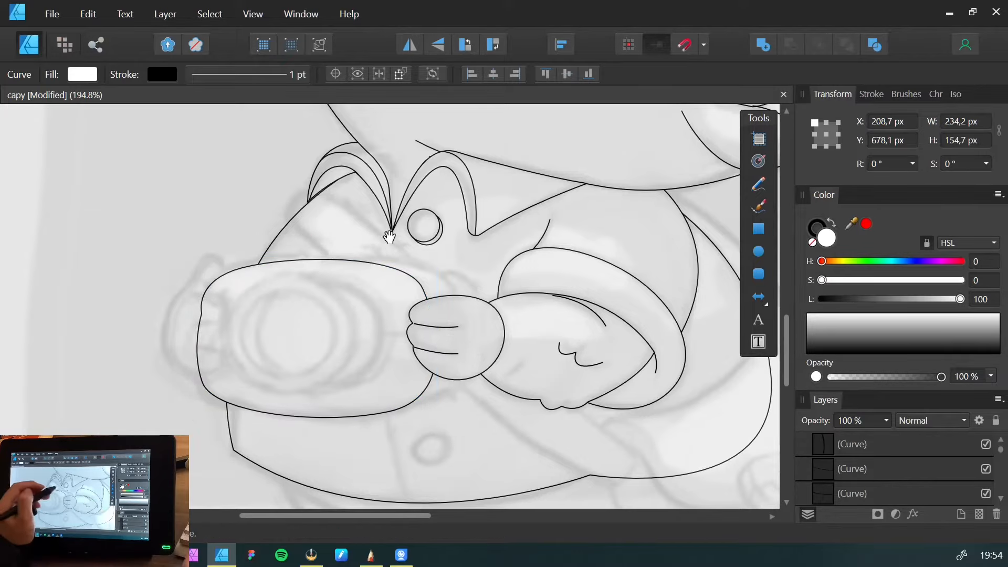
left_click_drag(394, 241, 367, 278)
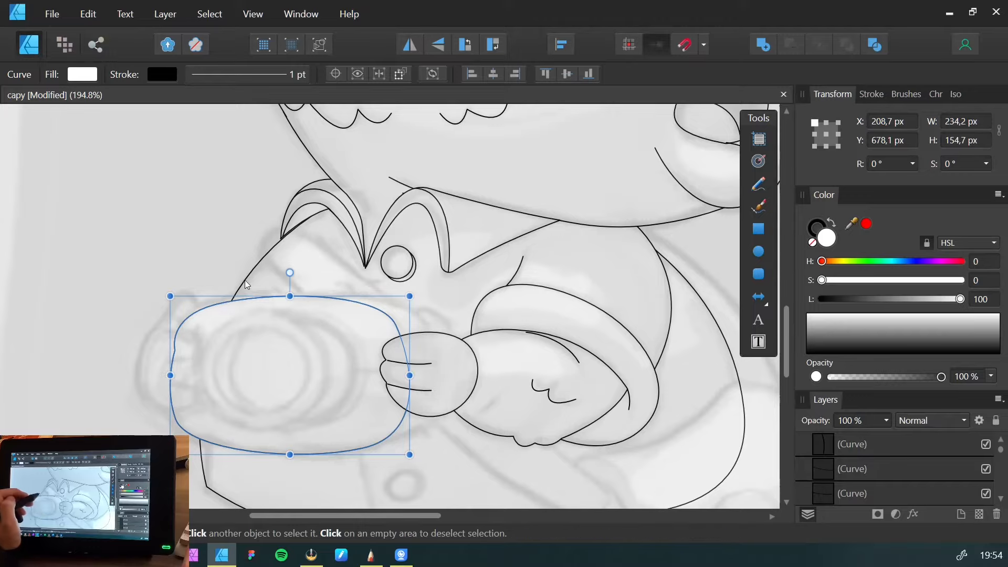
key("space")
left_click_drag(362, 331, 351, 392)
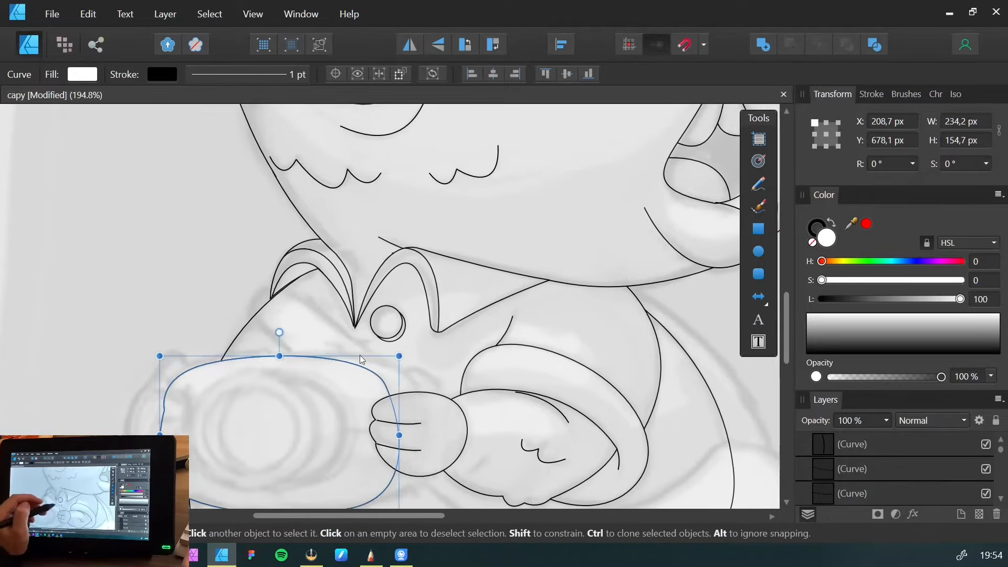
scroll(256, 280, "down", 5)
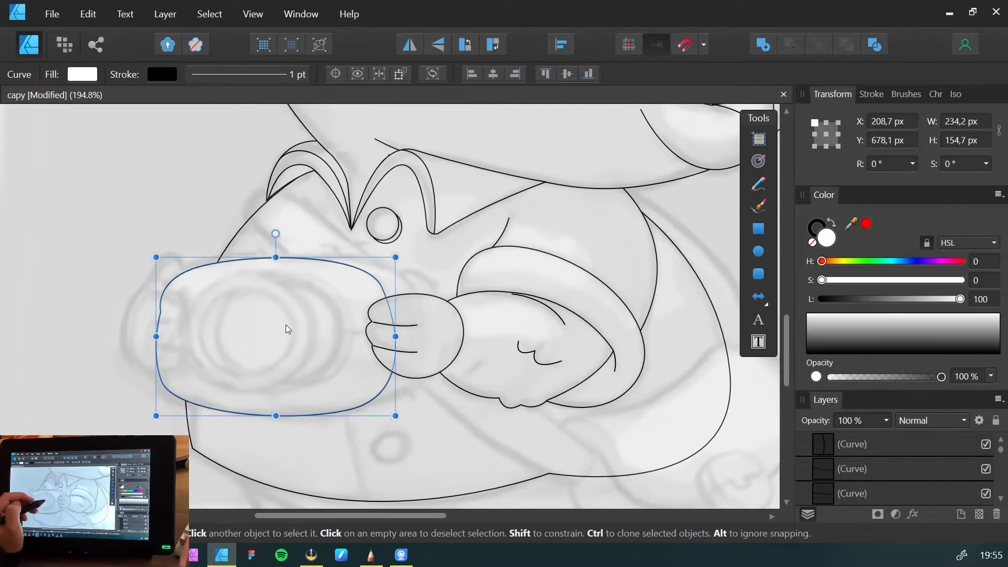
key("ctrl+bracketright")
key("ctrl+bracketright")
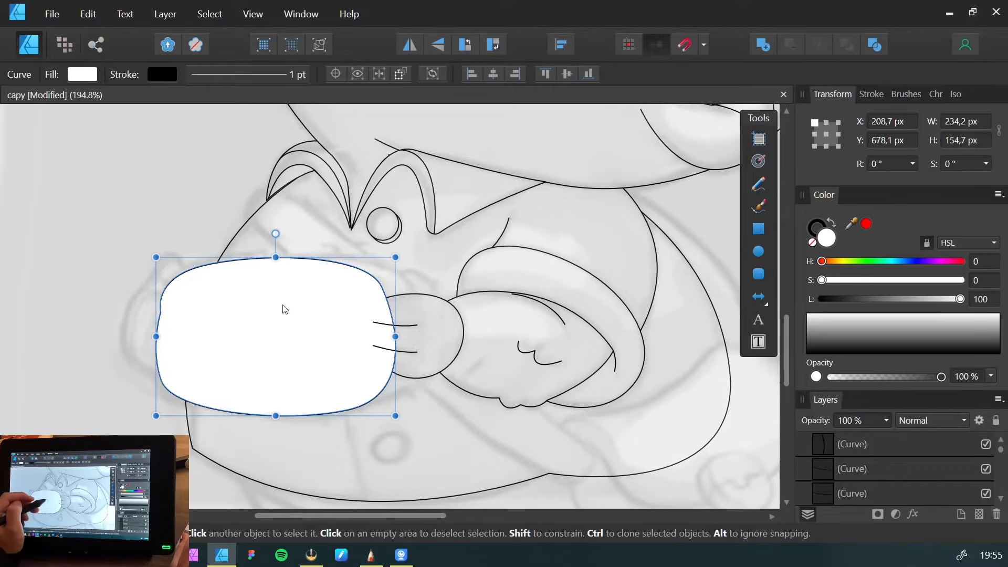
key("Delete")
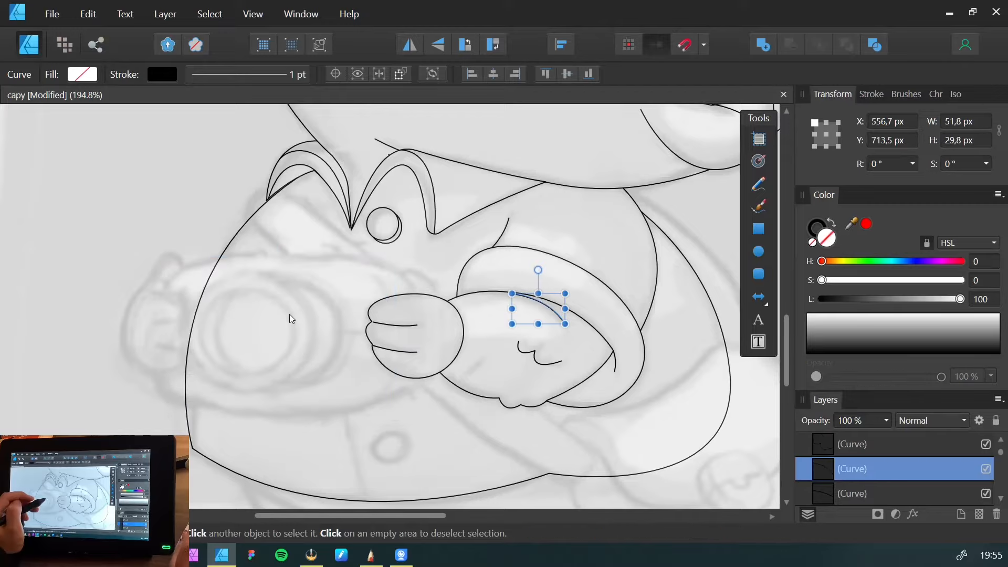
key("p")
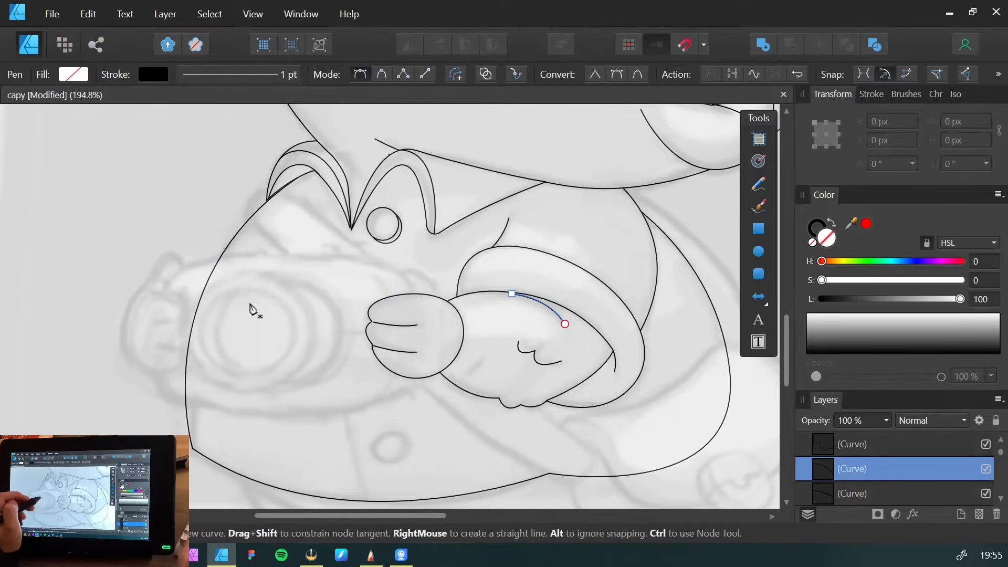
key("v")
left_click(256, 308)
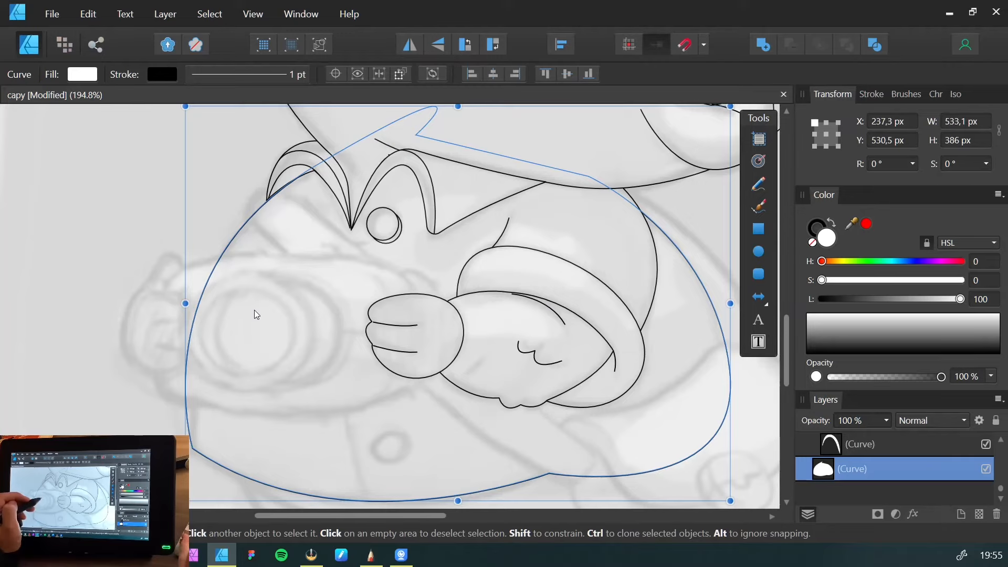
key("ctrl+v")
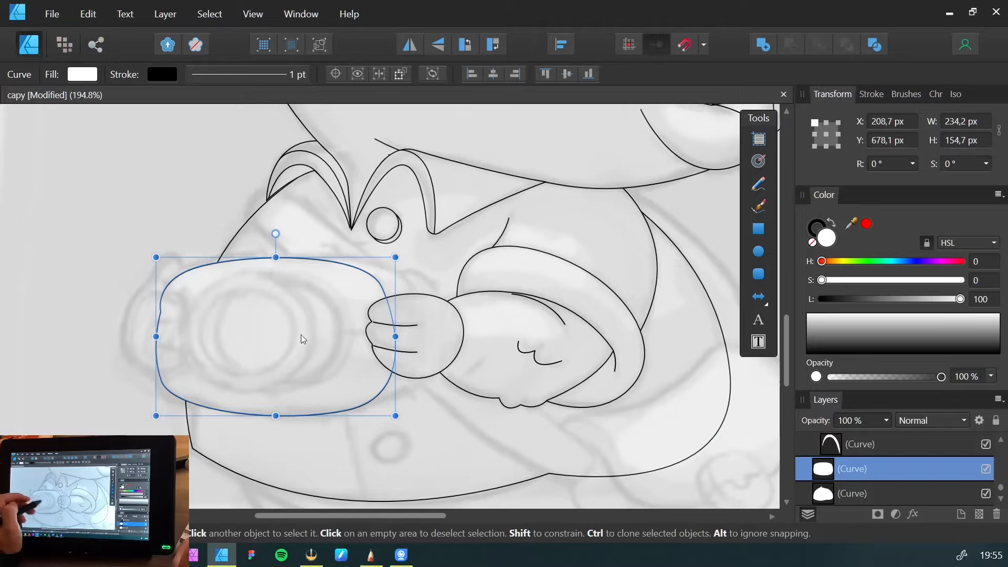
left_click(134, 238)
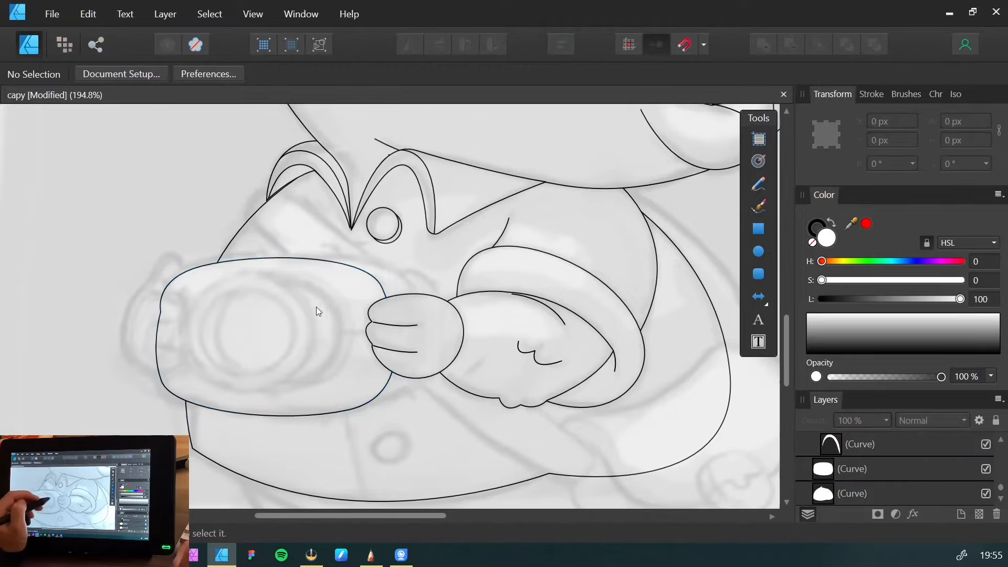
Duplicate the camera body about 28 px to the right and 5 px up, and place the copy behind the original
left_click(296, 341)
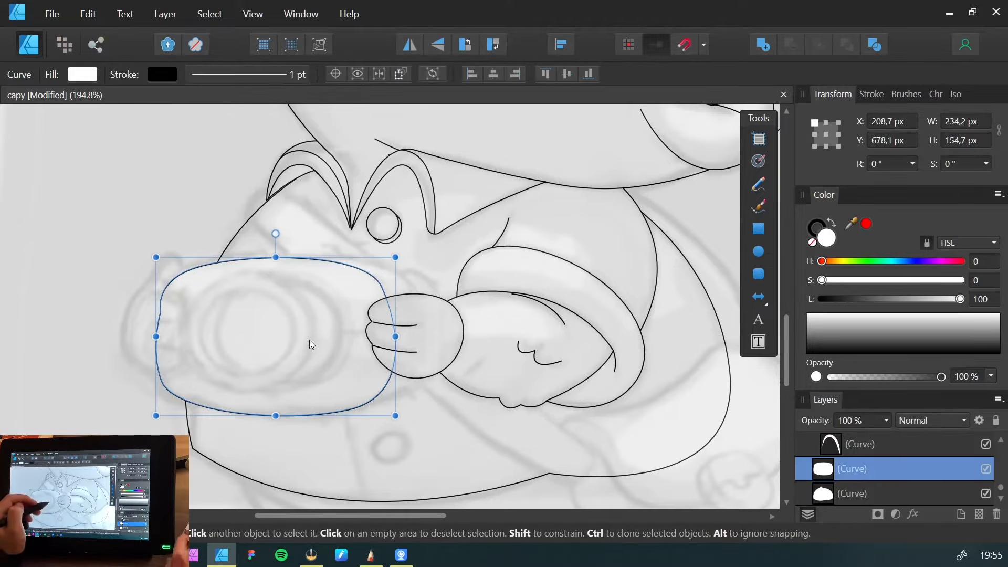
left_click_drag(303, 337, 328, 334)
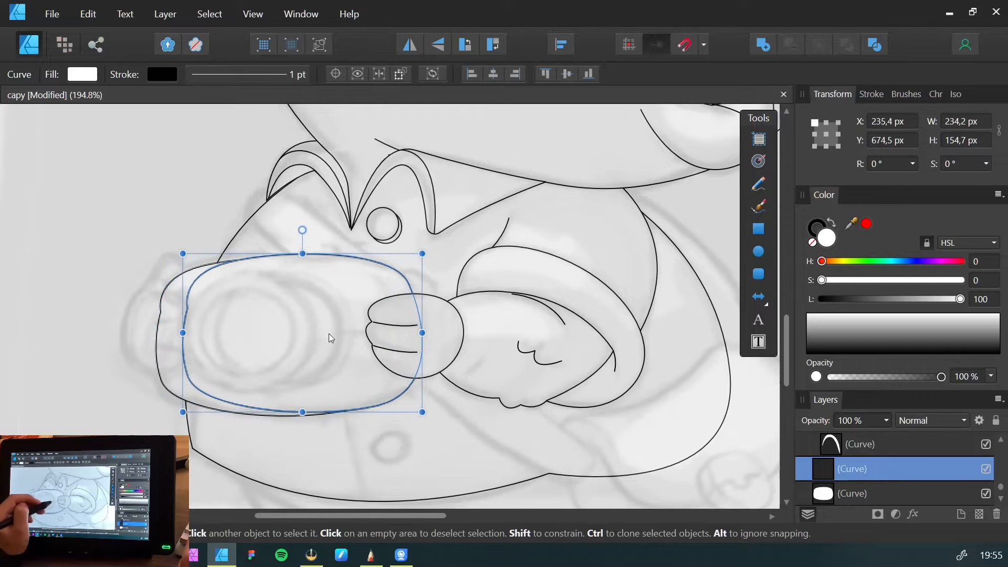
key("ctrl+[")
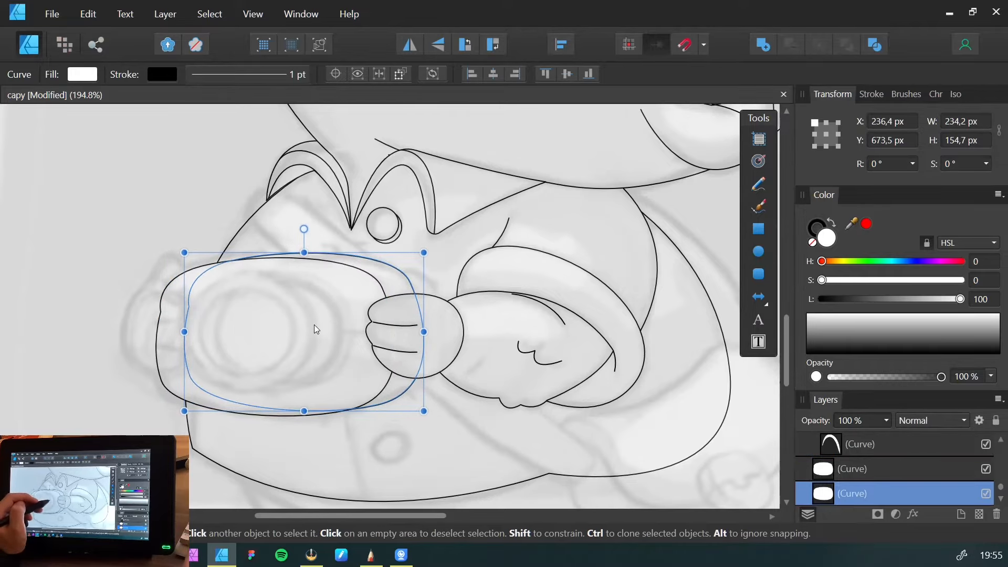
Draw a white-filled lens circle about 112 px across on the camera and scale a copy inside it to about 80 px
key("space")
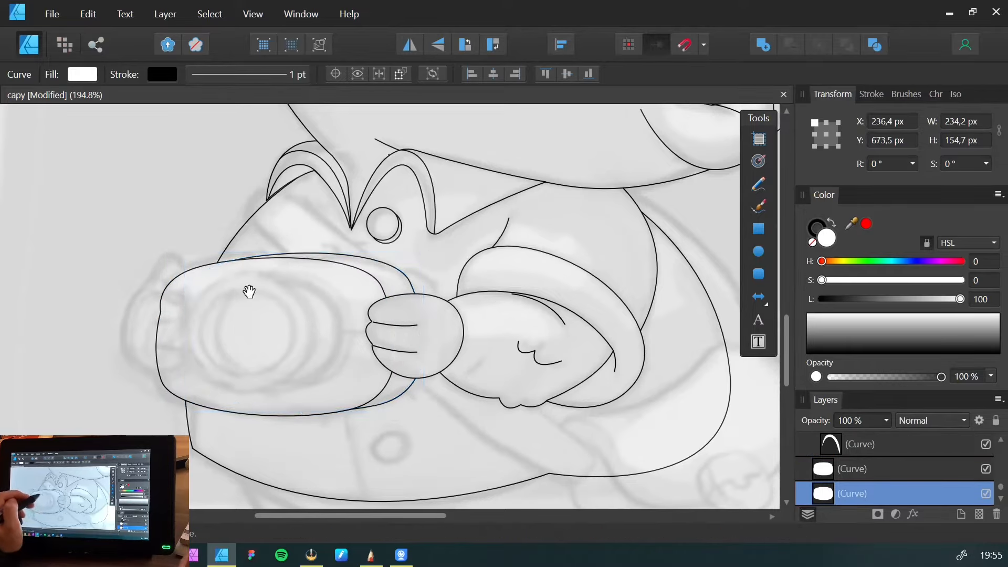
left_click_drag(240, 287, 251, 289)
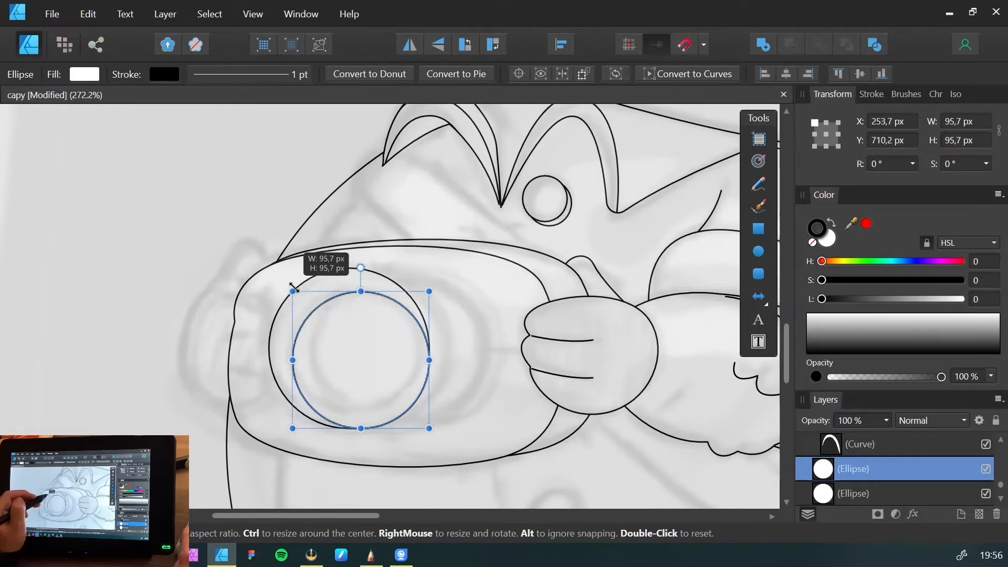
left_click_drag(293, 289, 293, 291)
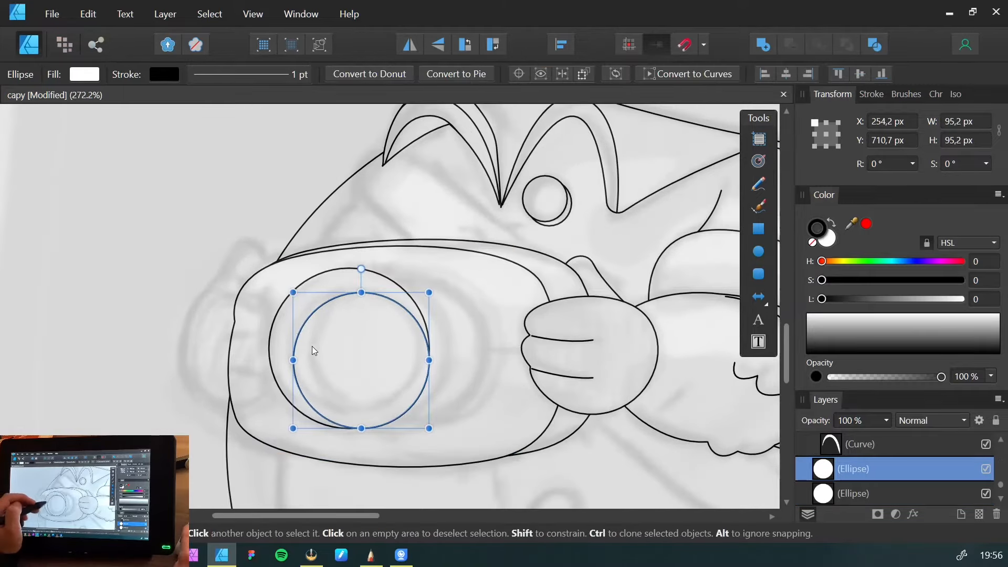
mouse_move(312, 345)
left_mouse_down()
mouse_move(300, 337)
mouse_move(304, 350)
left_mouse_up()
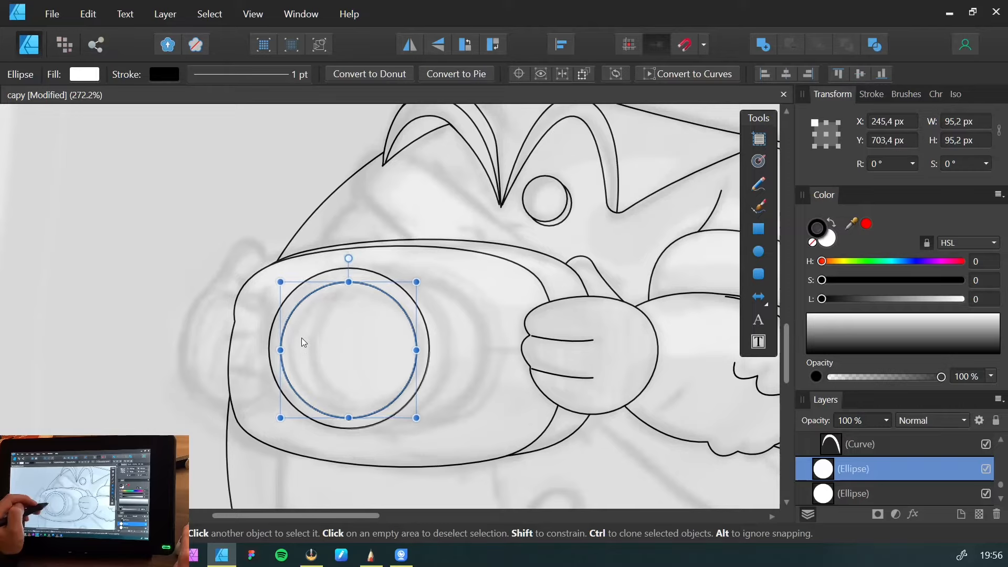
left_click_drag(280, 279, 302, 303)
left_click_drag(340, 357, 328, 344)
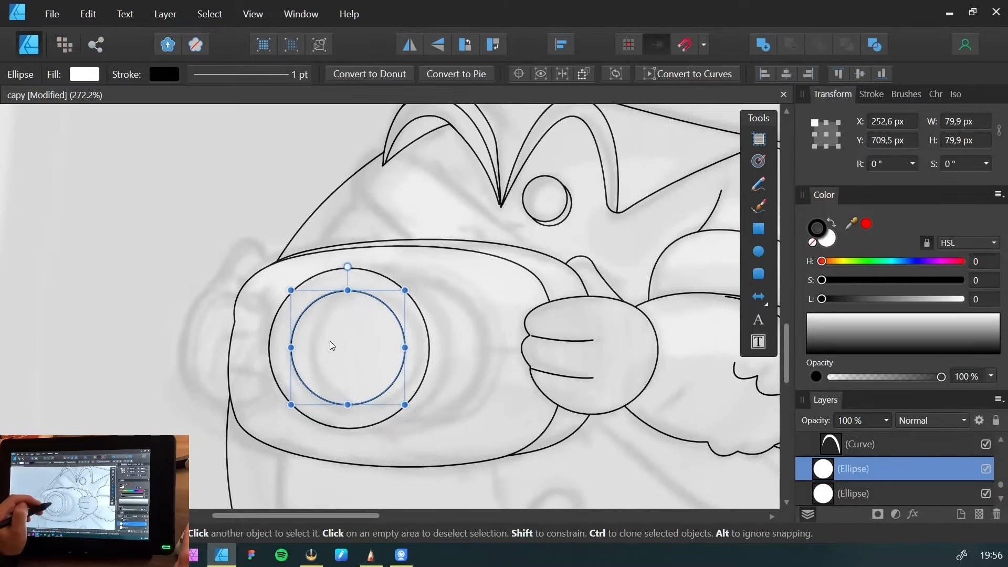
Align the two lens circles to each other's horizontal center and vertical middle, and deselect them
left_click(273, 342, "shift")
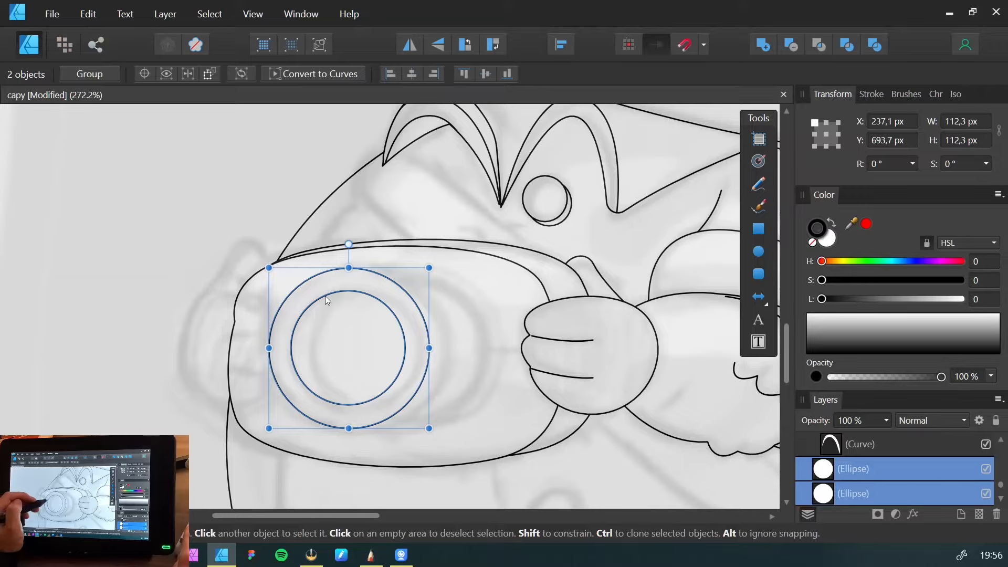
left_click(554, 38)
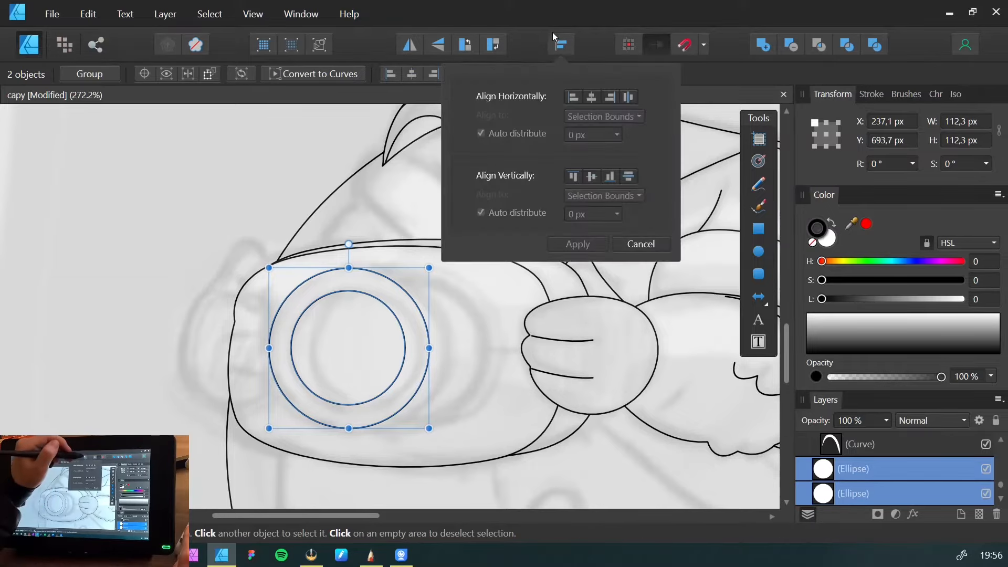
left_click(591, 97)
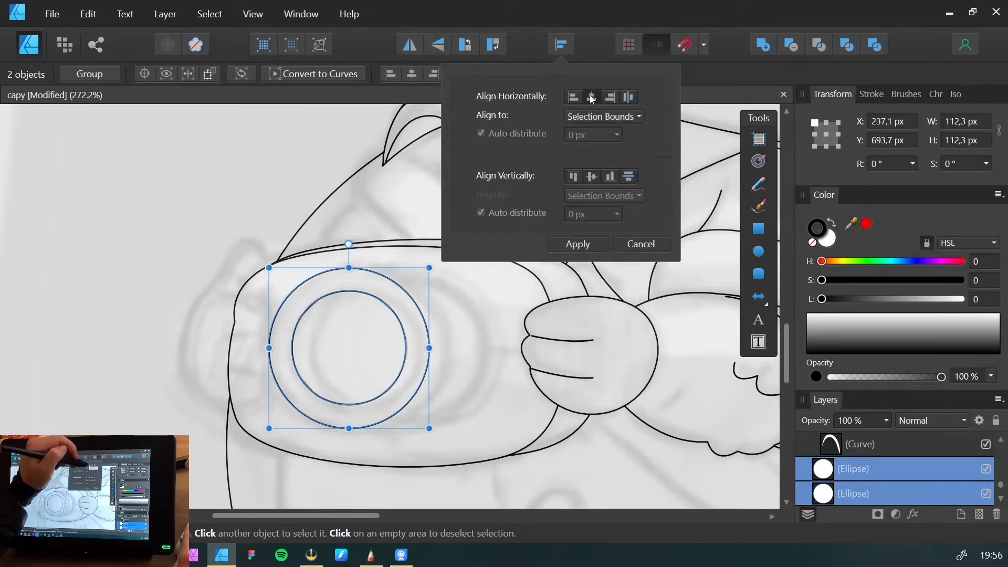
left_click(591, 176)
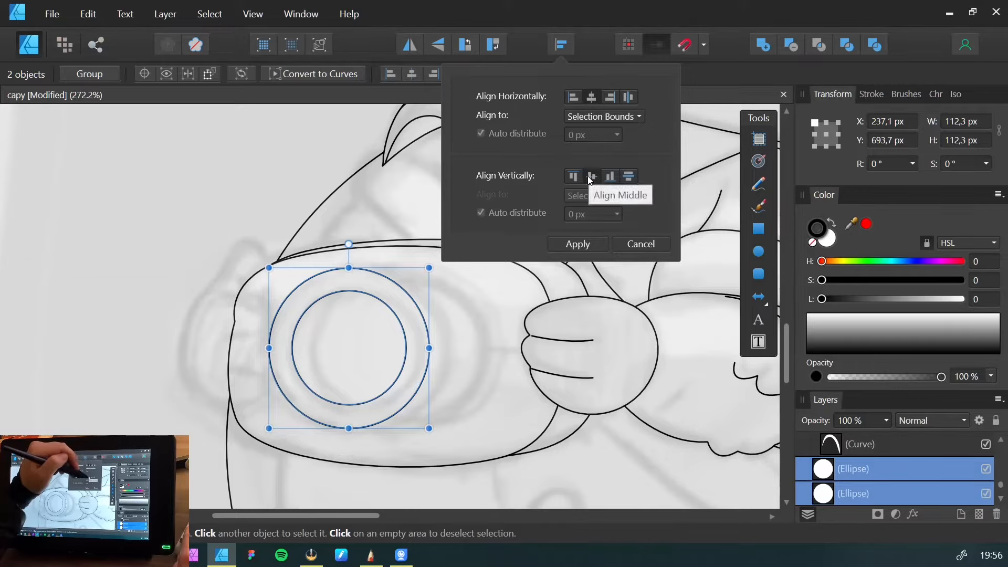
left_click(184, 271)
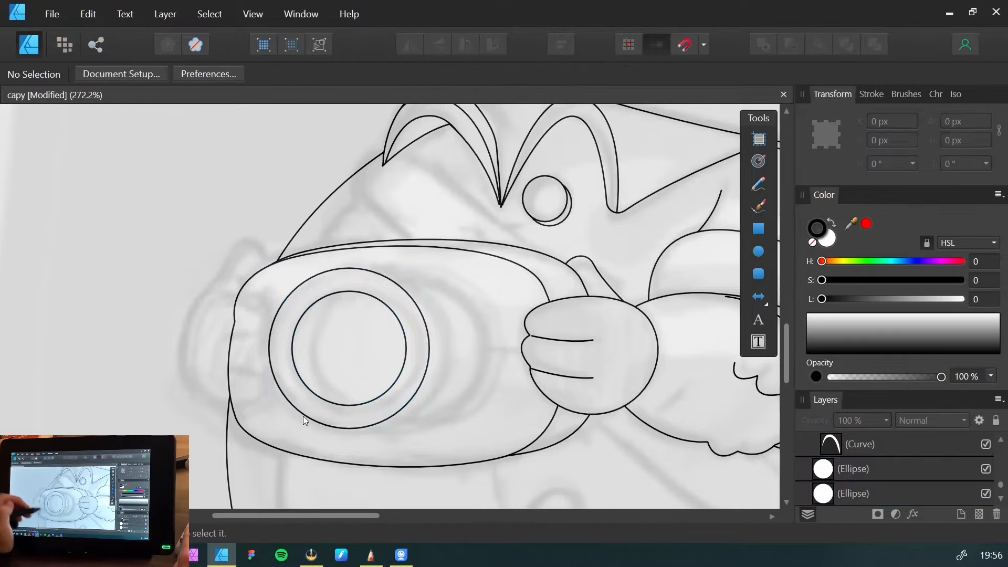
Duplicate the inner lens circle and shift the copy 13 px to the right
left_click(300, 349)
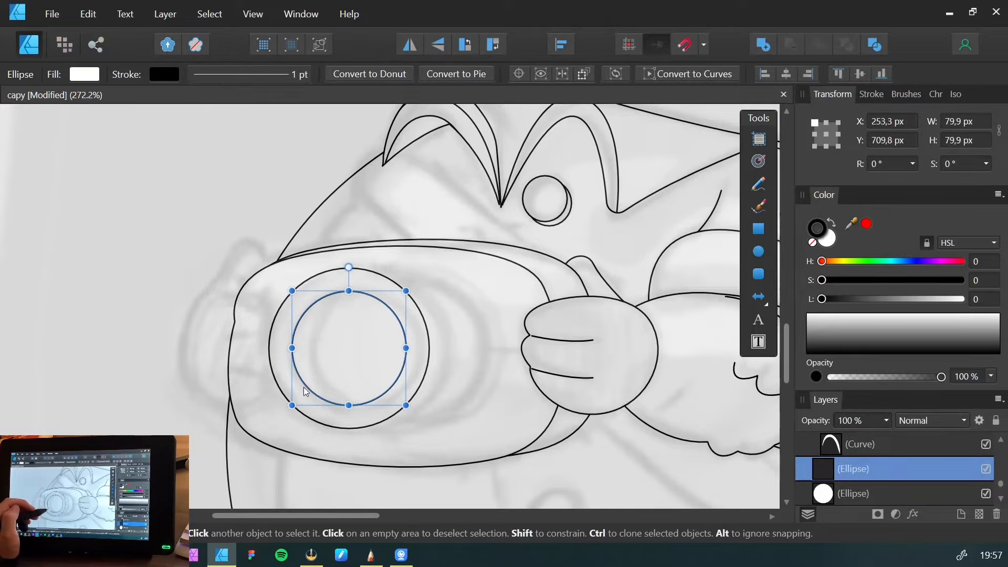
key("shift+Right")
key("shift+Right")
key("Left")
key("Left")
key("Left")
key("Left")
key("Left")
key("Left")
key("Left")
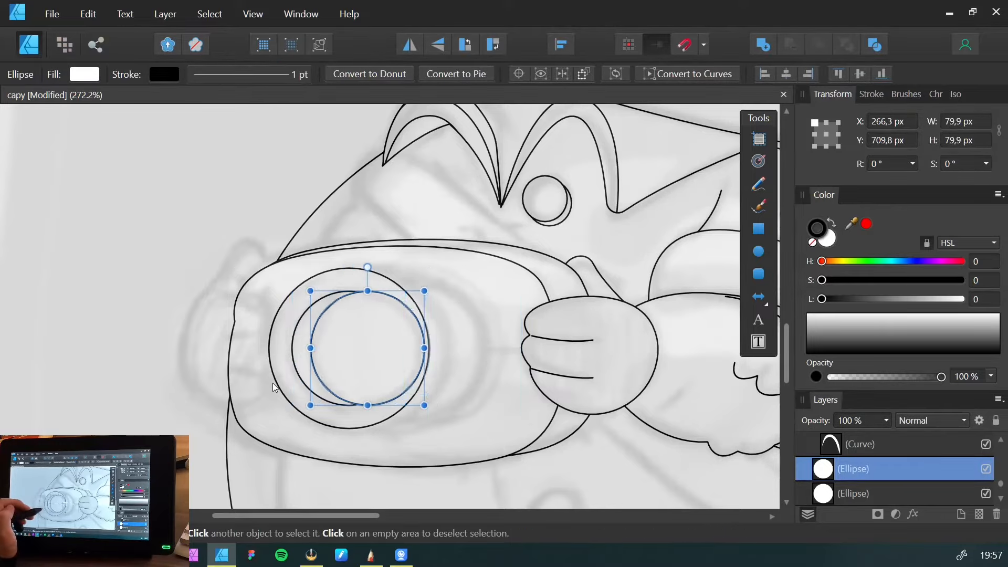
Nest the shifted circle copy inside the inner lens circle so that it is clipped to its outline, and deselect it
key("ctrl+x")
left_click(302, 359)
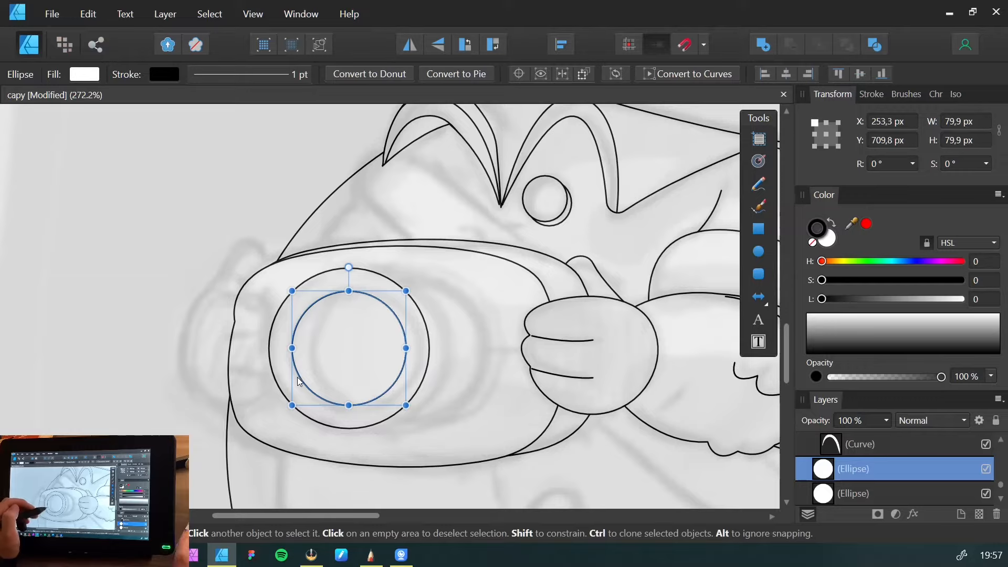
key("ctrl+alt+v")
left_click(160, 271)
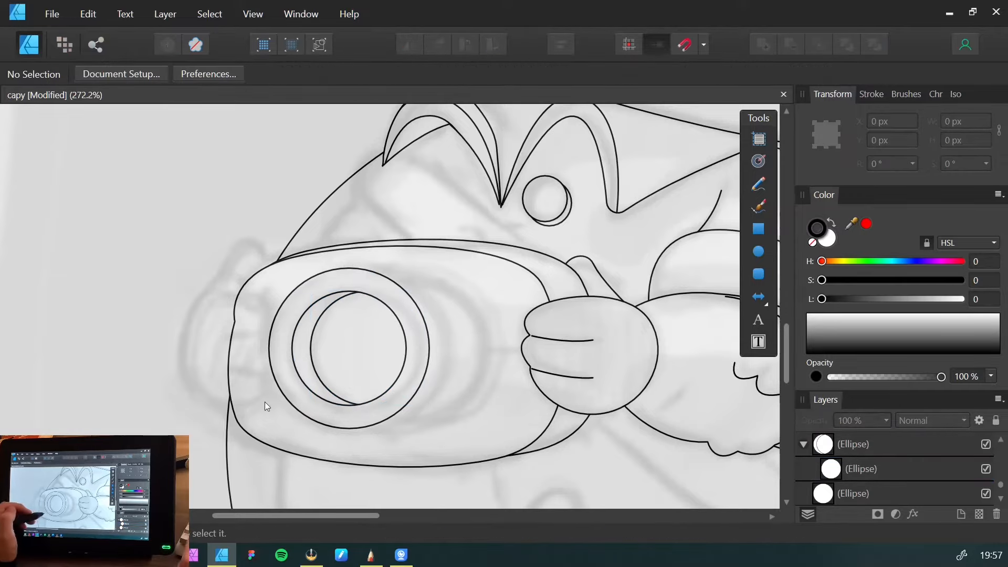
scroll(250, 380, "right", 3)
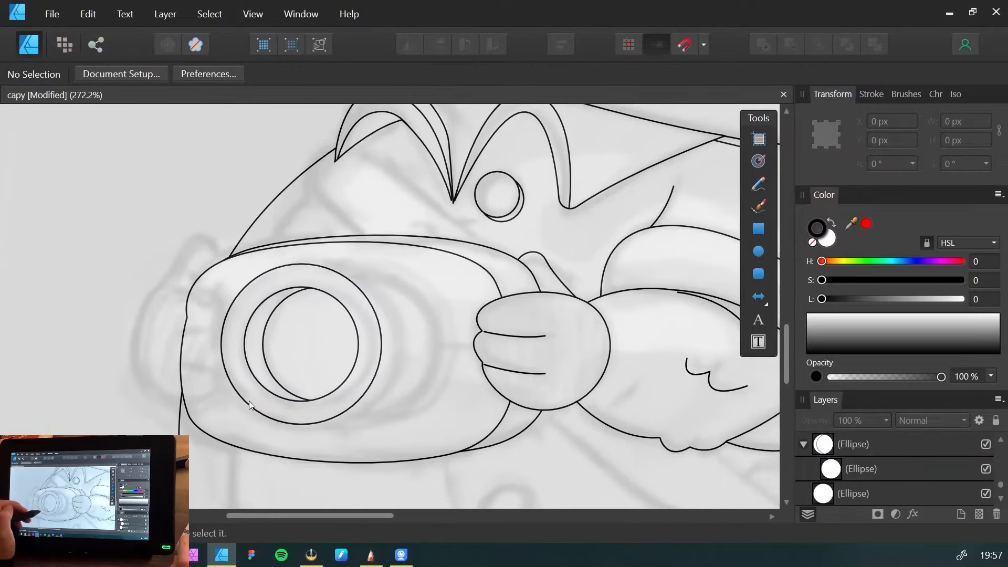
Add two copies of the outer lens circle behind it, the first offset 12 px and the second a further 26 px to the right
left_click(250, 404)
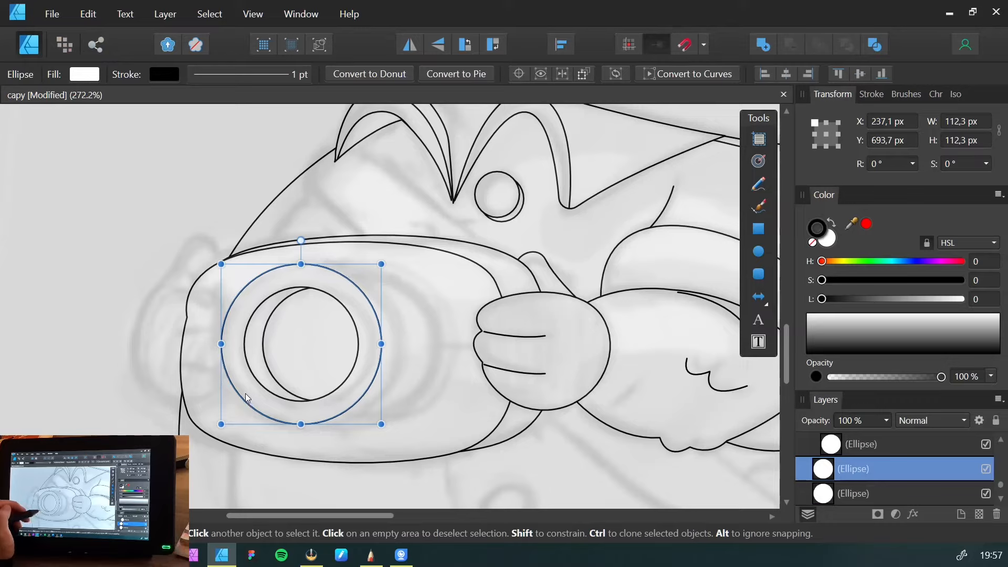
mouse_move(244, 393)
left_mouse_down()
mouse_move(273, 394)
mouse_move(240, 393)
left_mouse_up()
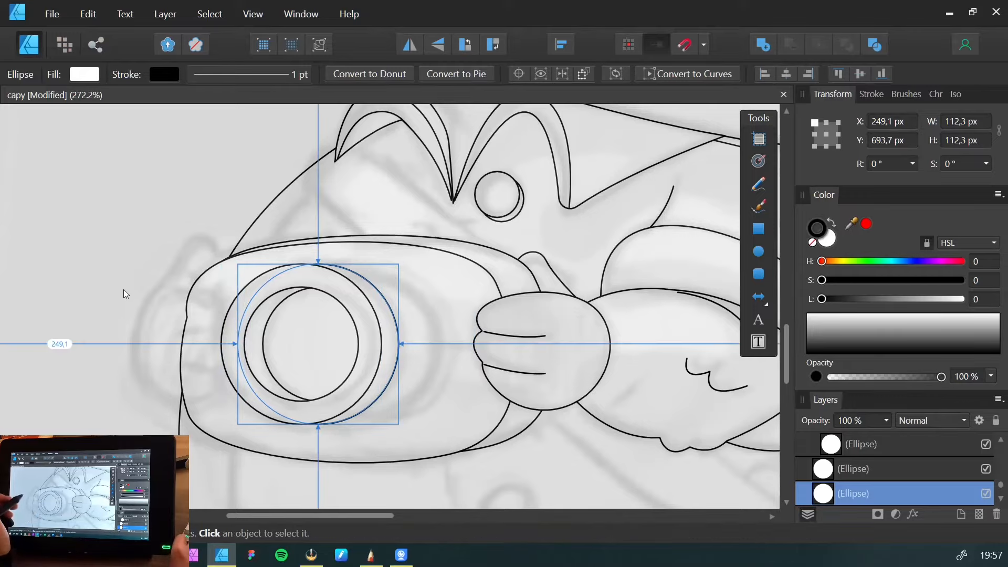
key("ctrl+j")
key("shift+Right")
key("shift+Right")
key("shift+Right")
key("Left")
key("Left")
key("Left")
key("Left")
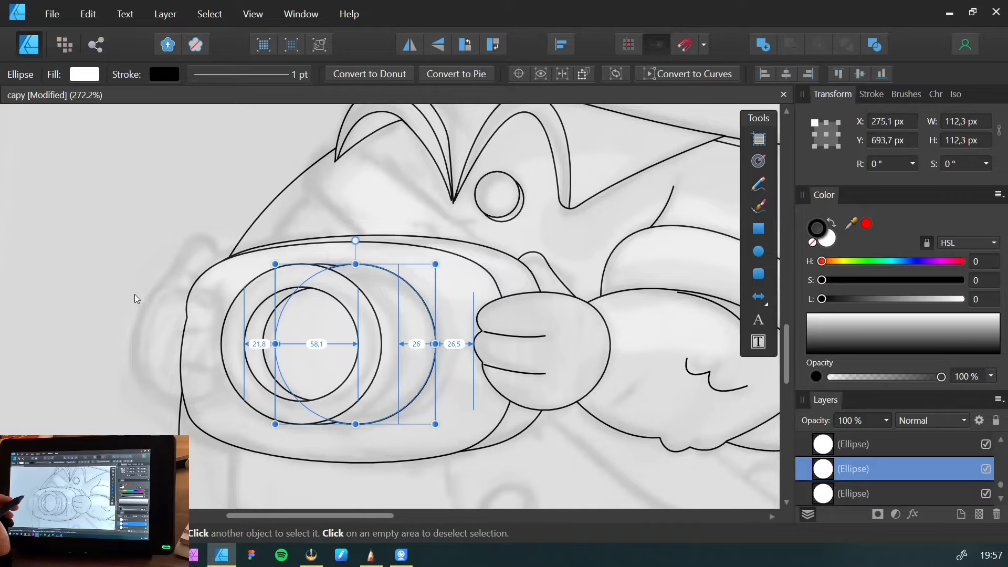
key("ctrl+[")
key("ctrl+[")
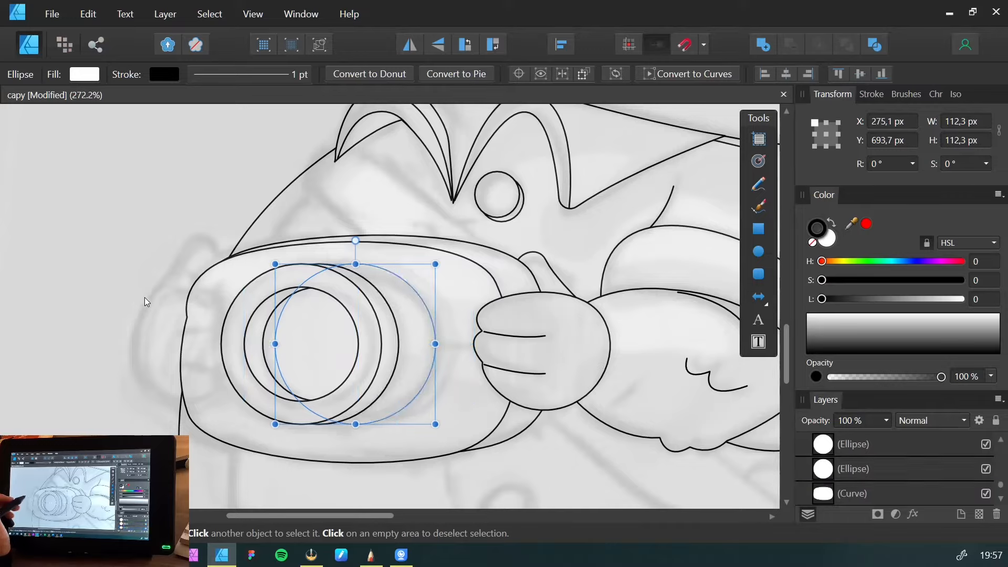
key("ctrl+bracketright")
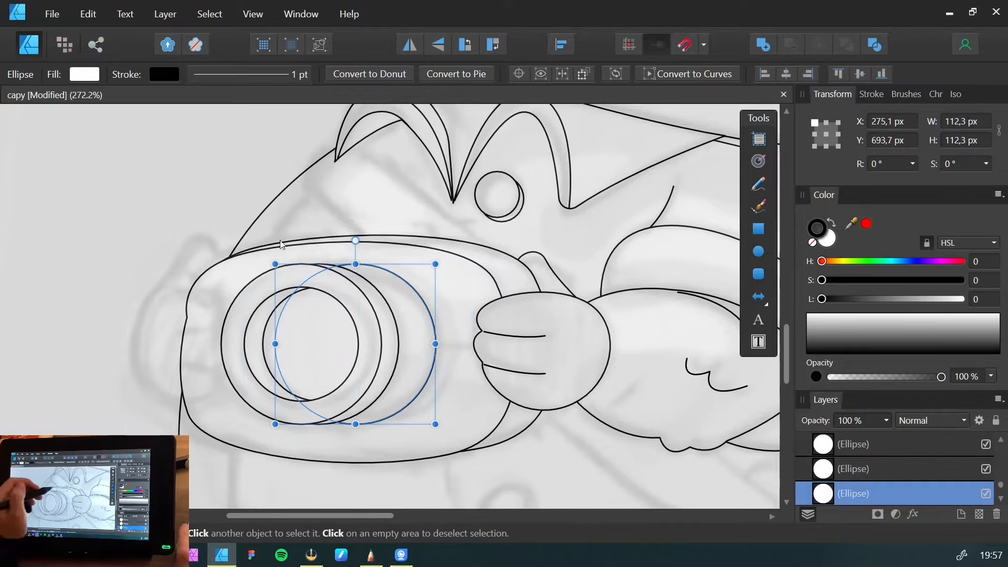
Scale the rearmost lens circle down to about 98 px and reposition it over the sketched lens barrel
left_click_drag(275, 264, 291, 284)
mouse_move(337, 353)
left_mouse_down()
mouse_move(312, 339)
mouse_move(331, 345)
left_mouse_up()
mouse_move(286, 277)
left_mouse_down()
mouse_move(273, 267)
mouse_move(287, 276)
left_mouse_up()
left_click_drag(320, 336, 319, 338)
key("Up")
key("Right")
key("Right")
key("Right")
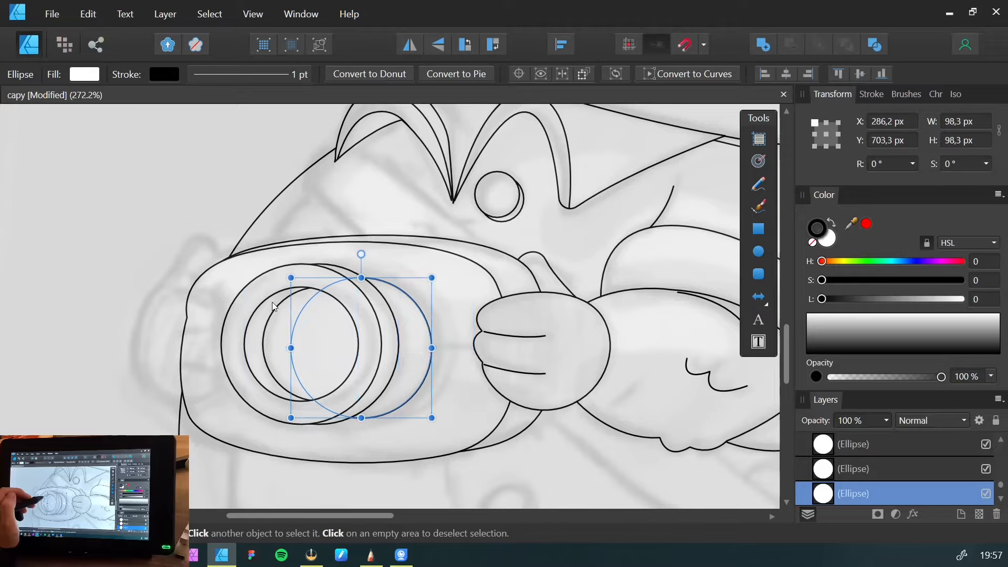
Duplicate the 98 px circle, enlarge the copy to about 112 px, place it behind slightly farther right, and deselect it
key("ctrl+bracketright")
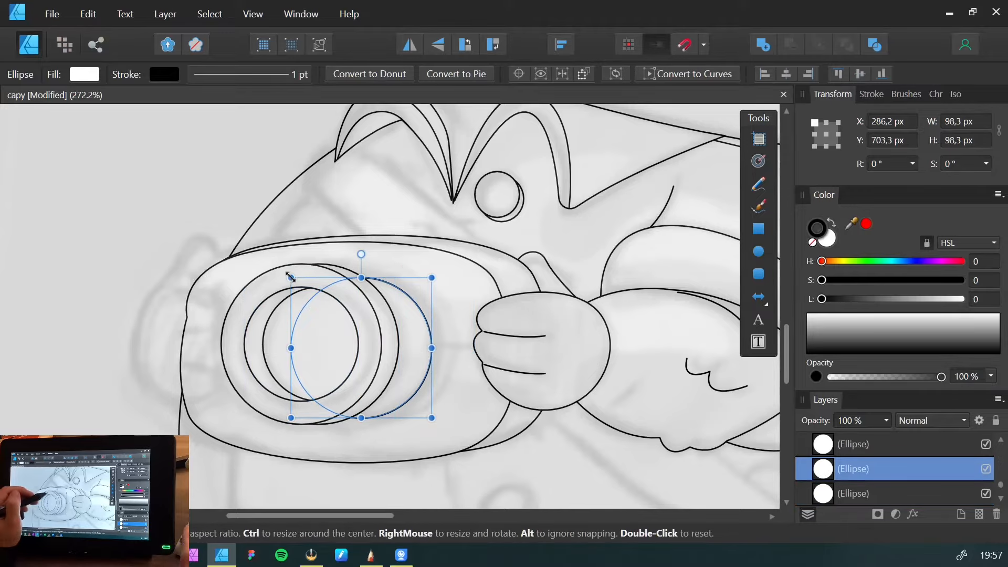
left_click_drag(290, 278, 272, 259)
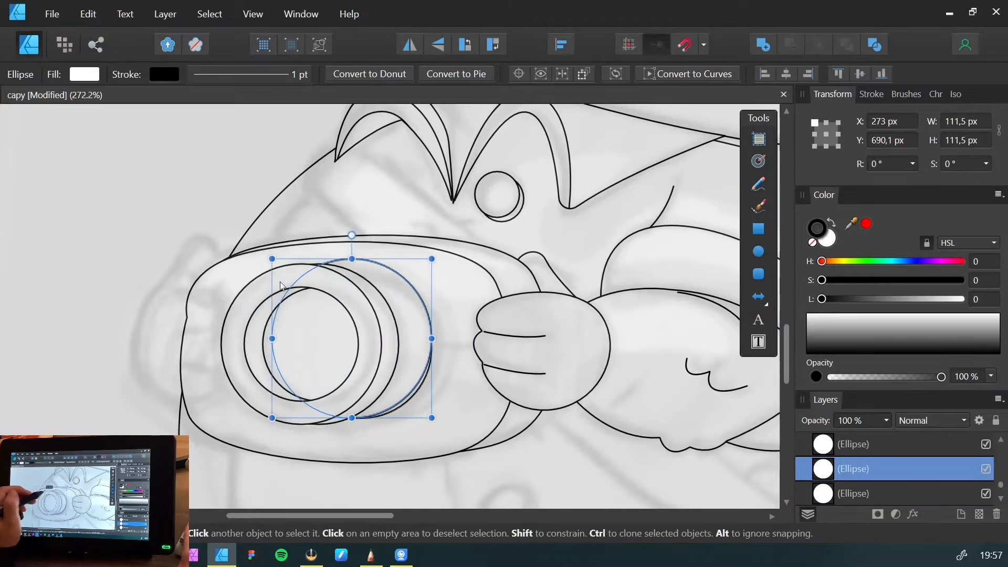
left_click_drag(304, 335, 315, 341)
key("ctrl+bracketleft")
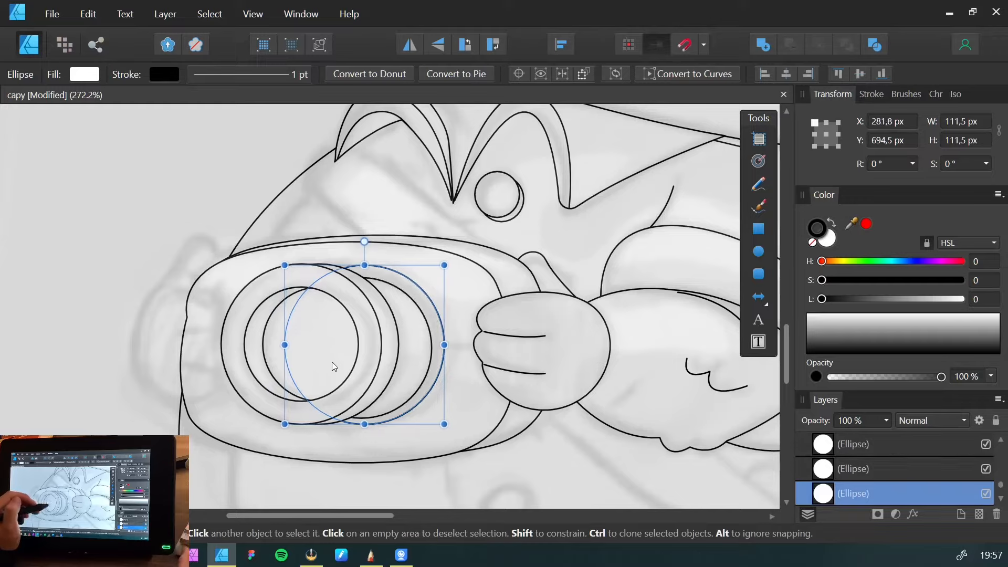
left_click_drag(251, 283, 252, 289)
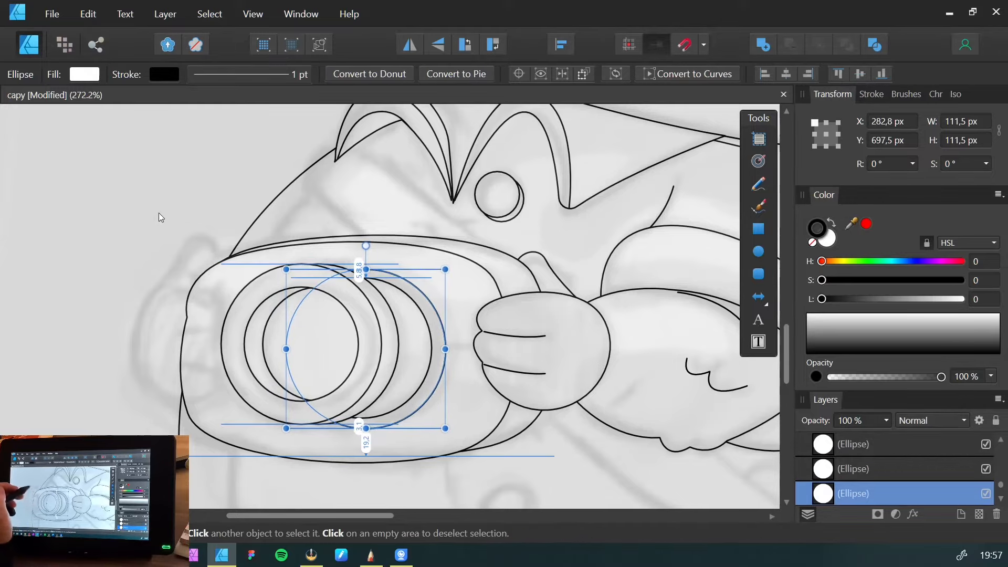
left_click(156, 234)
Select all five lens circles together, shift them slightly left on the camera body, and deselect them
mouse_move(191, 256)
left_mouse_down()
mouse_move(182, 243)
mouse_move(99, 279)
mouse_move(162, 296)
mouse_move(193, 285)
mouse_move(175, 259)
mouse_move(180, 266)
left_mouse_up()
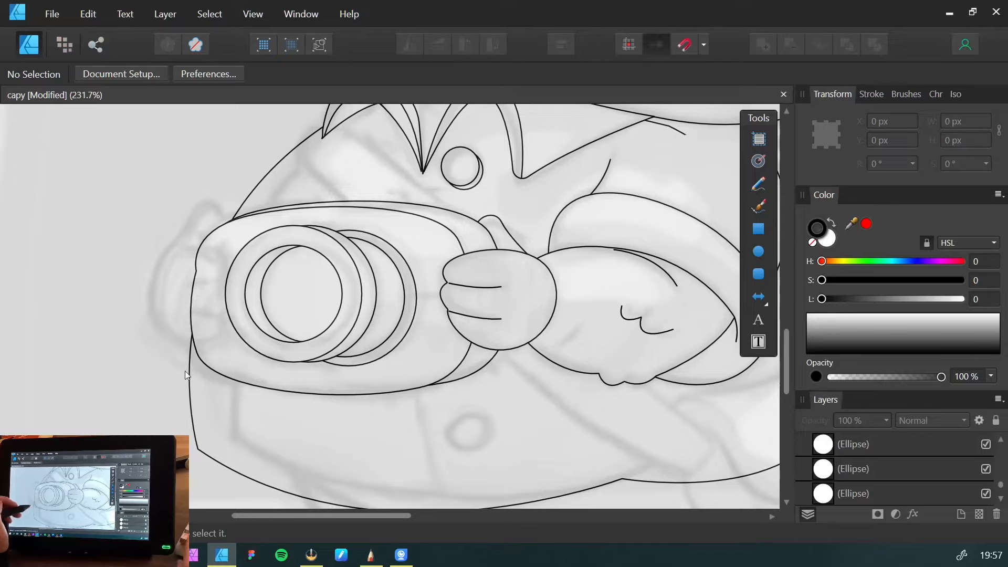
left_click_drag(149, 379, 428, 220)
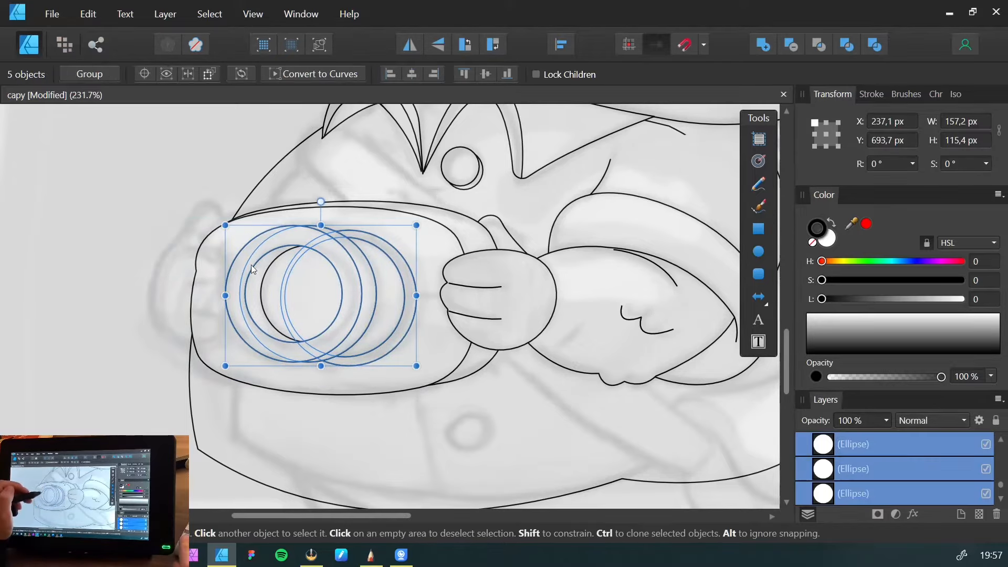
left_click_drag(275, 301, 140, 296)
key("Right")
key("Right")
key("Right")
key("Right")
key("Right")
key("Right")
key("Right")
key("Right")
key("Right")
key("Left")
key("Left")
key("Left")
key("Left")
left_click(95, 242)
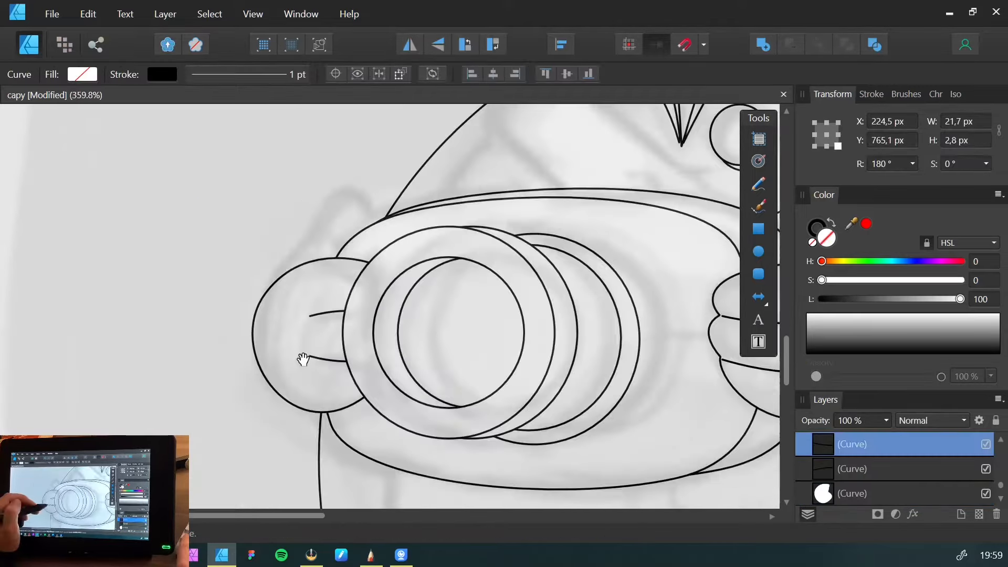
Skew the lower finger line of the hand beside the lens vertically
left_click_drag(303, 360, 379, 367)
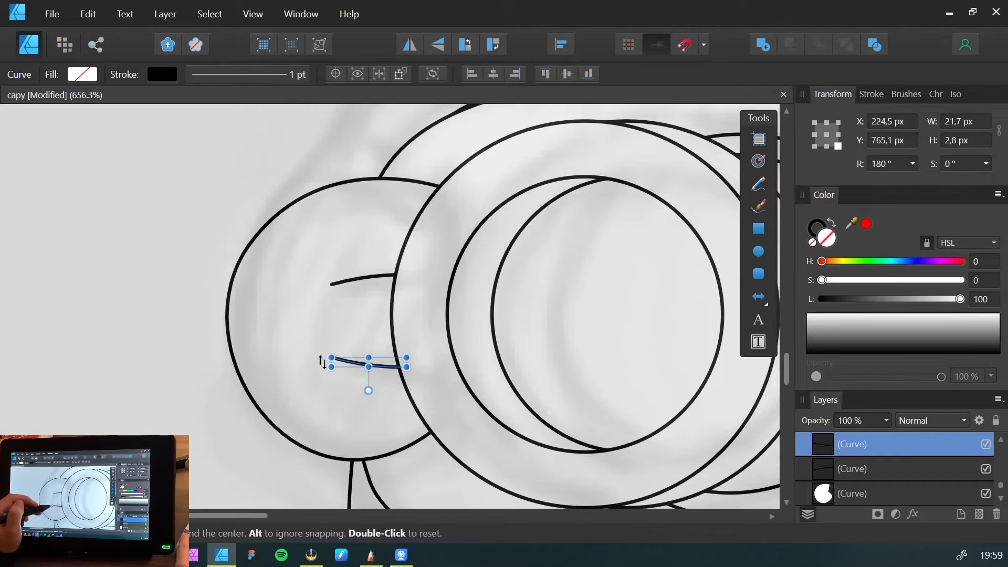
left_click_drag(322, 363, 320, 376)
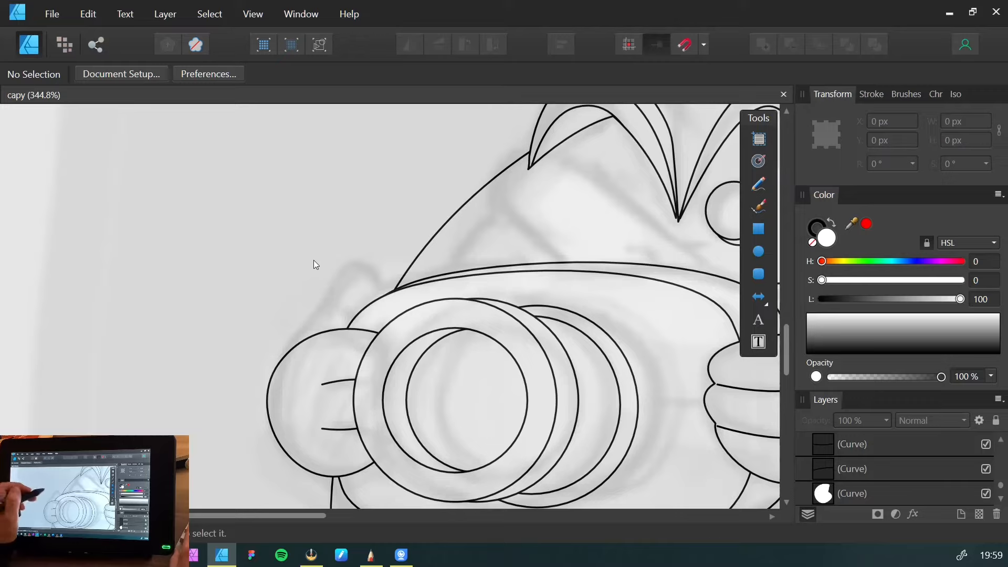
Draw a closed irregular test shape about 112 by 55 px with the Pen tool in the empty area beside the capybara
key("p")
left_click(199, 198)
mouse_move(294, 203)
left_mouse_down()
mouse_move(307, 207)
mouse_move(283, 288)
left_mouse_up()
left_click_drag(267, 294, 154, 282)
left_click_drag(142, 273, 134, 250)
left_click_drag(140, 237, 163, 215)
left_click(199, 198)
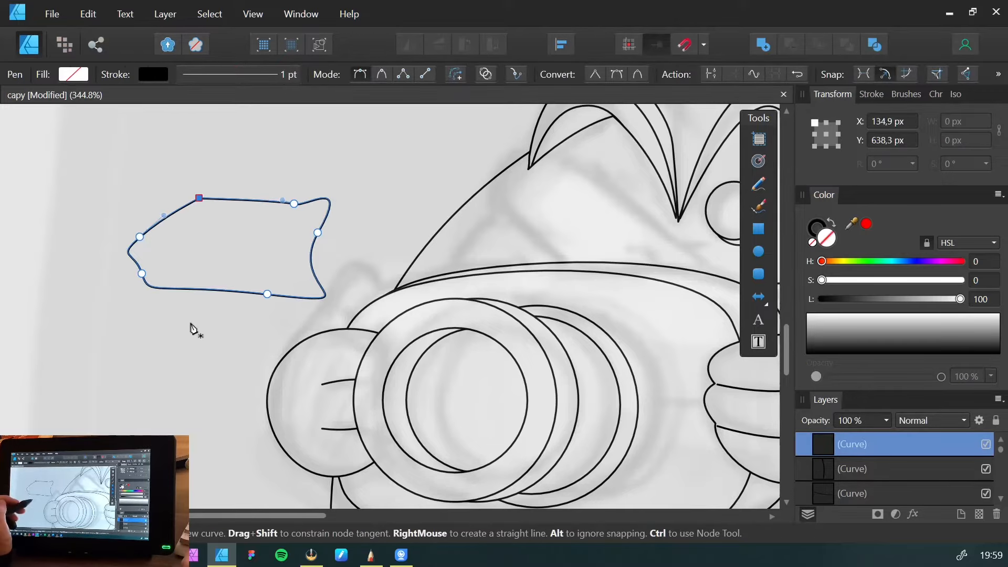
Try resizing the test shape and skewing it vertically and horizontally, and delete it
key("v")
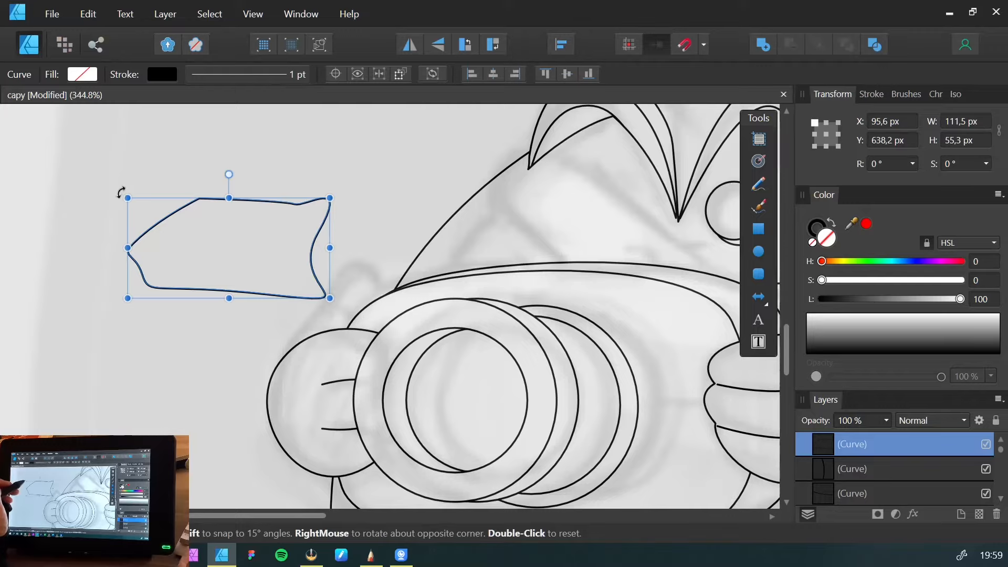
left_click_drag(117, 192, 168, 222)
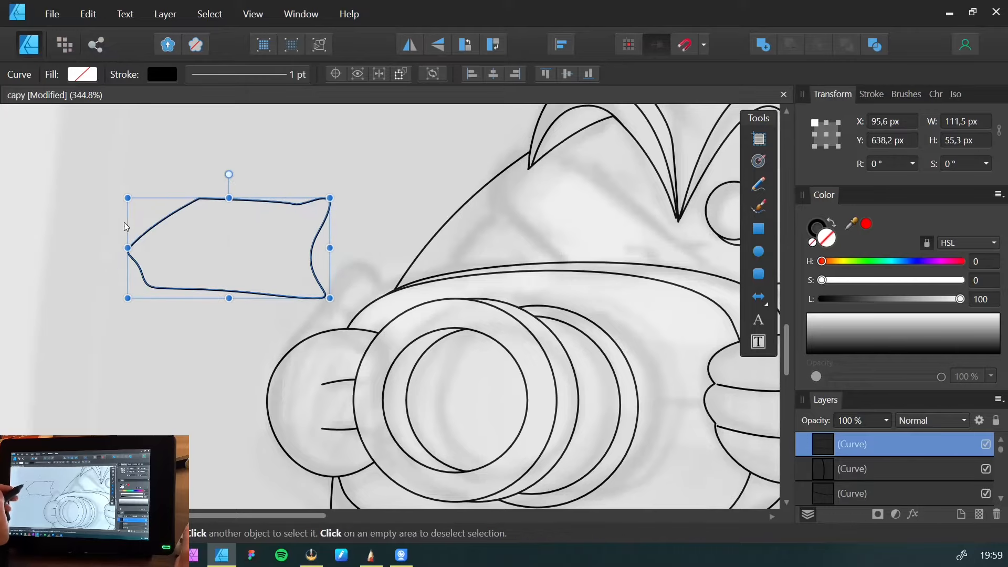
left_click_drag(225, 198, 226, 207)
left_click_drag(323, 253, 320, 254)
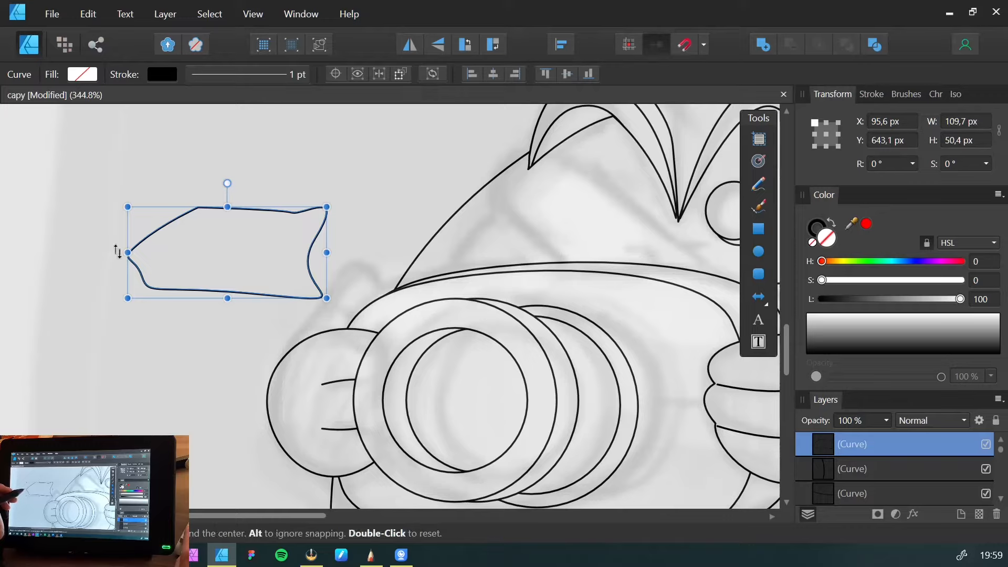
left_click_drag(118, 248, 121, 282)
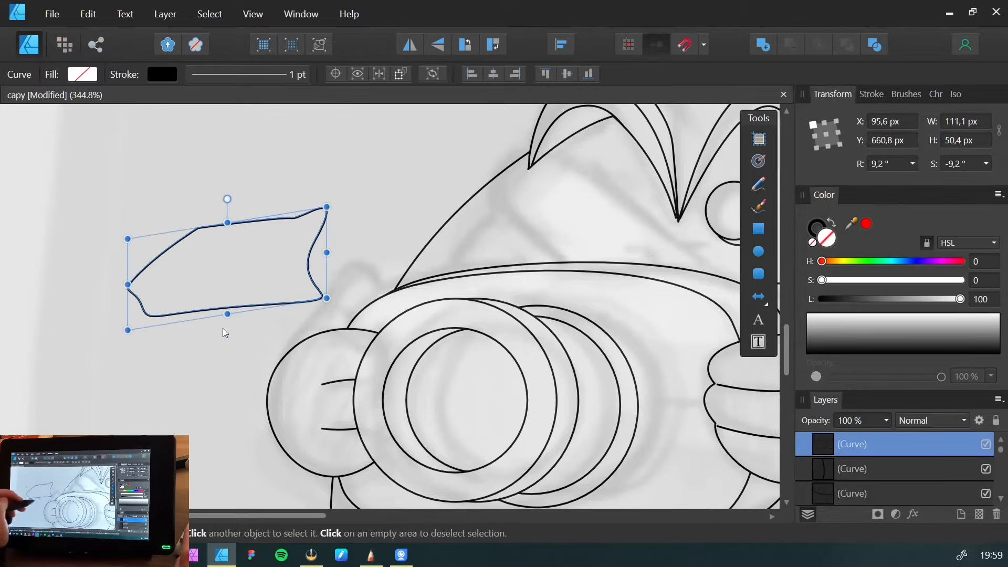
mouse_move(228, 314)
left_mouse_down()
mouse_move(277, 336)
mouse_move(204, 342)
mouse_move(338, 299)
mouse_move(338, 338)
mouse_move(221, 329)
left_mouse_up()
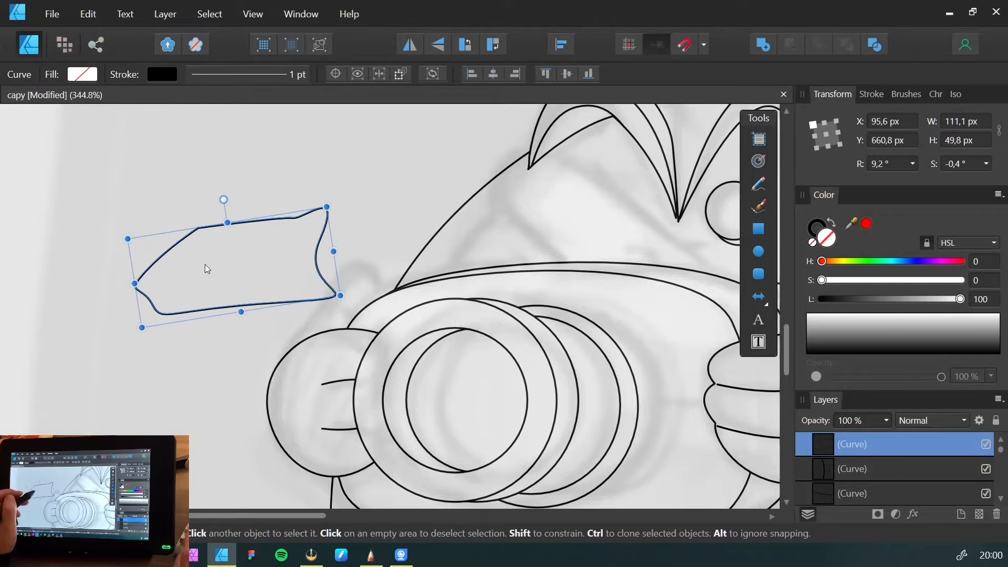
key("Delete")
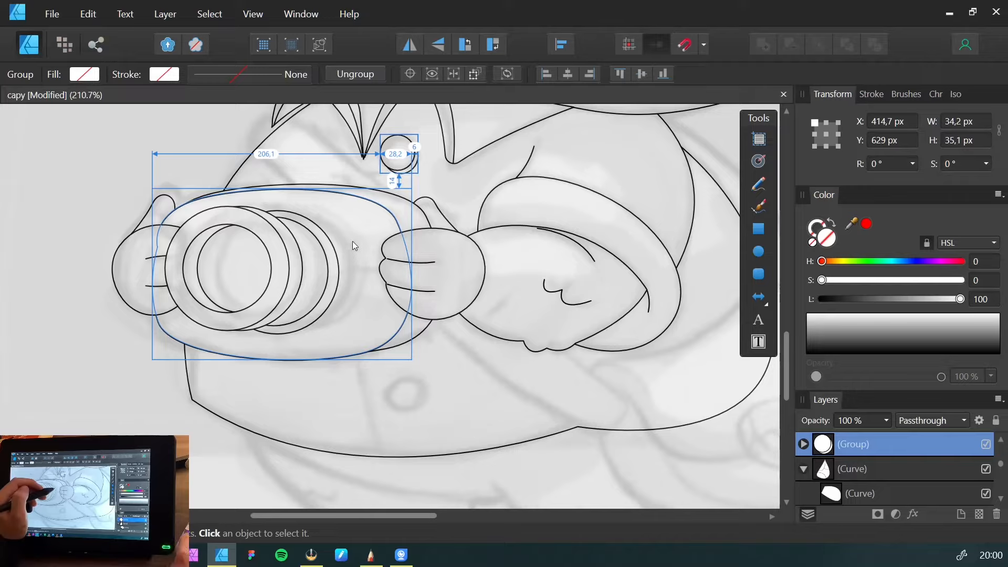
Copy the jacket's button group onto the lower button sketch and nudge the copy's front circle 5 px down and about 2 px left
mouse_move(390, 155)
left_mouse_down()
mouse_move(395, 389)
mouse_move(418, 382)
mouse_move(420, 402)
left_mouse_up()
key("ctrl+space")
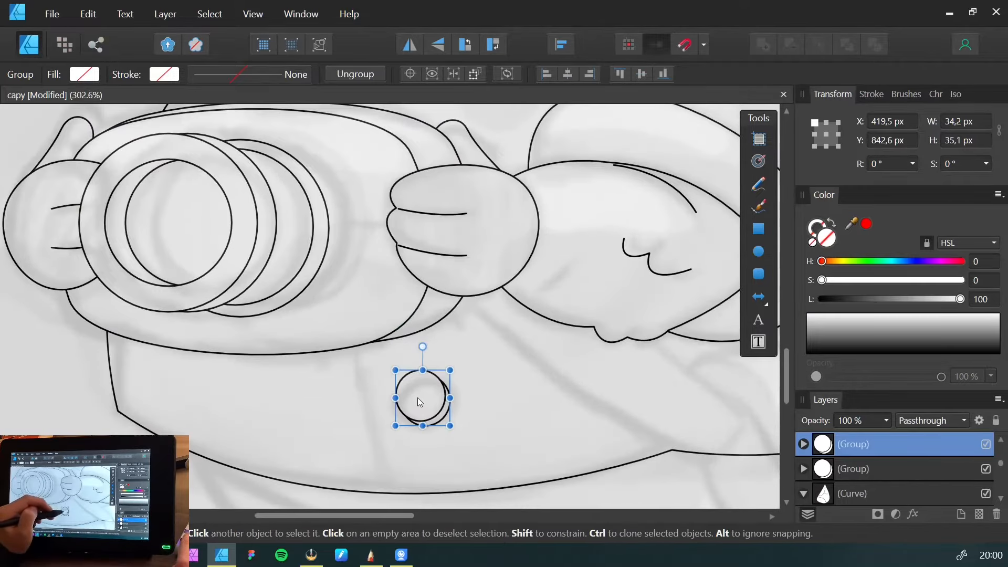
double_click(415, 398)
key("Down")
key("Down")
key("Down")
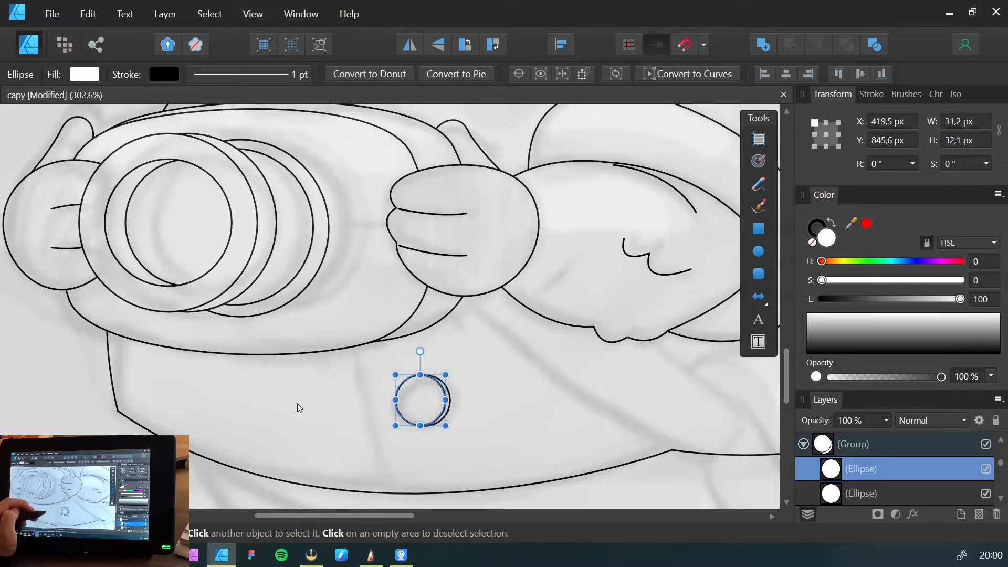
key("Down")
key("Left")
key("Down")
key("Left")
key("Right")
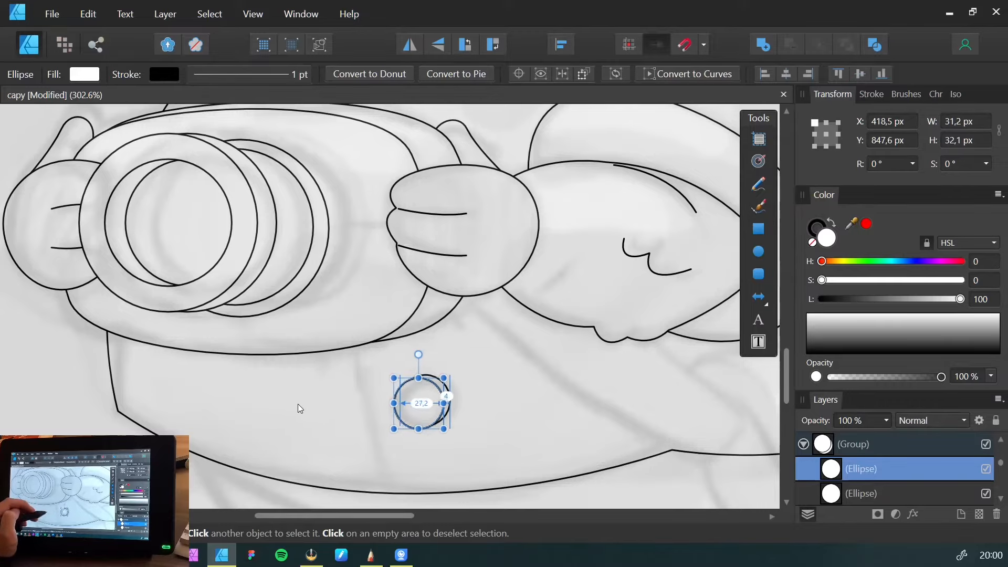
key("Left")
left_click(298, 403)
key("space")
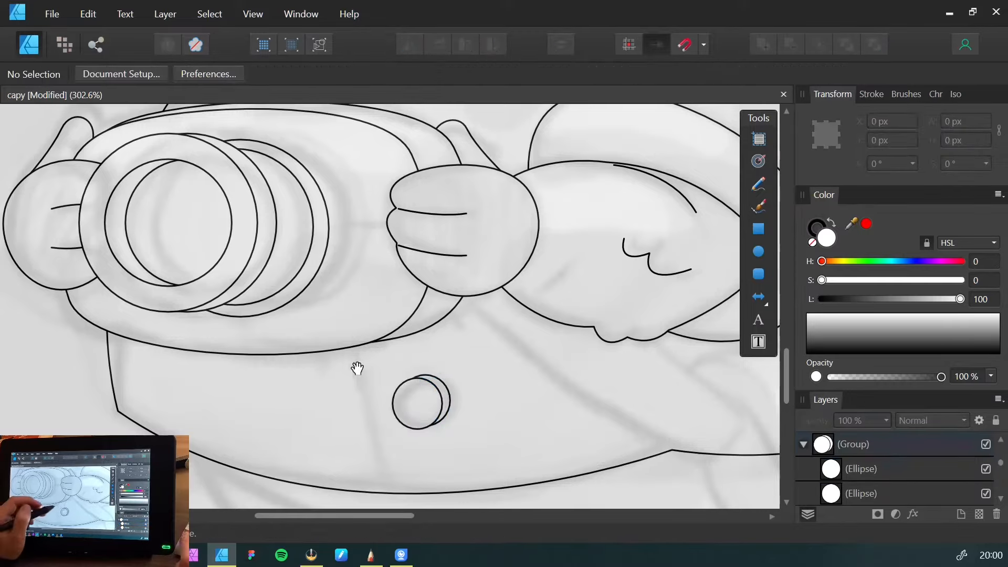
Draw a closed four-cornered strap outline running diagonally from the collar to the jacket's hem, about 346 by 294 px overall
key("ctrl+space")
left_click_drag(355, 371, 222, 371)
left_click_drag(288, 311, 243, 375)
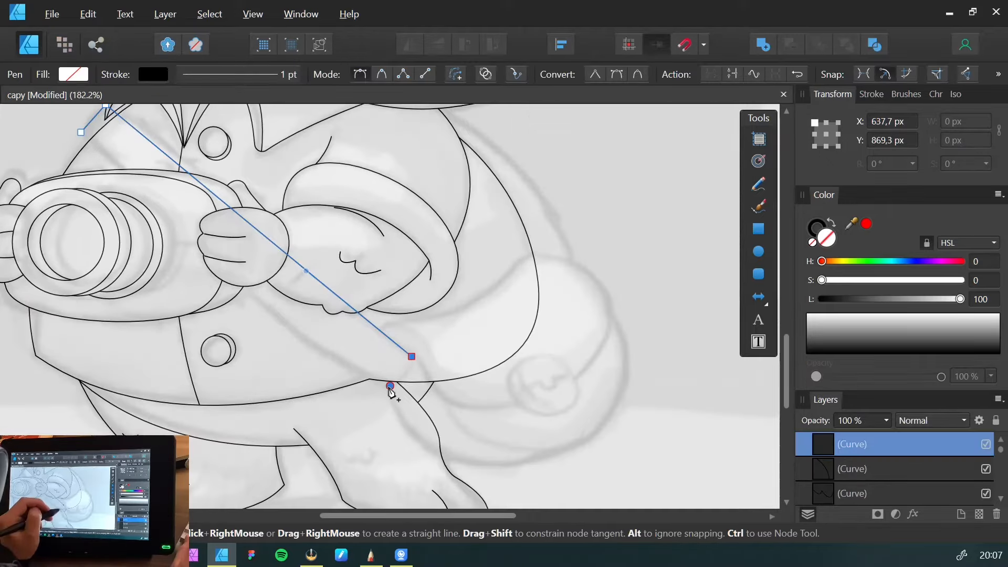
left_click(390, 386)
key("space")
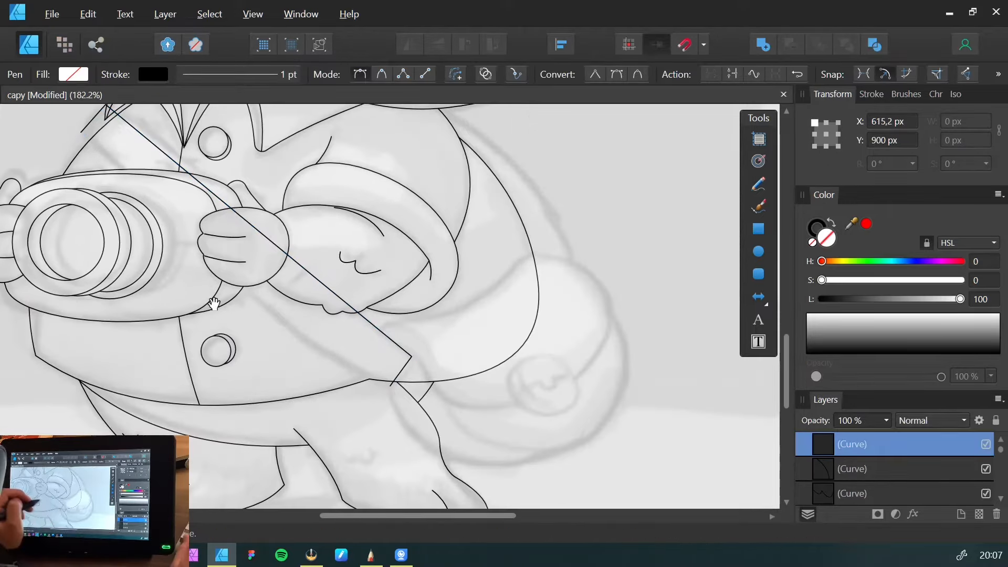
left_click_drag(215, 304, 351, 389)
left_click(218, 220)
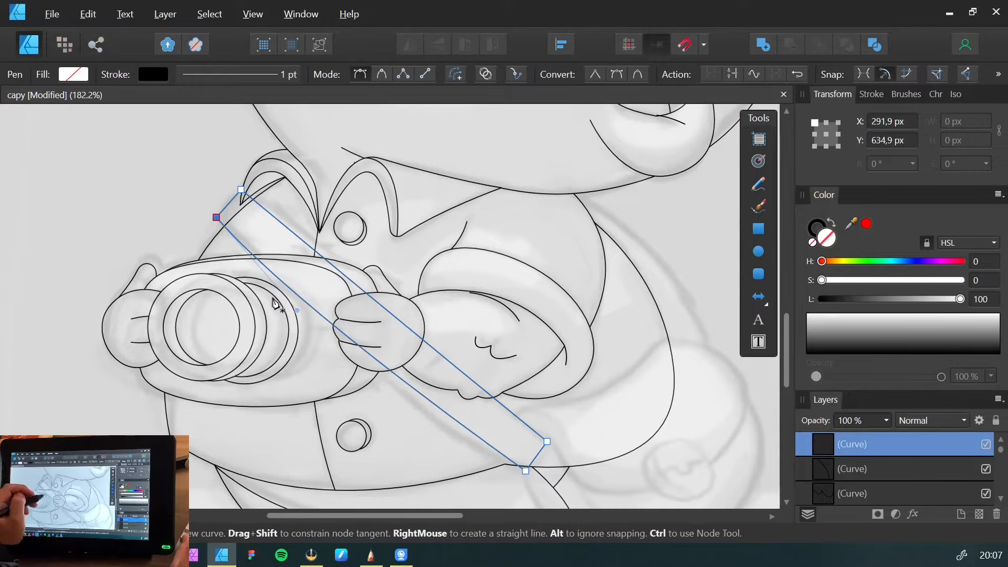
Bend the strap's lower long edge into a curve following the sketch and fill the strap with white
key("a")
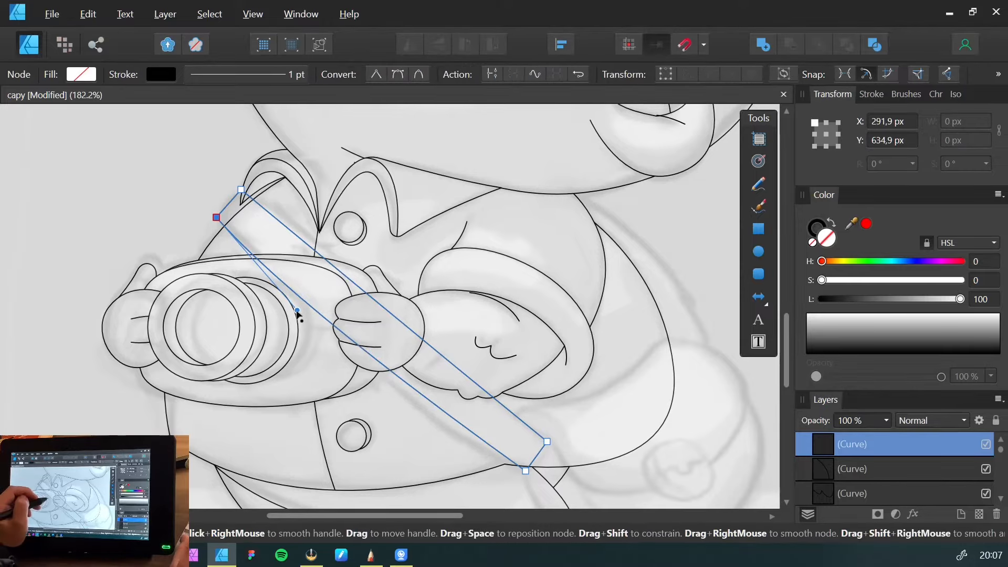
left_click_drag(297, 310, 358, 386)
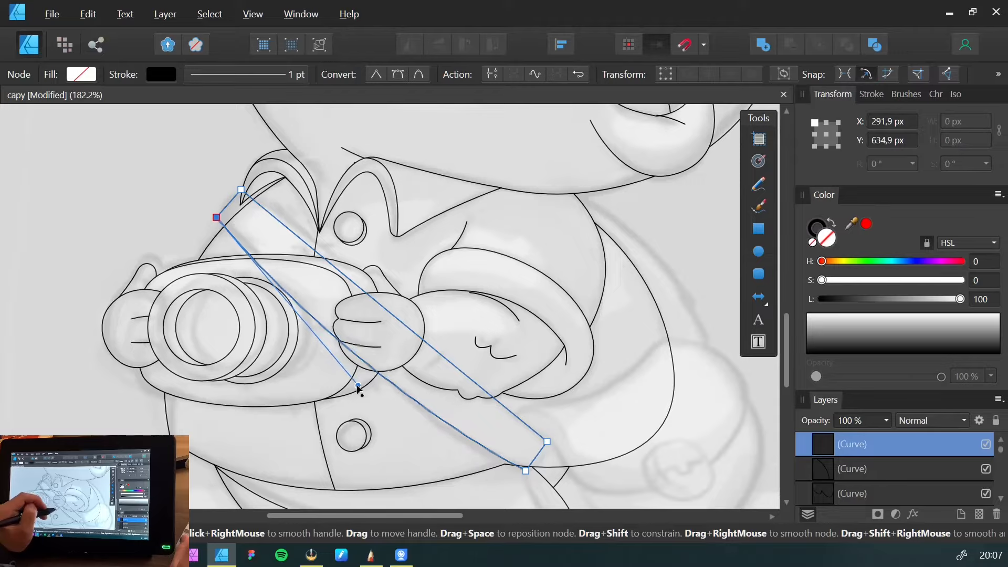
left_click_drag(824, 332, 708, 265)
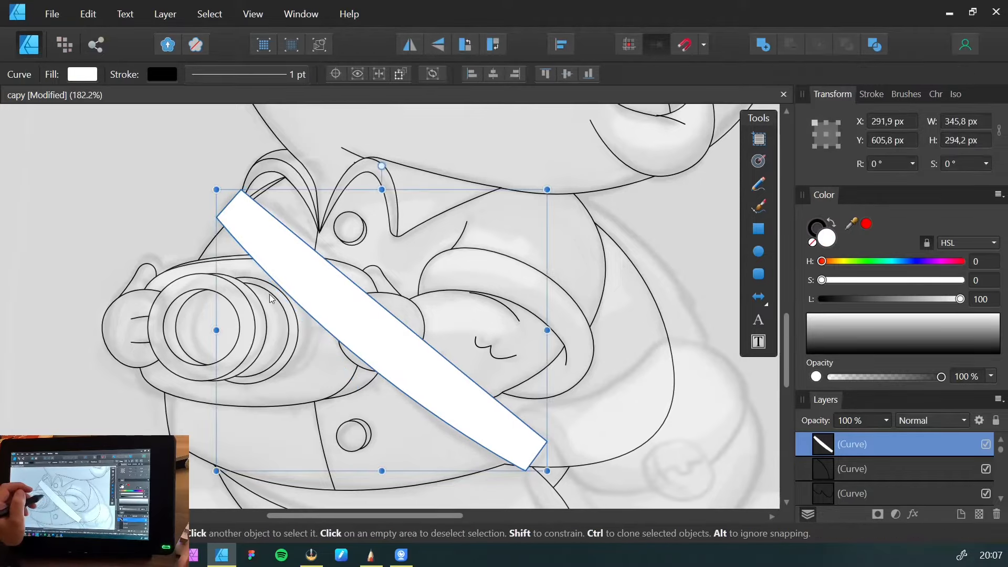
key("v")
Cut the strap and paste it directly above the jacket shape in the layer order, behind the camera and hands, and deselect it
key("Delete")
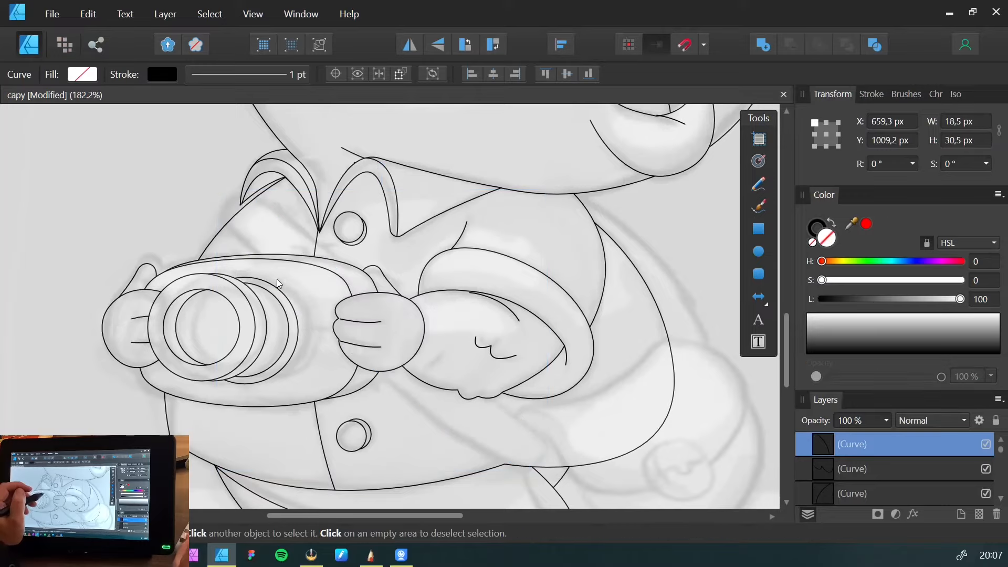
left_click(307, 245)
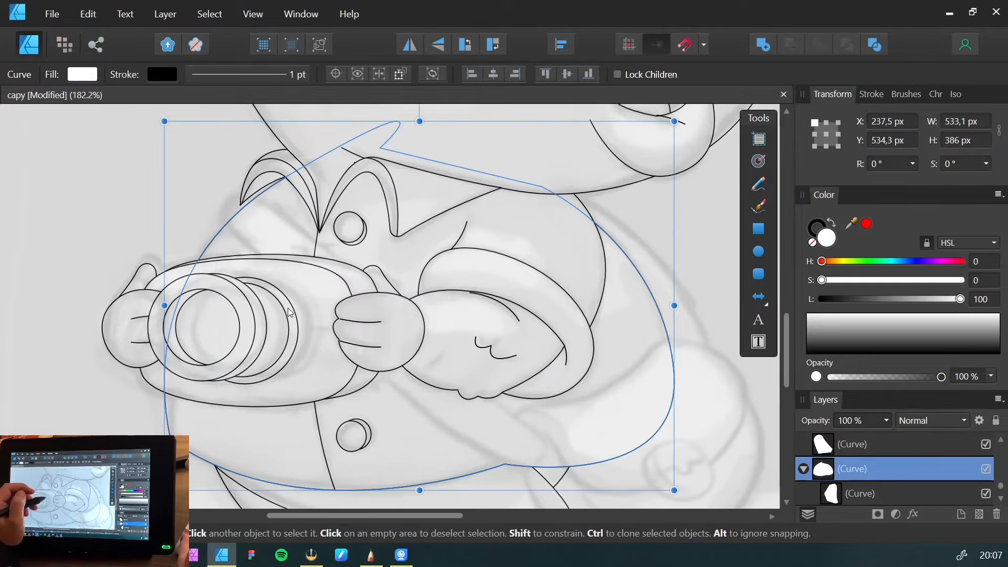
key("ctrl+z")
left_click(131, 197)
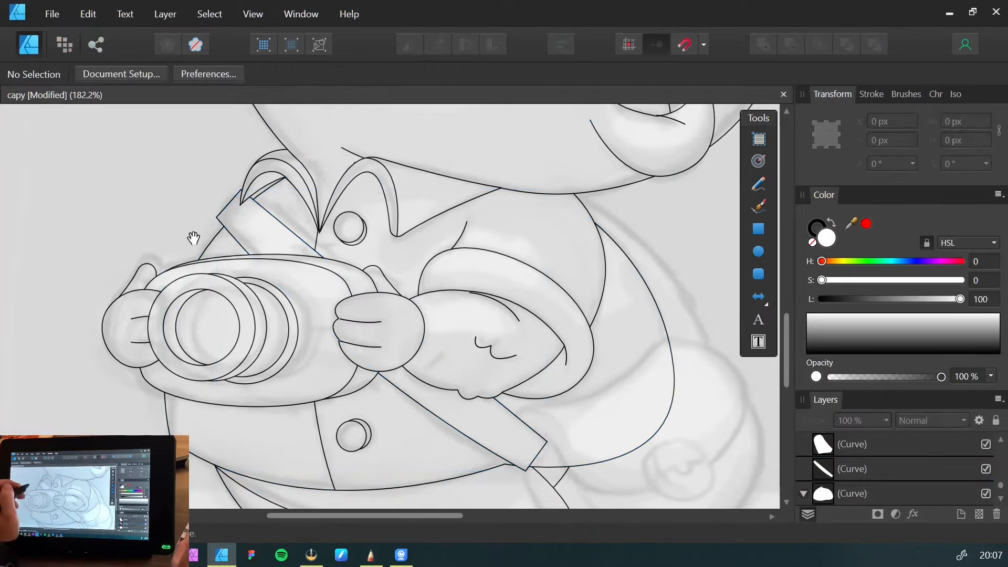
Try to round the strap's two collar-end corners with the Corner tool and deselect the strap
left_click_drag(387, 383, 416, 368)
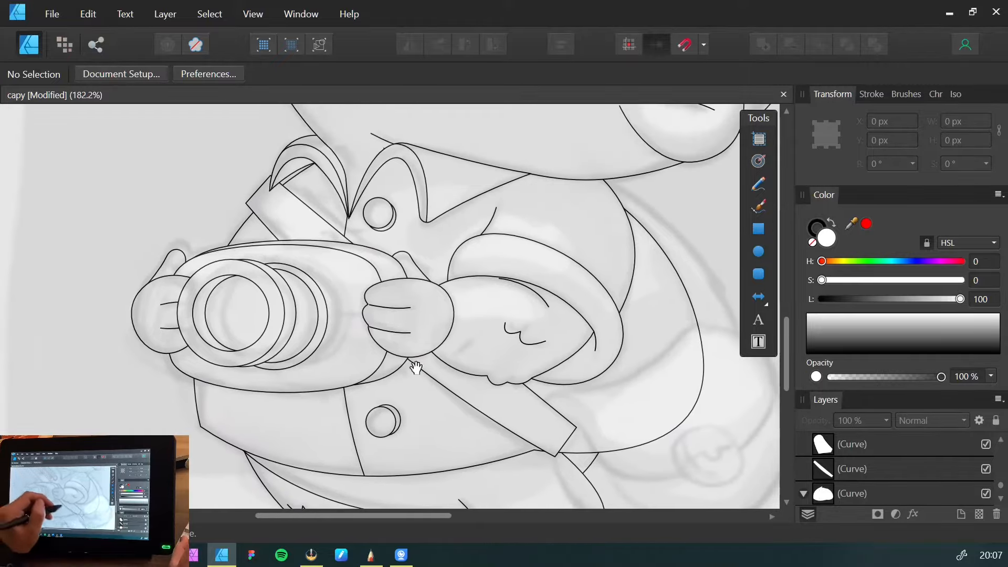
left_click_drag(242, 224, 349, 277)
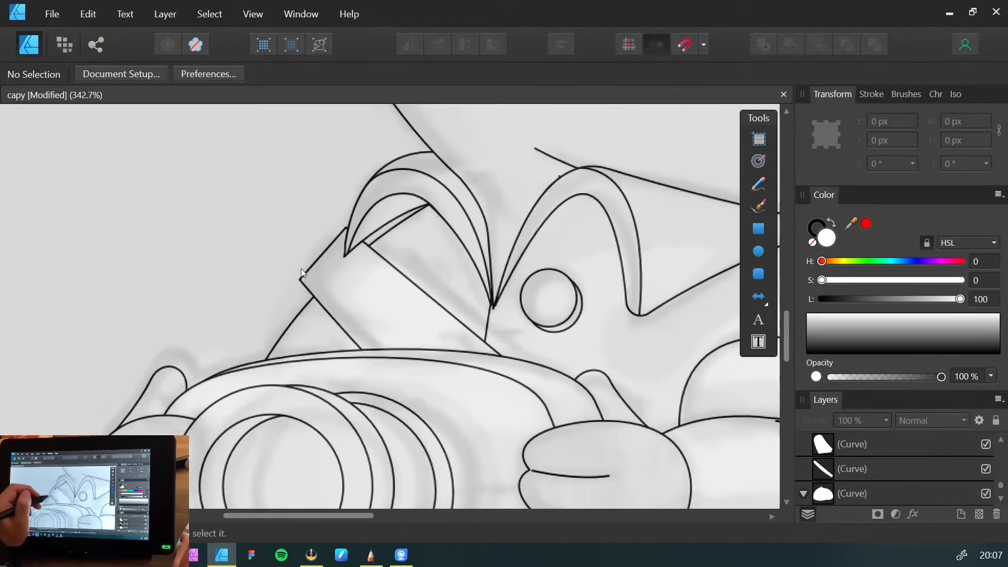
left_click(303, 282)
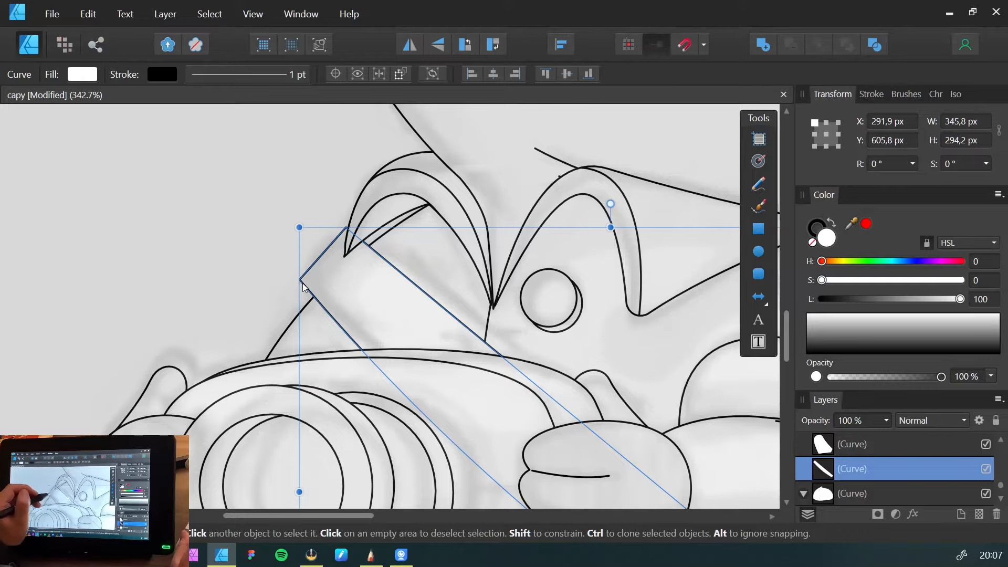
key("a")
left_click_drag(215, 188, 395, 307)
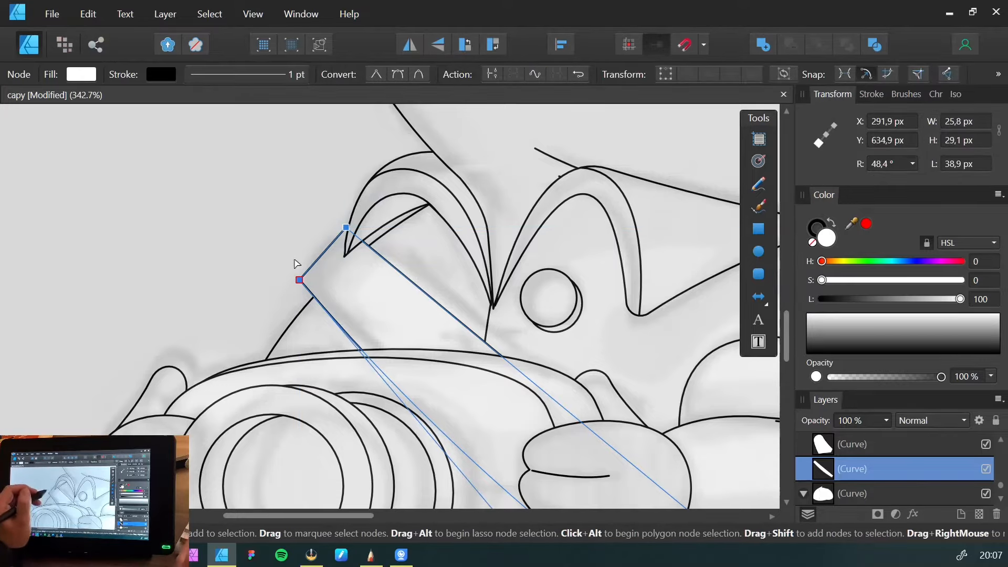
key("c")
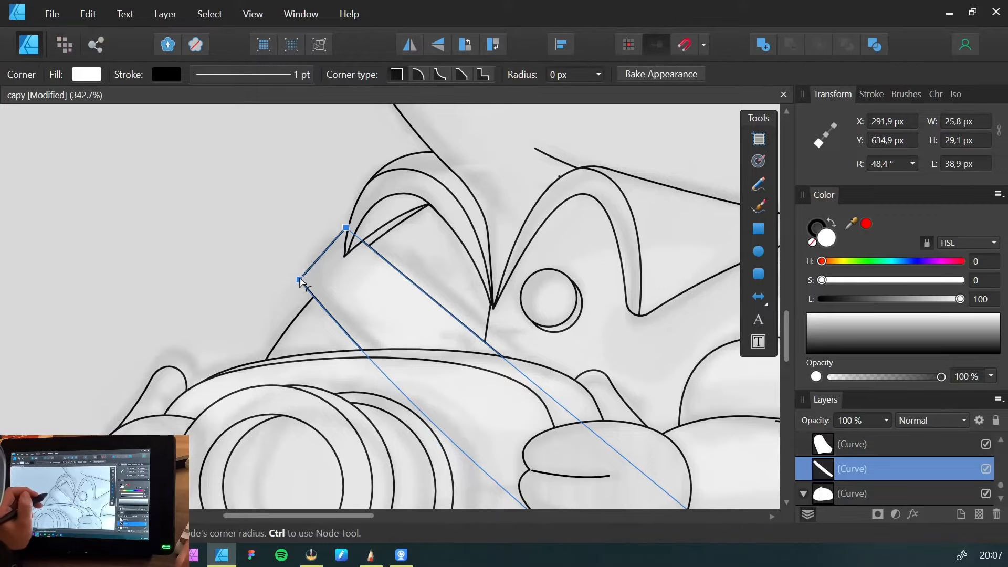
mouse_move(304, 284)
left_mouse_down()
mouse_move(327, 287)
mouse_move(258, 305)
left_mouse_up()
key("b")
key("v")
left_click(260, 264)
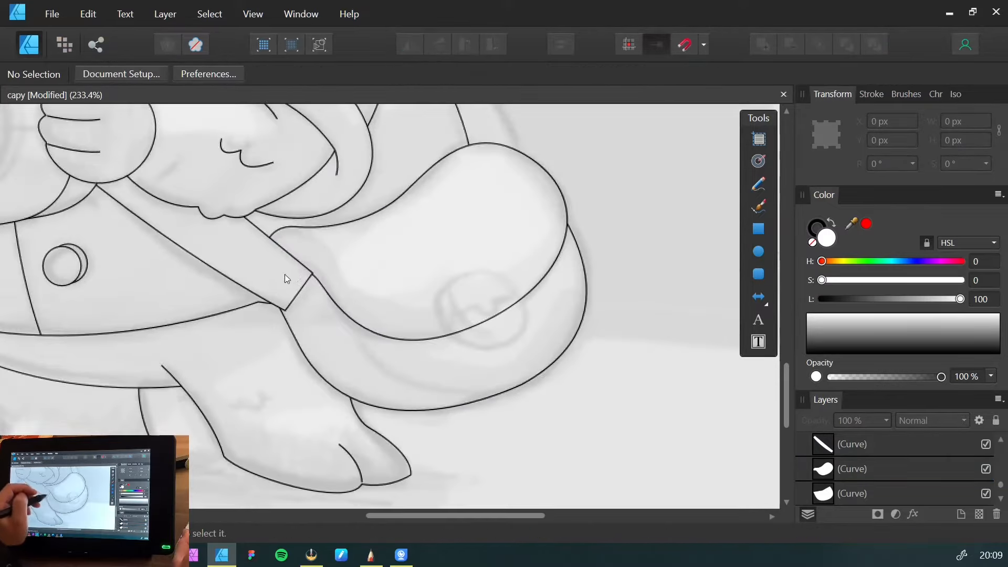
Start a Pen outline at the strap's lower end with a first curved segment over the bag flap's narrow tip
left_click_drag(243, 261, 288, 269)
left_click_drag(288, 269, 226, 305)
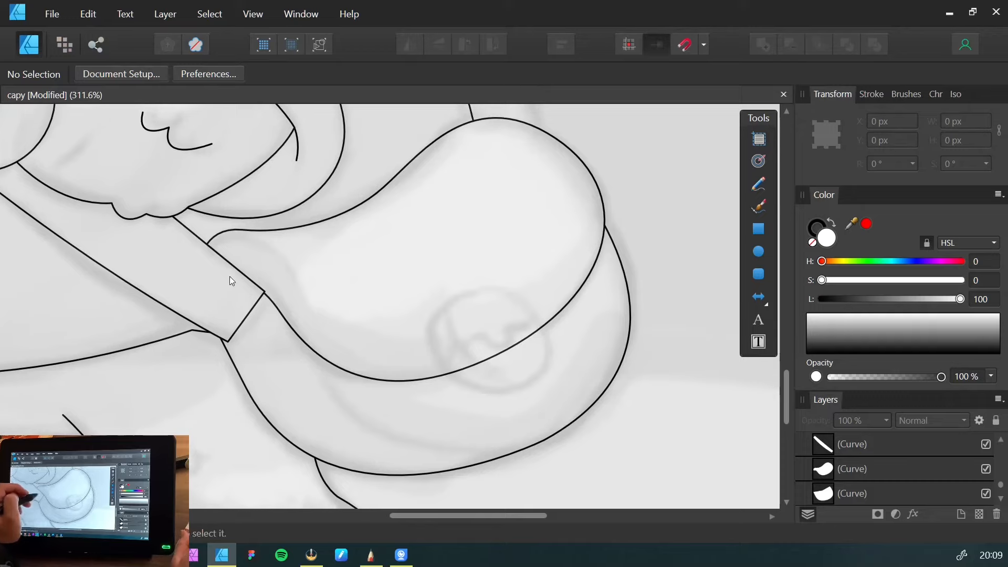
key("p")
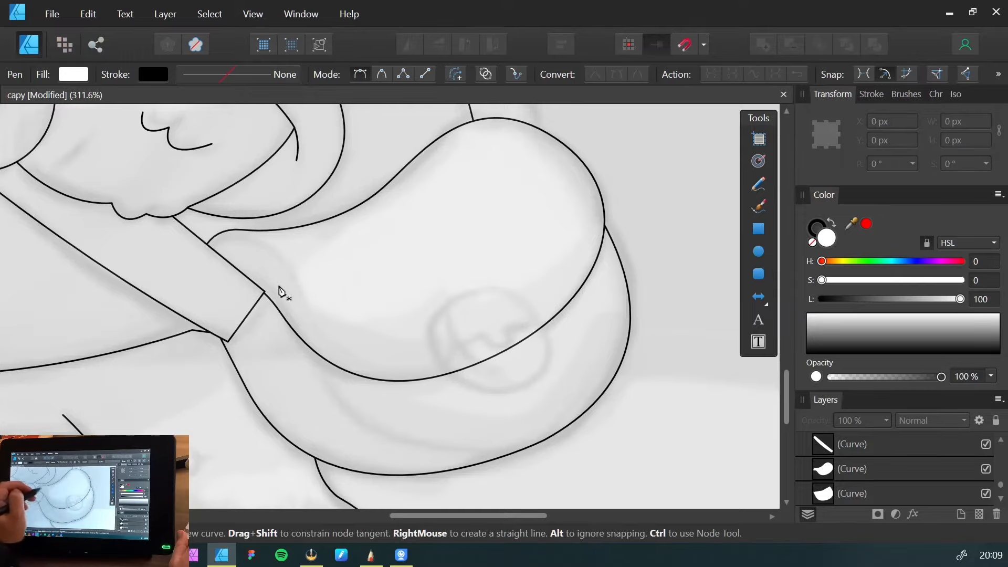
left_click(188, 255)
left_click_drag(268, 245, 308, 286)
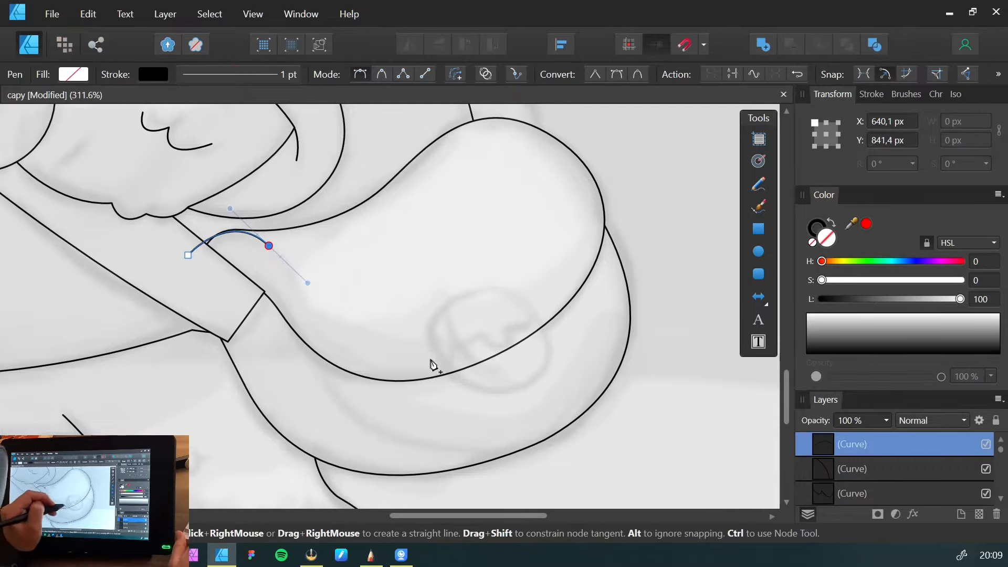
left_click_drag(432, 359, 498, 344)
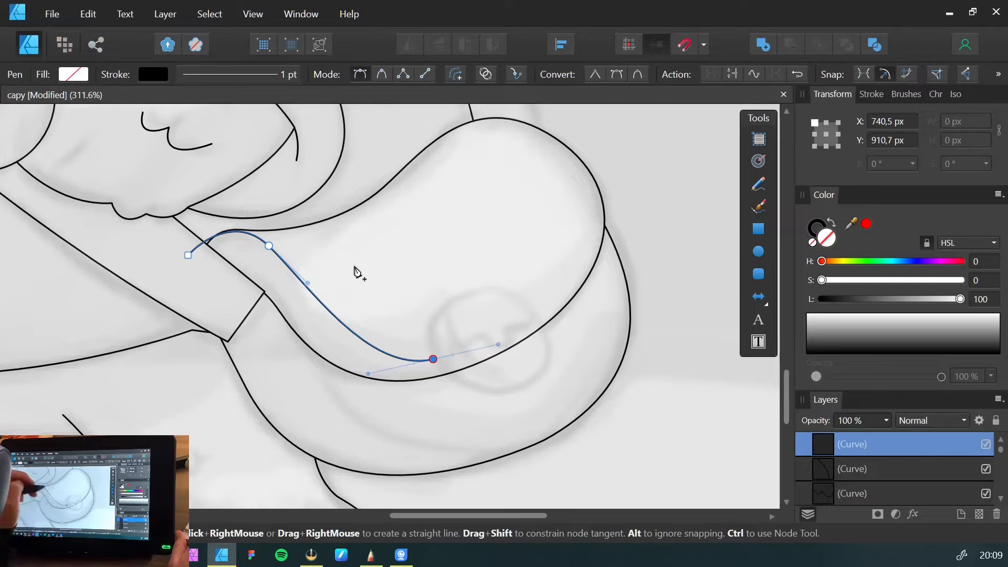
left_click_drag(605, 191, 604, 105)
key("ctrl+z")
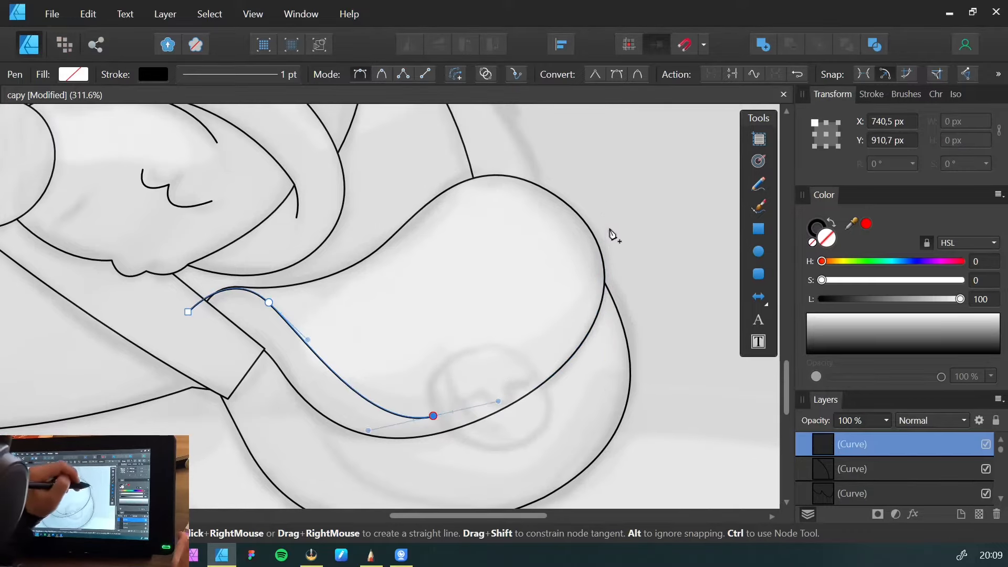
left_click_drag(608, 225, 588, 117)
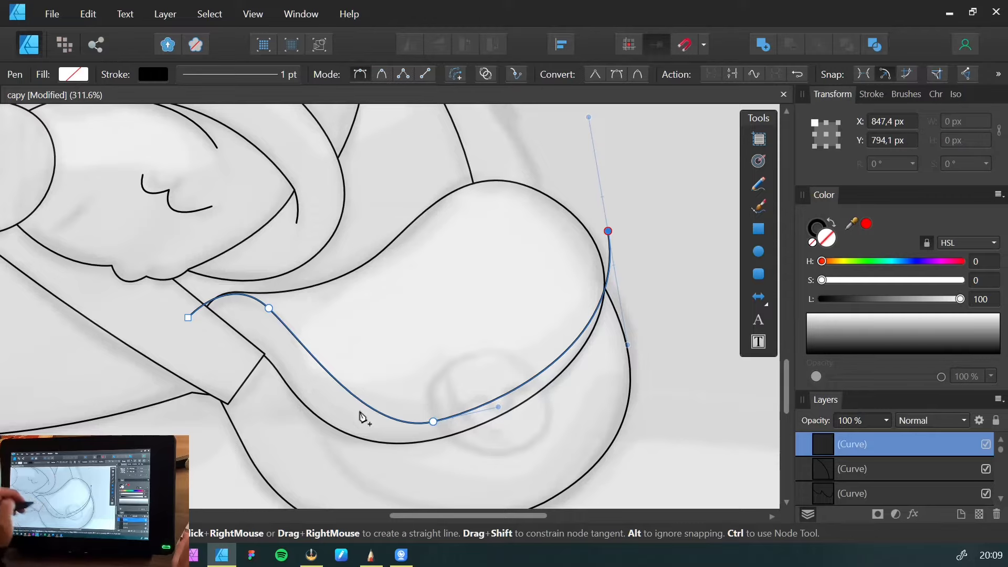
key("ctrl+z")
key("ctrl+z")
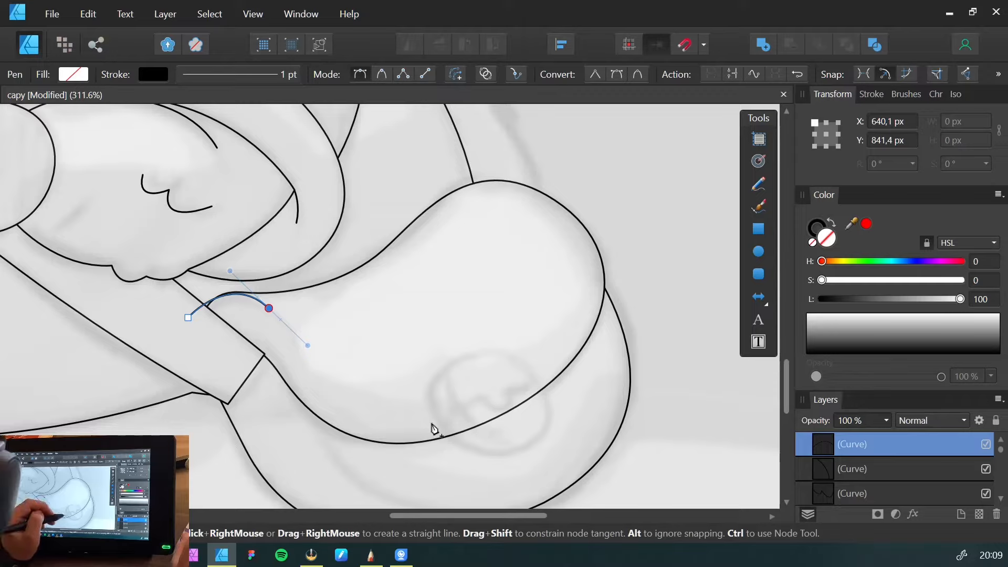
Continue the outline just inside the bag flap's lower edge, close it outside the flap and fill it with white
left_click_drag(446, 423, 535, 423)
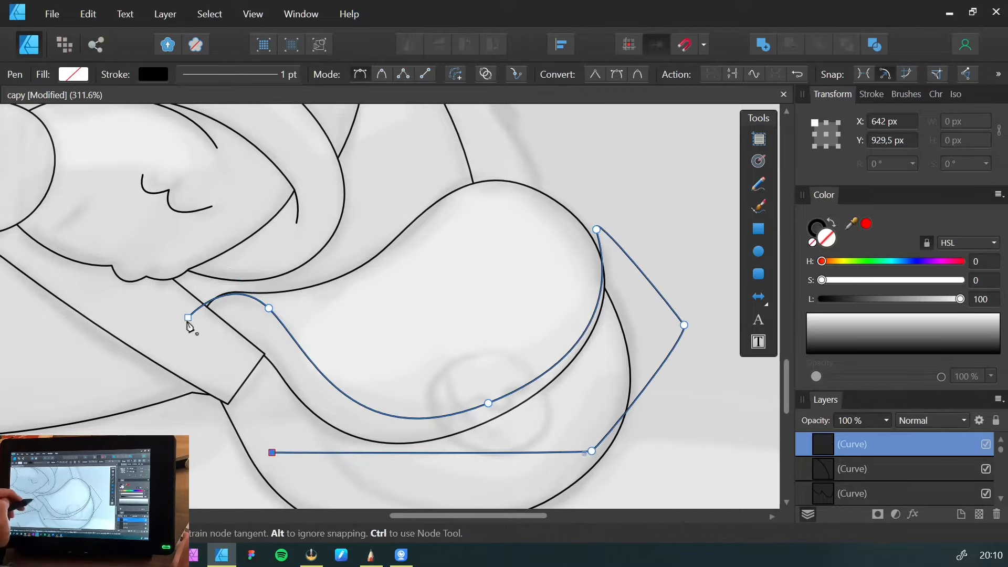
left_click(187, 318)
left_click(810, 316)
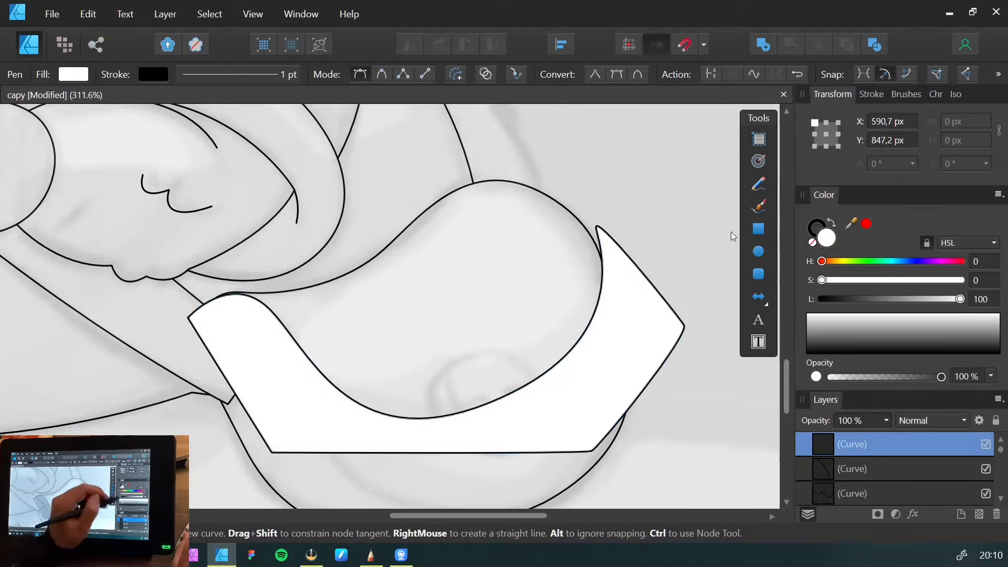
Cut the white edge shape and paste it inside the bag flap shape so it is clipped, and deselect it
key("v")
key("ctrl+x")
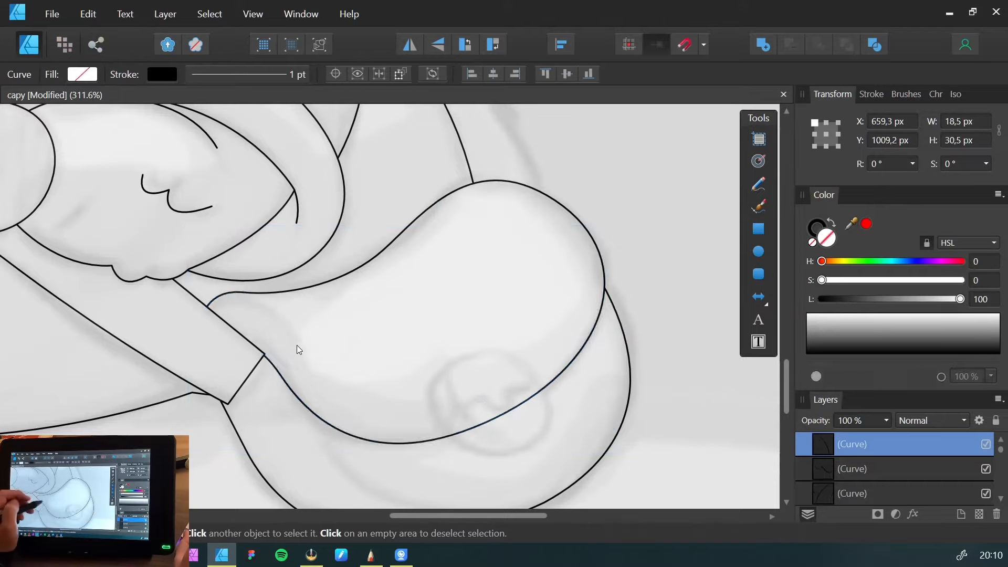
left_click(292, 376)
key("ctrl+alt+v")
left_click(648, 463)
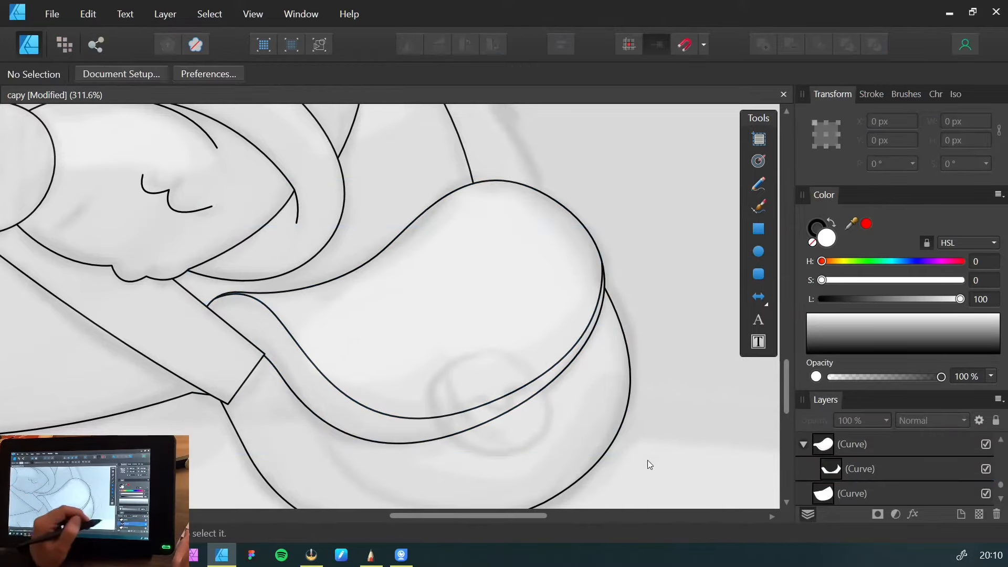
Draw a white rounded rectangle about 47.5 by 55.1 px with a 1 pt black stroke and place it over the bag's clasp sketch
left_click_drag(253, 369, 203, 236)
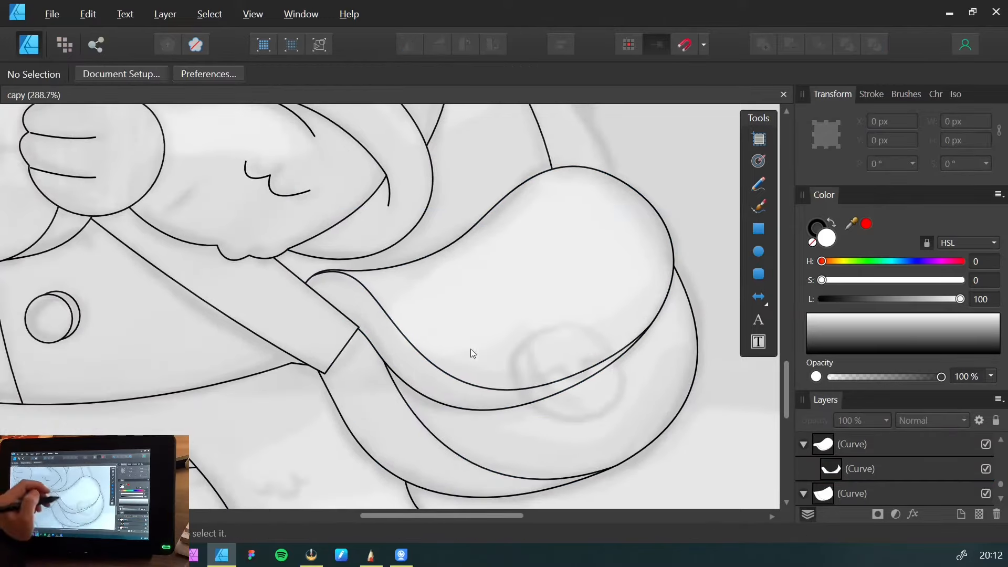
left_click(758, 273)
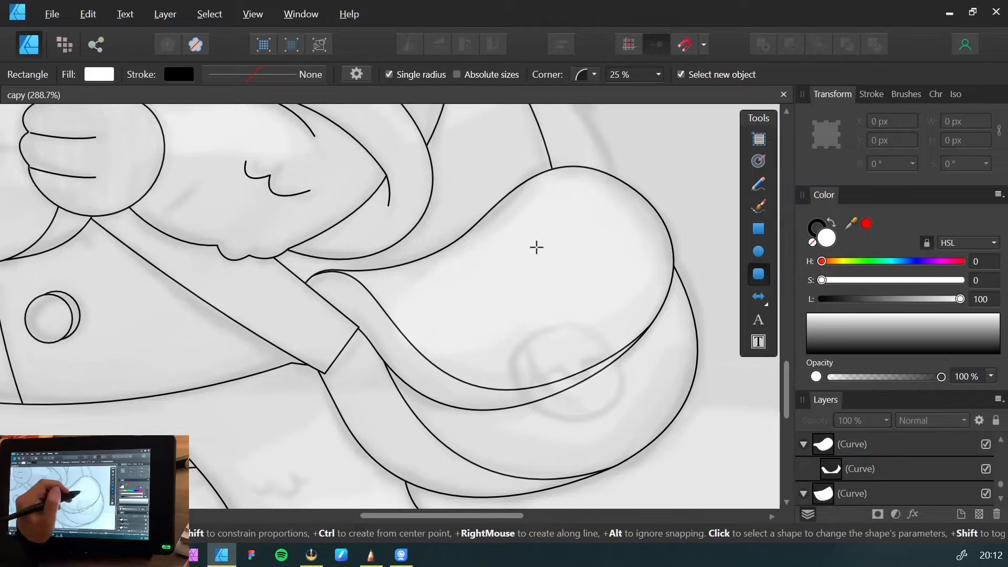
left_click_drag(535, 247, 608, 330)
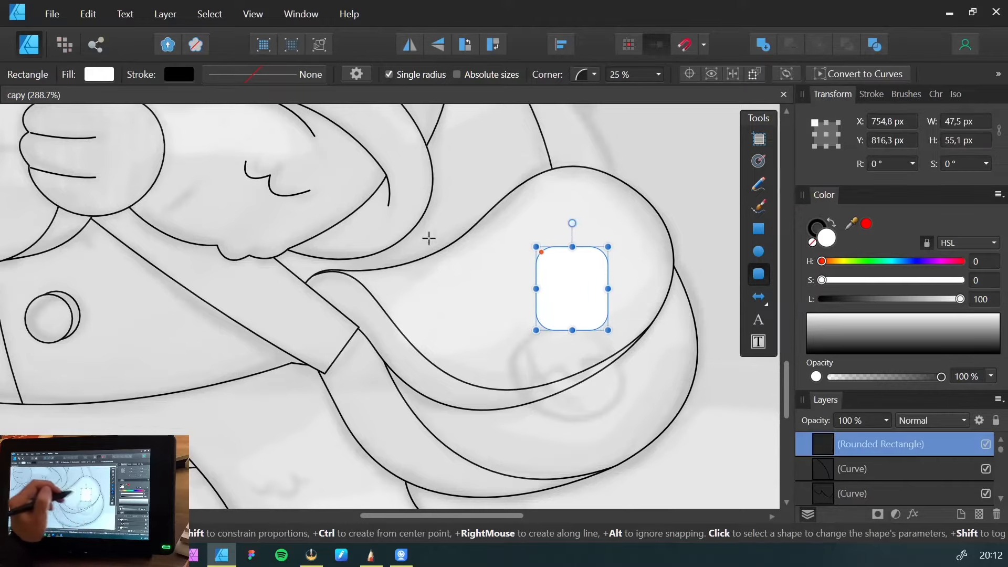
left_click(812, 231)
left_click_drag(813, 334, 807, 353)
key("v")
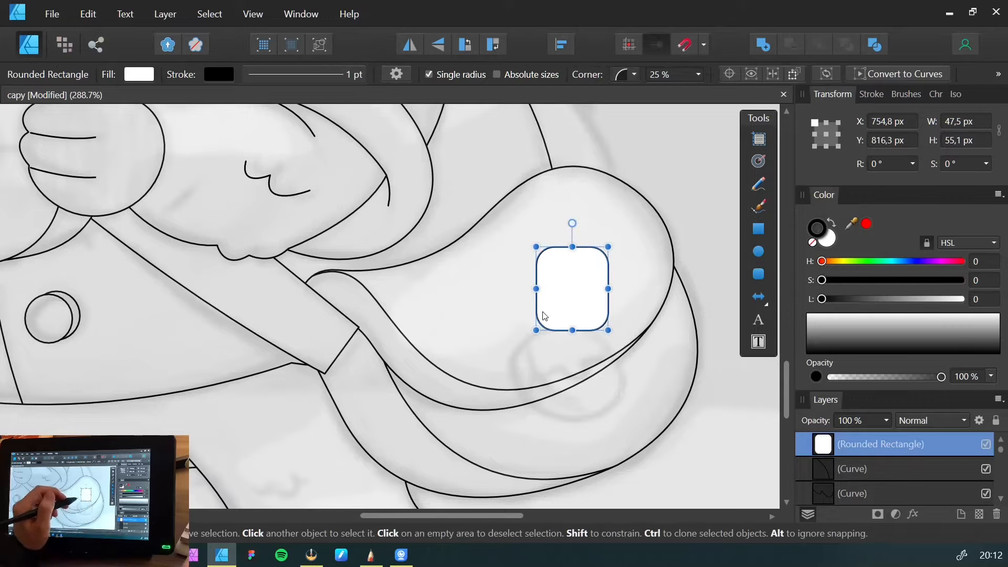
left_click_drag(545, 315, 549, 397)
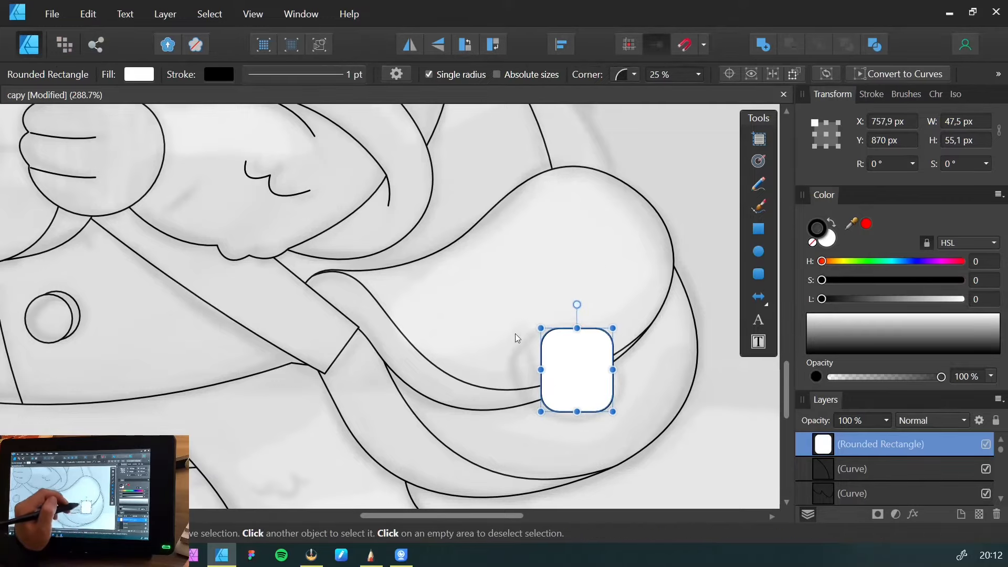
Place the rounded rectangle directly above the bag flap and below the strap in the layer order
key("ctrl+[")
key("ctrl+[")
key("ctrl+[")
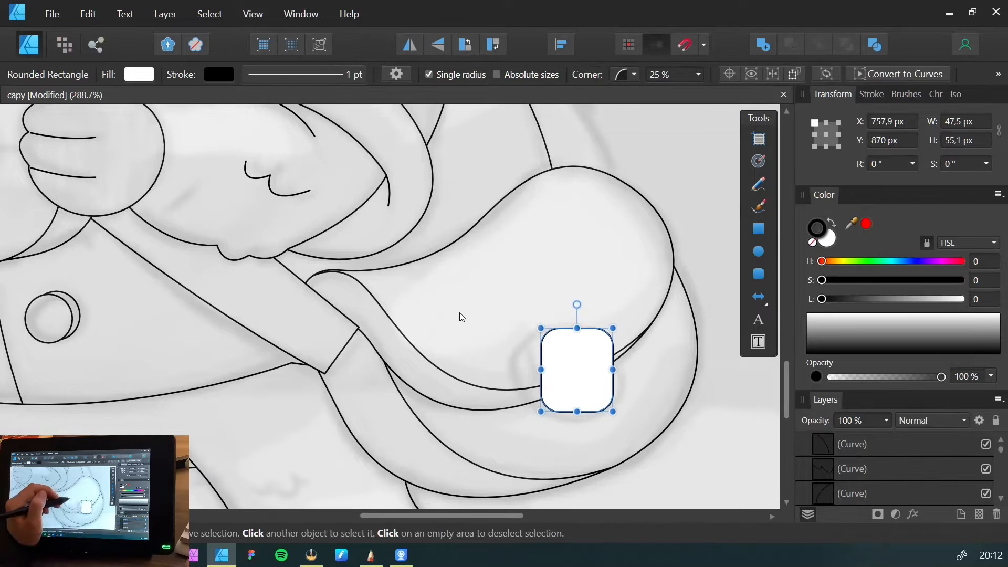
key("Delete")
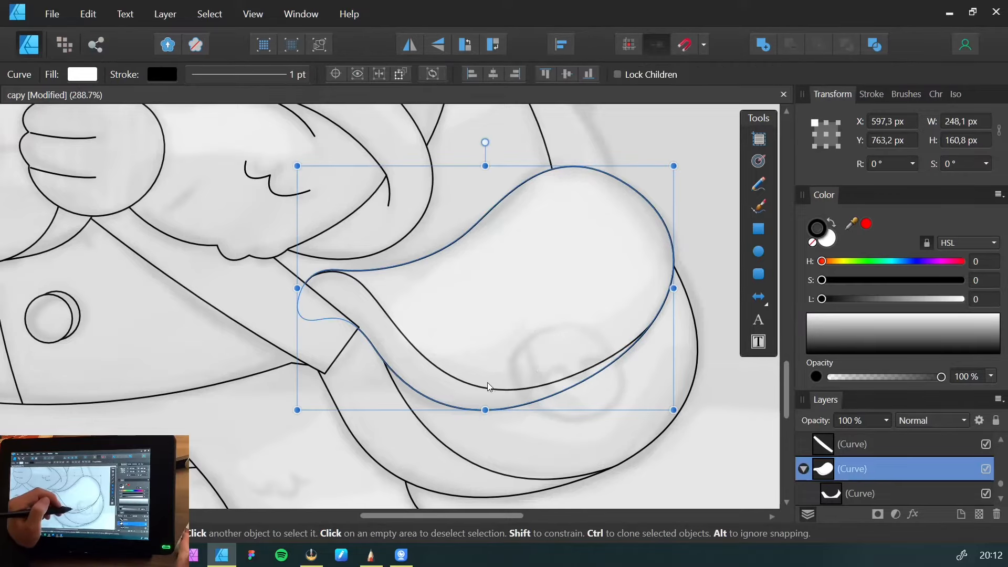
key("ctrl+z")
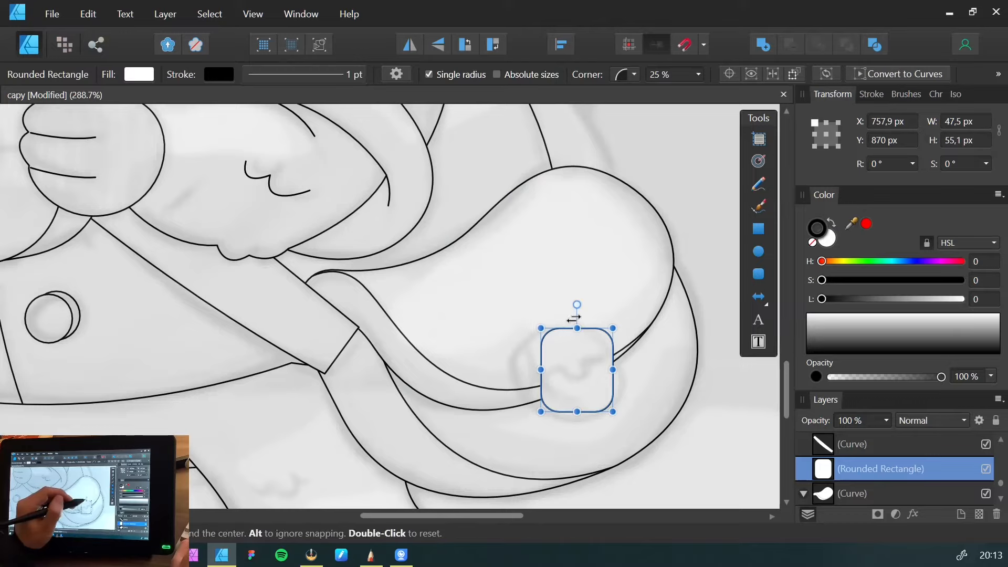
Fit the rounded rectangle to the clasp sketch: rotated 23.8°, skewed about 5.7°, about 47.5 by 63.8 px, with a 50% corner radius
left_click_drag(575, 304, 550, 310)
mouse_move(561, 369)
left_mouse_down()
mouse_move(549, 362)
mouse_move(556, 366)
left_mouse_up()
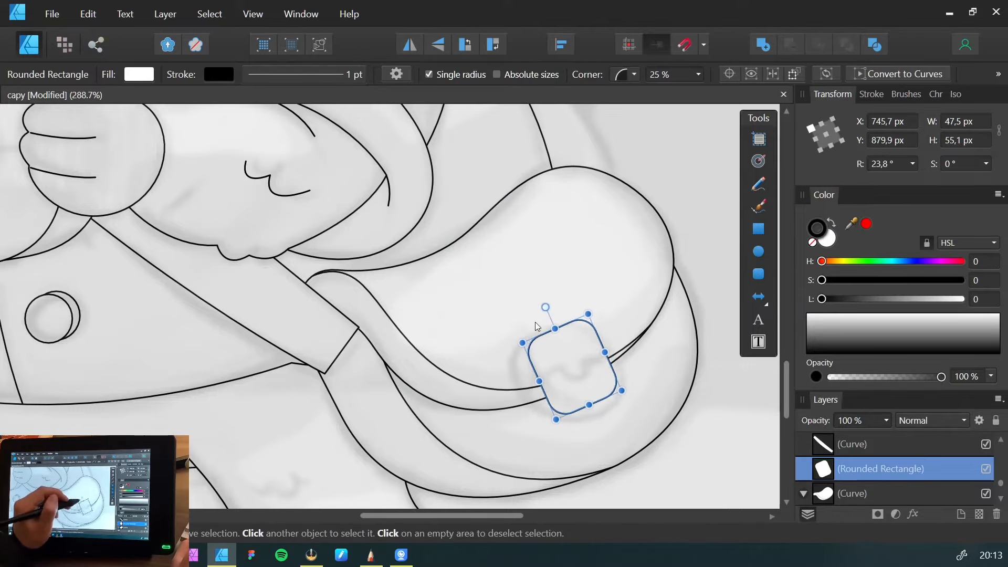
left_click_drag(554, 328, 544, 334)
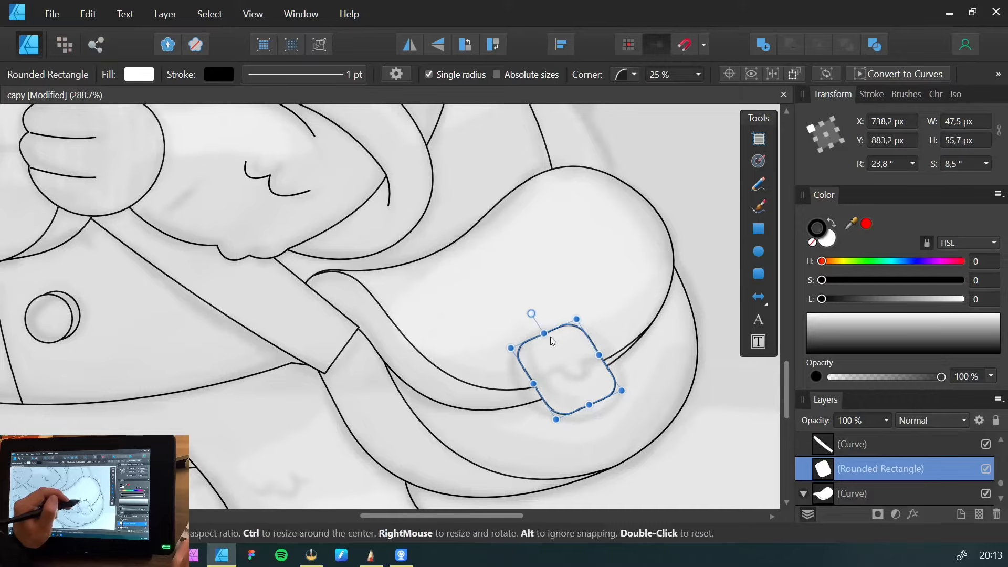
left_click_drag(590, 407, 580, 386)
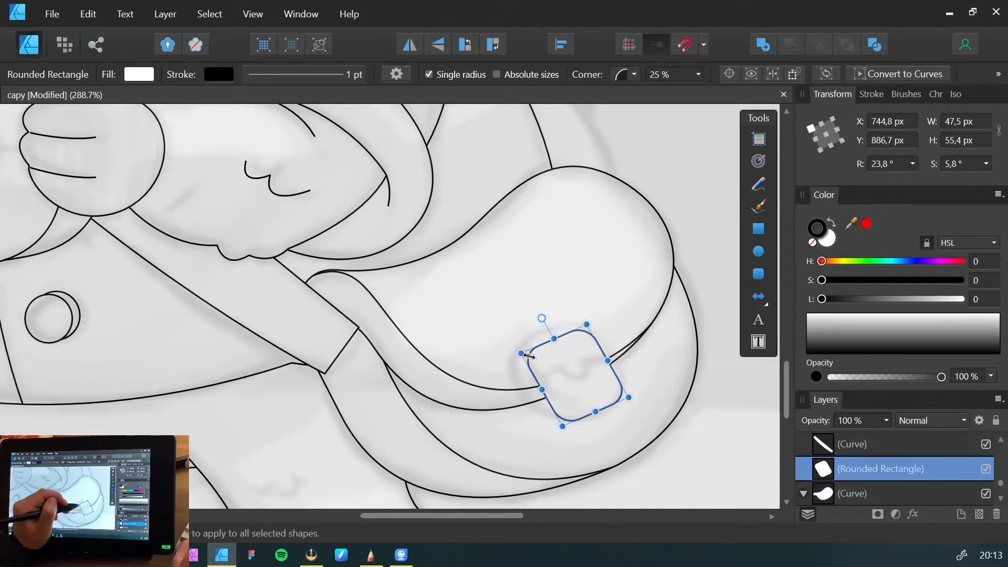
left_click_drag(528, 356, 543, 317)
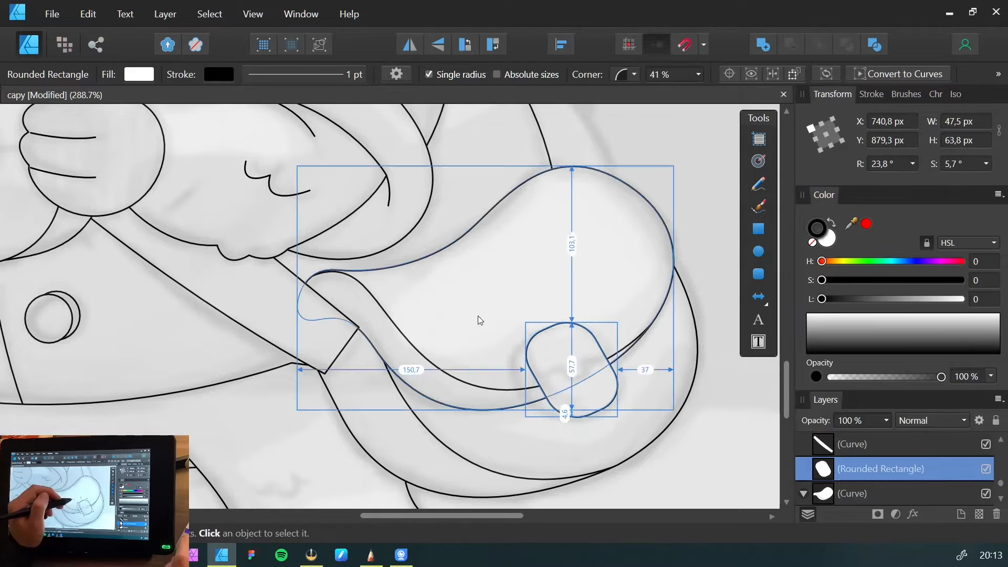
left_click_drag(527, 344, 530, 347)
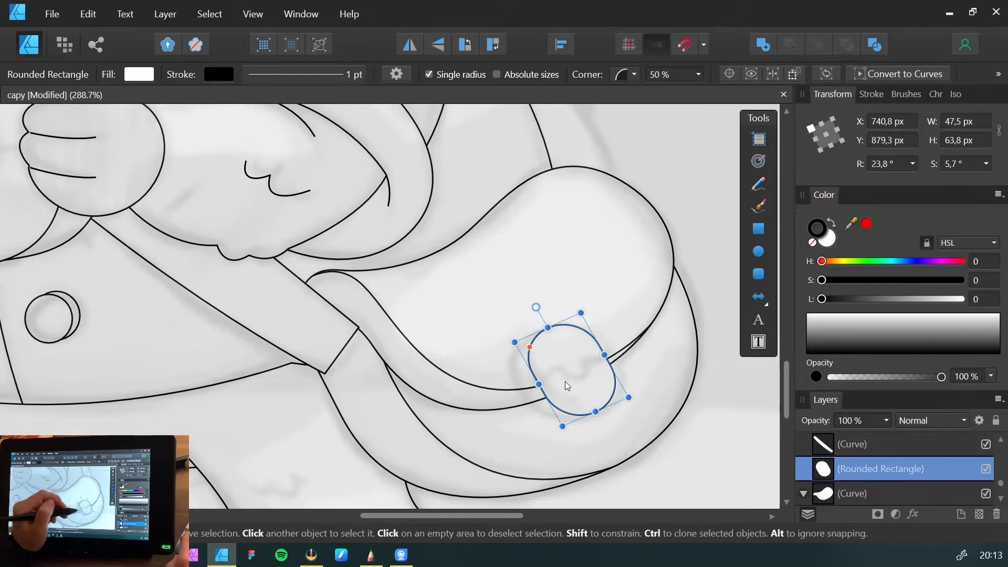
Duplicate the clasp shape, nudge the copy to 12 px left and 7 px down, and send it behind the original
key("ctrl+j")
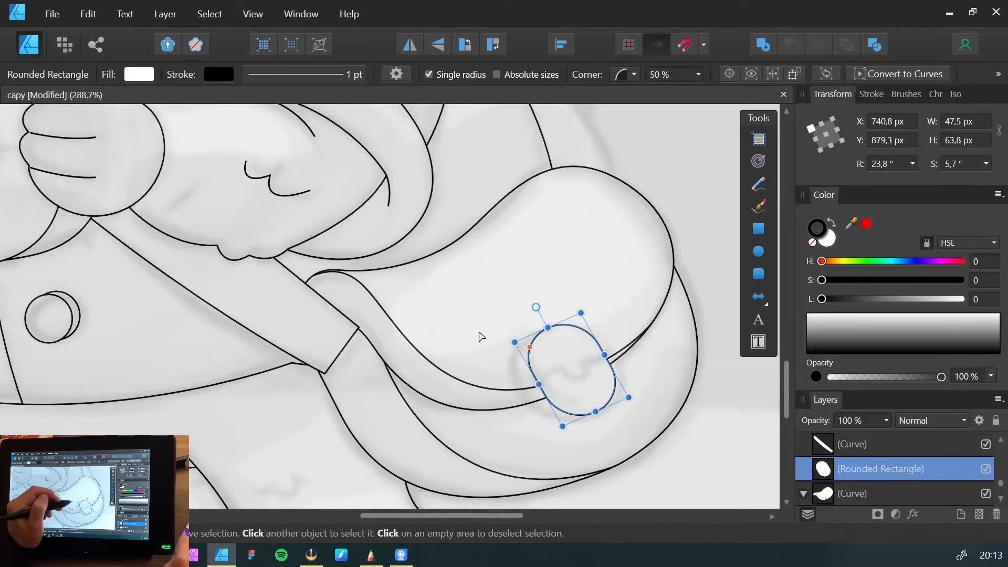
key("shift+Left")
key("shift+Left")
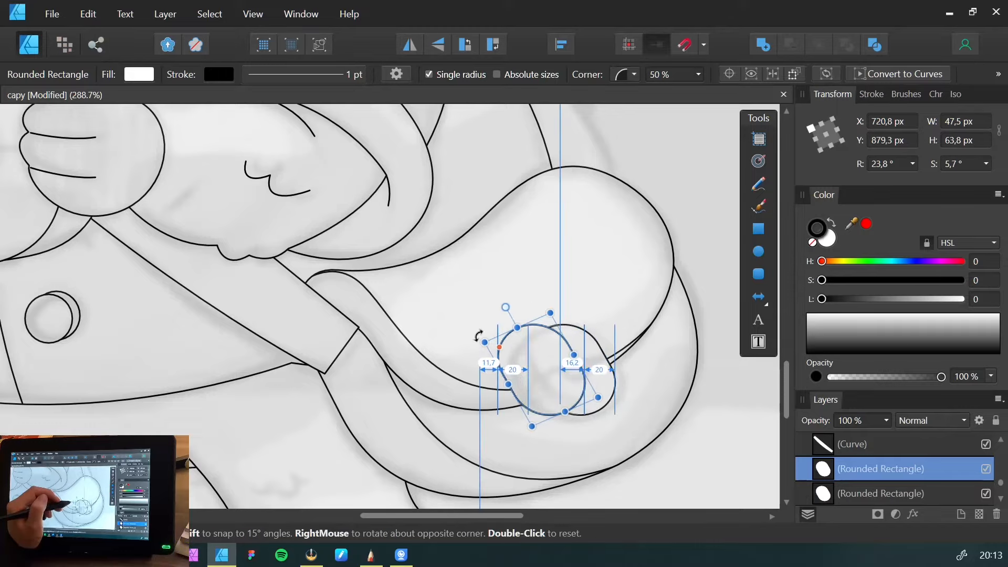
key("Right")
key("Right")
key("Right")
key("Down")
key("Down")
key("Right")
key("Right")
key("Right")
key("Right")
key("Right")
key("Down")
key("Down")
key("Down")
key("Down")
key("Down")
key("ctrl+bracketleft")
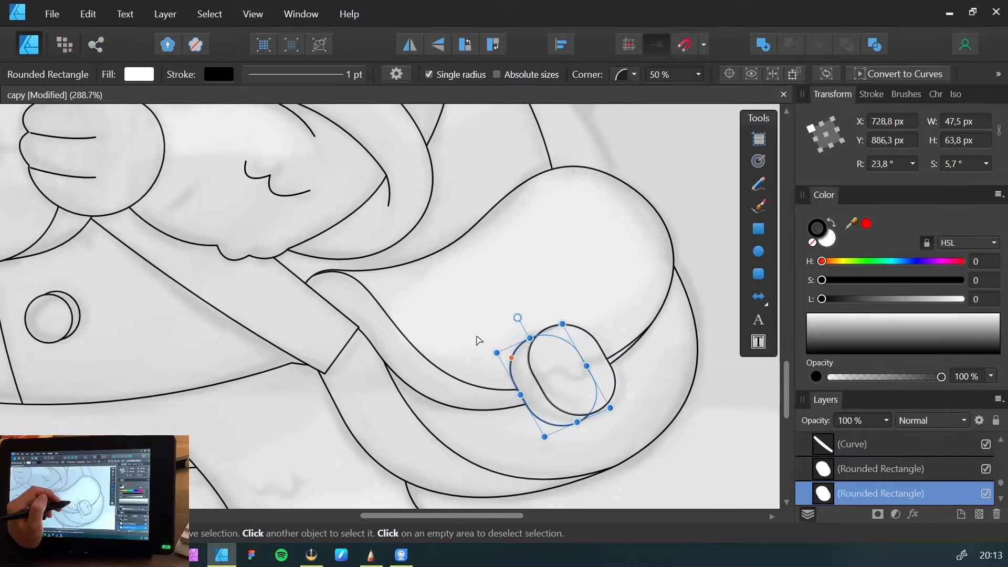
Nudge the rear clasp shape 3 px up and 5 px right, and deselect it
key("Up")
key("Up")
key("Up")
key("Right")
key("Right")
key("Right")
key("Right")
key("Right")
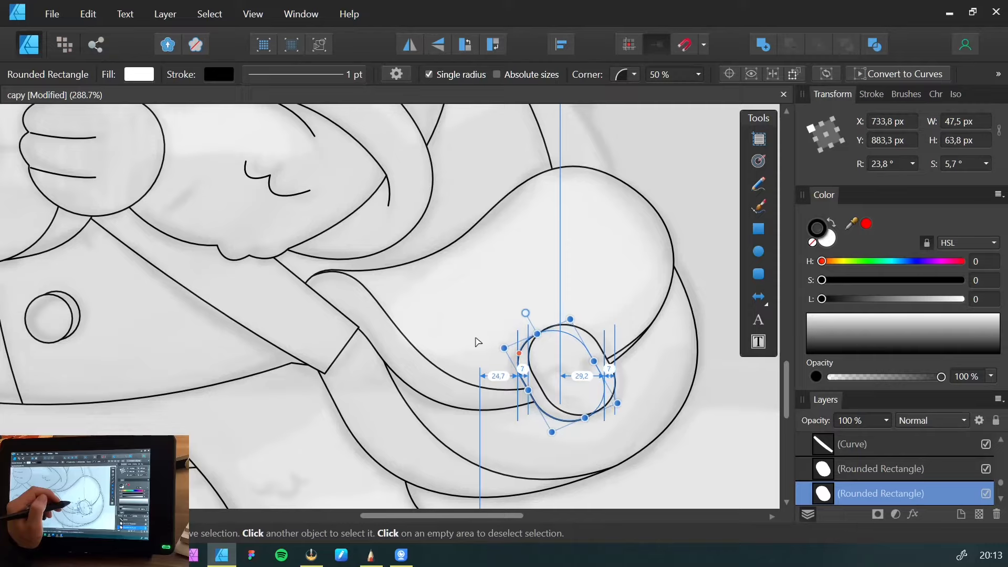
left_click(690, 437)
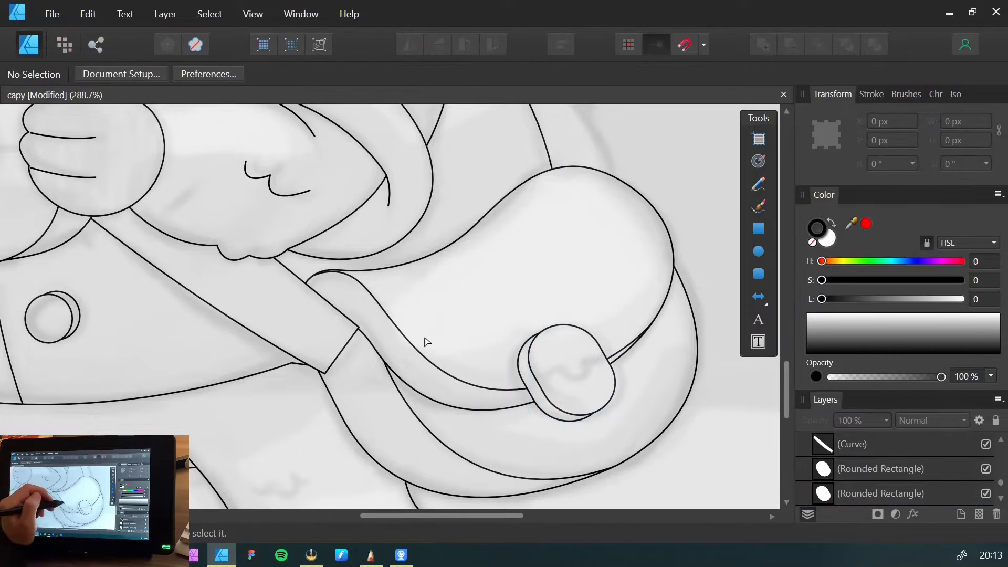
Convert the rear clasp's rounded rectangle to curves and prepare its nodes for editing
left_click_drag(501, 353, 493, 334)
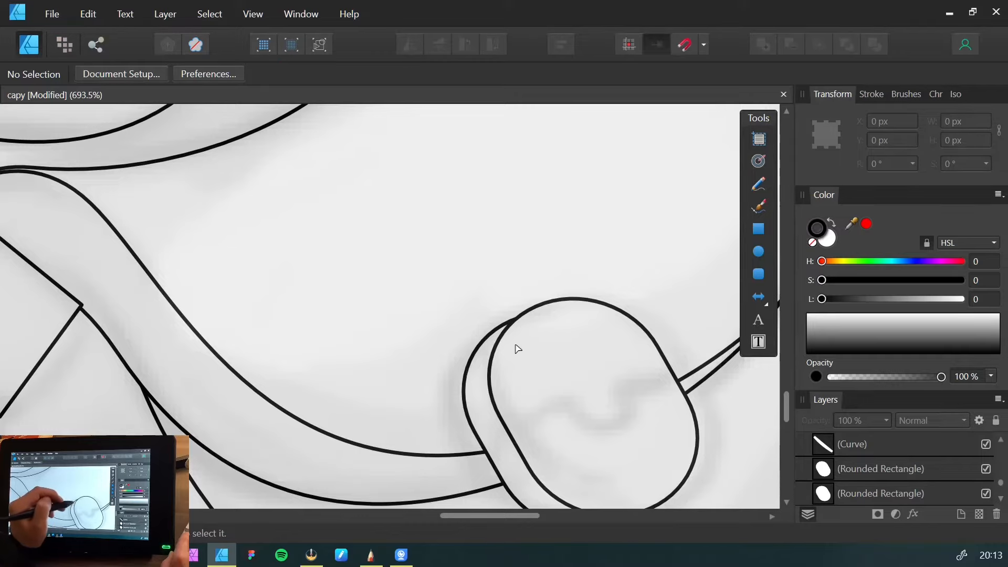
left_click_drag(481, 372, 464, 328)
left_click(458, 351)
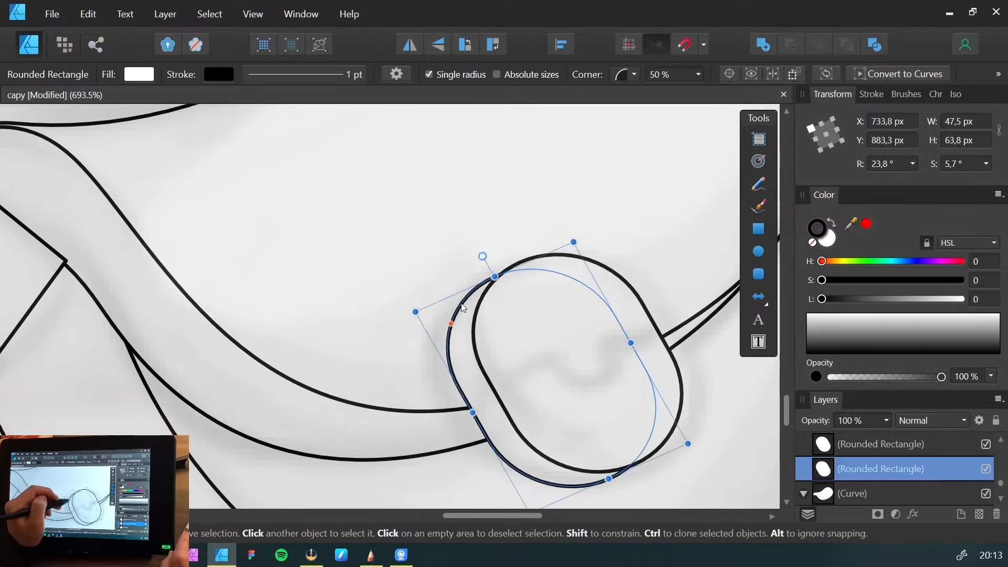
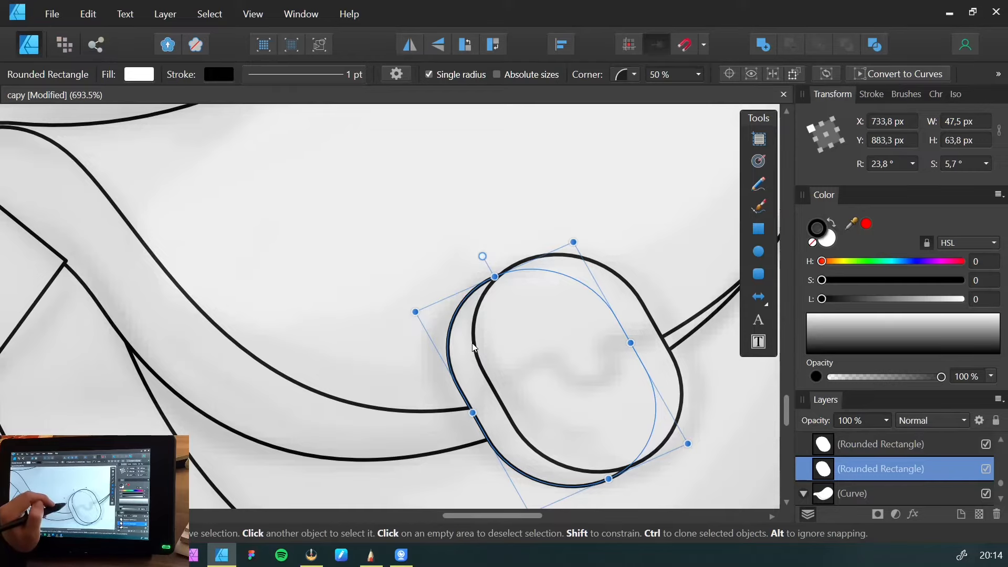
key("ctrl+Return")
key("a")
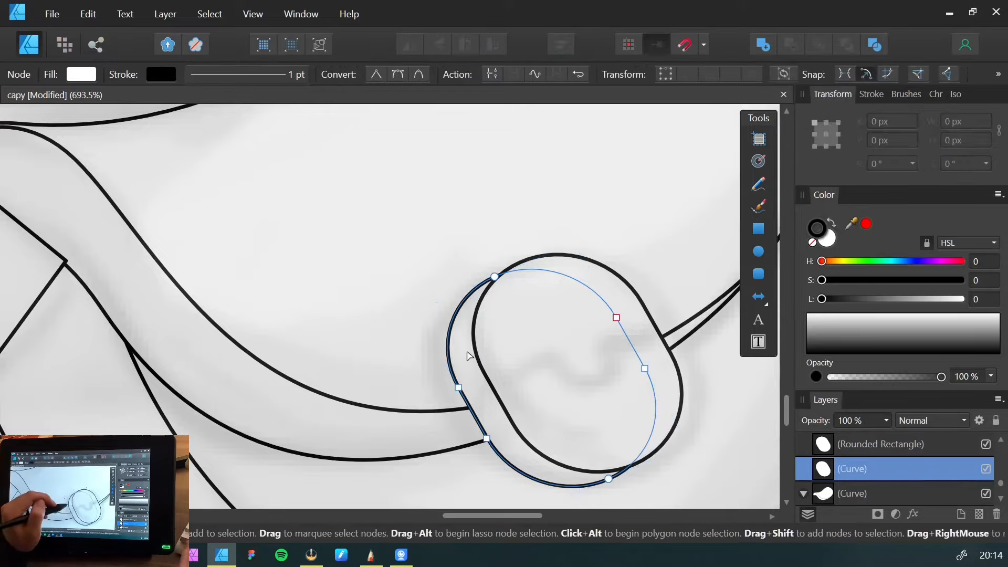
Move the rear clasp's upper node to about X 759.7, Y 870.7 px, onto the front clasp's outline
left_click_drag(486, 276, 462, 257)
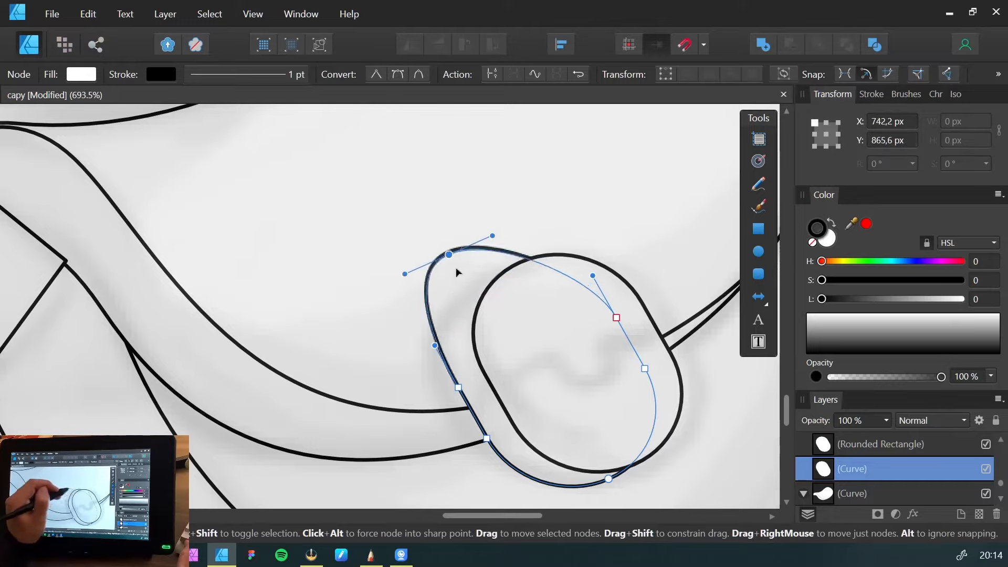
key("ctrl+z")
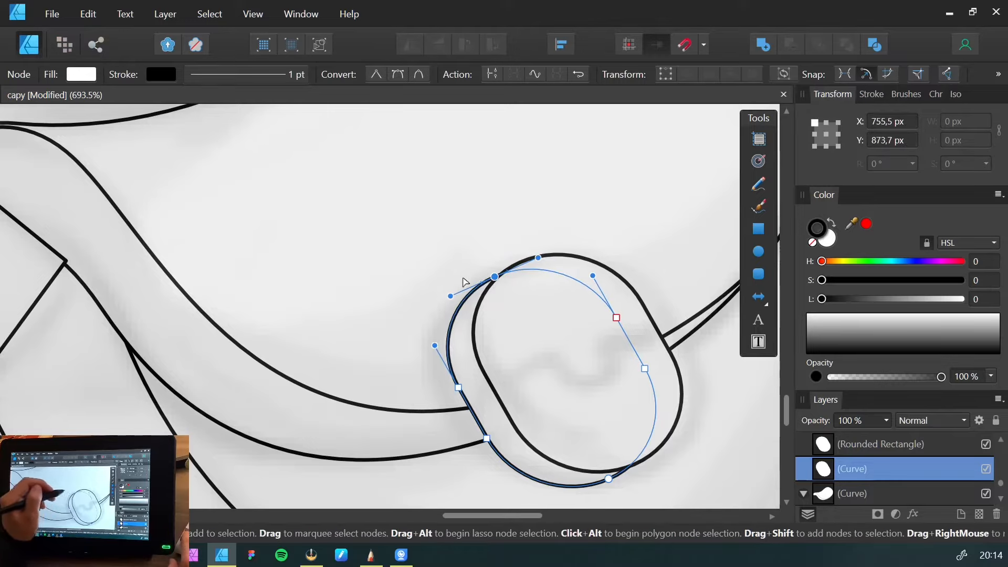
key("ctrl+space")
left_click_drag(409, 281, 578, 256)
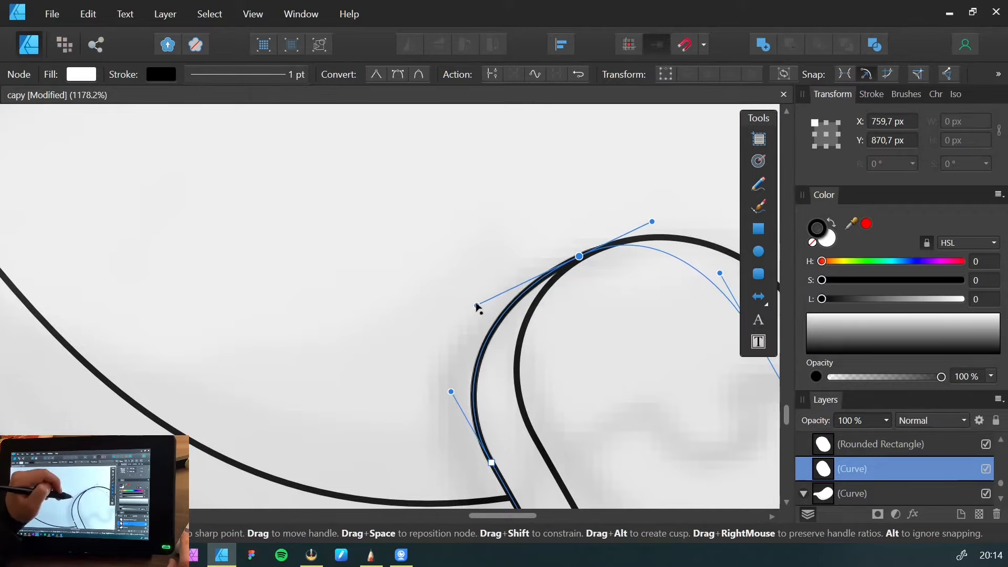
Move the rear clasp's bottom node to about X 794.6, Y 924.9 px, bend its handles to round the lower edge, and deselect the shape
key("space")
left_click_drag(483, 391, 264, 177)
left_click_drag(523, 403, 575, 376)
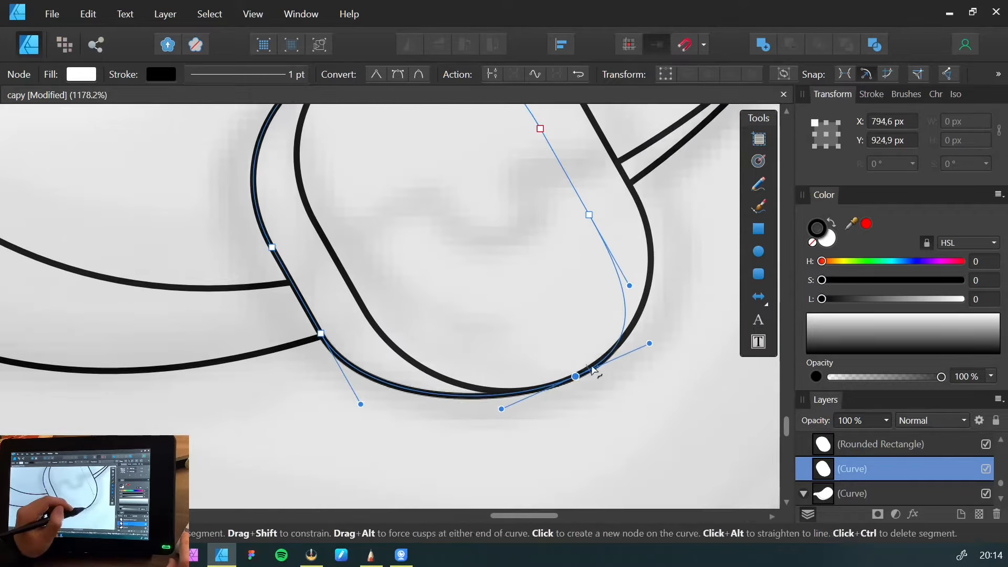
left_click_drag(649, 343, 592, 287)
left_click_drag(501, 408, 450, 452)
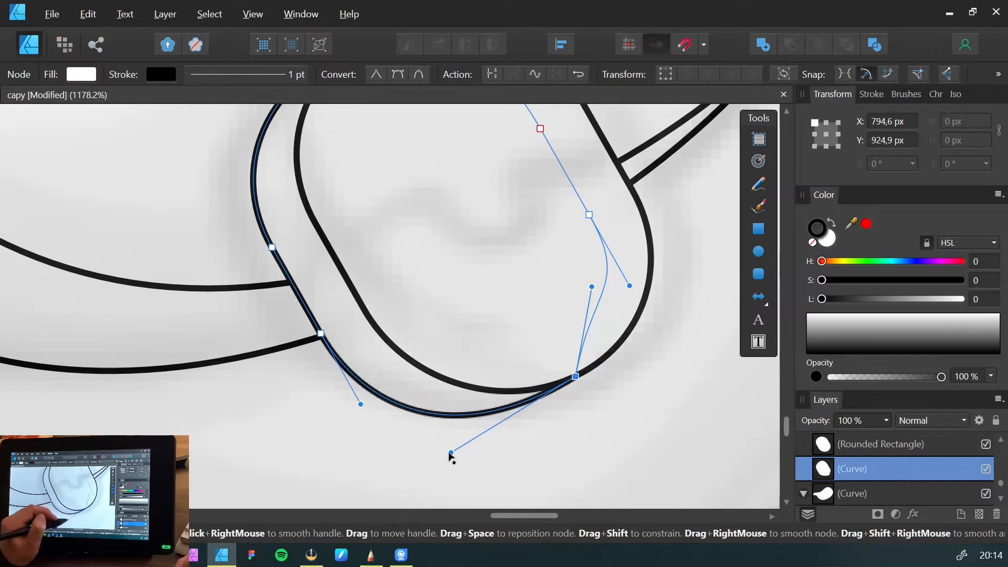
key("v")
key("ctrl+space")
left_click_drag(428, 270, 286, 236)
key("space")
left_click_drag(294, 218, 281, 292)
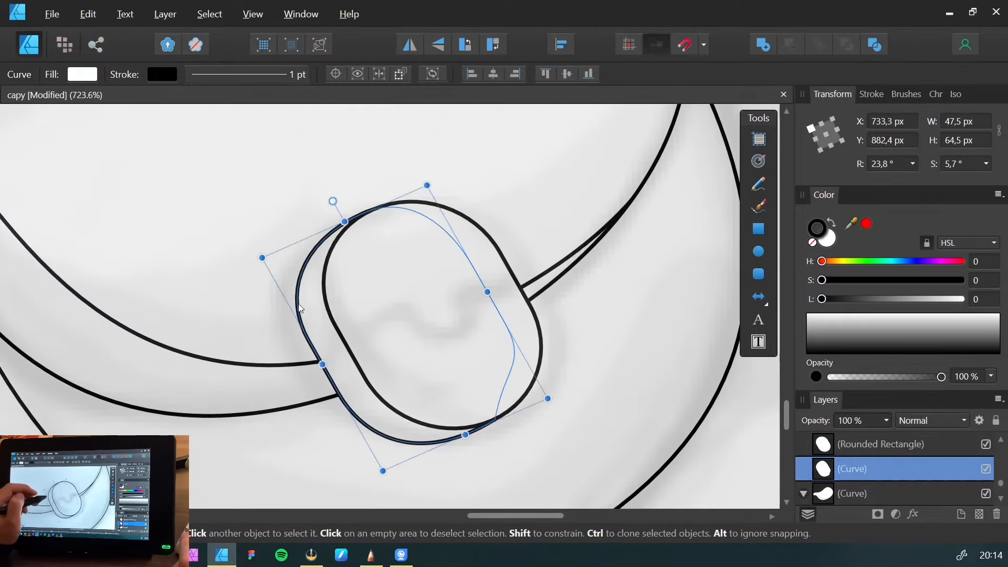
key("Escape")
Draw a closed shape about 72.6 by 58.2 px over the front clasp's lower half, with a U-shaped notch along the sketched seam
key("p")
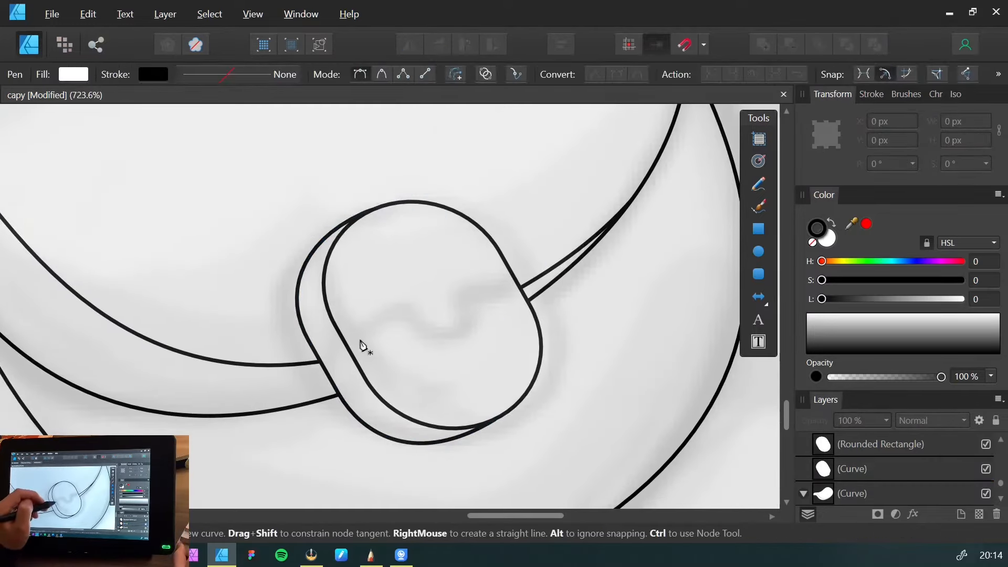
left_click(344, 351)
left_click(405, 316)
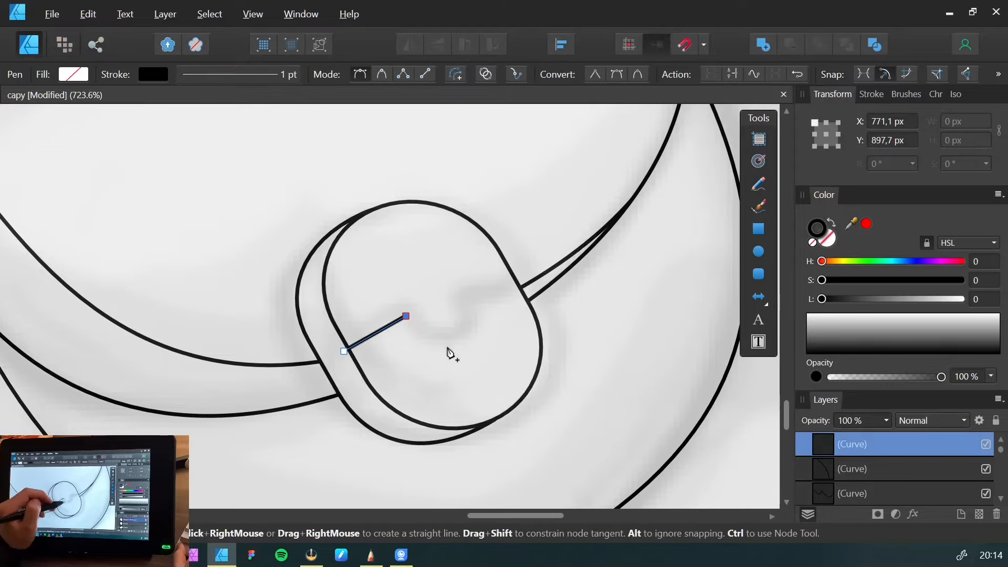
left_click_drag(455, 343, 479, 330)
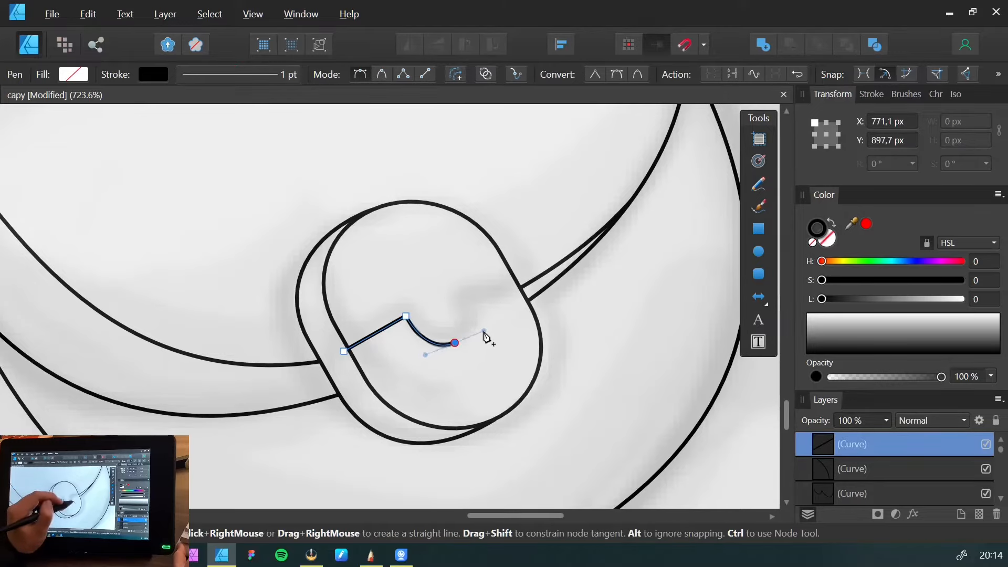
left_click_drag(485, 335, 483, 329)
left_click(458, 299)
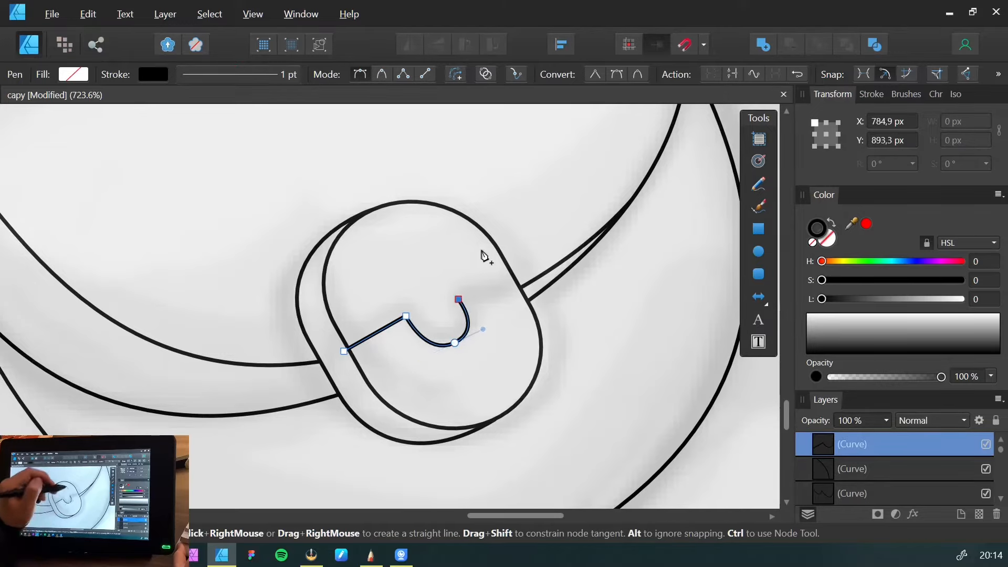
left_click(519, 259)
left_click(612, 393)
left_click(478, 478)
left_click_drag(342, 461, 328, 449)
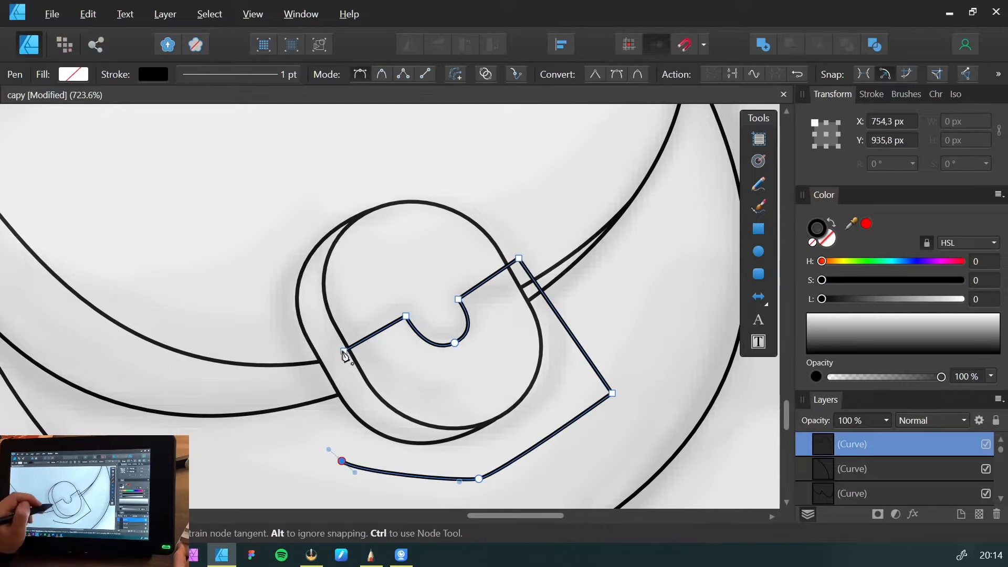
left_click_drag(344, 352, 335, 393)
key("v")
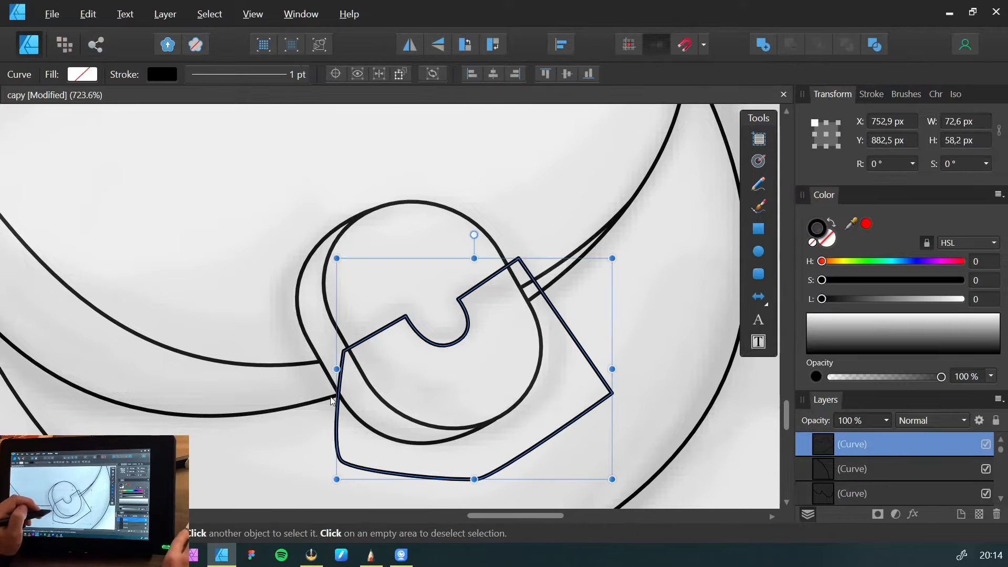
Clip the notched shape inside the front clasp, fill it white, and deselect it
key("ctrl+x")
left_click(364, 379)
key("ctrl+alt+v")
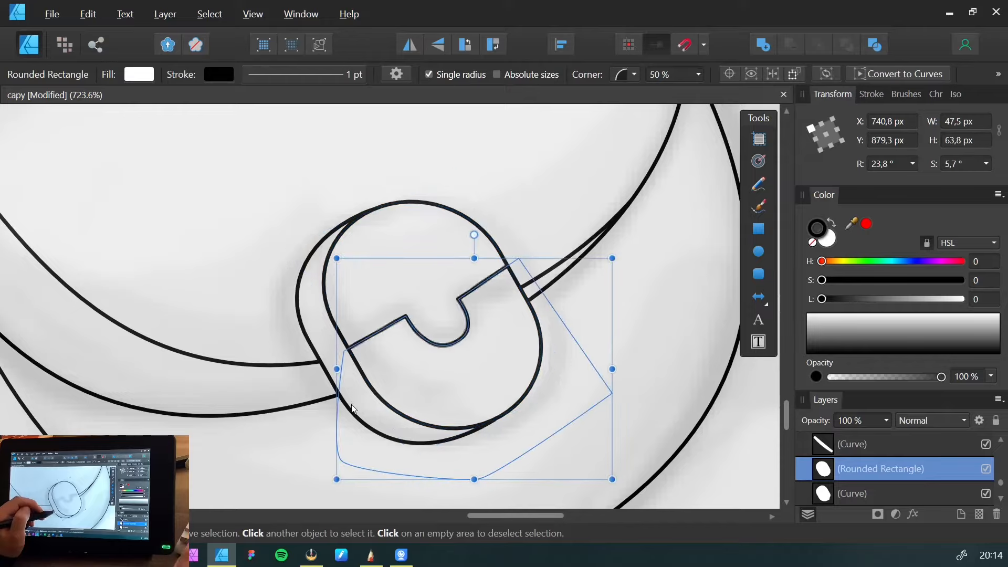
left_click(828, 239)
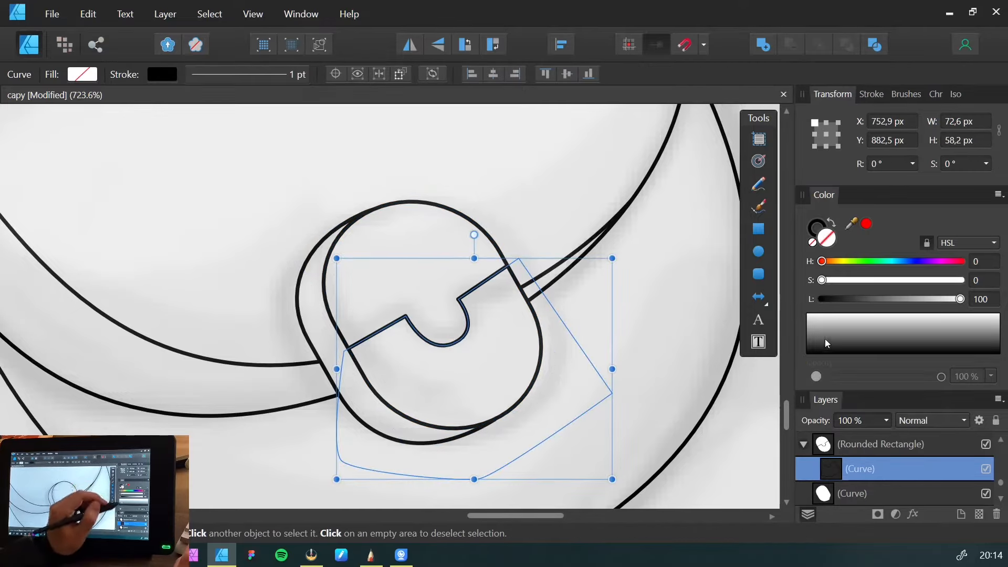
left_click_drag(825, 342, 819, 313)
left_click_drag(309, 362, 308, 337)
left_click(328, 336)
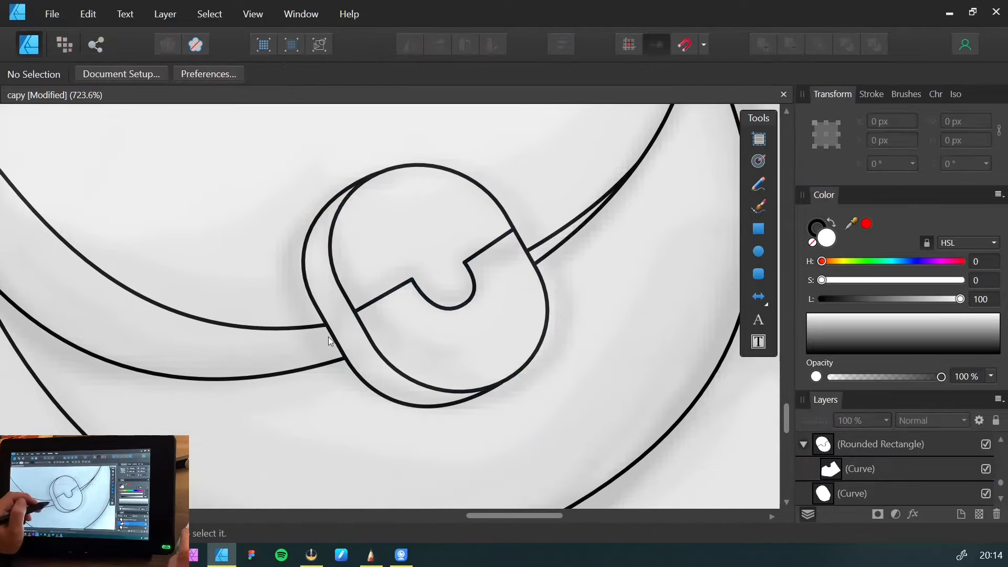
Draw a closed white-filled polygon about 49.8 by 32.3 px over the rear clasp's lower part, starting from the front seam's end
key("p")
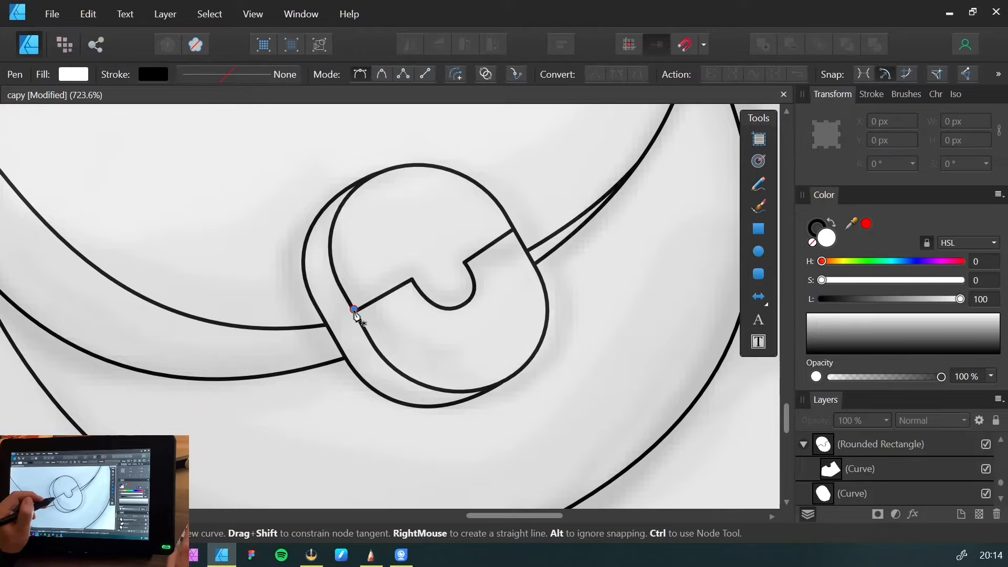
left_click(355, 309)
left_click(387, 432)
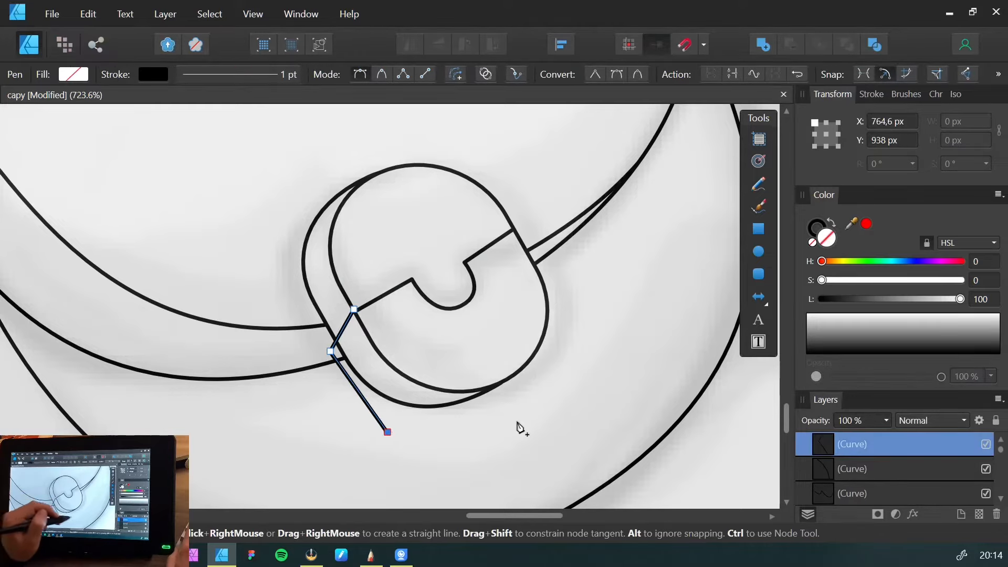
left_click(518, 424)
left_click(499, 337)
left_click(394, 334)
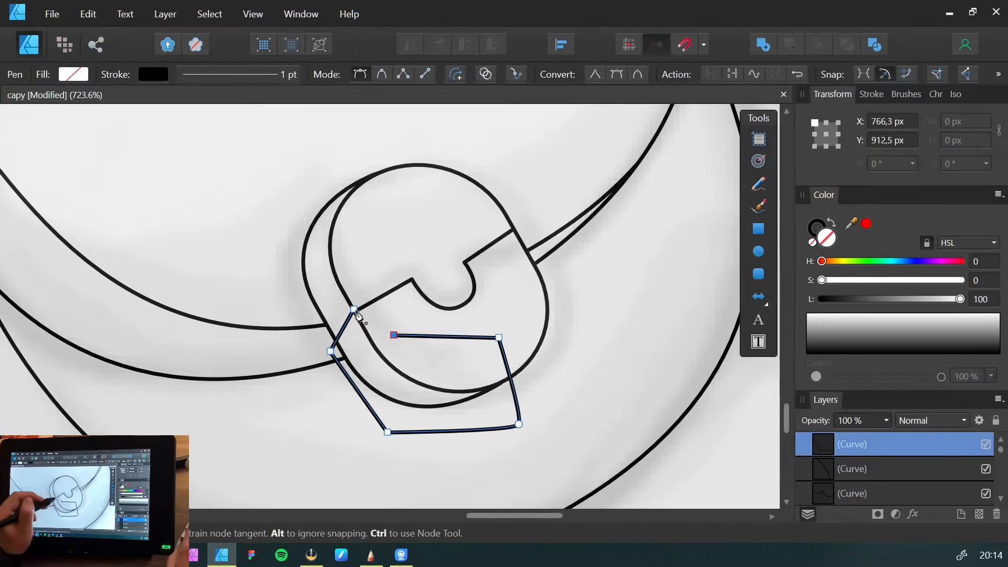
left_click(354, 309)
left_click(817, 329)
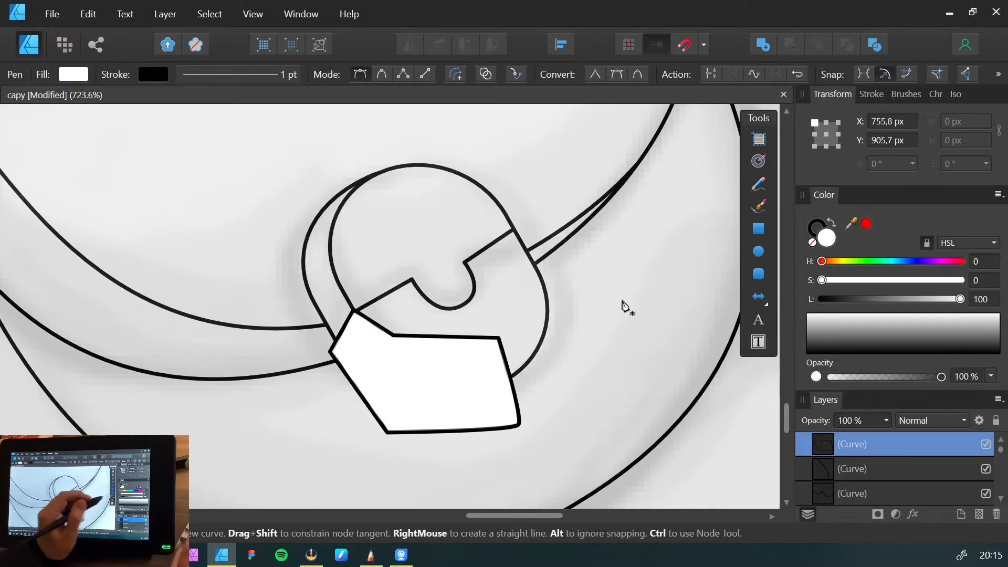
key("v")
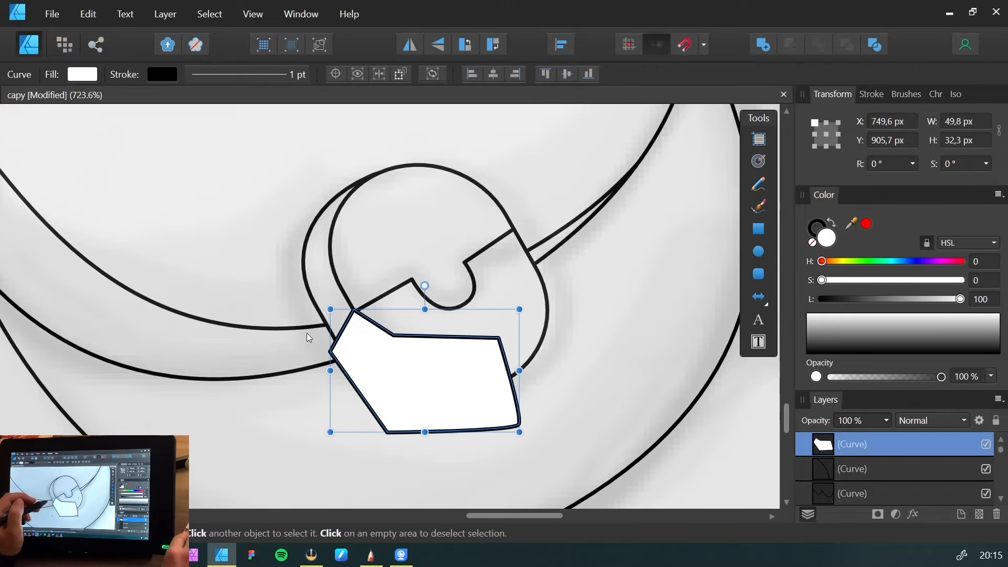
Cut the white polygon and paste it inside the rear clasp shape so it is clipped by it
key("Delete")
left_click(332, 339)
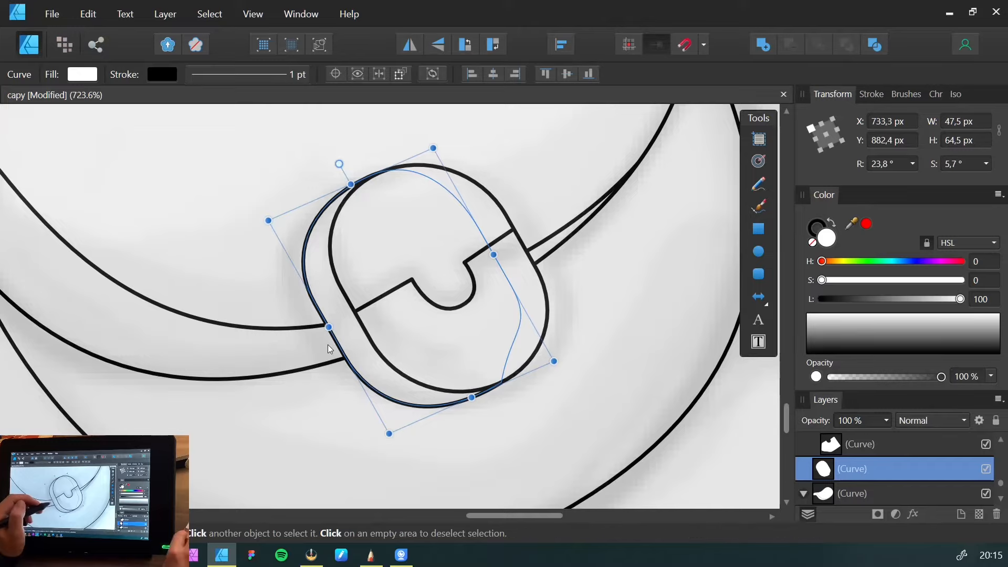
key("ctrl+alt+v")
left_click_drag(317, 337, 315, 310)
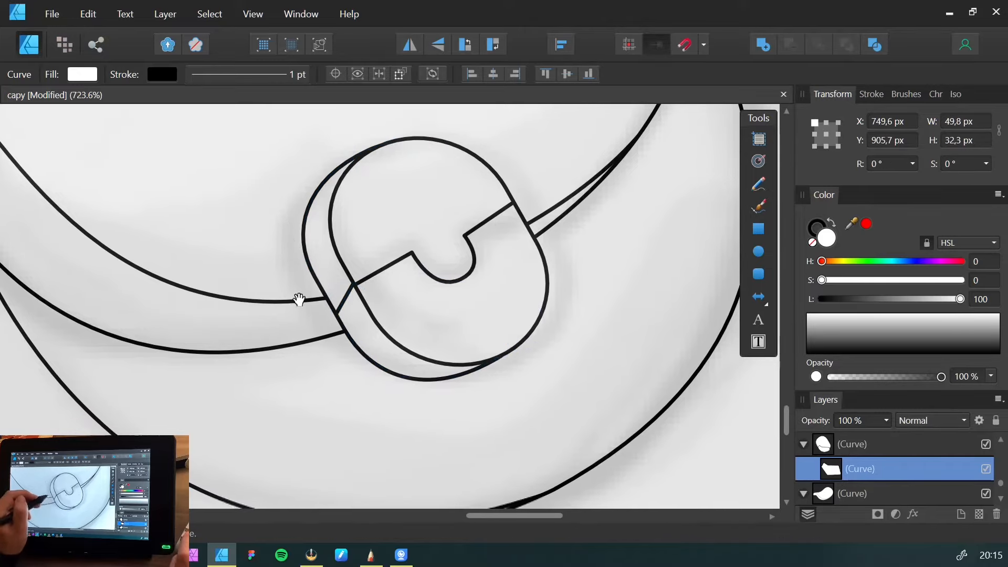
Align the clipped polygon's inner corner node with the front seam's end at X 756.5, Y 906 px, and deselect it
key("a")
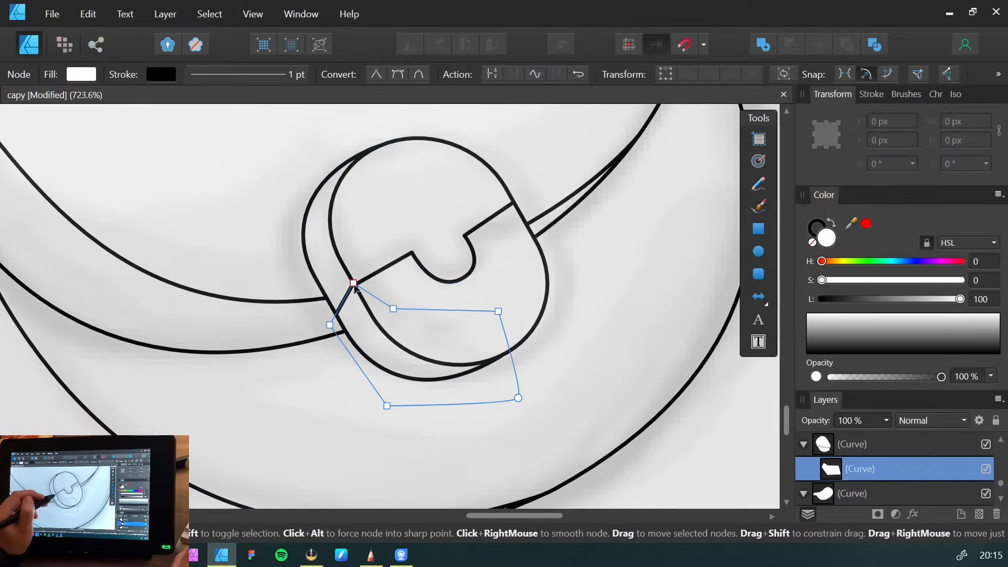
left_click(357, 288)
left_click_drag(355, 285, 355, 284)
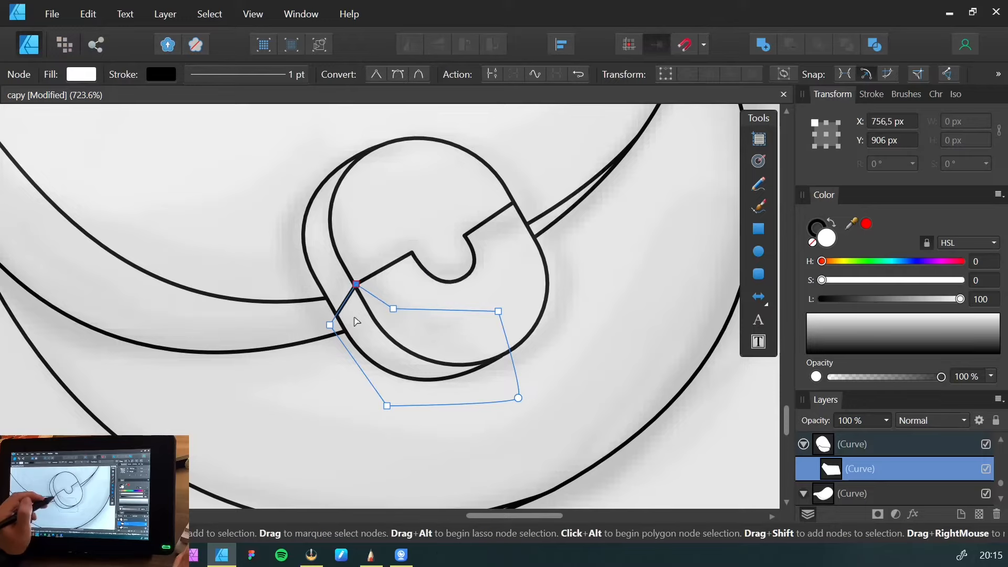
left_click(320, 340)
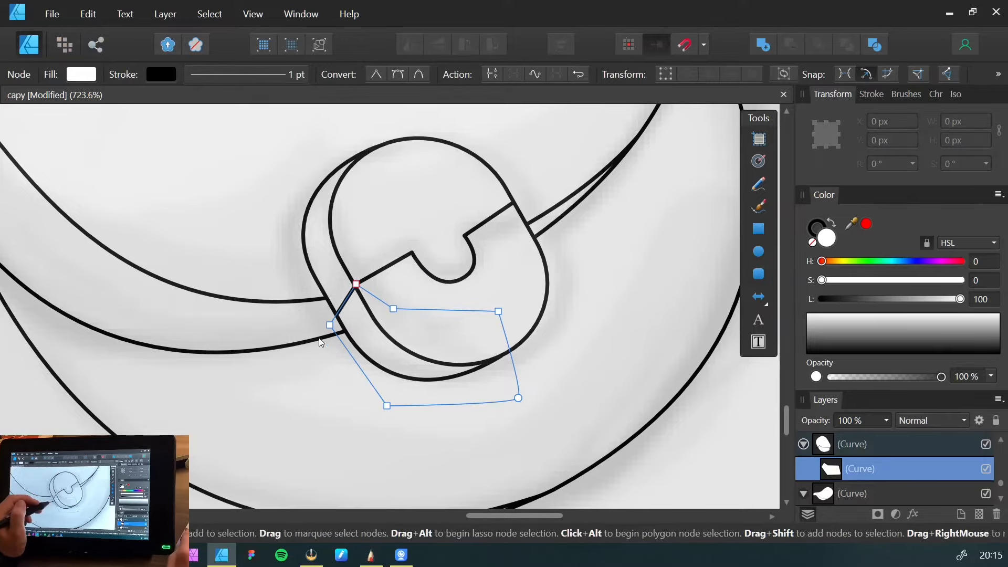
left_click(320, 339)
left_click_drag(294, 289, 328, 312)
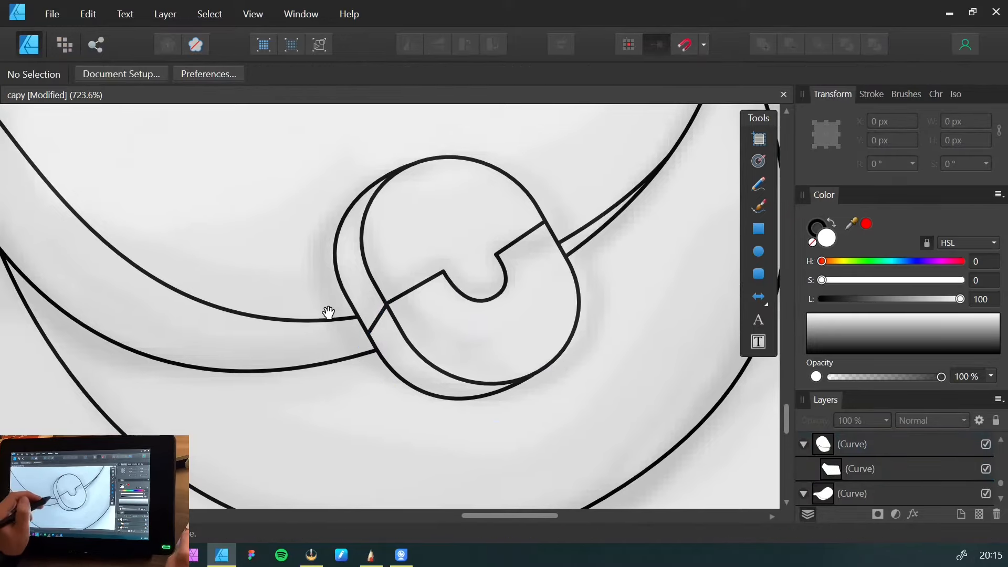
Move the clipped polygon's outer corner node to about X 747, Y 914 px to tilt the seam on the clasp's side
left_click(377, 322)
left_click(377, 322)
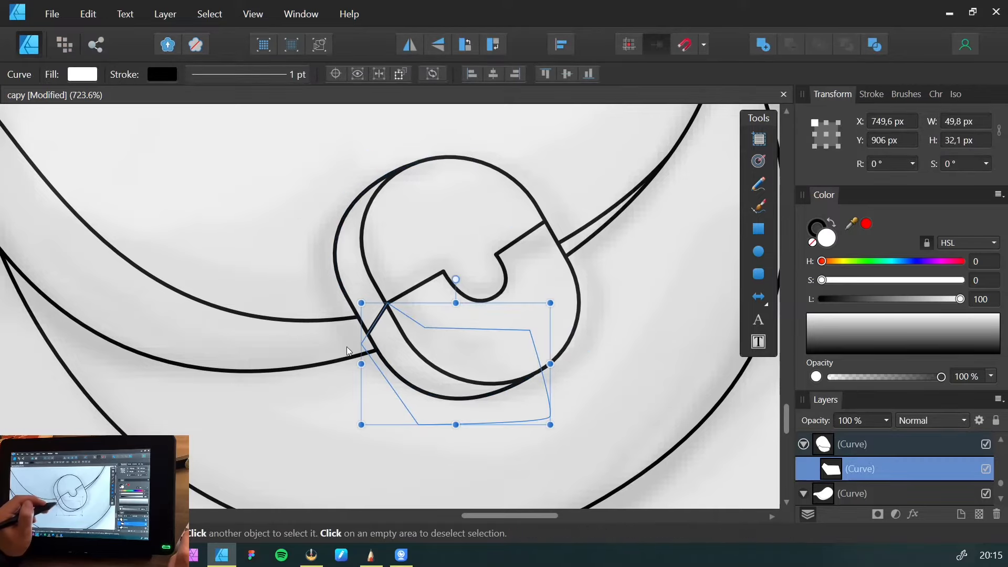
key("a")
left_click(356, 339)
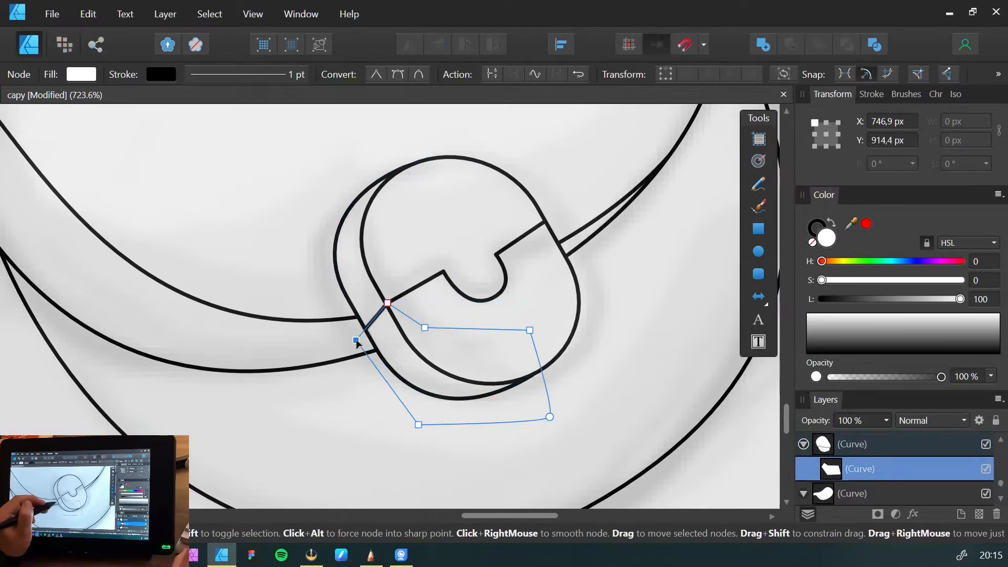
left_click_drag(356, 340, 355, 338)
left_click(354, 347)
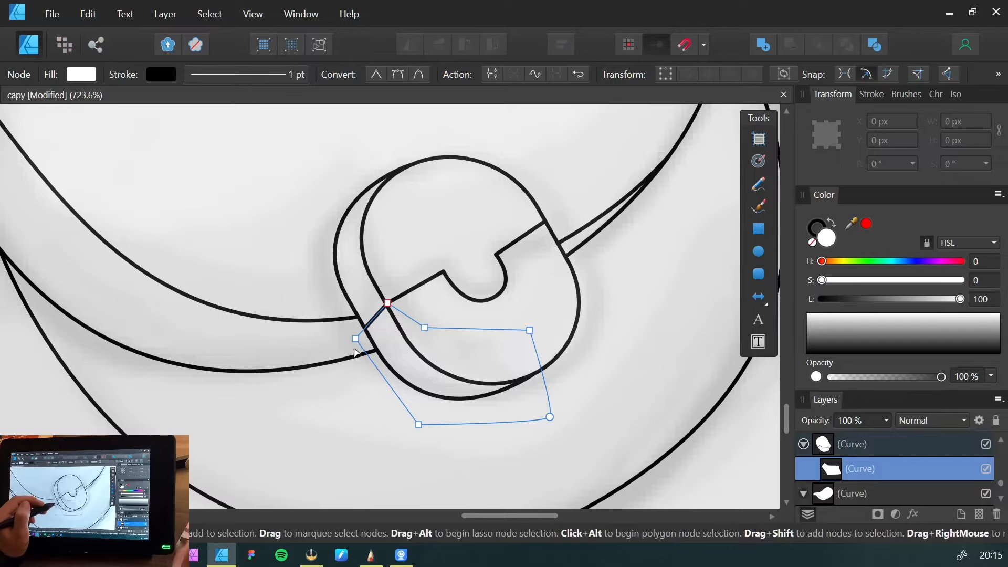
key("v")
left_click_drag(407, 332, 374, 324)
key("ctrl+z")
Try to draw the outer back outline as a closed white-filled curve from under the chin down to the bag flap
key("space")
mouse_move(410, 295)
left_mouse_down()
mouse_move(196, 367)
mouse_move(259, 340)
mouse_move(225, 279)
mouse_move(419, 303)
mouse_move(394, 282)
mouse_move(194, 350)
left_mouse_up()
left_click_drag(245, 272, 159, 483)
key("p")
left_click(346, 213)
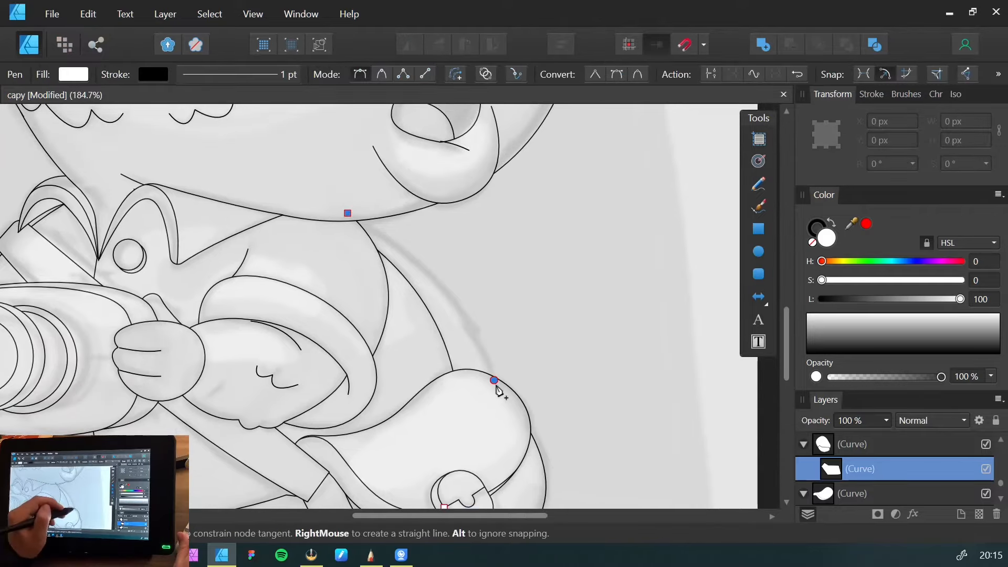
left_click_drag(496, 386, 509, 473)
left_click(434, 422)
left_click_drag(337, 339, 322, 302)
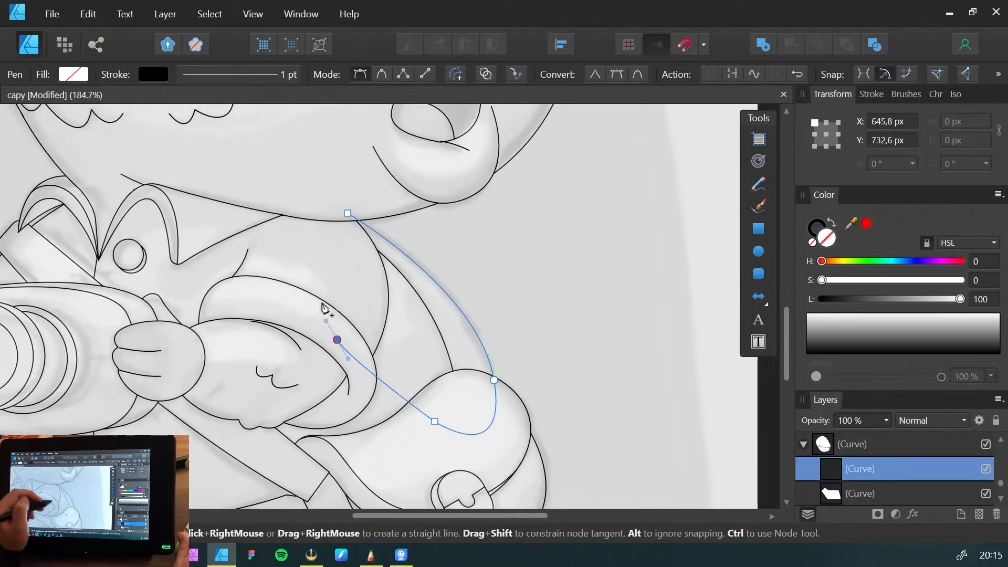
left_click_drag(347, 214, 479, 290)
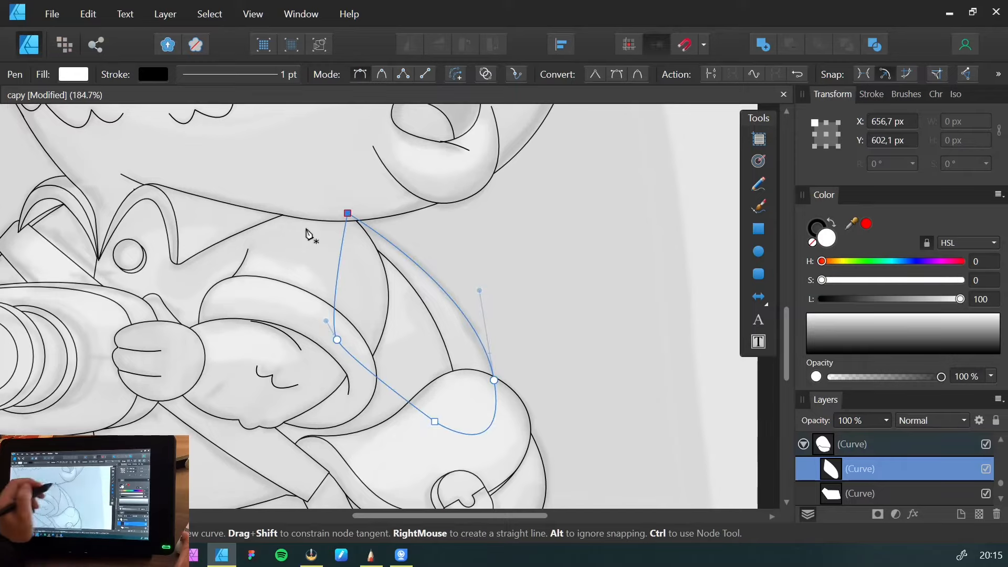
Delete the closed back curve and clear the selection
key("v")
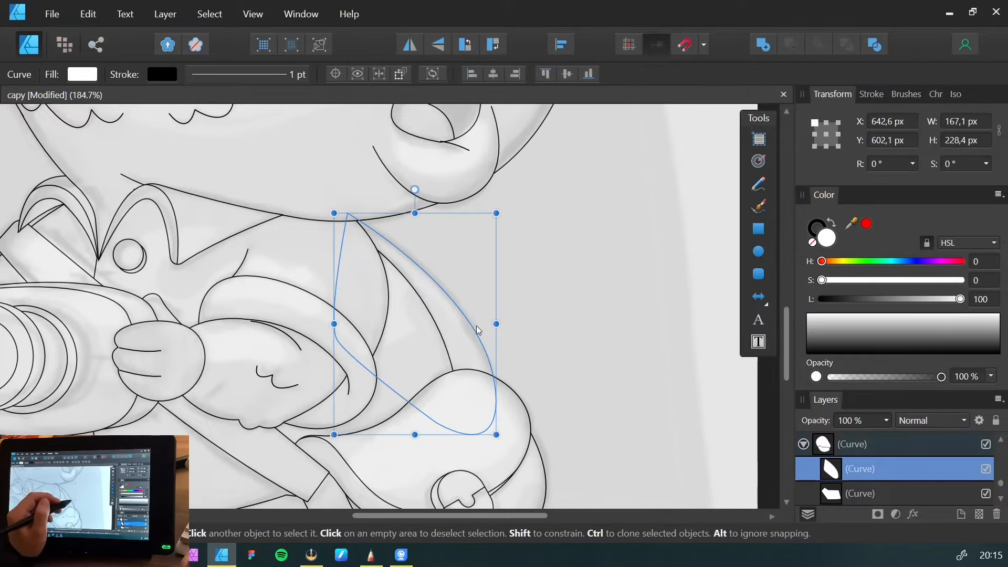
left_click(817, 229)
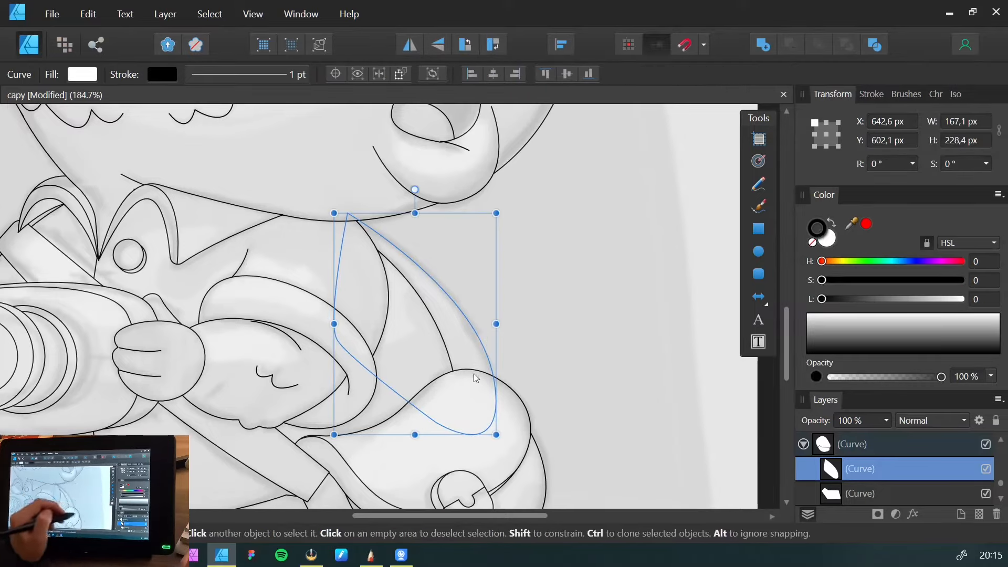
left_click_drag(475, 378, 537, 383)
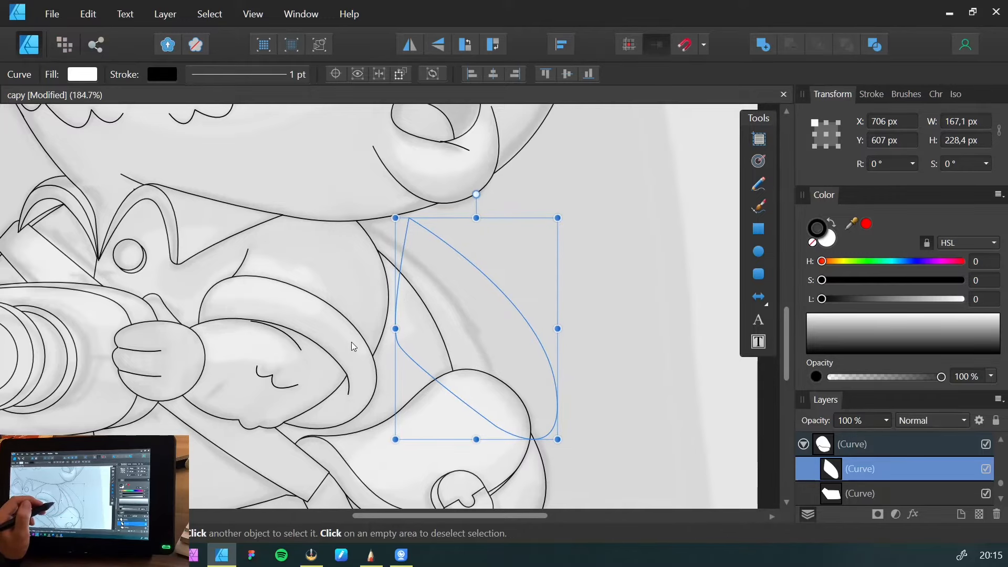
key("Delete")
left_click(556, 350)
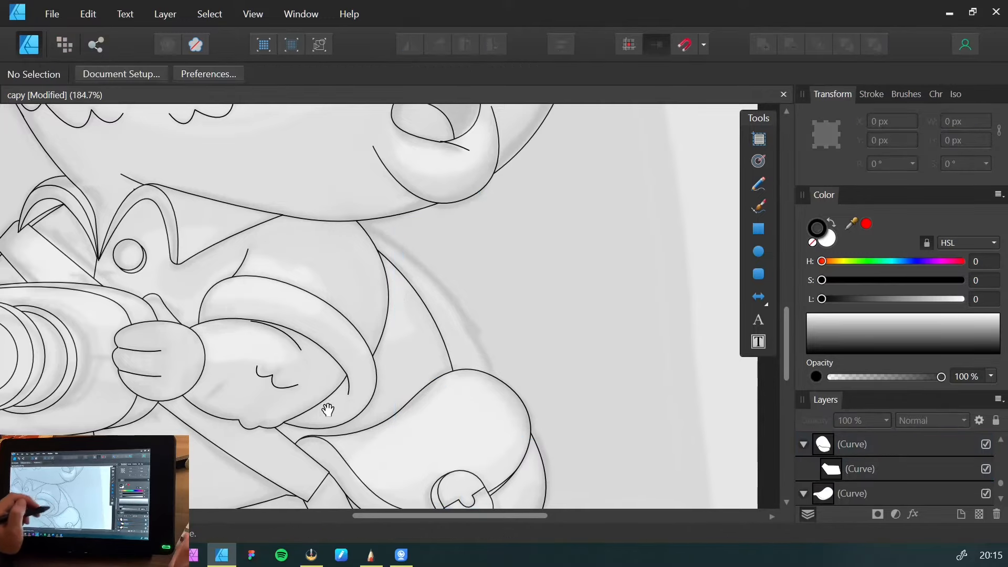
left_click_drag(329, 409, 310, 316)
left_click(363, 236)
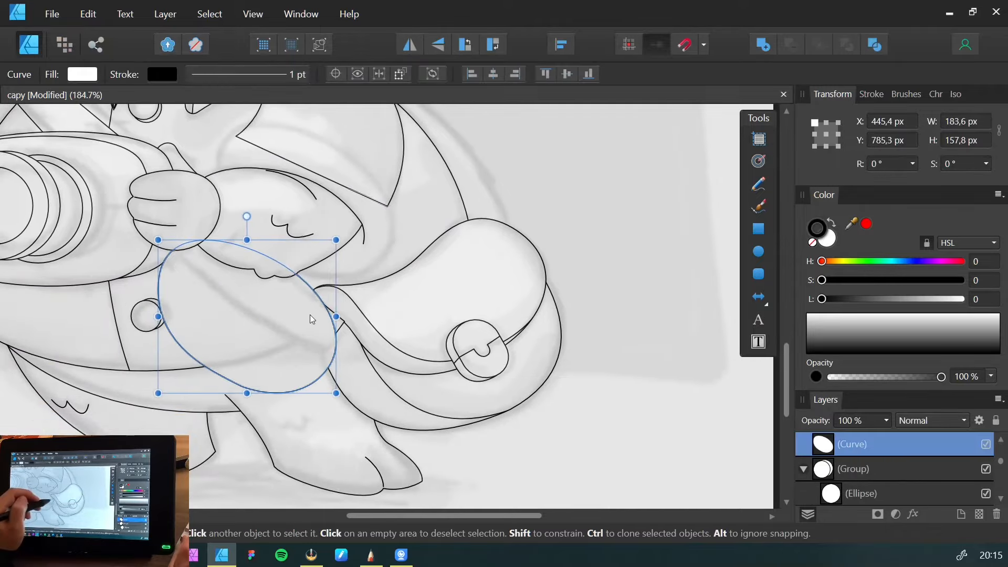
key("Delete")
left_click(302, 329)
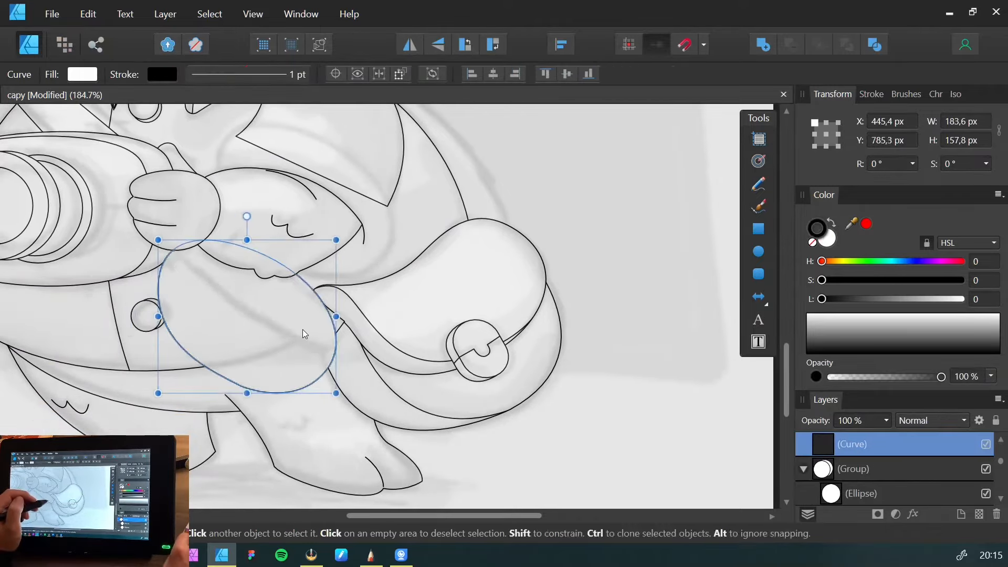
scroll(590, 299, "up", 3)
left_click(557, 348)
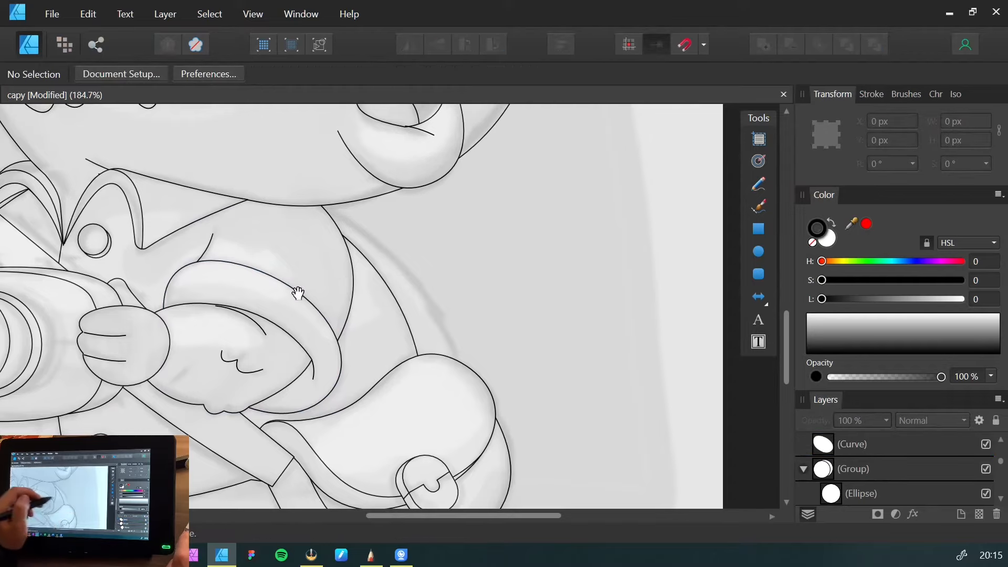
Draw a closed back shape about 156 by 256 px from under the chin past the bag flap's upper edge, and fill it white
left_click_drag(292, 288, 267, 251)
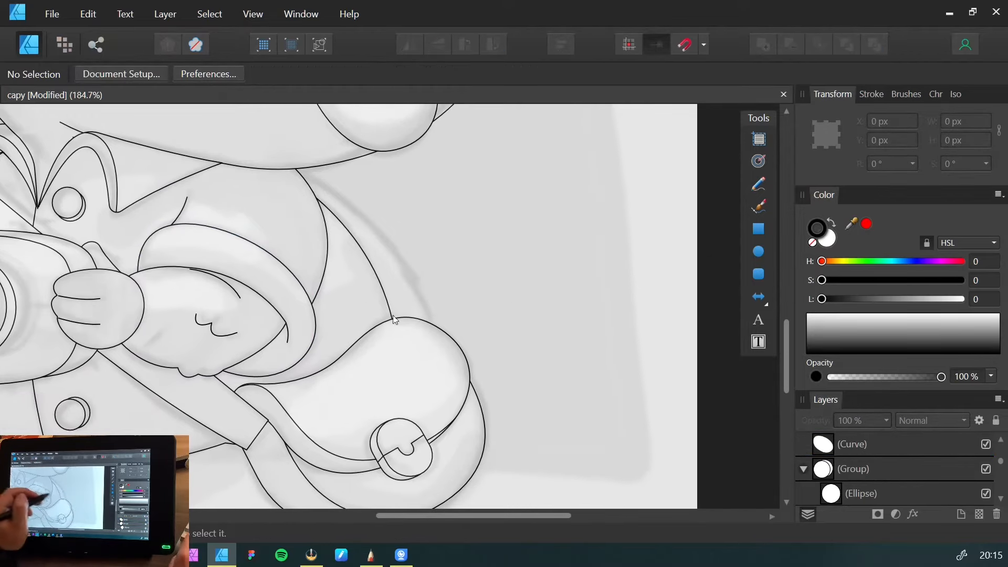
key("p")
left_click(285, 164)
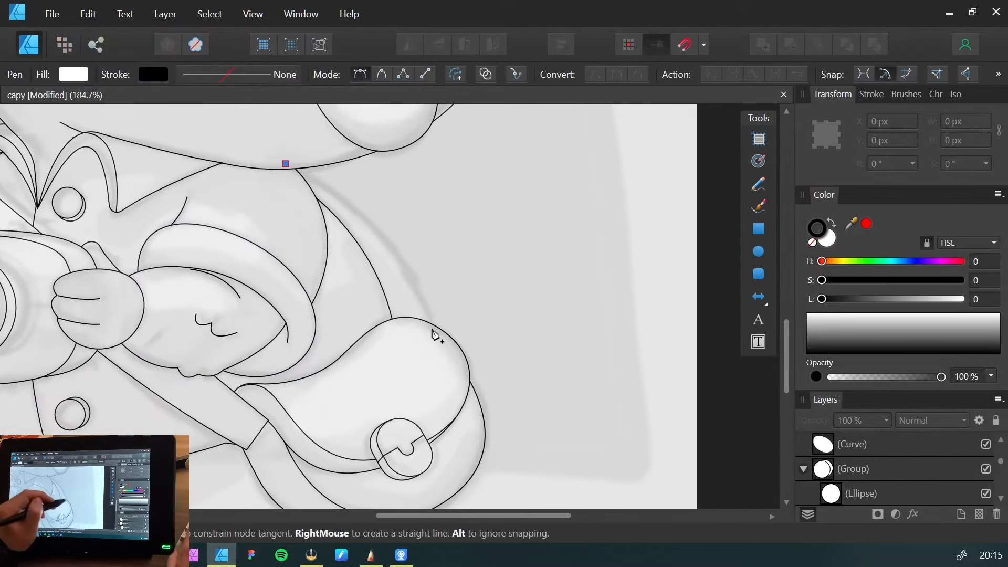
left_click_drag(432, 328, 466, 448)
left_click(285, 164)
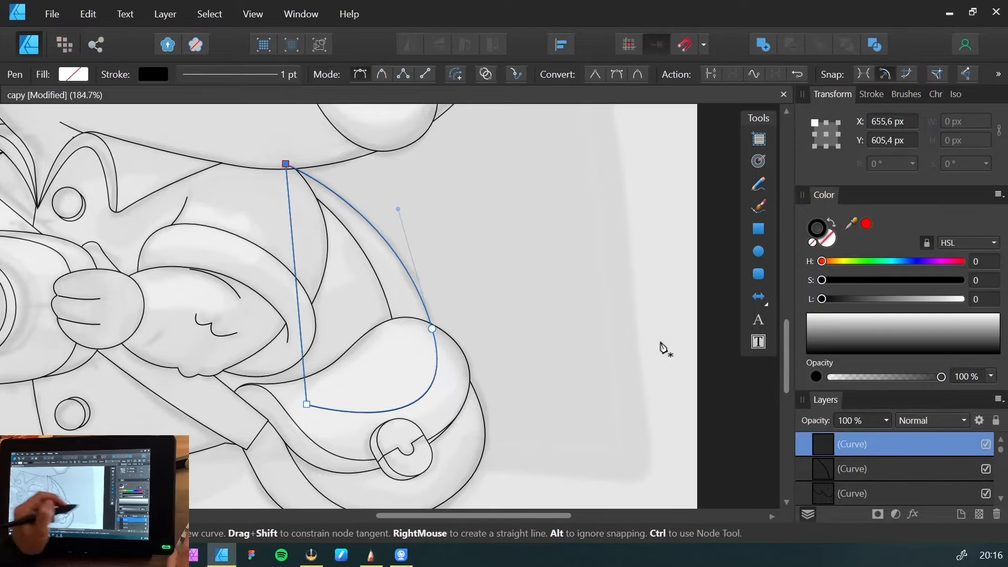
left_click(826, 330)
mouse_move(823, 332)
left_mouse_down()
mouse_move(795, 358)
mouse_move(799, 309)
left_mouse_up()
left_click(826, 239)
Send the white back shape behind all other line art and deselect it
key("v")
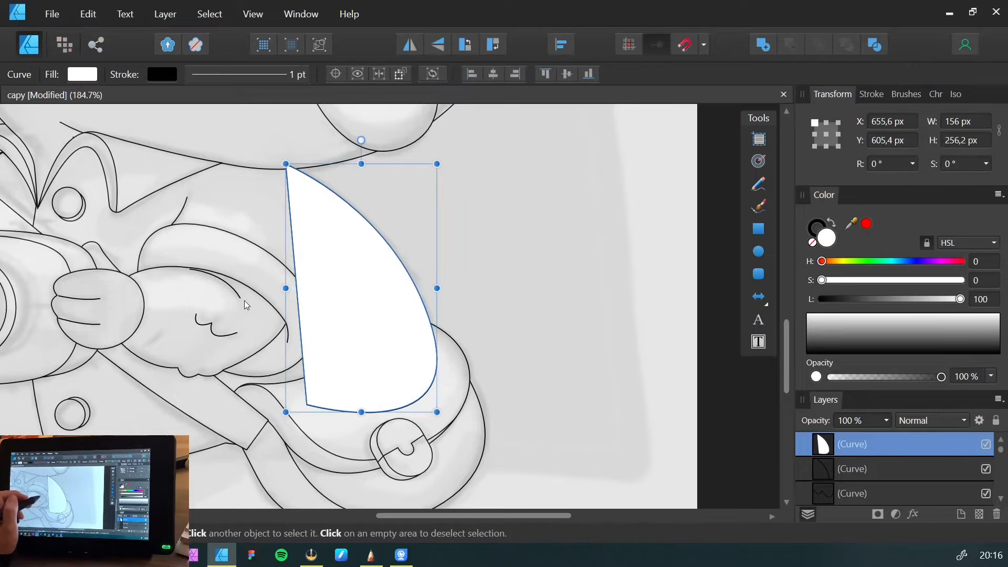
key("ctrl+shift+[")
left_click(575, 337)
Draw a closed white-filled shape about 216 by 236 px over the back's outer strip, with its inner edge running from the bag flap up to the chin
mouse_move(201, 333)
left_mouse_down()
mouse_move(269, 231)
mouse_move(317, 216)
left_mouse_up()
left_click_drag(218, 263, 308, 389)
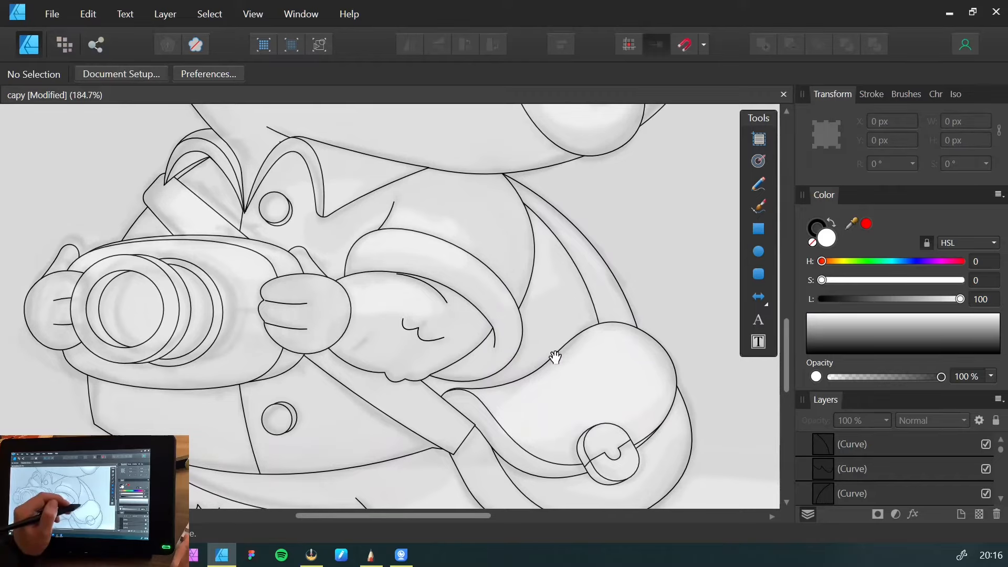
key("p")
left_click(614, 328)
left_click_drag(512, 196, 428, 138)
left_click(500, 134)
left_click(679, 271)
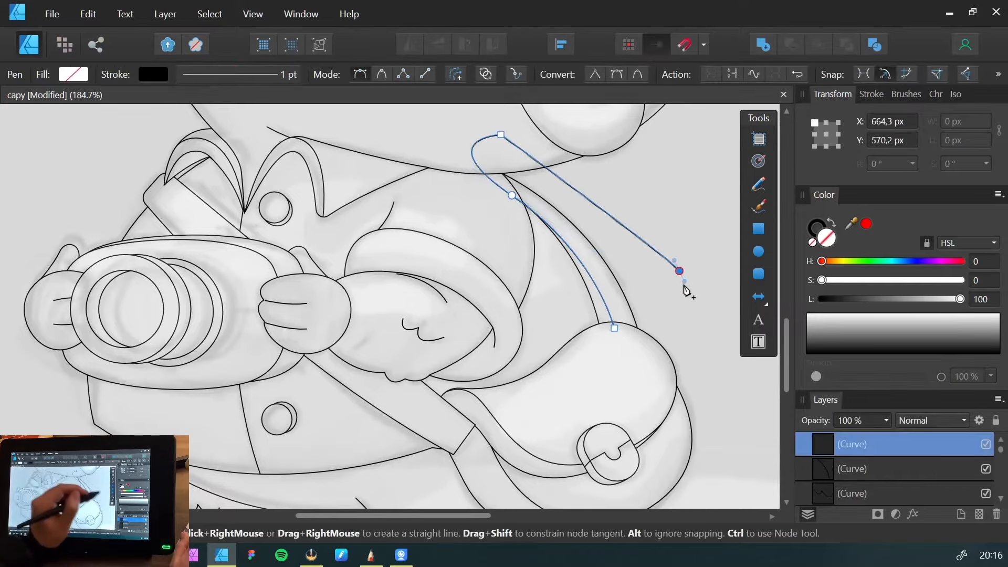
left_click(672, 362)
left_click(614, 328)
left_click(821, 333)
left_click(811, 315)
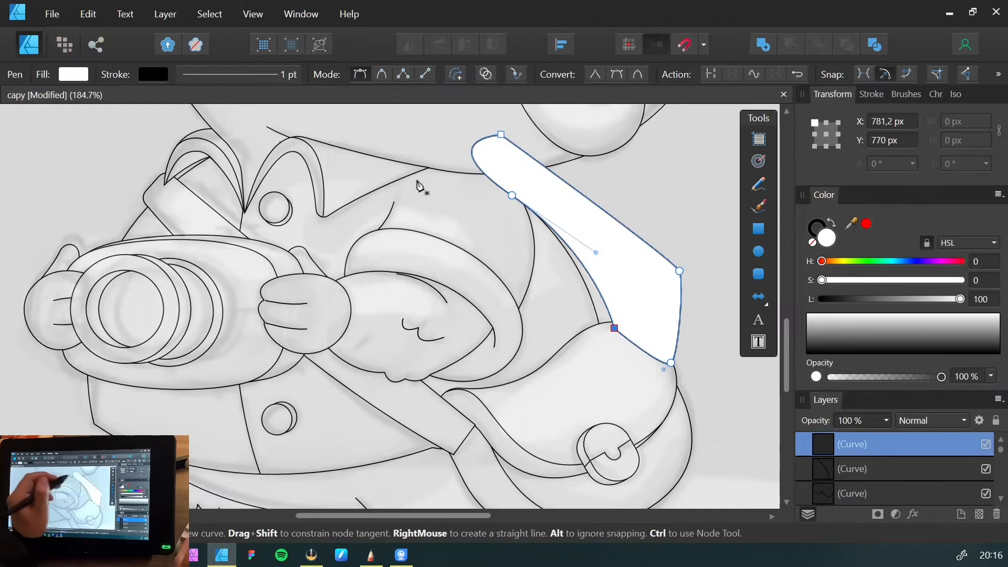
Cut the white strip shape and paste it inside the back shape so it is clipped by it
key("v")
key("ctrl+x")
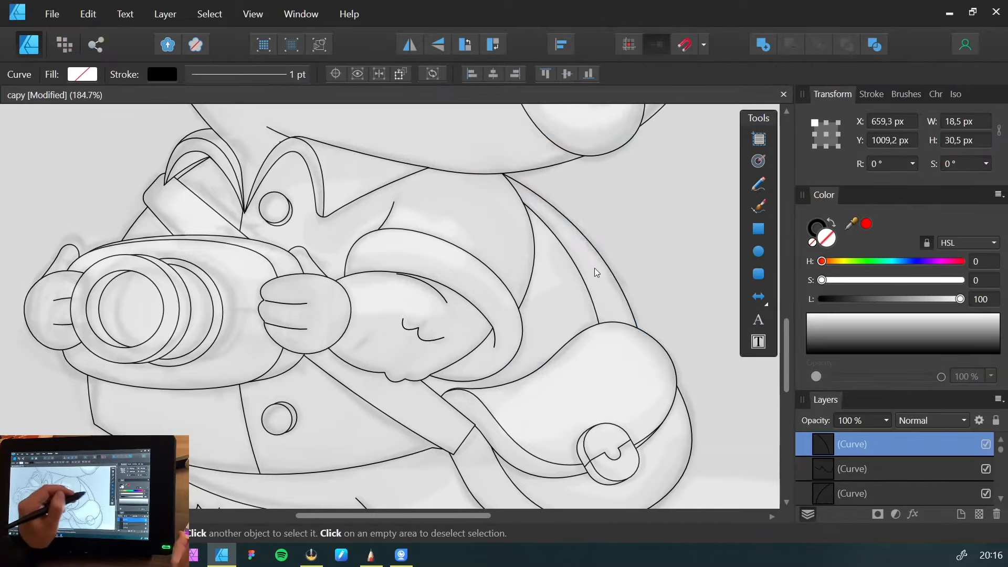
left_click(594, 268)
key("ctrl+alt+v")
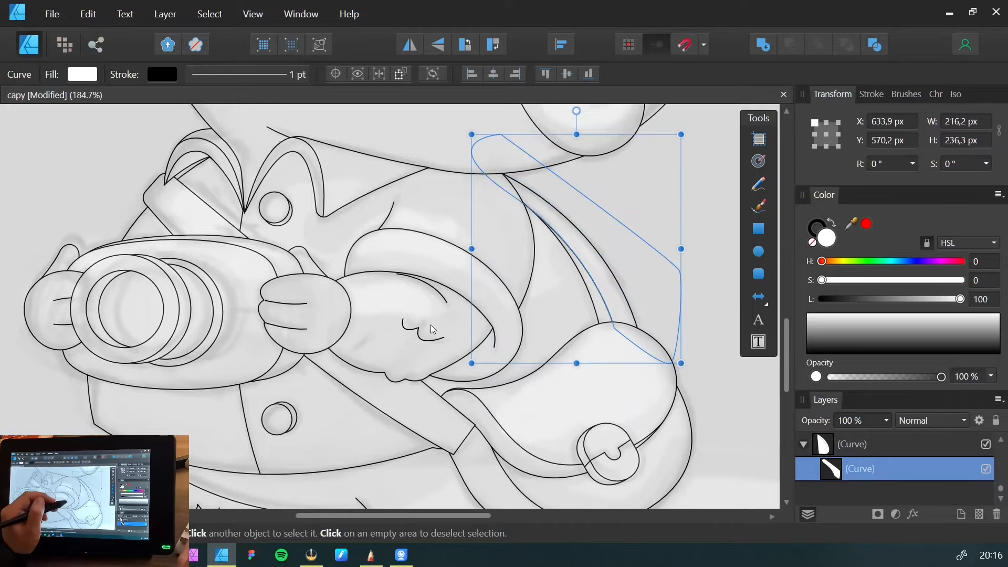
Draw the scalloped fur mark as an open, unfilled curve on the upper part of the leg nearest the bag
left_click_drag(271, 293, 377, 148)
left_click_drag(337, 311, 258, 355)
mouse_move(350, 292)
left_mouse_down()
mouse_move(326, 274)
mouse_move(297, 319)
left_mouse_up()
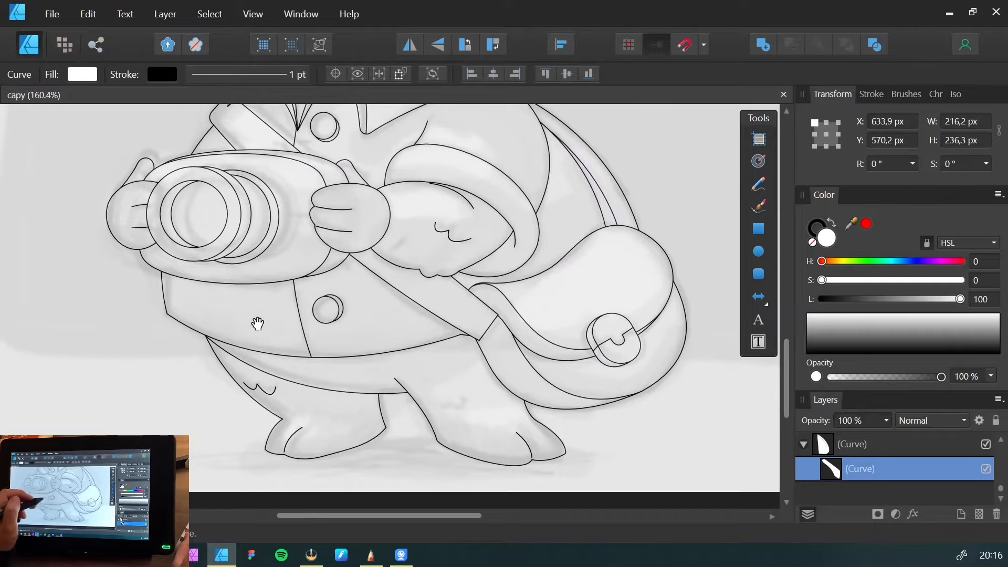
left_click_drag(177, 308, 228, 406)
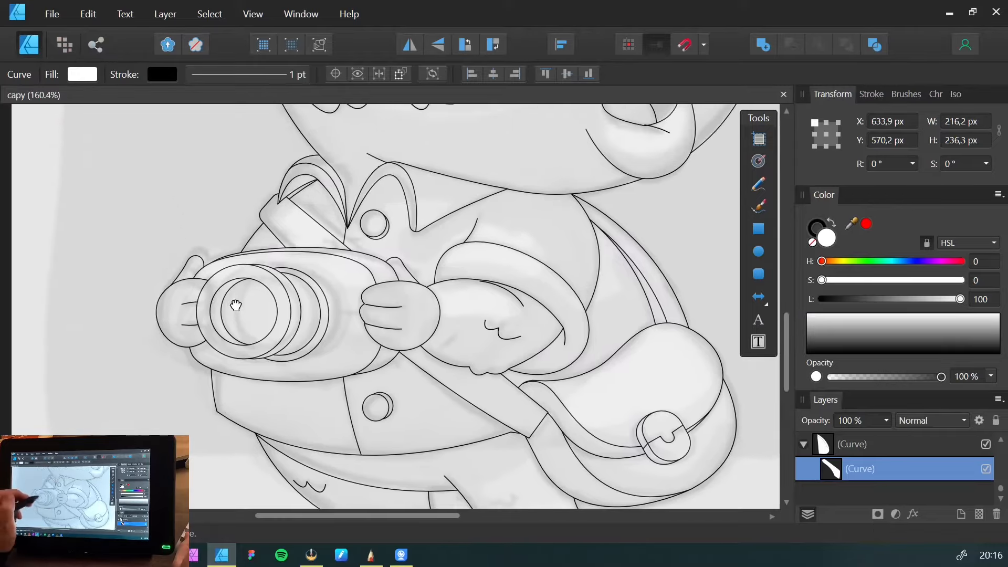
left_click_drag(236, 304, 242, 412)
mouse_move(344, 327)
left_mouse_down()
mouse_move(224, 346)
mouse_move(241, 340)
left_mouse_up()
mouse_move(302, 312)
left_mouse_down()
mouse_move(293, 423)
mouse_move(261, 143)
mouse_move(274, 299)
mouse_move(299, 361)
mouse_move(362, 366)
left_mouse_up()
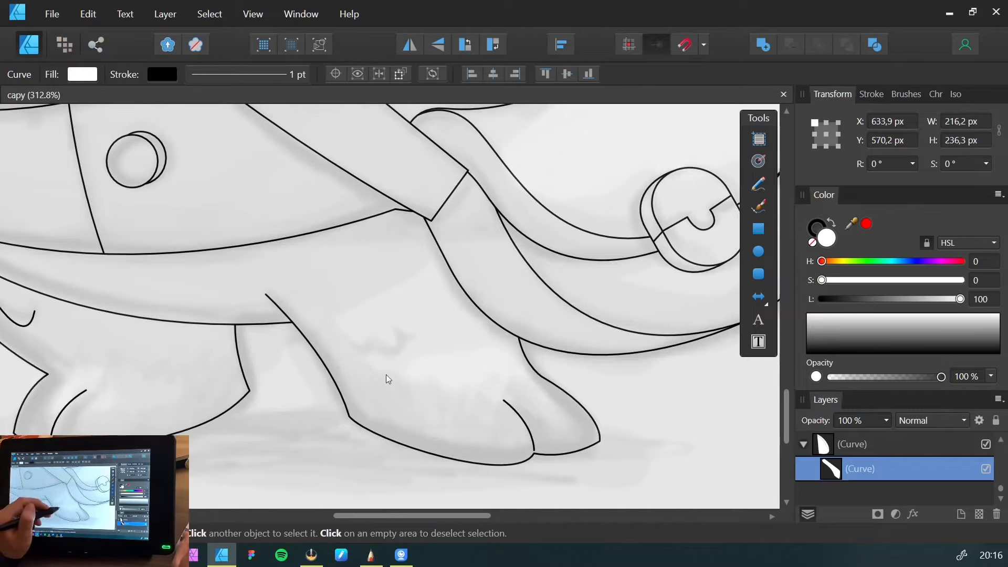
key("p")
left_click(342, 338)
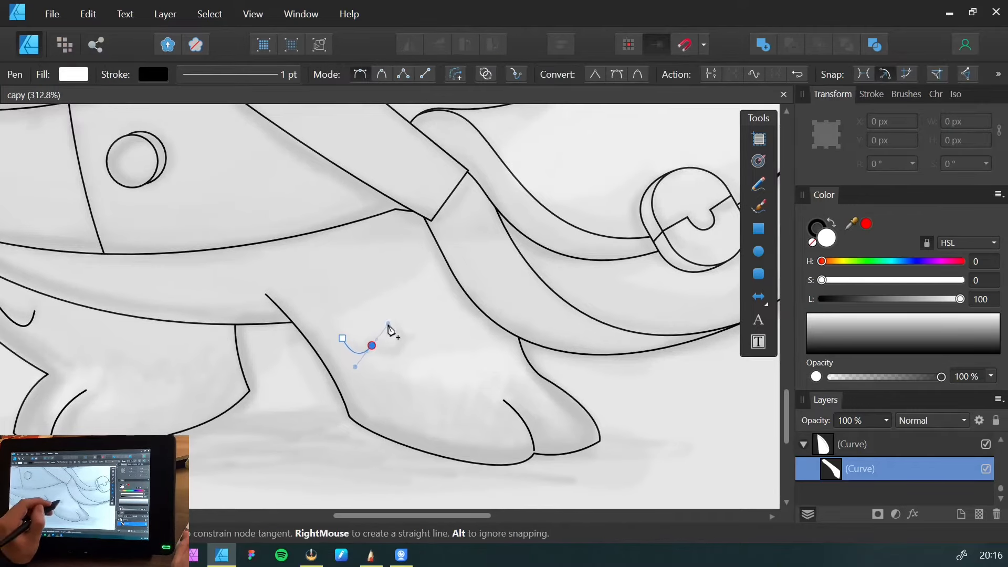
left_click_drag(389, 328, 390, 330)
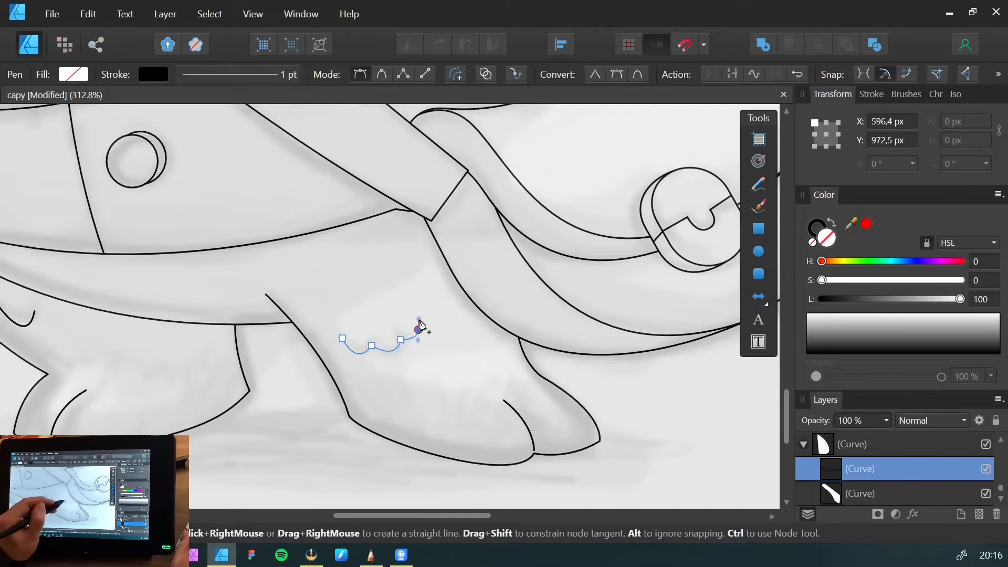
Finish the scalloped fur line on the front leg with a white fill and a black stroke
left_click_drag(818, 350, 787, 262)
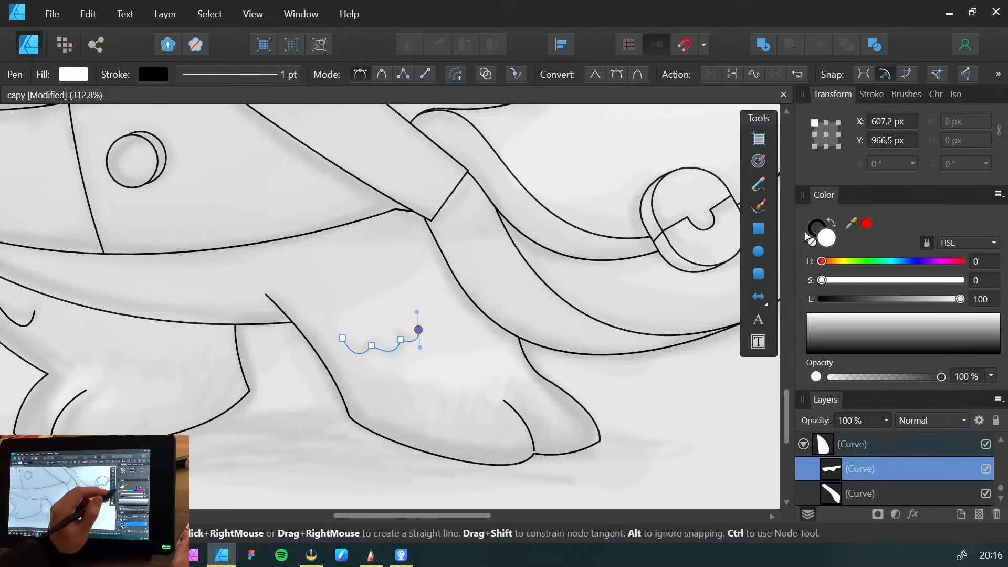
left_click(815, 227)
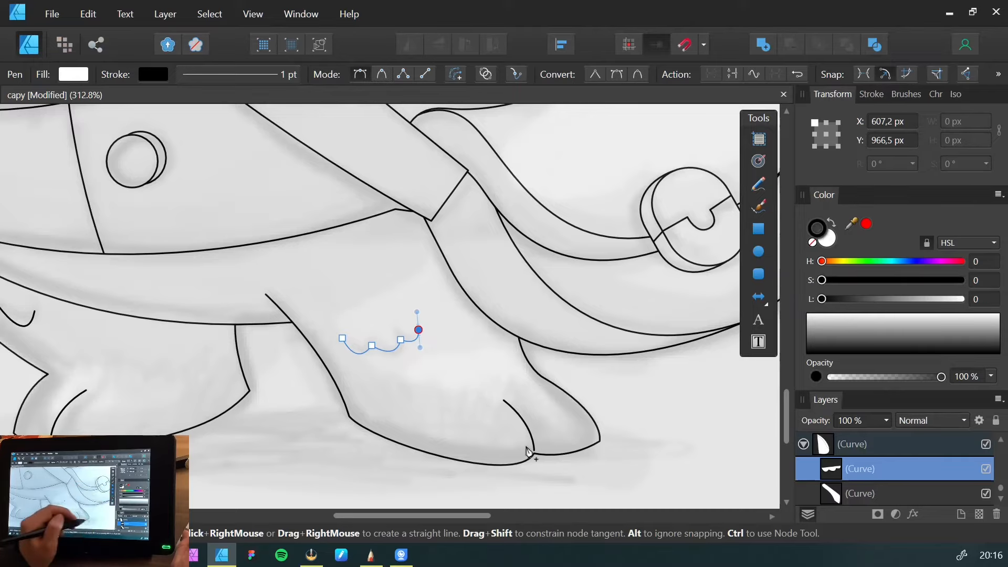
key("v")
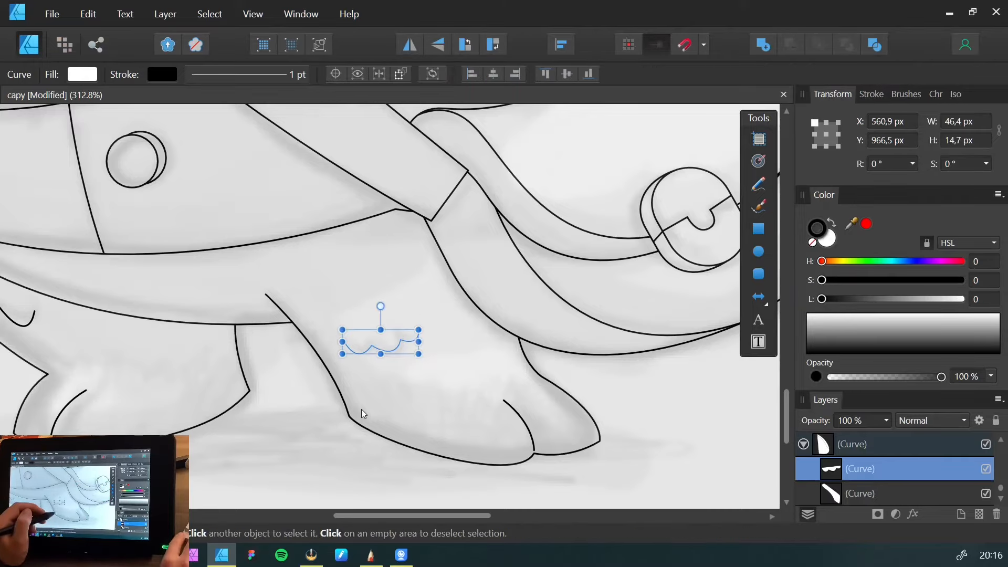
Cut the fur curve out of its parent shape and paste it as a separate curve above the leg outline
key("ctrl+x")
left_click(356, 413)
key("ctrl+v")
Save the document and deselect the fur curve
key("space")
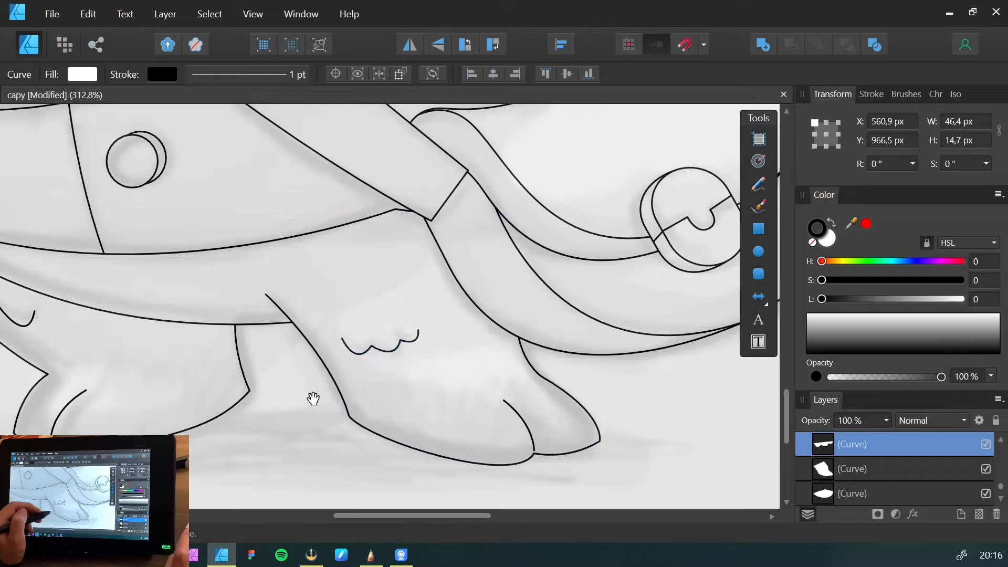
mouse_move(309, 392)
left_mouse_down()
mouse_move(441, 338)
mouse_move(524, 325)
left_mouse_up()
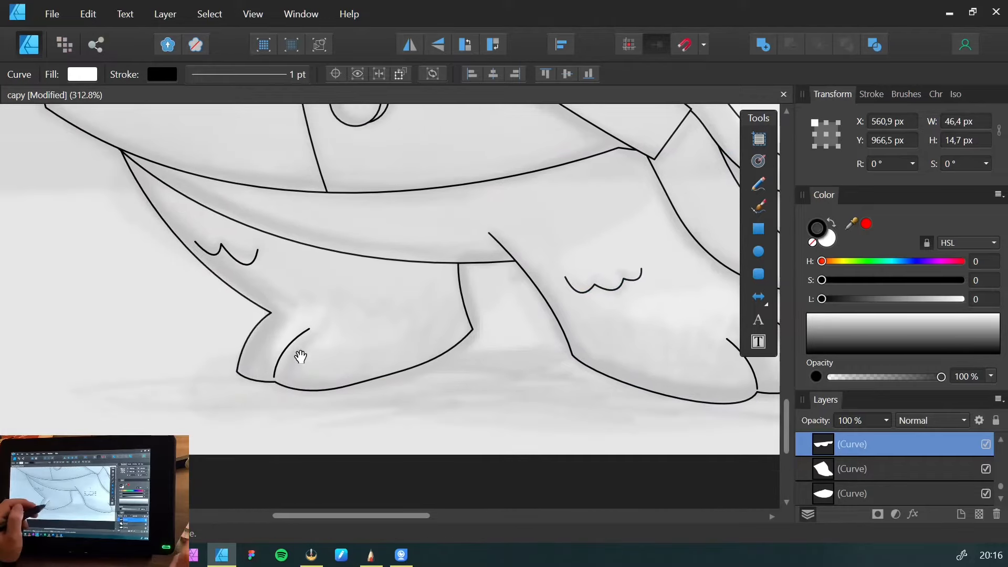
left_click_drag(439, 224, 237, 341)
left_click_drag(337, 194, 246, 406)
left_click_drag(385, 280, 167, 388)
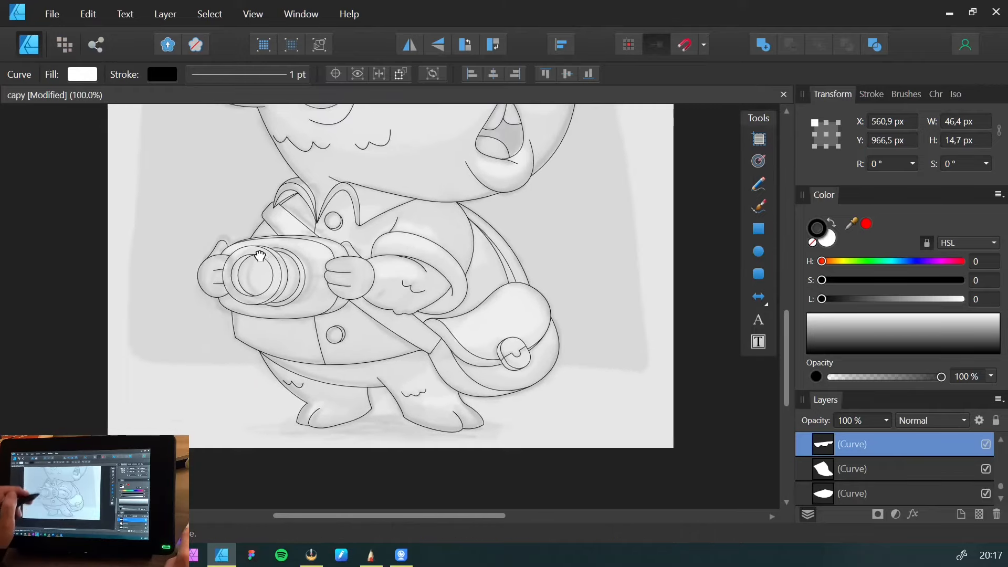
left_click_drag(259, 254, 236, 328)
left_click_drag(348, 296, 128, 295)
key("ctrl+s")
left_click_drag(253, 260, 243, 306)
left_click(222, 319)
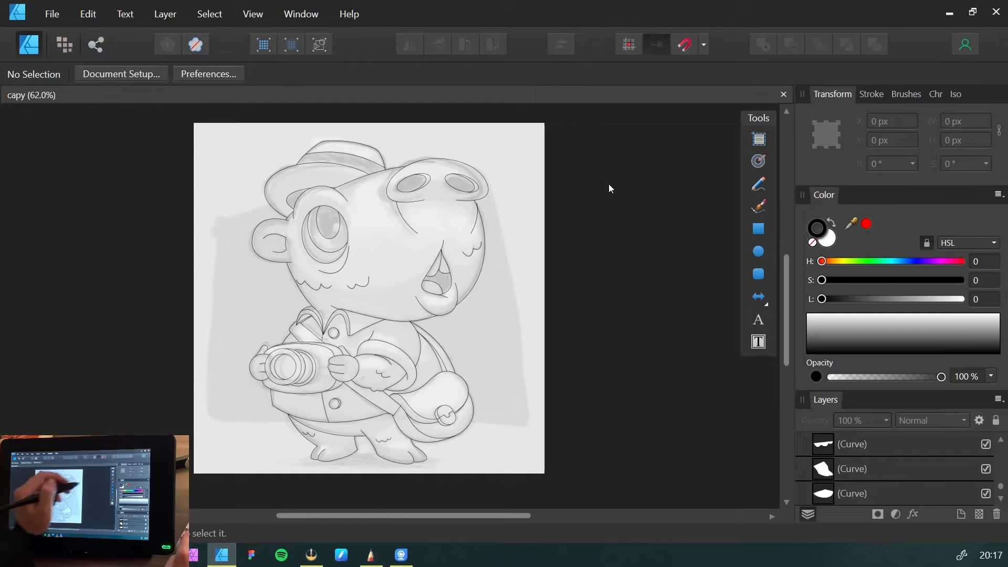
Insert a document-sized artboard around the existing capybara drawing
left_click(758, 139)
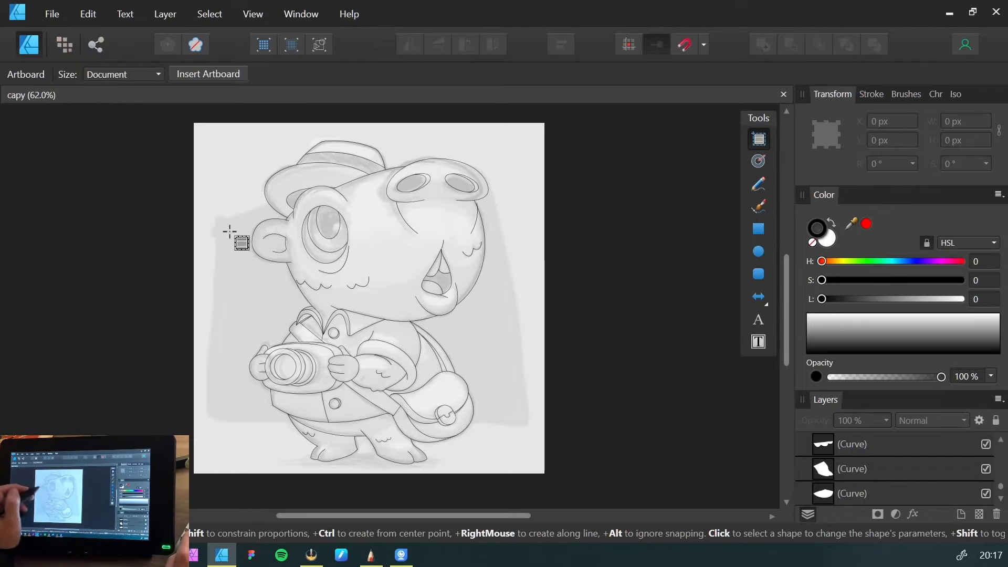
left_click_drag(419, 323, 311, 325)
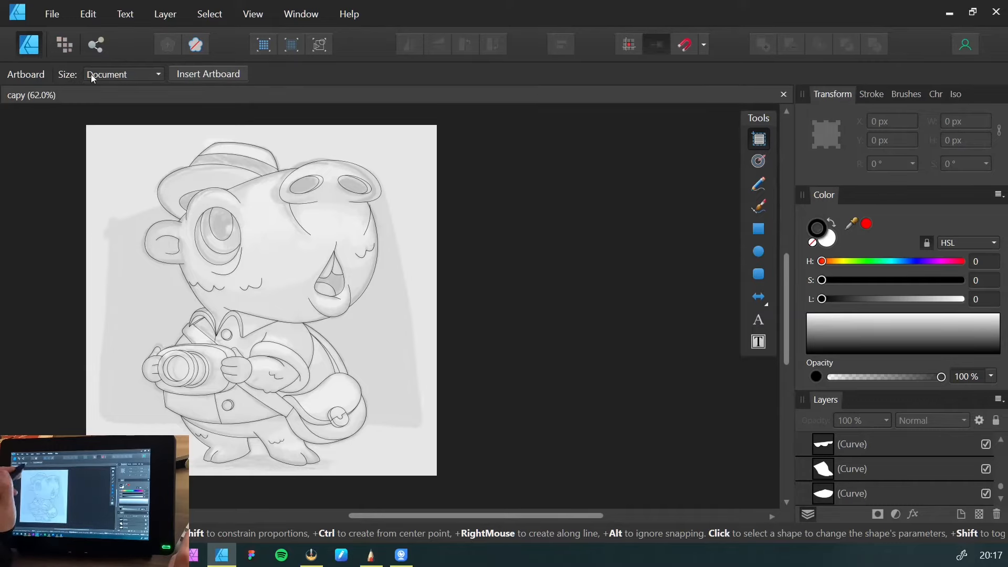
left_click(194, 75)
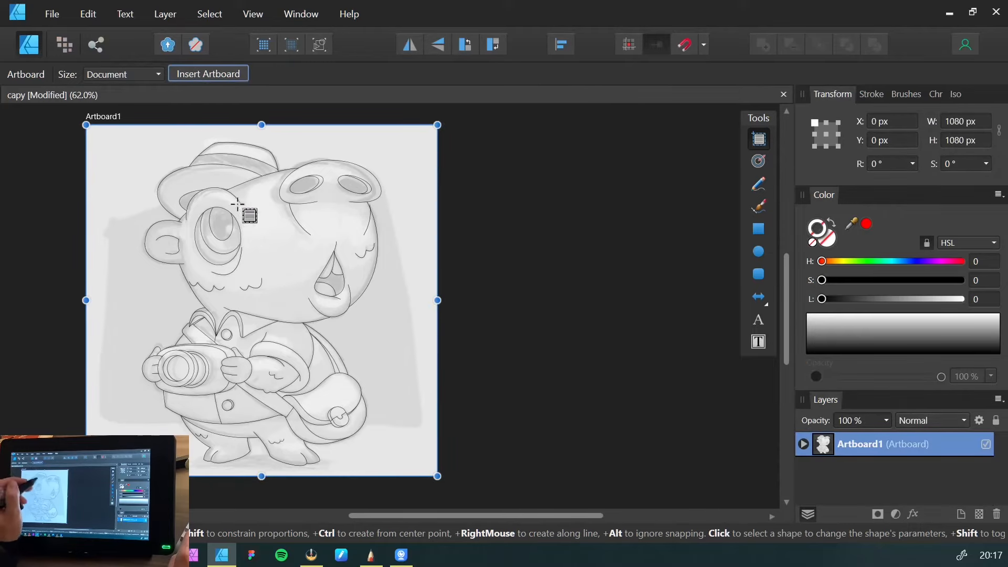
Insert a second, empty artboard of document size beside the first one
left_click_drag(191, 261, 245, 264)
left_click_drag(393, 258, 186, 291)
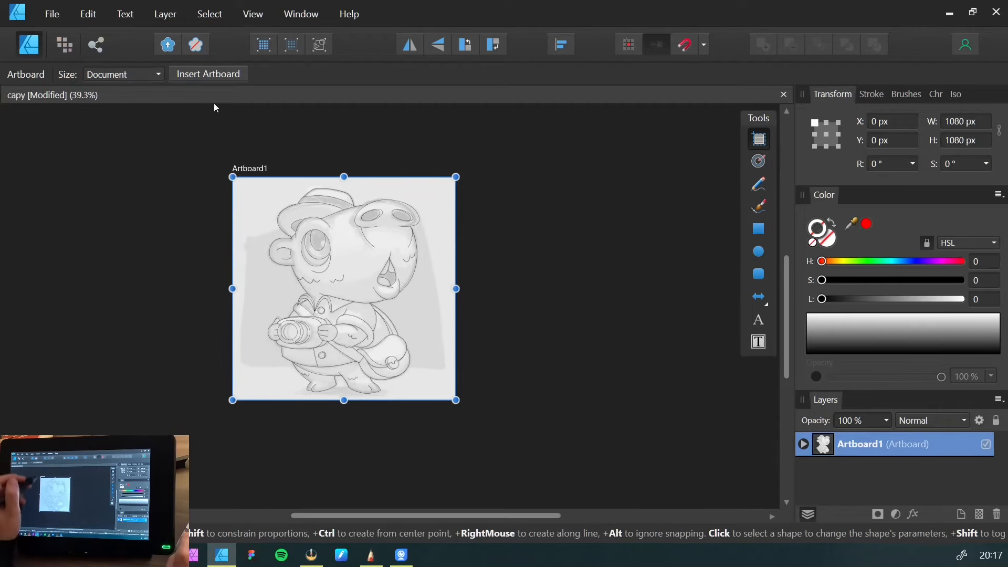
left_click(208, 74)
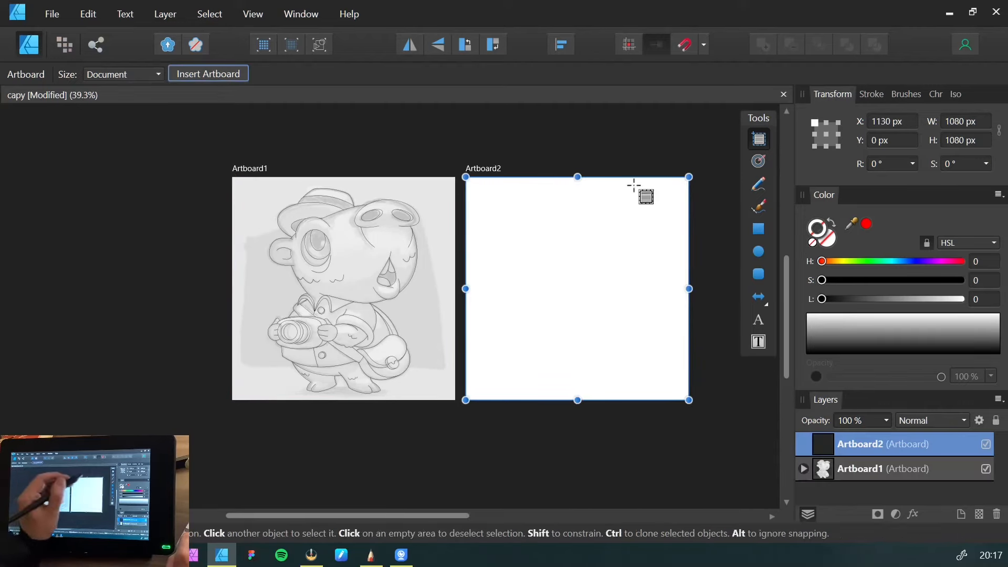
Rename Artboard1 as baseVectors and deselect it
key("v")
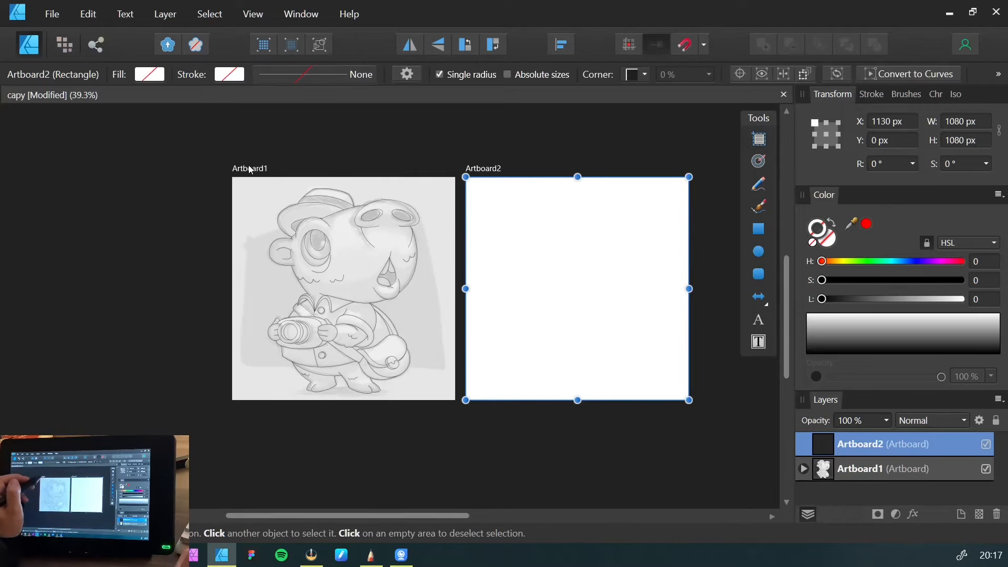
left_click_drag(250, 169, 209, 159)
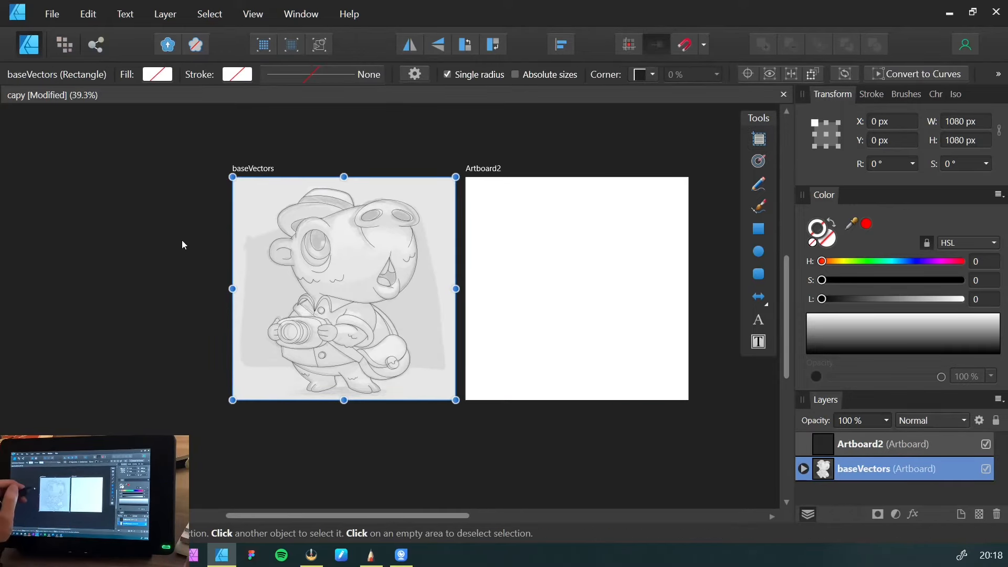
left_click(180, 255)
Copy all the character's vector shapes from baseVectors into Artboard2 and save the document
left_click_drag(496, 435, 180, 180)
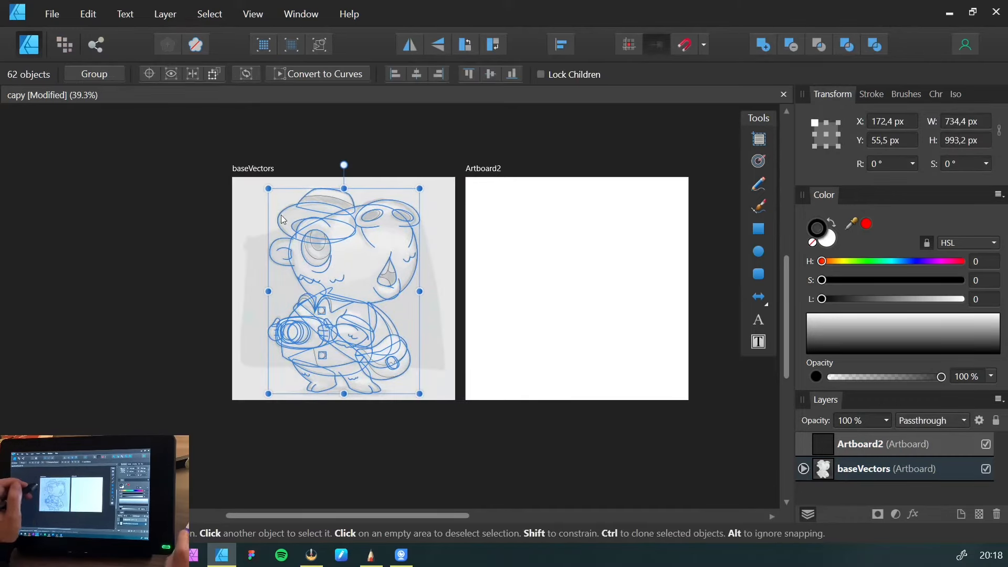
left_click(474, 168)
key("ctrl+v")
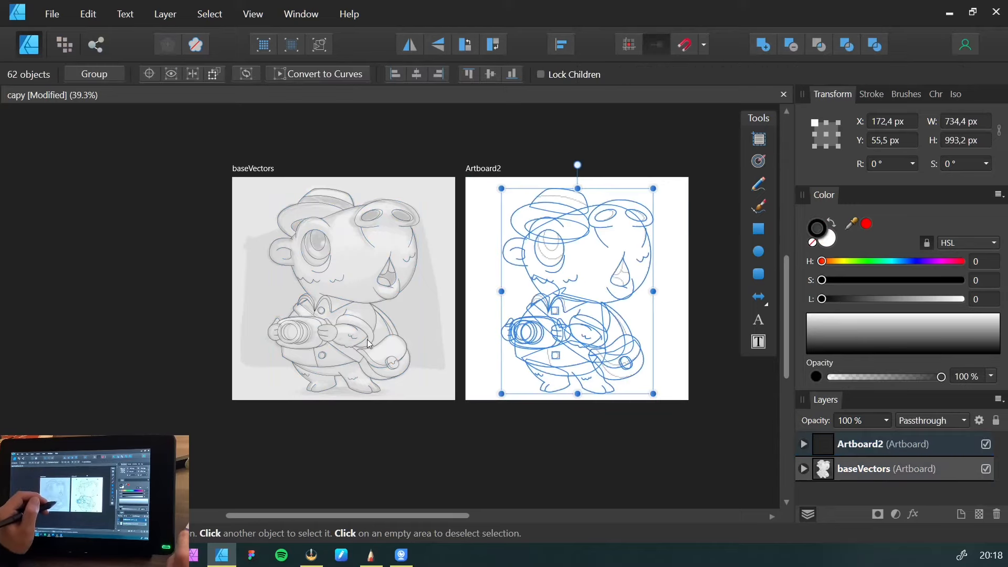
left_click(486, 461)
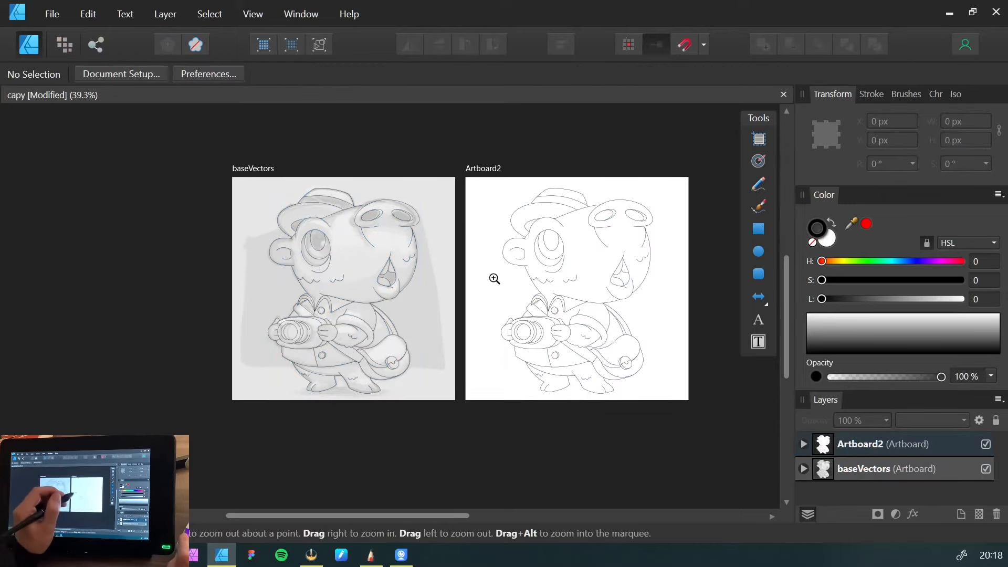
left_click_drag(492, 279, 627, 317)
left_click_drag(549, 303, 346, 231)
key("ctrl+s")
Select all the line art on Artboard2 and group it
key("z")
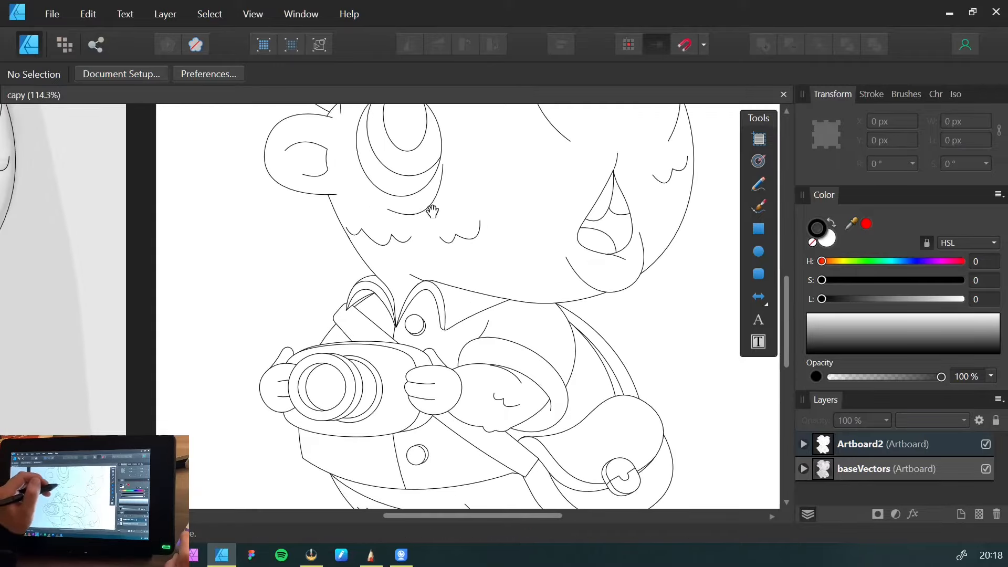
left_click_drag(432, 209, 360, 300)
left_click_drag(426, 252, 275, 348)
mouse_move(260, 289)
left_mouse_down()
mouse_move(239, 299)
mouse_move(267, 297)
left_mouse_up()
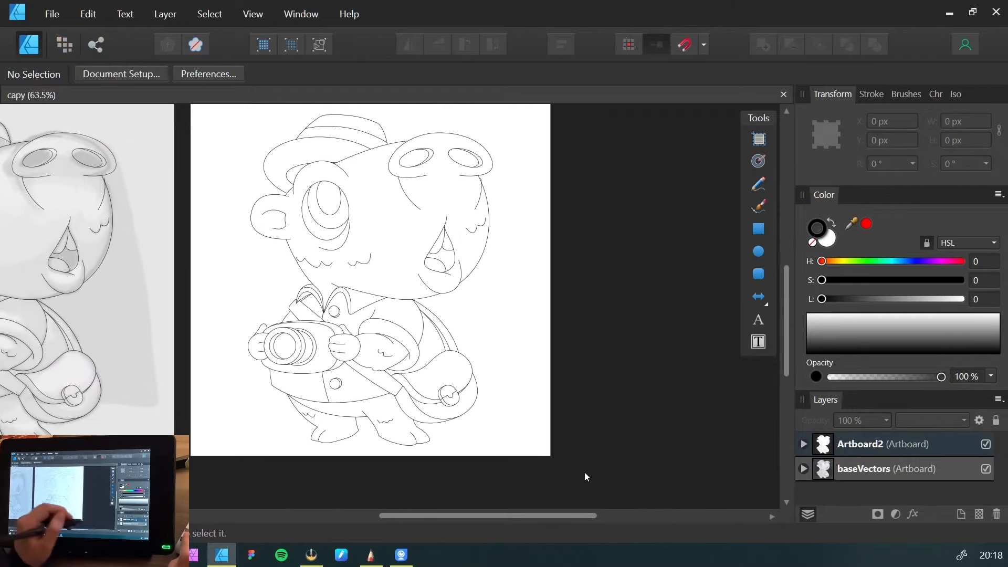
left_click_drag(583, 474, 210, 120)
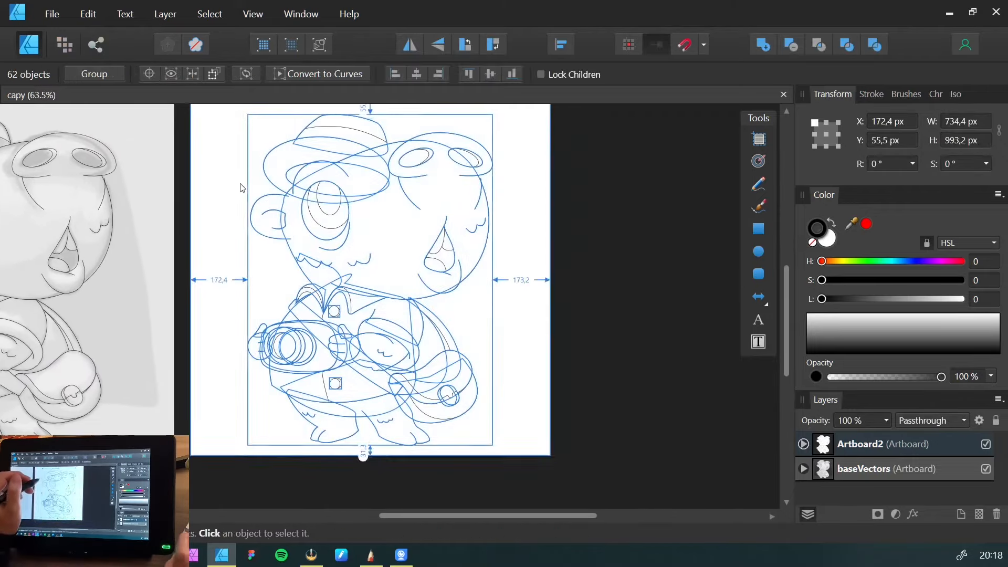
key("ctrl+g")
Set the stroke width of the line art group to 3,9 pt and deselect it
left_click(871, 95)
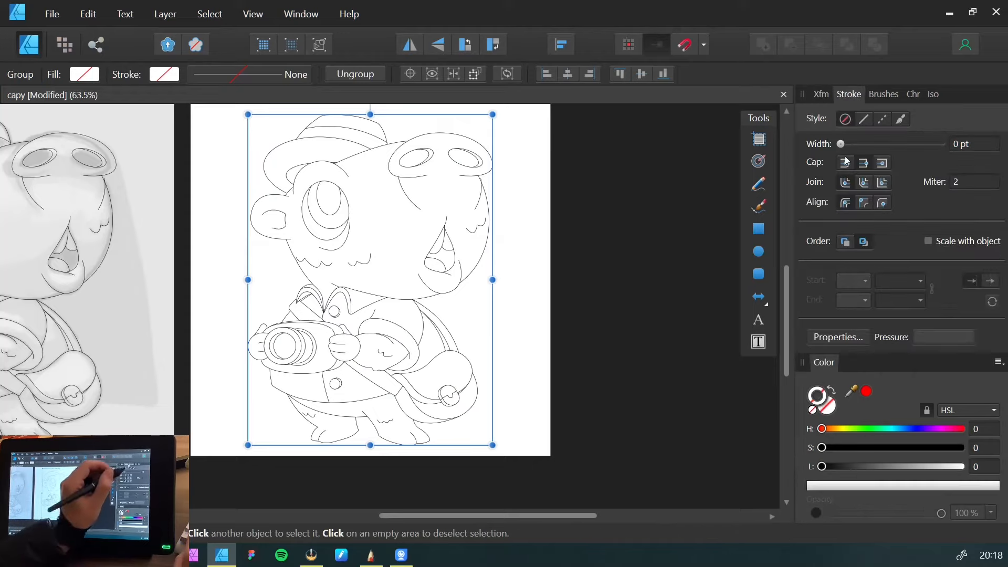
left_click_drag(842, 146, 869, 147)
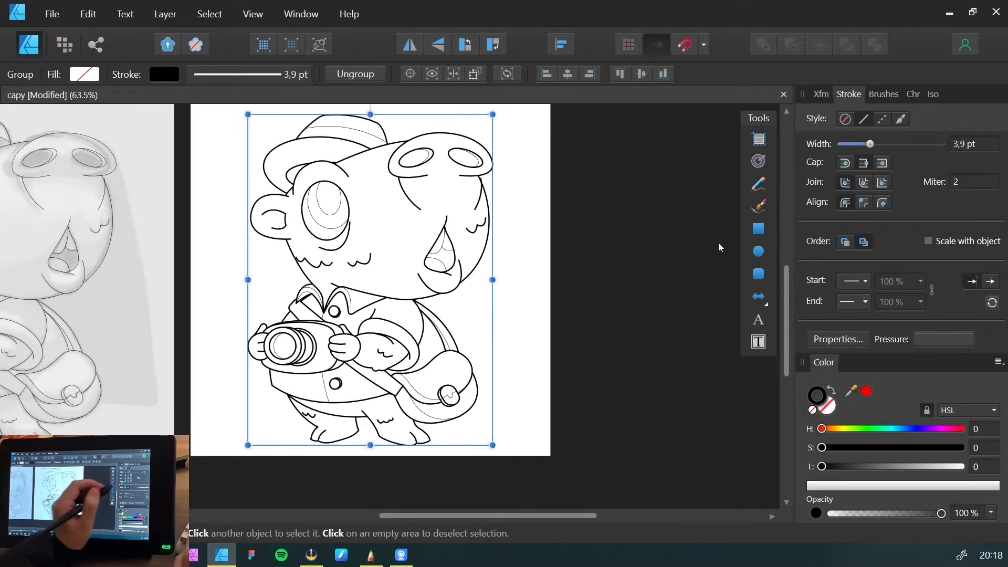
left_click(624, 261)
Set the stroke width of the pupil shape inside the eye to 2,5 pt and deselect it
key("z")
left_click_drag(287, 202, 448, 236)
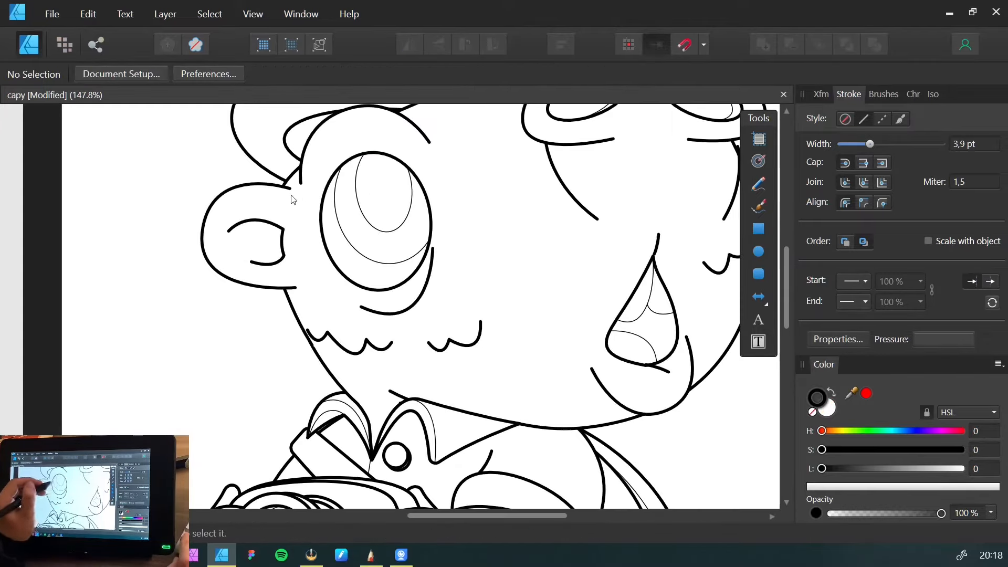
key("space")
left_click_drag(417, 271, 384, 266)
double_click(324, 206)
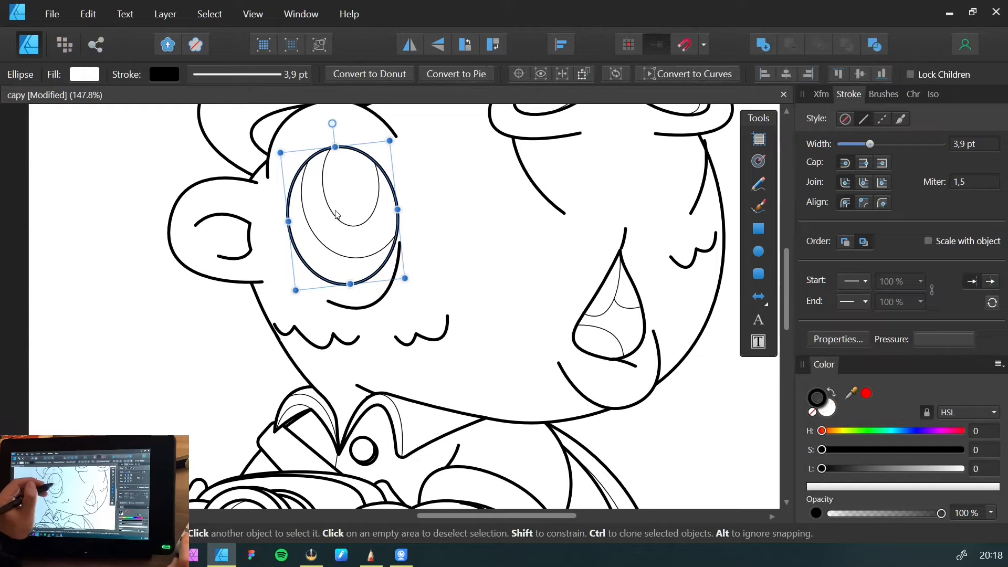
left_click(337, 214)
left_click_drag(861, 144, 867, 144)
mouse_move(379, 278)
left_mouse_down()
mouse_move(166, 319)
mouse_move(79, 320)
left_mouse_up()
left_click(270, 230)
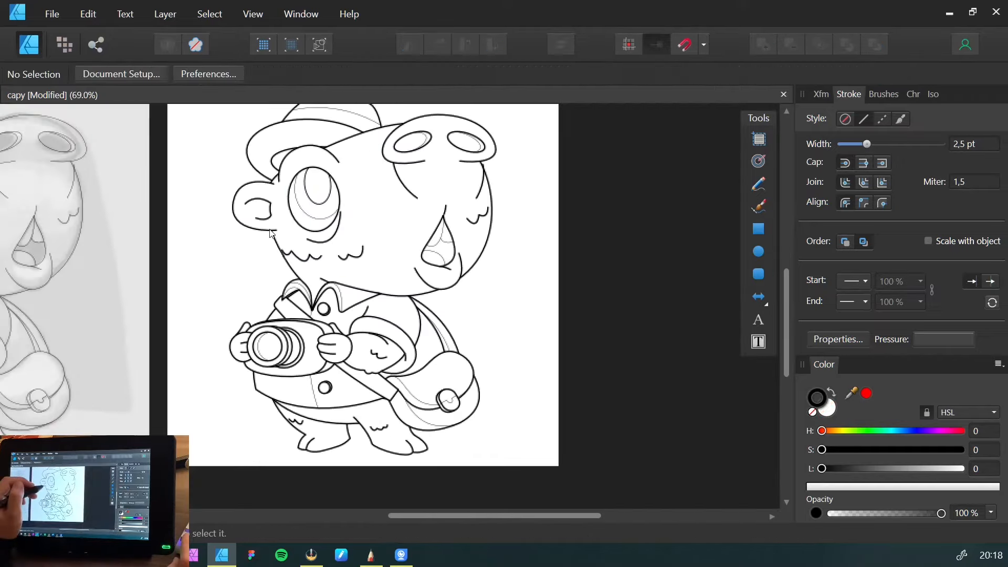
Save the document with the thickened line art
key("space")
left_click_drag(270, 231, 266, 254)
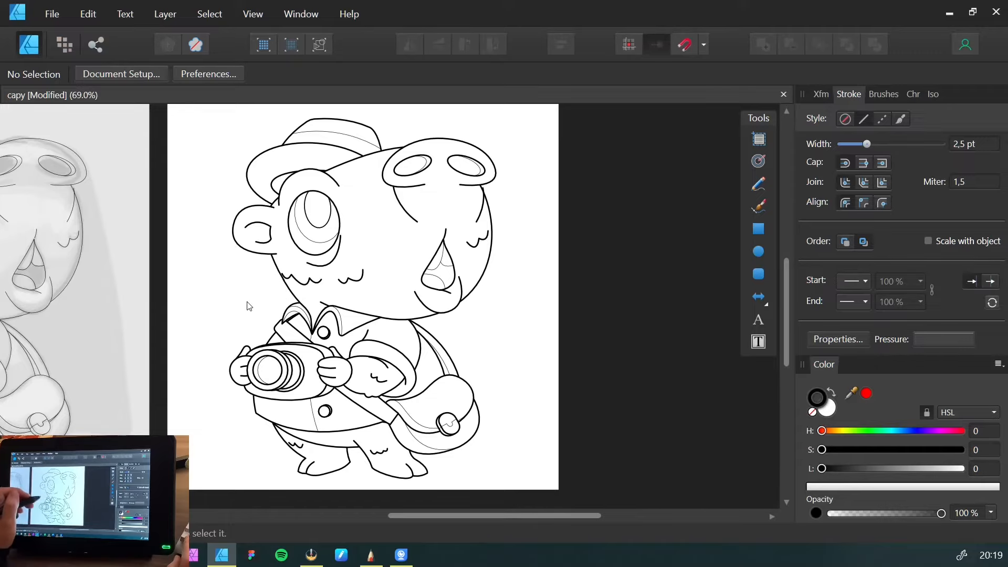
left_click_drag(213, 223, 236, 206)
scroll(275, 256, "up", 1)
left_click_drag(275, 256, 291, 302)
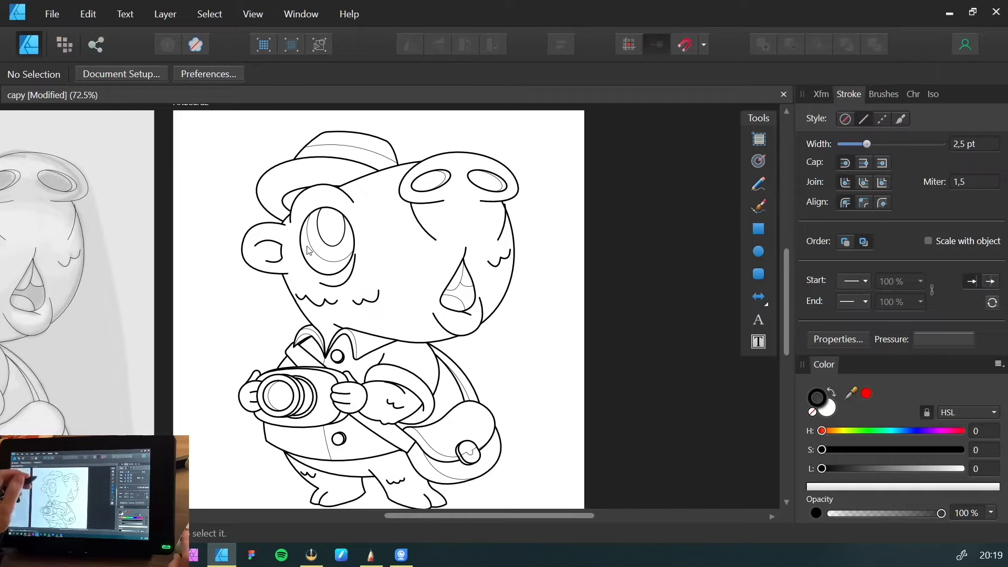
scroll(260, 252, "down", 2)
key("ctrl+s")
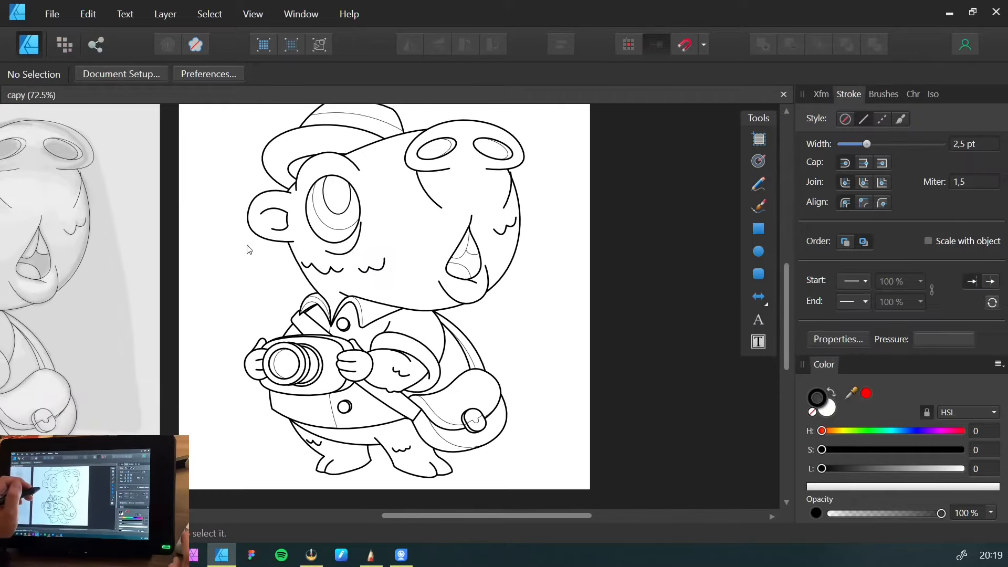
left_click_drag(285, 267, 242, 291)
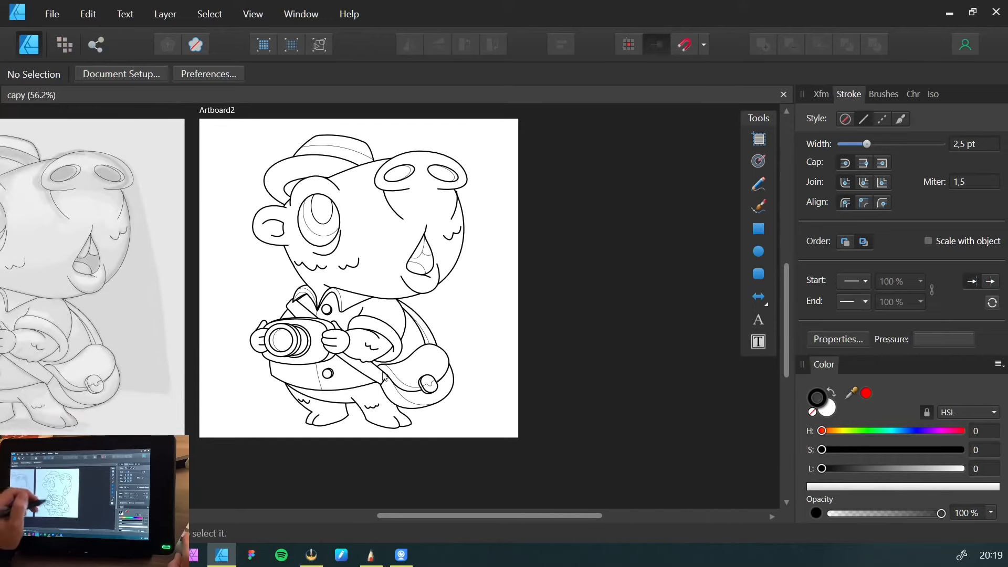
Select the line art group on Artboard2 and try to bring the Layers panel back into view
mouse_move(528, 449)
left_mouse_down()
mouse_move(339, 236)
mouse_move(210, 122)
left_mouse_up()
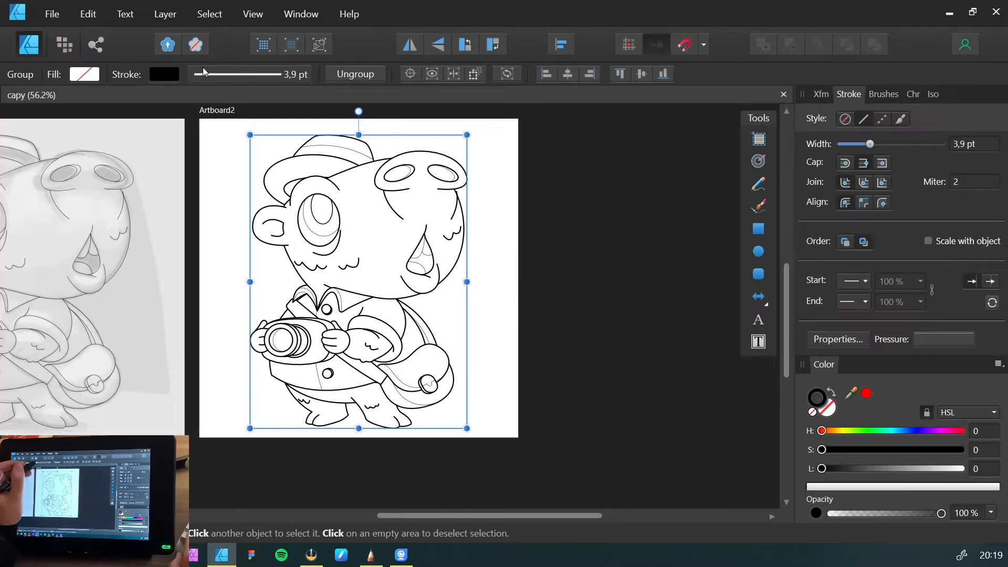
left_click(240, 11)
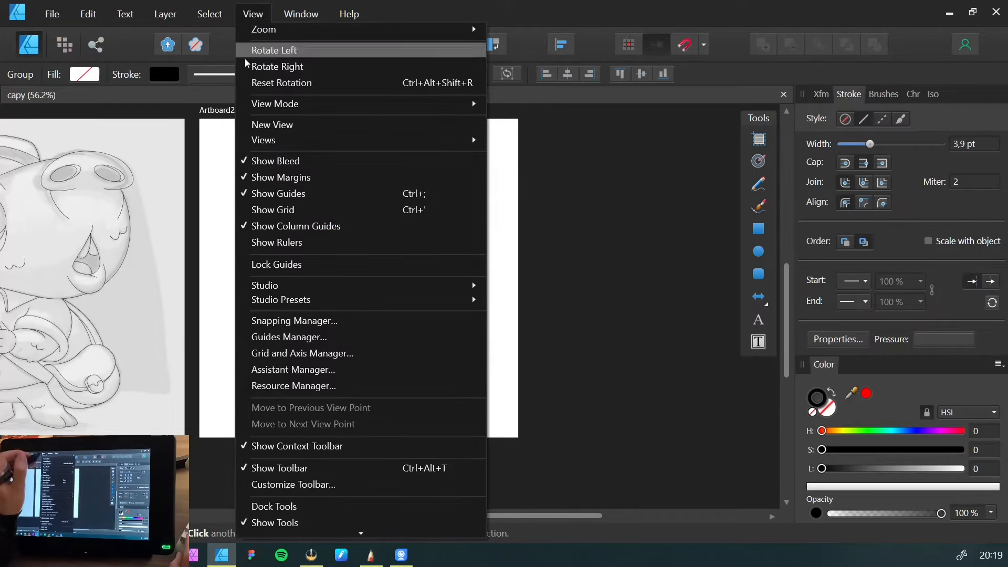
mouse_move(282, 284)
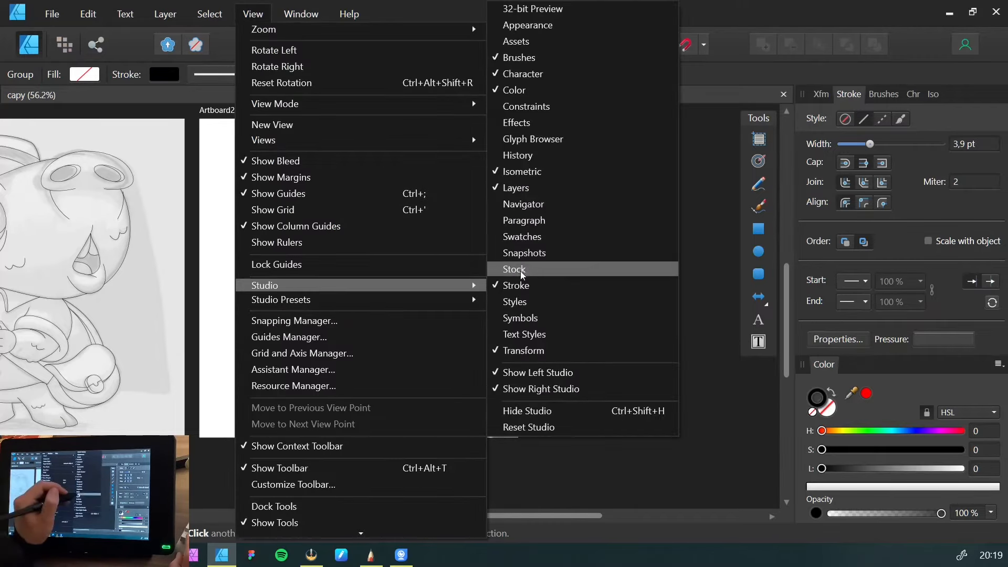
left_click(508, 190)
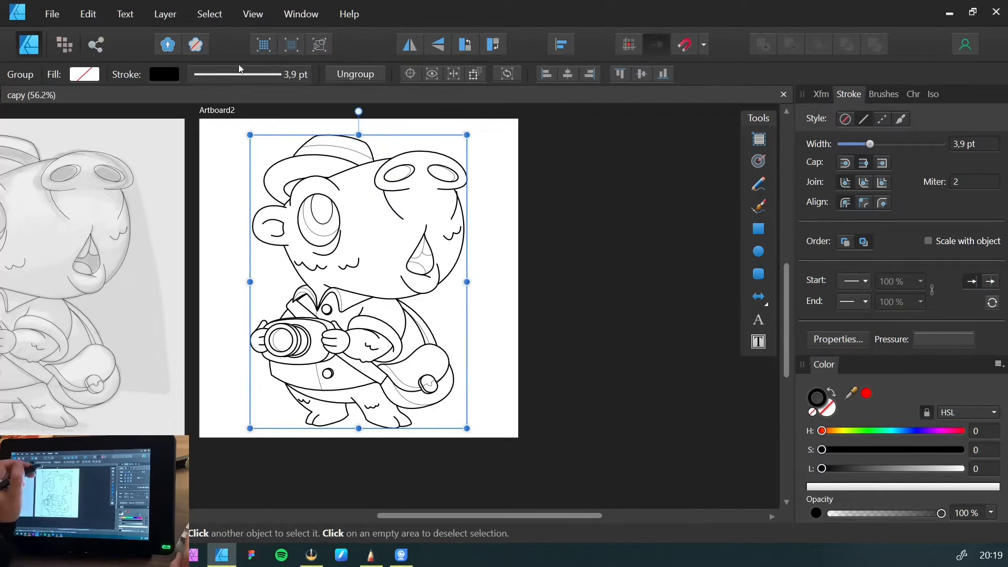
left_click(246, 17)
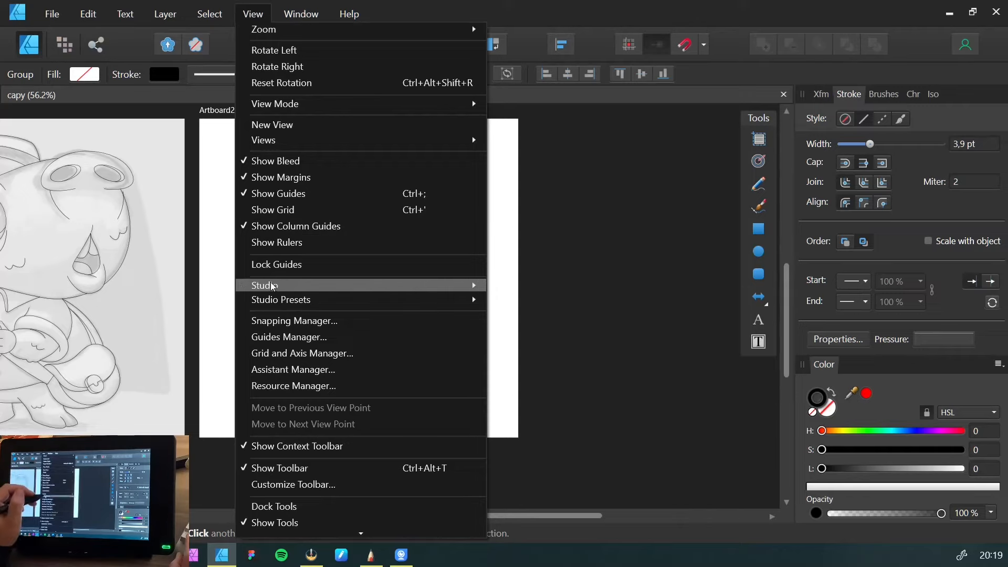
left_click(512, 189)
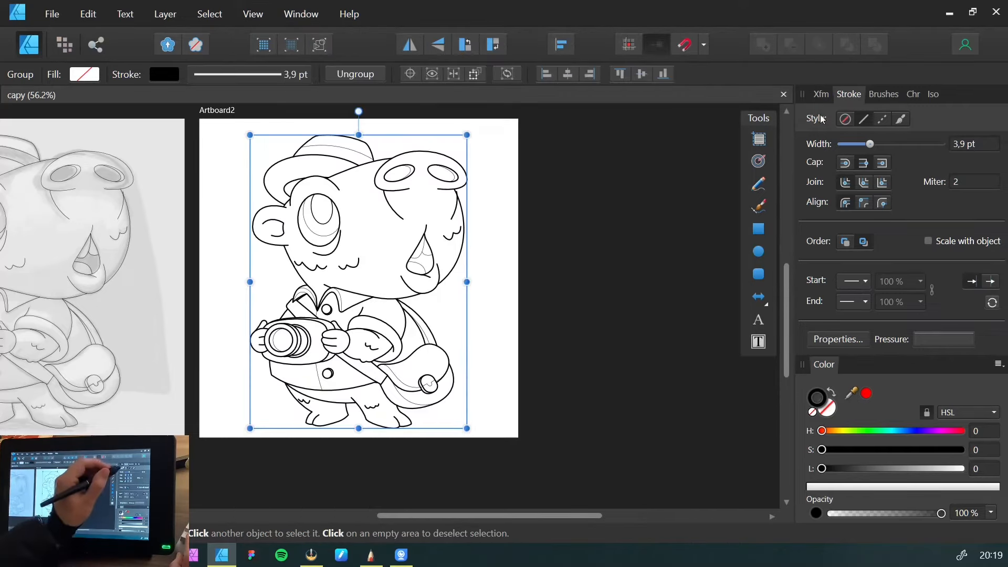
Show the Layers panel and keep the line art group on Artboard2 selected
mouse_move(820, 366)
left_mouse_down()
mouse_move(518, 225)
mouse_move(753, 386)
mouse_move(847, 377)
mouse_move(820, 367)
left_mouse_up()
left_click(843, 371)
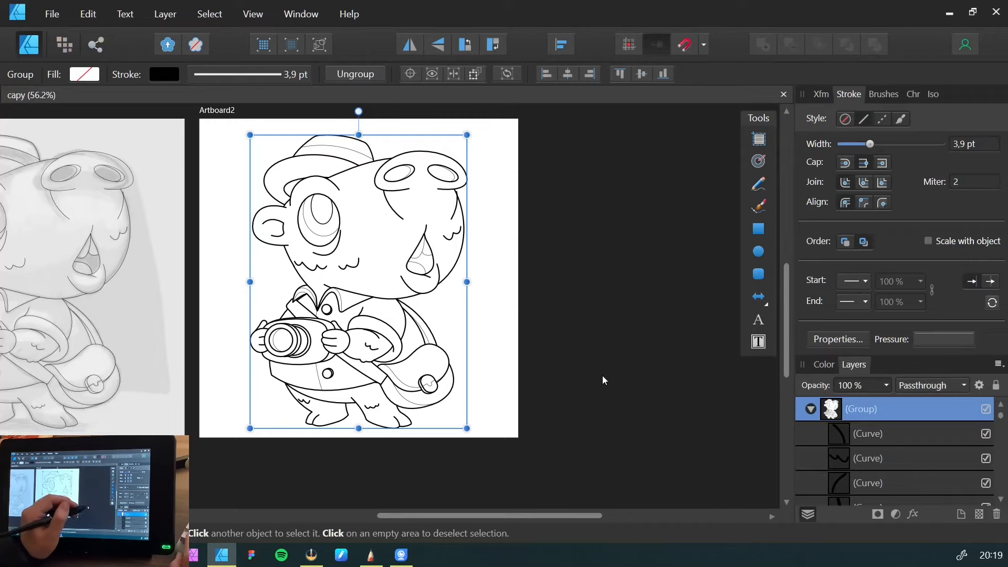
left_click(598, 342)
left_click(340, 256)
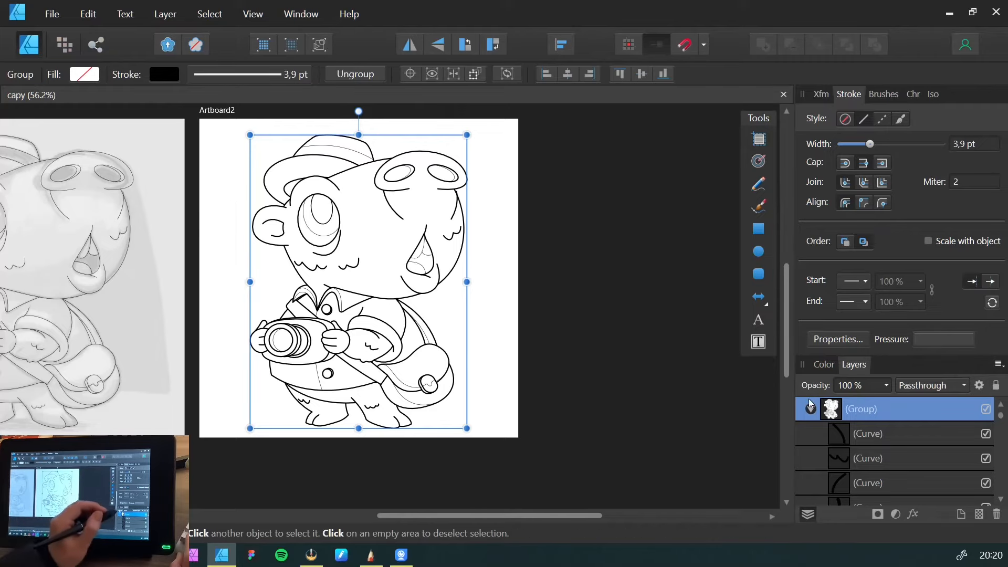
Add a solid black Outline layer effect with a 5,5 px radius, aligned outside, to the Artboard2 line art group and deselect it
left_click(912, 515)
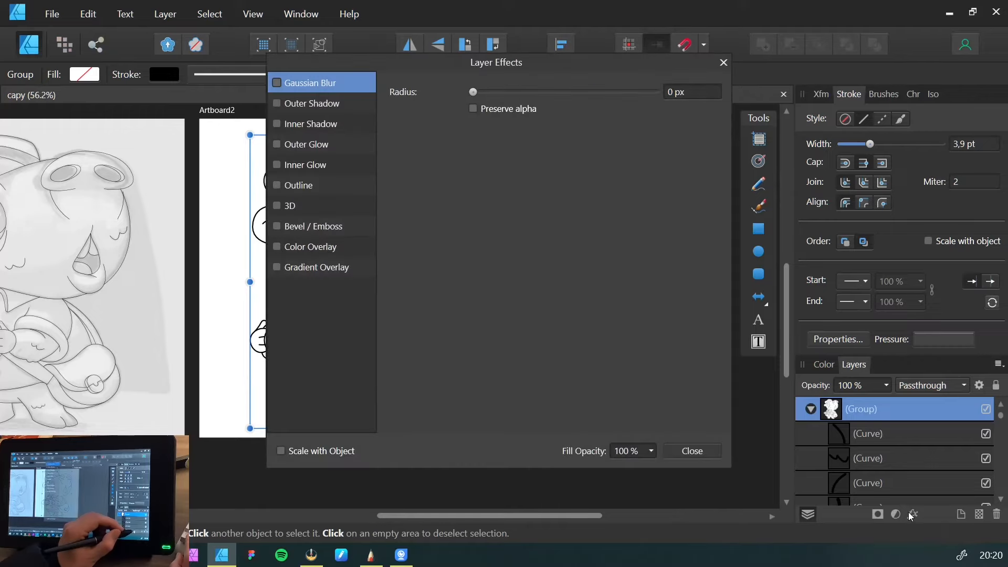
left_click_drag(352, 63, 572, 112)
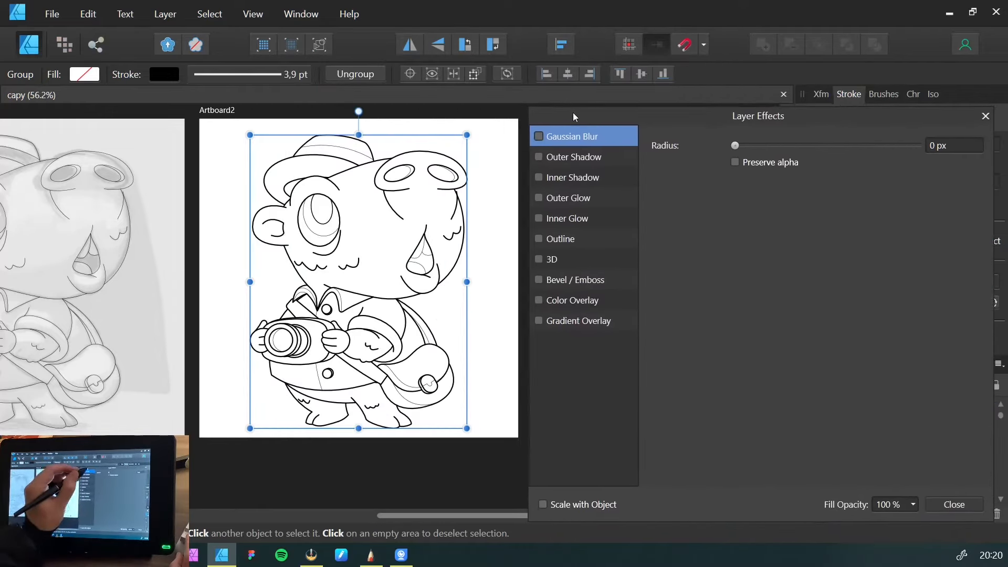
left_click(540, 239)
left_click(555, 241)
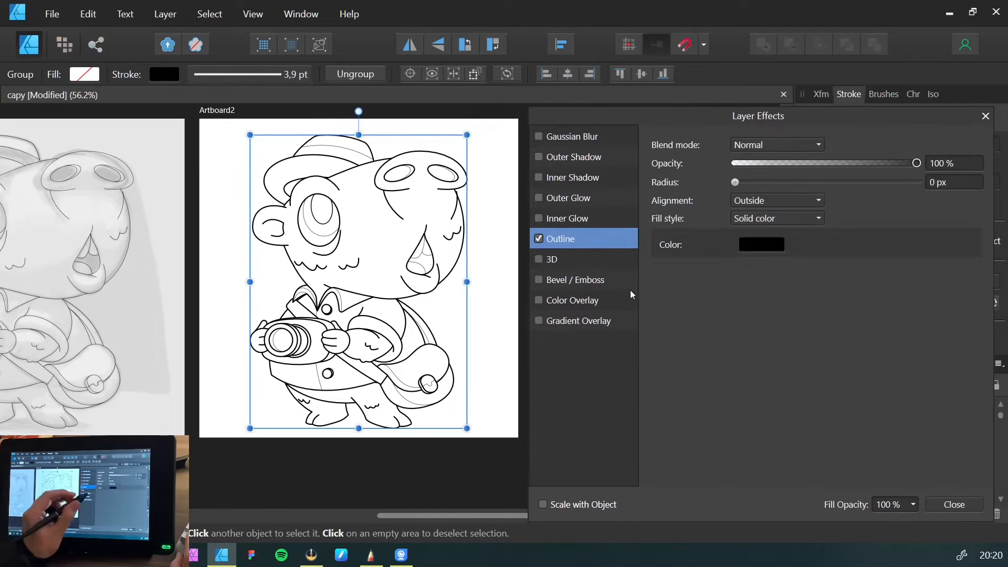
left_click_drag(736, 184, 794, 183)
left_click(944, 504)
left_click(562, 362)
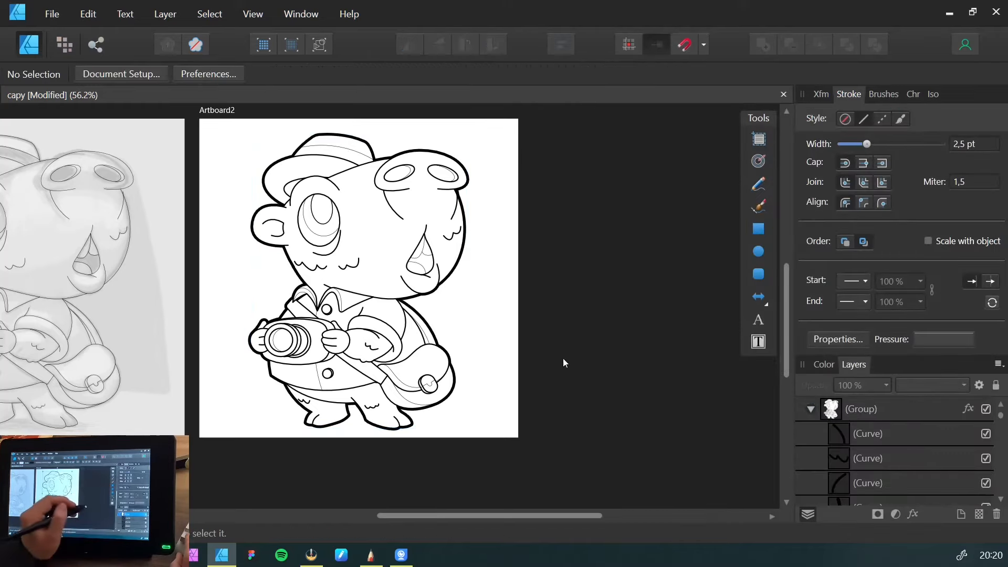
Save the document and inspect the outlined capybara on Artboard2 from close up and in overview
left_click_drag(237, 262, 464, 186)
key("ctrl+s")
key("ctrl+space")
left_click_drag(476, 226, 313, 261)
left_click_drag(347, 186, 216, 236)
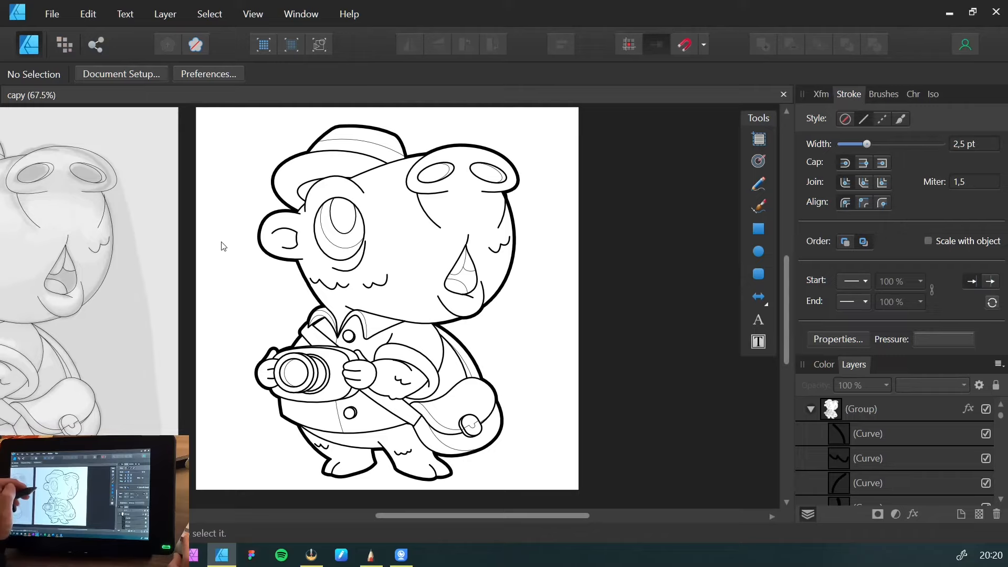
key("ctrl+space")
left_click_drag(532, 228, 454, 242)
left_click_drag(248, 230, 290, 238)
key("ctrl+space")
left_click(325, 227, "alt")
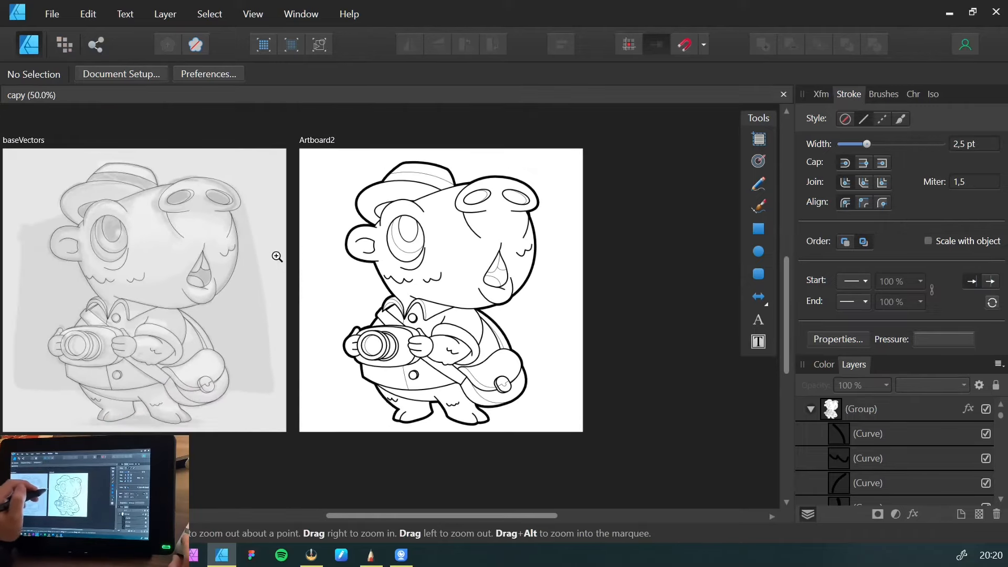
Insert a new document-size artboard beside Artboard2
left_click(310, 141)
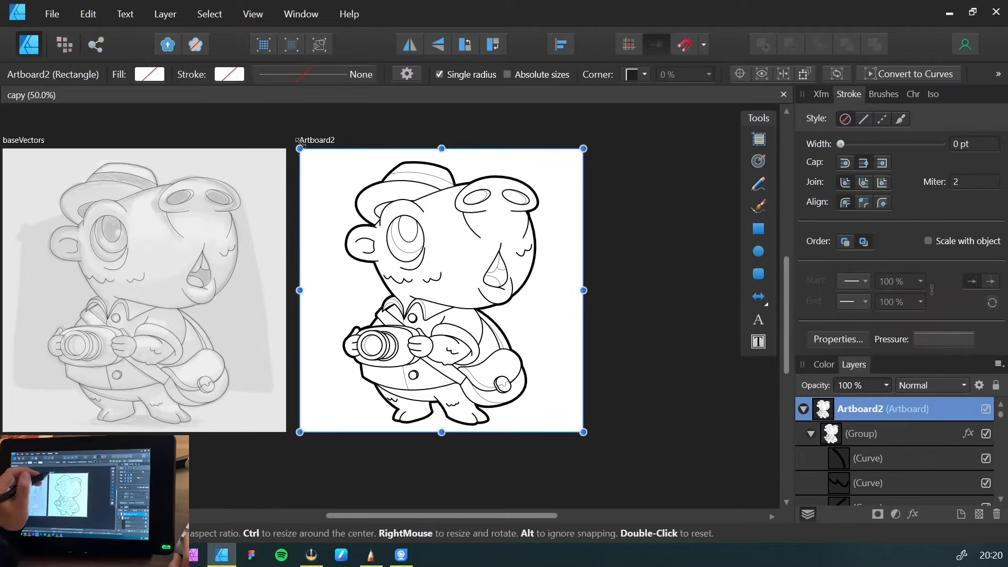
left_click(256, 126)
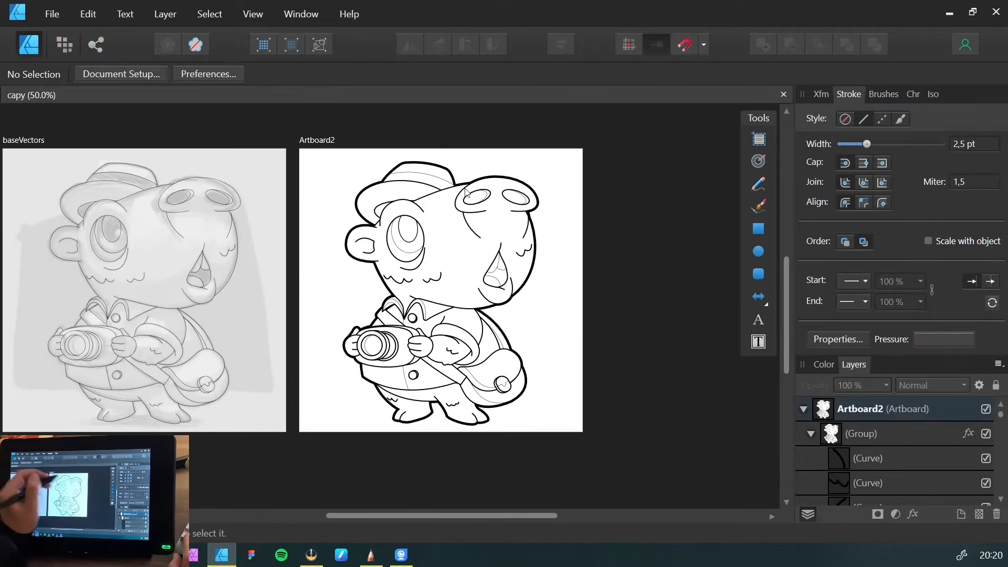
left_click(765, 138)
left_click(190, 73)
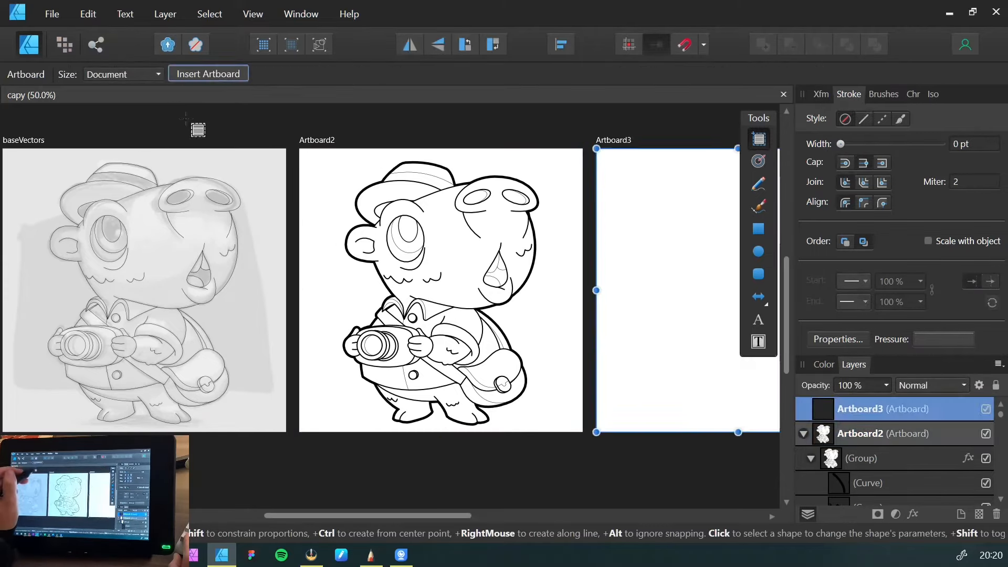
Rename the new empty artboard as baseColors
key("v")
left_click(316, 140)
left_click(605, 140)
double_click(849, 410)
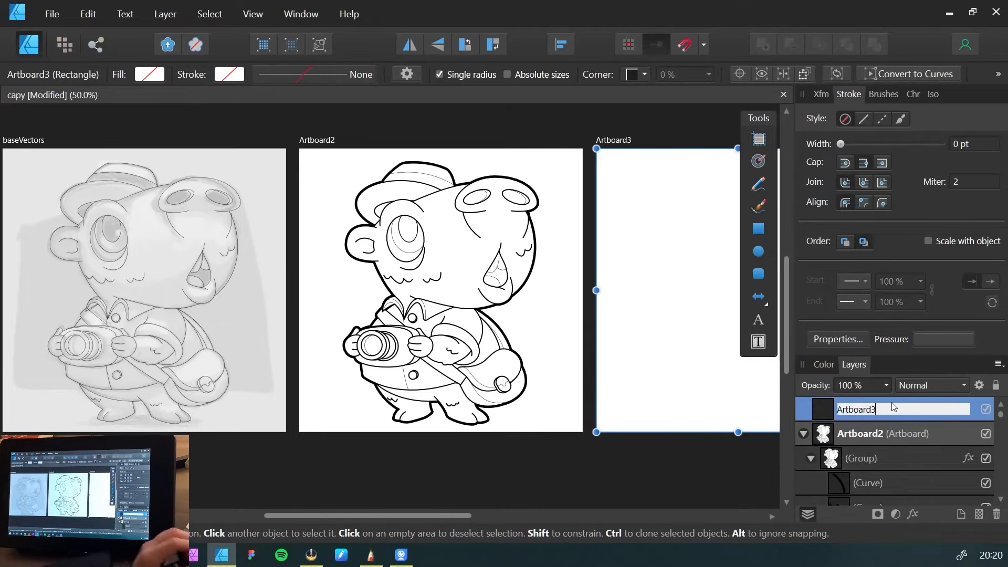
type("baseColors")
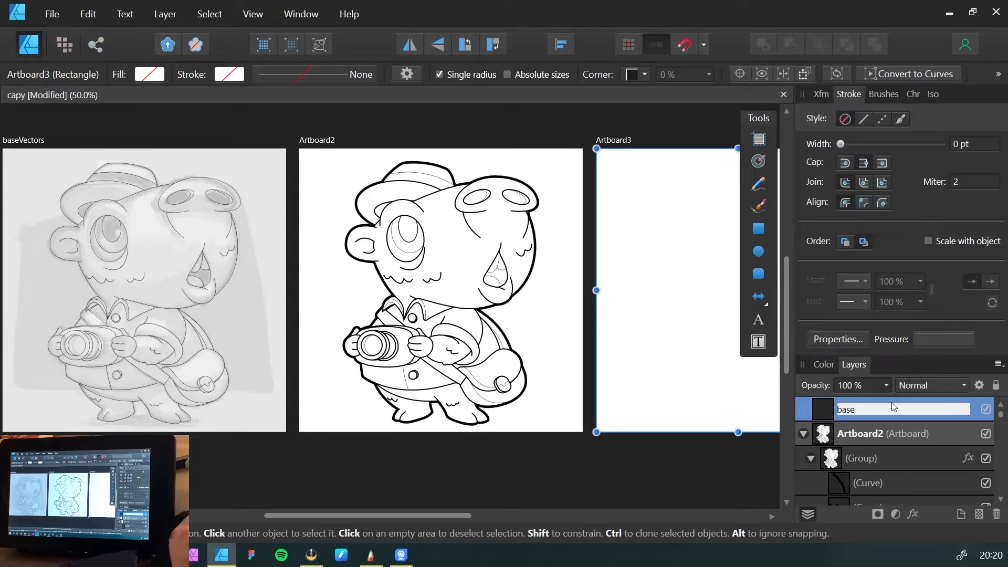
key("Return")
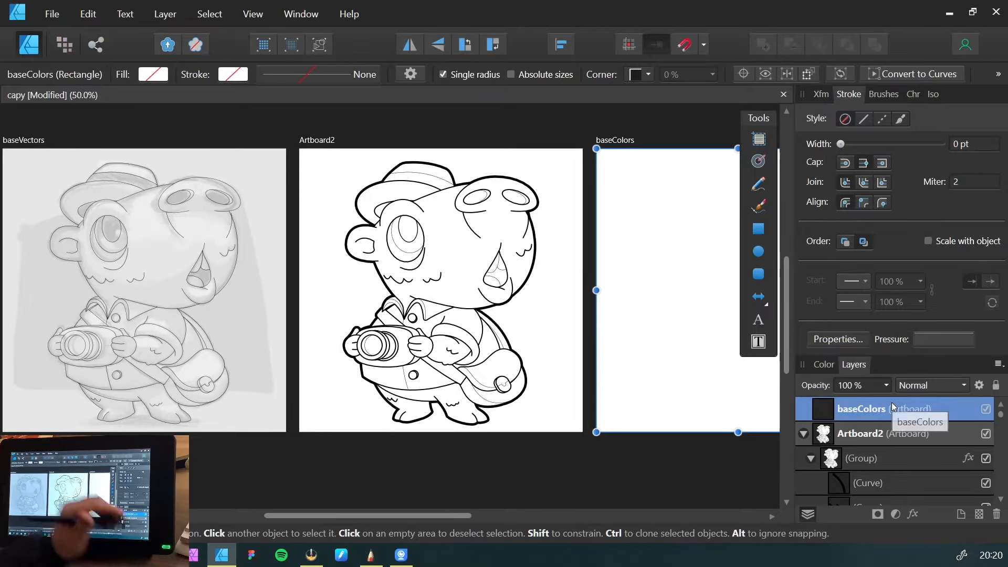
Copy the capybara line art group from Artboard2 and paste it onto the baseColors artboard
left_click_drag(497, 241, 437, 210)
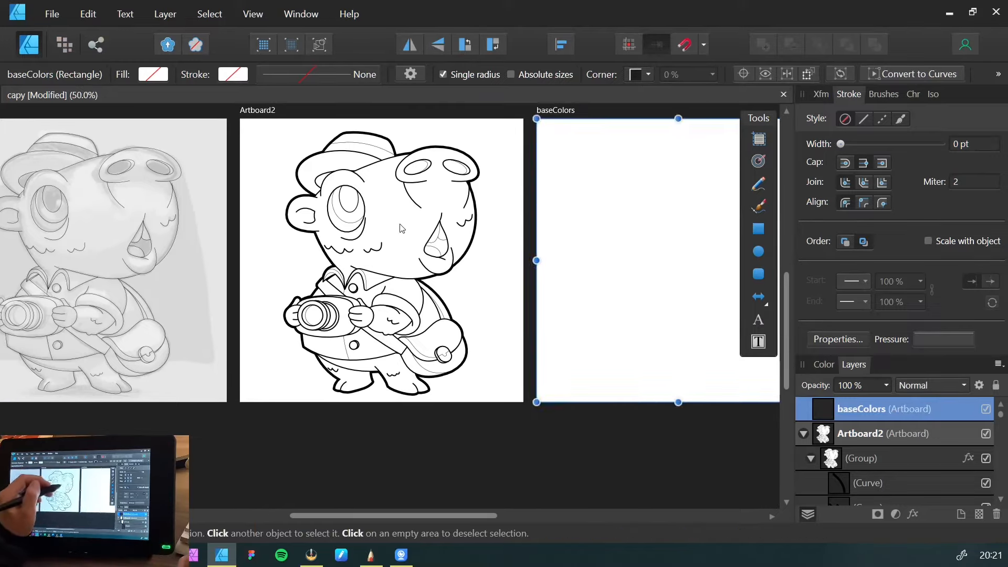
left_click(435, 299)
left_click_drag(522, 260, 363, 289)
left_click(388, 139)
key("ctrl+v")
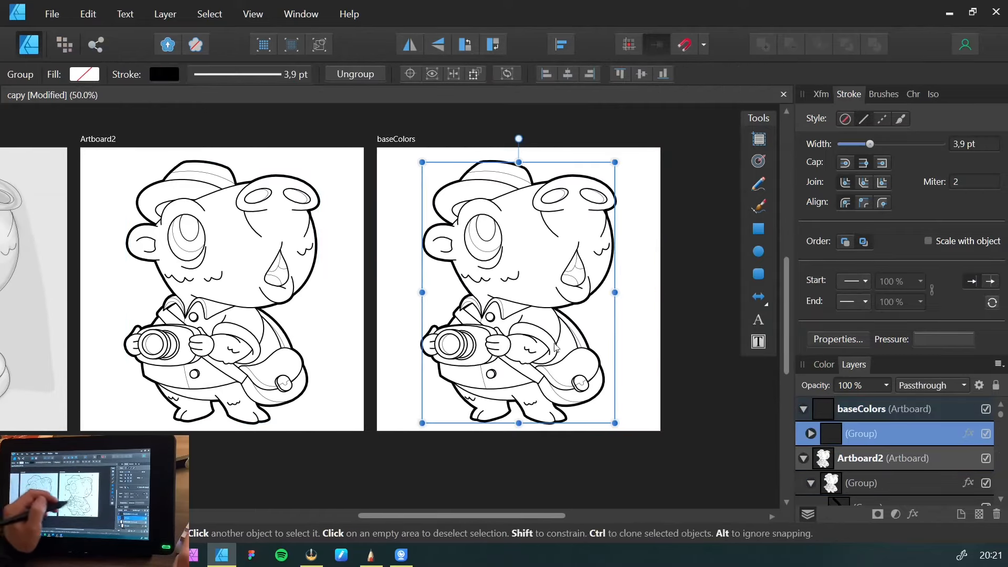
Turn off the Outline layer effect on the line art group in the baseColors artboard
left_click(969, 434)
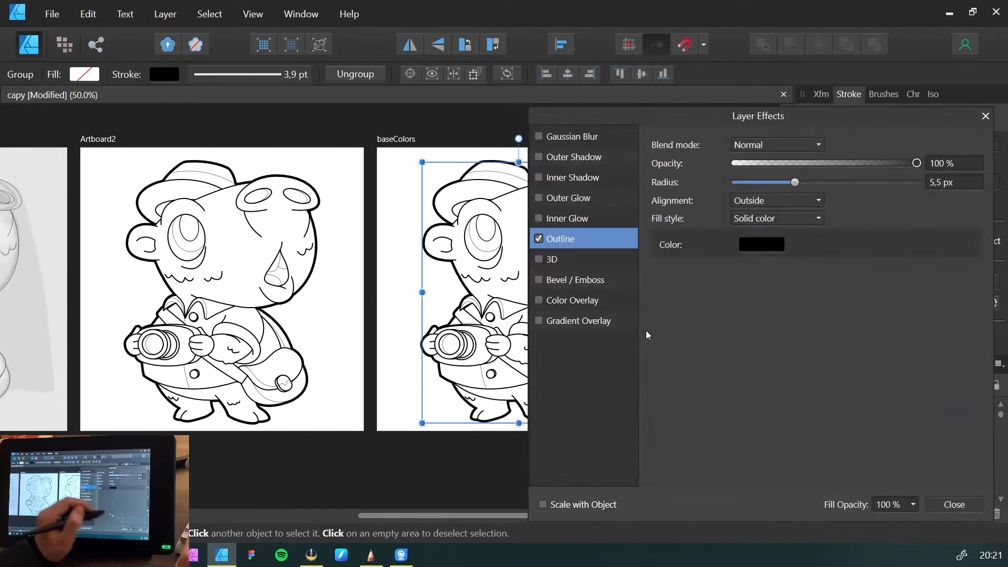
left_click(538, 238)
left_click(949, 505)
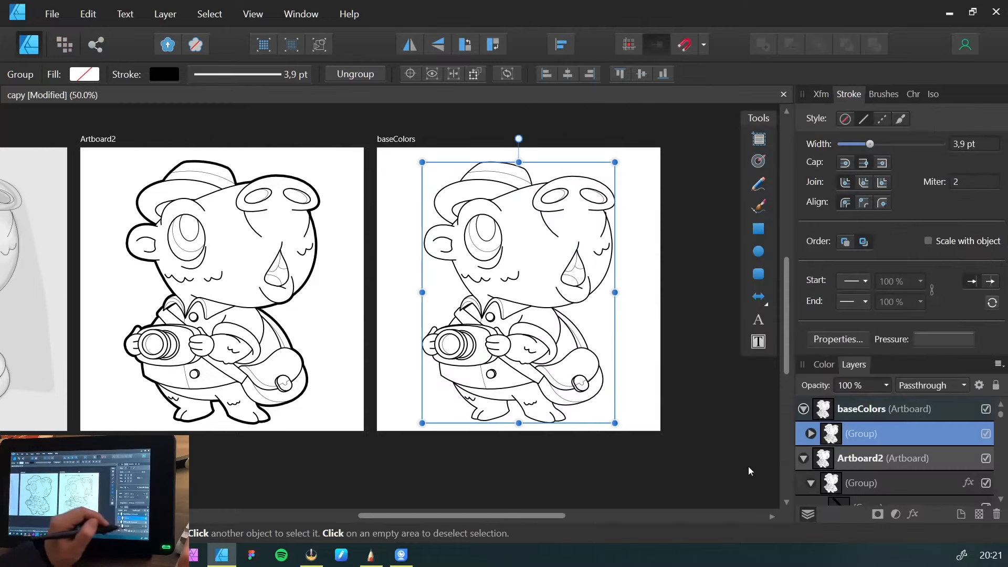
Set the stroke width of the baseColors line art group to 1 pt and deselect it
left_click(966, 144)
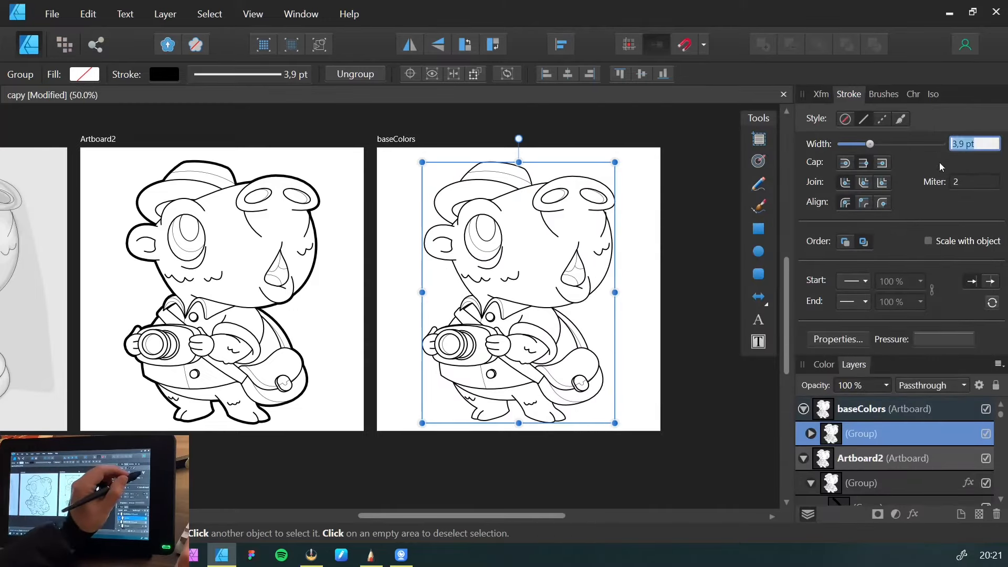
type("1")
key("Return")
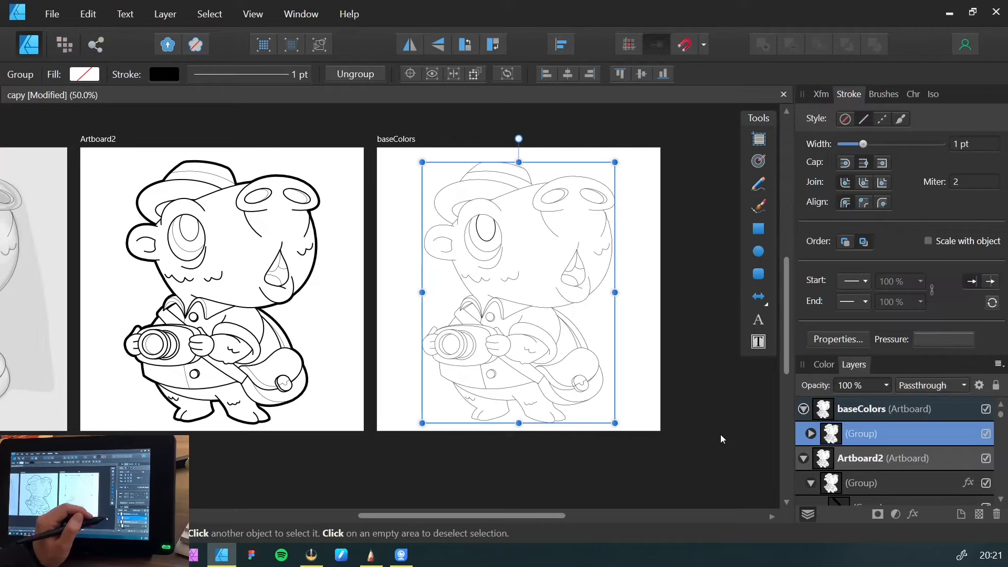
left_click(703, 415)
Set the stroke width of the pupil ellipse inside the baseColors capybara's eye to 1 pt and deselect it
left_click_drag(432, 262, 569, 347)
left_click_drag(509, 285, 407, 320)
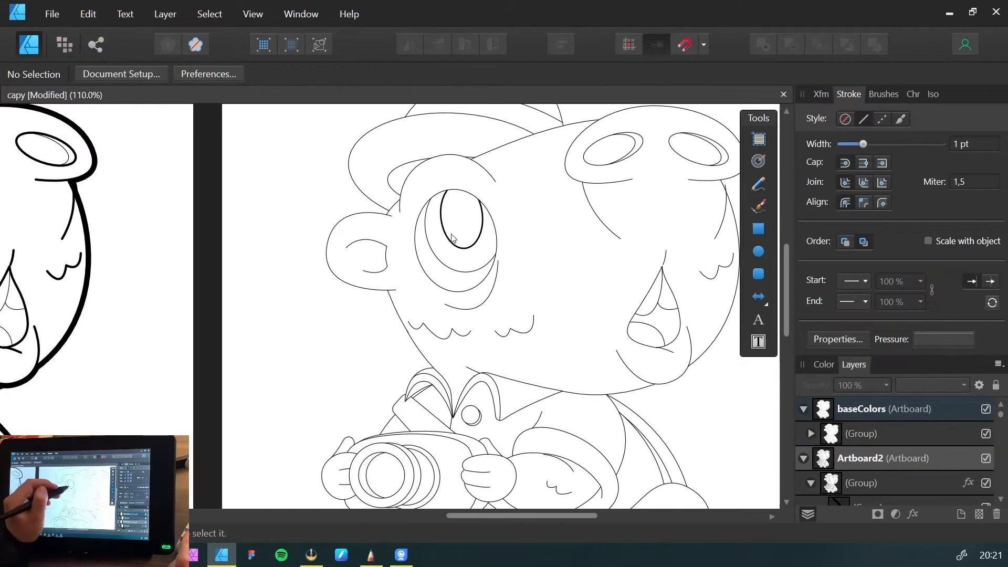
left_click(450, 239)
double_click(450, 239)
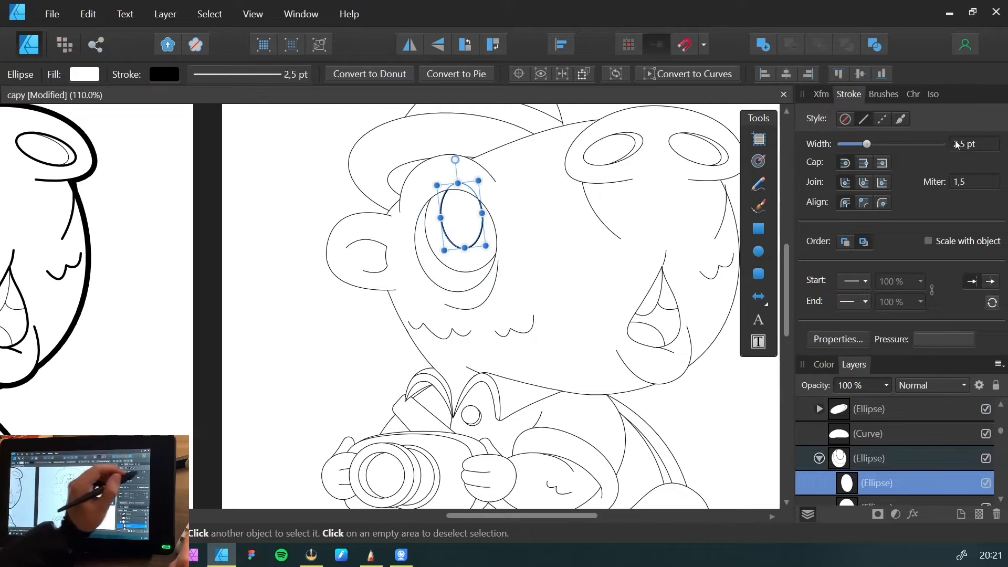
left_click(974, 143)
type("1")
key("Return")
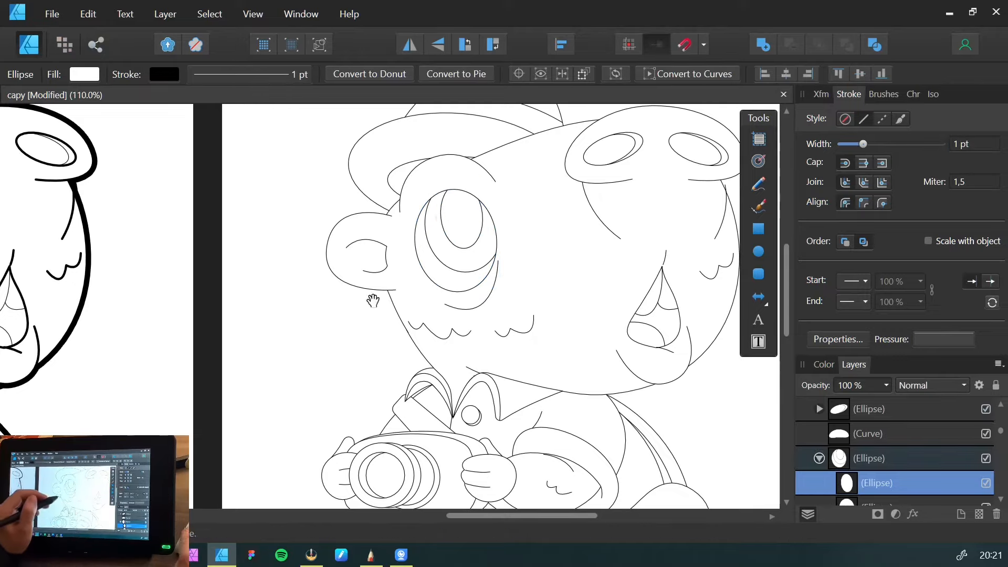
mouse_move(371, 292)
left_mouse_down()
mouse_move(275, 303)
mouse_move(206, 322)
mouse_move(214, 331)
left_mouse_up()
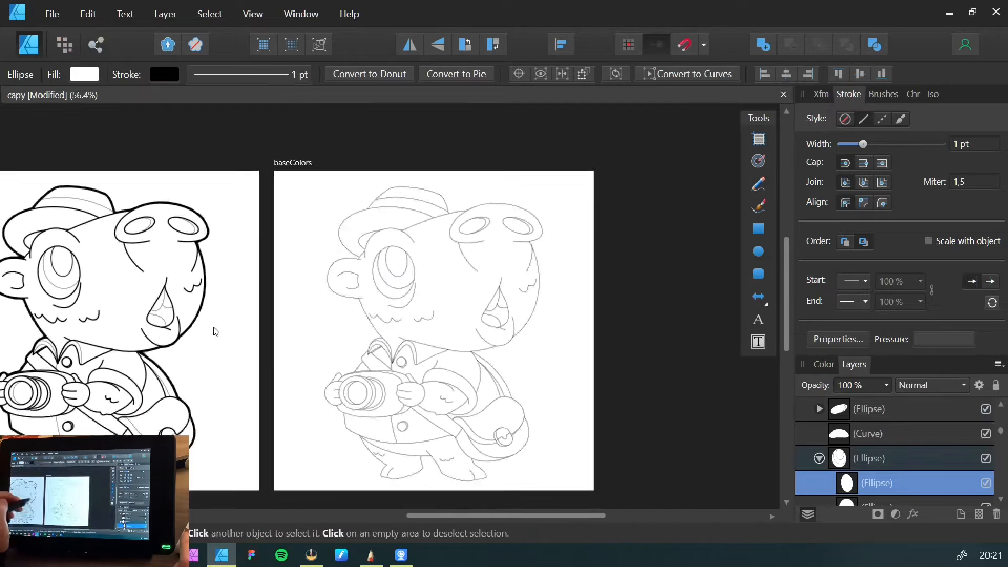
left_click(266, 362)
Save the document with the thin-lined copy and bring up the color controls
left_click_drag(282, 343, 326, 320)
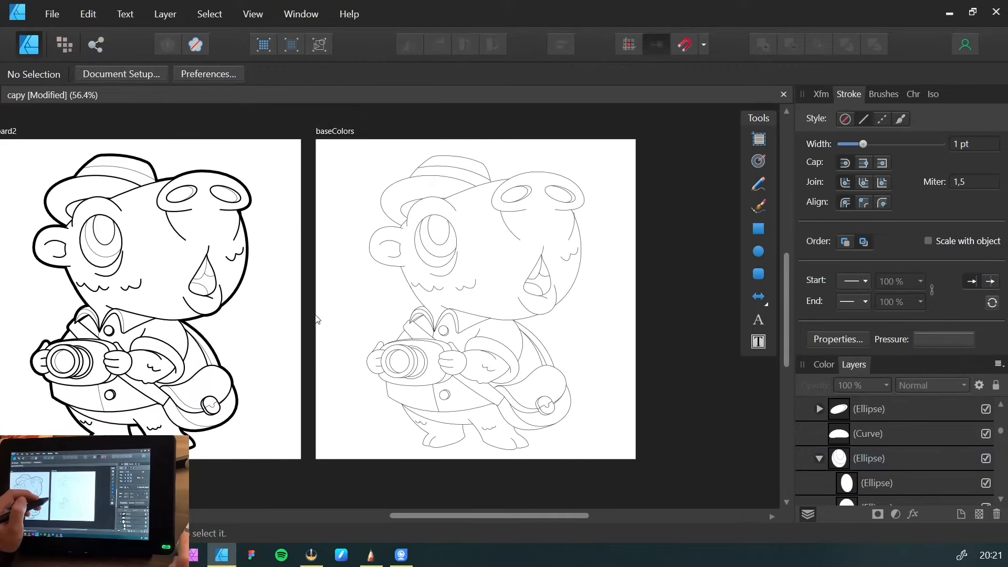
key("ctrl+s")
mouse_move(246, 295)
left_mouse_down()
mouse_move(284, 296)
mouse_move(259, 284)
left_mouse_up()
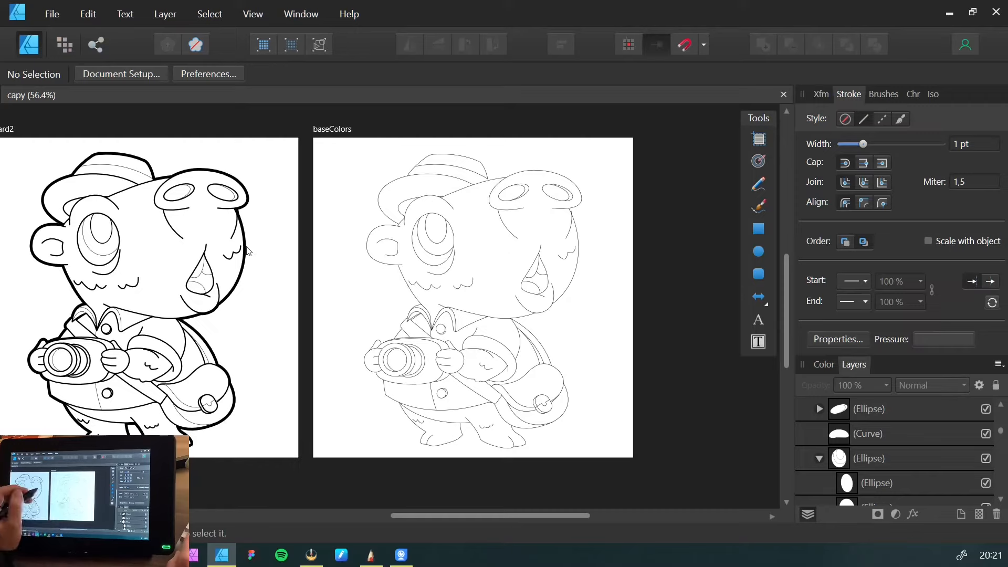
left_click(823, 364)
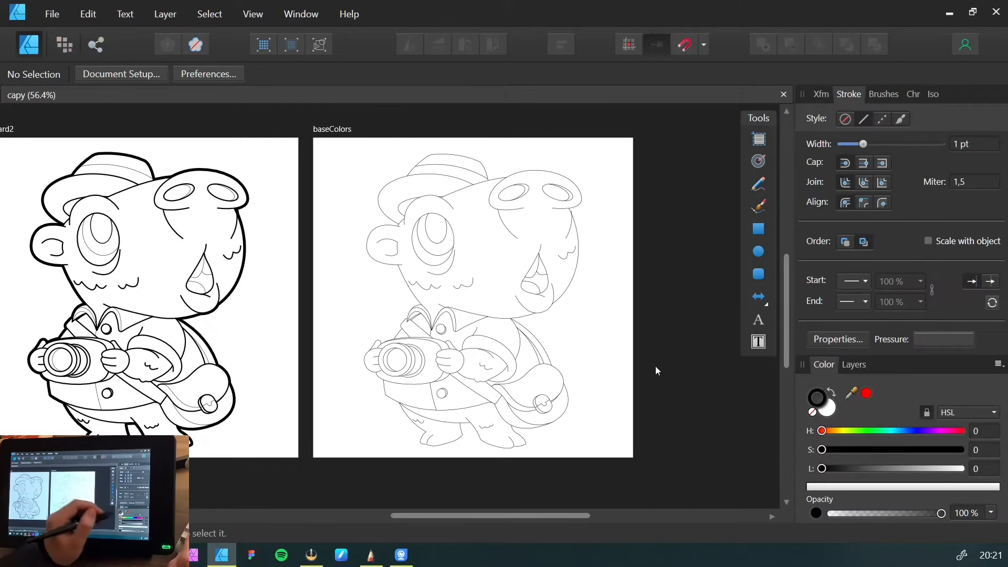
left_click_drag(356, 353, 328, 351)
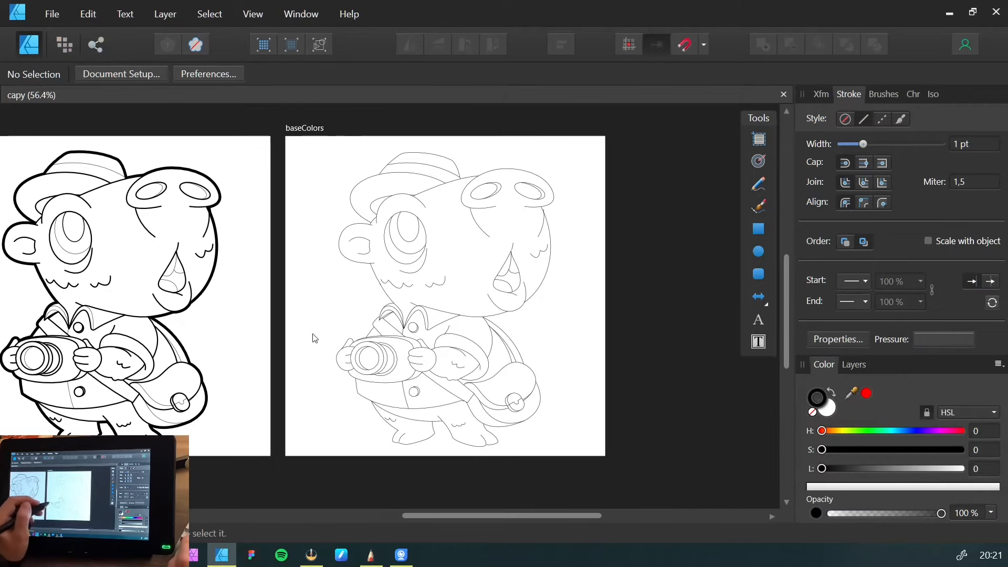
left_click(459, 309)
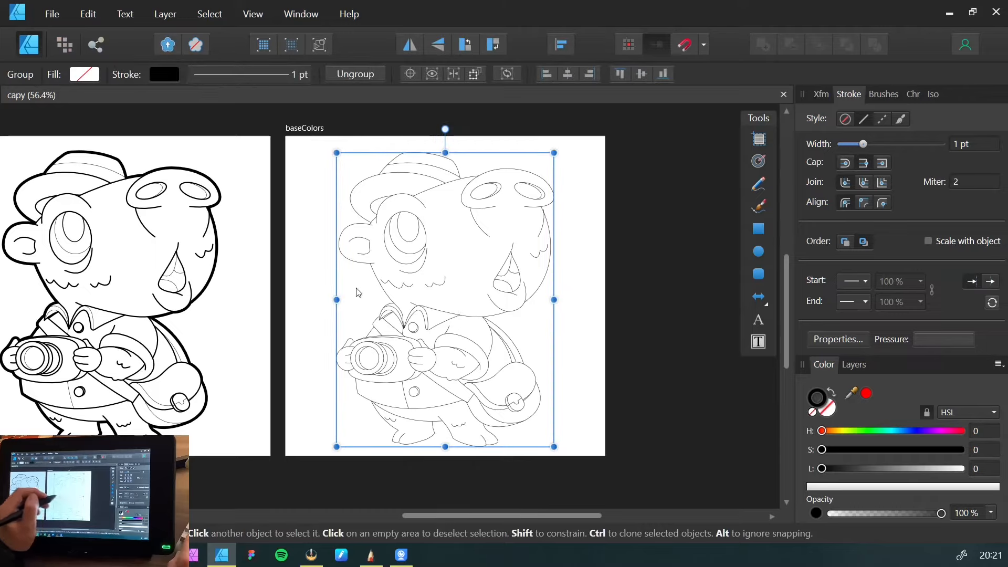
double_click(447, 305)
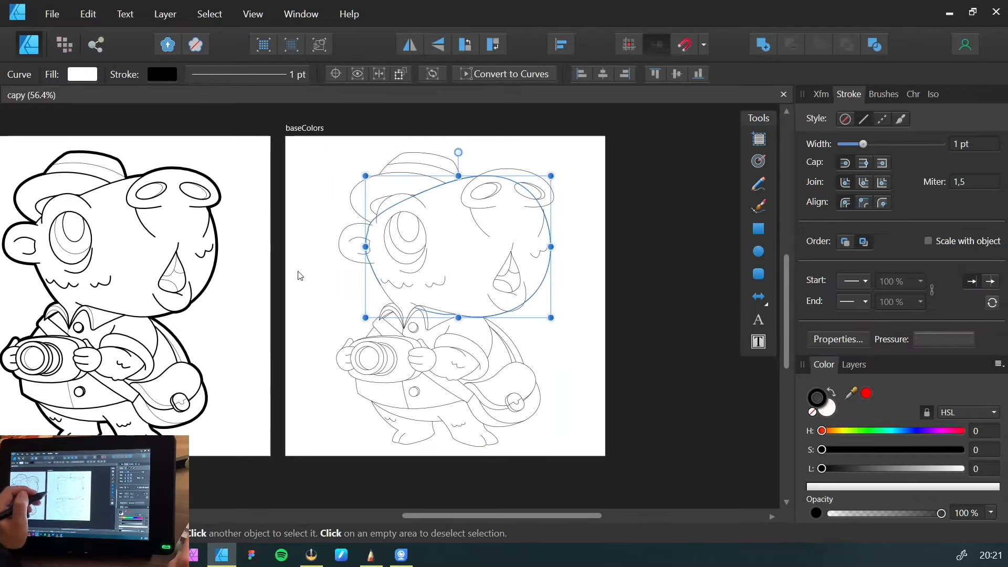
left_click(308, 287)
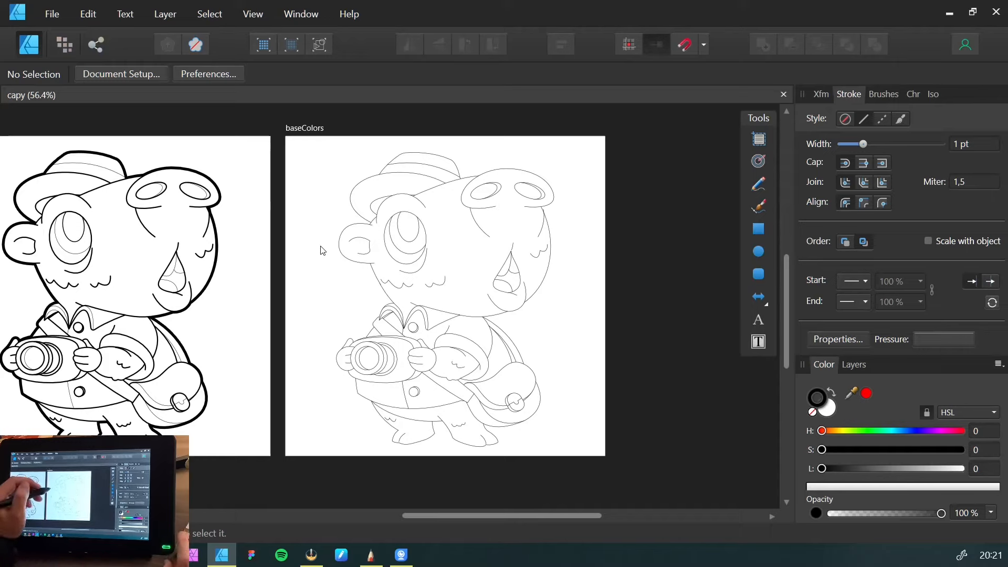
Select the head shape inside the baseColors line art group and make its fill the active color
left_click(452, 303)
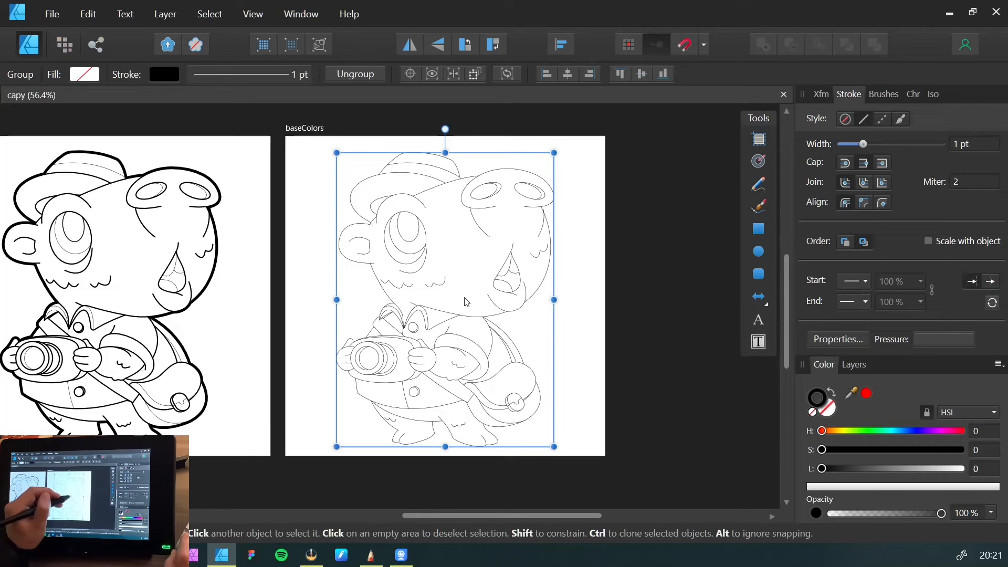
double_click(454, 295)
left_click(824, 410)
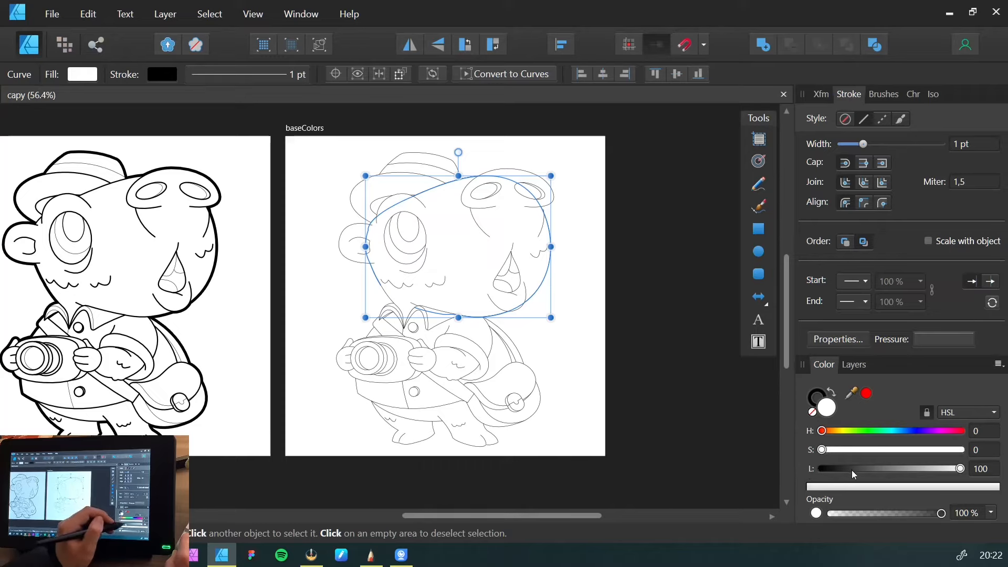
Switch the color sliders to RGB and back to HSL, and undo the stray color change
left_click(946, 414)
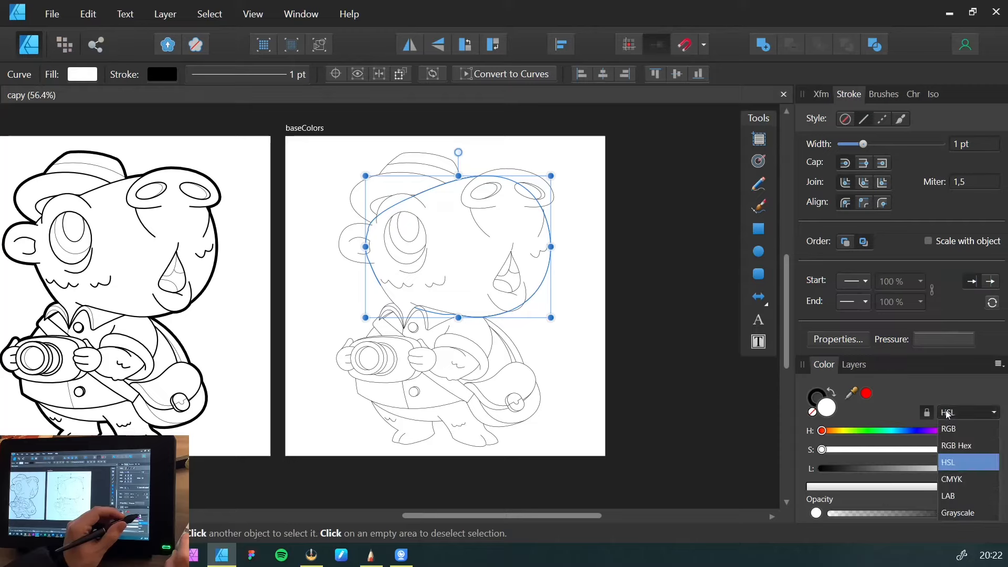
left_click(947, 414)
left_click(947, 414)
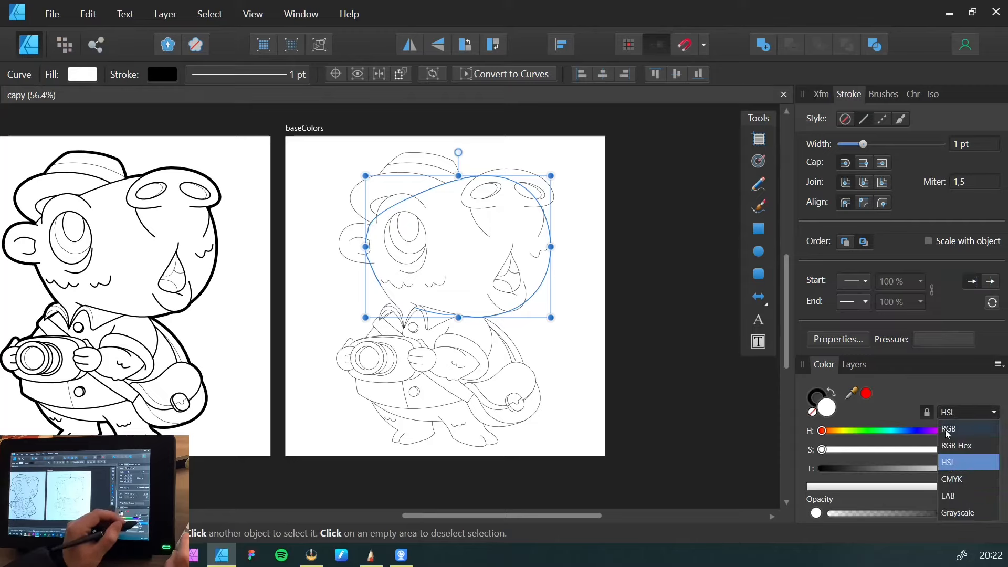
left_click(943, 426)
left_click(948, 415)
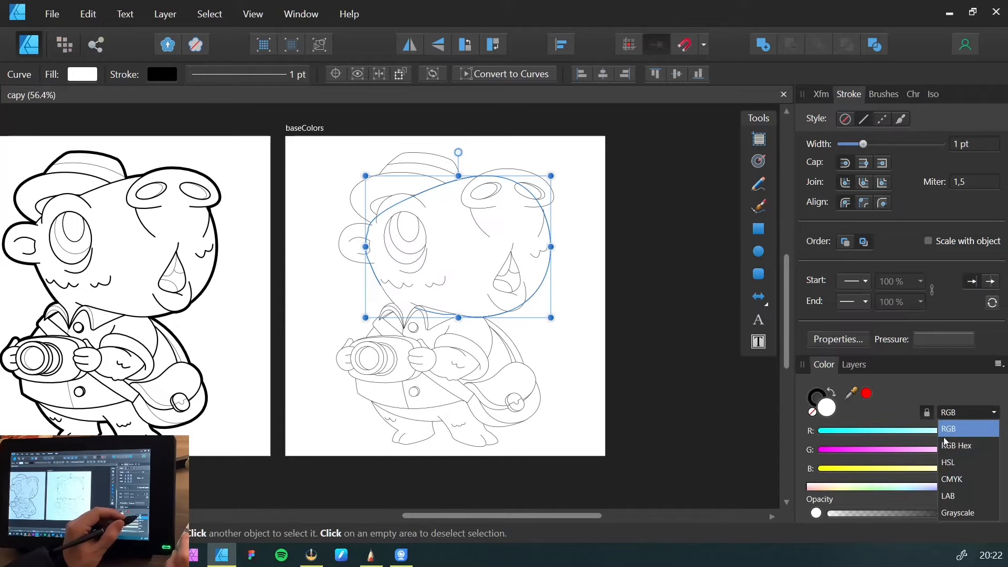
left_click(945, 462)
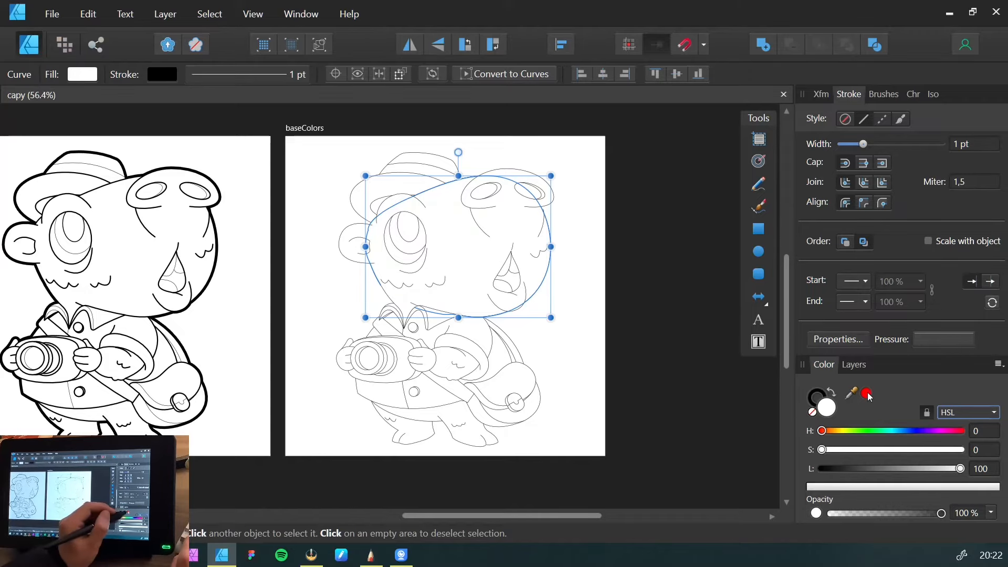
left_click(724, 508)
key("ctrl+z")
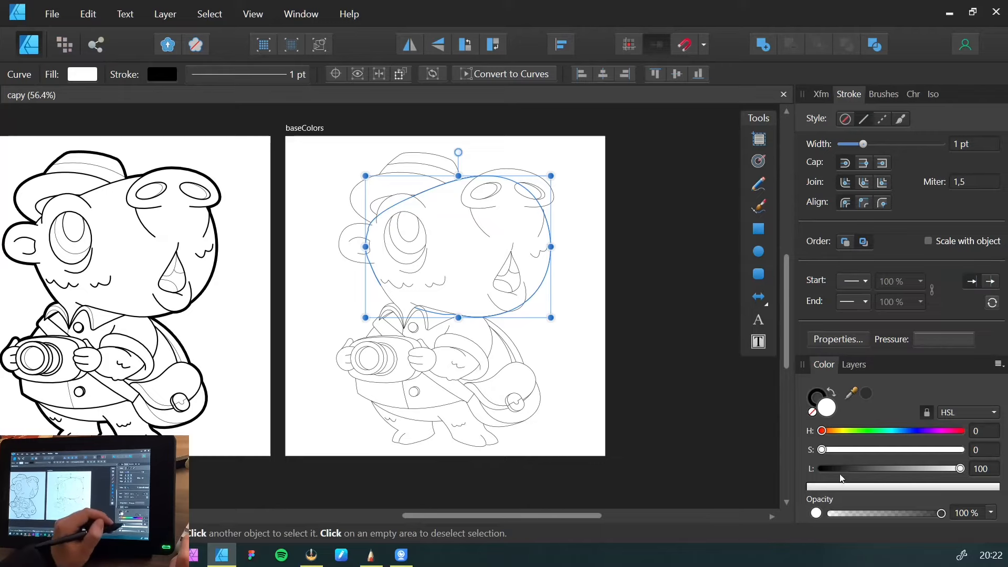
Fill the head shape with teal at H 181, S 51, L 53, deselect it and save the document
mouse_move(836, 436)
left_mouse_down()
mouse_move(846, 431)
mouse_move(831, 433)
mouse_move(858, 452)
mouse_move(929, 450)
mouse_move(867, 468)
mouse_move(887, 468)
left_mouse_up()
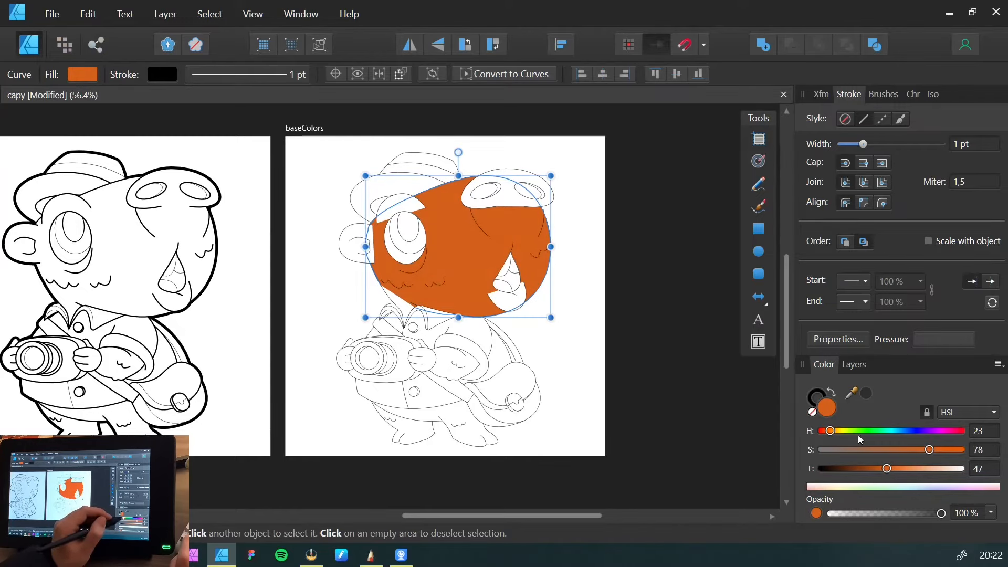
left_click_drag(831, 432, 896, 466)
left_click(581, 344)
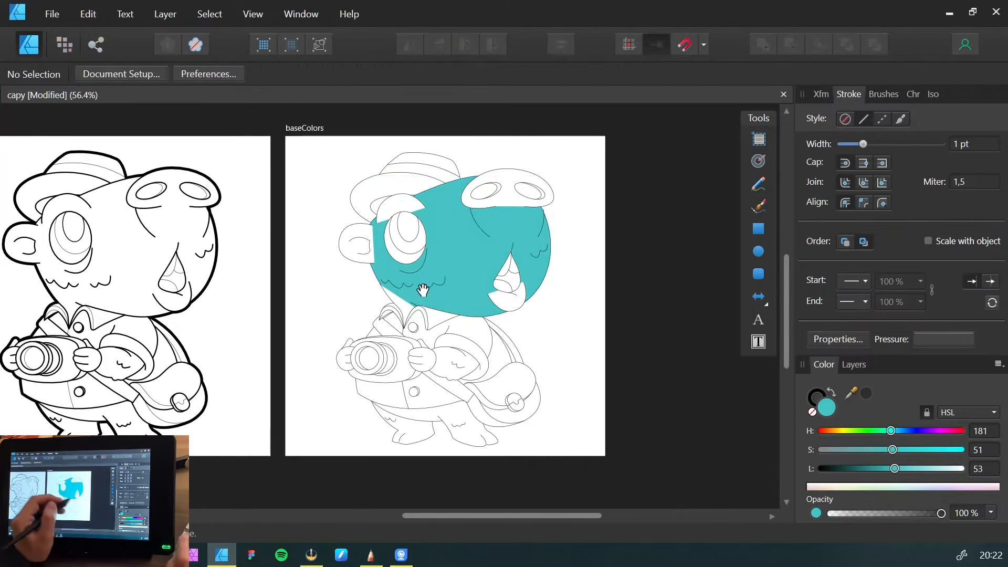
left_click_drag(366, 264, 458, 279)
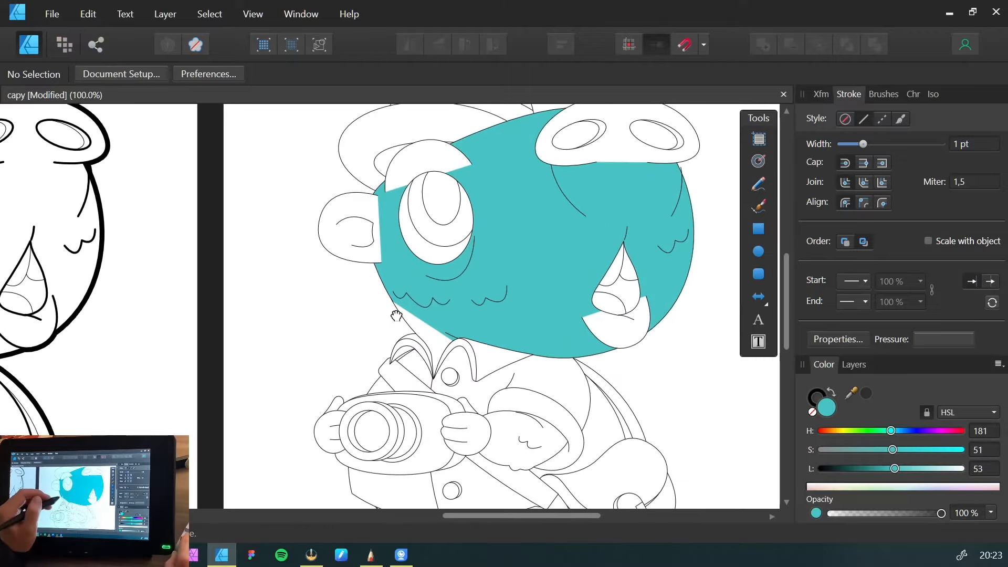
mouse_move(396, 316)
left_mouse_down()
mouse_move(328, 276)
mouse_move(304, 313)
left_mouse_up()
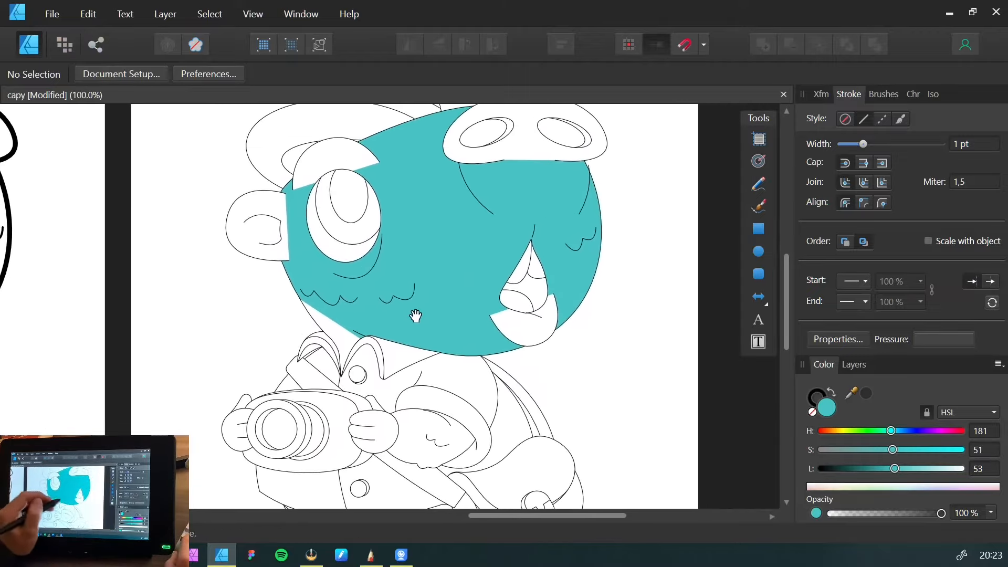
left_click_drag(367, 313, 292, 278)
key("ctrl+s")
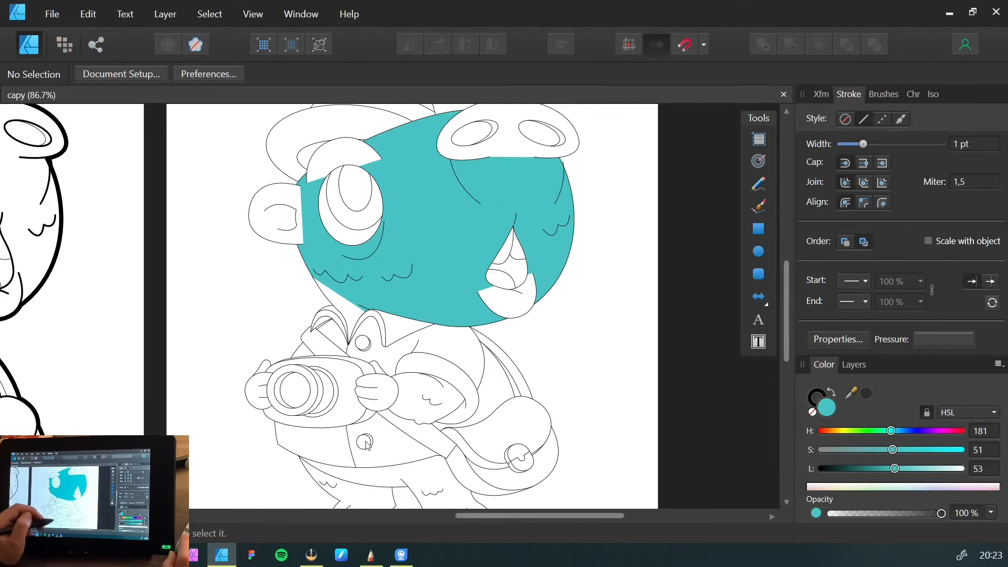
left_click_drag(295, 203, 246, 190)
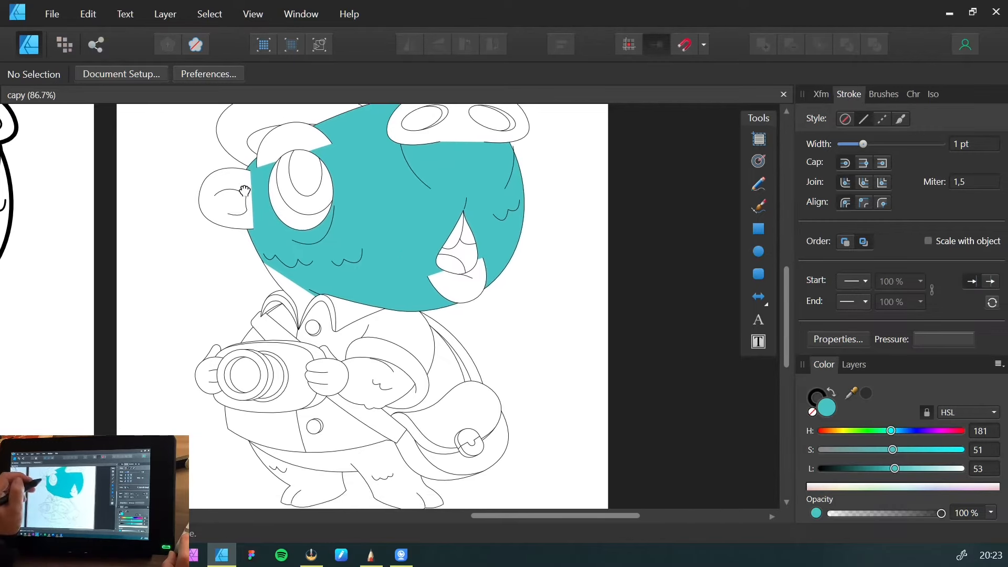
Ungroup the baseColors line art so its shapes can be selected directly, and clear the selection
left_click(290, 137)
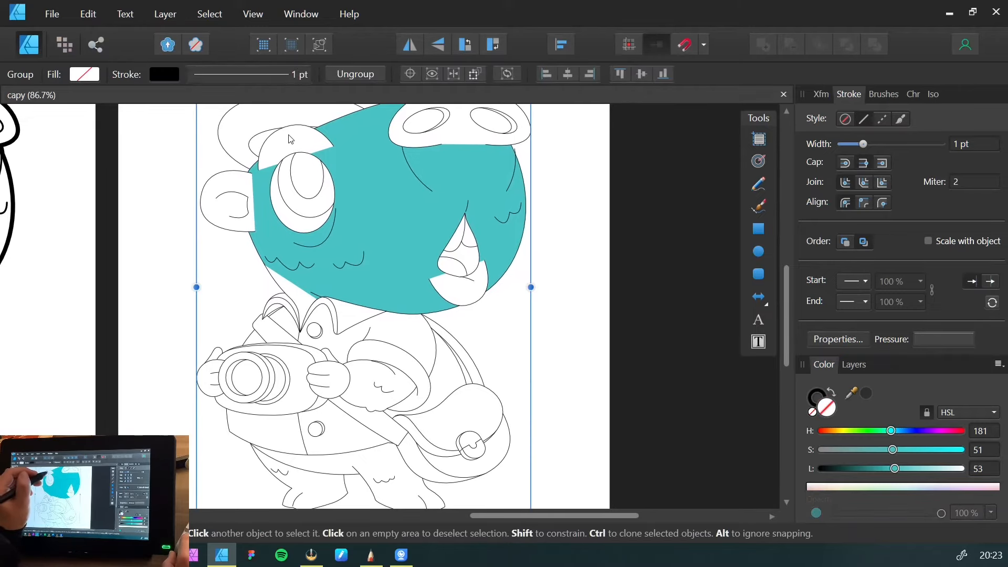
double_click(290, 138)
left_click(180, 203)
left_click(264, 222)
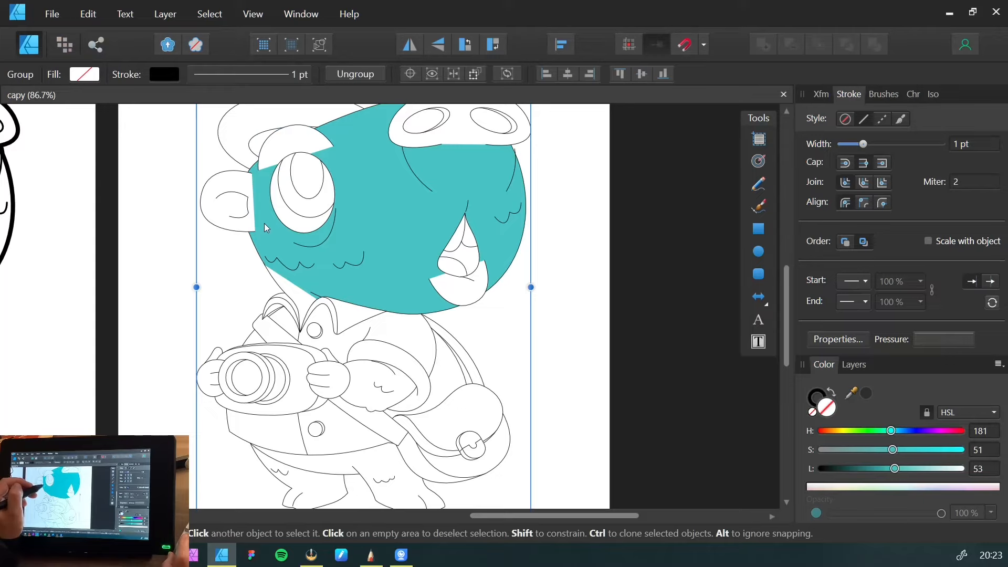
key("ctrl+shift+g")
left_click(163, 204)
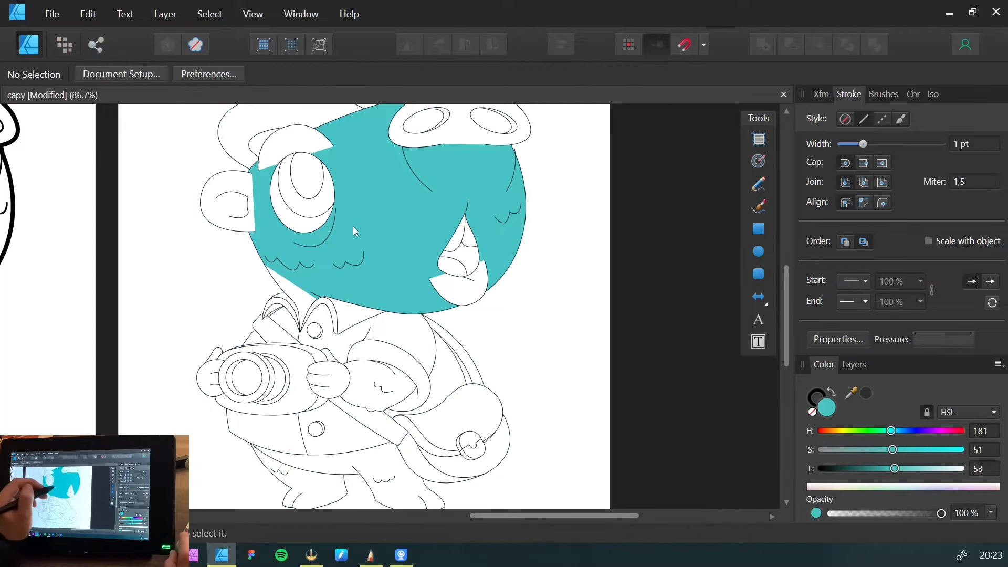
Fill the brow shape above the eye with the teal sampled from the head and deselect it
left_click(303, 147)
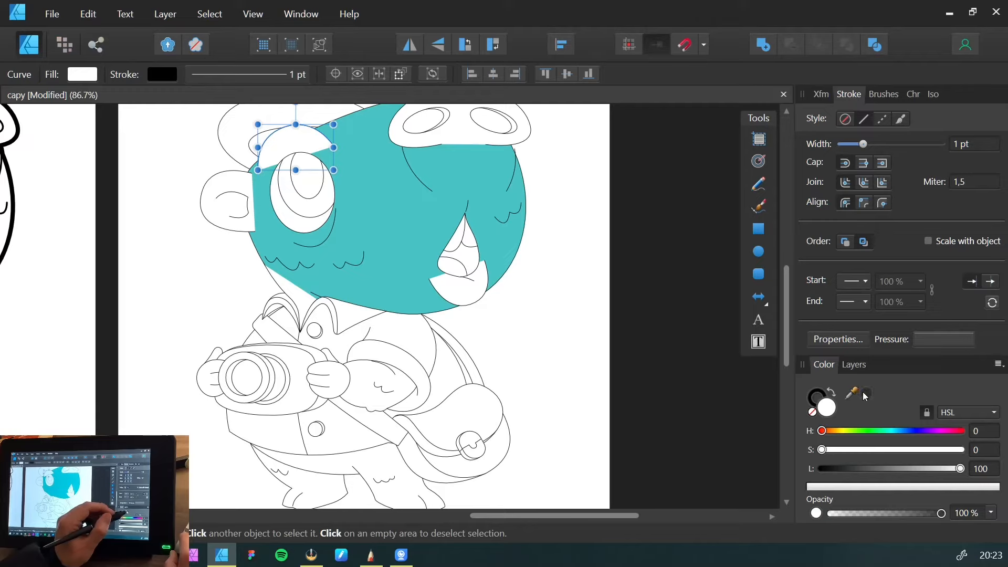
left_click_drag(851, 393, 383, 225)
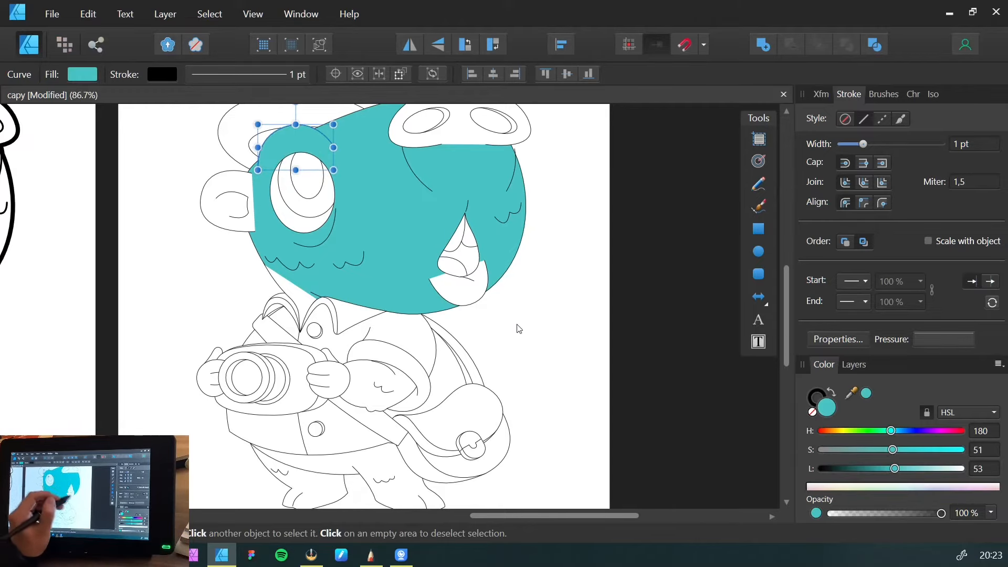
left_click(213, 270)
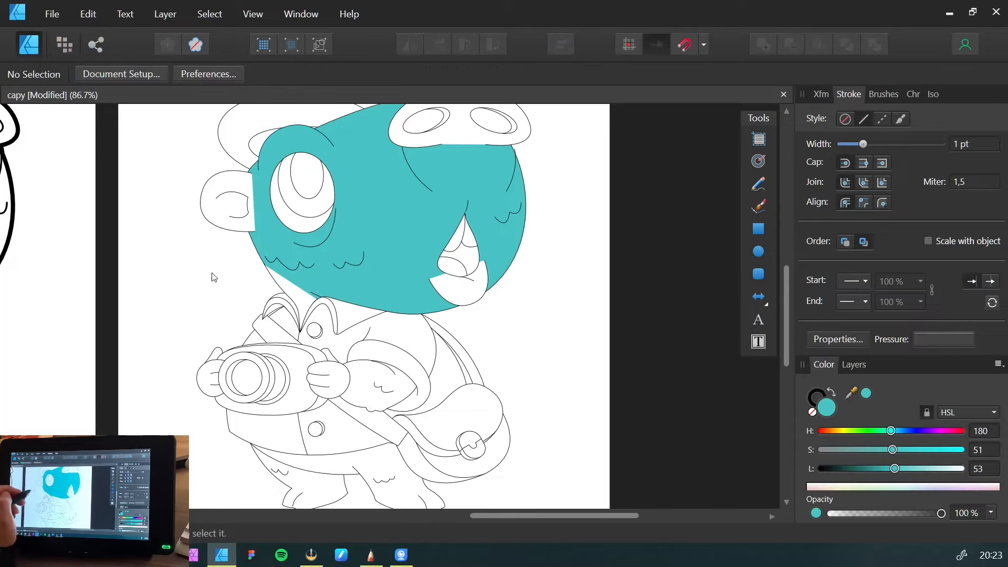
Copy the teal head shape and paste its style onto the neck shape between the collar halves
left_click(383, 277)
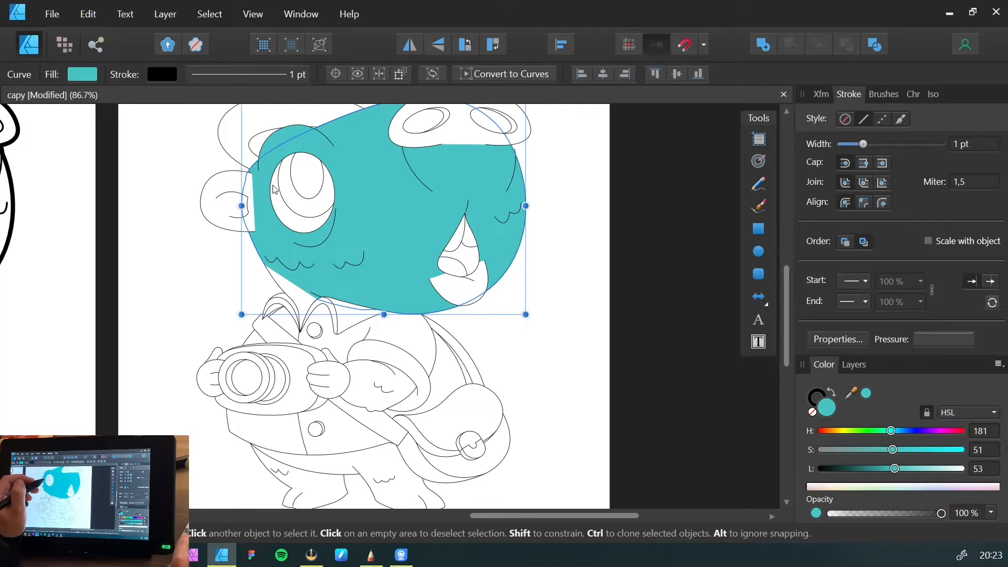
left_click(278, 287)
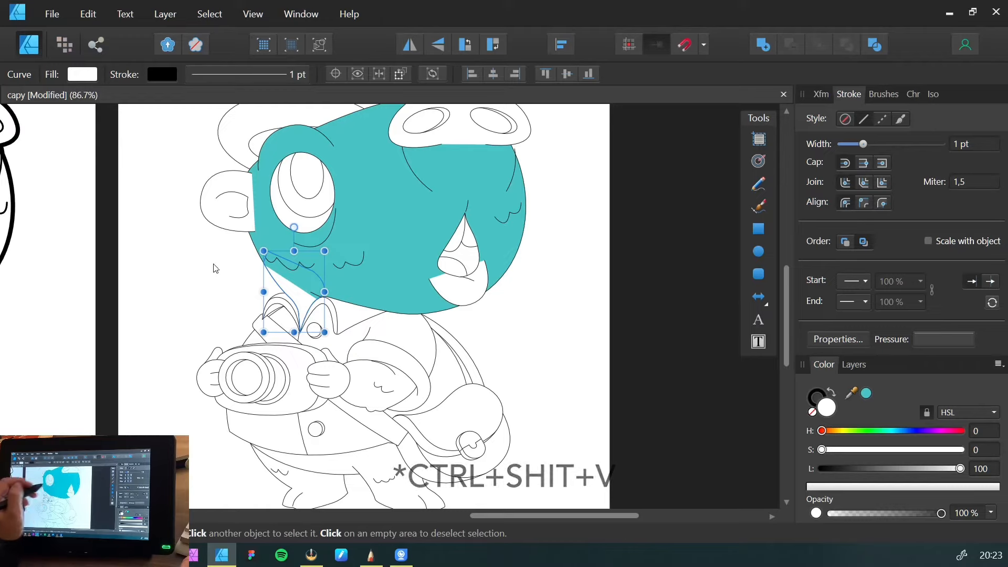
key("ctrl+shift+v")
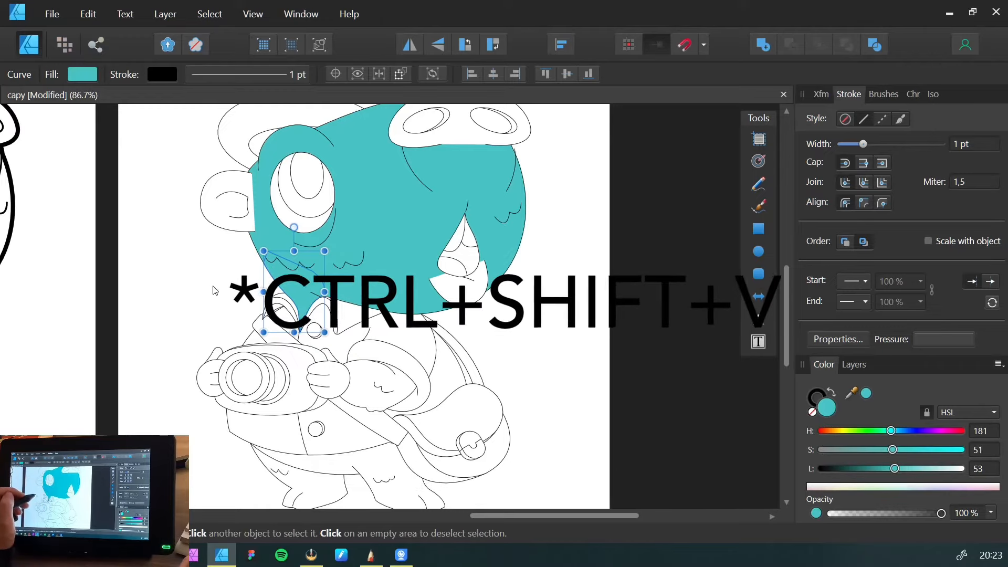
left_click(206, 307)
left_click_drag(221, 272, 210, 239)
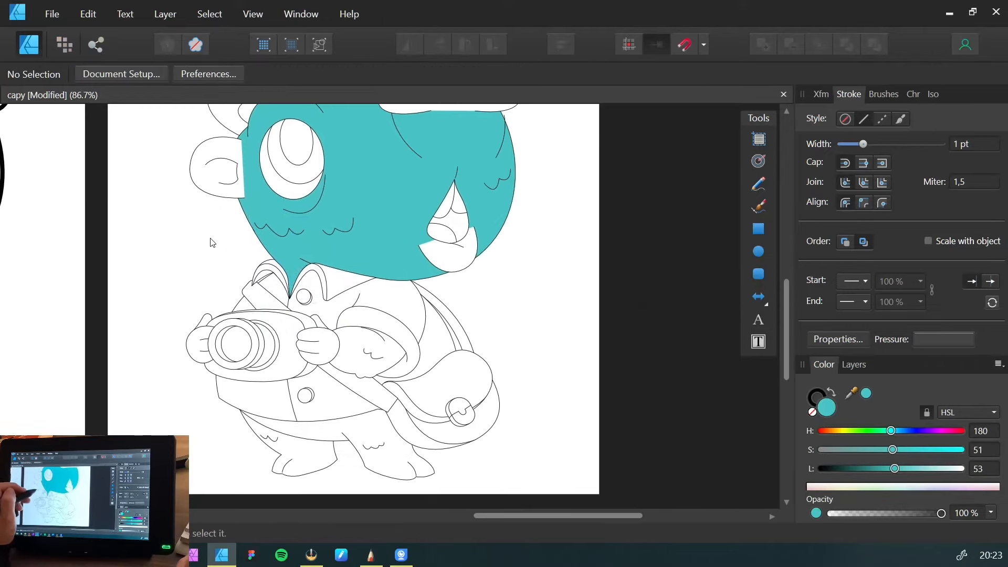
Paste the head's teal style onto the forearm, the lower body, both legs and the leg's white fur mark, and deselect
left_click(339, 332)
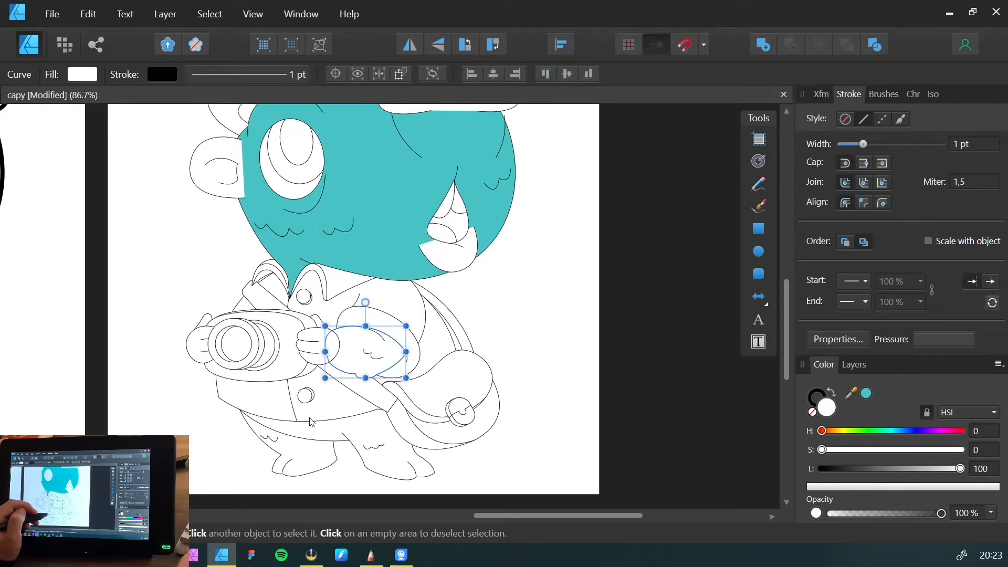
key("ctrl+shift+v")
left_click(278, 422)
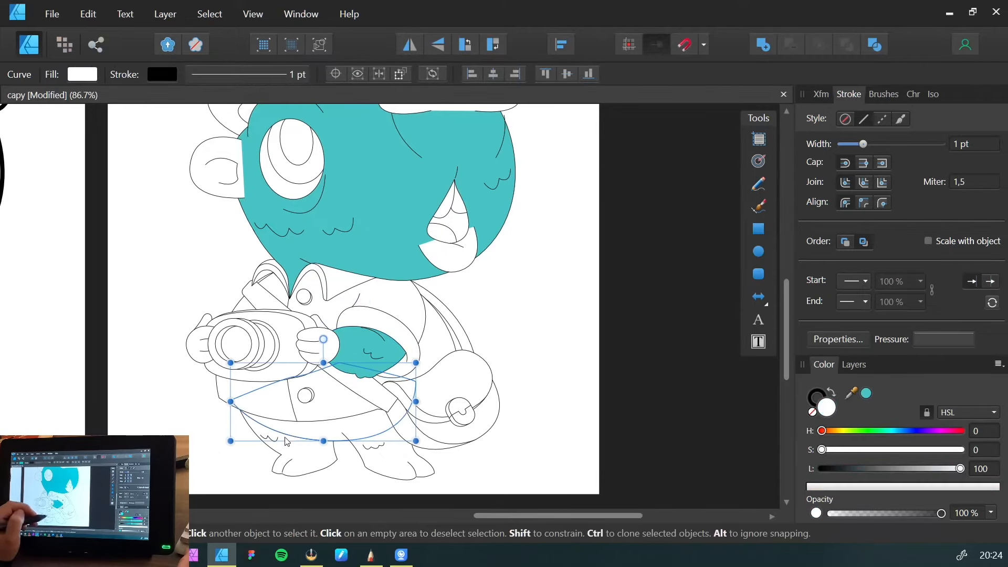
key("ctrl+shift+v")
left_click(309, 468)
key("ctrl+shift+v")
left_click(328, 481)
key("ctrl+shift+v")
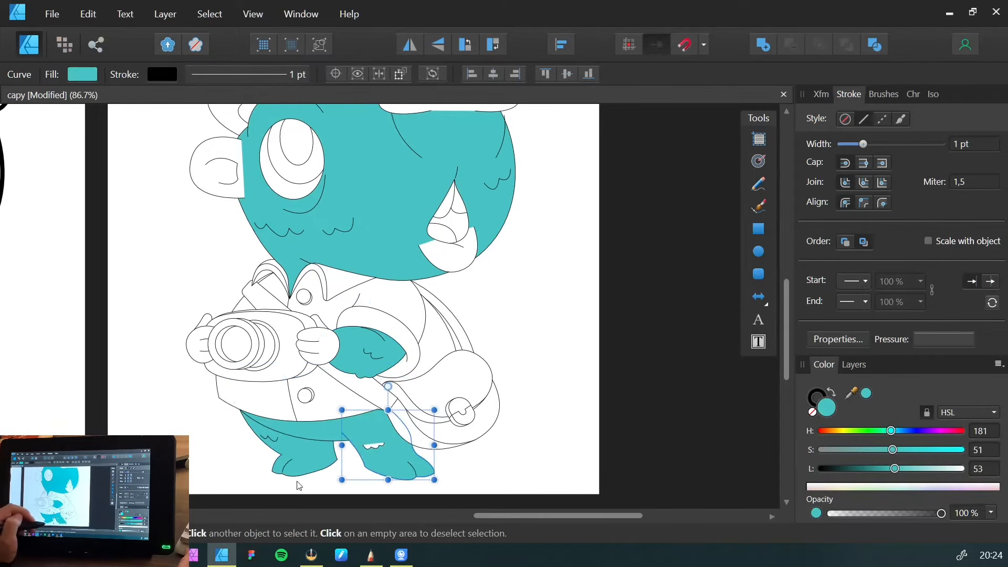
left_click(373, 445)
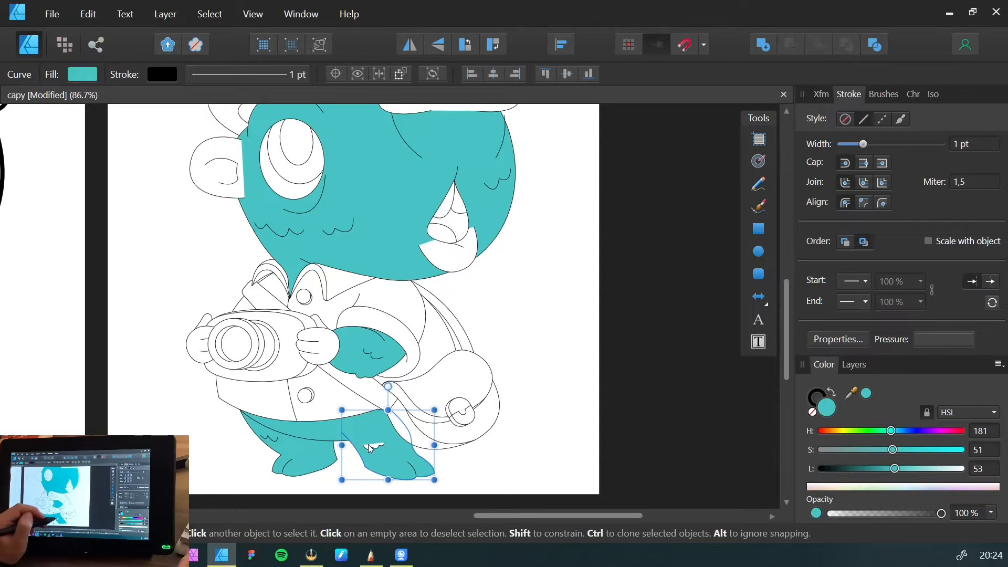
left_click(202, 418)
Paste the head's teal style onto the ear and its inner ear shape, and deselect
scroll(181, 357, "up", 3)
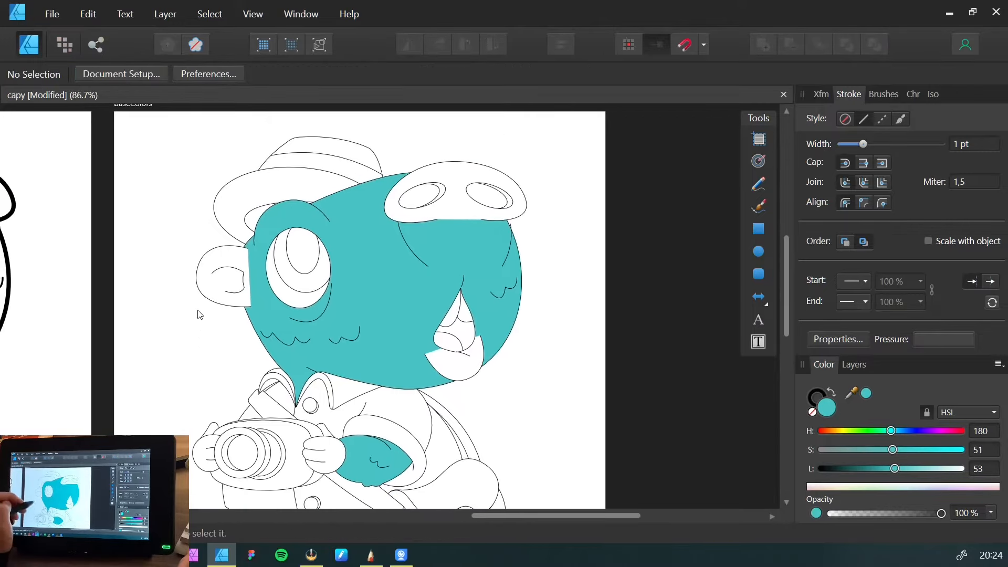
left_click(208, 293)
key("ctrl+shift+v")
scroll(200, 371, "down", 1)
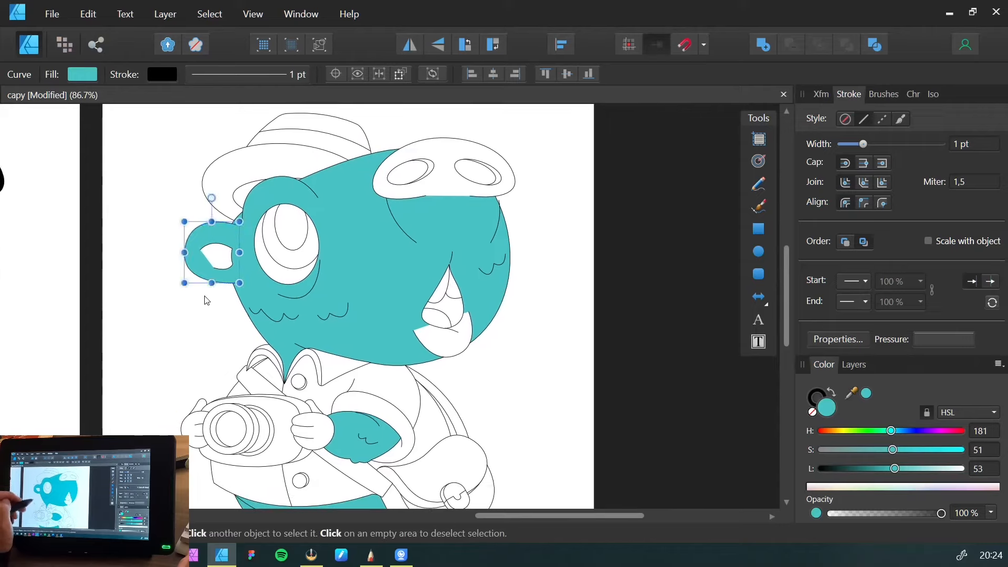
left_click(217, 256)
key("ctrl+shift+v")
left_click(183, 376)
Paste the head's teal style onto the hand beside the forearm and darken it to hue 201 and lightness 36
left_click_drag(219, 376, 229, 282)
left_click_drag(196, 341, 162, 336)
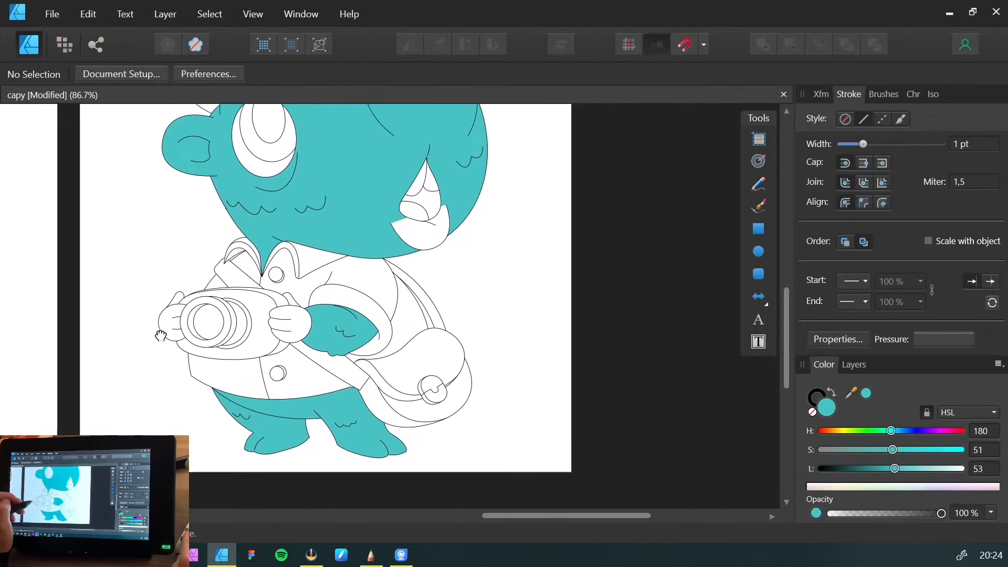
left_click(298, 331)
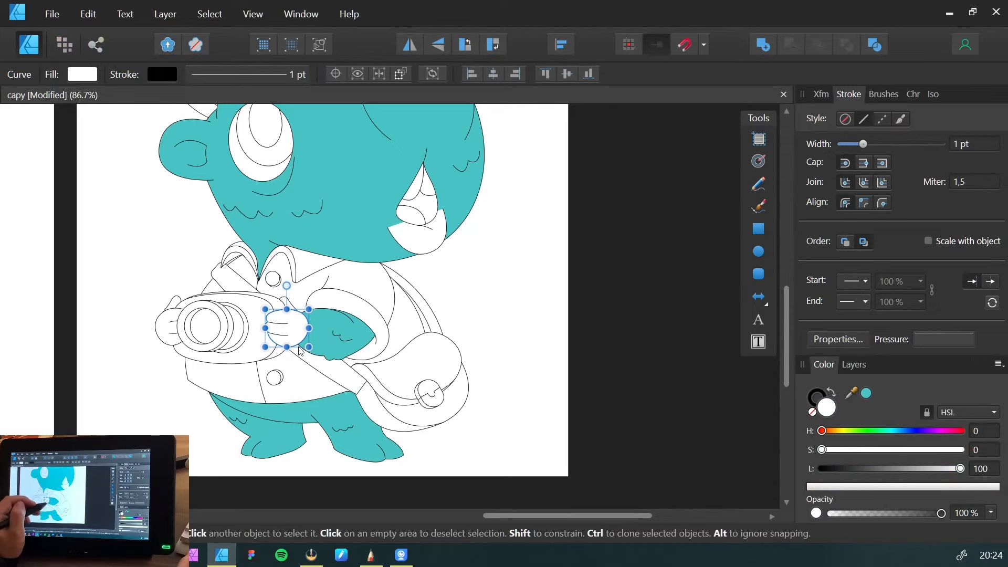
left_click(163, 268)
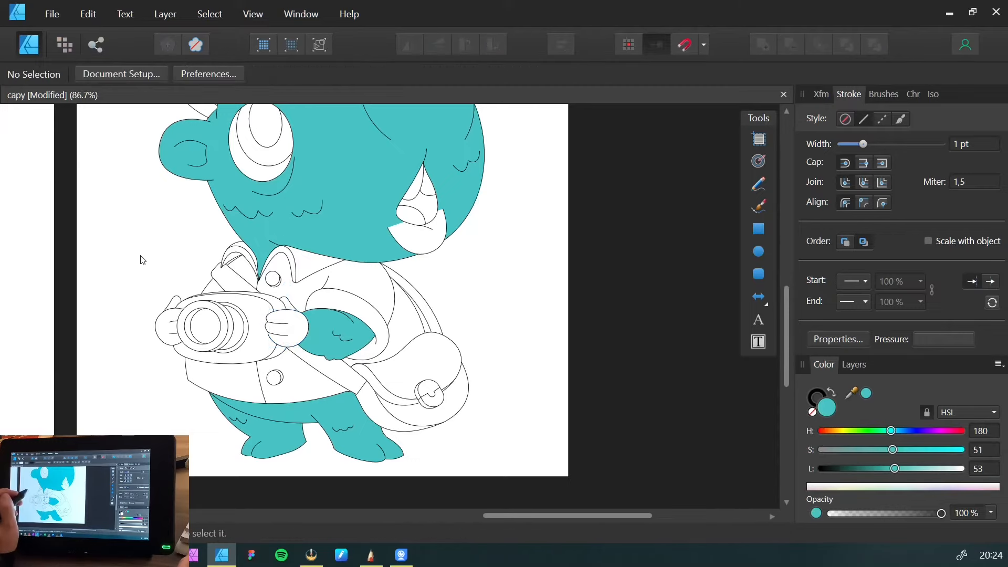
left_click(297, 334)
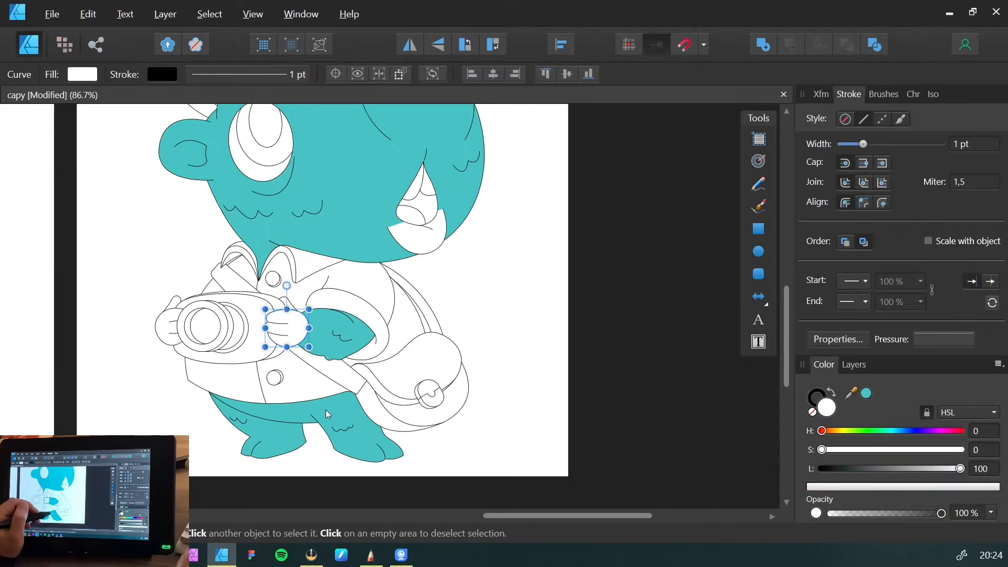
key("ctrl+shift+v")
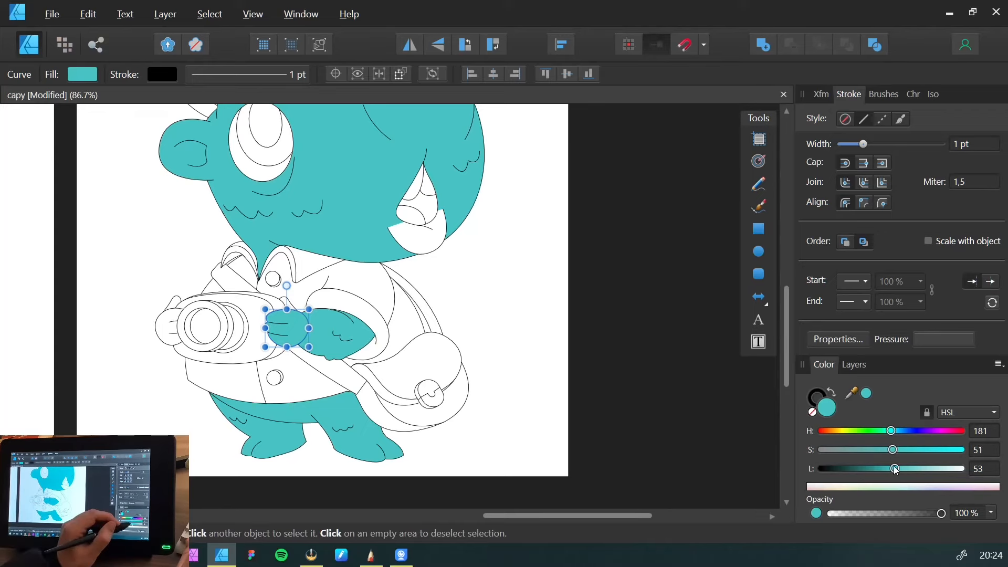
left_click_drag(895, 470, 874, 476)
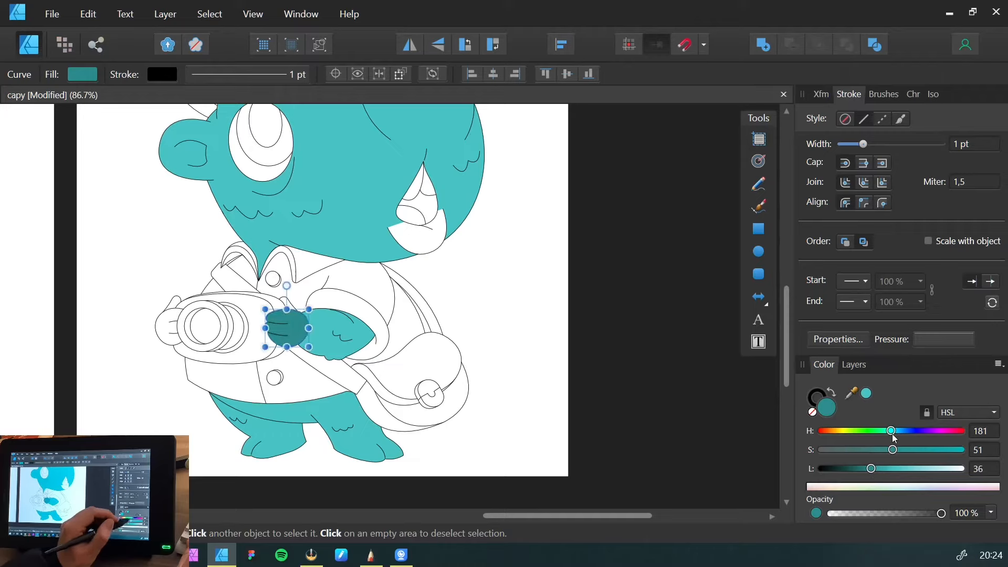
left_click_drag(892, 432, 901, 436)
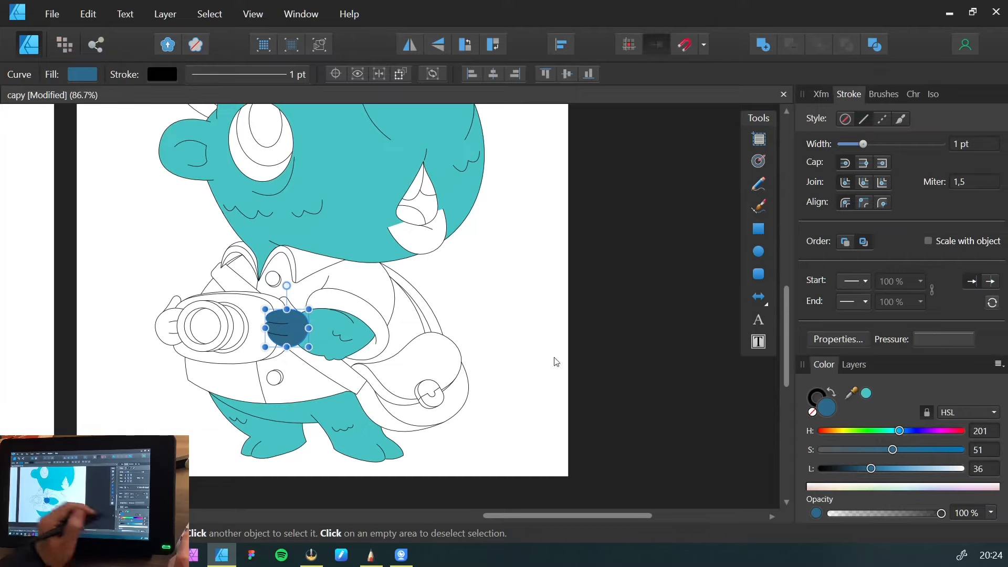
Apply the dark blue hand style to its thumb, the other hand and that hand's thumb, and deselect
key("ctrl+space")
left_click_drag(253, 295, 335, 313)
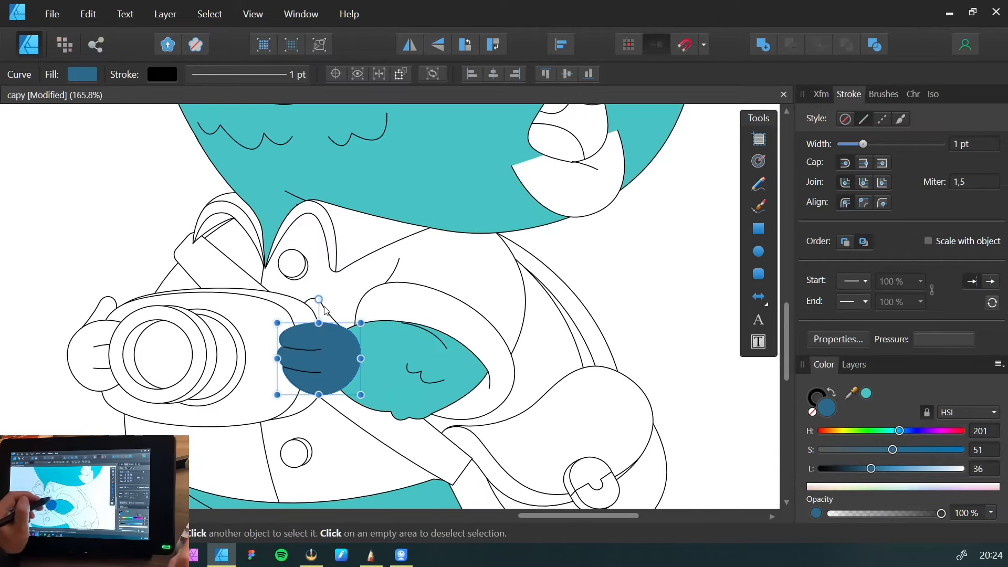
left_click(324, 309)
key("space")
left_click_drag(65, 334, 119, 308)
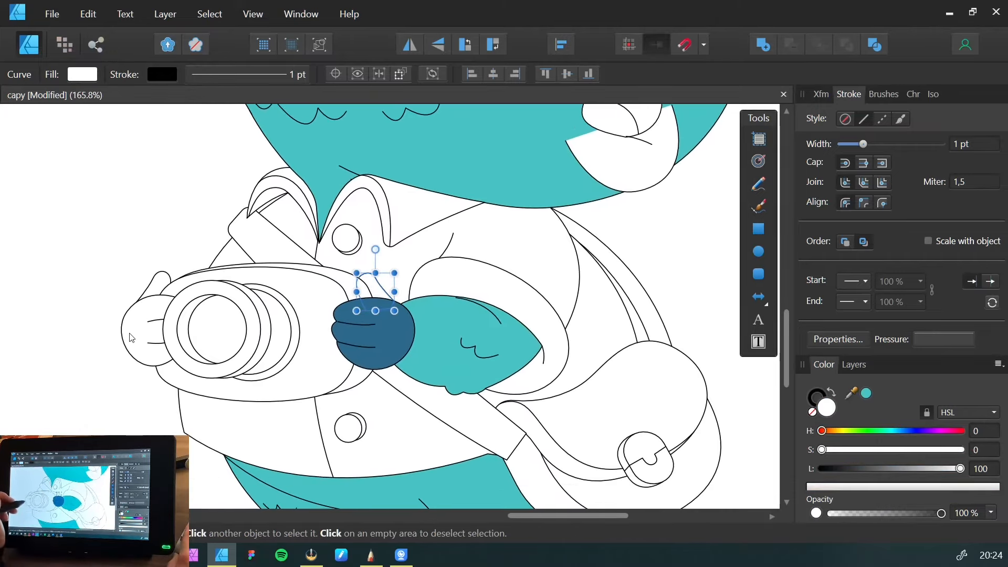
left_click(123, 325, "shift")
left_click(153, 286, "shift")
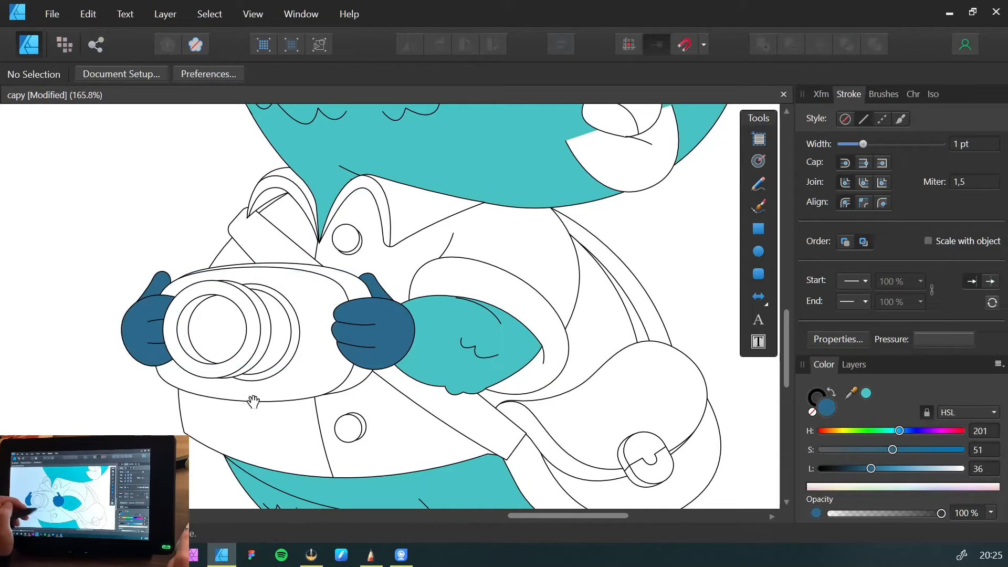
Paste the hands' dark blue style onto the nose shape
mouse_move(244, 399)
left_mouse_down()
mouse_move(185, 189)
mouse_move(205, 284)
mouse_move(206, 404)
left_mouse_up()
left_click_drag(205, 137, 204, 248)
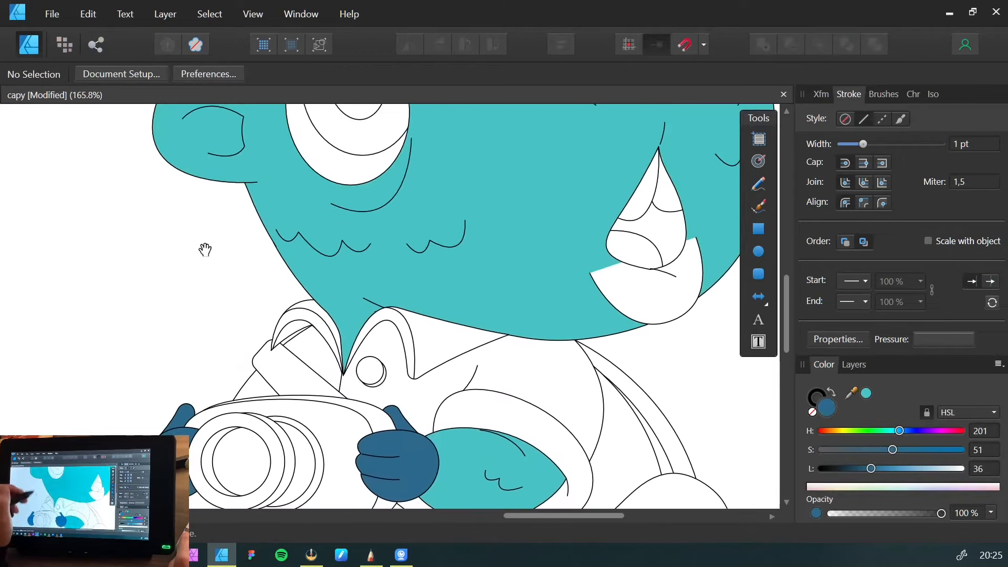
mouse_move(179, 157)
left_mouse_down()
mouse_move(175, 263)
mouse_move(193, 340)
left_mouse_up()
left_click_drag(509, 405, 374, 326)
left_click(441, 252)
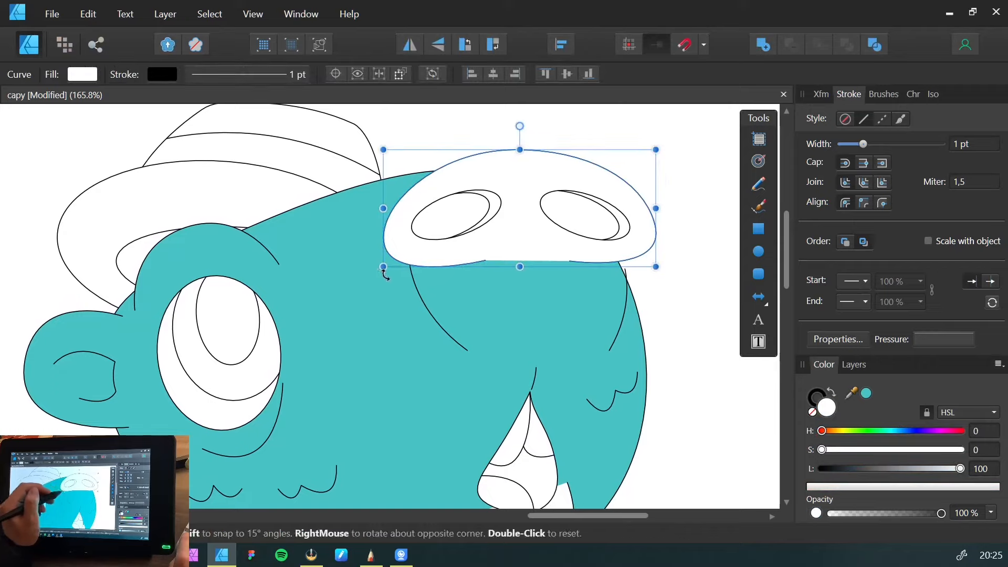
key("ctrl+shift+v")
key("space")
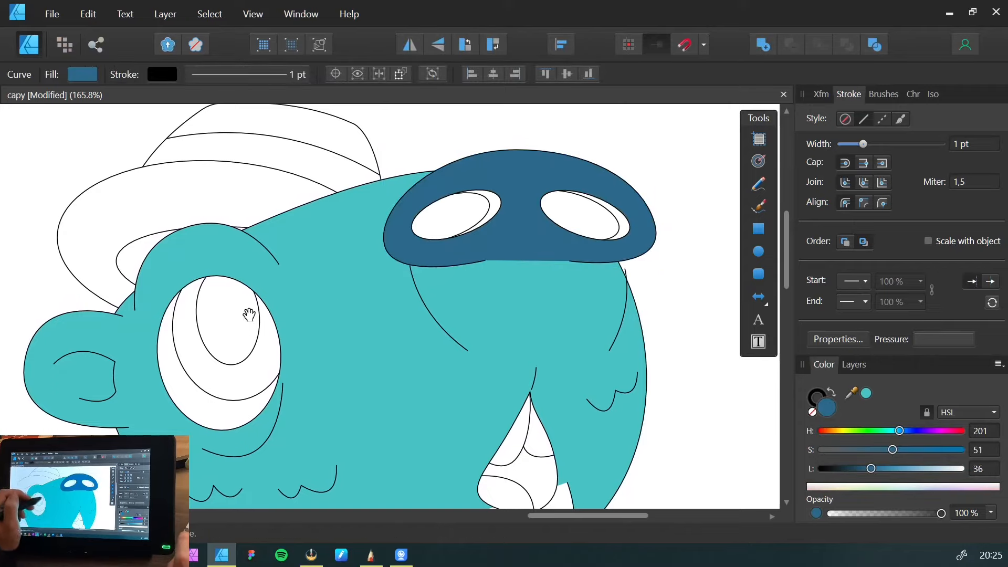
Paste the dark blue style onto the lower lip shape beneath the mouth and deselect
mouse_move(115, 302)
left_mouse_down()
mouse_move(119, 283)
mouse_move(108, 292)
left_mouse_up()
left_click_drag(236, 383, 127, 224)
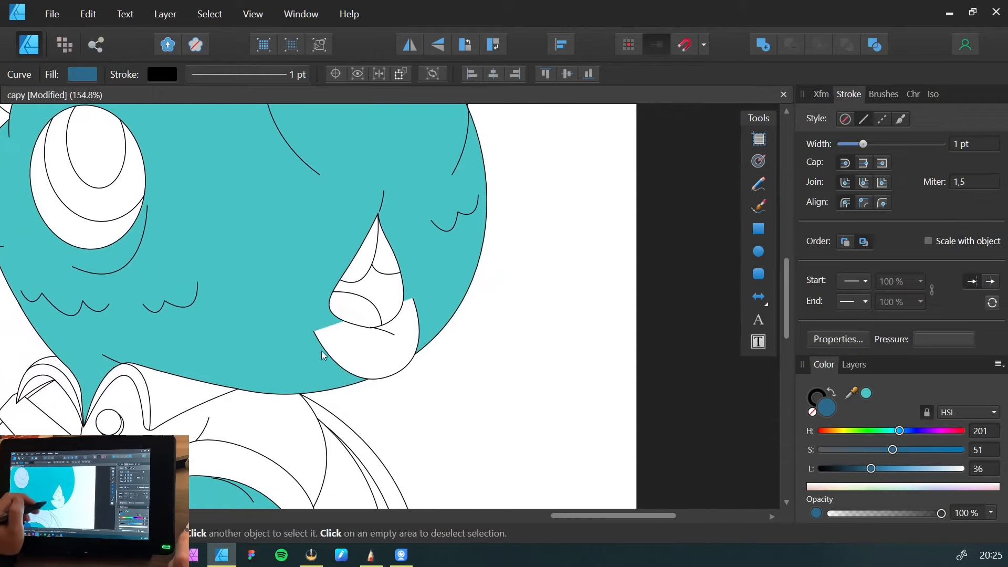
left_click(366, 363)
key("ctrl+shift+v")
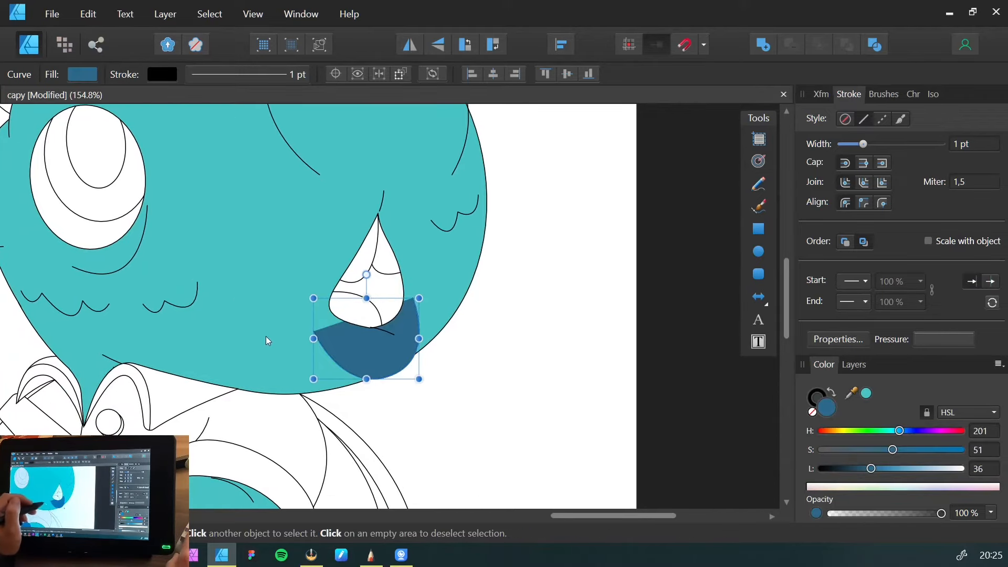
left_click(411, 412)
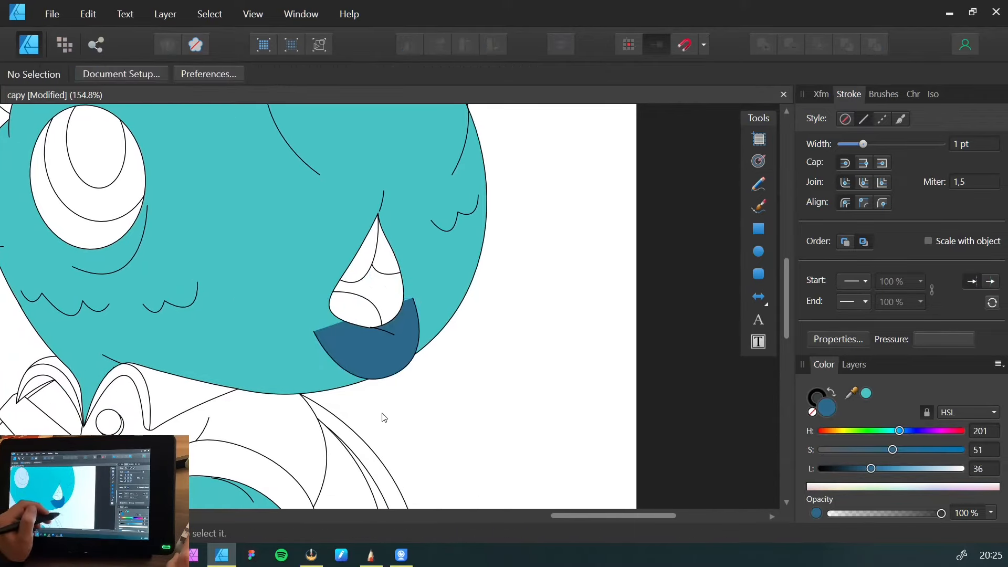
Apply a linear transparency to the dark blue lower lip so it fades upward into the teal head, and deselect
key("ctrl+space")
mouse_move(313, 346)
left_mouse_down()
mouse_move(187, 349)
mouse_move(299, 353)
left_mouse_up()
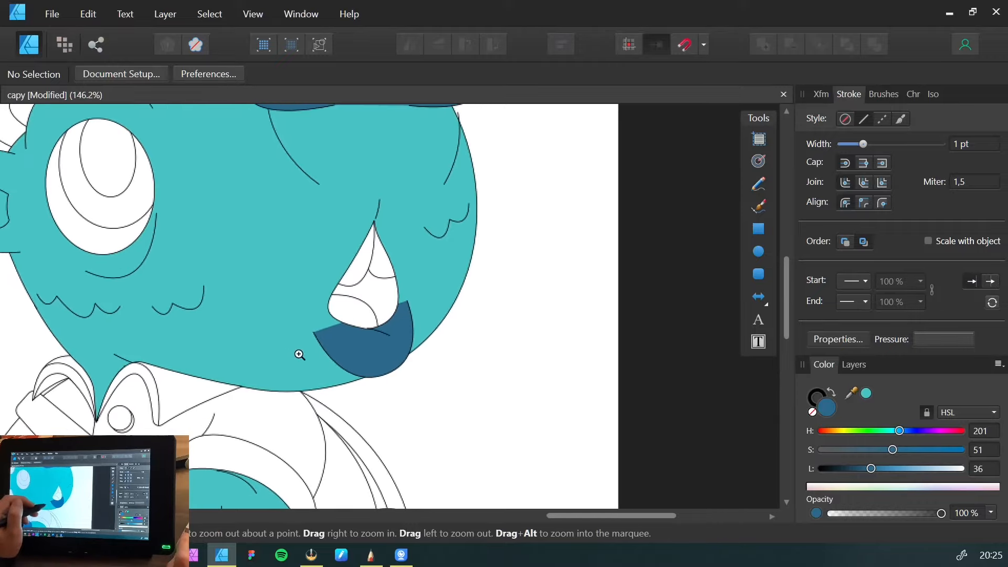
key("space")
left_click_drag(219, 319, 300, 360)
left_click(348, 355)
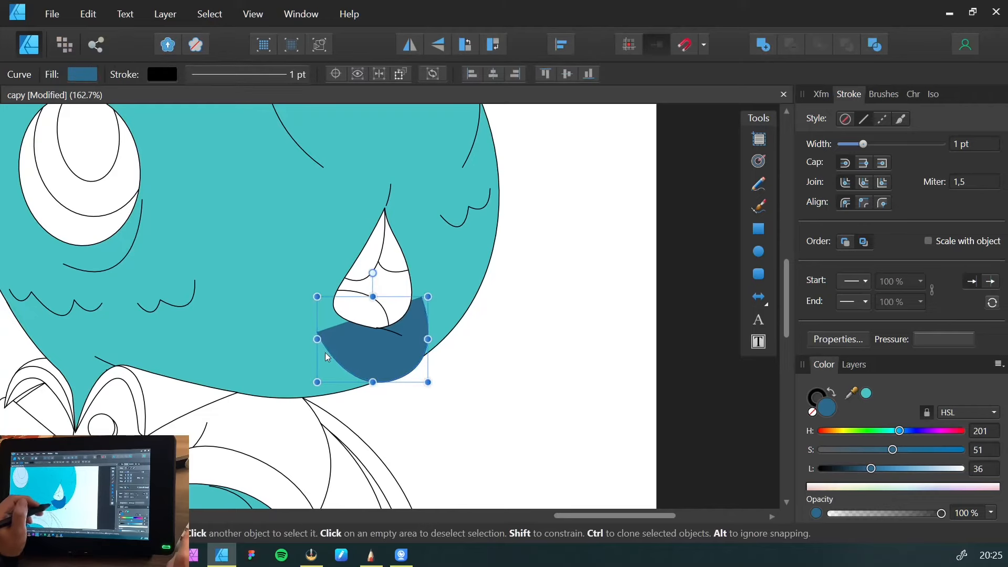
key("y")
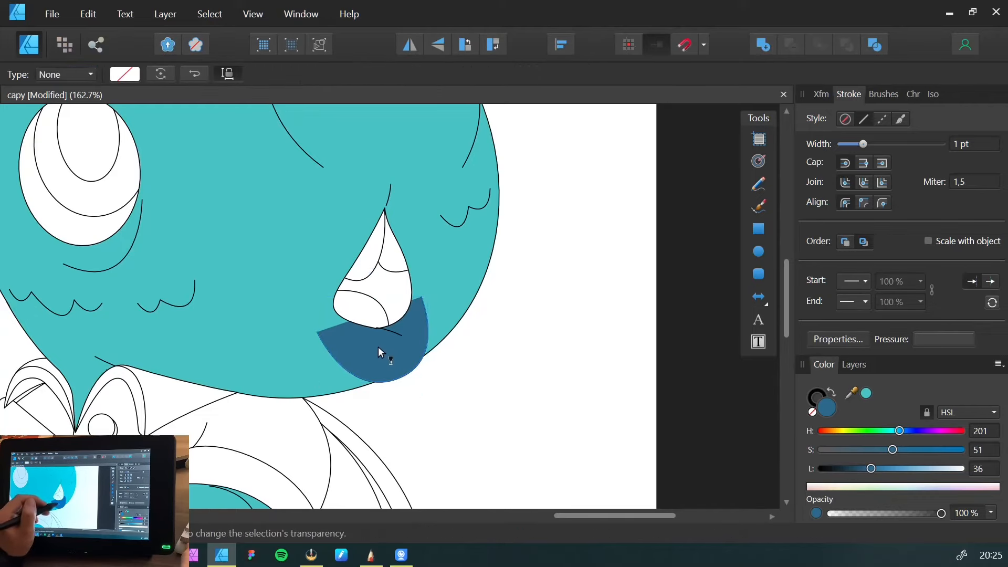
key("v")
key("y")
left_click_drag(381, 349, 366, 316)
key("ctrl+d")
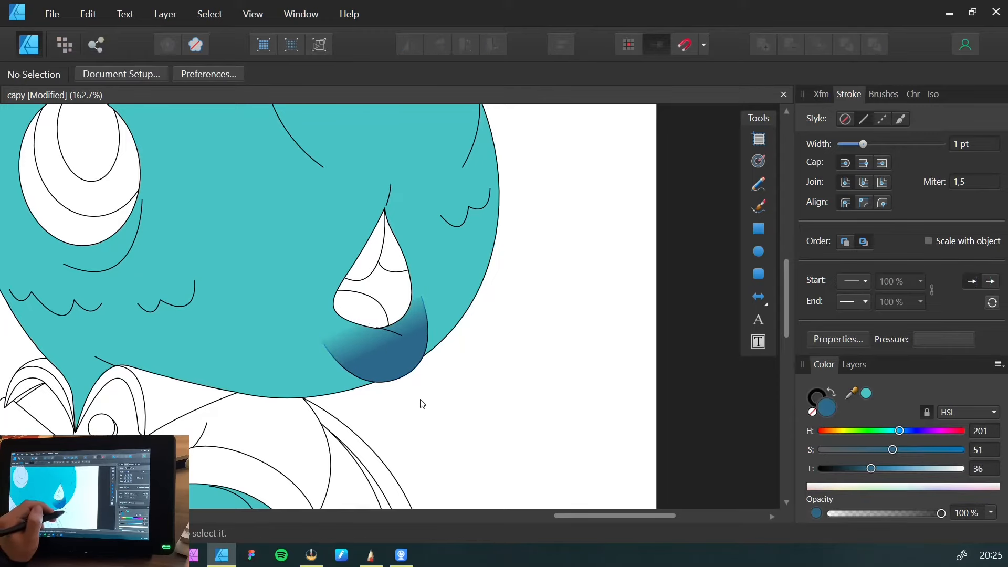
Extend the muzzle line below the nose with the Pen tool into a closed shape curving above the mouth and overlapping the nose
key("z")
left_click_drag(299, 337, 182, 367)
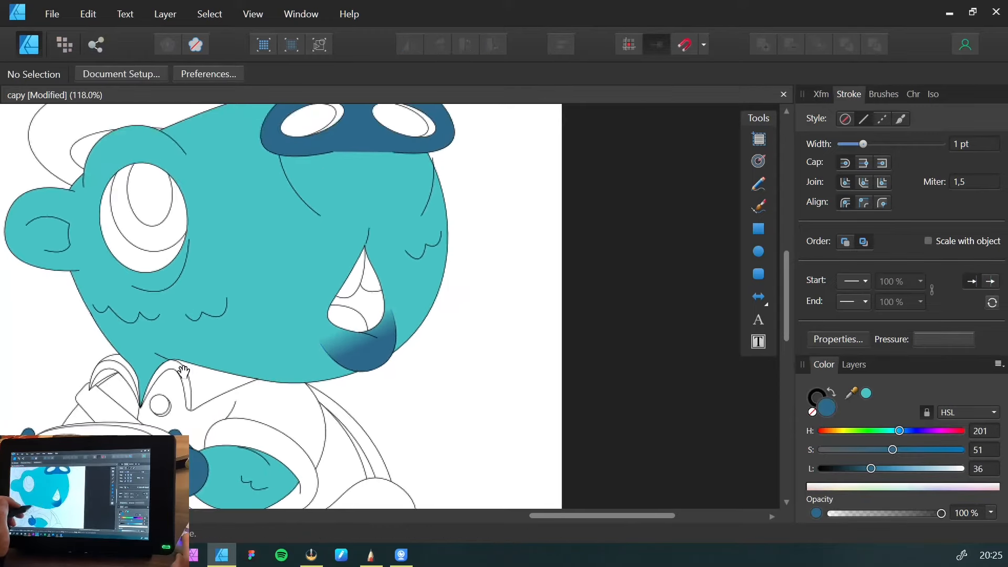
left_click_drag(223, 204, 336, 382)
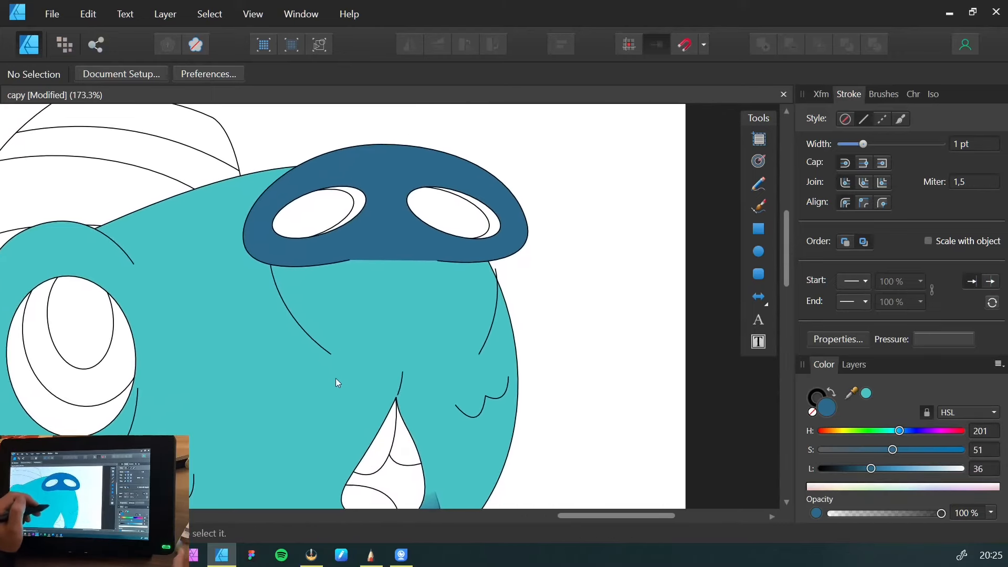
left_click(277, 286)
key("a")
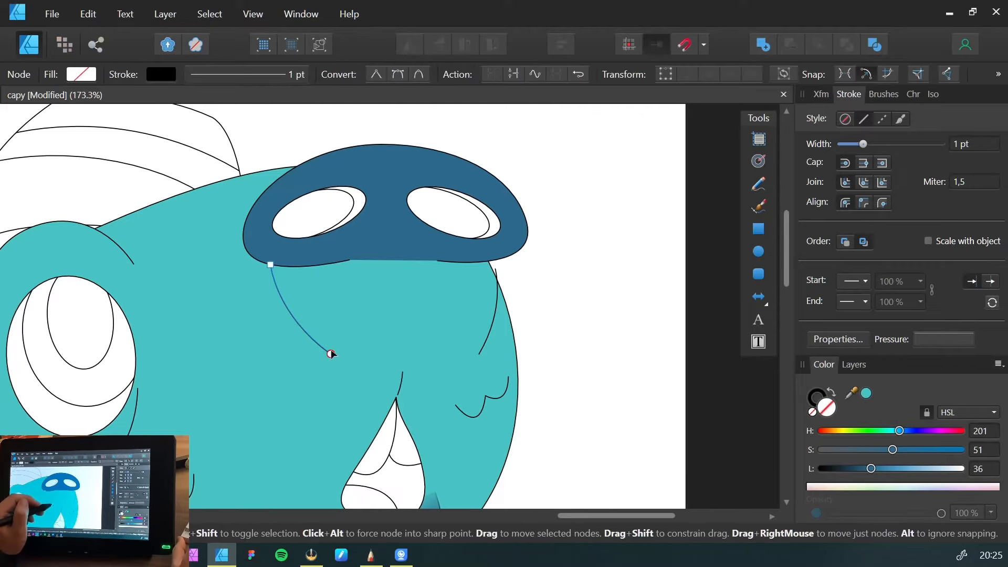
left_click(330, 353)
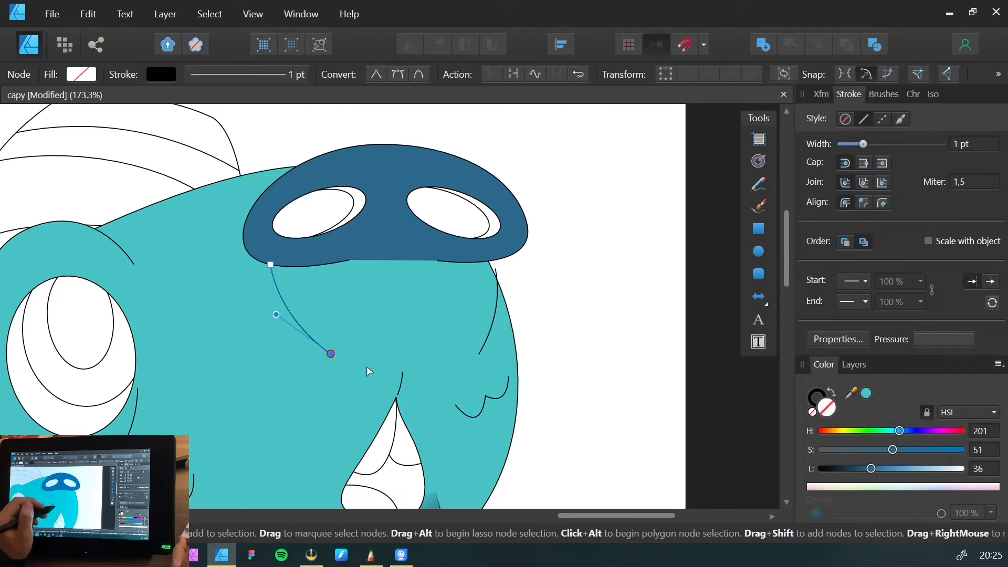
key("p")
left_click_drag(479, 353, 580, 293)
key("ctrl+z")
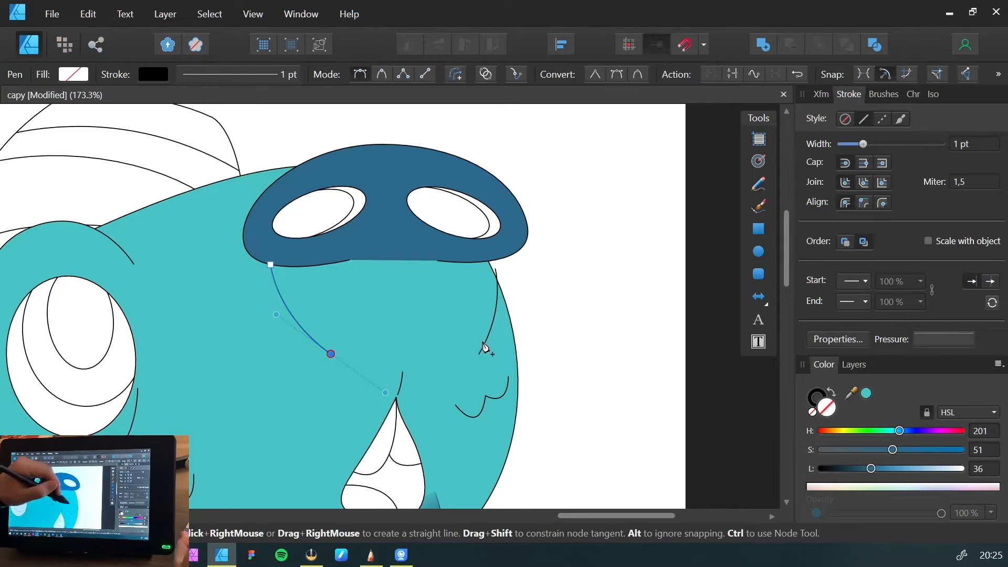
left_click_drag(488, 326, 518, 253)
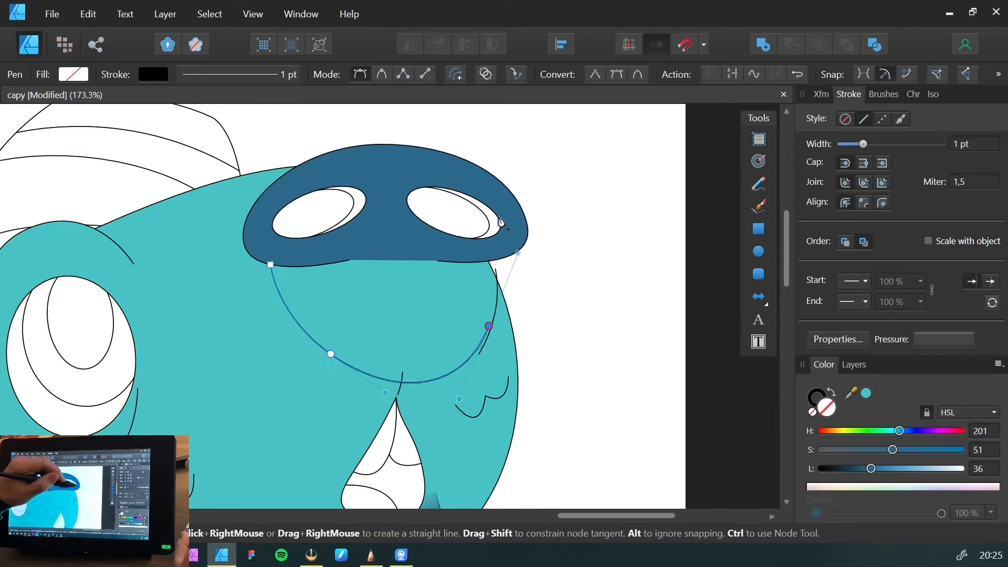
left_click(497, 210)
left_click(308, 218)
left_click(270, 265)
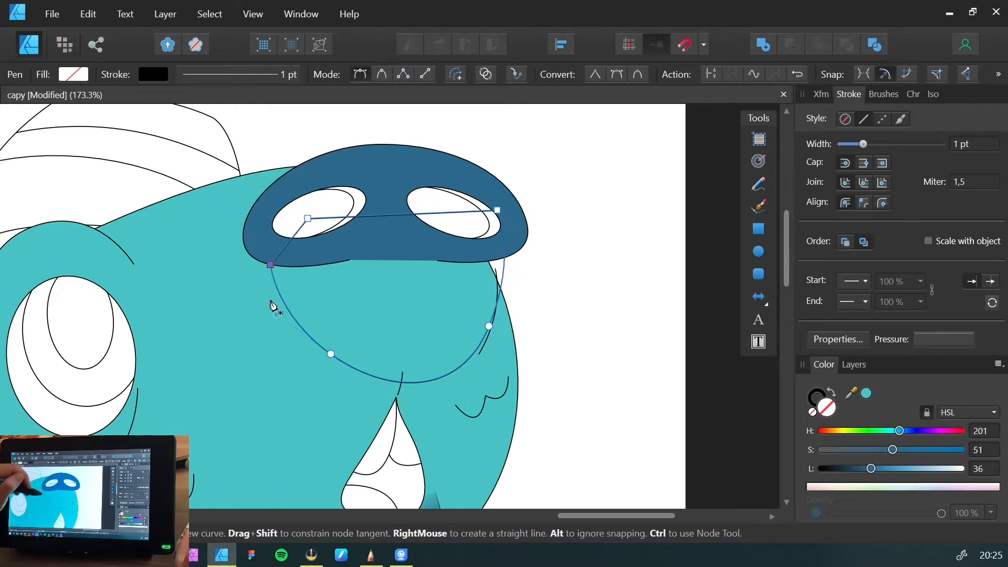
Paste the dark blue style onto the closed muzzle shape and order it behind the nose but above the head
key("v")
key("ctrl+shift+v")
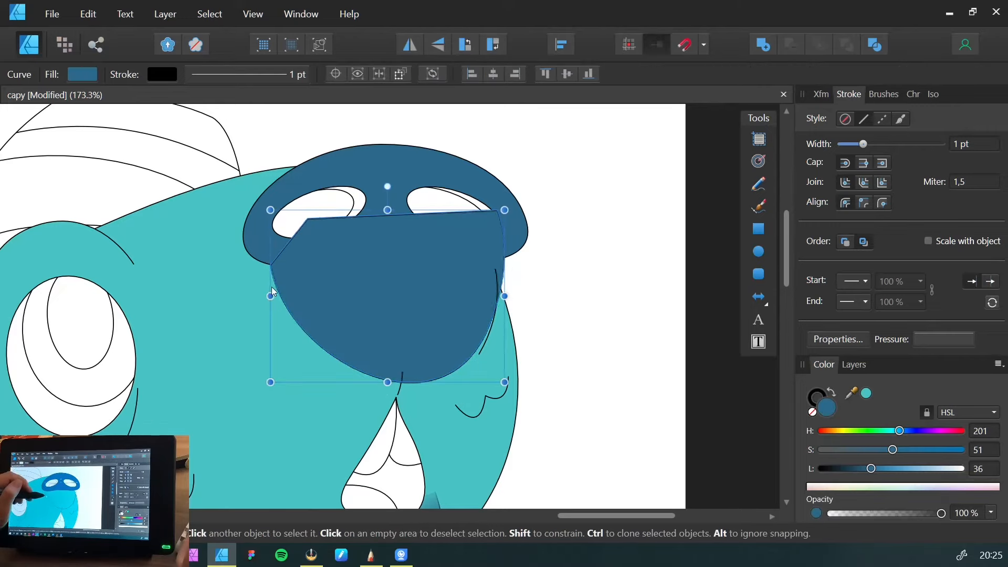
key("ctrl+shift+[")
left_click(294, 331)
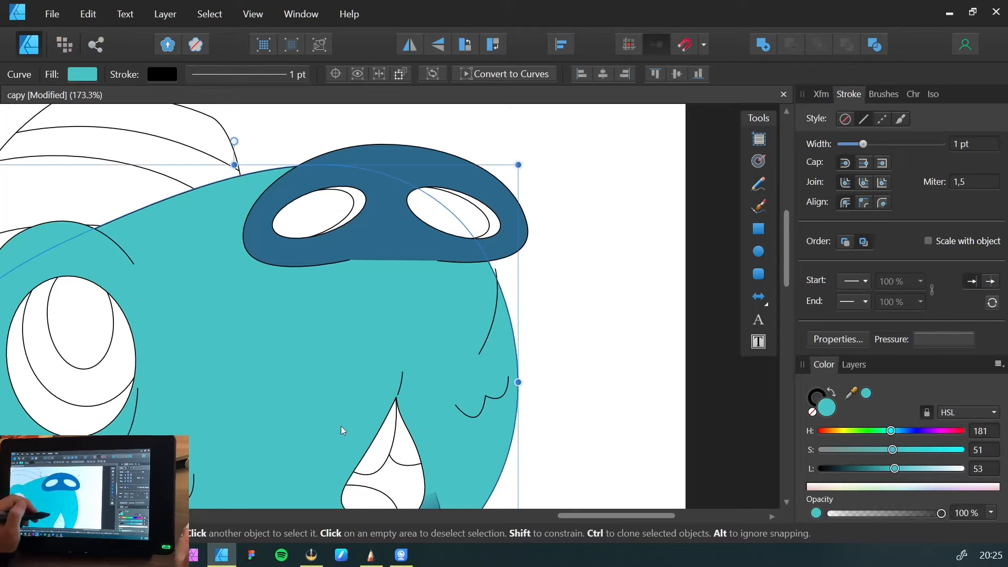
key("ctrl+z")
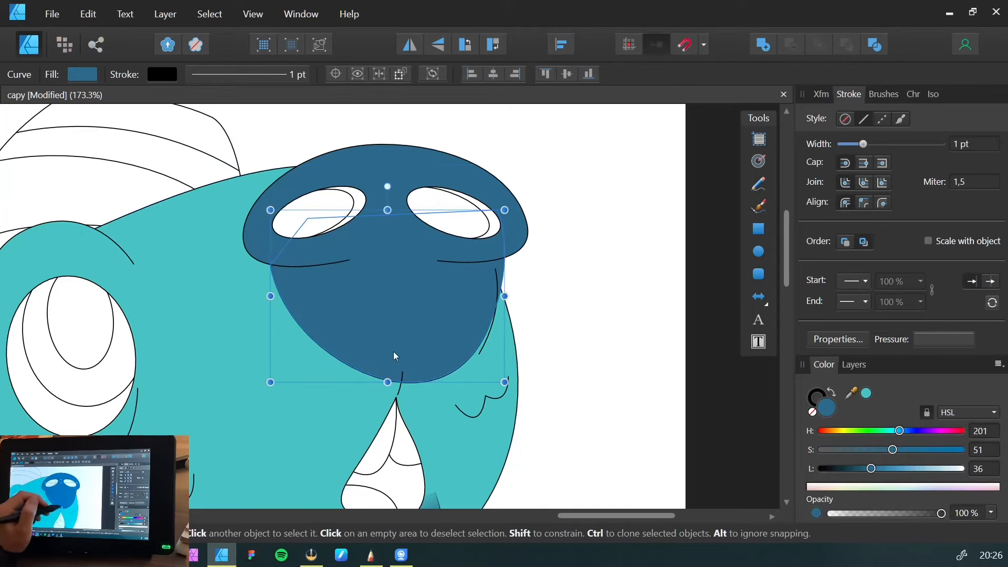
Apply a linear transparency to the muzzle shape, fading downward from just below the nose to the mouth tip, and deselect
key("y")
left_click_drag(394, 274, 400, 364)
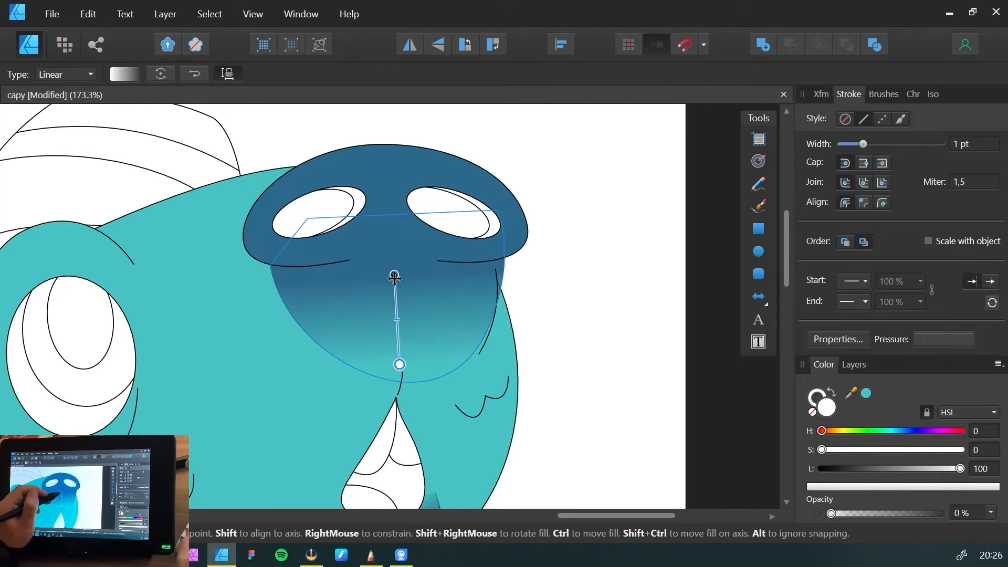
left_click_drag(394, 274, 396, 281)
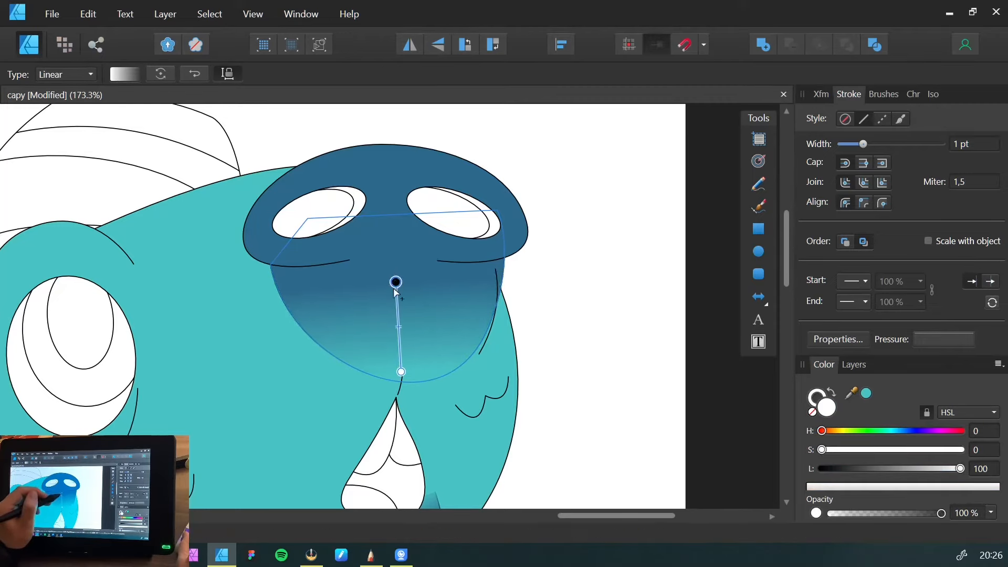
key("ctrl+d")
key("v")
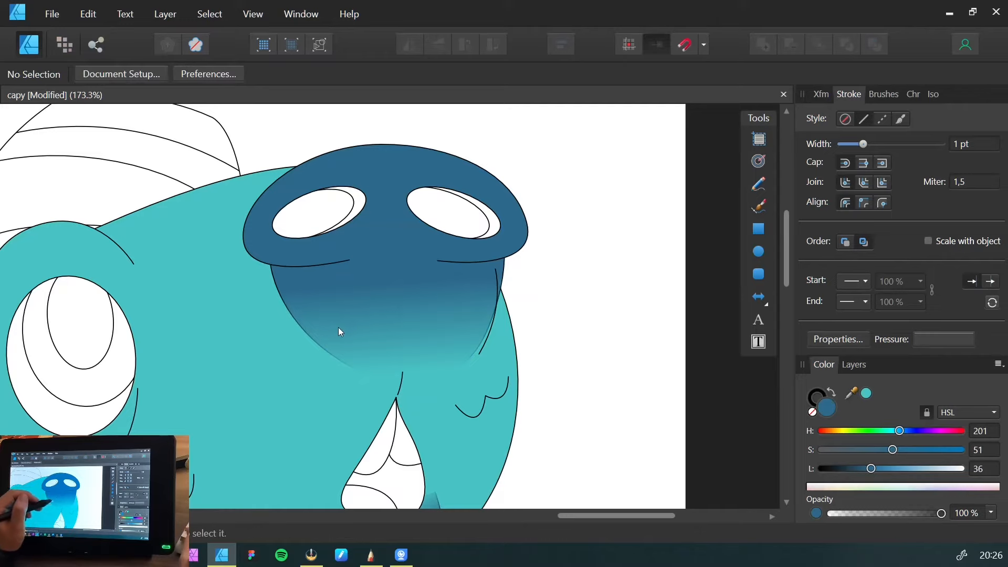
Draw a closed shape with the Pen tool around the foot below the camera side, its upper edge curving across the lower leg
left_click(494, 310)
left_click(357, 371)
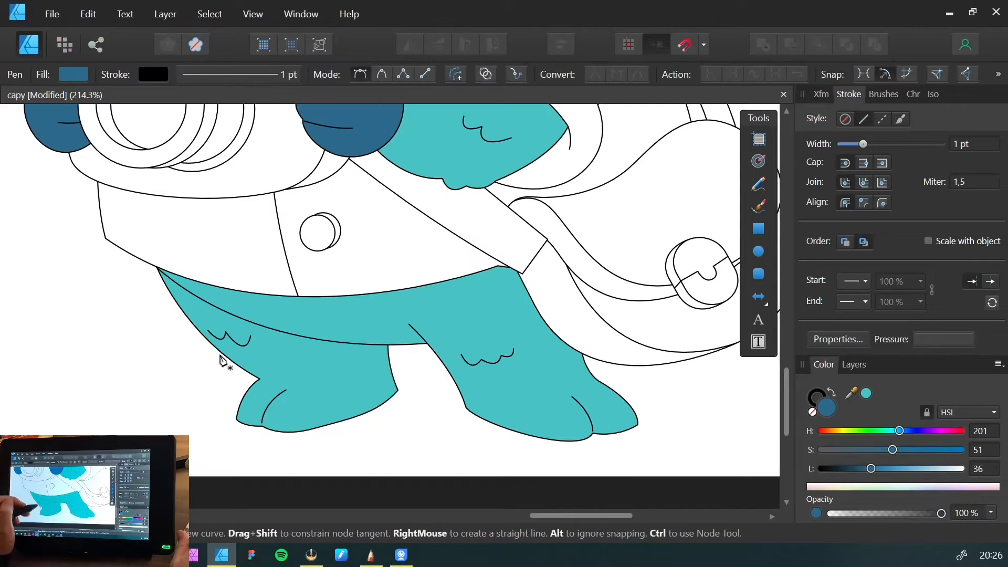
left_click(207, 345)
left_click_drag(392, 354, 496, 331)
left_click(430, 438)
left_click(199, 452)
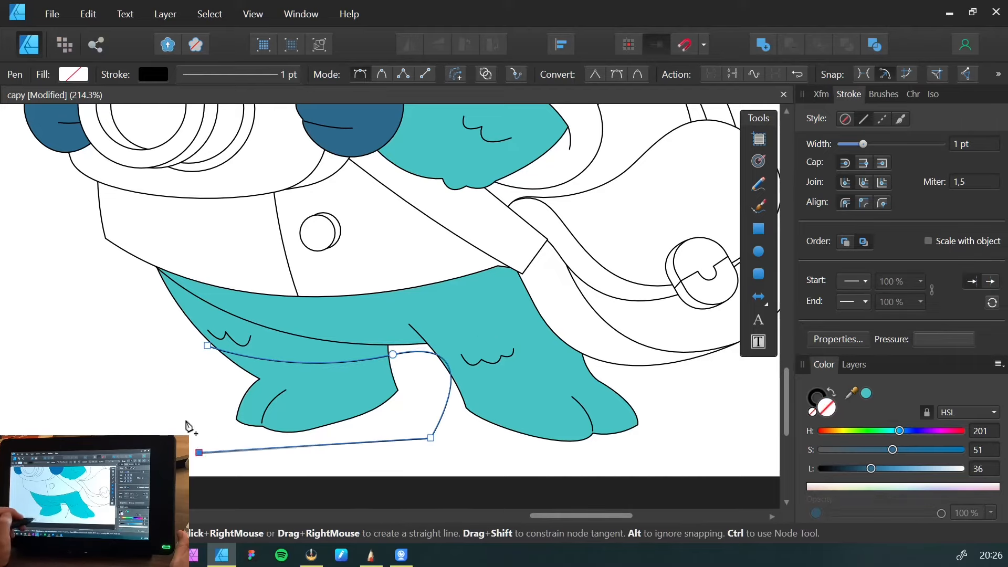
left_click(171, 388)
left_click(207, 346)
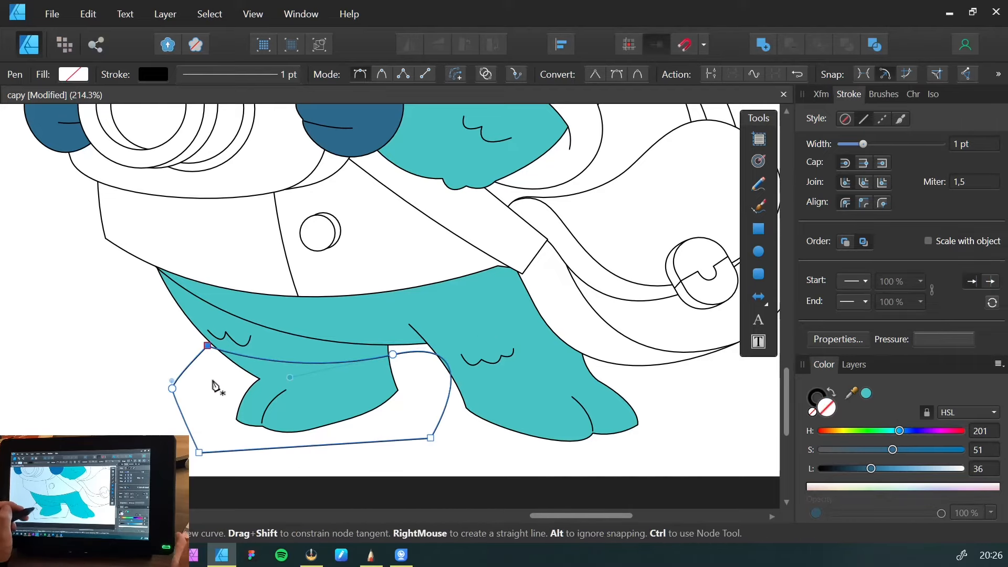
Give the closed foot shape the dark blue style and place it inside the teal leg so the leg outline clips it
key("slash")
key("v")
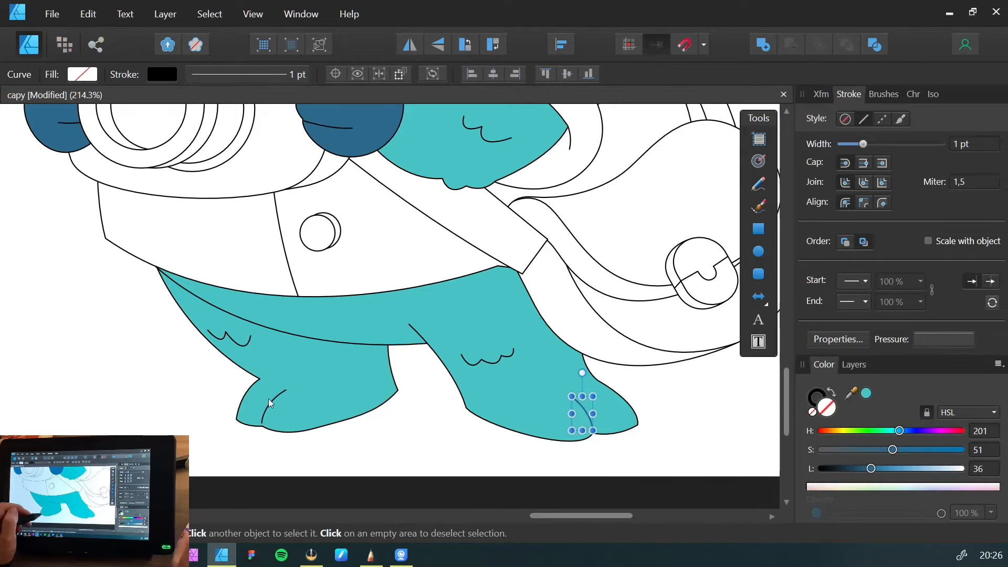
left_click(251, 404)
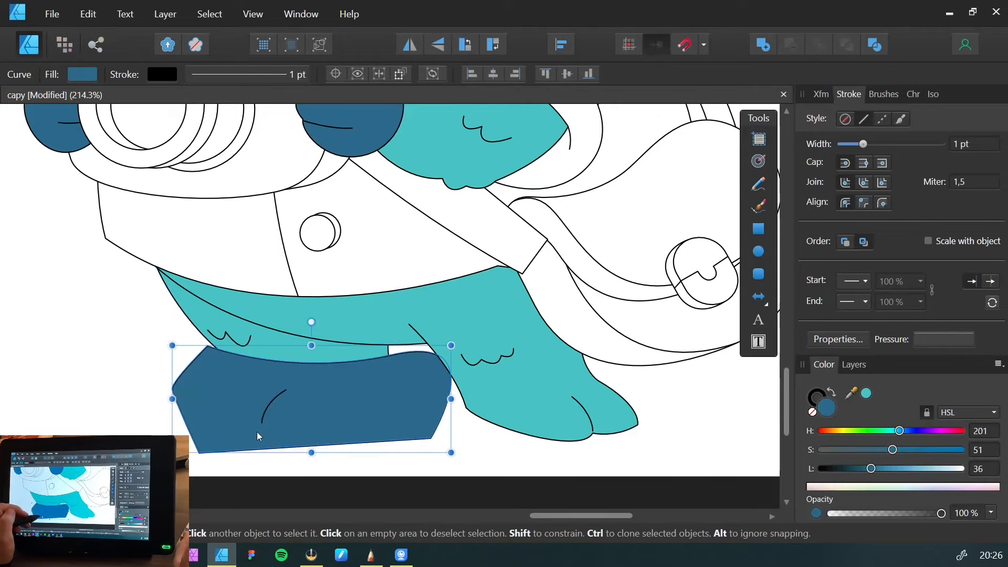
key("ctrl+x")
key("ctrl+shift+z")
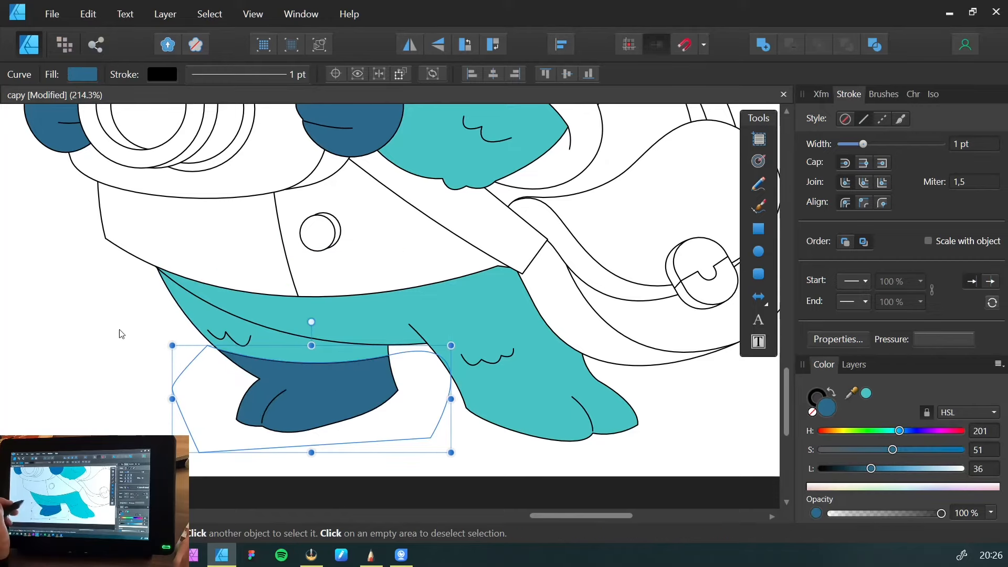
Apply a linear transparency to the clipped dark blue foot shape, fading upward from mid-foot into the teal leg
left_click(167, 355)
left_click(332, 380)
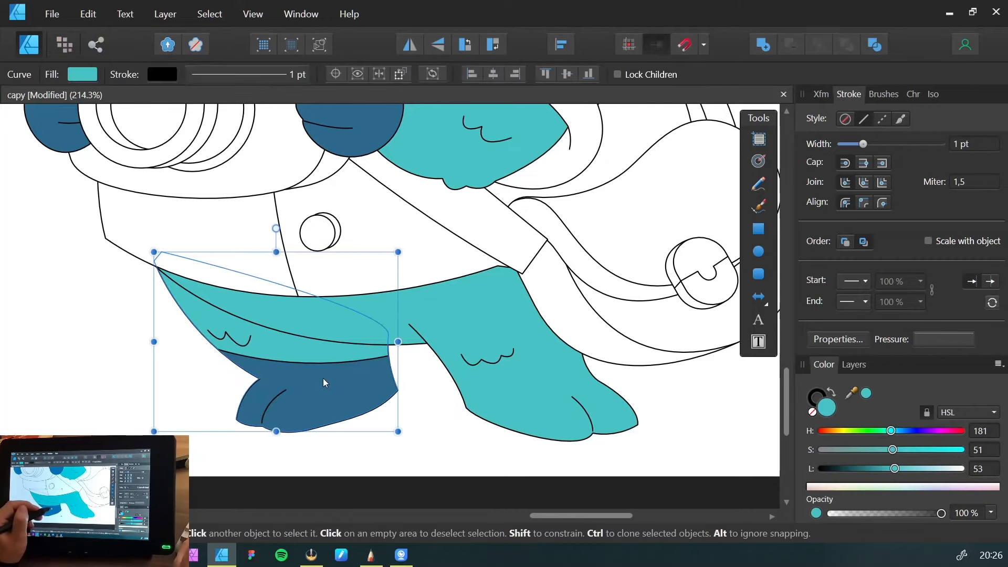
left_click(315, 380)
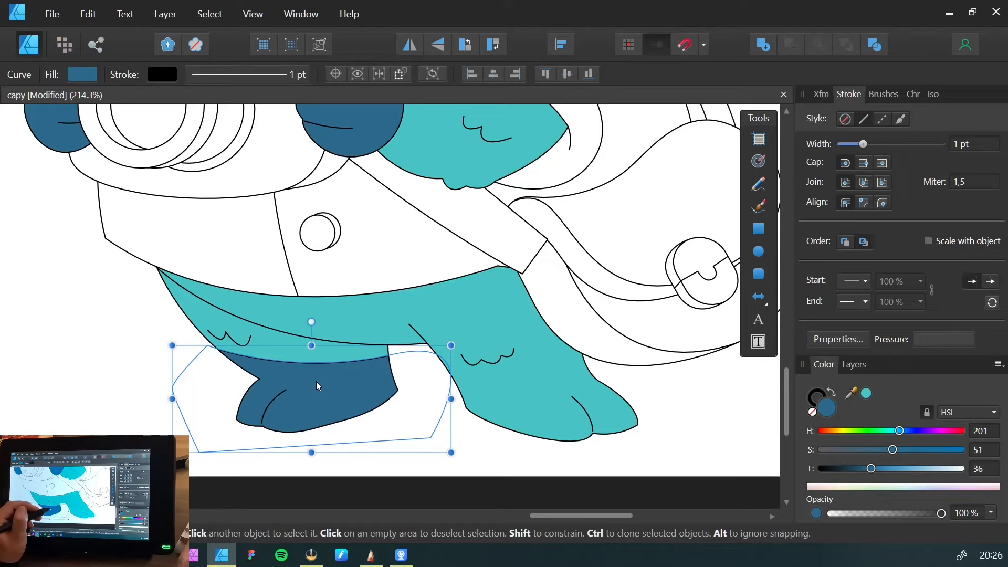
key("y")
left_click_drag(312, 390, 313, 361)
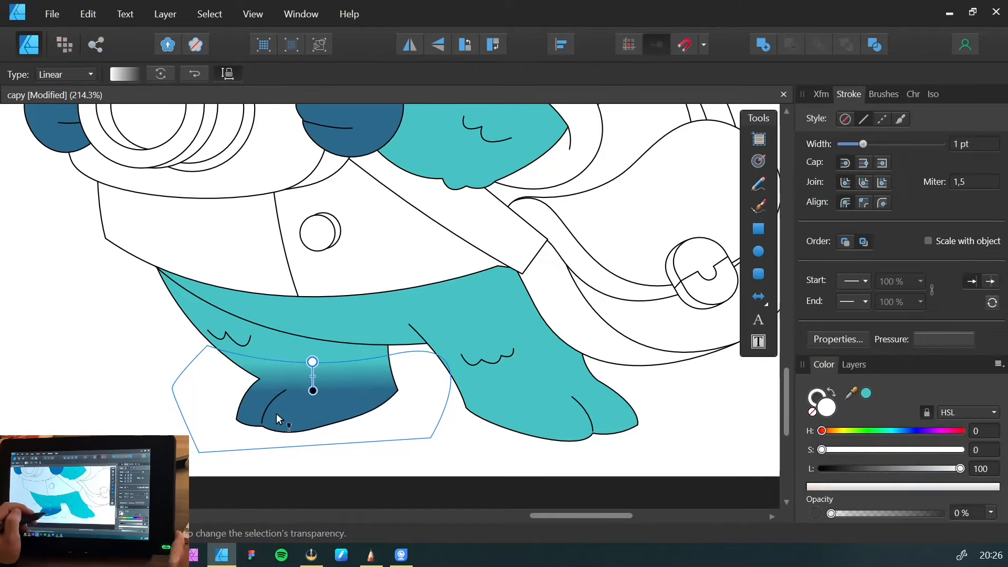
left_click_drag(312, 390, 312, 398)
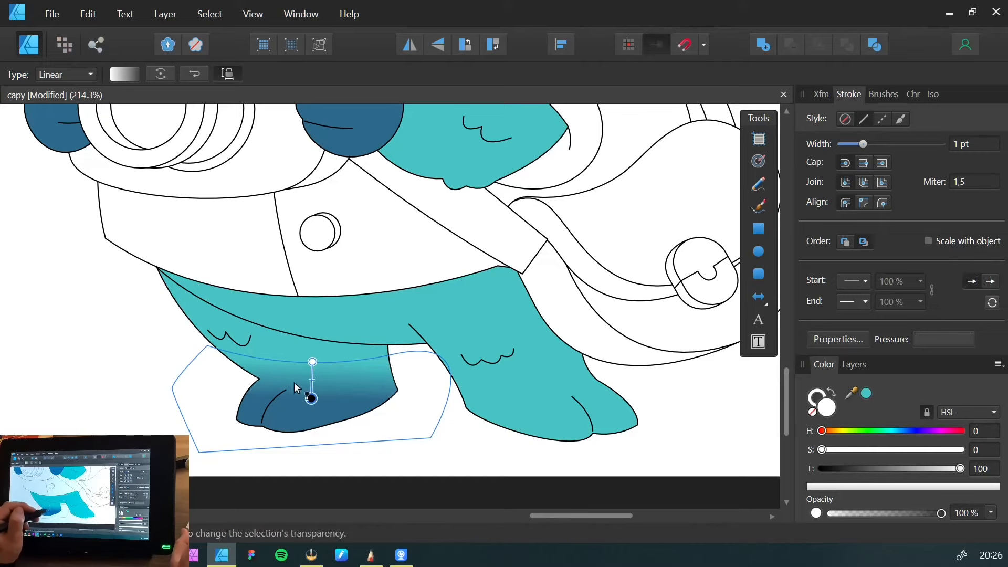
Raise the upper edge of the dark blue foot shape with the Node tool so its fade reaches higher on the leg, and deselect
key("a")
left_click_drag(208, 346, 192, 323)
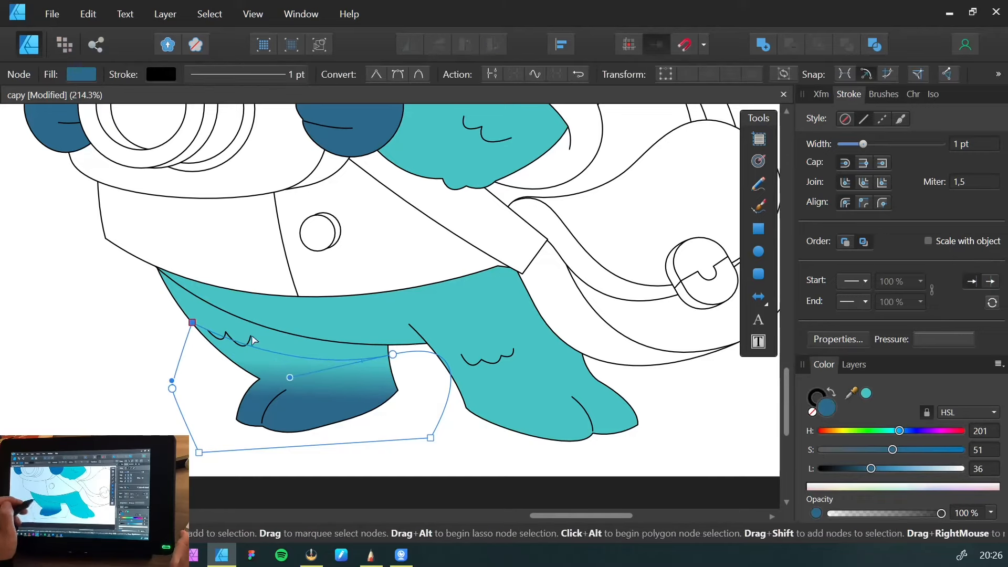
left_click_drag(393, 354, 402, 336)
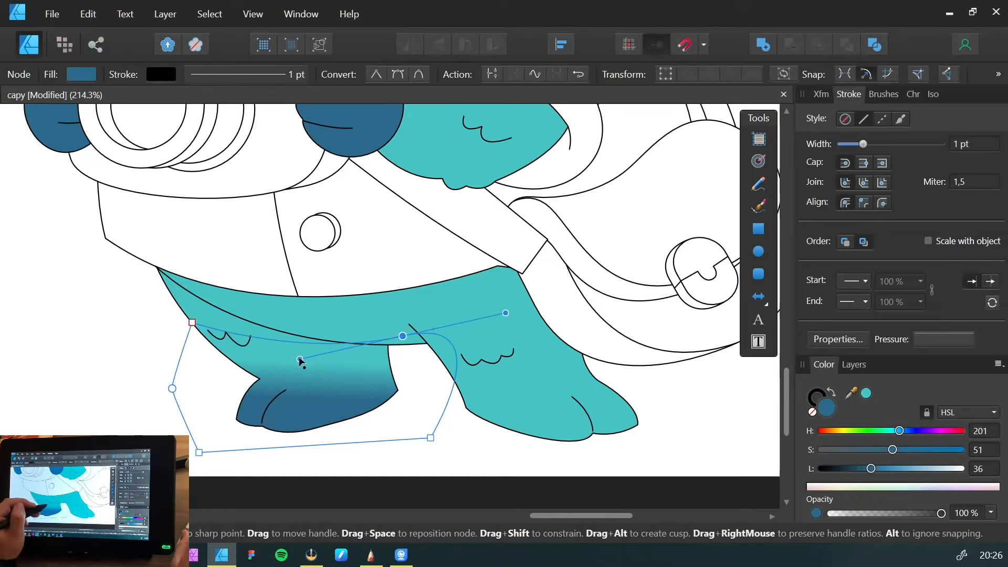
mouse_move(300, 360)
left_mouse_down()
mouse_move(303, 338)
mouse_move(299, 353)
mouse_move(310, 353)
mouse_move(297, 344)
mouse_move(326, 353)
mouse_move(279, 340)
mouse_move(321, 360)
mouse_move(301, 330)
mouse_move(247, 330)
mouse_move(303, 341)
left_mouse_up()
key("y")
key("ctrl+d")
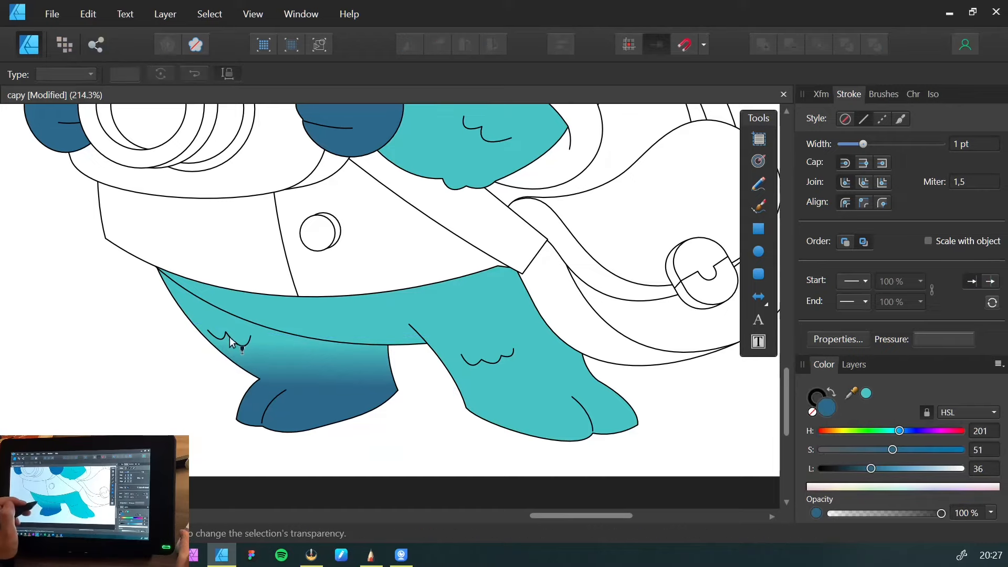
Fill the shirt body and upper sleeve with yellow, HSL 48, 72, 53
key("v")
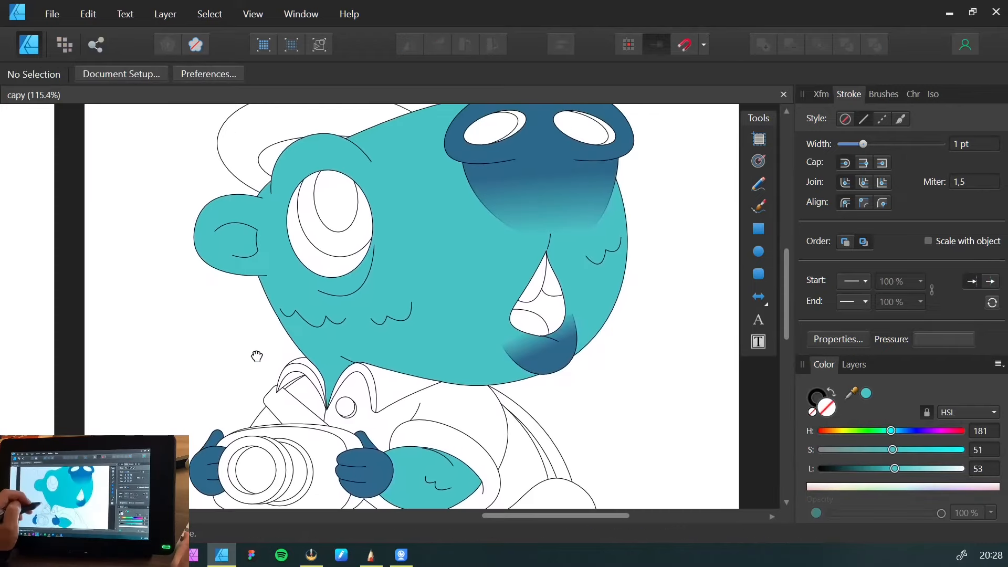
left_click_drag(256, 356, 263, 383)
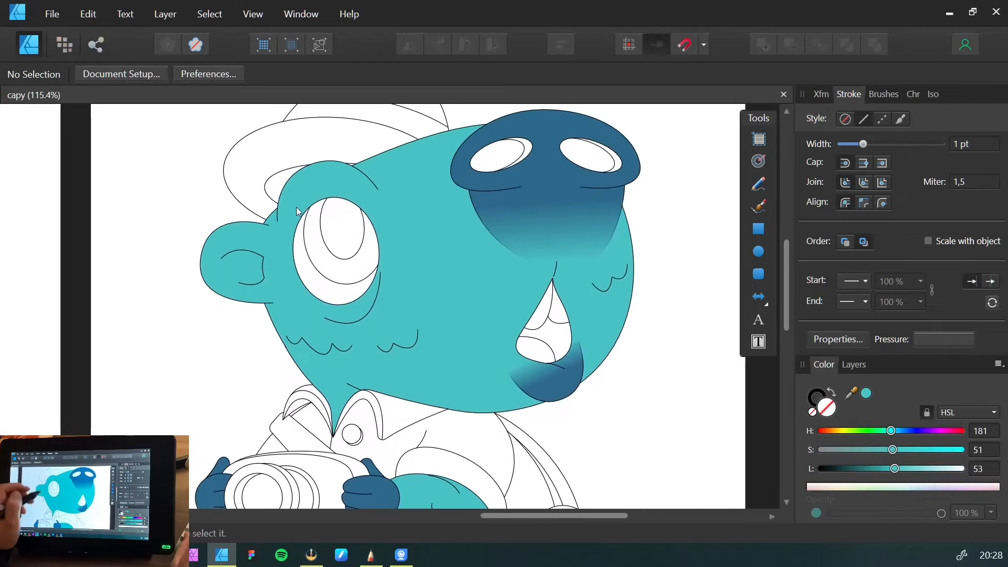
left_click_drag(499, 252, 302, 318)
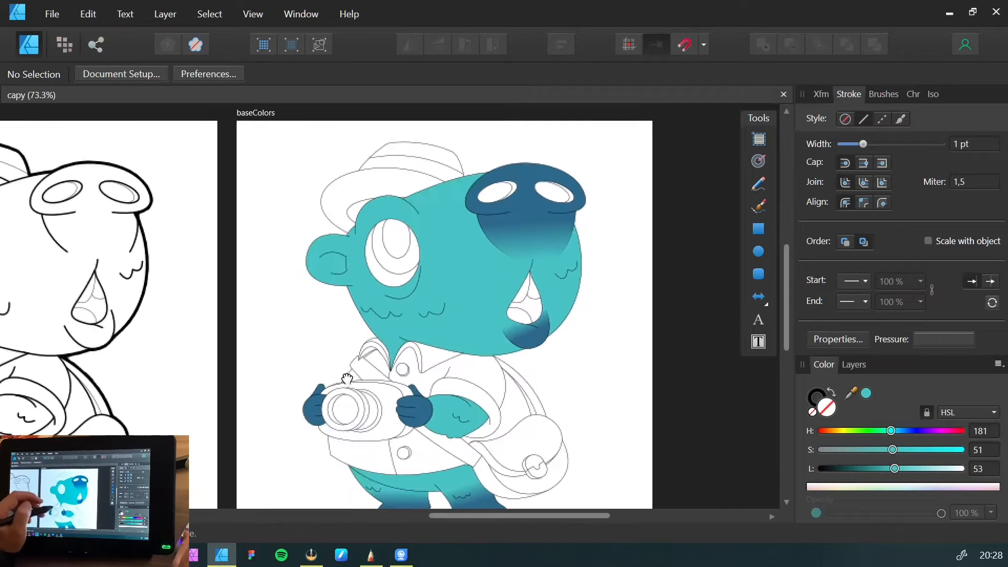
left_click_drag(346, 378, 286, 345)
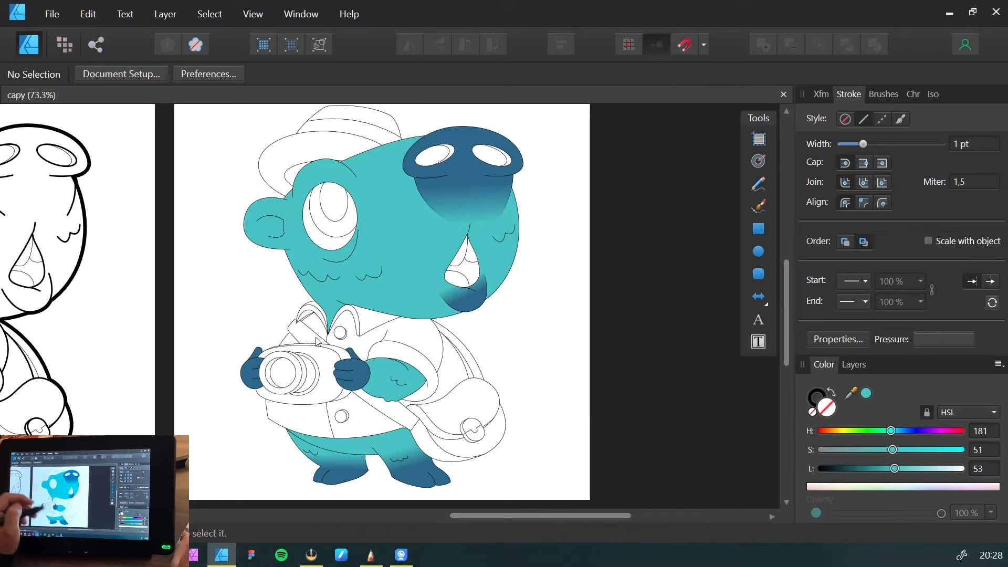
left_click(265, 377, "ctrl")
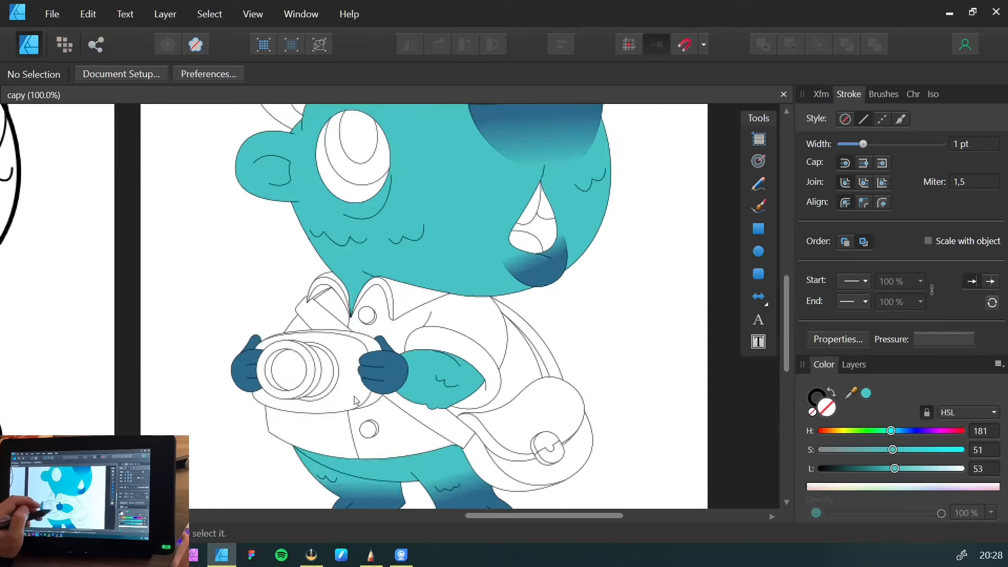
left_click_drag(333, 394, 290, 367)
left_click(416, 287)
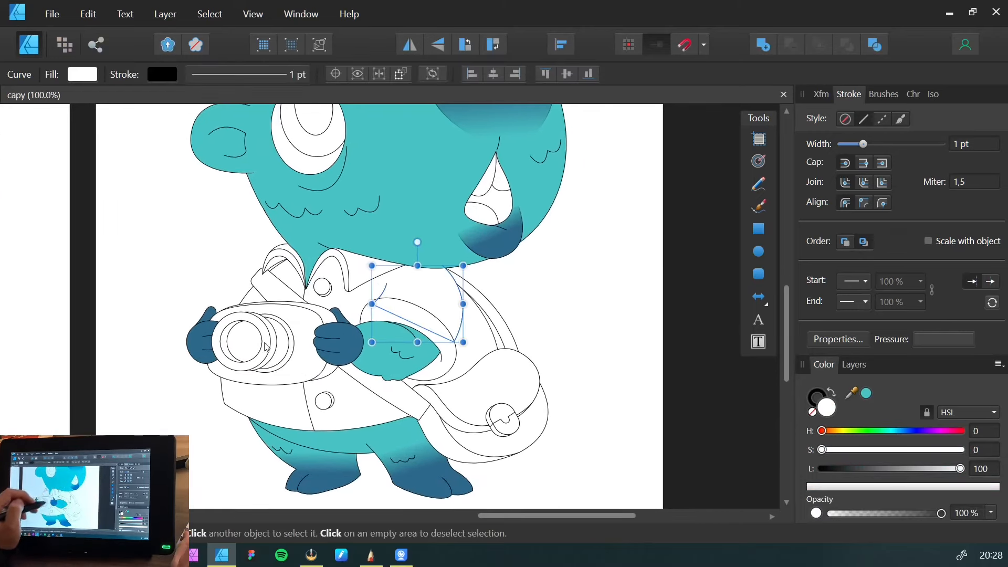
left_click(251, 299, "shift")
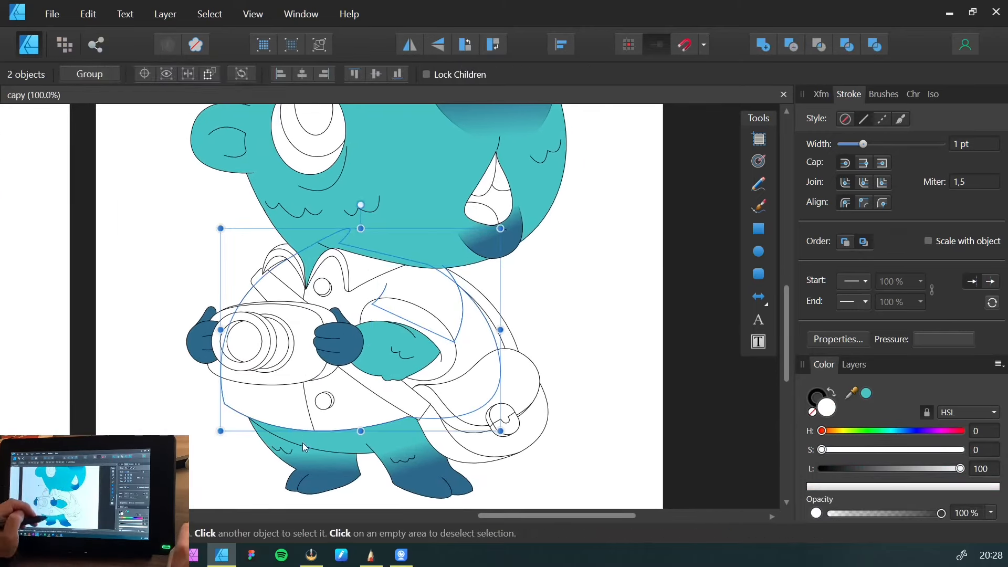
left_click(867, 393)
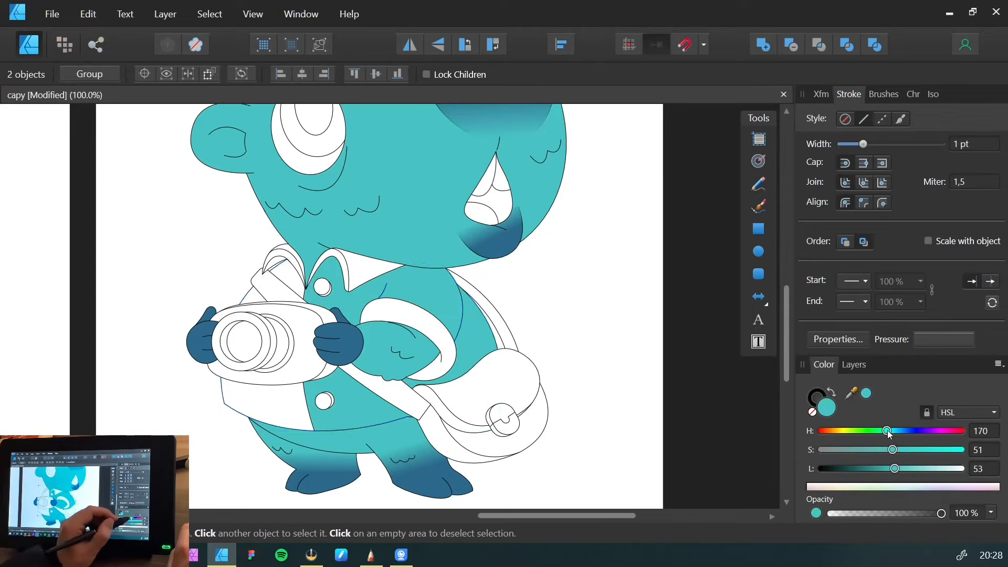
left_click_drag(891, 430, 921, 456)
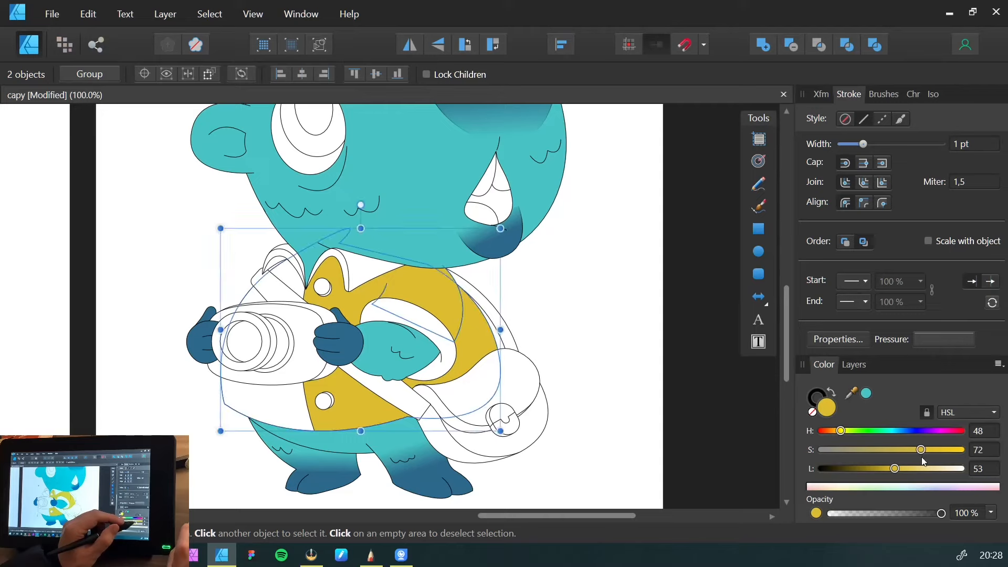
Paste the yellow shirt style onto the front panel behind the camera and deselect
double_click(273, 409)
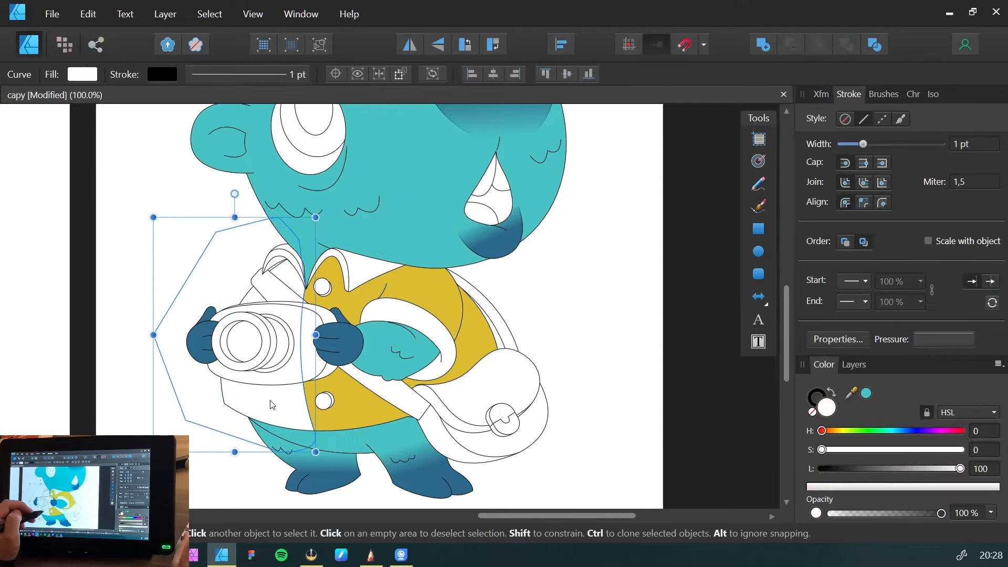
key("ctrl+shift+v")
left_click(128, 241)
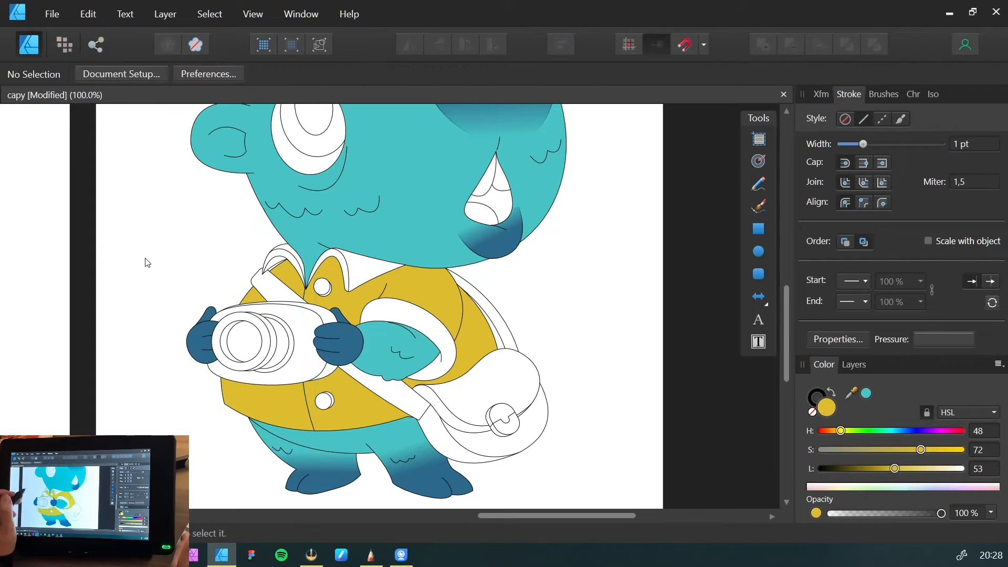
Paste the yellow style onto the shirt's collar pieces on both sides of the neck, and deselect
double_click(346, 284)
key("ctrl+shift+v")
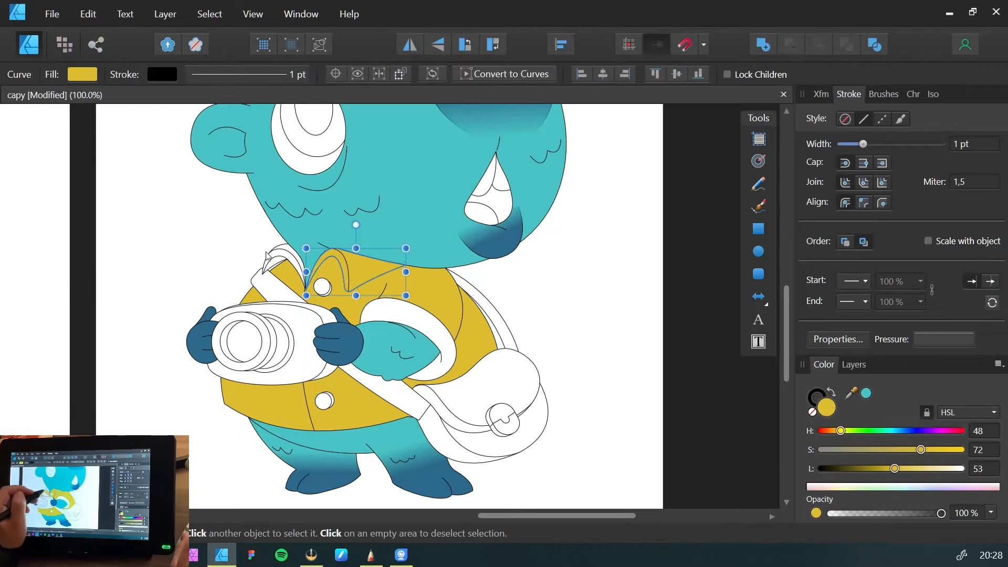
left_click(256, 284)
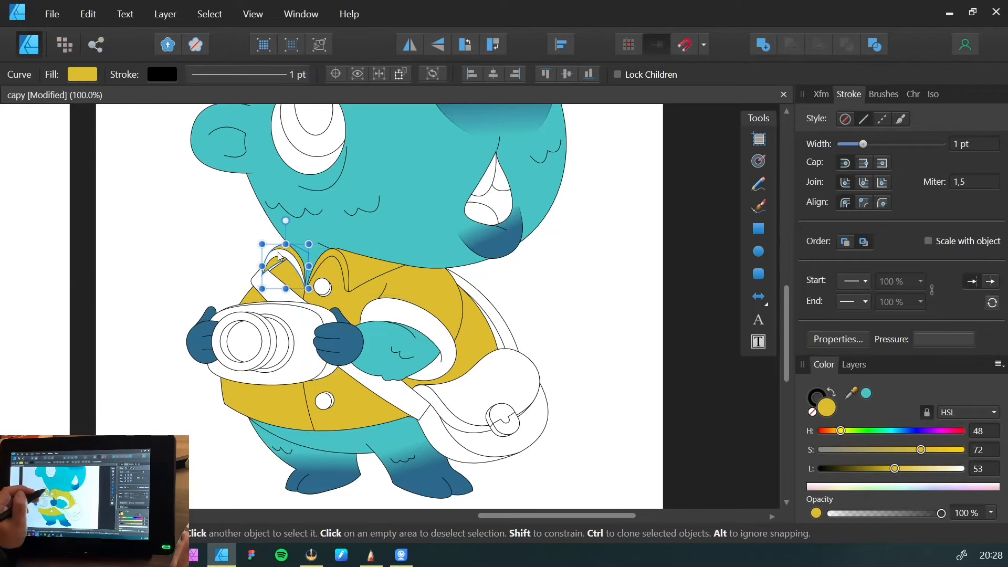
key("ctrl+shift+v")
left_click(230, 256)
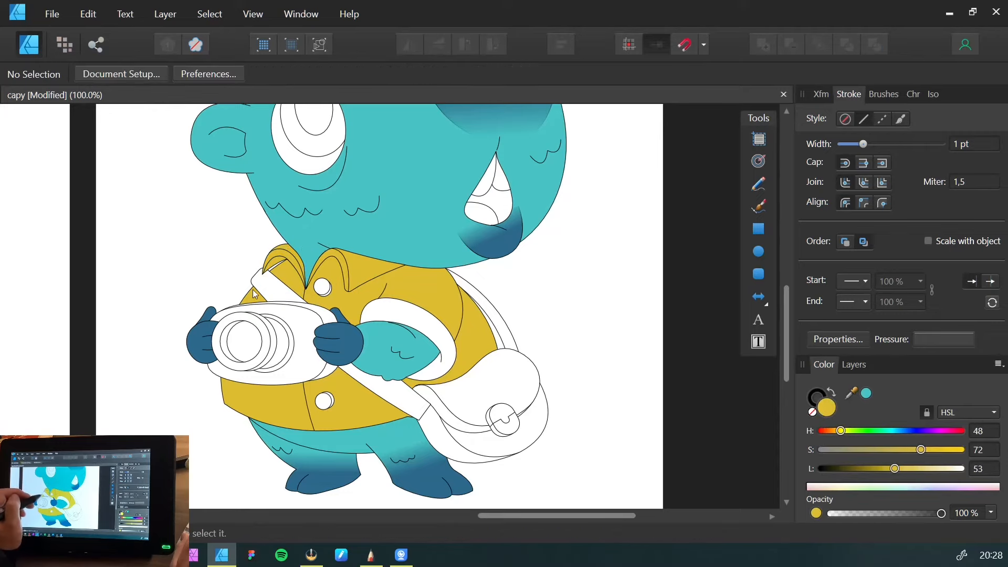
Paste the yellow style onto the sleeve opening around the forearm and deselect
mouse_move(253, 366)
left_mouse_down()
mouse_move(241, 295)
mouse_move(232, 324)
mouse_move(243, 368)
left_mouse_up()
left_click(372, 330)
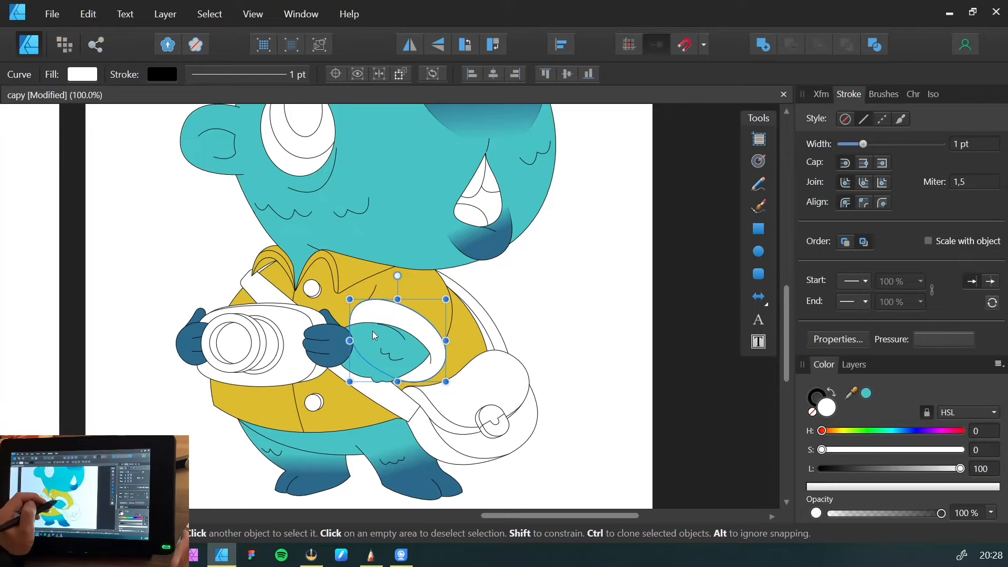
key("ctrl+shift+v")
left_click(134, 238)
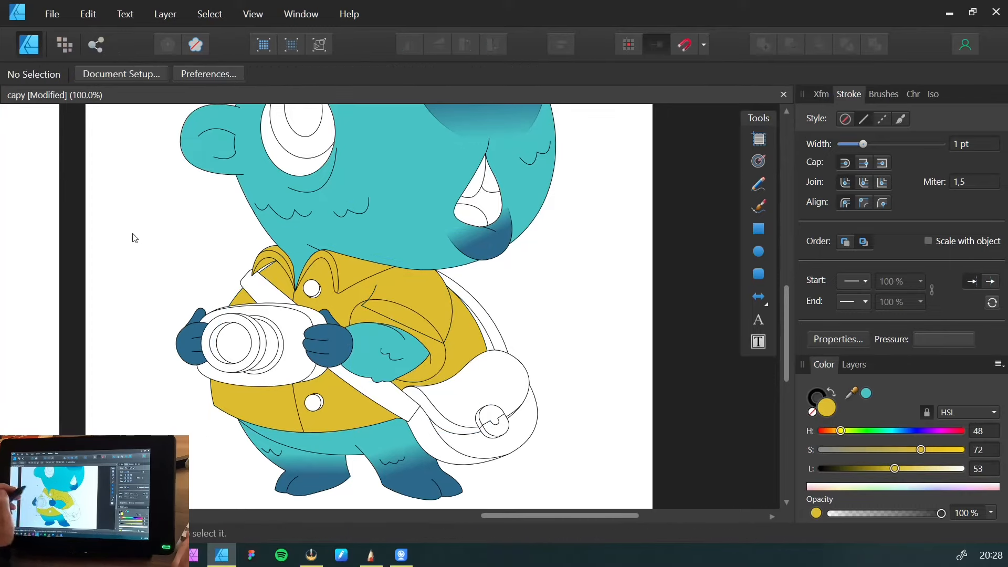
Lighten the sleeve opening's yellow fill to a pale cream with lightness 85, and deselect
left_click(348, 313)
key("ctrl+z")
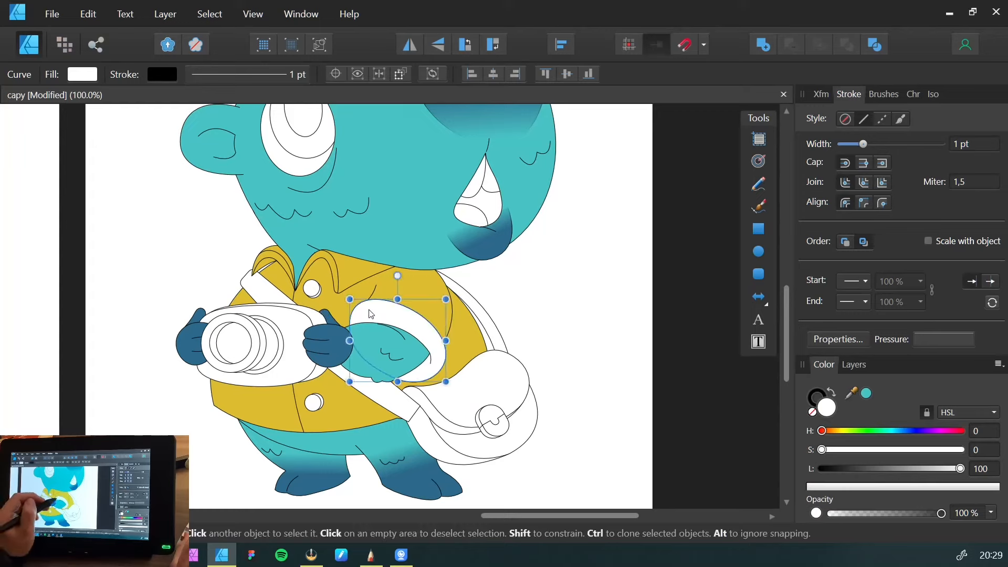
key("ctrl+y")
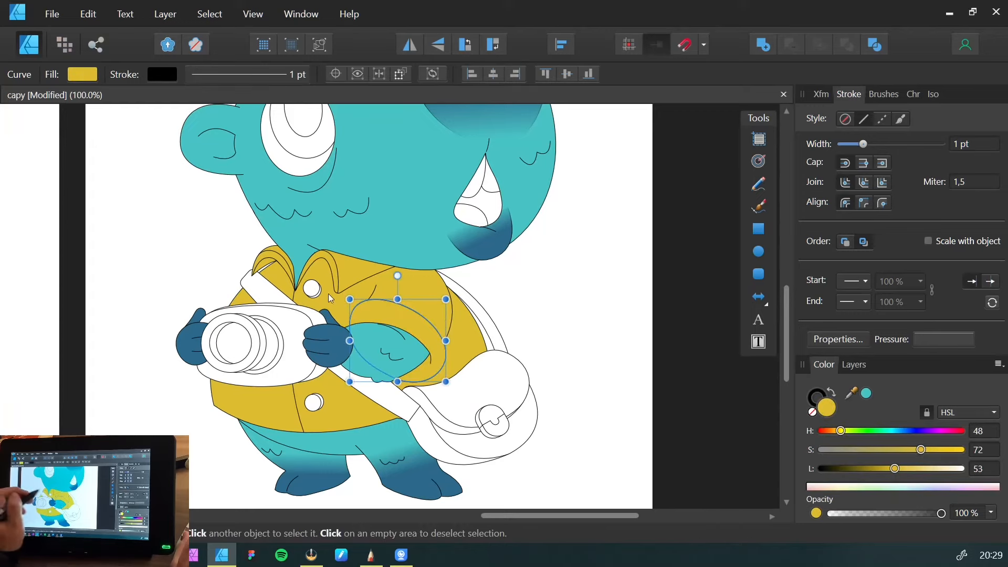
left_click_drag(895, 469, 938, 462)
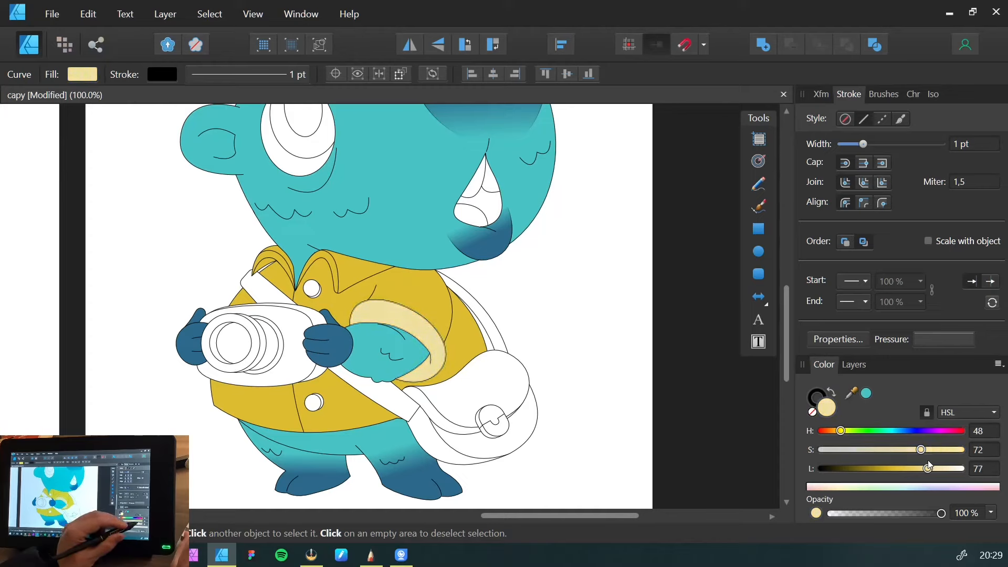
left_click(568, 337)
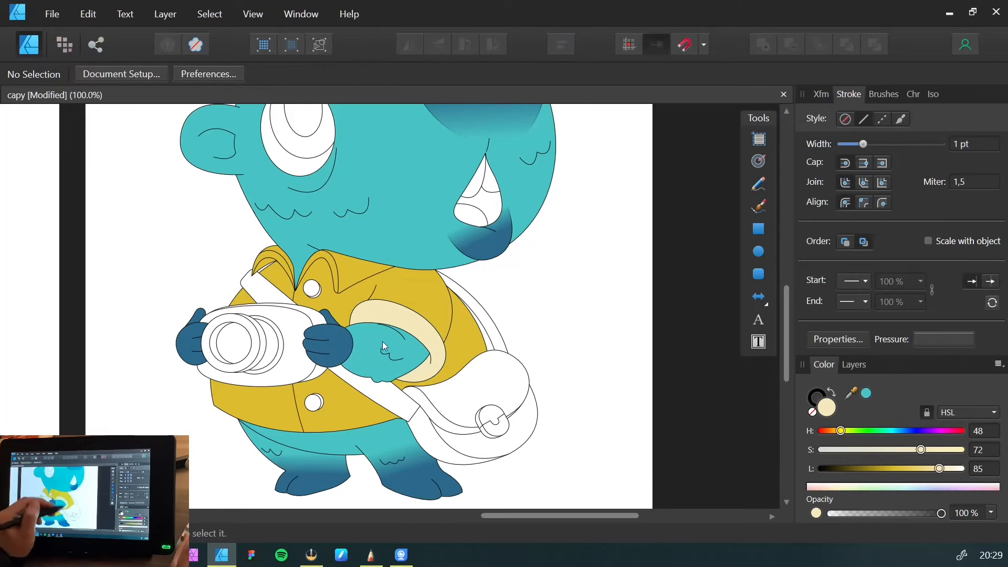
Shift the yellow fill of the shirt's main body curve to an orange-yellow with hue 37
left_click_drag(197, 285, 259, 278)
left_click_drag(326, 245, 263, 187)
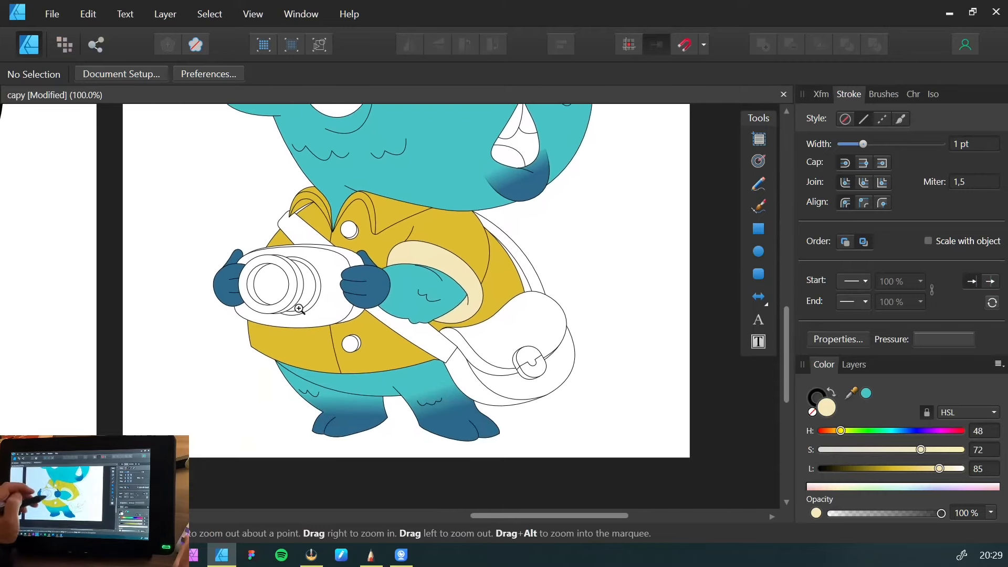
left_click_drag(300, 308, 234, 317)
left_click_drag(281, 288, 263, 301)
left_click(279, 351)
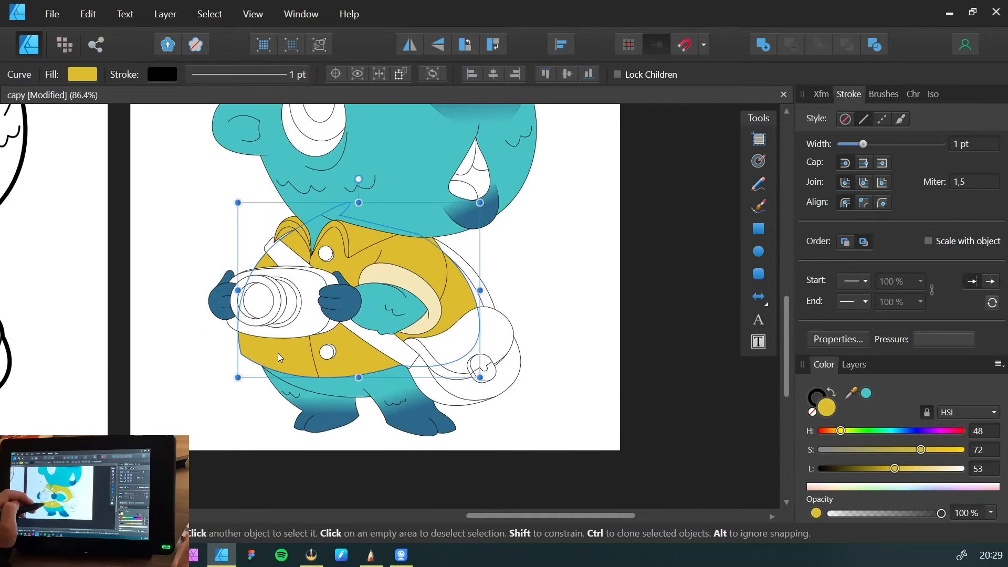
left_click_drag(840, 429, 839, 437)
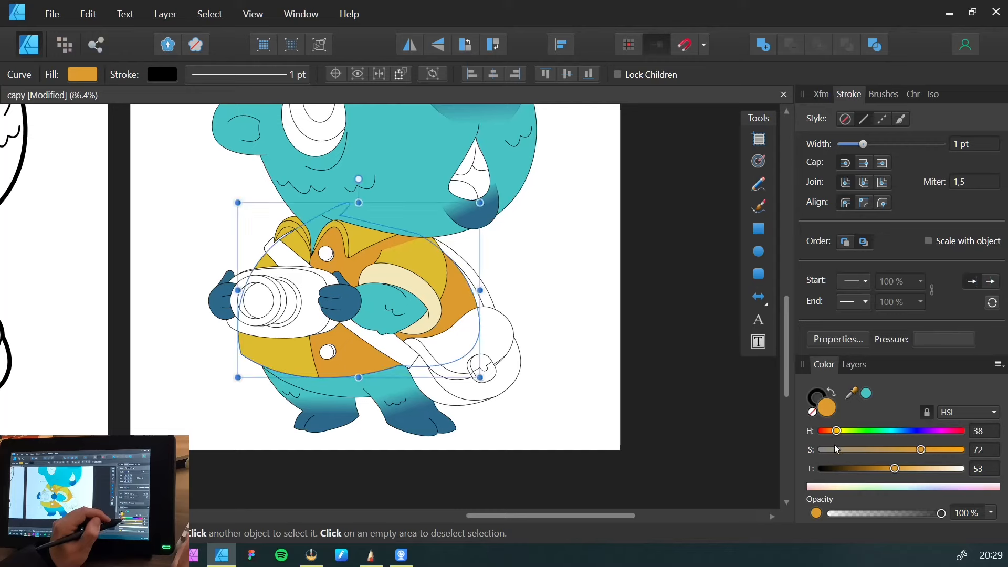
Paste the shirt body's orange-yellow style onto the front panel behind the camera and the upper sleeve
left_click(280, 355)
key("ctrl+shift+v")
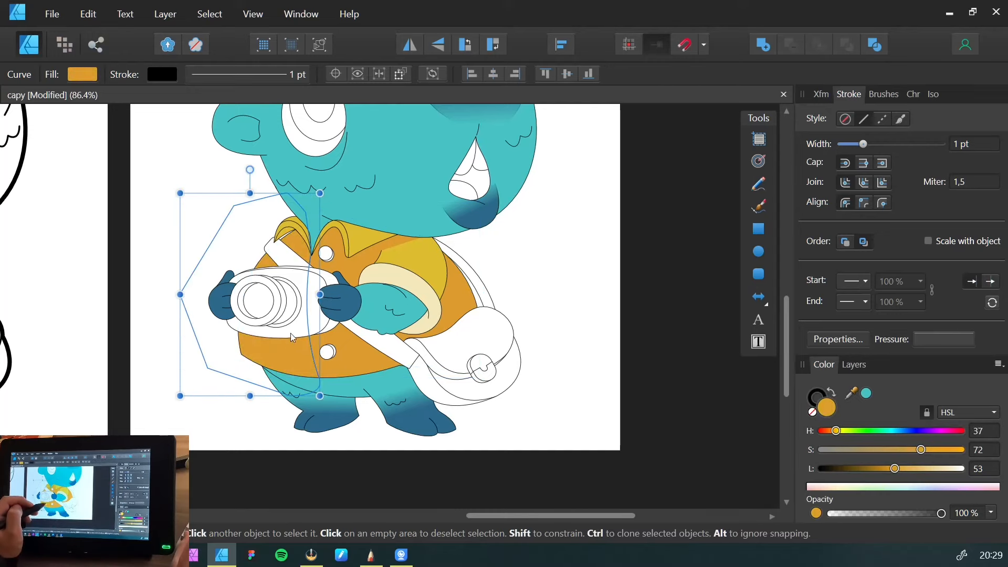
left_click(407, 256)
key("ctrl+shift+v")
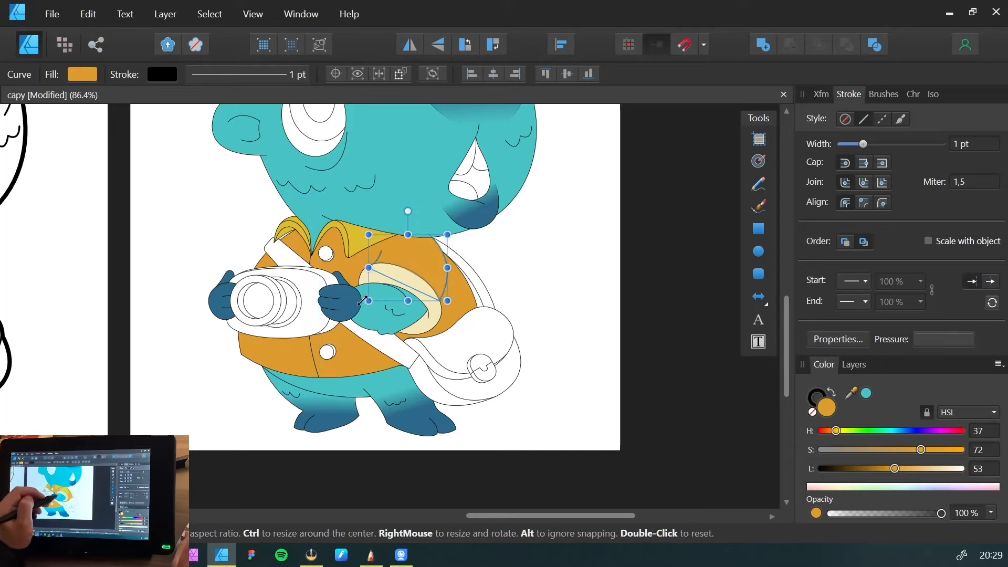
Paste the orange-yellow style onto the shirt's collar pieces on both sides of the neck, and deselect
left_click(351, 236)
left_click(282, 225)
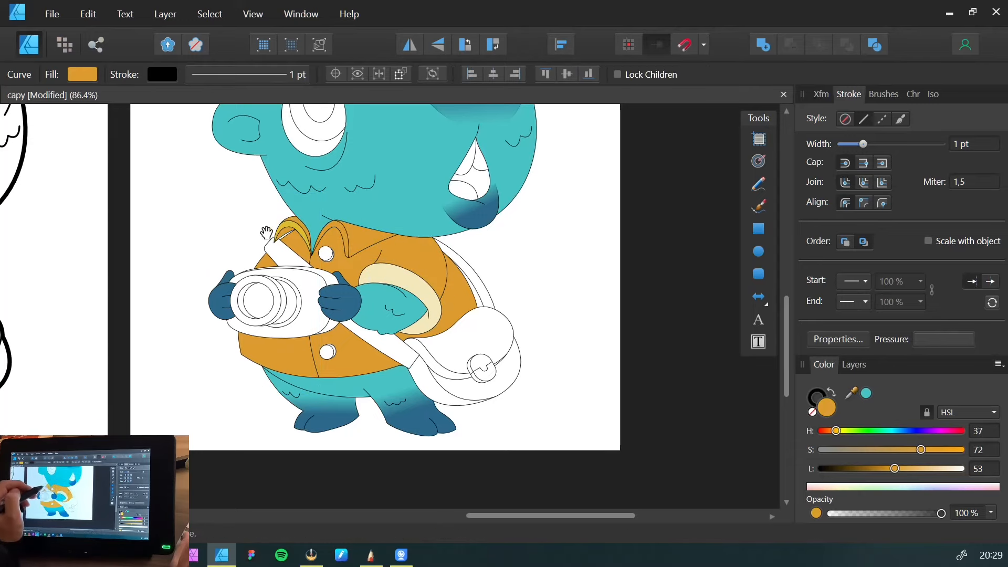
left_click_drag(284, 224, 325, 219)
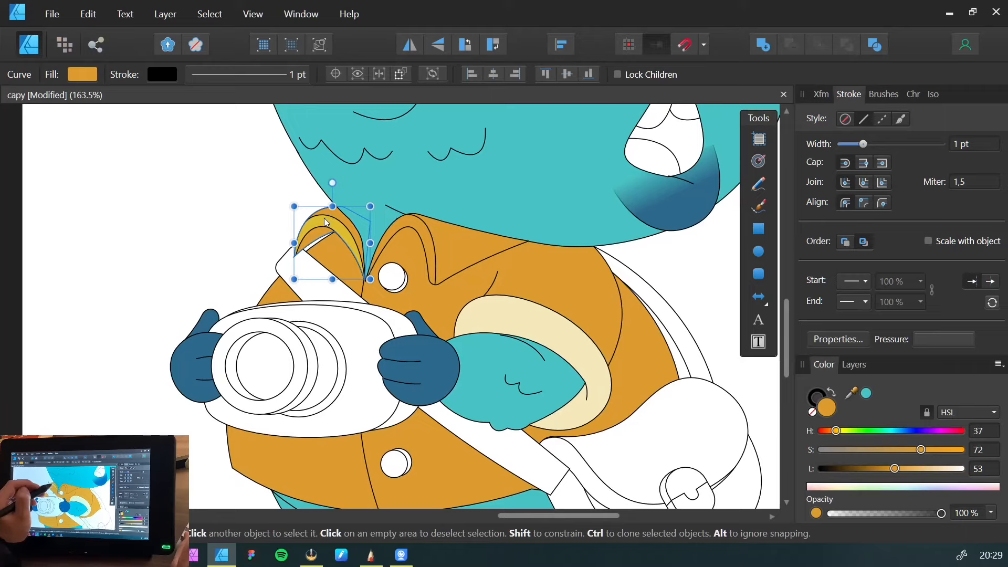
left_click(323, 218)
left_click(252, 225)
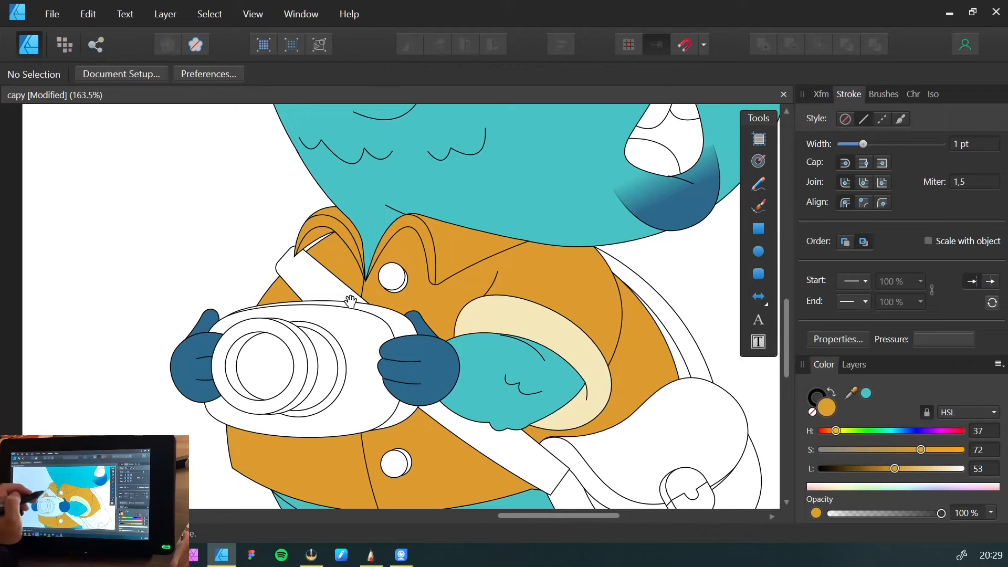
Adjust the shirt body curve's node handle under the left collar to close the white gap beside the strap, and deselect
key("z")
left_click_drag(442, 309, 258, 349)
key("space")
left_click_drag(321, 258, 420, 283)
key("z")
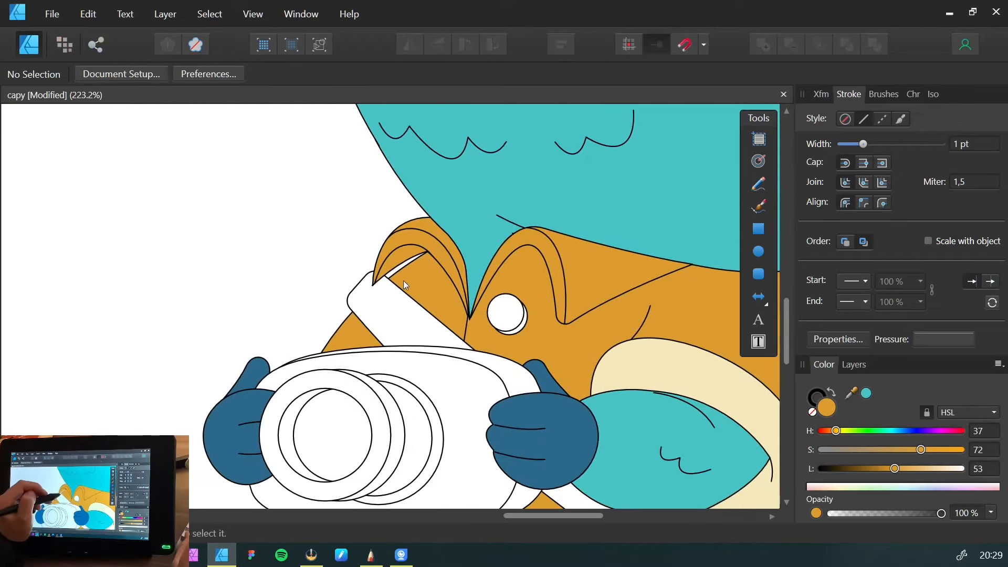
left_click(403, 282)
key("a")
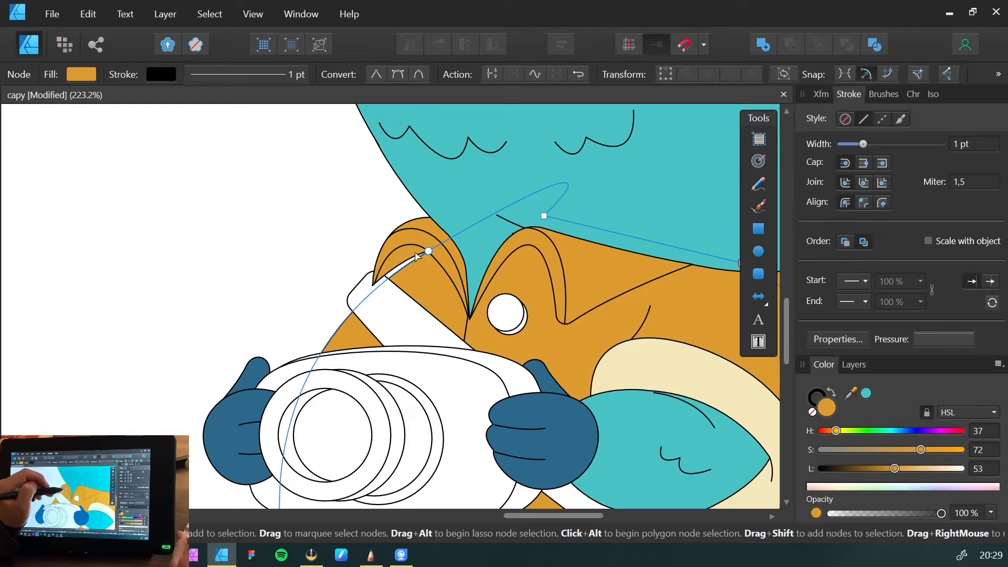
left_click(428, 251)
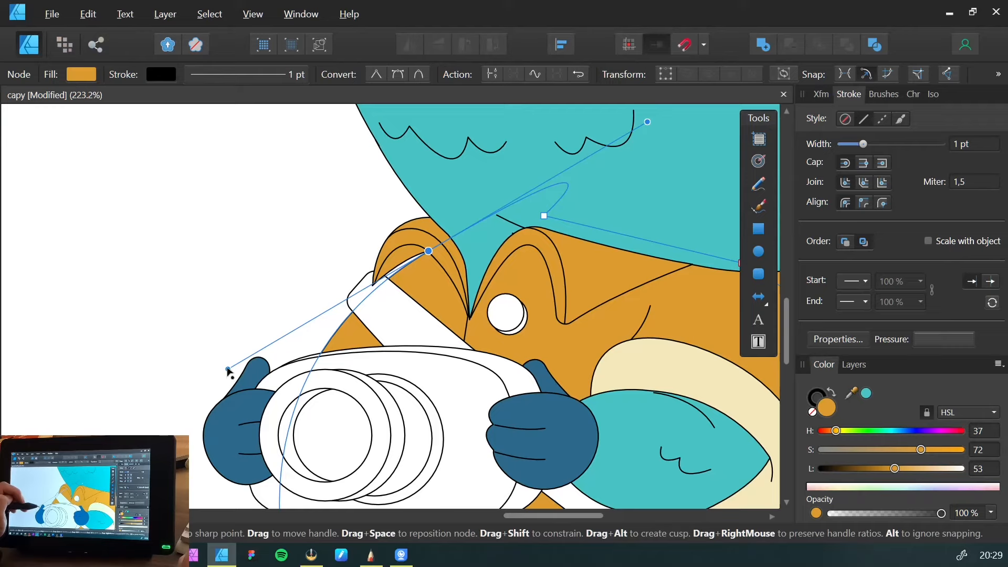
left_click_drag(227, 370, 239, 323)
left_click_drag(241, 279, 121, 268)
key("v")
left_click_drag(310, 314, 209, 322)
left_click_drag(285, 231, 260, 308)
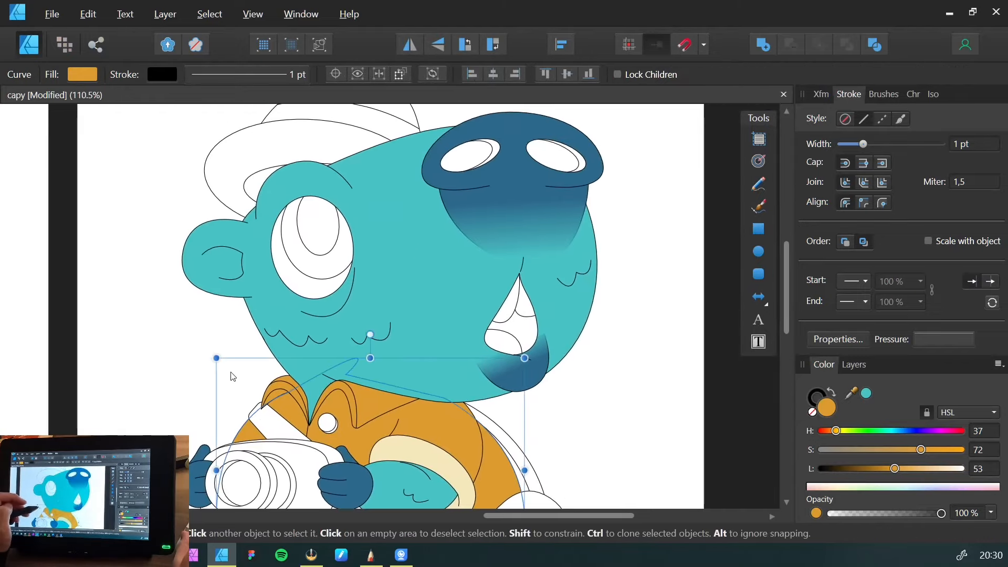
left_click(231, 374)
Paste the shirt style onto both camera body shapes, shift their fill to a red-orange with hue 18, and deselect
left_click_drag(231, 374, 249, 255)
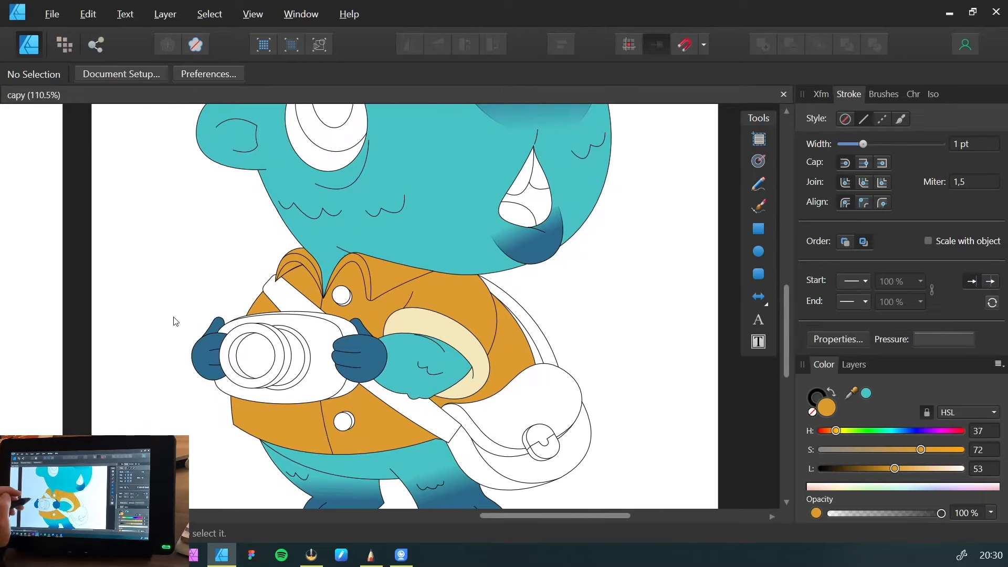
left_click_drag(187, 306, 187, 349)
left_click(311, 369)
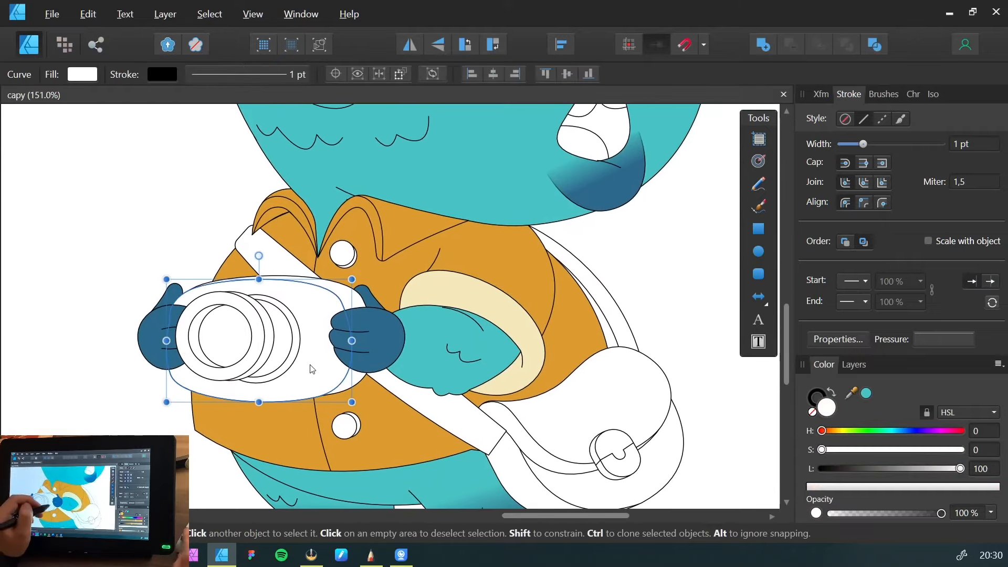
left_click(321, 360, "shift")
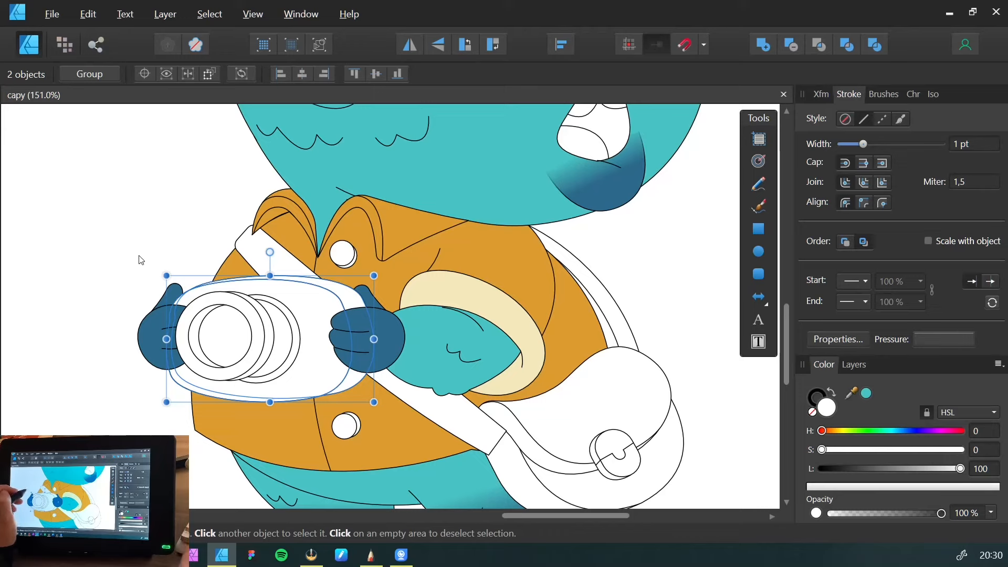
key("ctrl+shift+v")
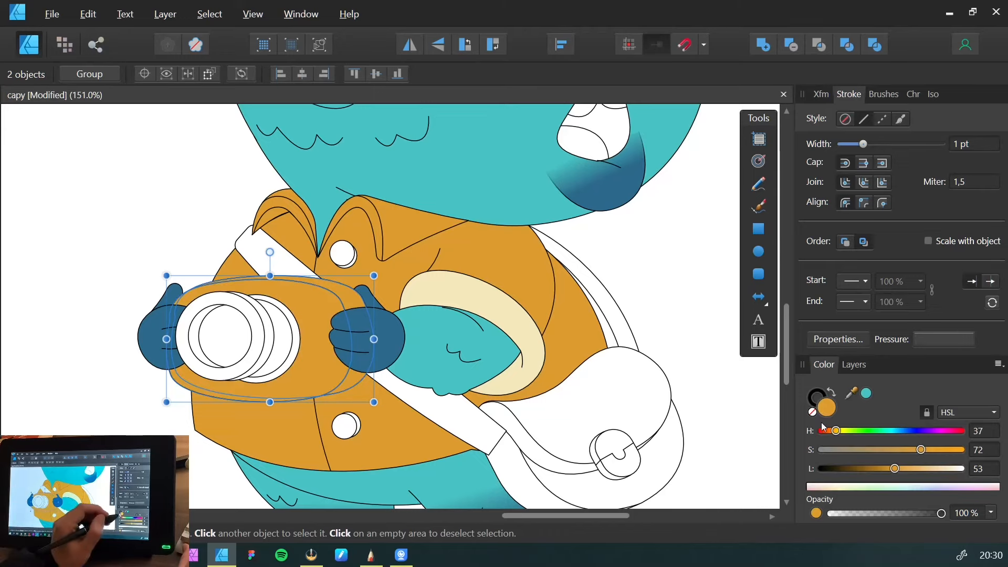
left_click_drag(837, 431, 831, 438)
left_click(161, 208)
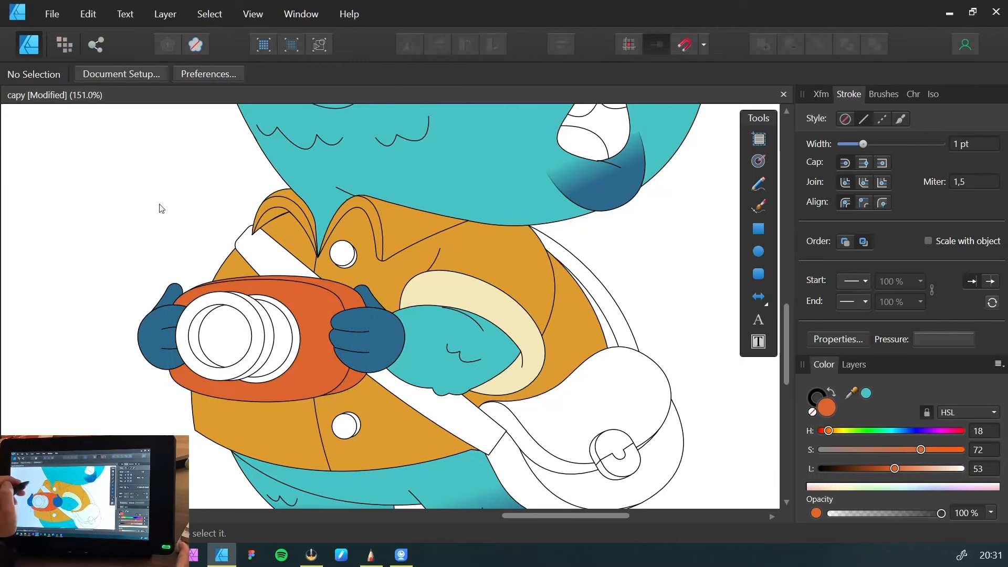
Paste the shirt style onto the camera's rear lens barrel ellipse, shift its hue to 17, and deselect
left_click(282, 339)
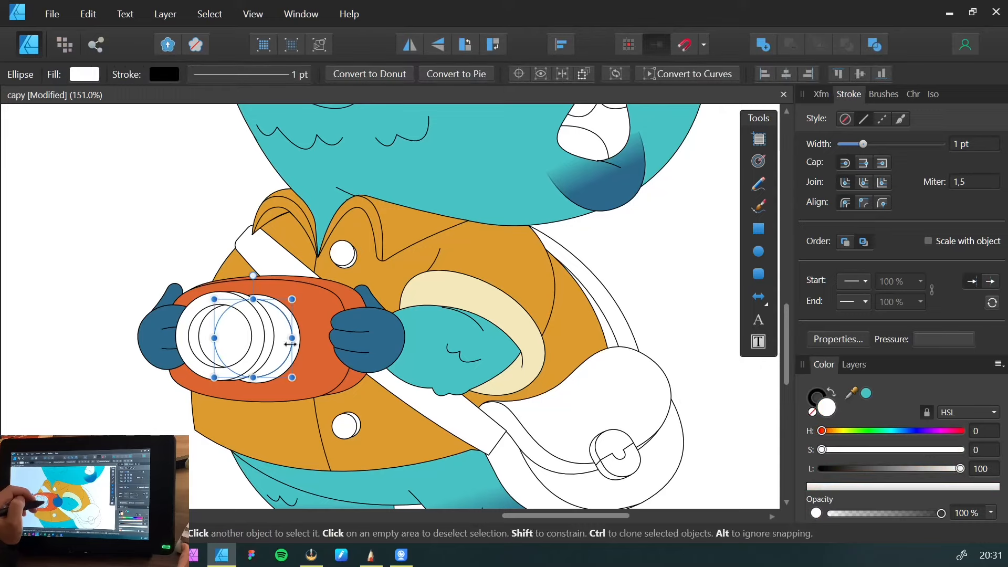
key("ctrl+shift+v")
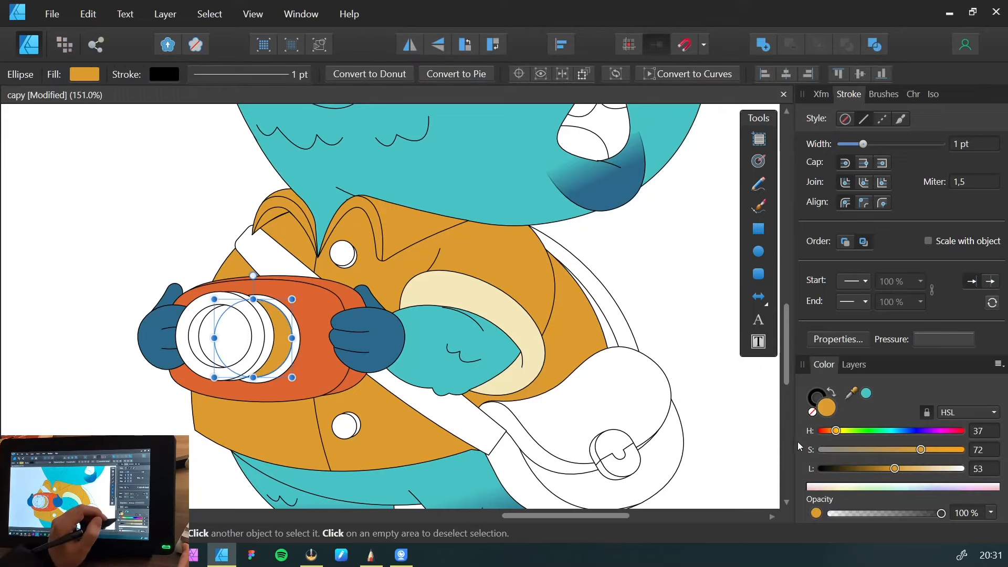
left_click_drag(834, 431, 828, 439)
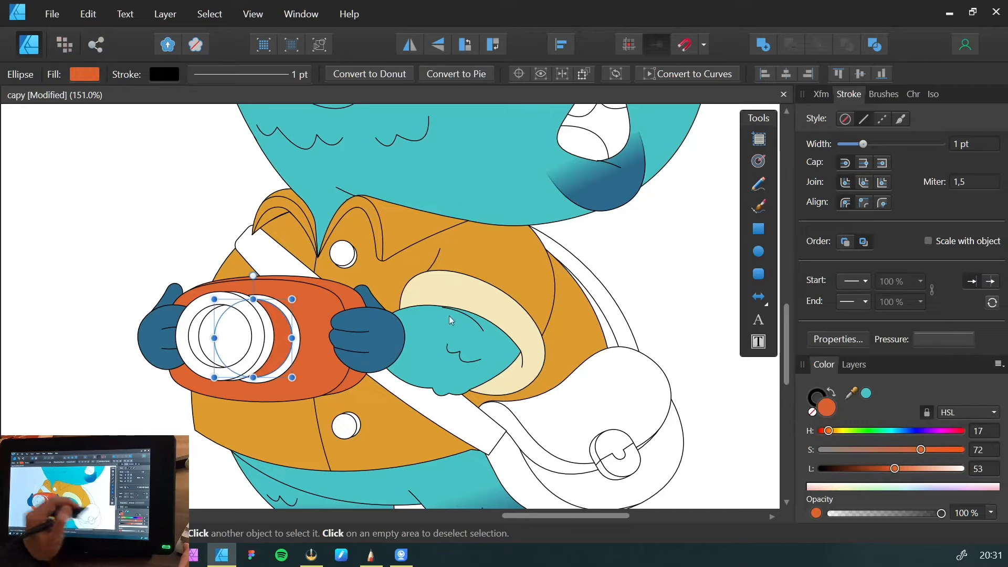
left_click(141, 228)
Fill the two large front ellipses of the camera lens with the sampled teal and shift the hue to 0 for red
key("ctrl+space")
left_click_drag(178, 300, 231, 301)
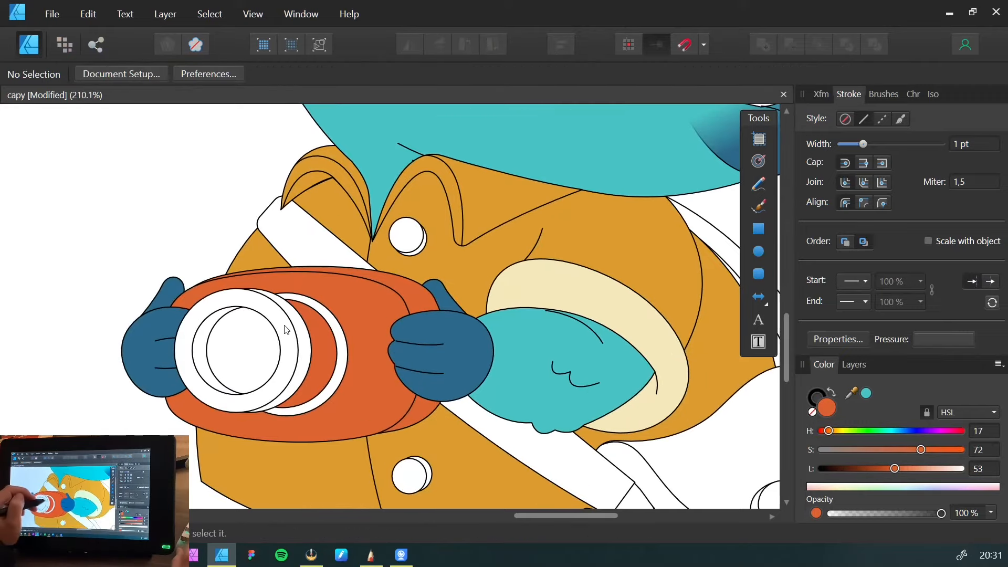
left_click(284, 333)
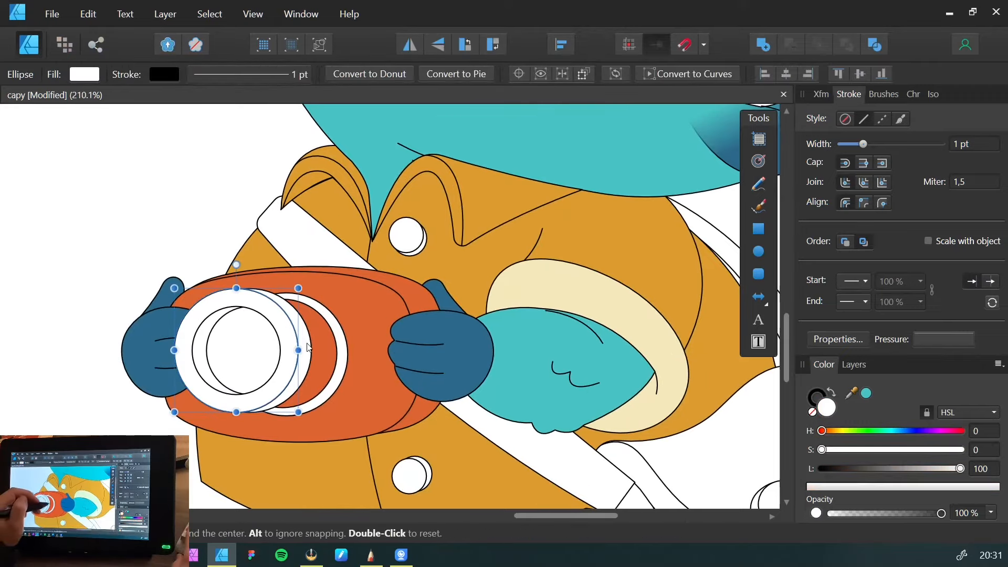
left_click(305, 334, "shift")
left_click_drag(279, 338, 237, 323)
left_click(866, 394)
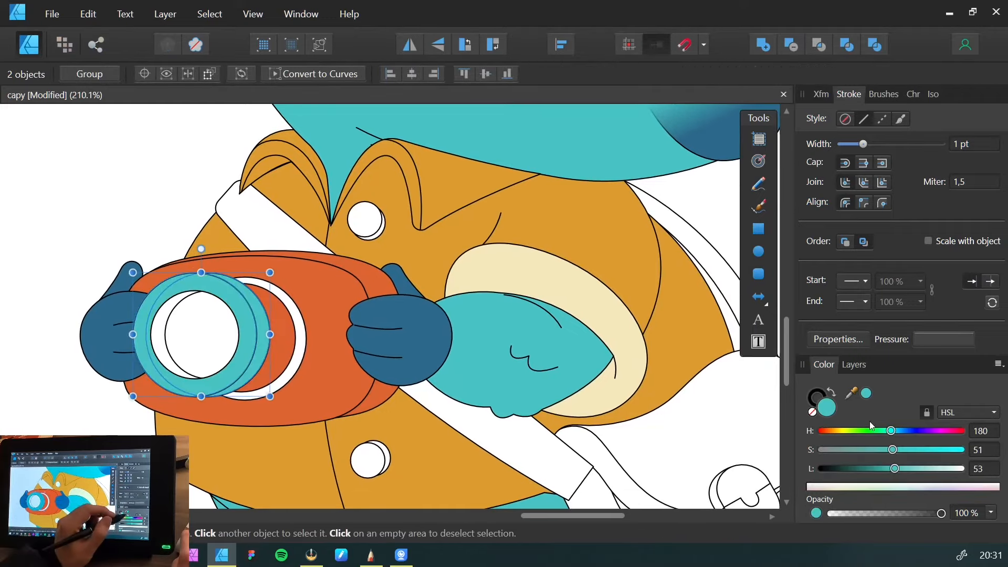
left_click_drag(891, 433, 814, 470)
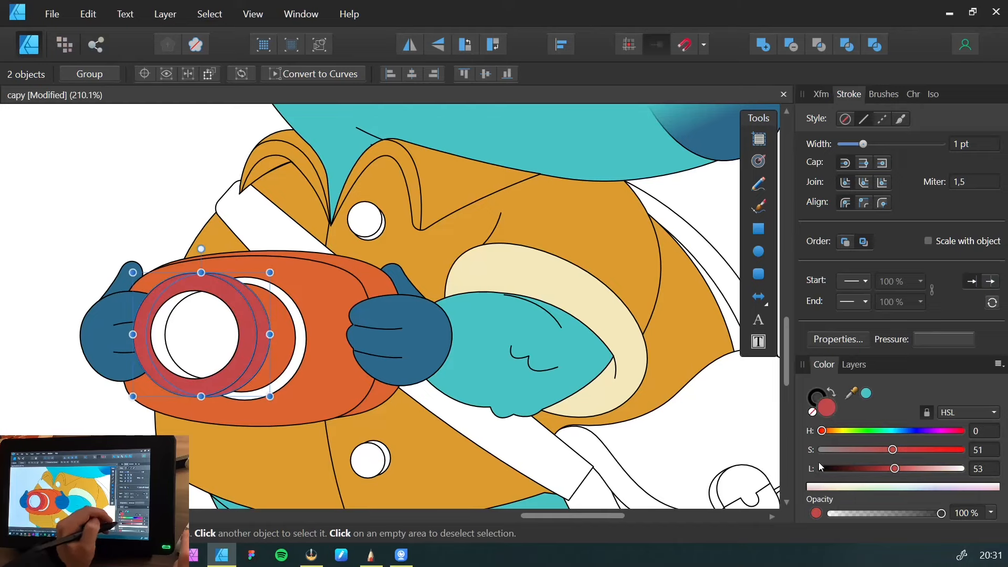
Copy the red lens style and paste it onto the rear lens barrel and the lens base ring
key("space")
left_click_drag(174, 212, 214, 192)
key("ctrl+c")
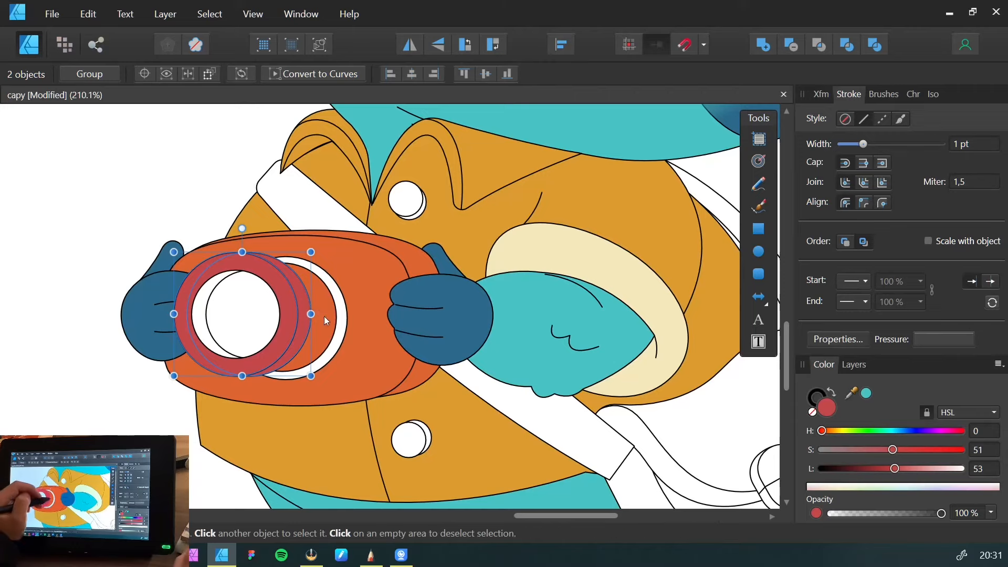
left_click(324, 316)
key("ctrl+shift+v")
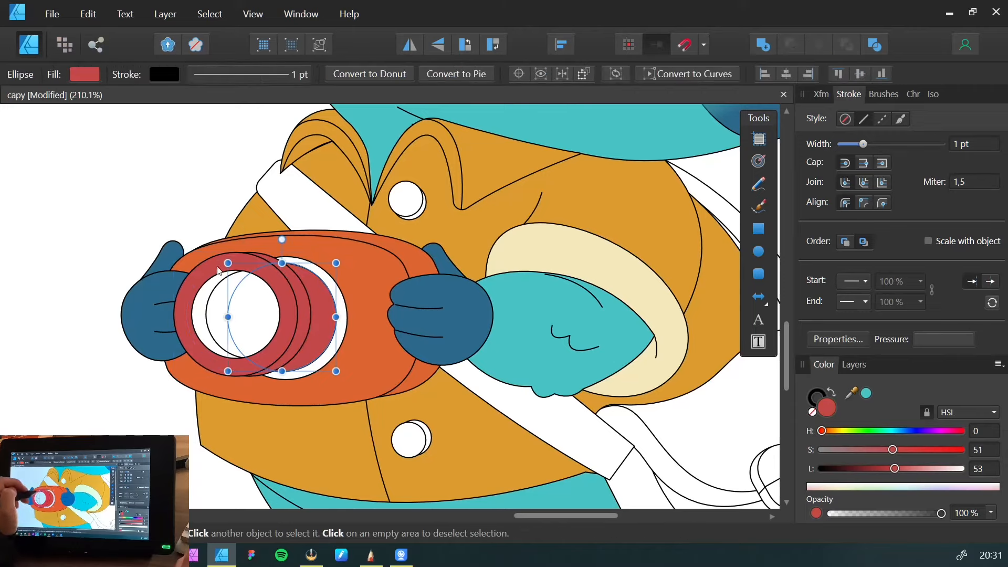
left_click(303, 374)
key("ctrl+shift+v")
Darken the lens base ring's red fill to lightness 34, and deselect
key("space")
left_click_drag(203, 227, 172, 232)
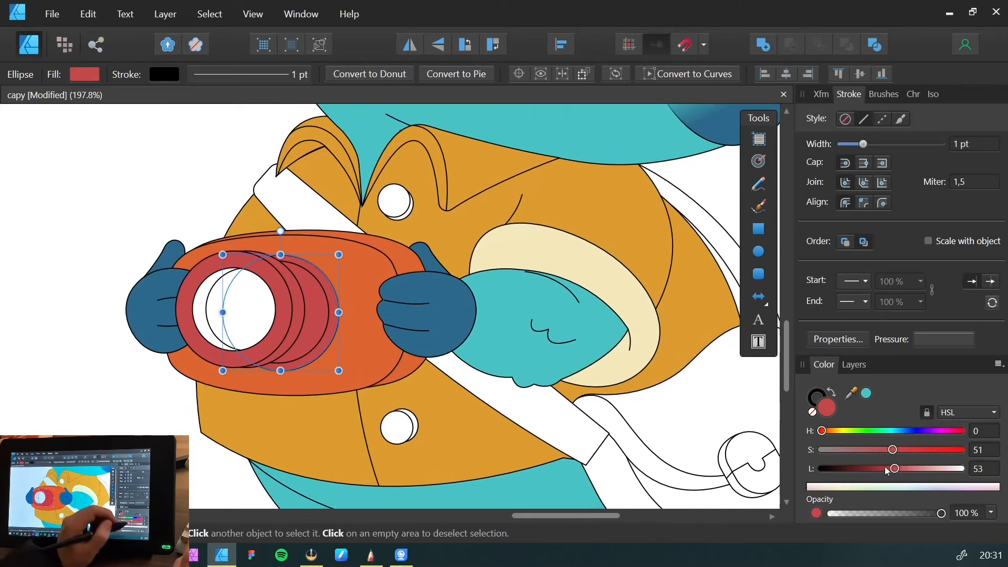
left_click_drag(895, 468, 872, 480)
left_click(172, 235)
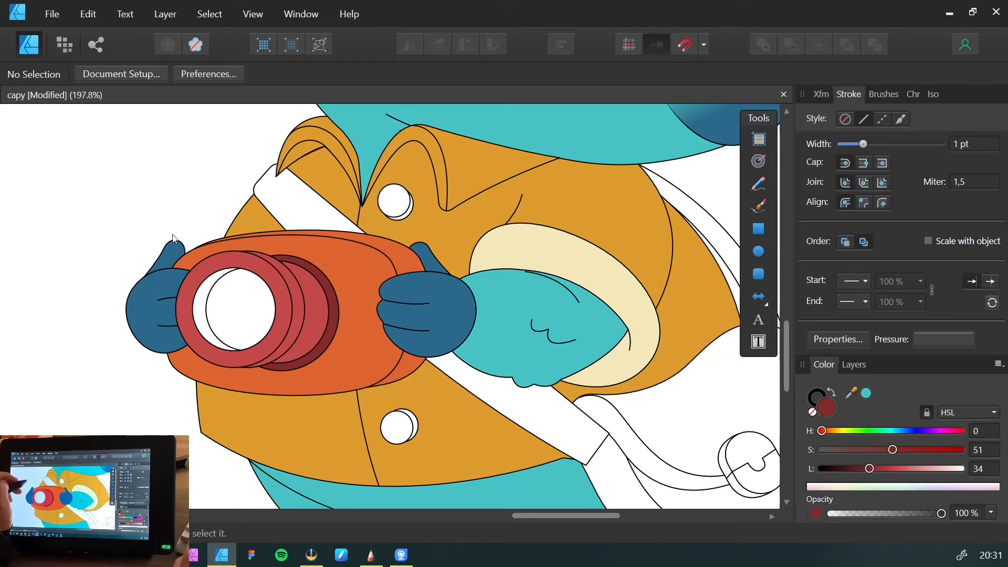
Fill the innermost lens ellipse with black by lowering its lightness to 0
left_click(226, 306)
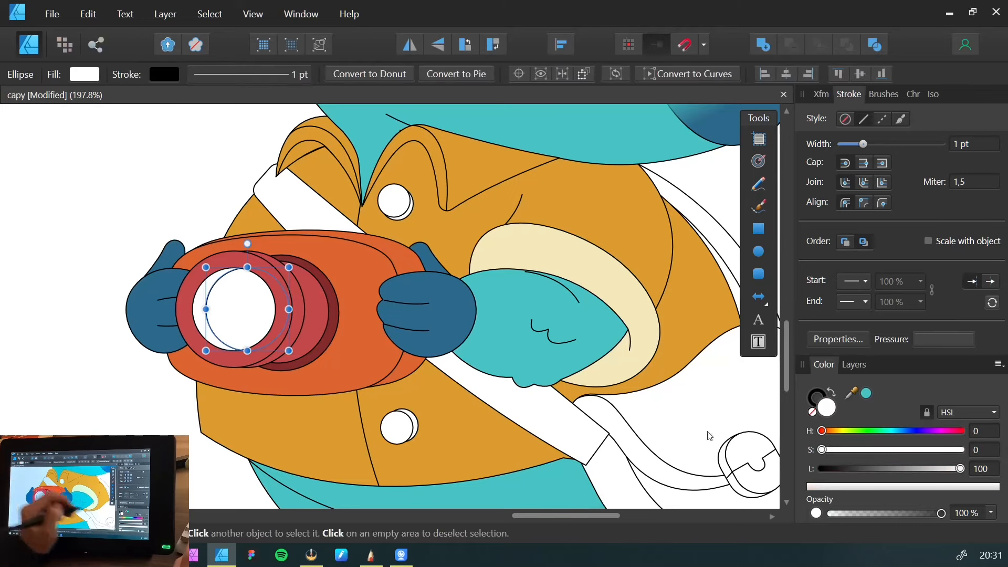
left_click_drag(869, 468, 805, 478)
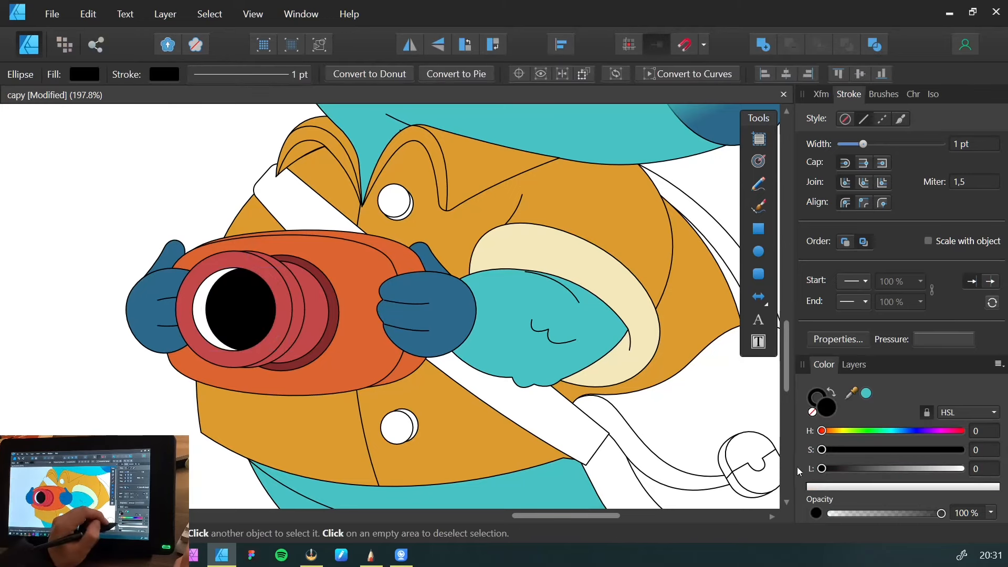
Paste the red style of the front lens ring onto the white inner ring around the lens glass, and deselect
key("ctrl+space")
left_click_drag(157, 285, 214, 299)
left_click(201, 295)
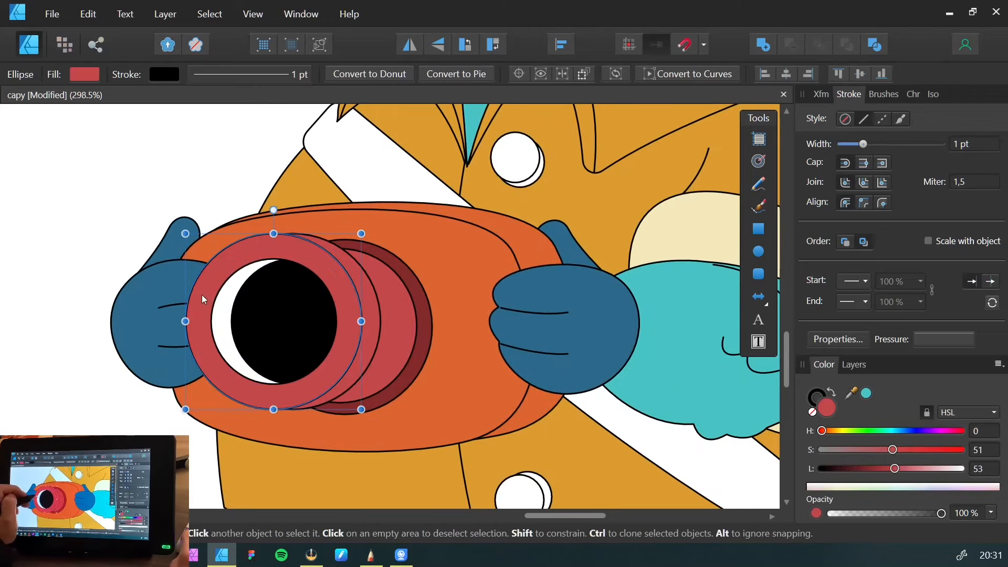
left_click(225, 327)
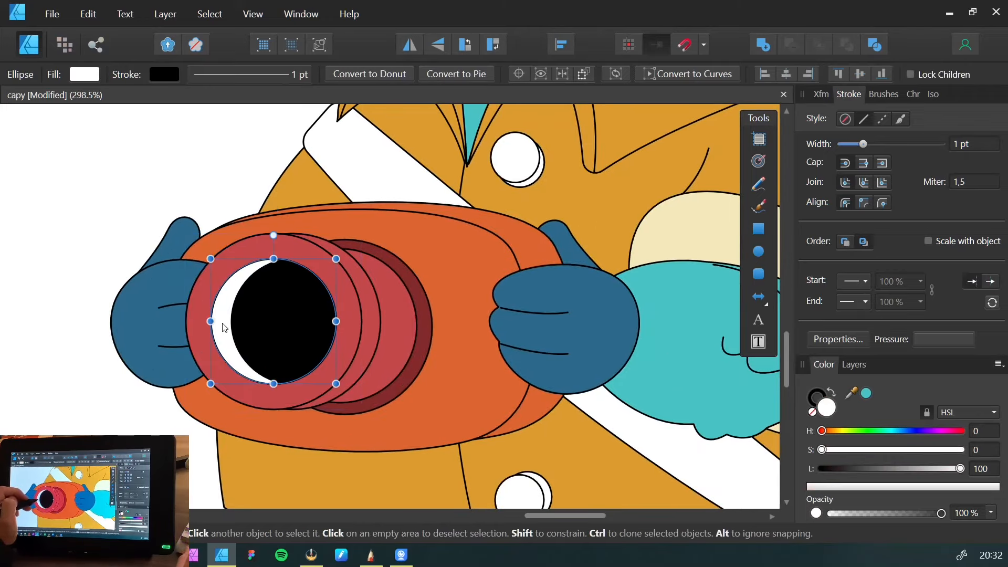
key("ctrl+shift+v")
left_click(105, 201)
Fill the innermost lens glass ellipse with the dark blue sampled from the capybara's hand
key("ctrl+space")
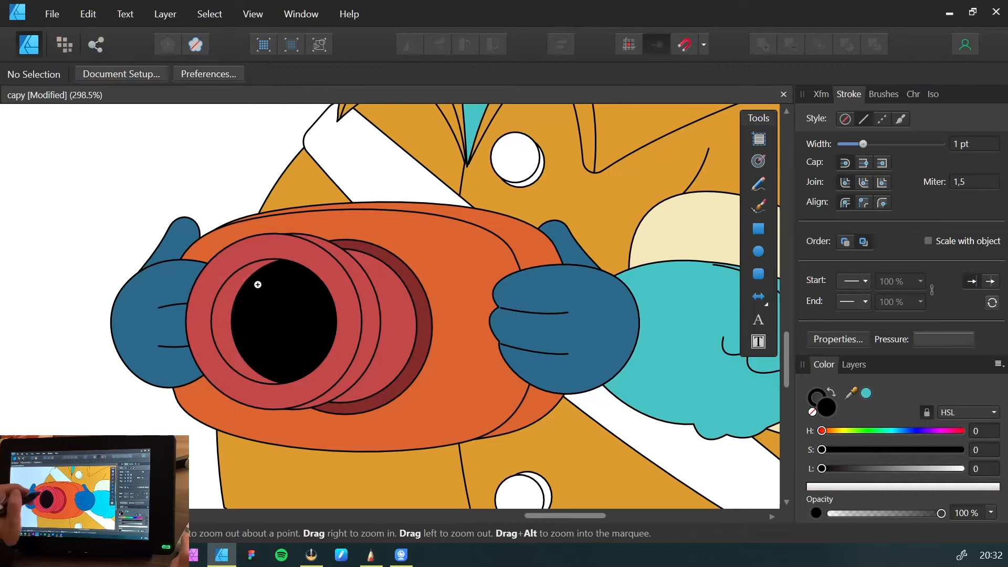
left_click_drag(239, 301, 175, 310)
left_click(264, 319)
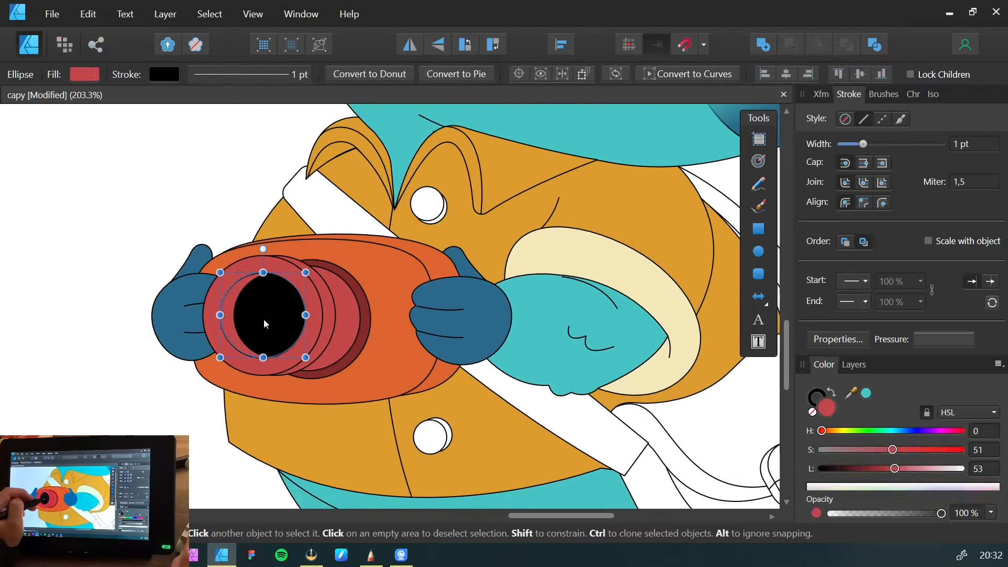
left_click(263, 319)
left_click_drag(850, 393, 484, 303)
left_click(866, 393)
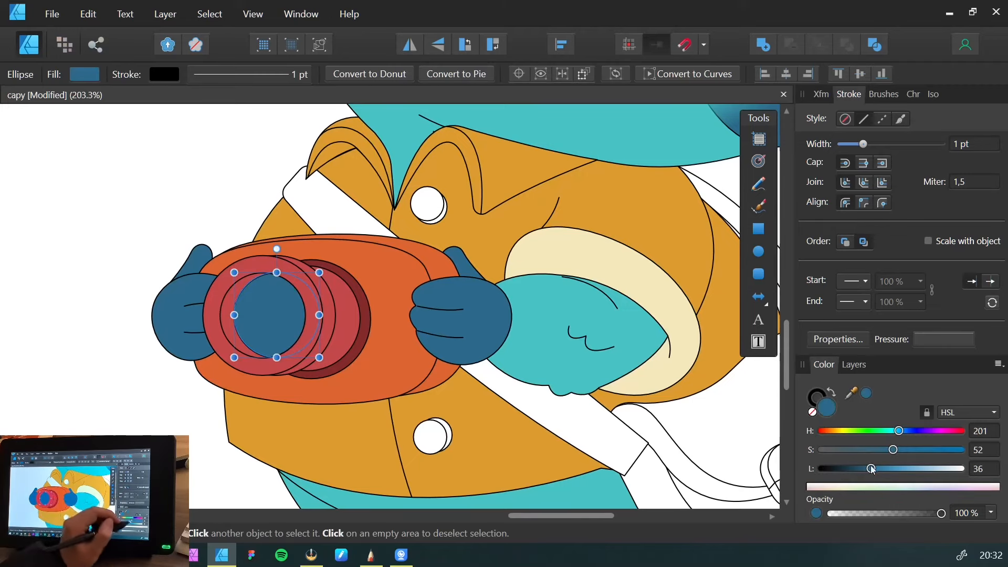
Darken the innermost lens glass ellipse's dark blue fill to lightness 18, and deselect
left_click_drag(875, 468, 845, 469)
left_click(169, 207)
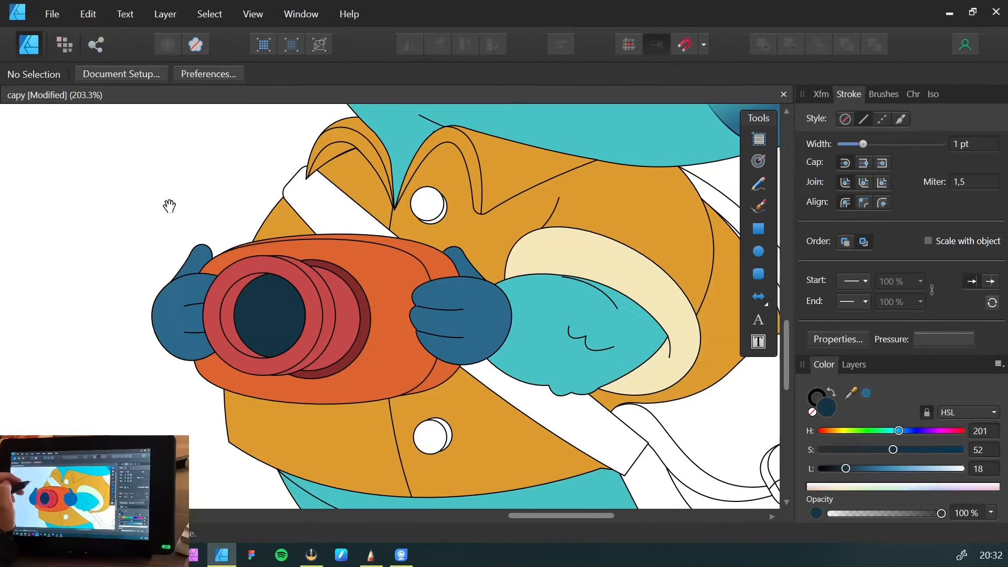
key("z")
left_click_drag(279, 243, 131, 277)
key("space")
left_click_drag(214, 268, 202, 349)
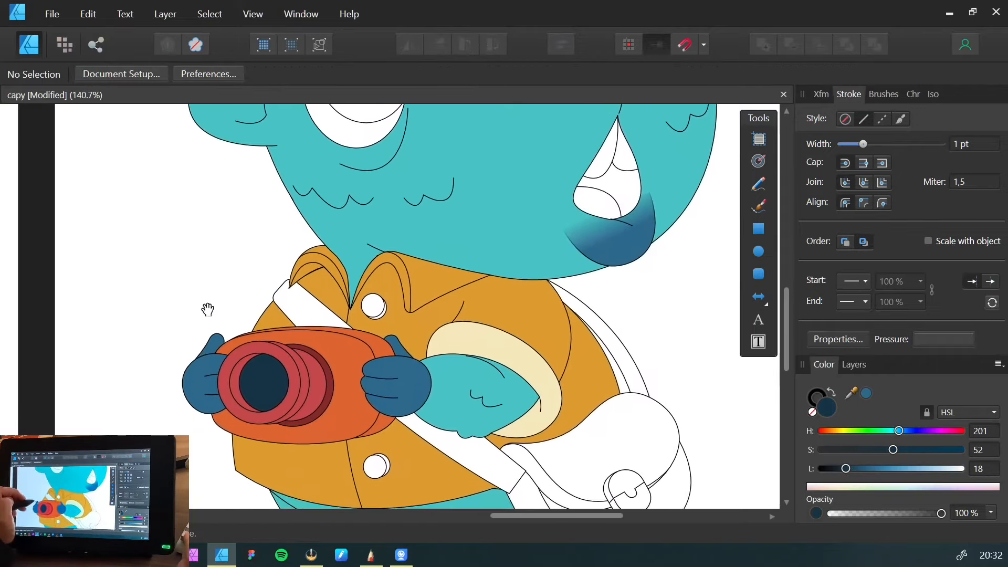
left_click_drag(208, 308, 207, 339)
left_click_drag(186, 370, 173, 319)
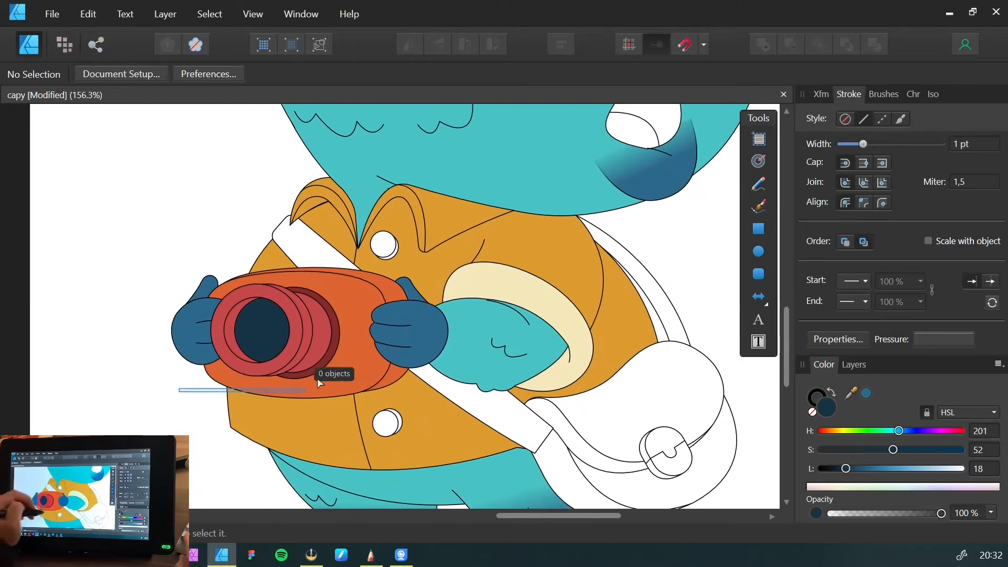
left_click_drag(319, 382, 353, 267)
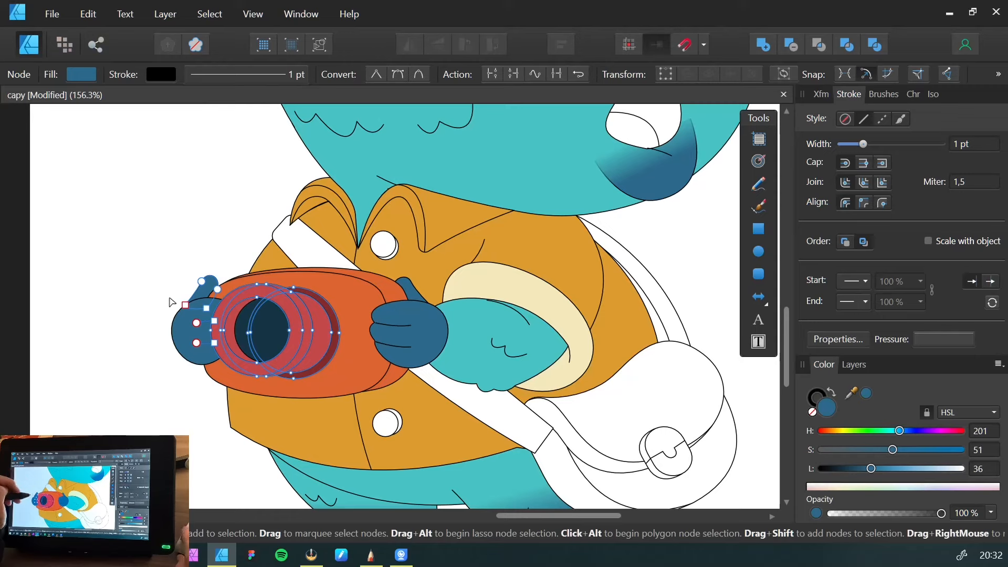
left_click(133, 297)
left_click_drag(147, 428, 246, 355)
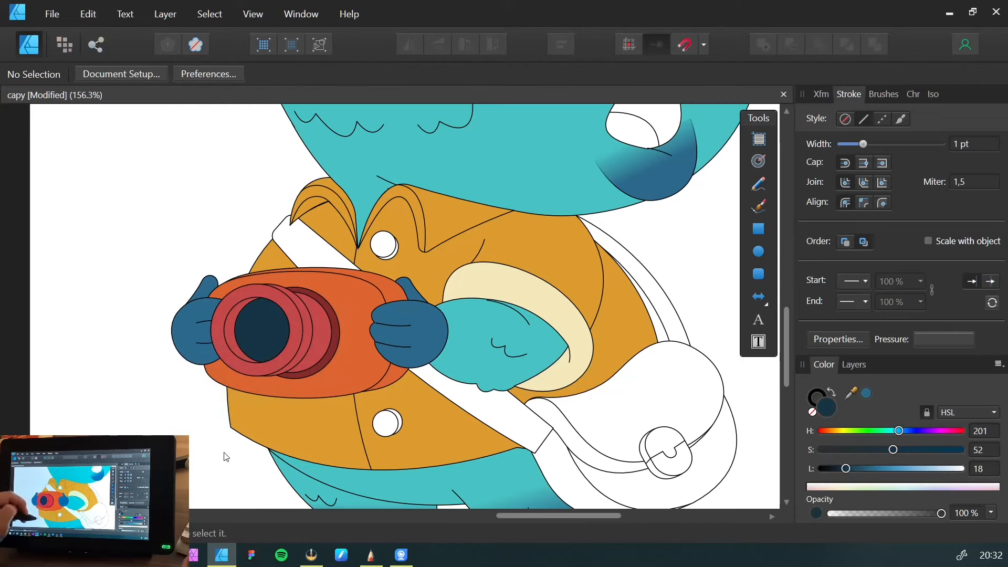
Select the five lens ellipses of the camera, enlarge them together slightly, reposition them on the camera body, and deselect
left_click_drag(226, 457, 347, 252)
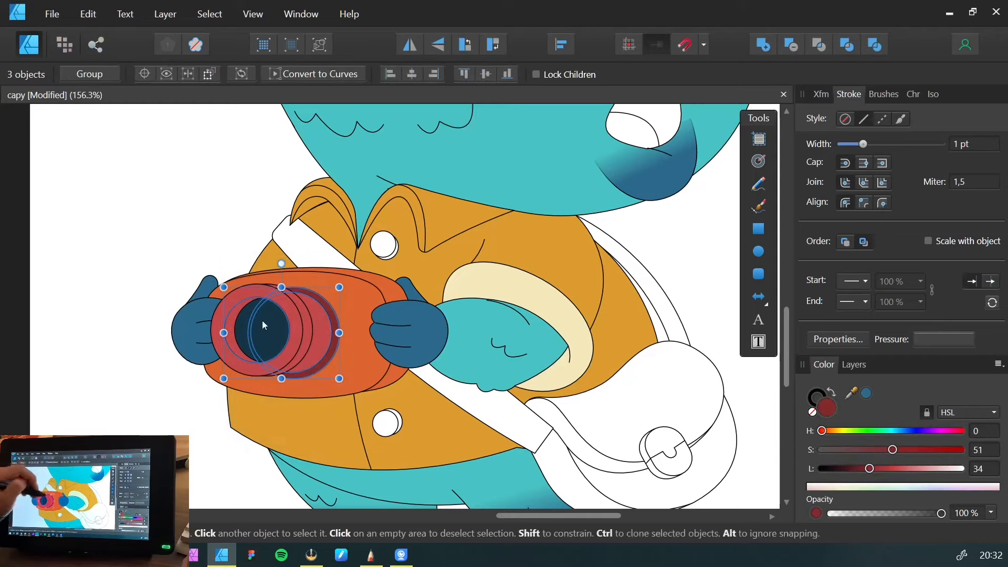
left_click(217, 351, "shift")
left_click_drag(217, 350, 210, 326)
key("ctrl+z")
key("ctrl+space")
left_click(348, 339, "shift")
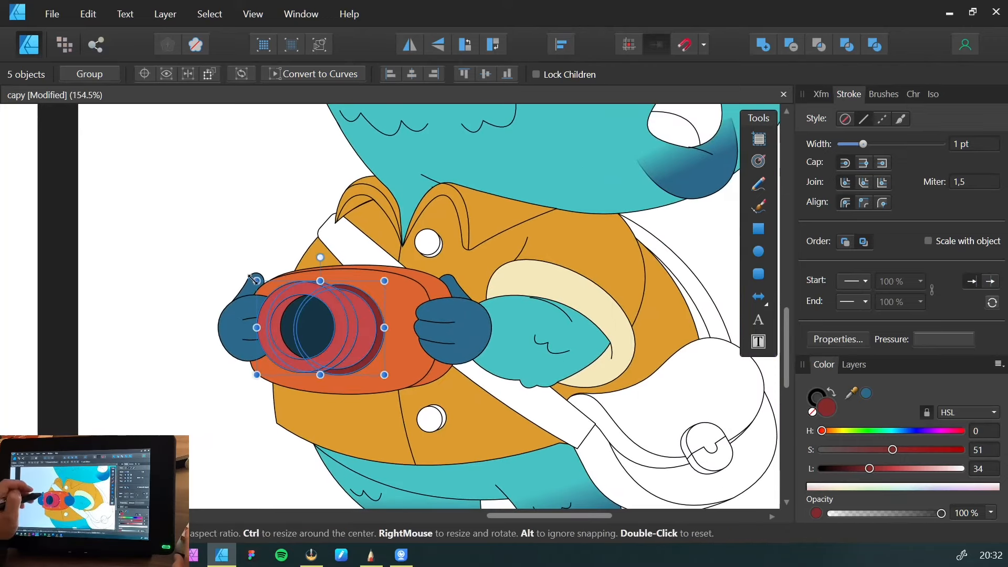
left_click_drag(256, 279, 238, 268)
left_click_drag(313, 321, 305, 330)
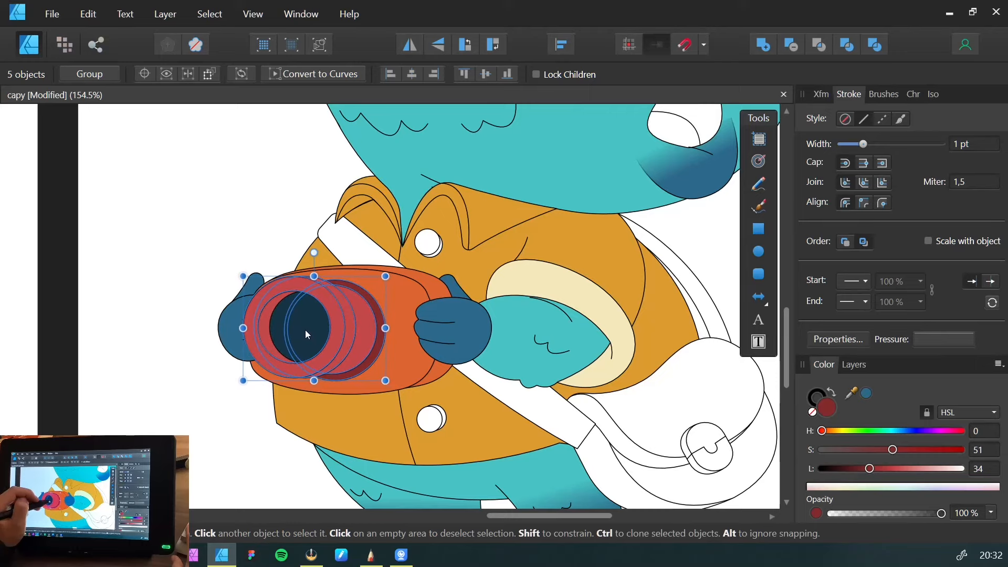
left_click(191, 280)
Move the upper shirt button slightly lower, closer to the shirt's front opening, and deselect
key("z")
left_click_drag(243, 290, 144, 325)
key("space")
mouse_move(223, 263)
left_mouse_down()
mouse_move(202, 421)
mouse_move(200, 337)
mouse_move(266, 360)
mouse_move(201, 358)
mouse_move(252, 342)
mouse_move(202, 349)
mouse_move(198, 377)
mouse_move(214, 314)
mouse_move(319, 307)
left_mouse_up()
key("space")
key("ctrl+space")
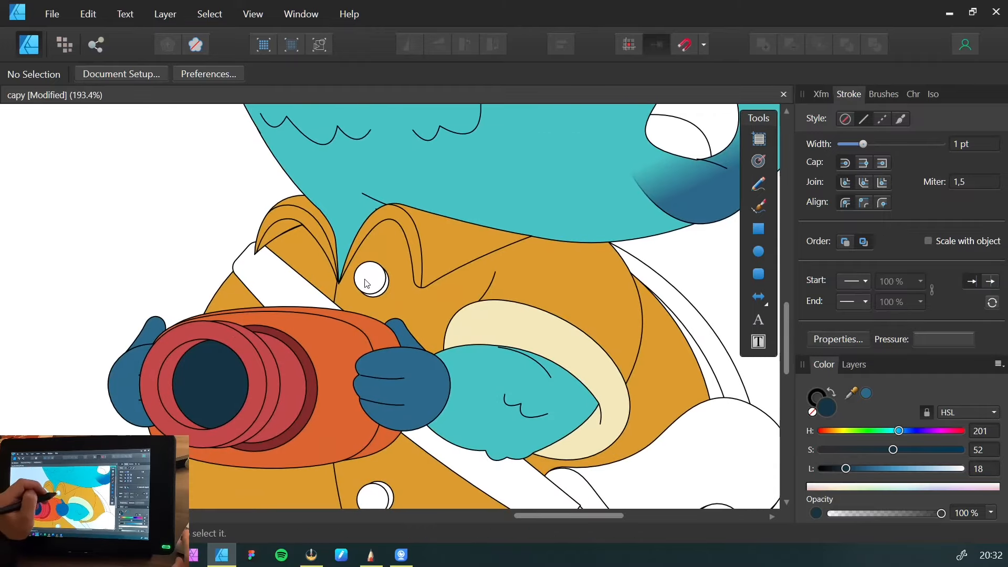
left_click(366, 283)
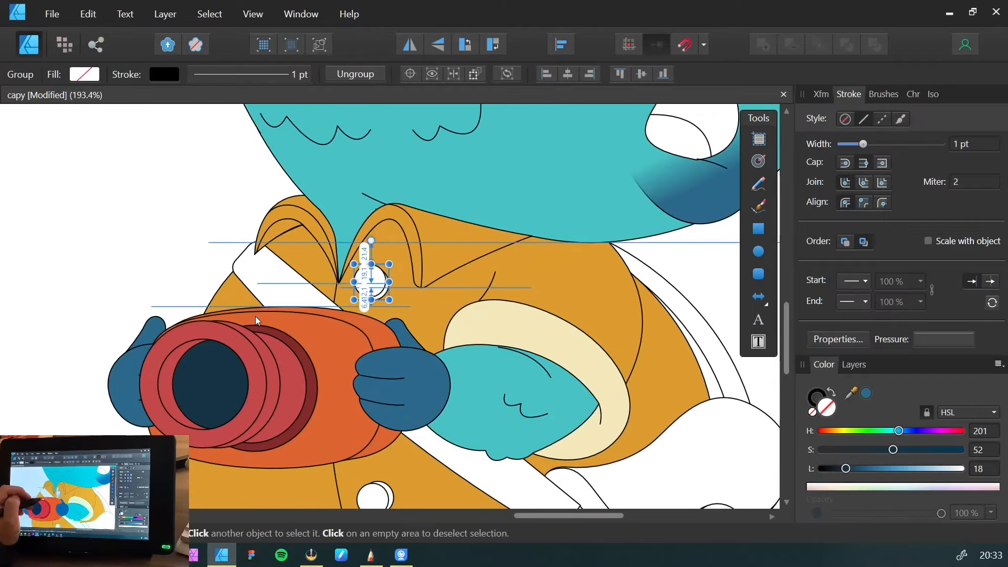
left_click_drag(371, 281, 368, 294)
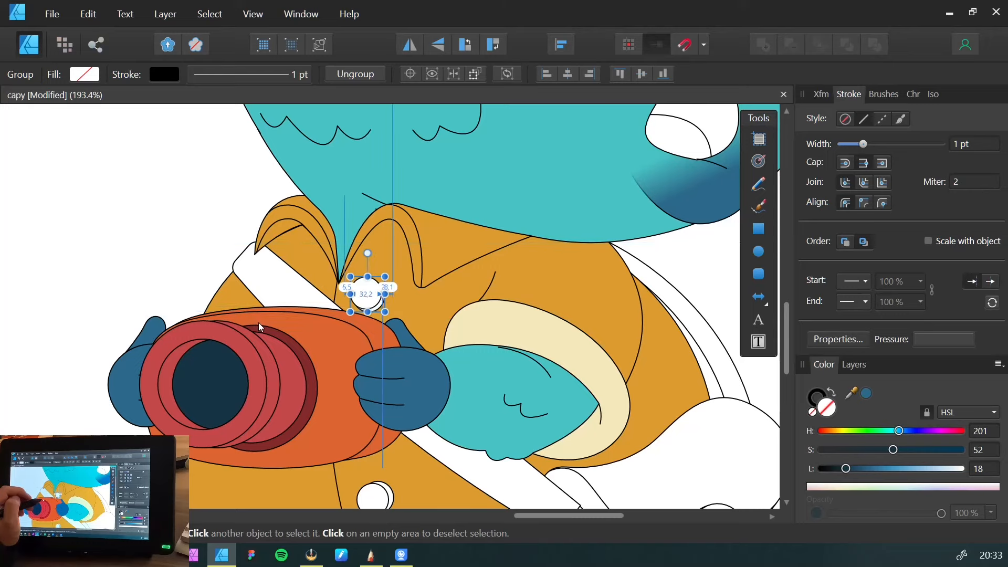
left_click(178, 302)
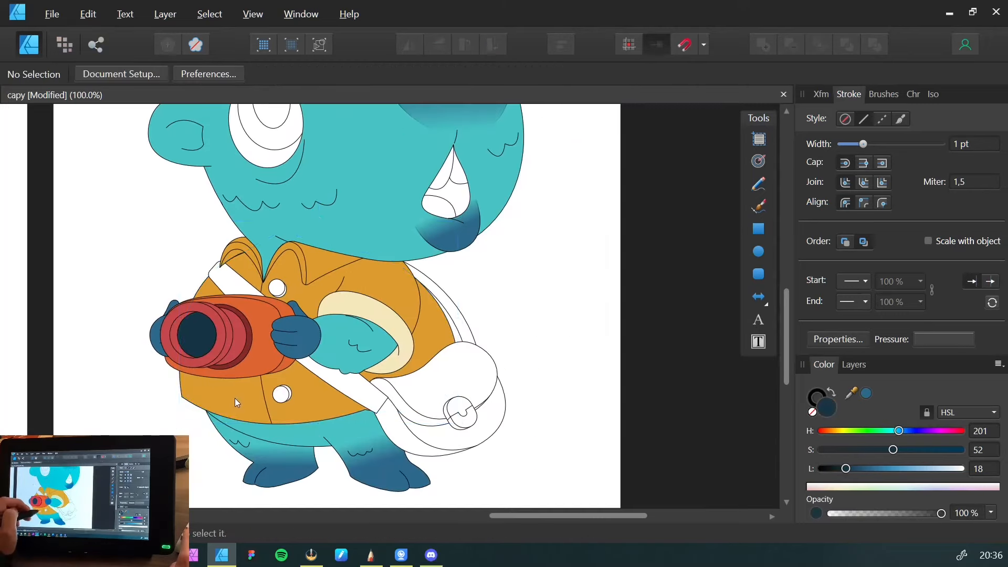
Set the main shirt shape's fill to hue 33 and saturation 89 for a brighter orange
left_click(233, 397)
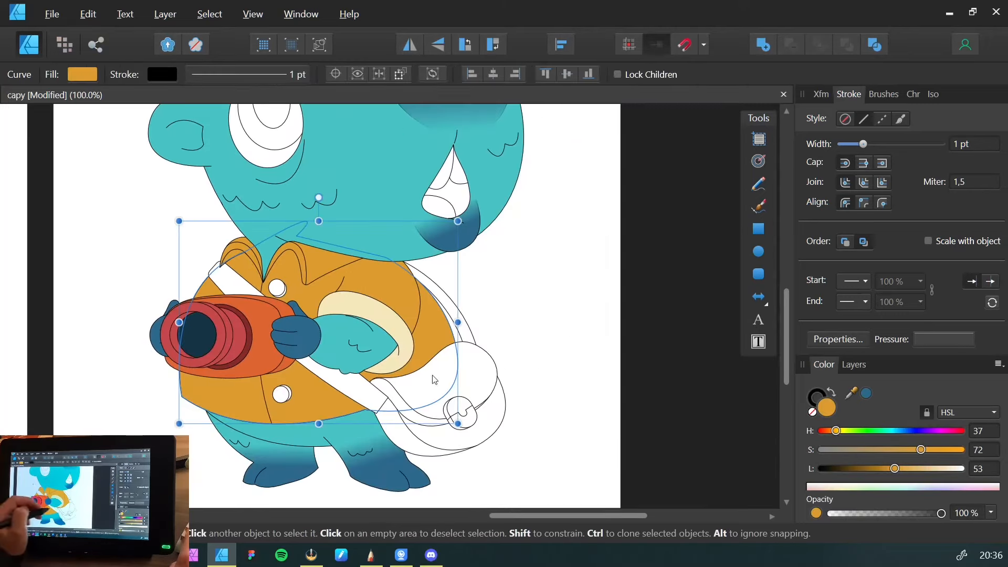
left_click_drag(922, 455, 948, 458)
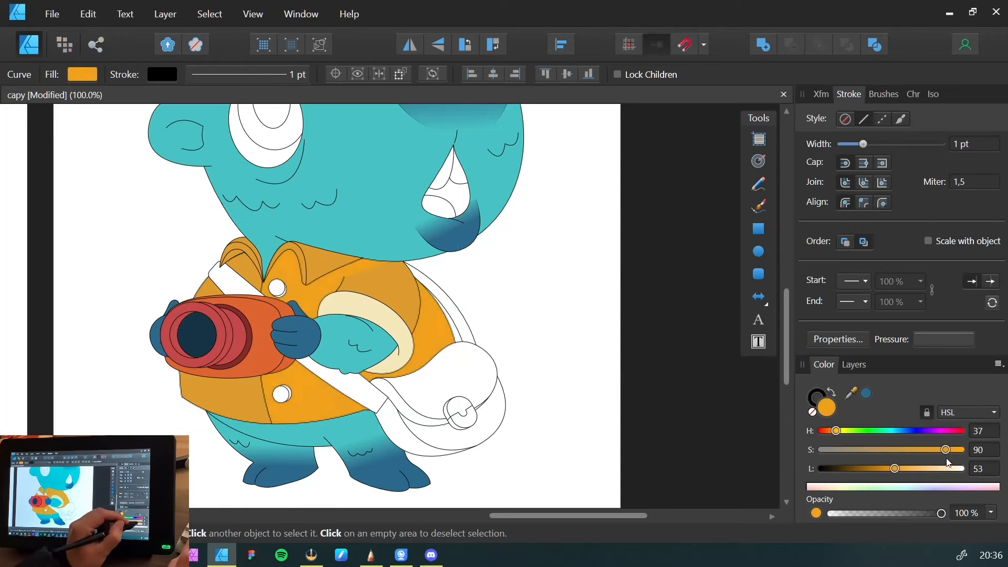
left_click_drag(837, 431, 836, 434)
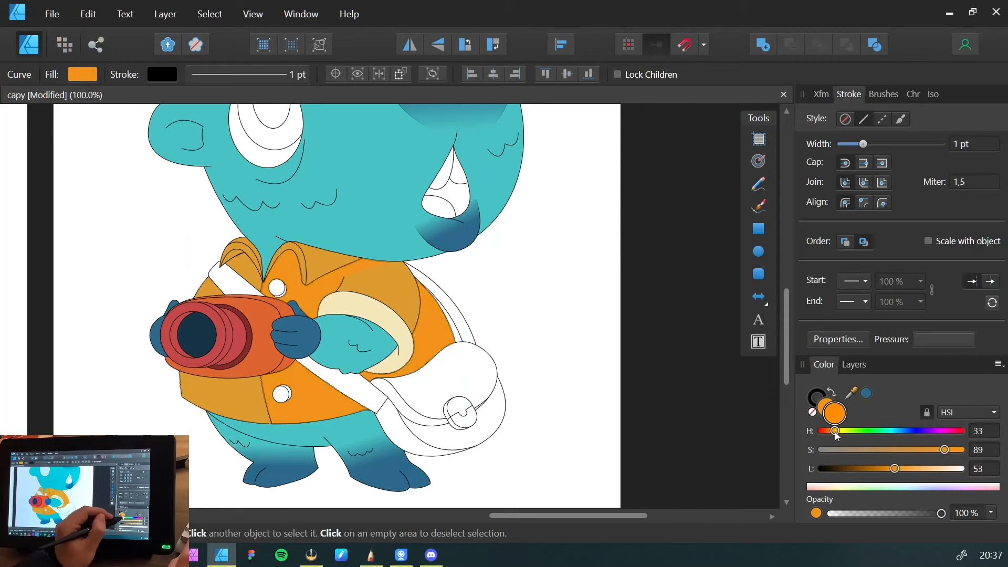
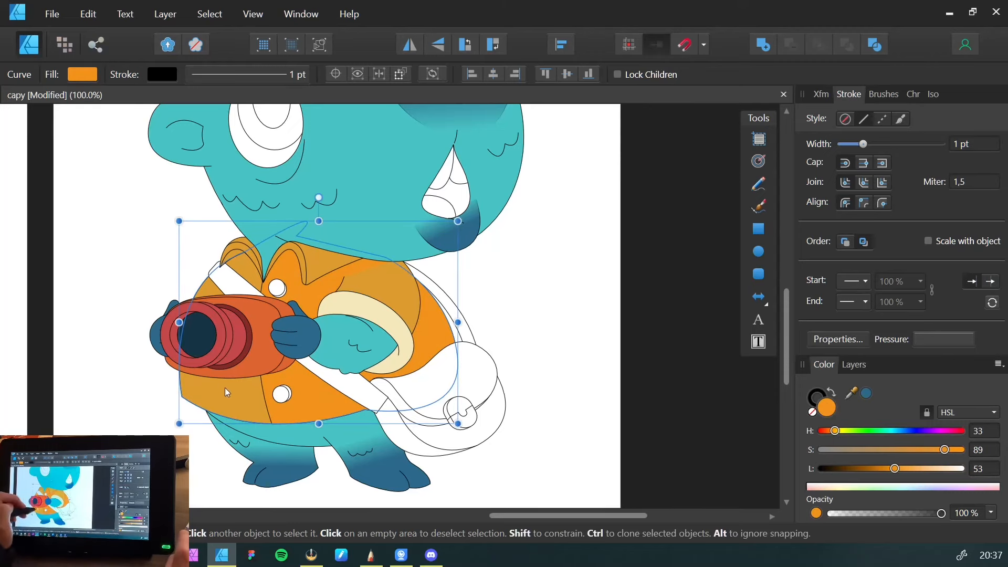
Paste the main shirt shape's brighter orange style onto the sleeve, the front panel below the camera, and the larger collar flap
left_click(364, 291)
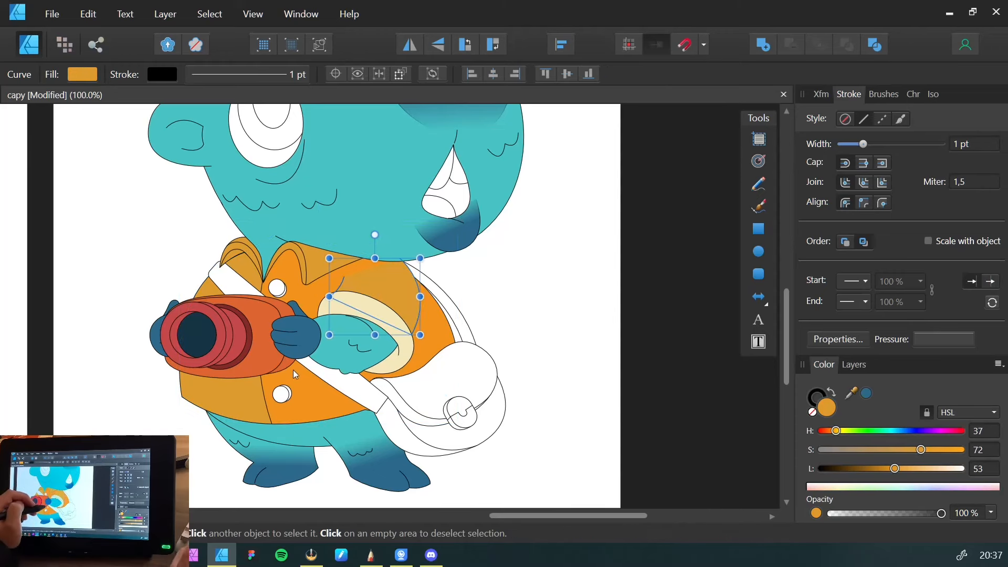
left_click(208, 389)
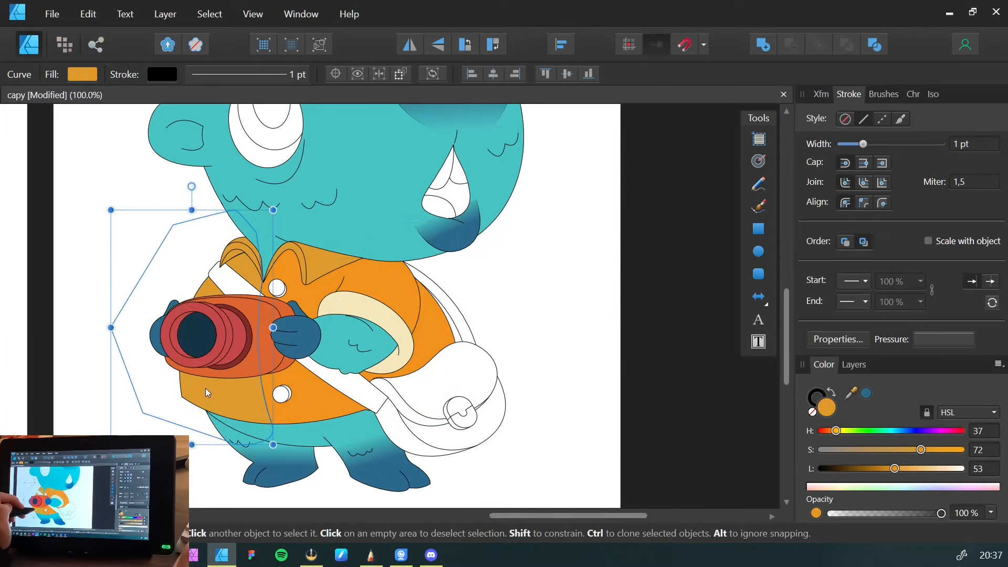
left_click(311, 262)
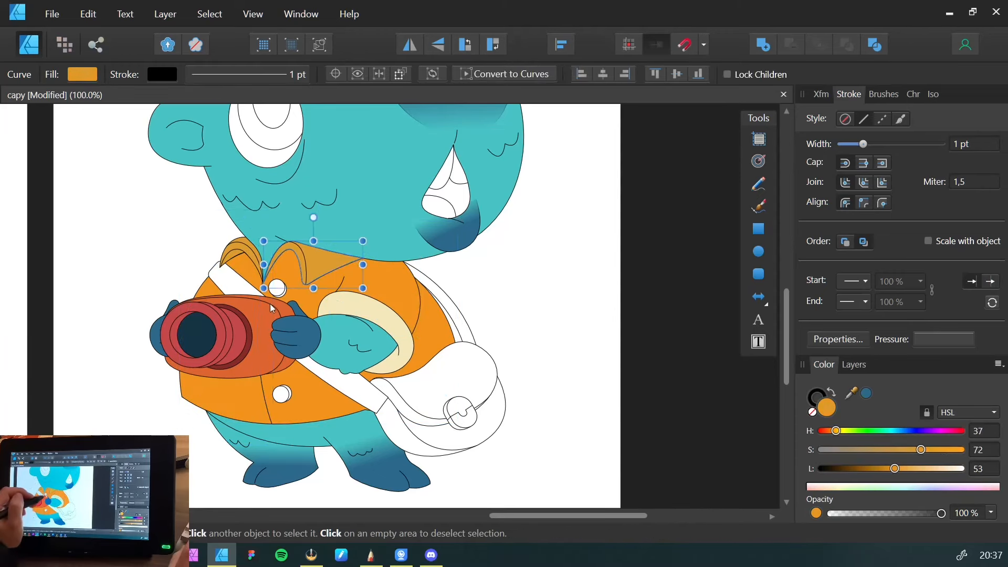
key("ctrl+shift+v")
Paste the same brighter orange style onto the smaller collar flap's pieces above the bag strap, and deselect
key("ctrl+space")
left_click(207, 254)
key("v")
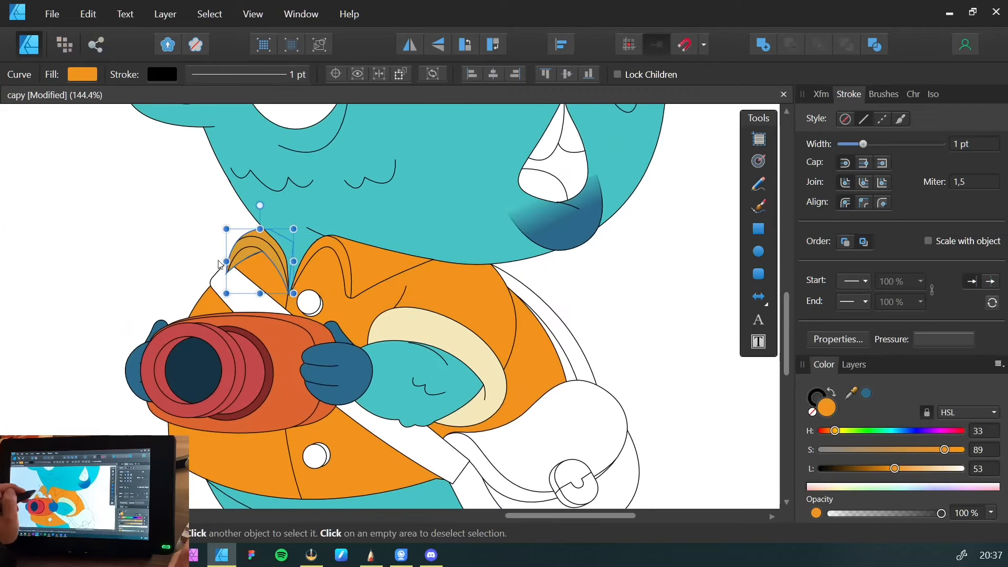
left_click(256, 241)
key("ctrl+shift+v")
key("space")
left_click(183, 236)
key("space")
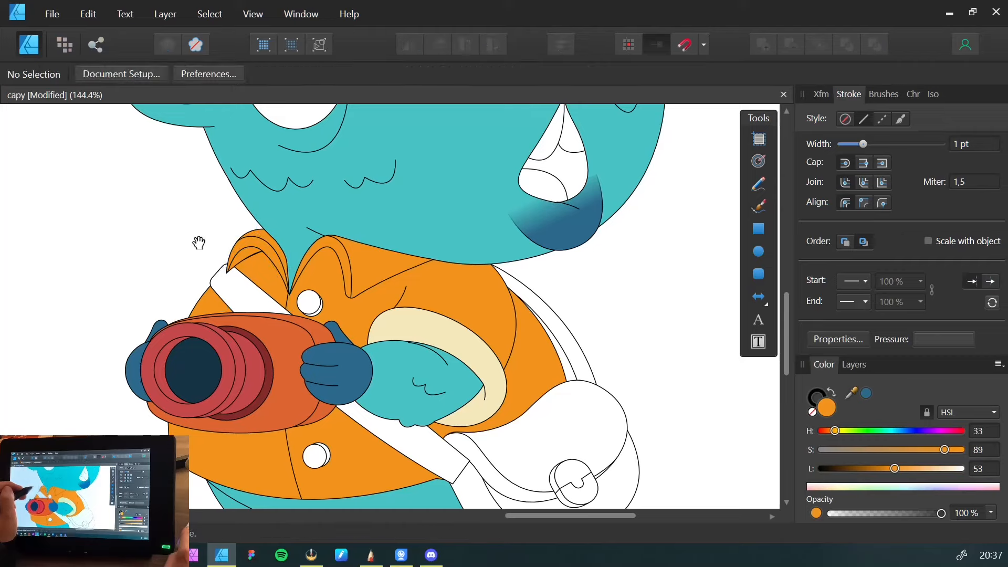
Fill both shirt buttons with the red-orange sampled from the camera body, and deselect
left_click_drag(224, 252, 112, 270)
key("ctrl+space")
left_click_drag(204, 281, 158, 286)
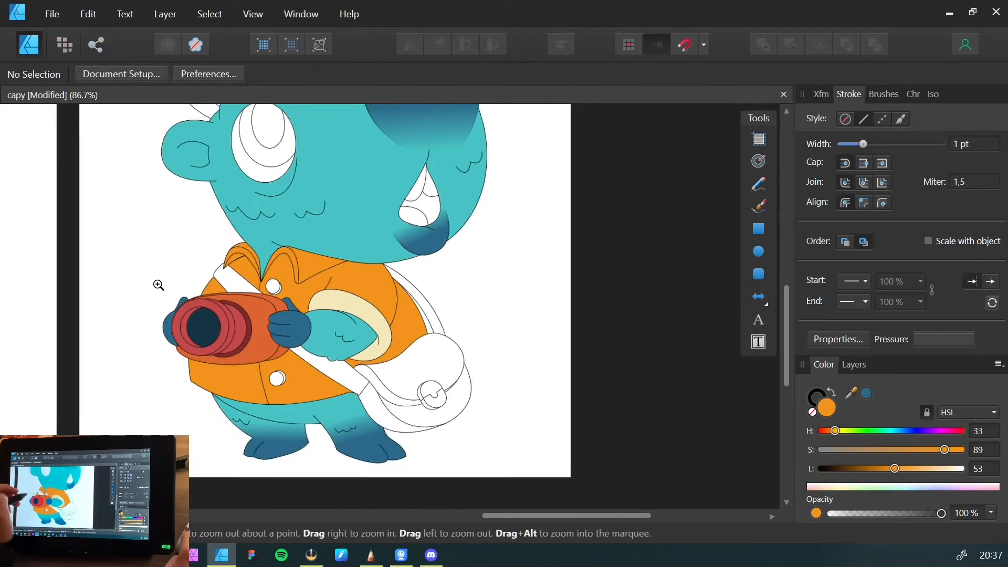
key("space")
left_click_drag(209, 254, 220, 288)
left_click(260, 254)
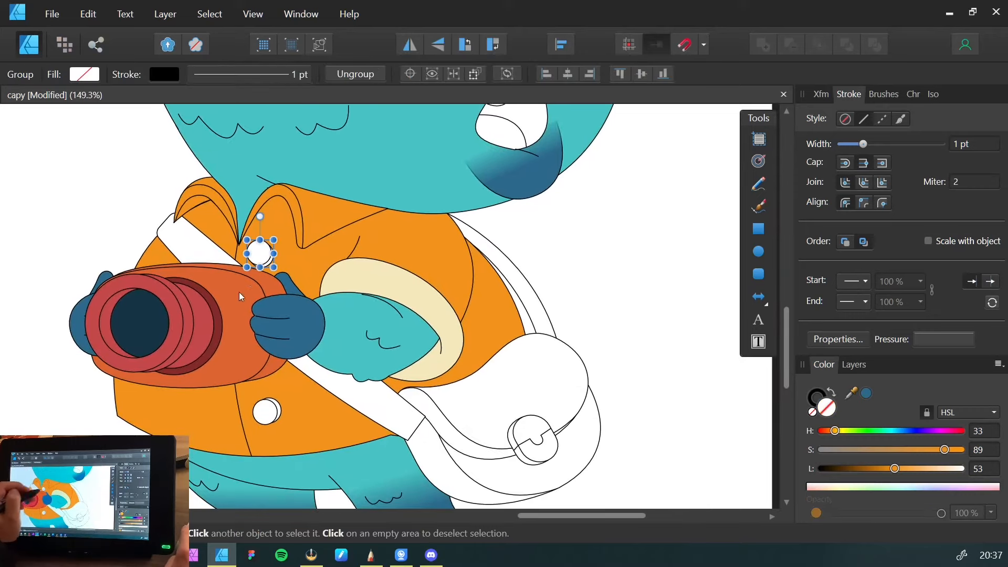
left_click(268, 414, "shift")
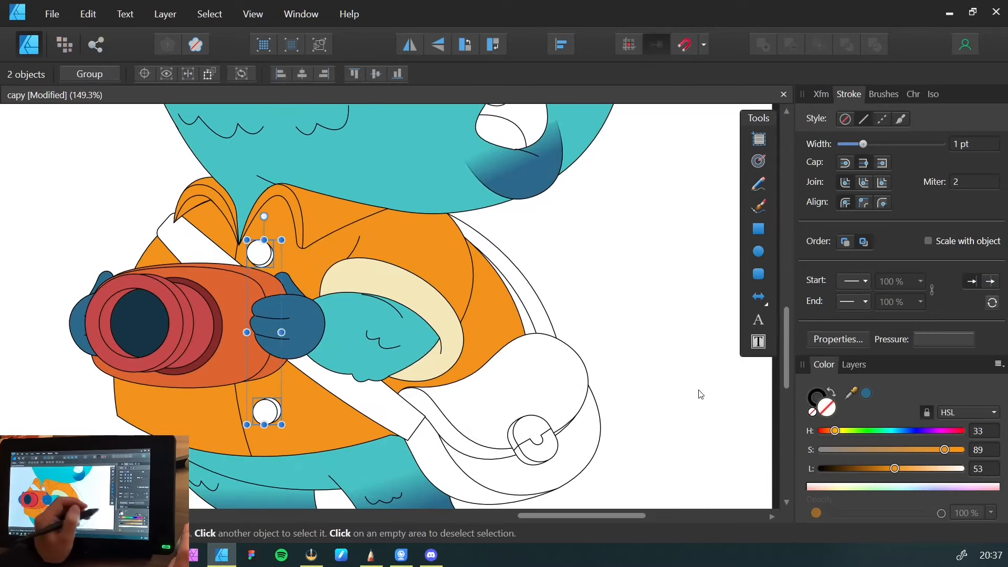
left_click_drag(850, 393, 236, 350)
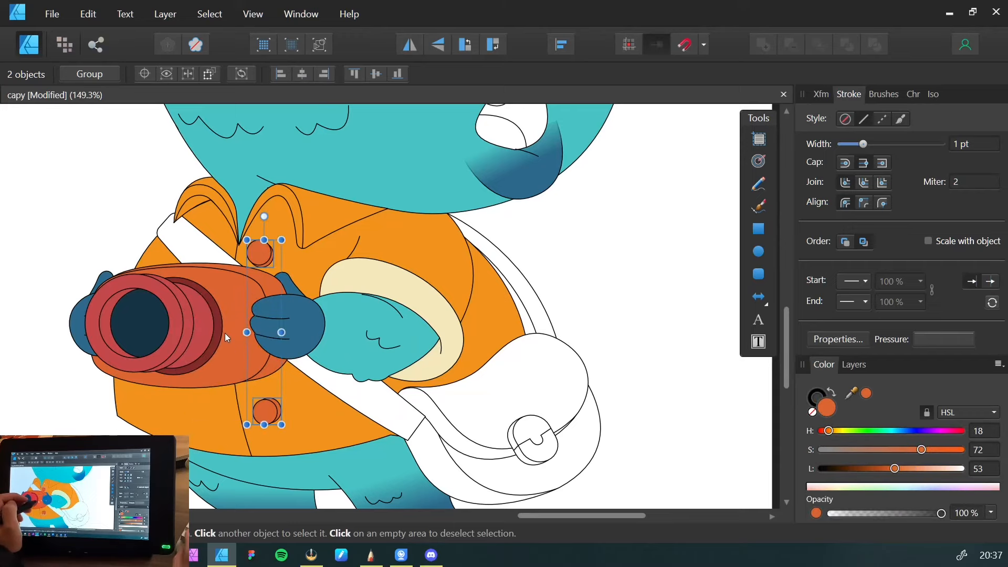
key("ctrl+d")
Examine the capybara's body, camera, bag and head to review the colors and the areas still unfilled
key("ctrl+space")
left_click_drag(319, 251, 165, 313)
key("space")
mouse_move(216, 254)
left_mouse_down()
mouse_move(252, 411)
mouse_move(225, 262)
left_mouse_up()
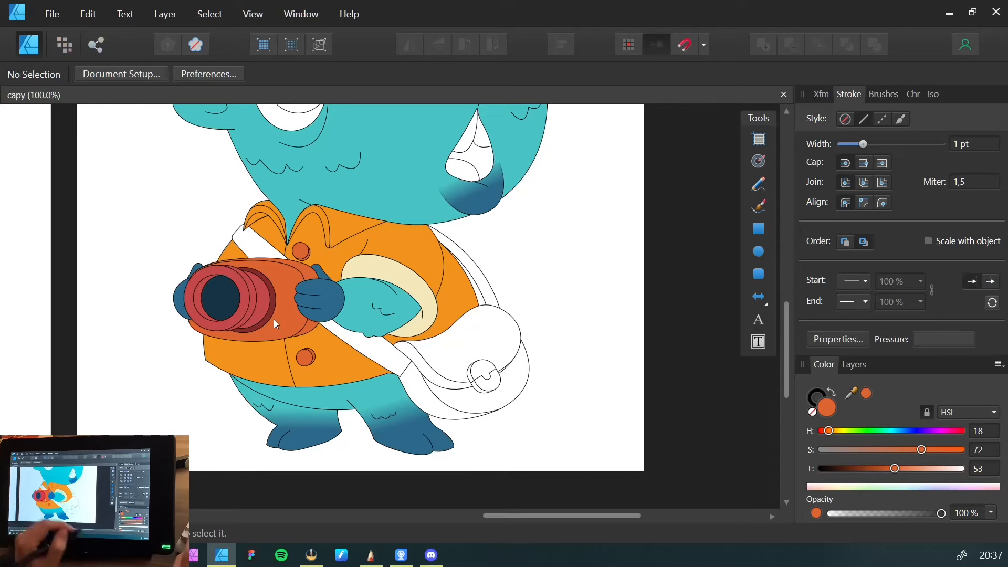
mouse_move(215, 224)
left_mouse_down()
mouse_move(265, 341)
mouse_move(241, 258)
mouse_move(235, 269)
left_mouse_up()
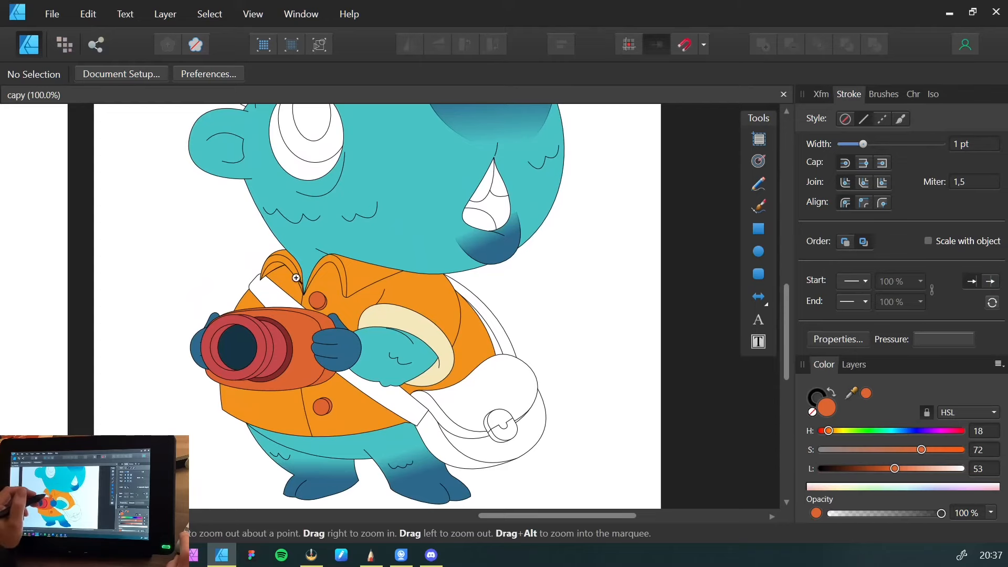
left_click_drag(280, 313, 265, 351)
left_click_drag(224, 251, 230, 253)
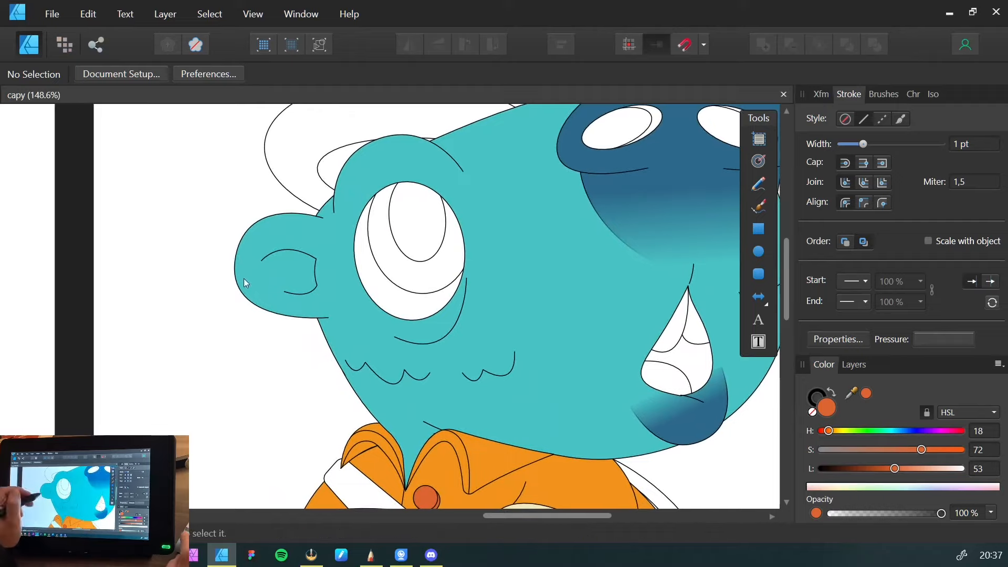
left_click_drag(384, 277, 256, 185)
left_click_drag(213, 323, 227, 205)
left_click_drag(199, 307, 233, 357)
left_click_drag(252, 227, 252, 275)
left_click_drag(309, 292, 171, 290)
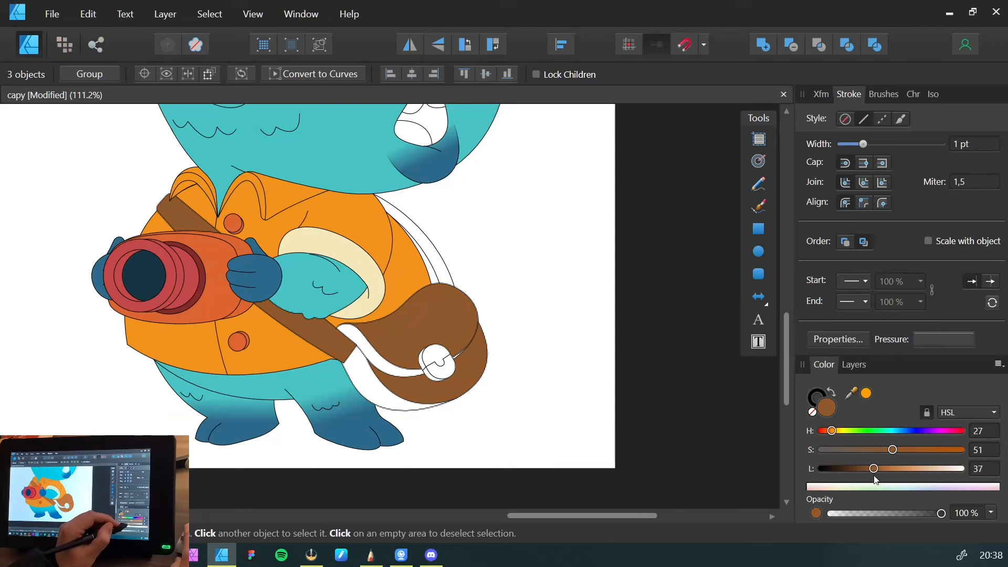
Brighten the brown fill of the front strap and bag shapes to saturation 55 and lightness 42, and deselect
mouse_move(874, 476)
left_mouse_down()
mouse_move(894, 482)
mouse_move(901, 452)
mouse_move(880, 480)
left_mouse_up()
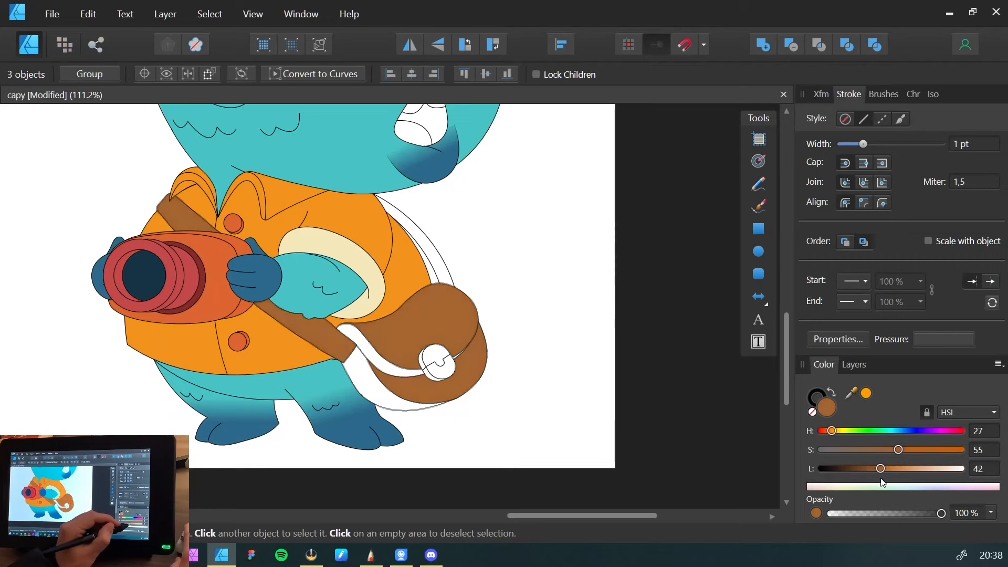
left_click(698, 445)
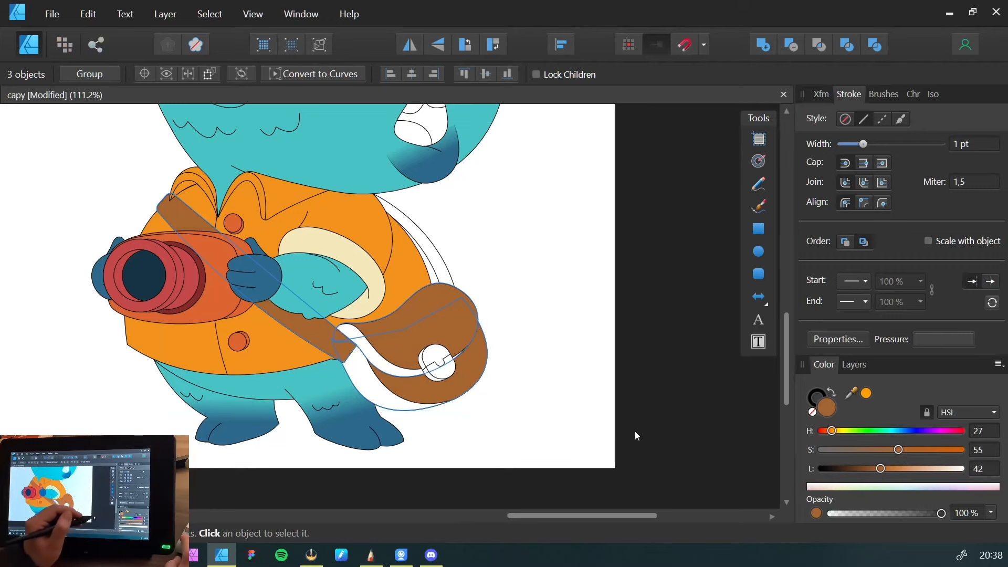
left_click(548, 401)
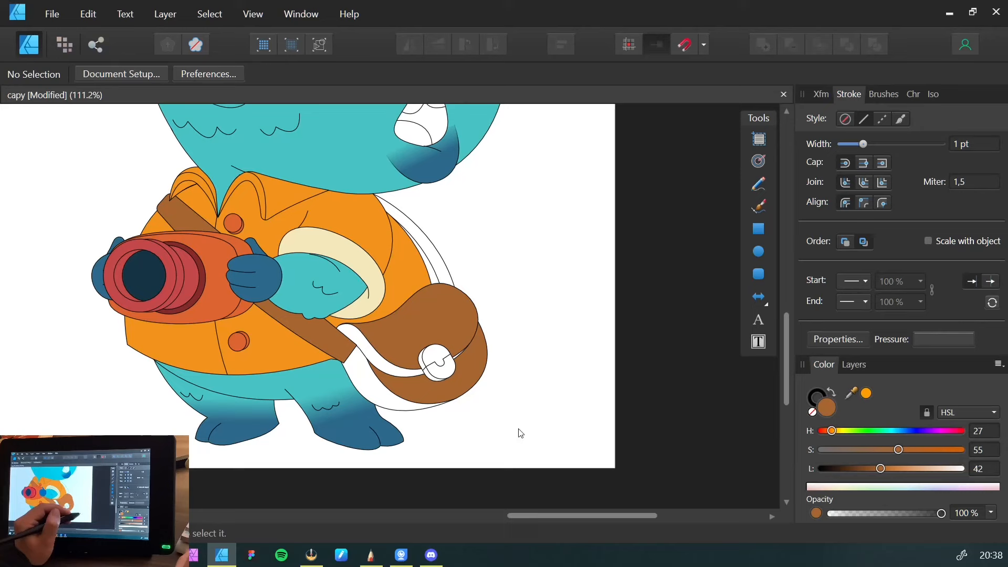
Paste the bag's brown style onto the remaining white bag pieces and the strap behind the capybara's back
left_click(363, 379)
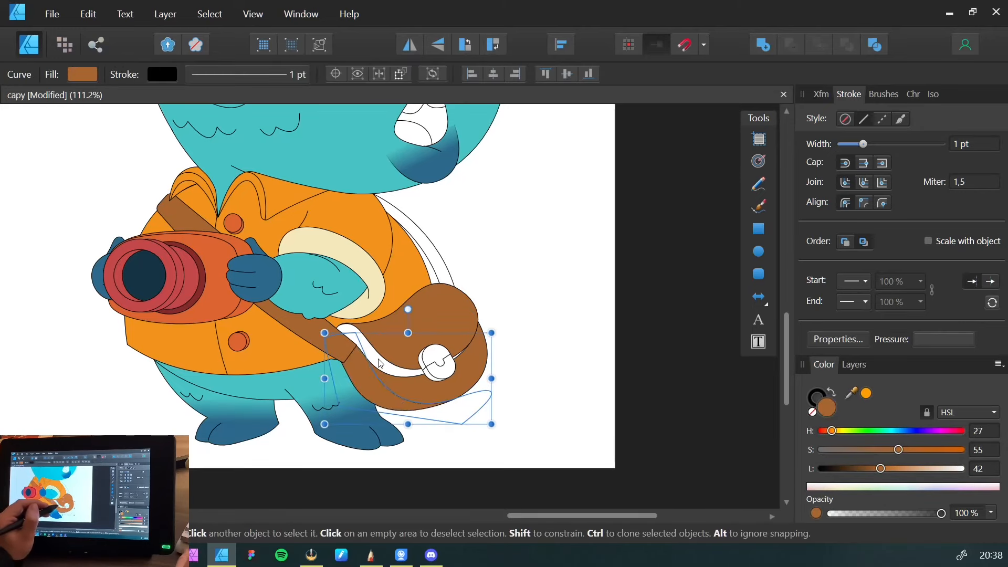
double_click(378, 361)
key("ctrl+shift+v")
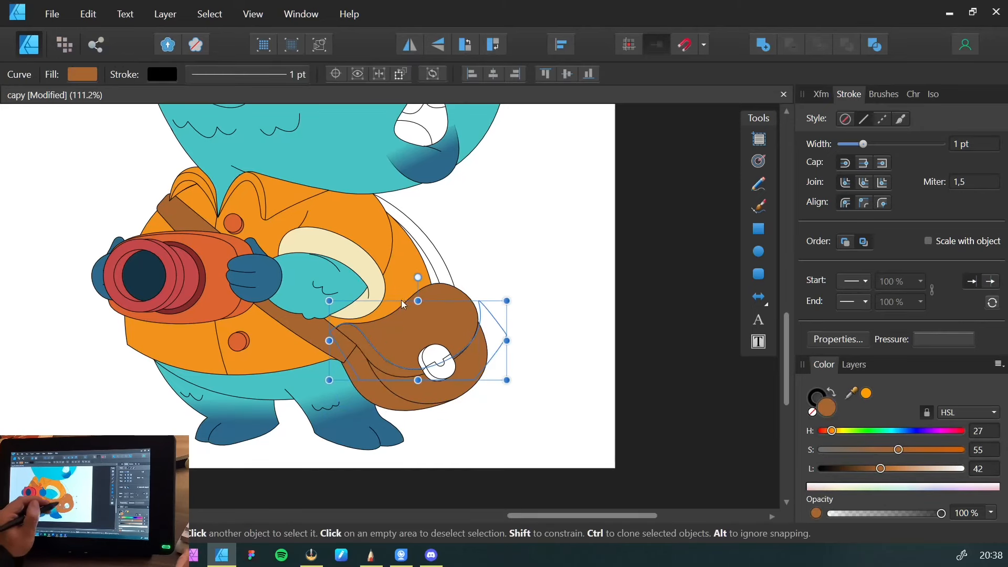
left_click(430, 258)
key("ctrl+shift+v")
double_click(431, 259)
key("ctrl+shift+v")
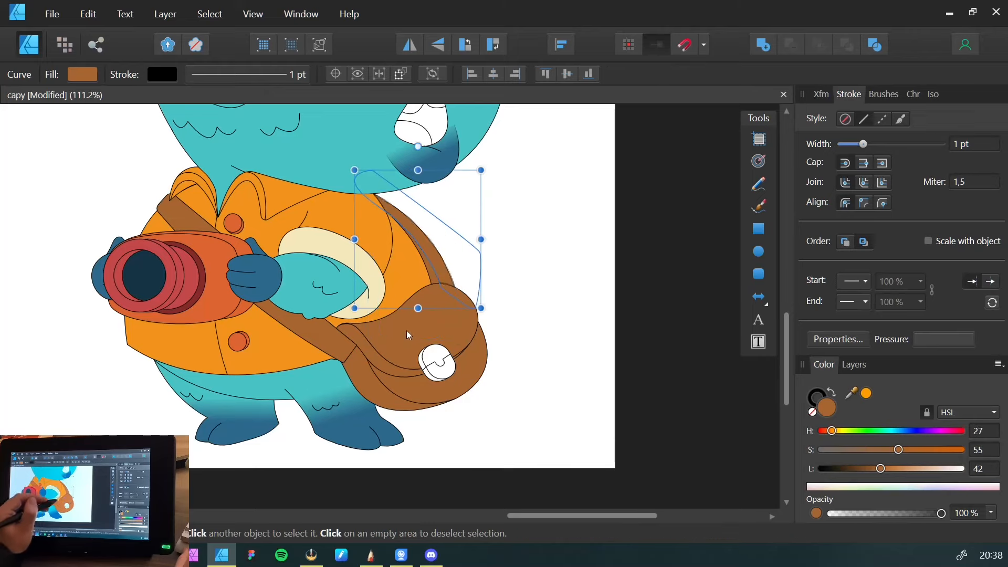
Select both pieces of the white clasp on the bag and group them
left_click(454, 412)
left_click_drag(228, 337, 242, 381)
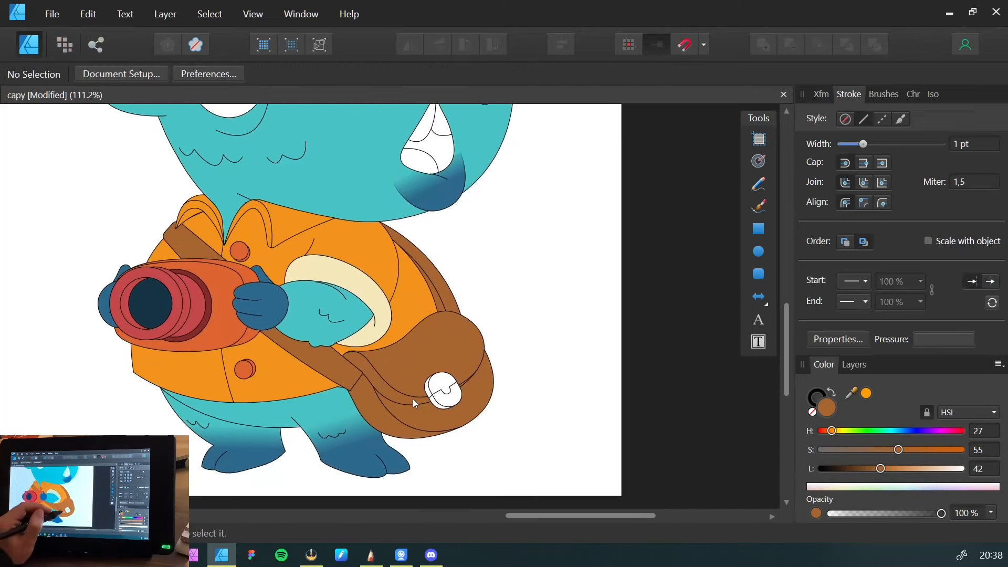
key("a")
left_click_drag(376, 396, 443, 429)
left_click_drag(443, 428, 360, 401)
left_click(411, 384)
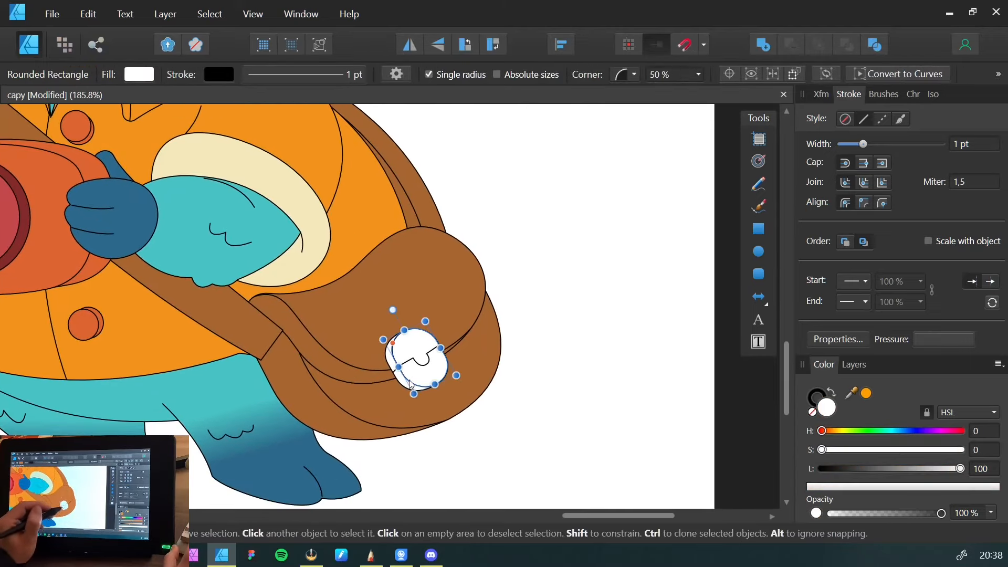
left_click(500, 431)
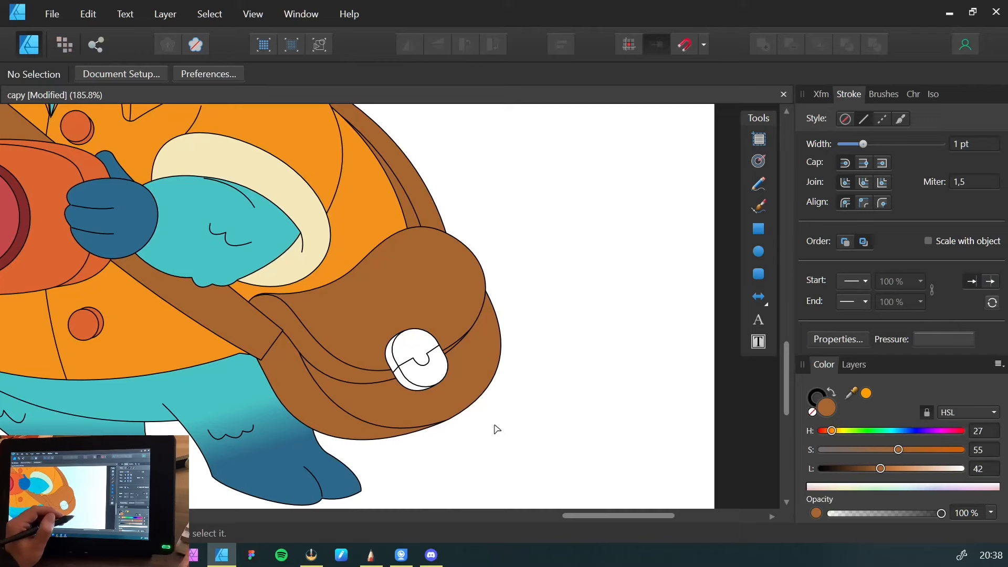
left_click_drag(498, 430, 375, 323)
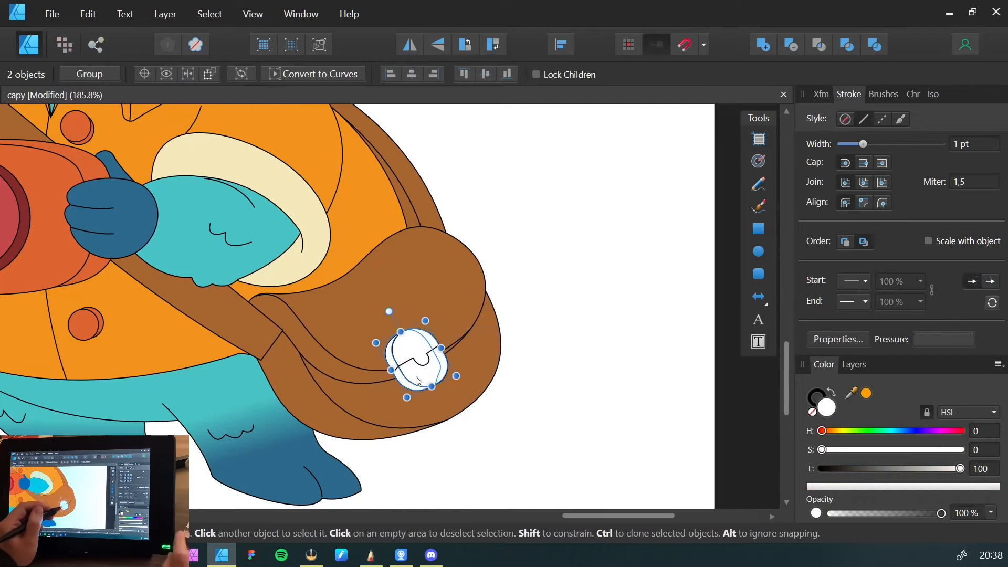
key("ctrl+g")
Move the clasp group slightly right and up on the bag flap
key("Right")
key("Up")
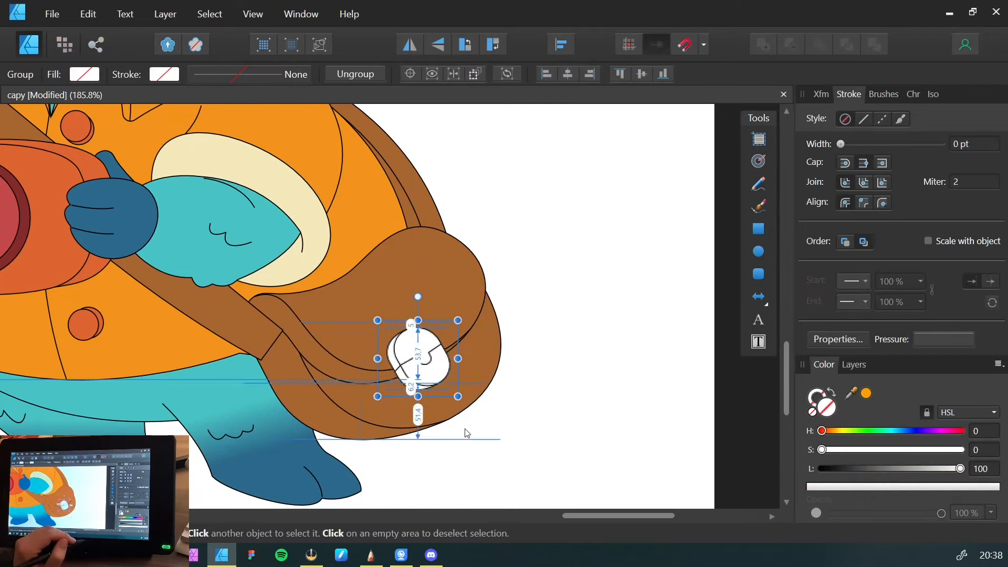
key("shift+Right")
key("shift+Up")
key("Right")
key("Right")
left_click_drag(431, 349, 432, 349)
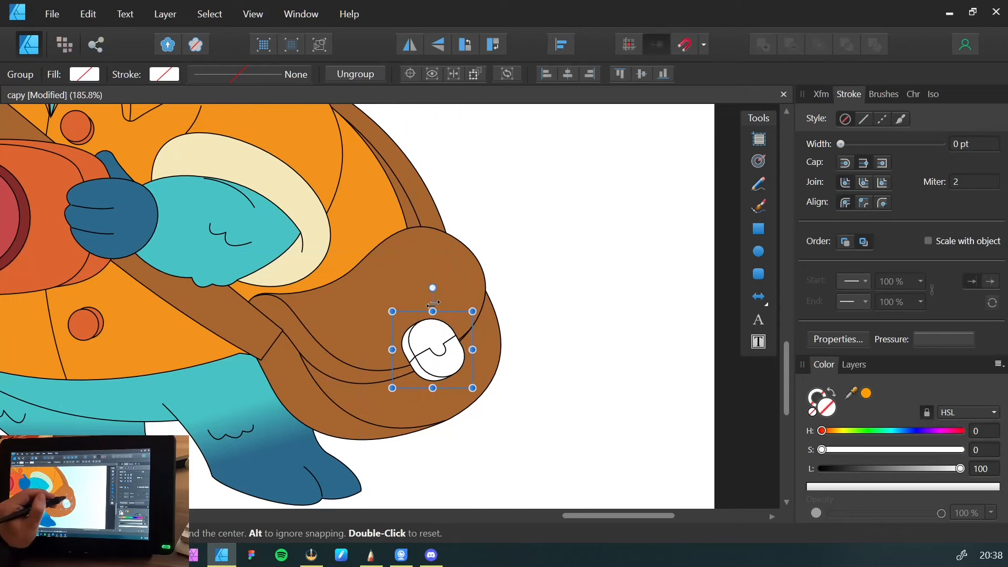
Skew the clasp group slightly to the left along its upper edge, shift it a little to the right and deselect
left_click_drag(433, 305, 421, 304)
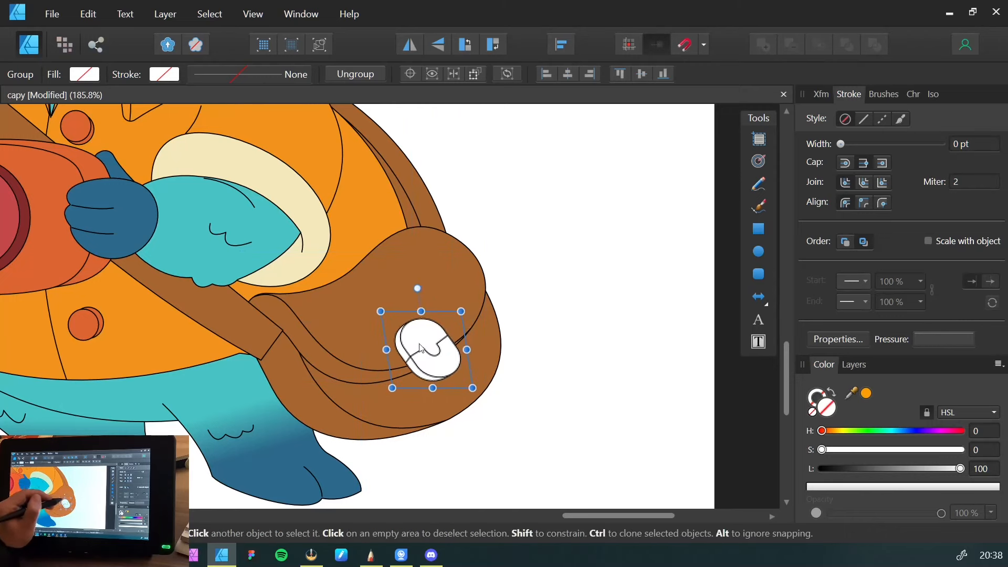
left_click_drag(419, 351, 427, 352)
left_click(526, 423)
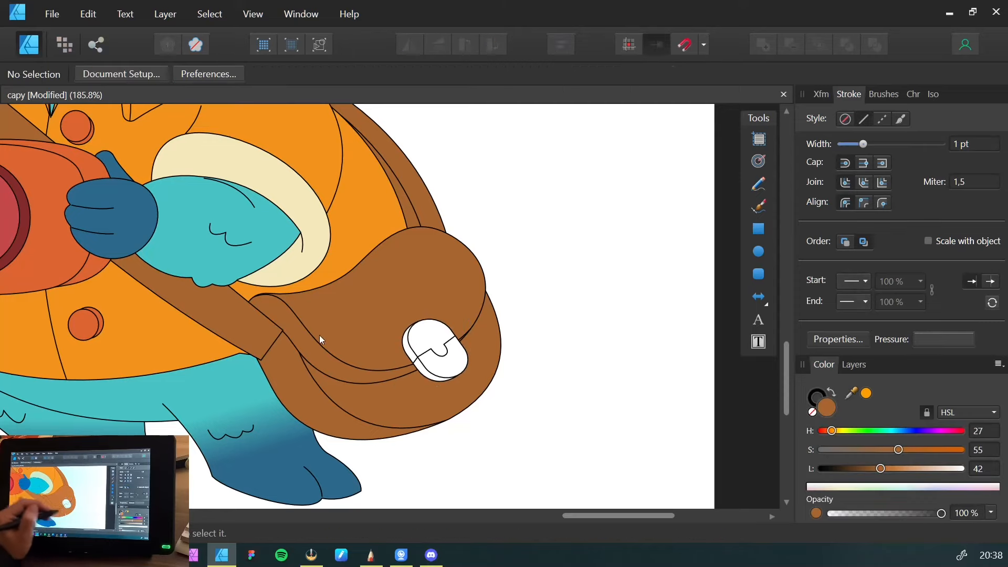
Copy the shirt's orange style onto the large outer ellipse of the capybara's eye and deselect
left_click_drag(308, 284, 178, 297)
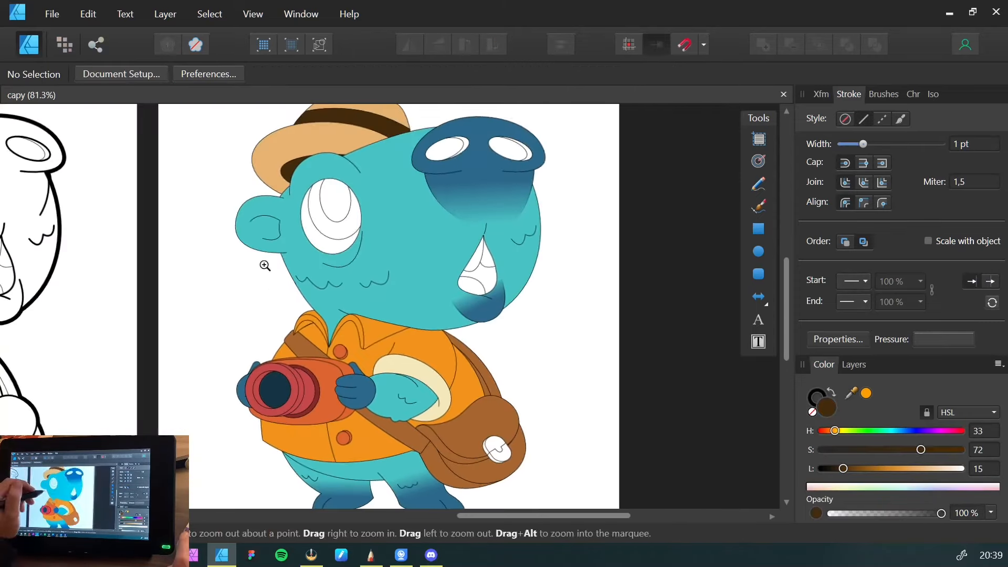
left_click_drag(272, 278, 271, 231)
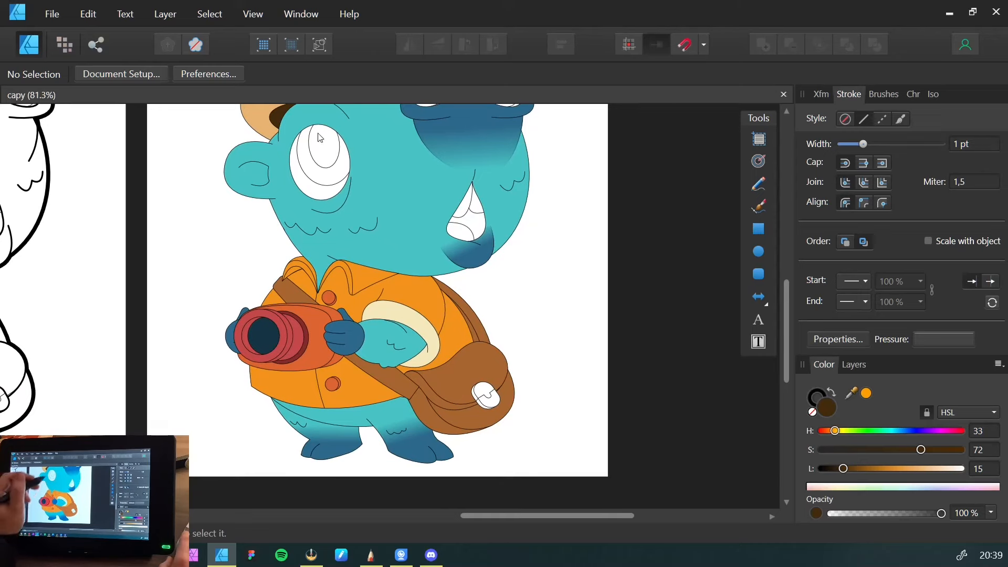
left_click_drag(259, 177, 281, 179)
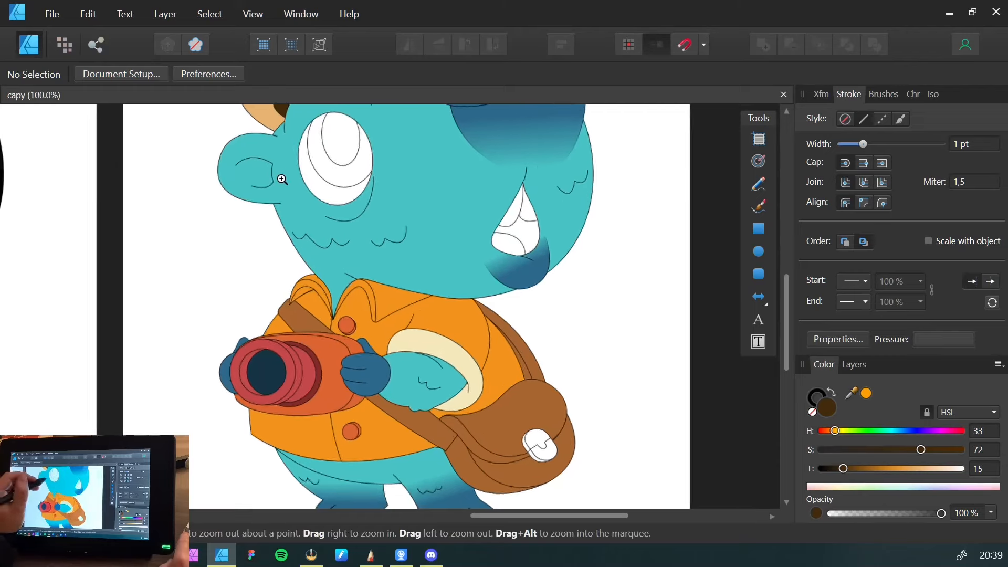
left_click_drag(316, 240, 294, 262)
left_click(418, 339)
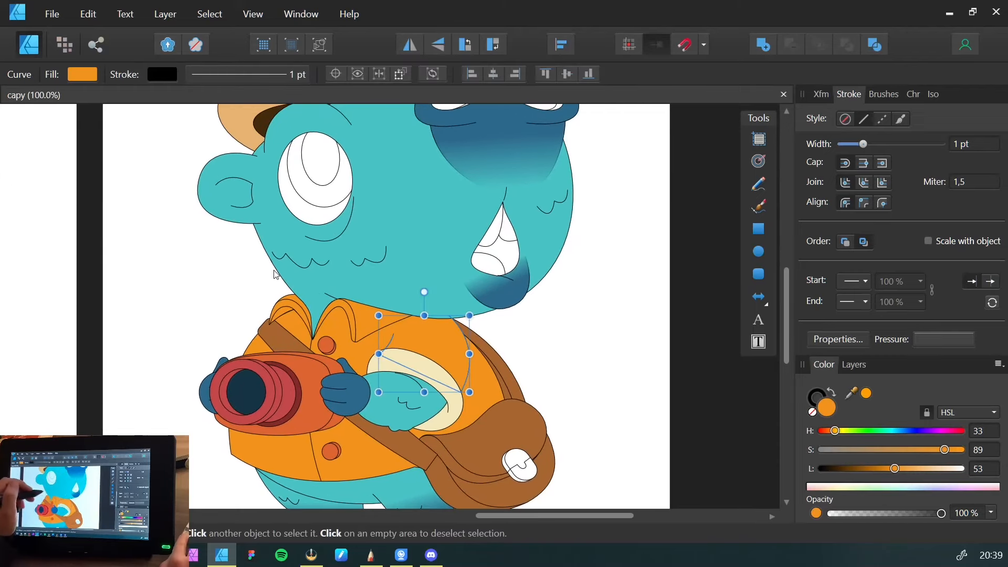
left_click(300, 206)
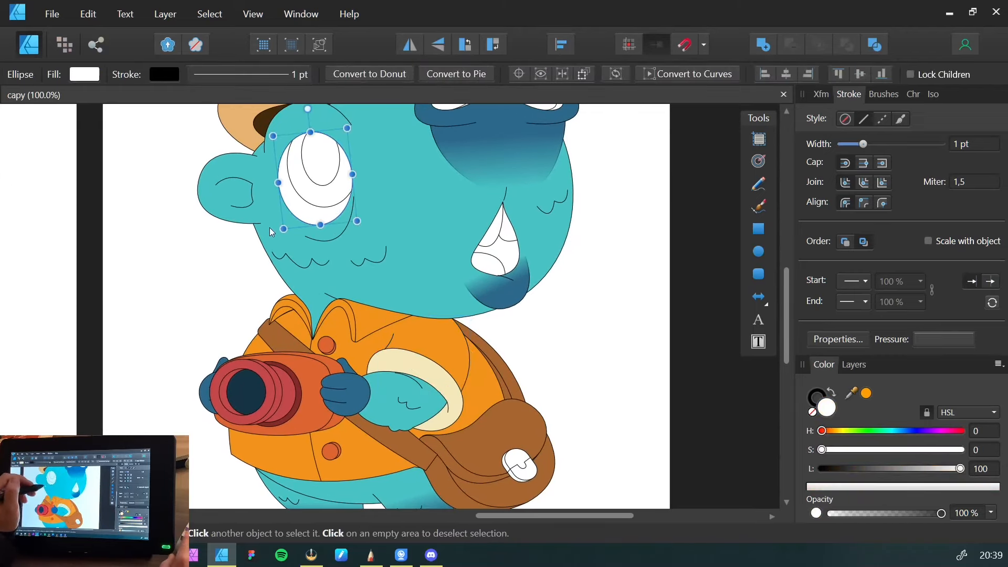
key("ctrl+shift+v")
left_click(161, 179)
key("z")
left_click_drag(270, 214, 241, 238)
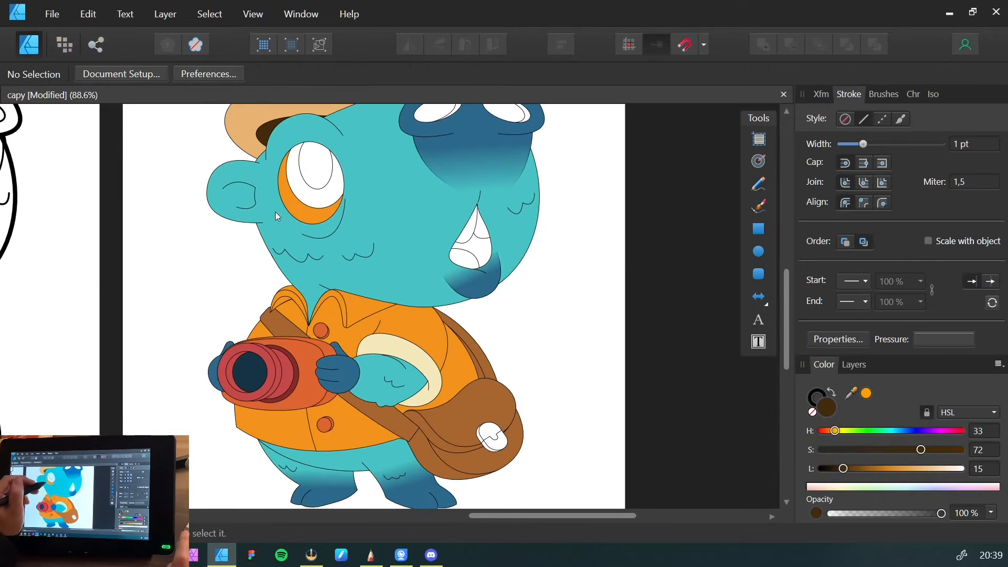
Copy the red style of the camera lens ring onto the middle ellipse of the eye and deselect
left_click(280, 389)
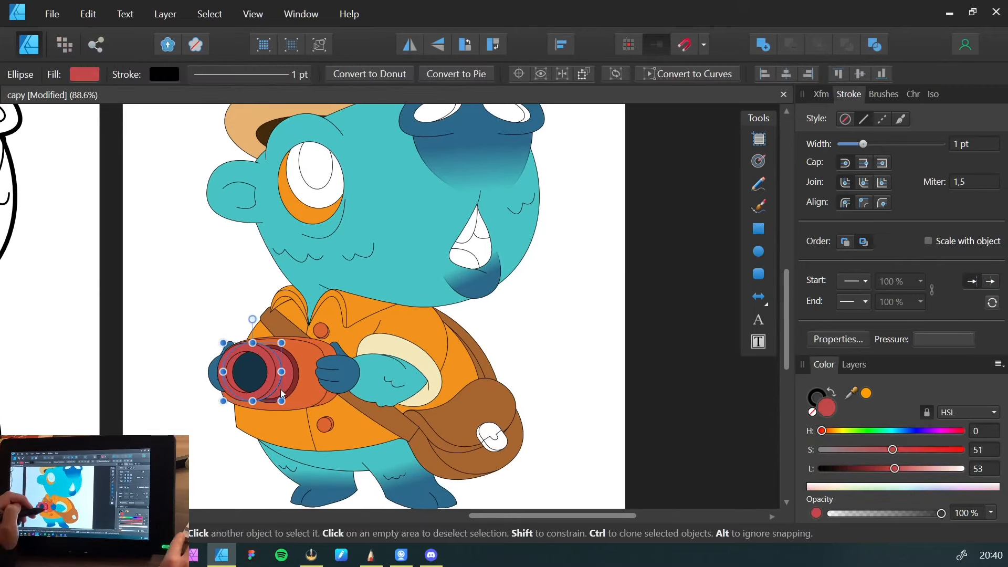
double_click(309, 200)
key("ctrl+shift+v")
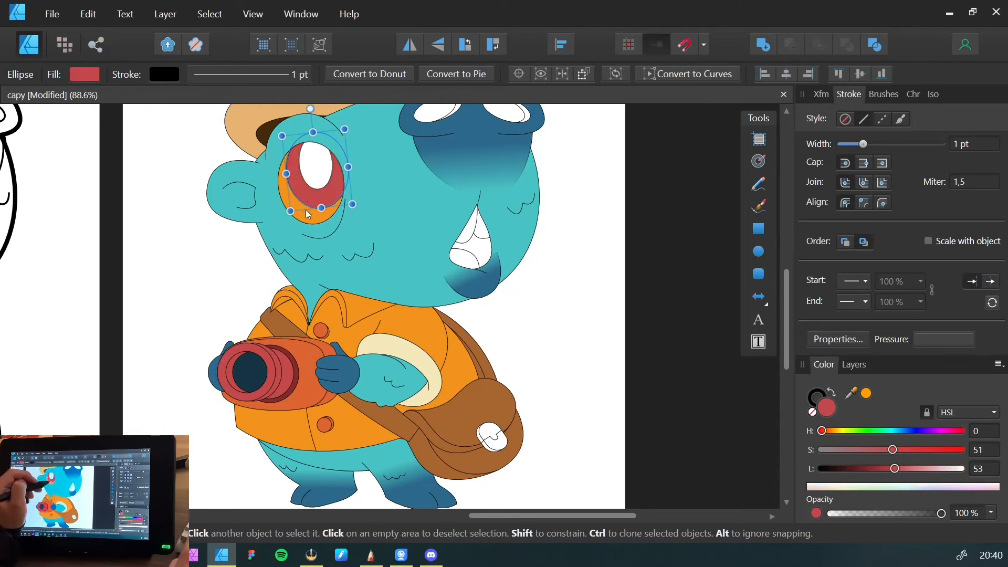
left_click(183, 146)
Paste the red style onto the innermost eye ellipse, darken its fill to lightness 17 and deselect
left_click(307, 176)
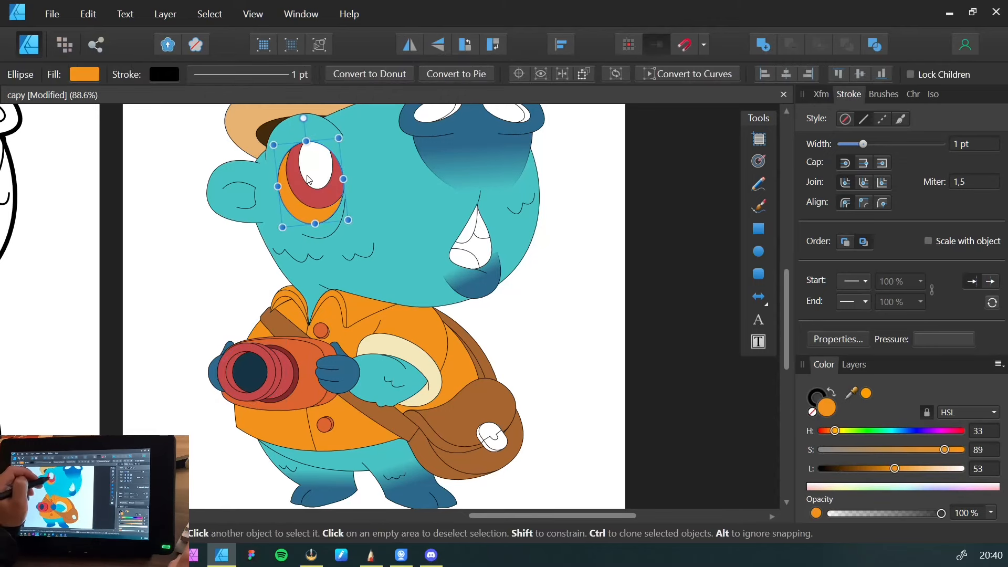
left_click(308, 178)
key("ctrl+shift+v")
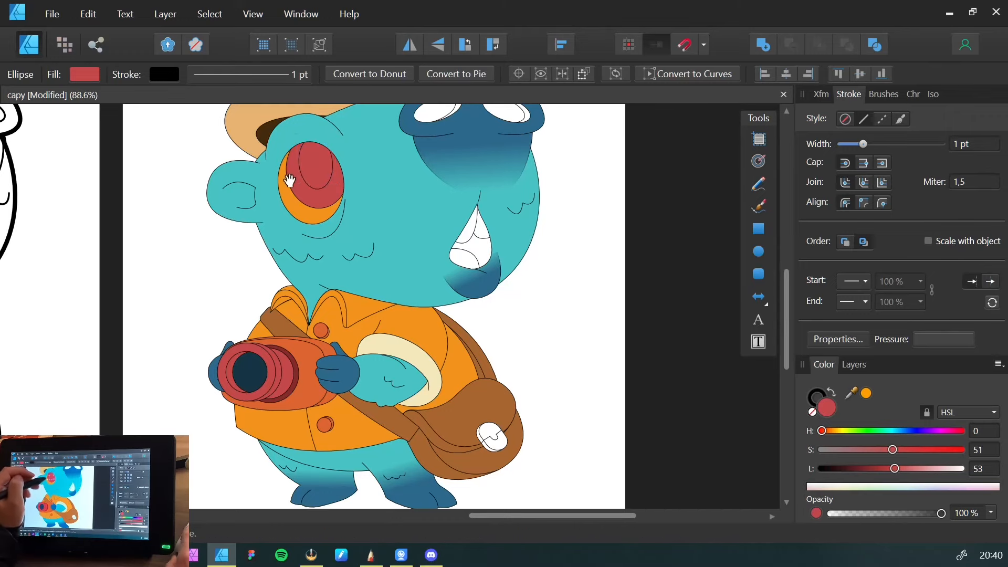
key("ctrl+space")
left_click_drag(272, 177, 317, 199)
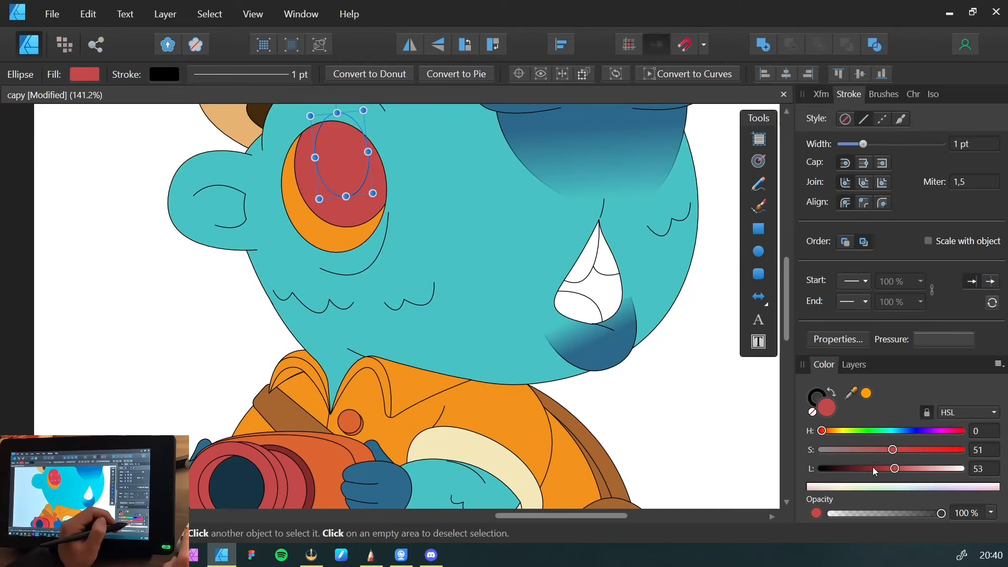
left_click_drag(872, 467, 847, 480)
left_click(169, 292)
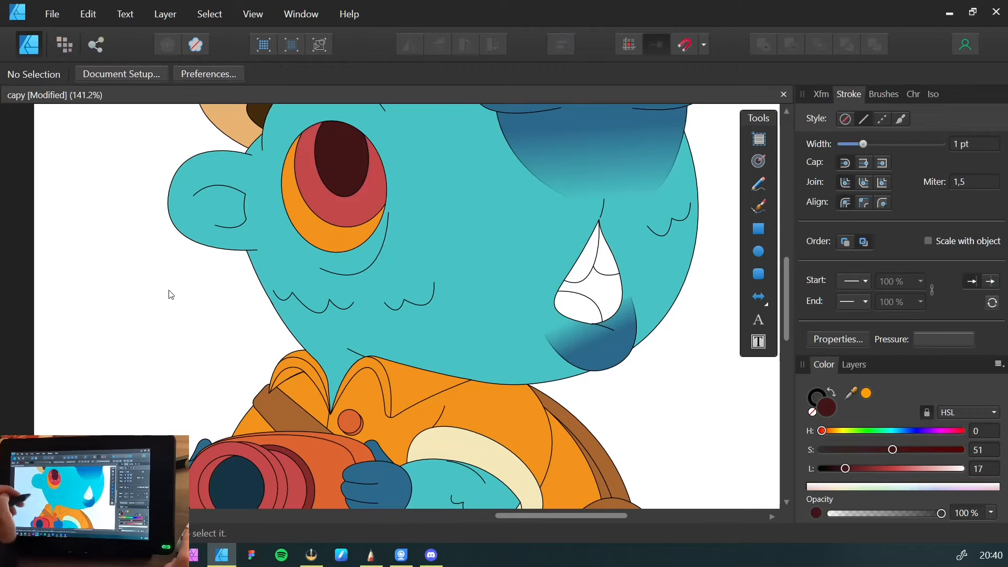
Examine the colored eye up close, and review the body, mouth and nose for areas still unfilled
key("z")
left_click_drag(282, 209, 198, 252)
key("space")
left_click_drag(267, 175, 338, 220)
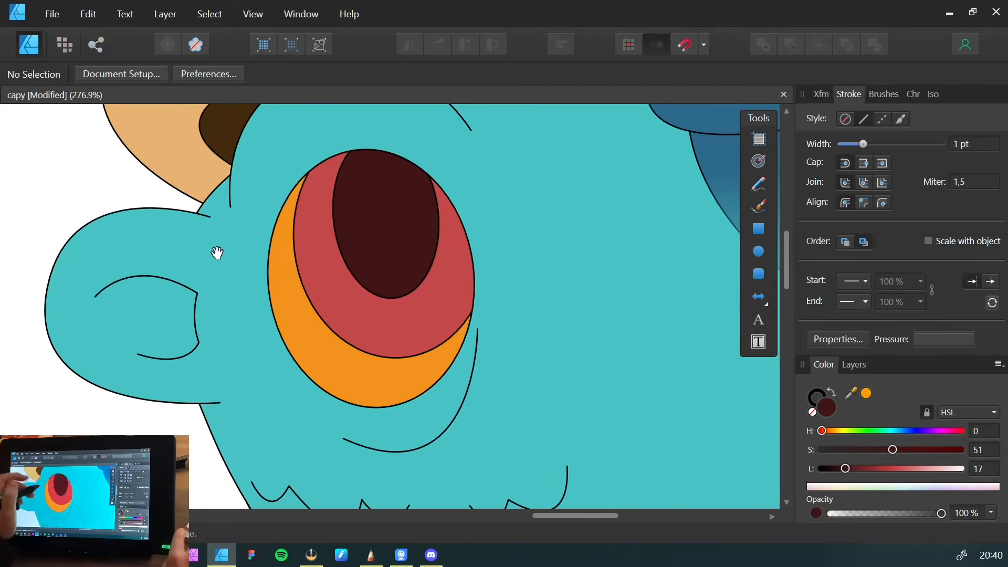
left_click_drag(128, 194, 61, 187)
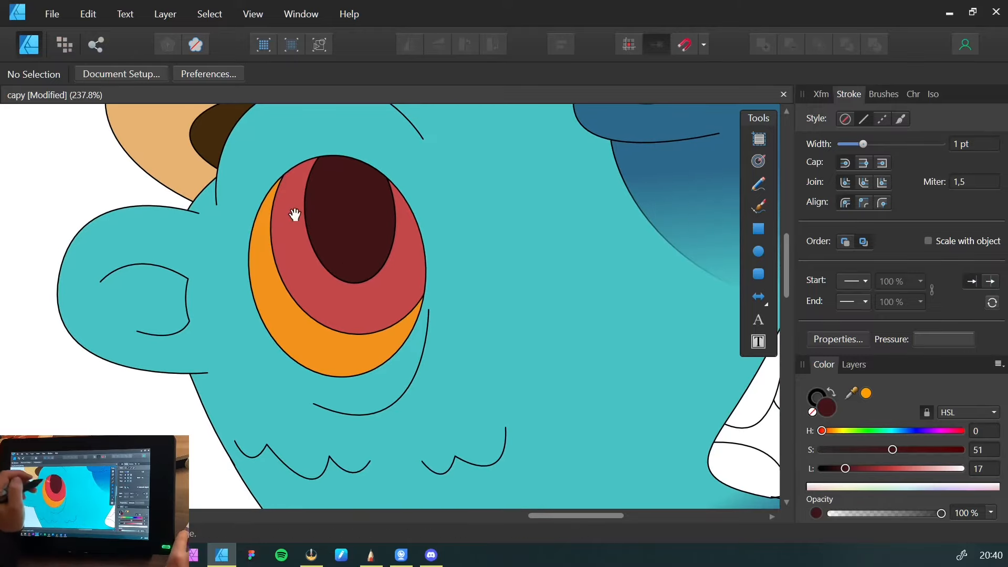
left_click_drag(365, 263, 184, 257)
left_click_drag(285, 376, 185, 205)
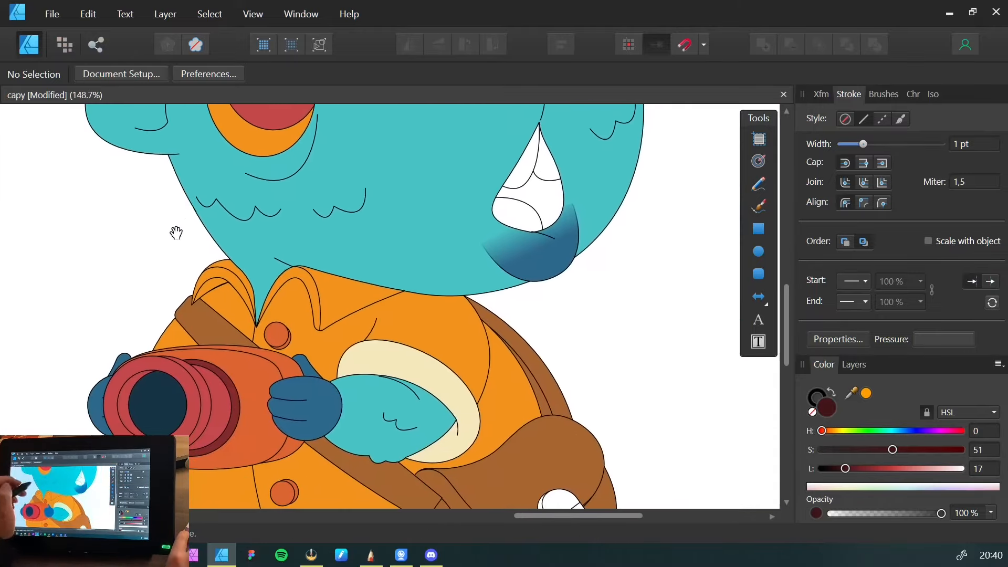
left_click_drag(183, 294, 205, 131)
left_click_drag(494, 343, 404, 344)
left_click_drag(233, 239, 177, 346)
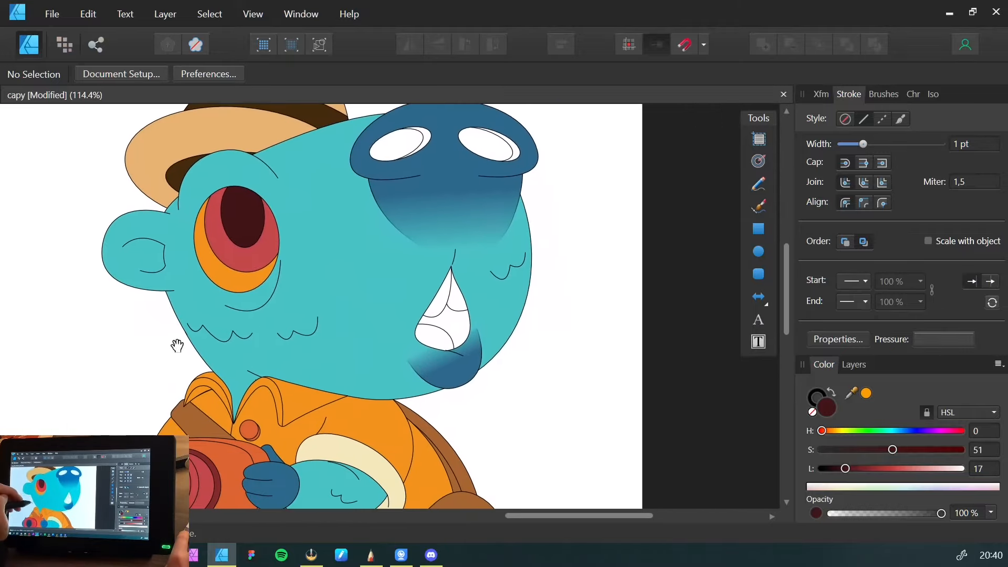
left_click_drag(279, 263, 276, 311)
Copy the nose's dark blue style onto the inner ellipse of the left nostril and darken it to lightness 12
left_click(293, 281)
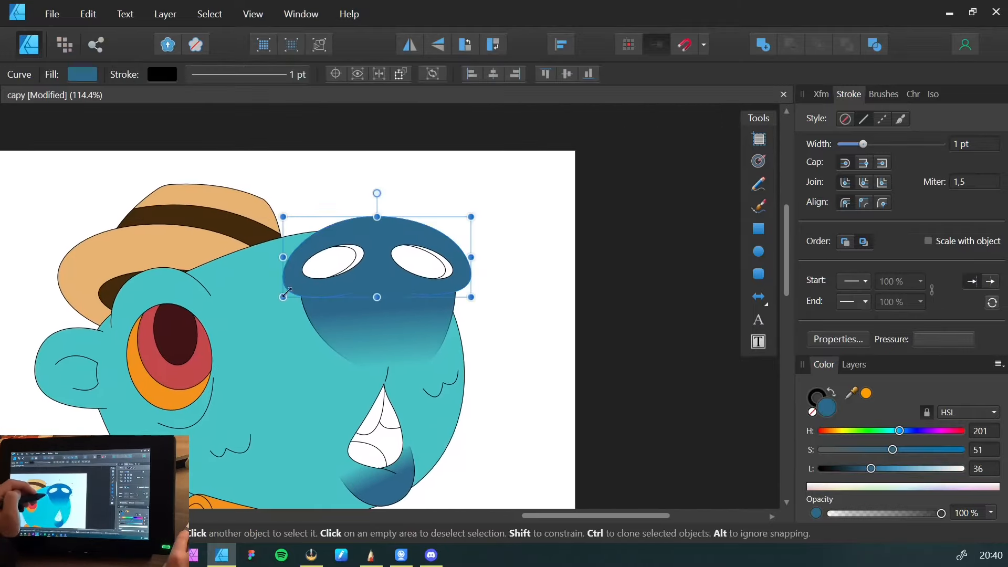
key("z")
left_click_drag(294, 254, 353, 271)
key("v")
left_click(357, 274)
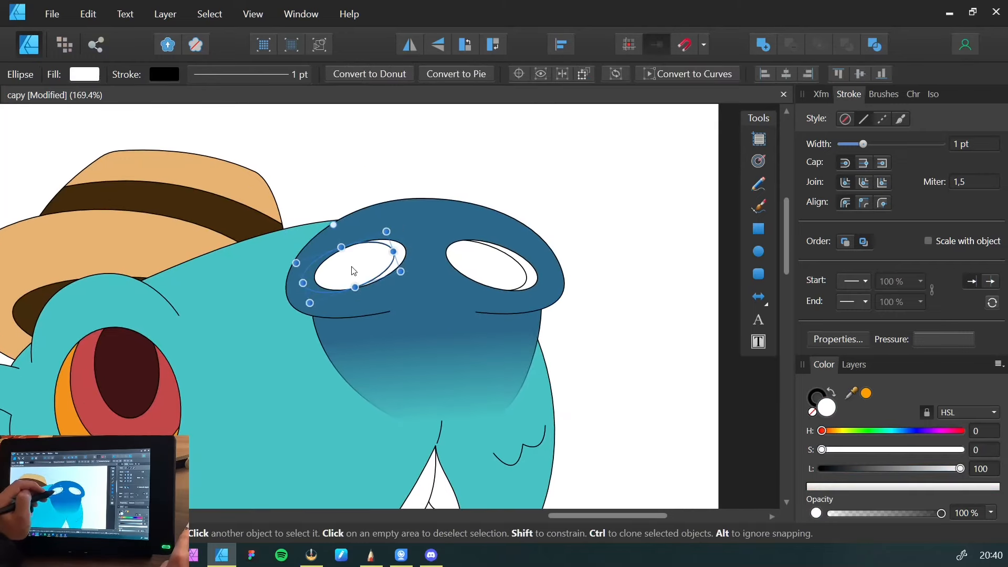
key("ctrl+shift+v")
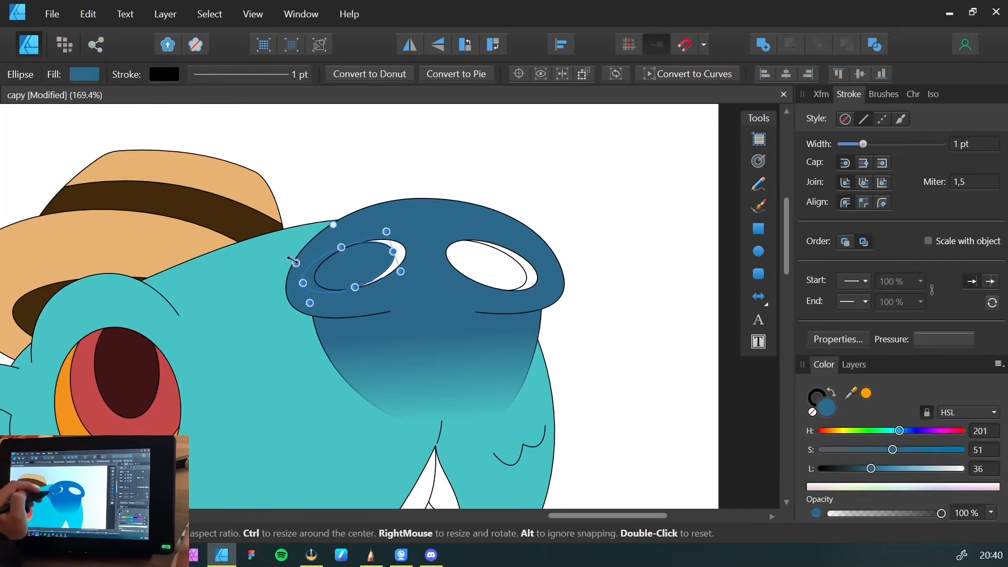
left_click_drag(866, 469, 843, 486)
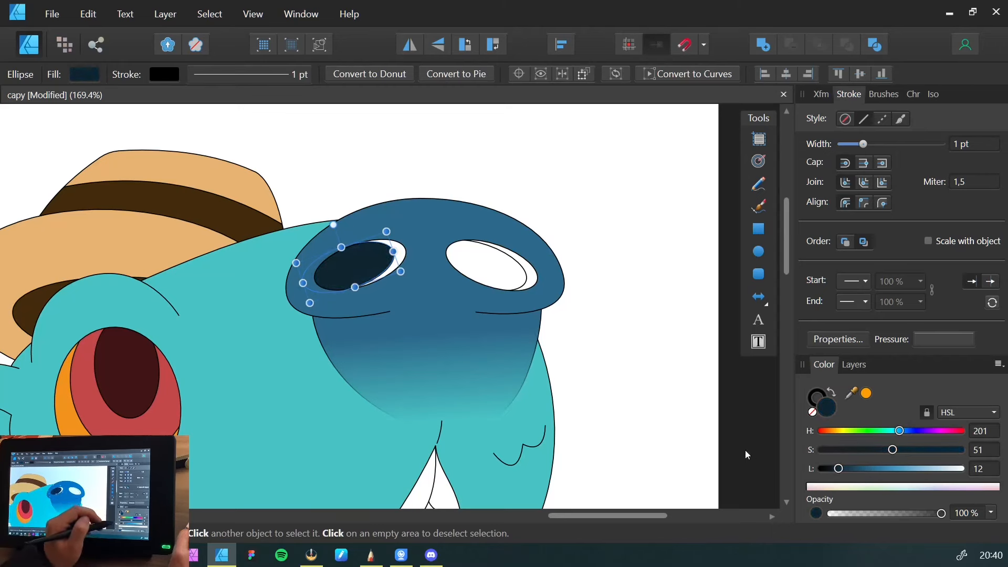
Paste the dark blue nose style with lightness 12 onto the inner ellipse of the right nostril and deselect
left_click(500, 279)
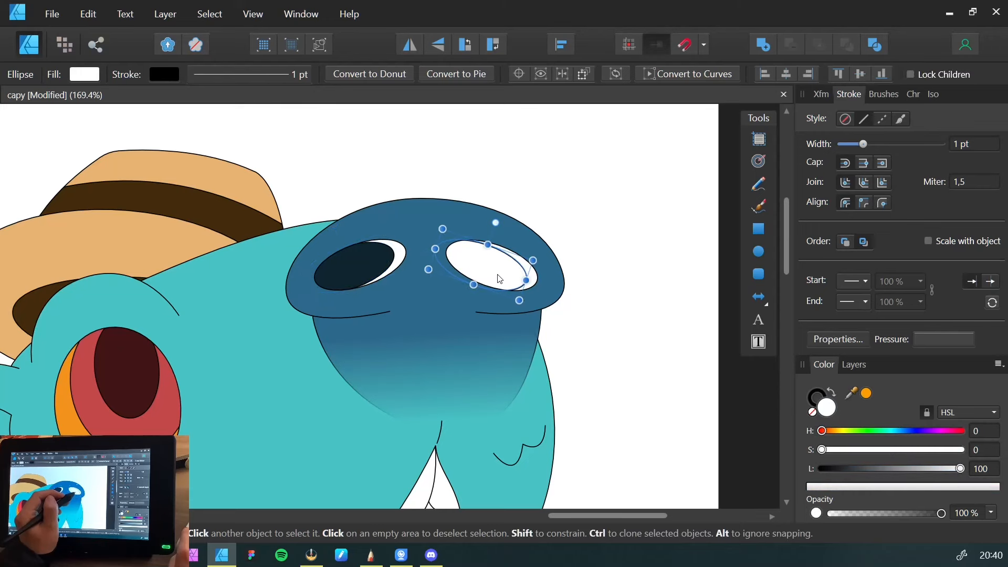
key("ctrl+shift+v")
left_click(592, 336)
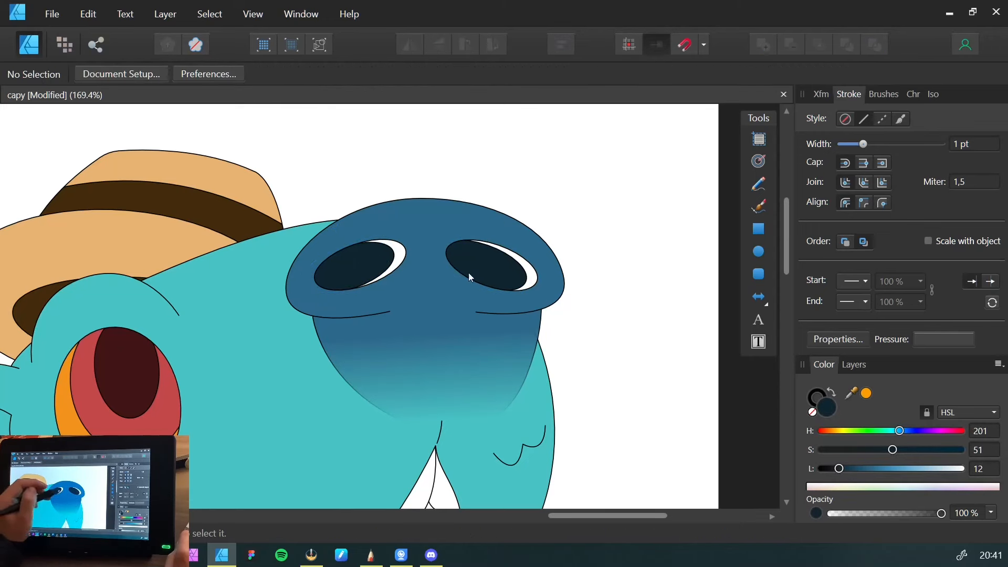
Paste the nostril's dark blue style onto the open mouth shape, undo a trial hue shift to 159, and deselect
left_click_drag(300, 359, 365, 243)
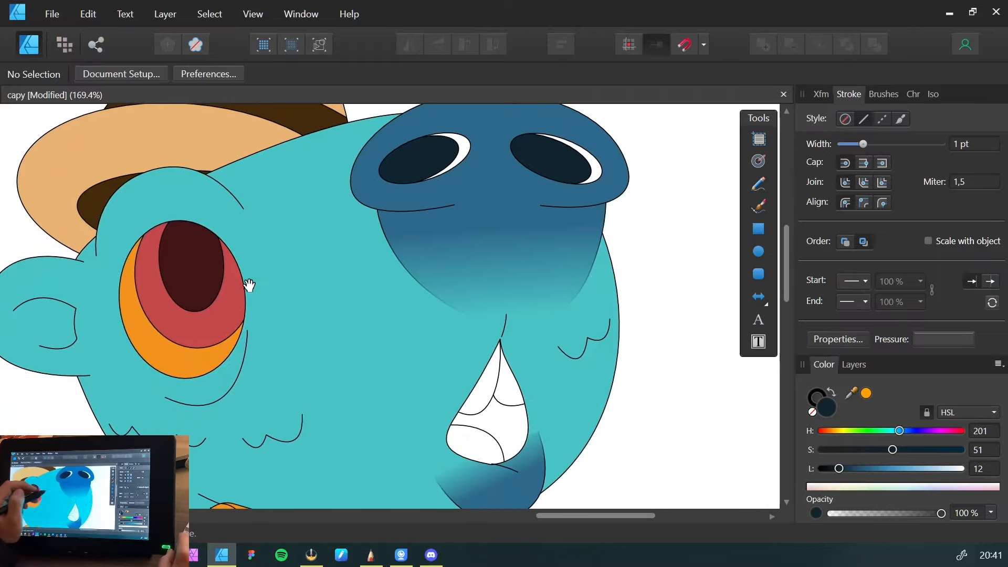
left_click_drag(247, 288, 301, 263)
left_click_drag(420, 321, 349, 334)
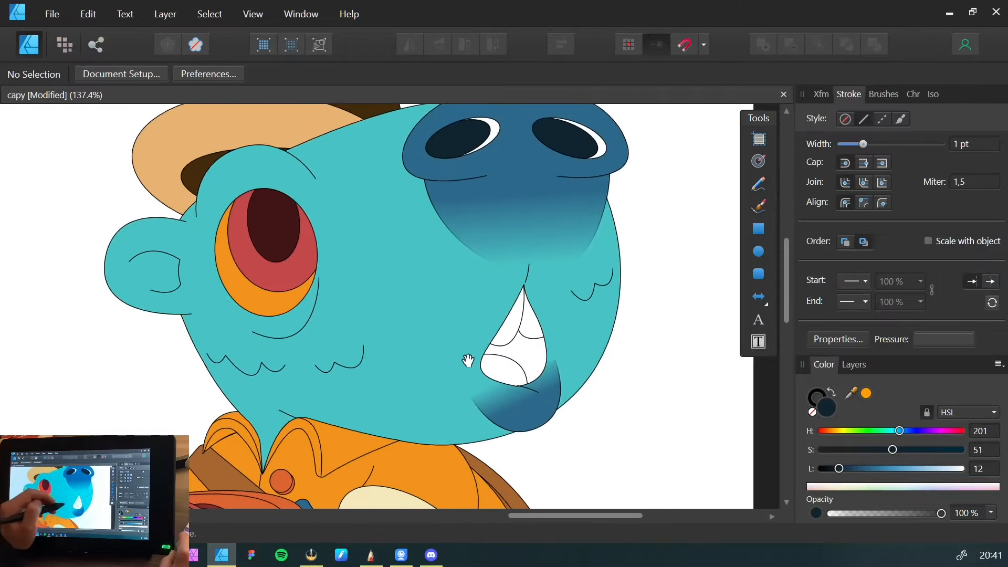
left_click_drag(436, 349, 555, 363)
left_click(556, 362)
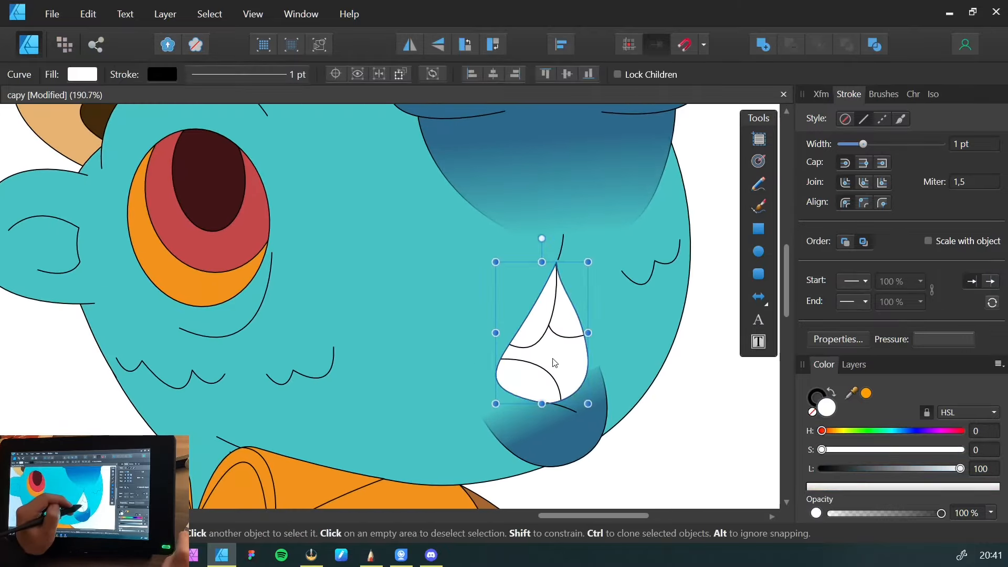
key("ctrl+shift+v")
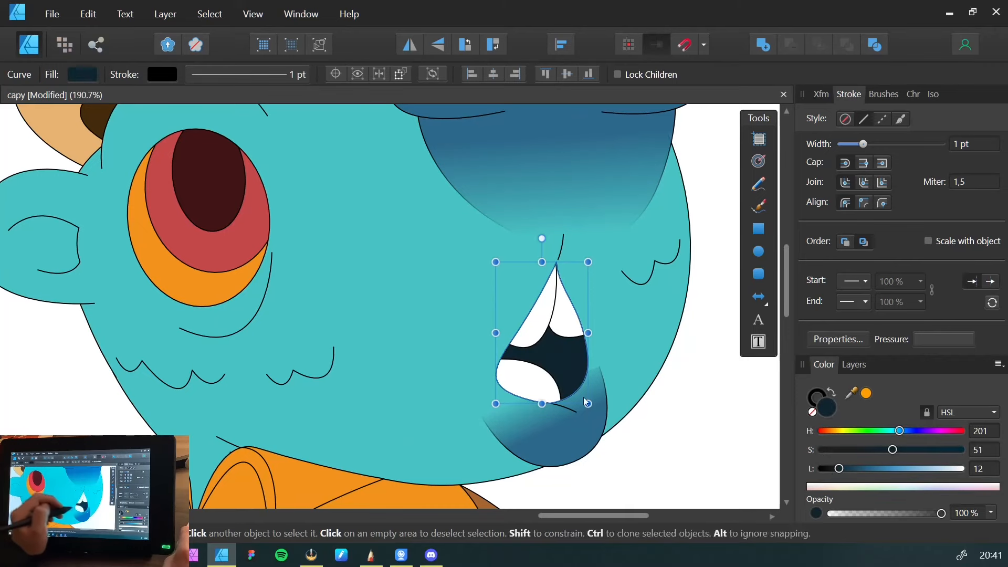
mouse_move(895, 438)
left_mouse_down()
mouse_move(911, 431)
mouse_move(884, 432)
left_mouse_up()
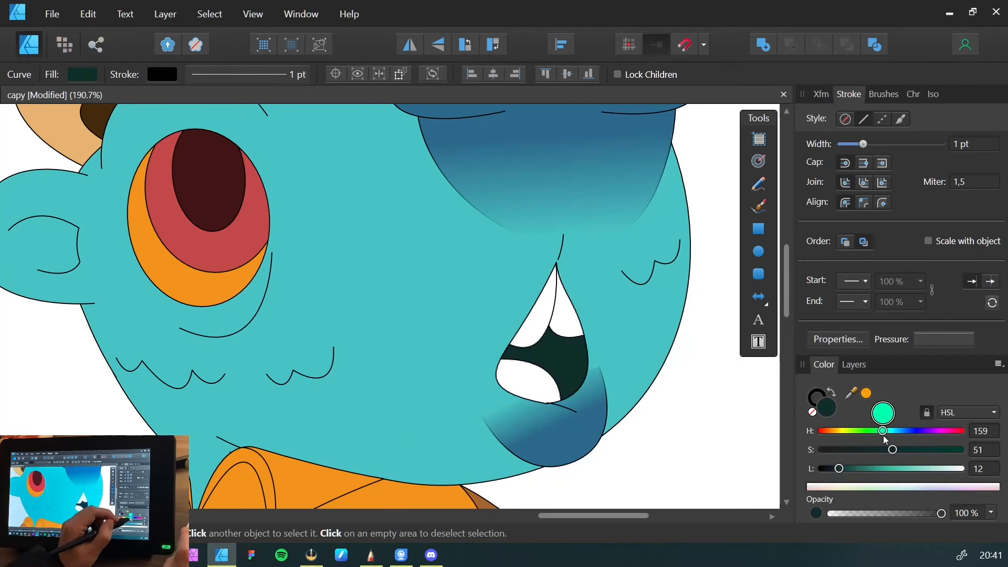
key("ctrl+z")
left_click(720, 435)
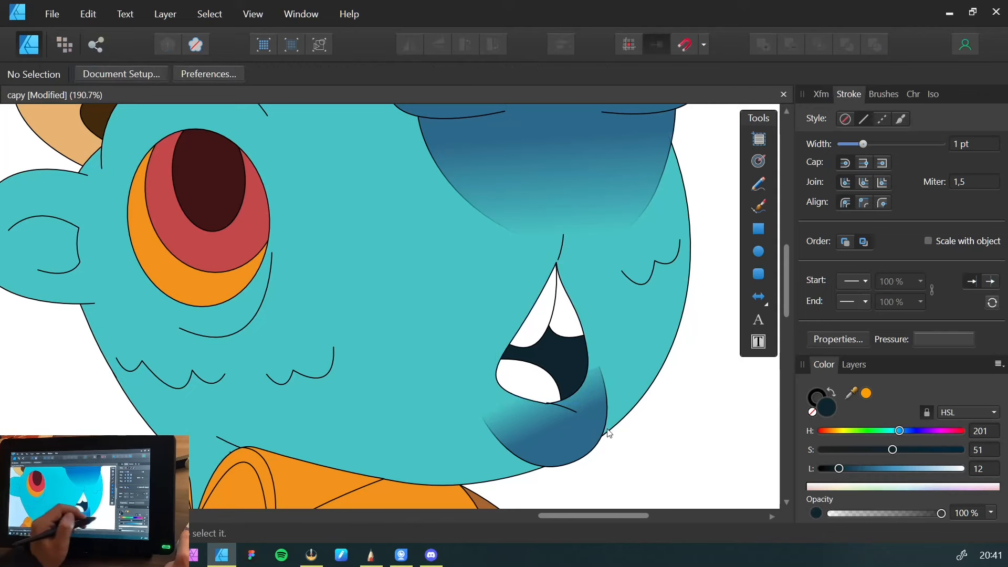
Copy the red style of the middle eye ellipse onto the tongue inside the mouth and deselect
left_click(242, 251)
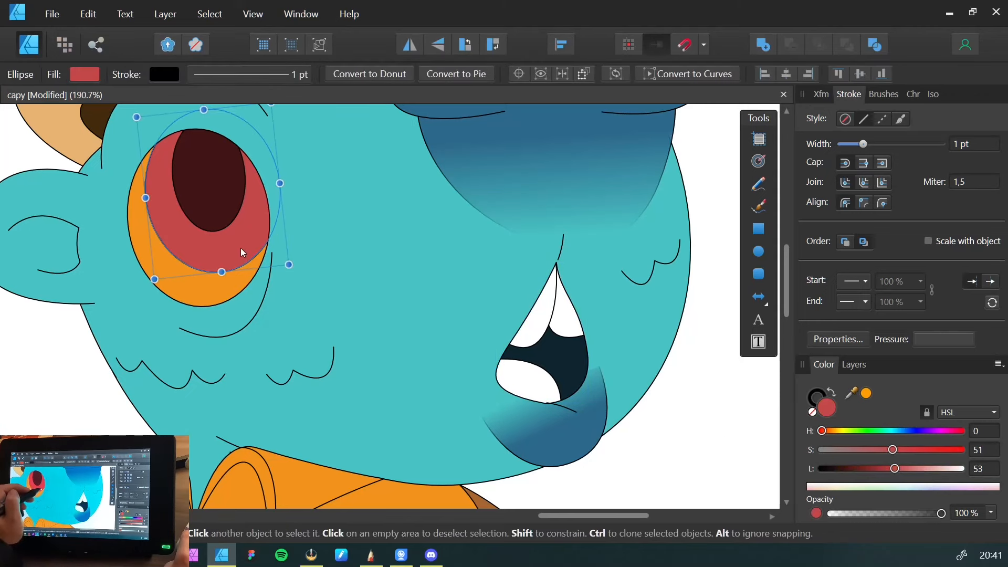
left_click(521, 379)
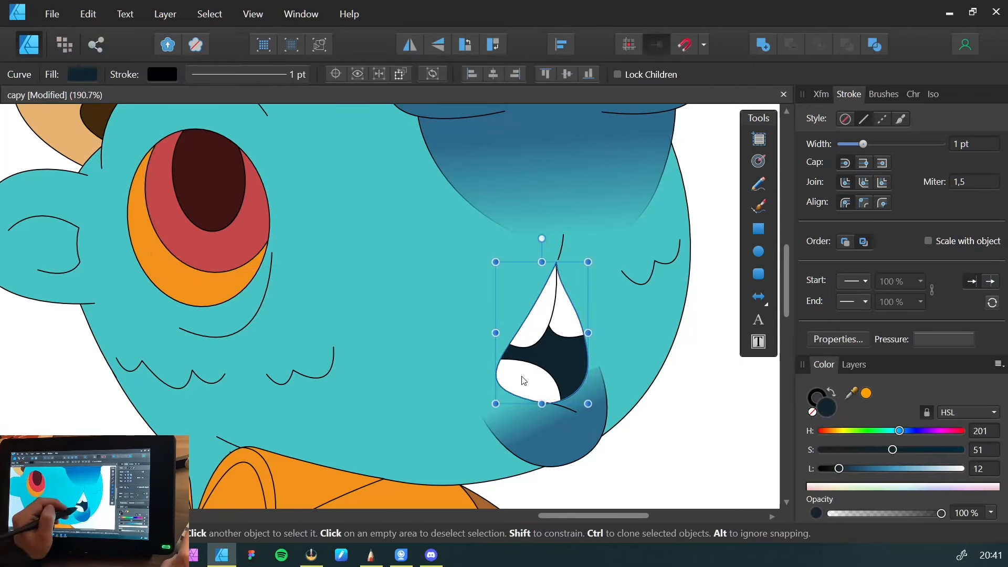
double_click(521, 381)
key("ctrl+shift+v")
left_click(672, 449)
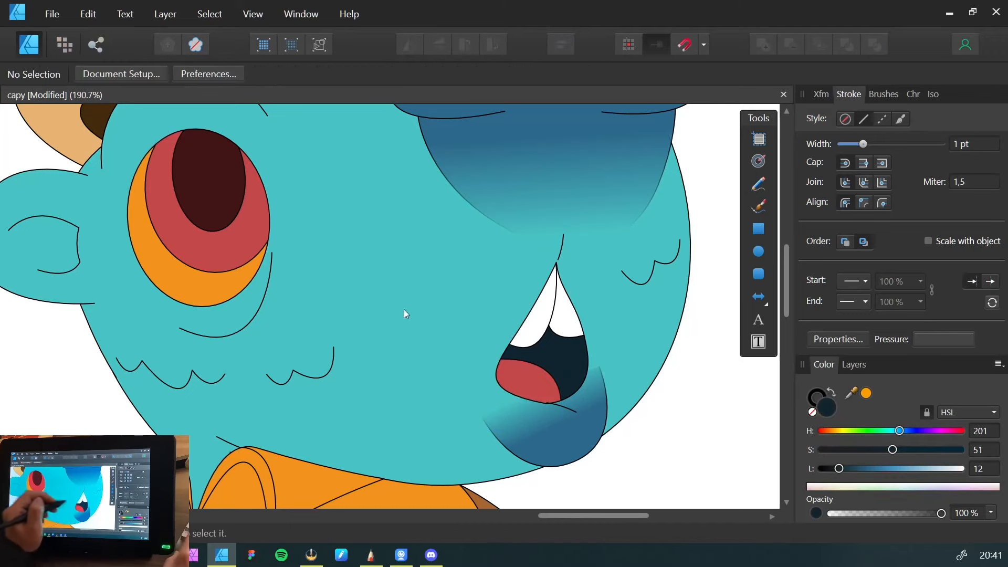
Fill both teeth with the cream color sampled from the sleeve cuff (HSL 48, 72, 85) and deselect
left_click(536, 339)
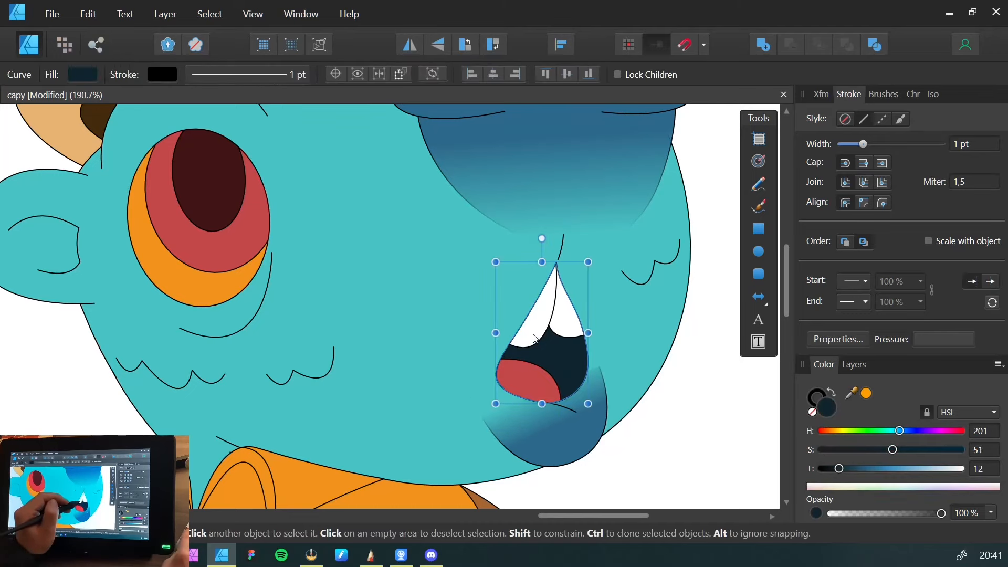
double_click(533, 339)
left_click(567, 318, "shift")
left_click_drag(361, 380, 376, 66)
left_click_drag(376, 191, 354, 325)
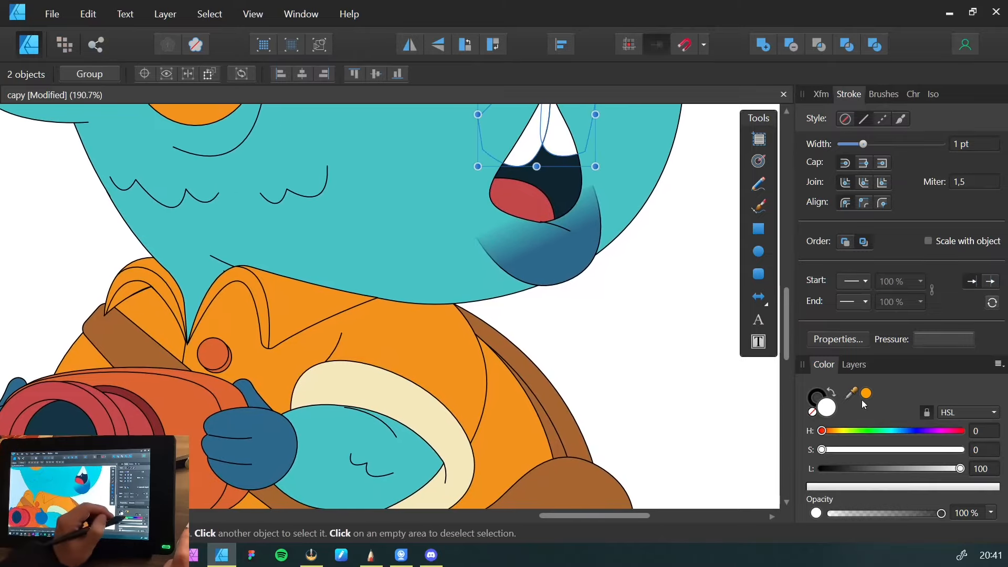
left_click_drag(851, 393, 311, 377)
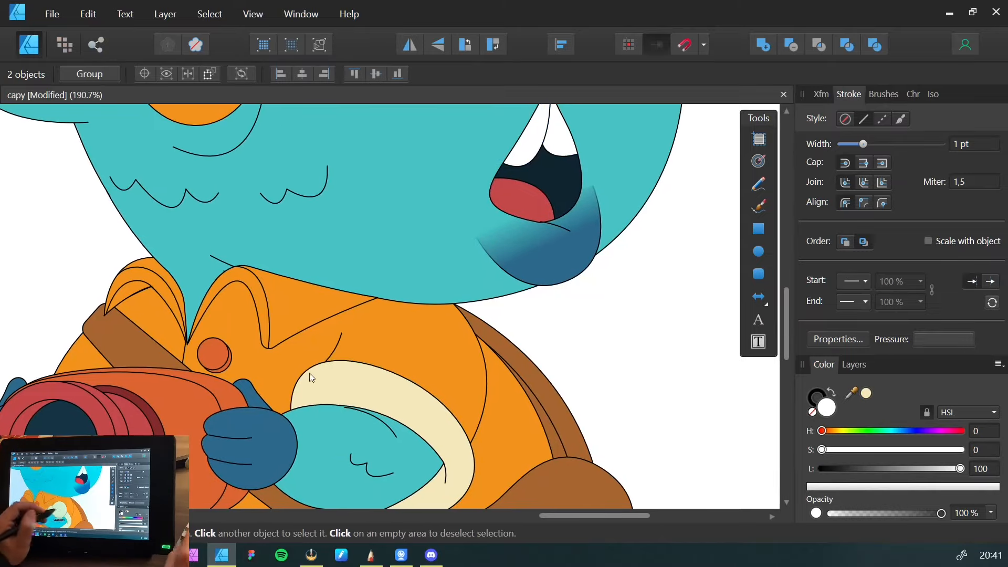
left_click_drag(867, 394, 376, 378)
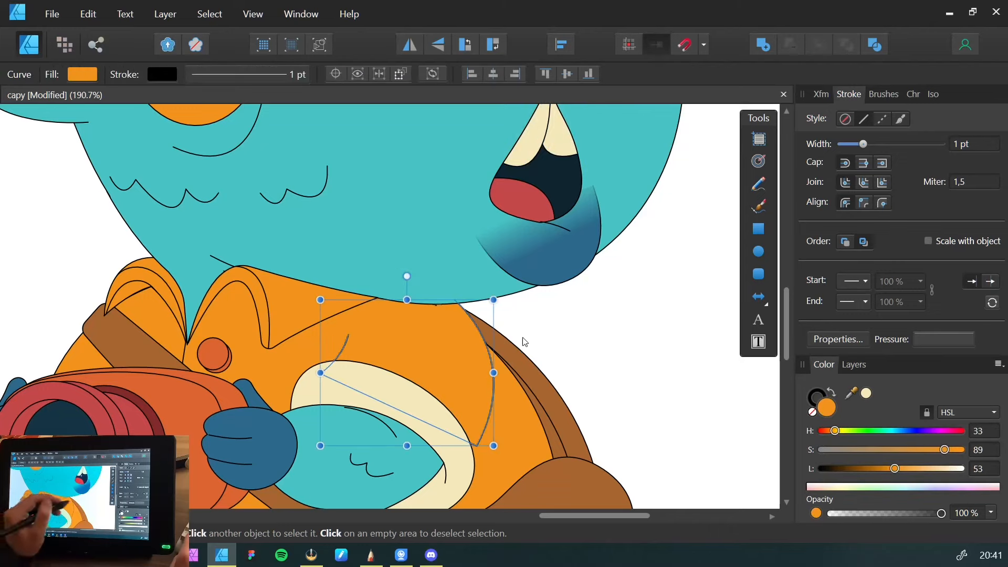
left_click(491, 336)
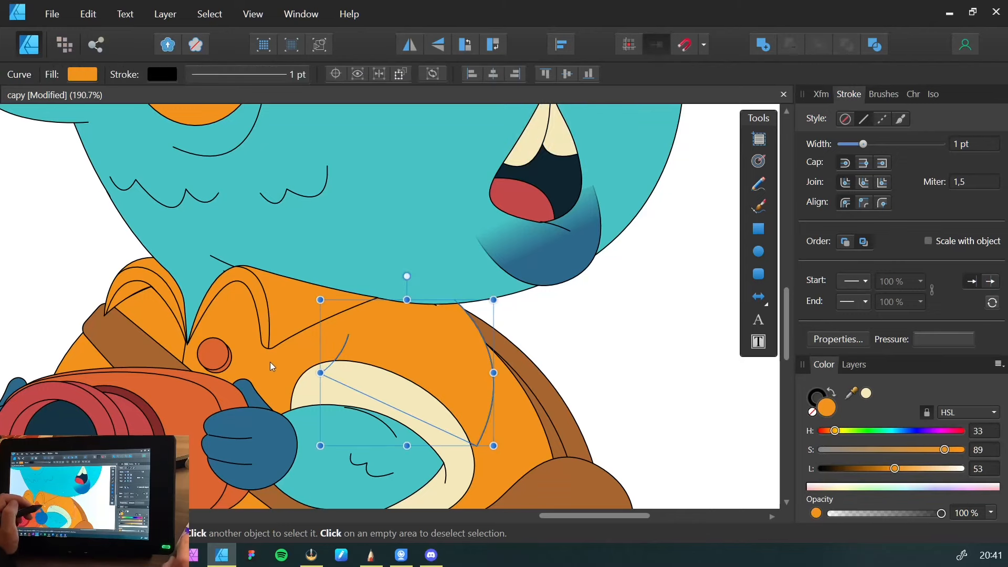
left_click_drag(407, 352, 400, 350)
left_click(608, 350)
Copy the nose's dark blue style onto the white outer ellipses of both nostrils and deselect
left_click_drag(337, 218, 387, 419)
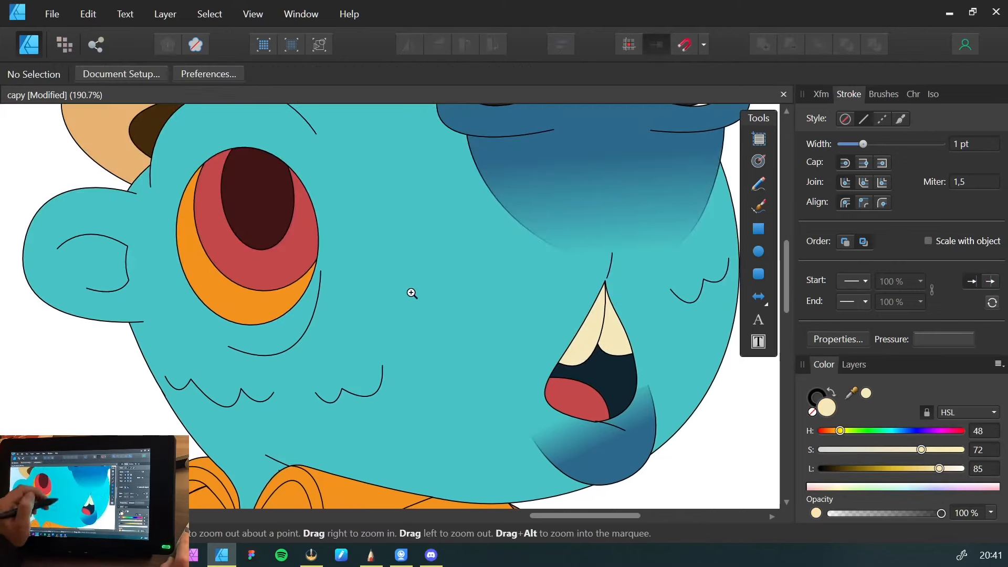
left_click_drag(475, 302, 254, 355)
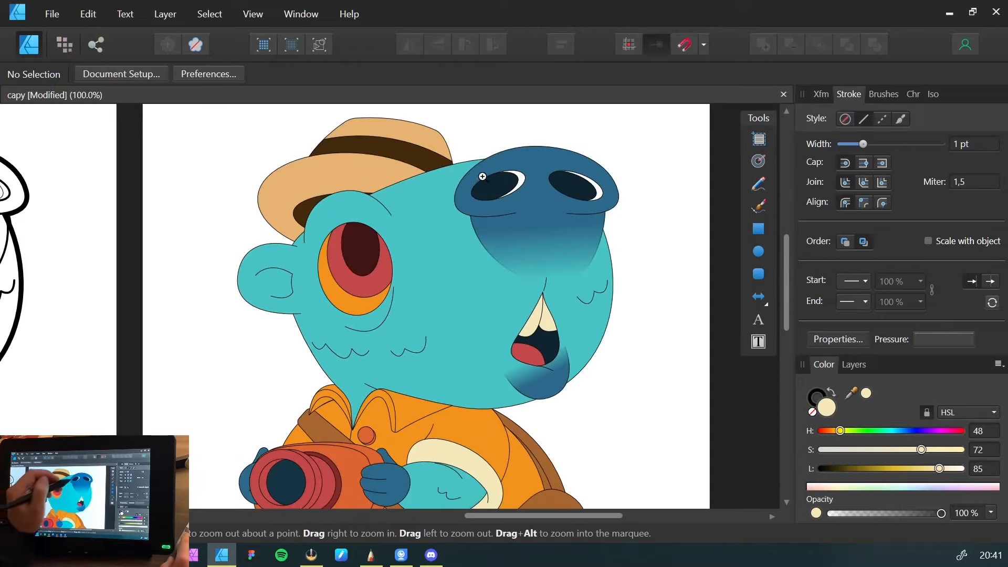
left_click_drag(477, 175, 587, 226)
left_click_drag(580, 247, 427, 320)
left_click(420, 265)
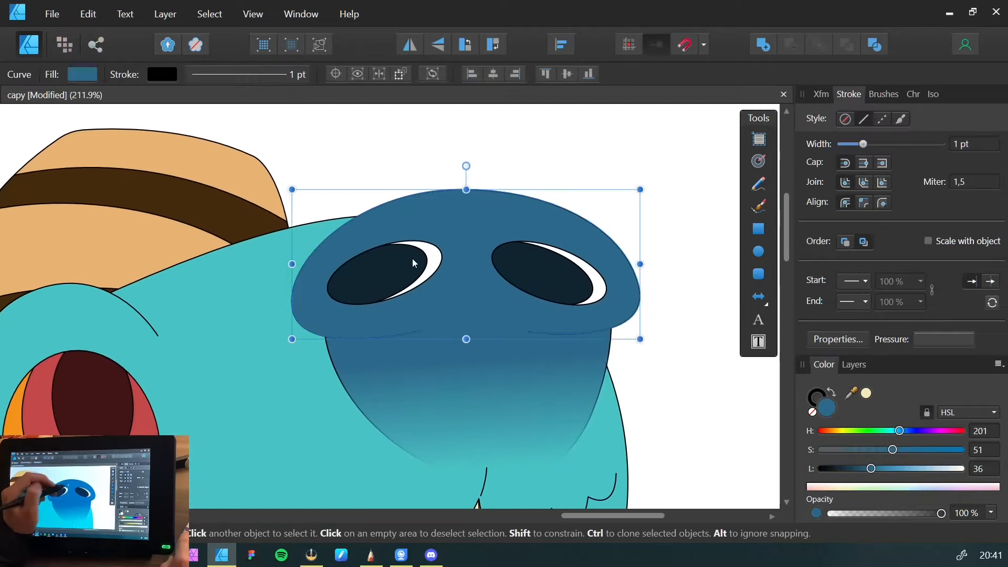
left_click(428, 253)
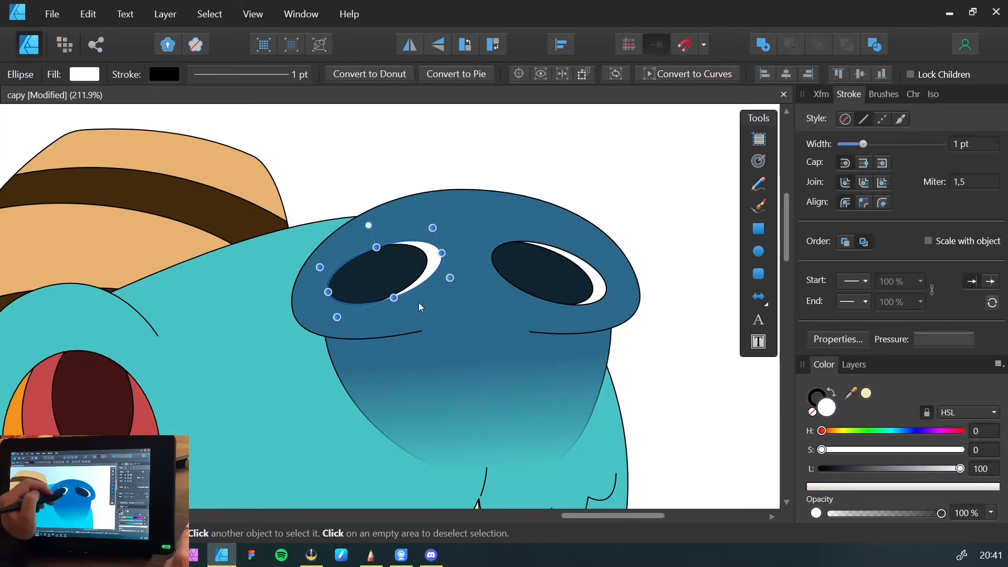
key("ctrl+shift+v")
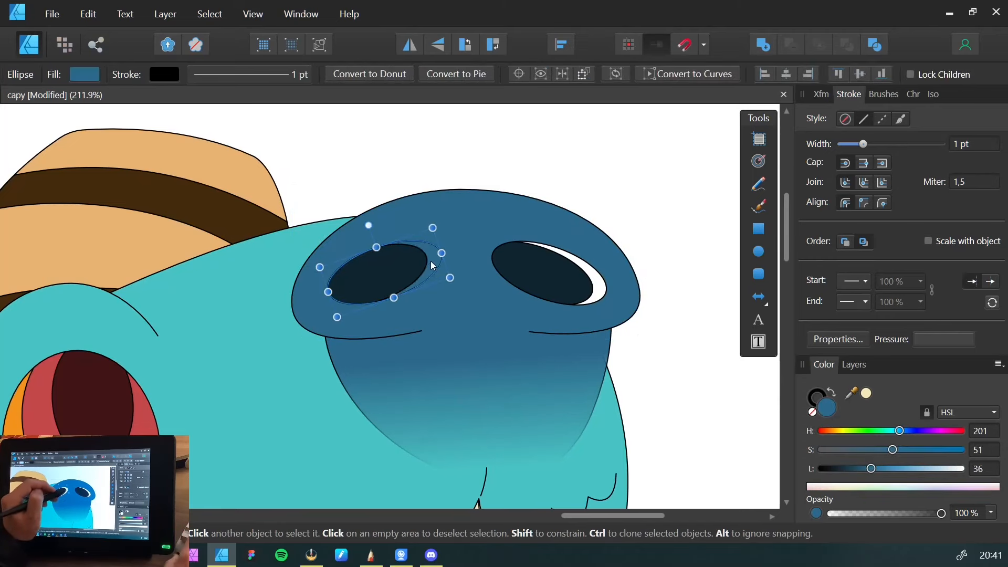
left_click(592, 287)
key("ctrl+shift+v")
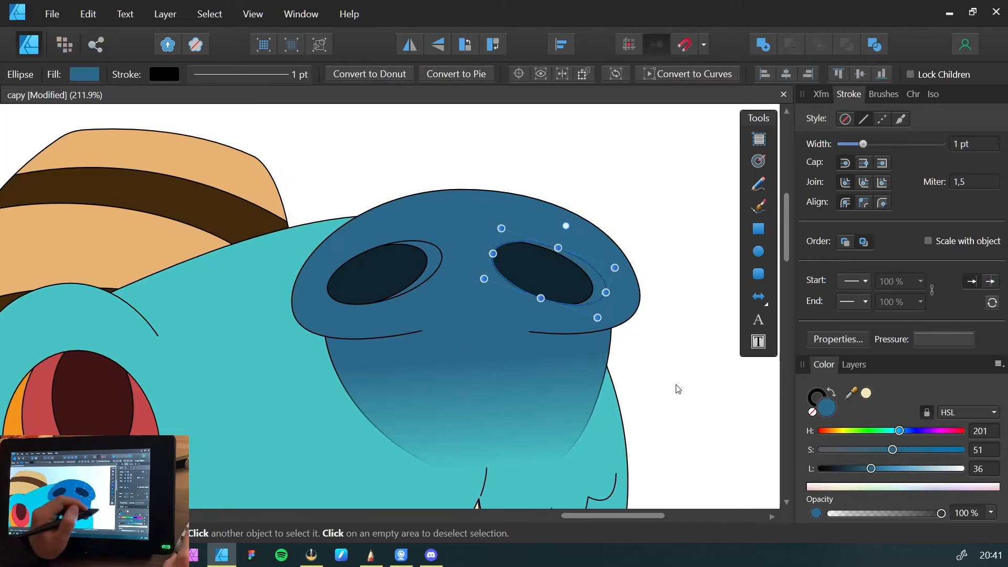
left_click(668, 403)
Review the colored capybara from head to feet for missing base colors
left_click_drag(352, 286, 131, 309)
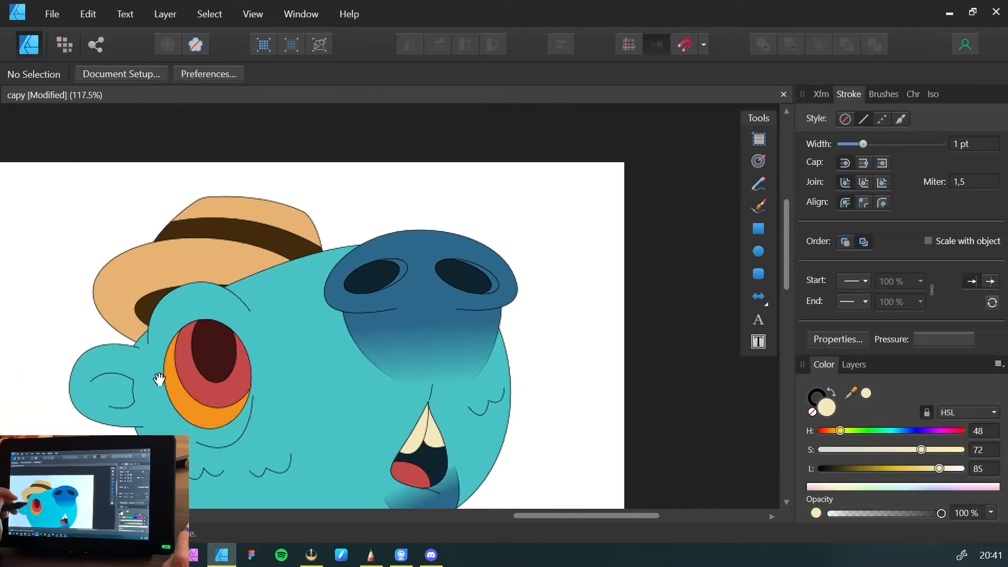
left_click_drag(159, 379, 175, 192)
left_click_drag(177, 302, 247, 151)
left_click_drag(245, 205, 216, 282)
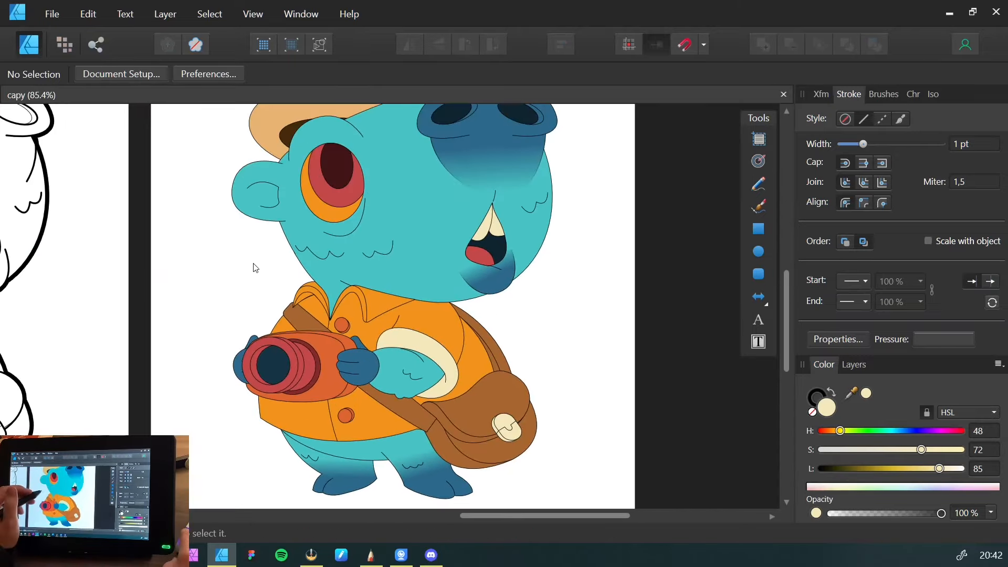
key("ctrl+space")
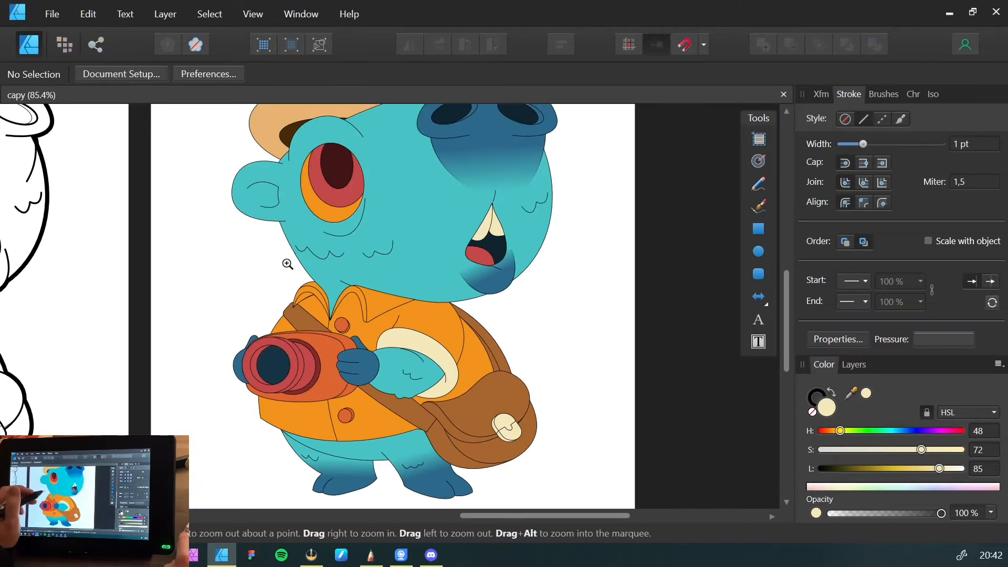
left_click_drag(286, 263, 241, 297)
left_click_drag(191, 268, 347, 304)
left_click_drag(399, 270, 272, 303)
Delete all the capybara vector outlines lying over the sketch on the baseVectors artboard
left_click_drag(208, 316, 667, 305)
left_click_drag(425, 317, 489, 280)
left_click_drag(486, 461, 193, 115)
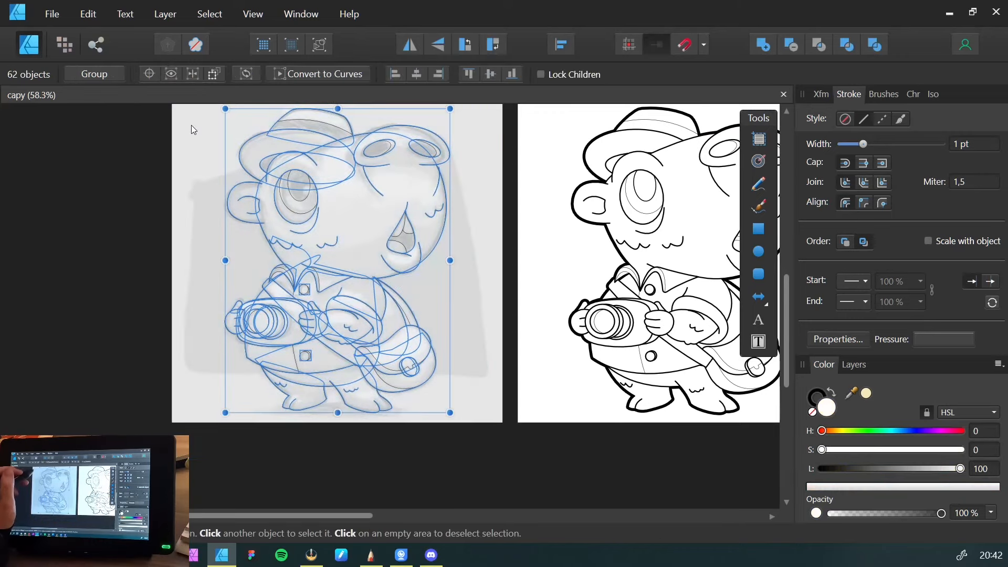
key("Delete")
Restore the sketch image on the baseVectors artboard to full opacity and deselect it
left_click_drag(272, 216, 253, 257)
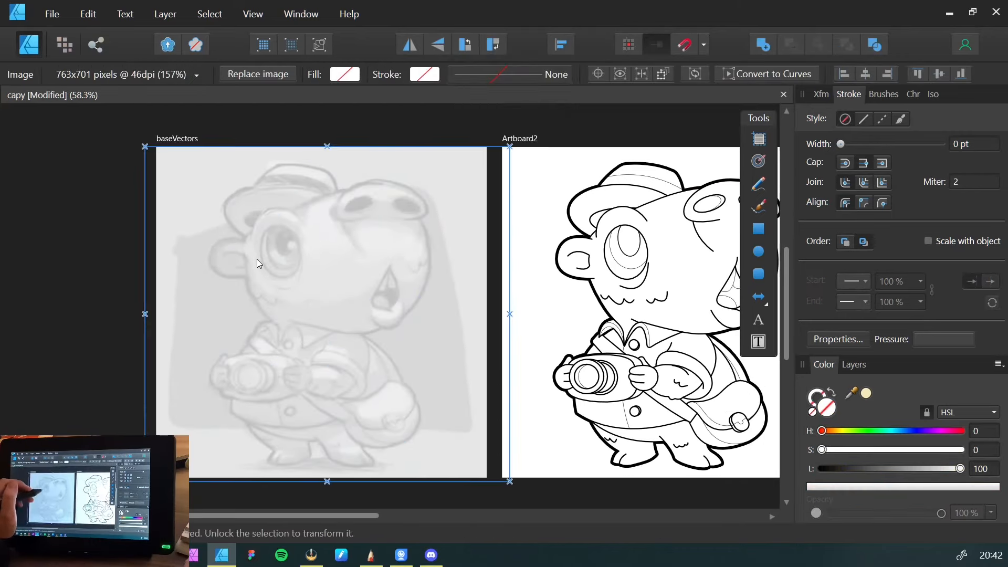
key("0")
left_click(109, 176)
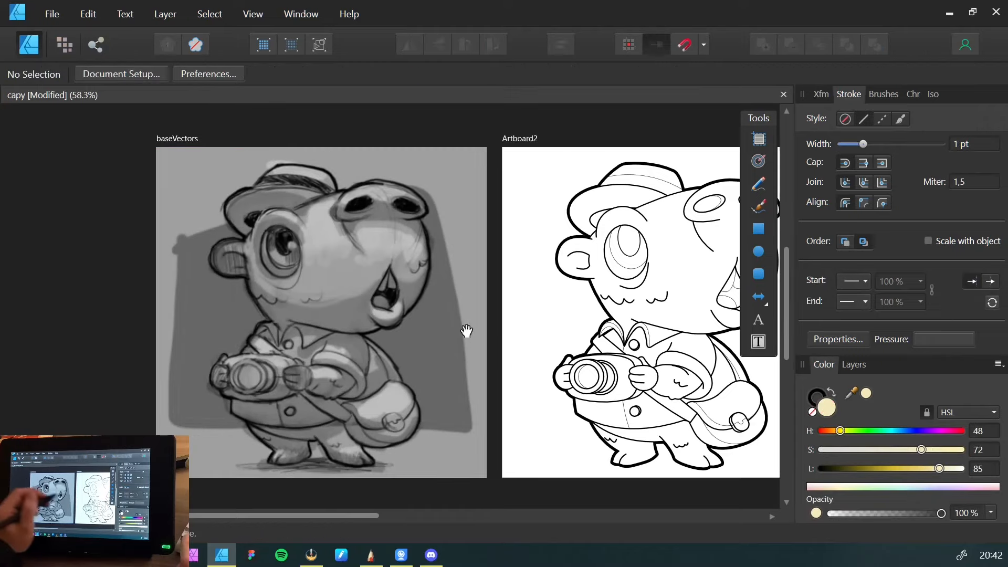
Compare the sketch, line art and base color artboards, and inspect the colored capybara up close
left_click_drag(467, 332, 319, 322)
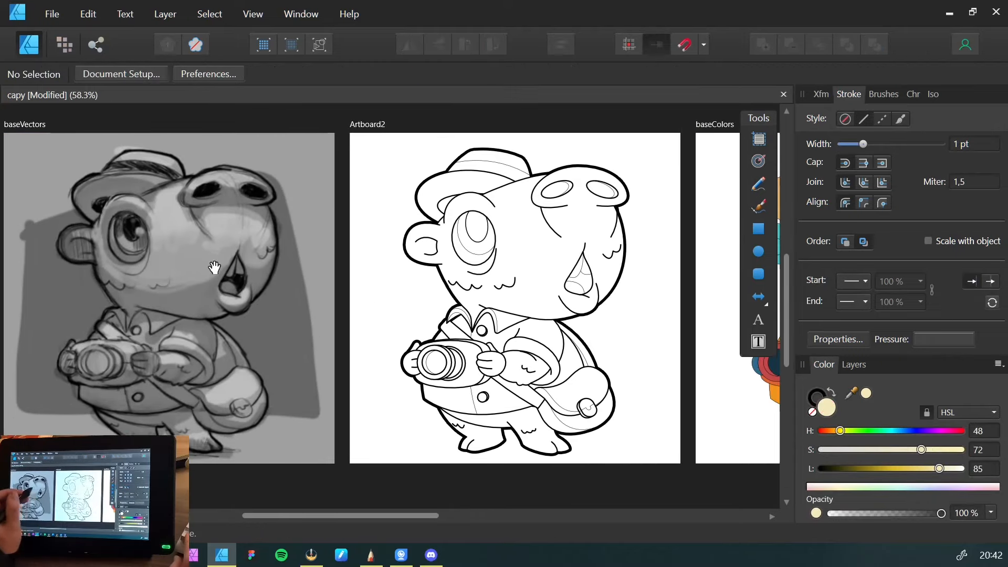
left_click_drag(214, 267, 371, 299)
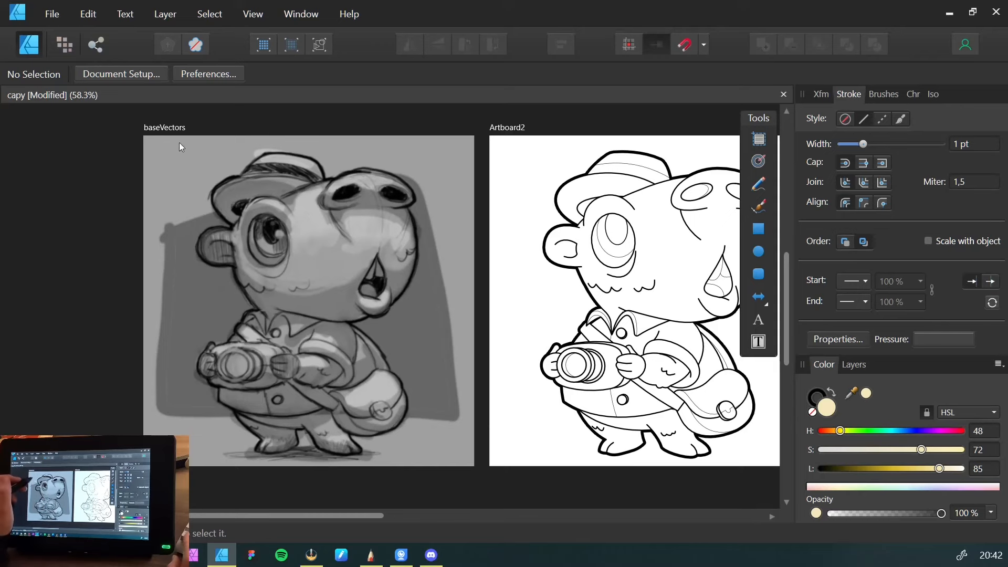
left_click_drag(632, 364, 473, 364)
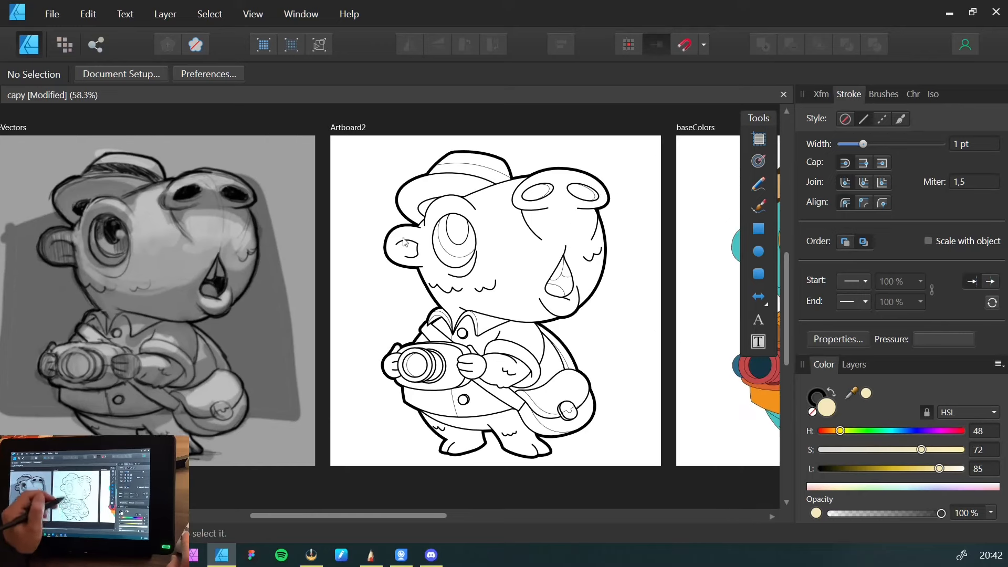
scroll(612, 353, "right", 12)
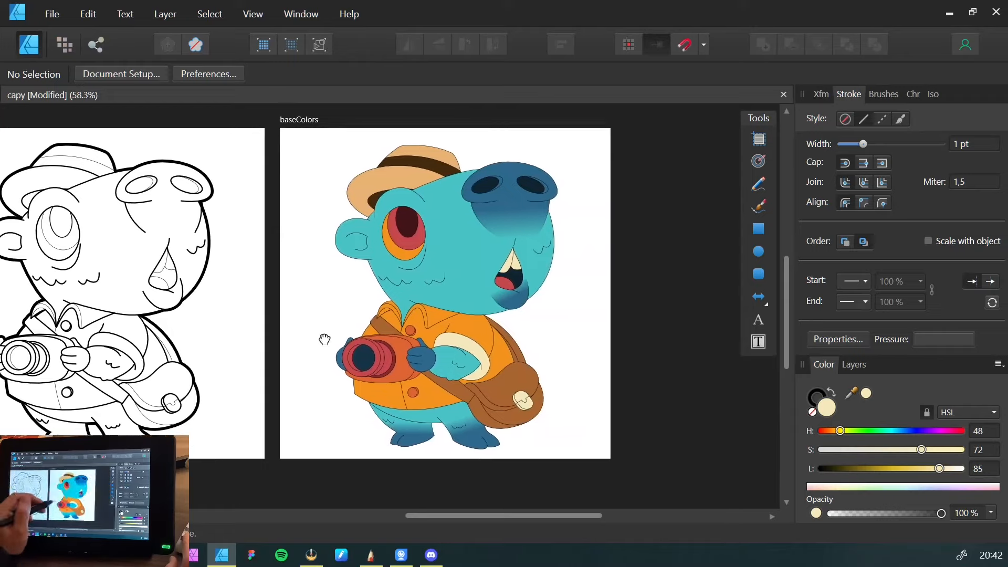
left_click_drag(348, 257, 170, 259)
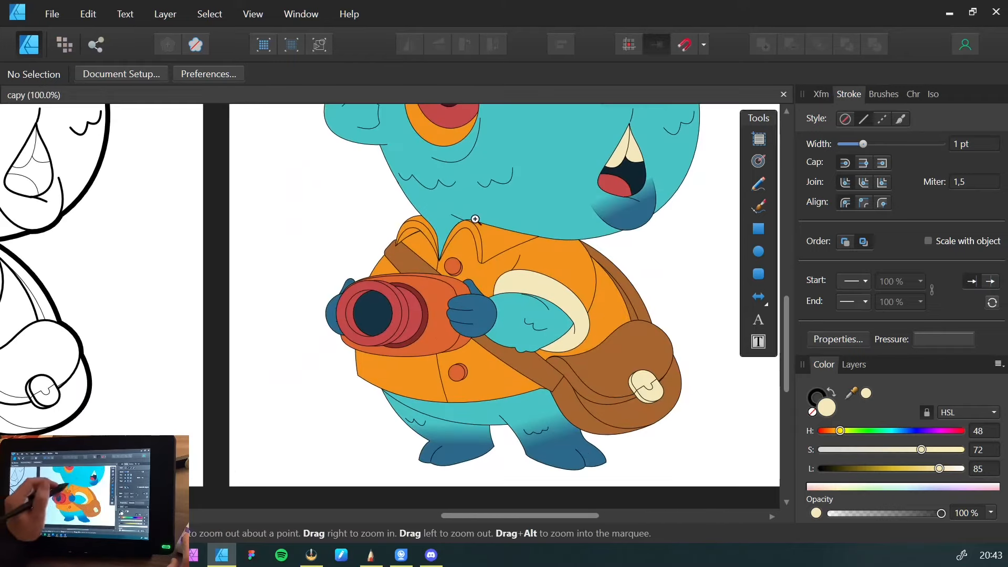
left_click_drag(475, 219, 324, 274)
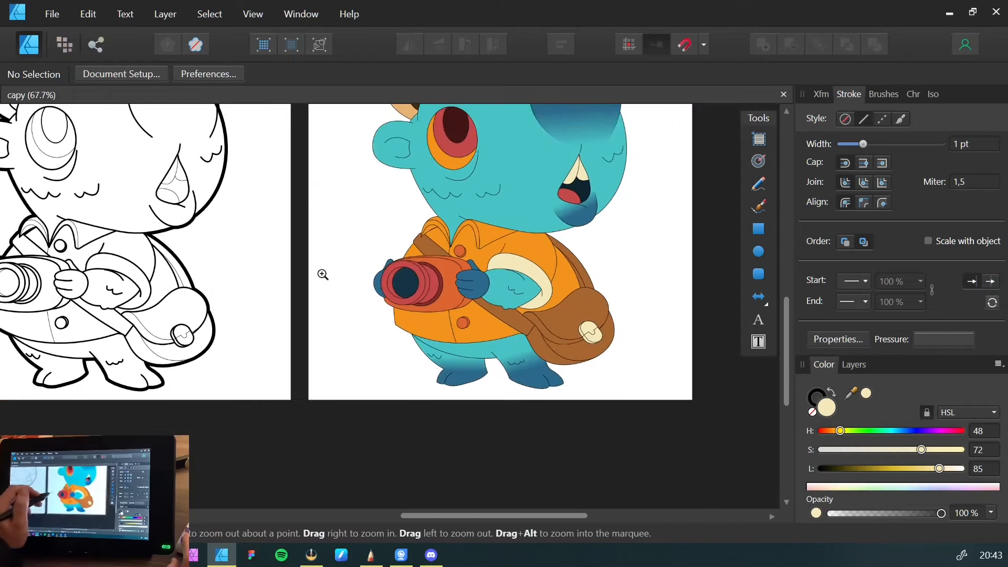
left_click_drag(474, 278, 406, 334)
left_click_drag(347, 308, 419, 308)
Draw a flat light grey ellipse without stroke under the capybara's feet as a ground shadow, placed behind the character
left_click(757, 252)
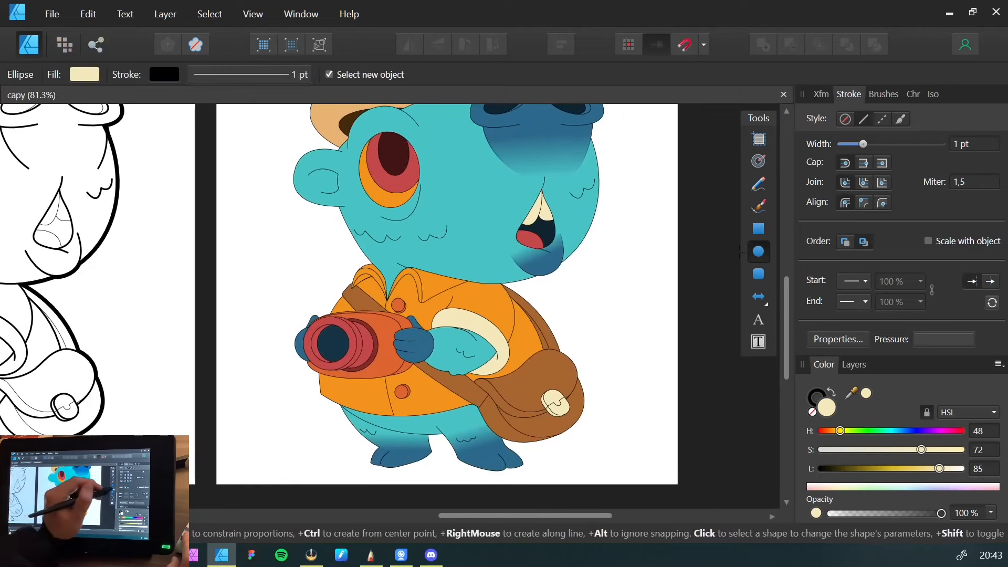
left_click_drag(540, 476, 569, 471)
left_click(821, 449)
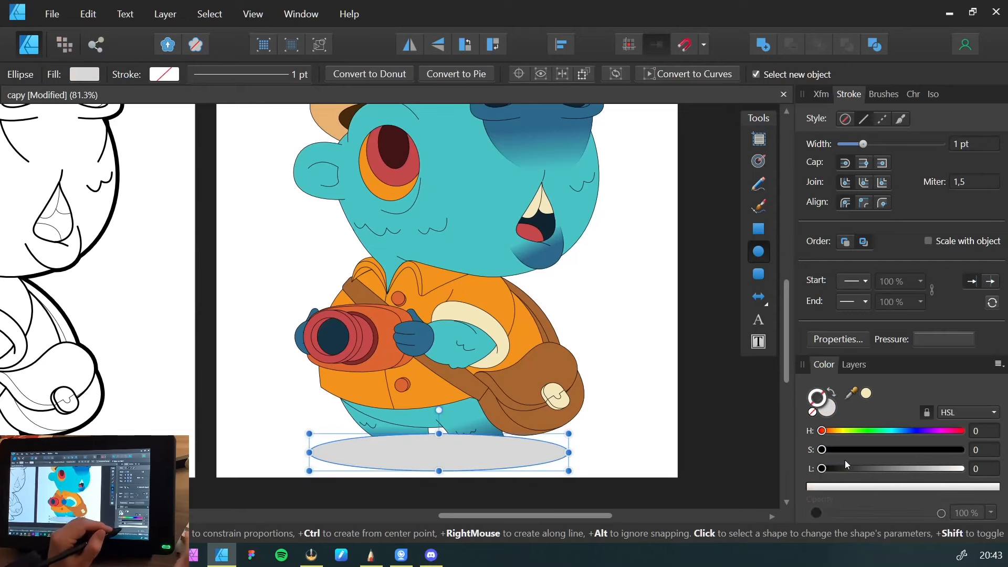
key("v")
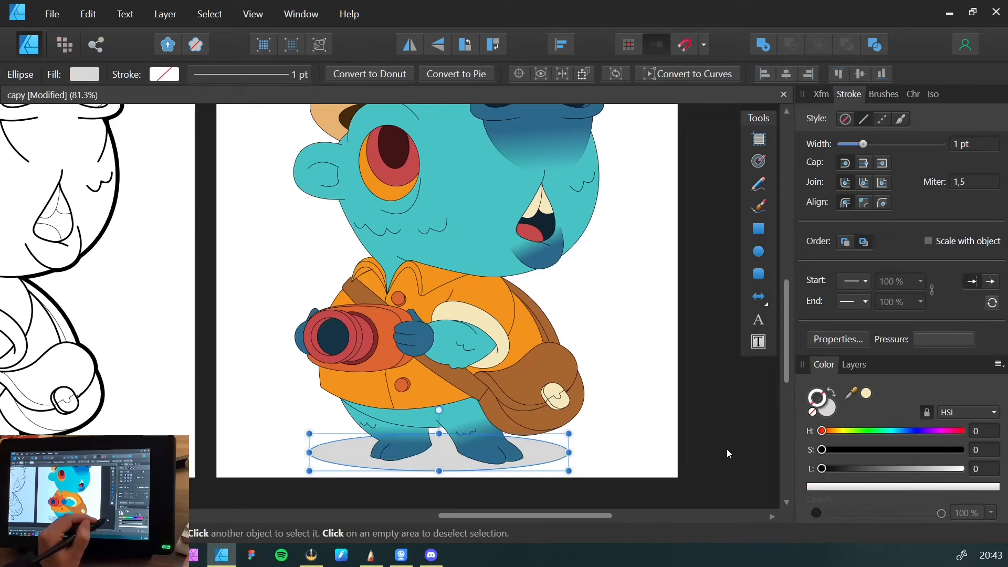
left_click(726, 449)
Select the capybara with its ground shadow, scale it down slightly and recenter it on the baseColors artboard
key("z")
left_click_drag(326, 321, 237, 313)
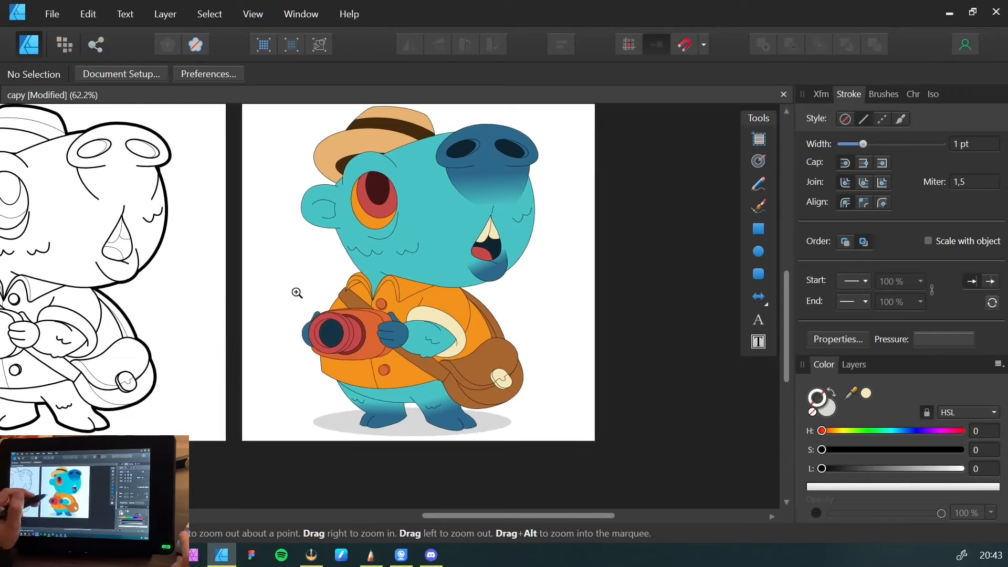
left_click_drag(297, 292, 269, 325)
key("v")
left_click_drag(572, 457, 314, 177)
left_click_drag(380, 274, 370, 261)
left_click(489, 309)
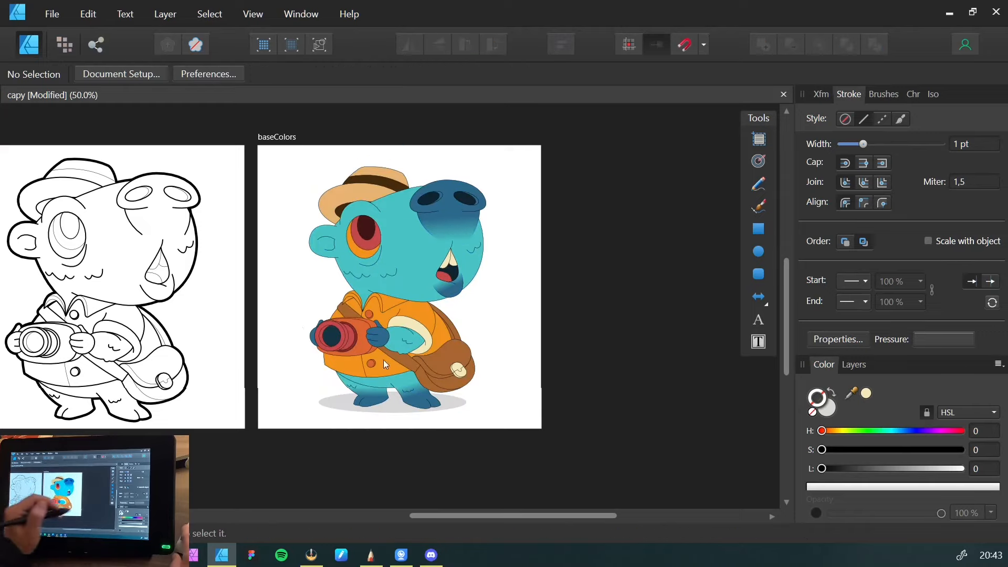
left_click(284, 275)
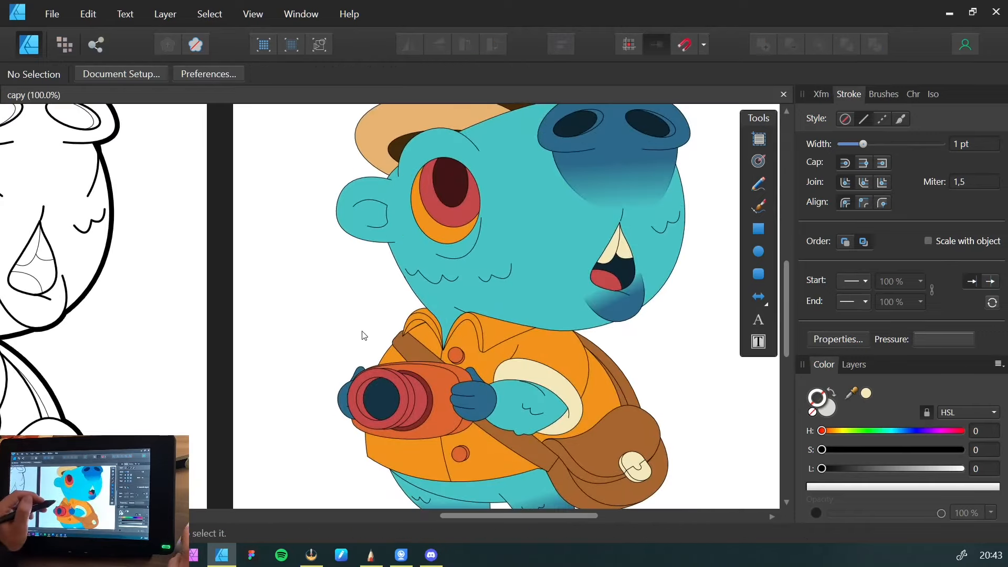
left_click_drag(397, 256, 338, 267)
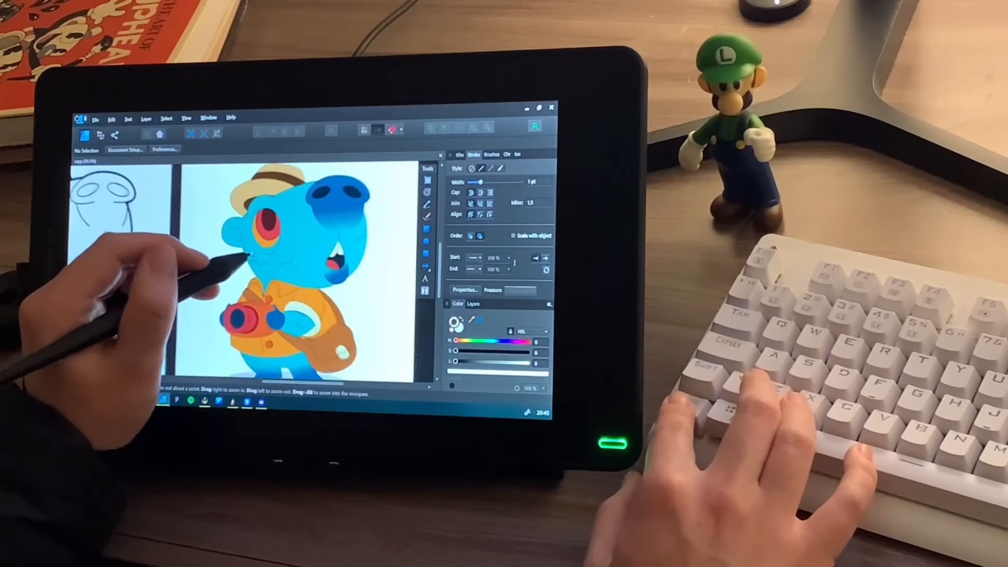
left_click_drag(243, 262, 209, 241)
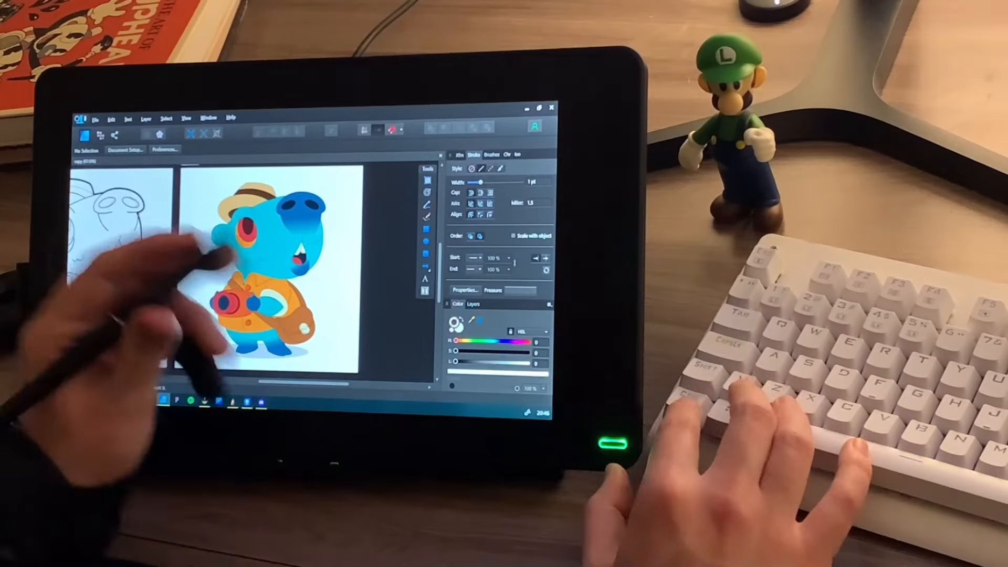